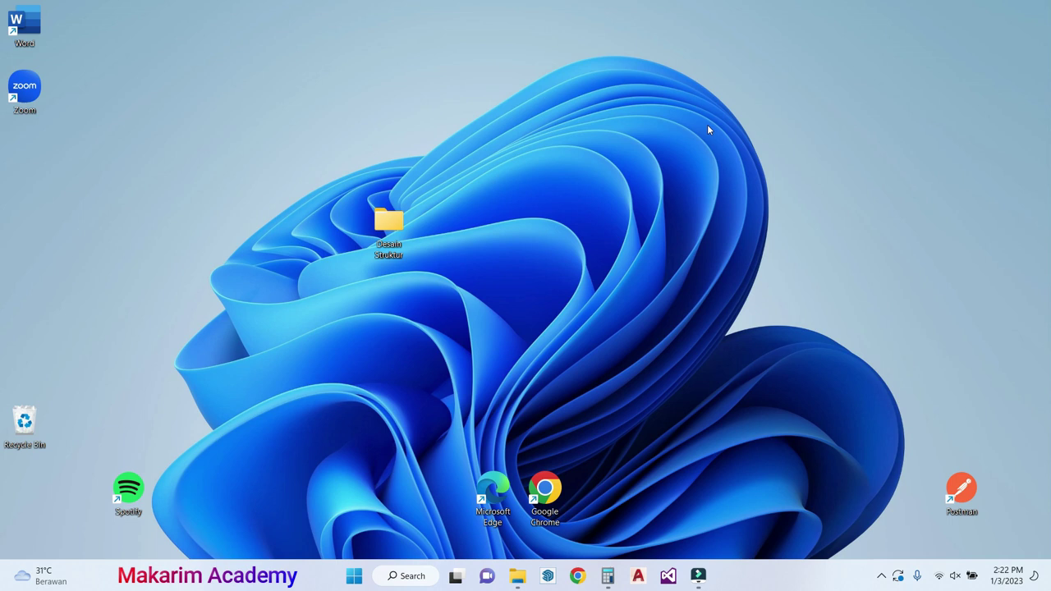
Step: Launch SketchUp and create a new model from the Simple template in meters
click(548, 576)
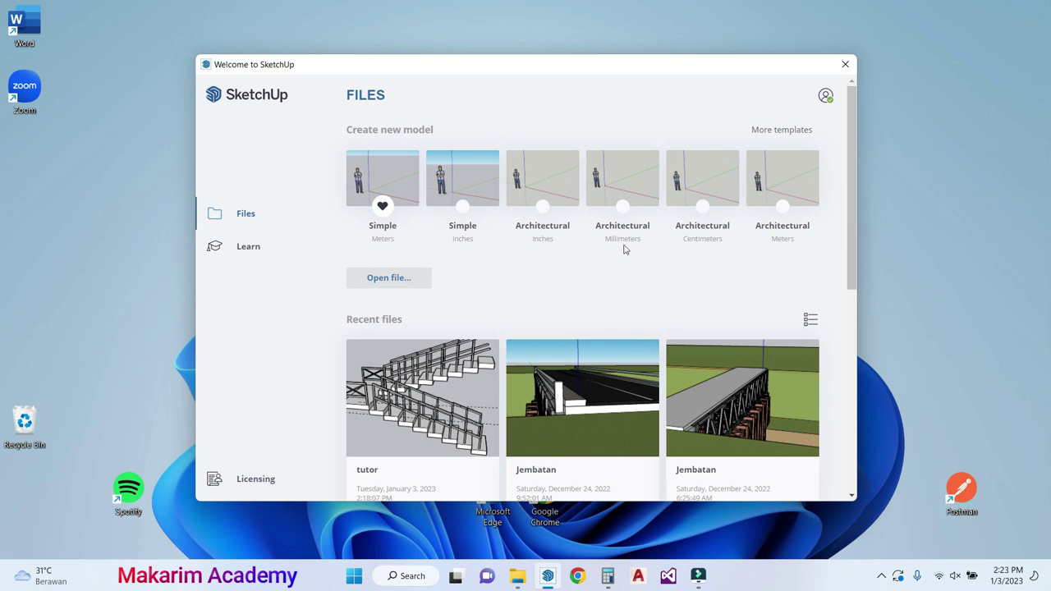
click(395, 188)
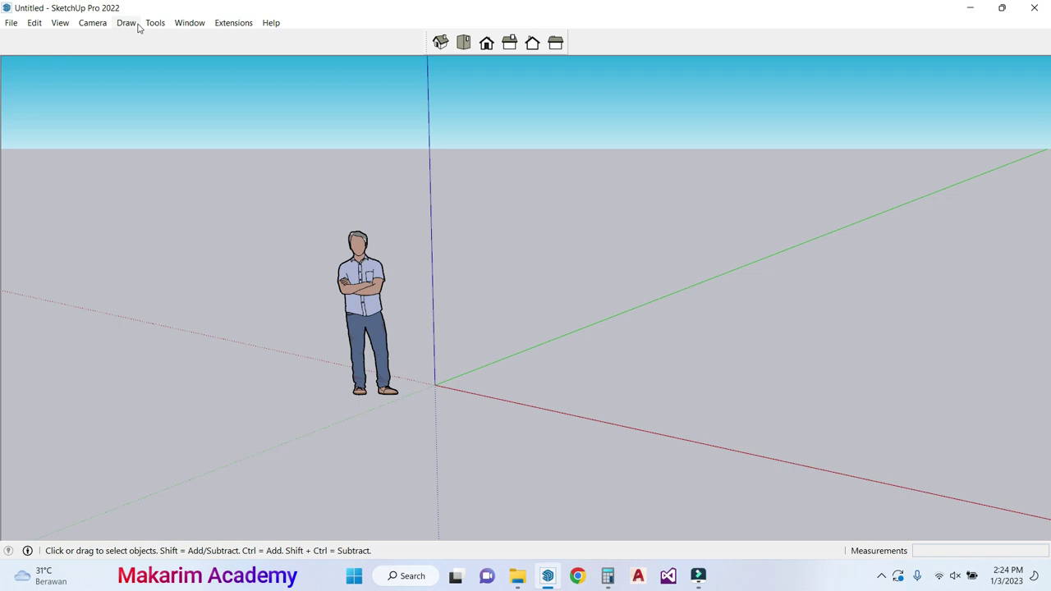
Step: Save the new model in the Documents folder under the name Tutorial
click(11, 23)
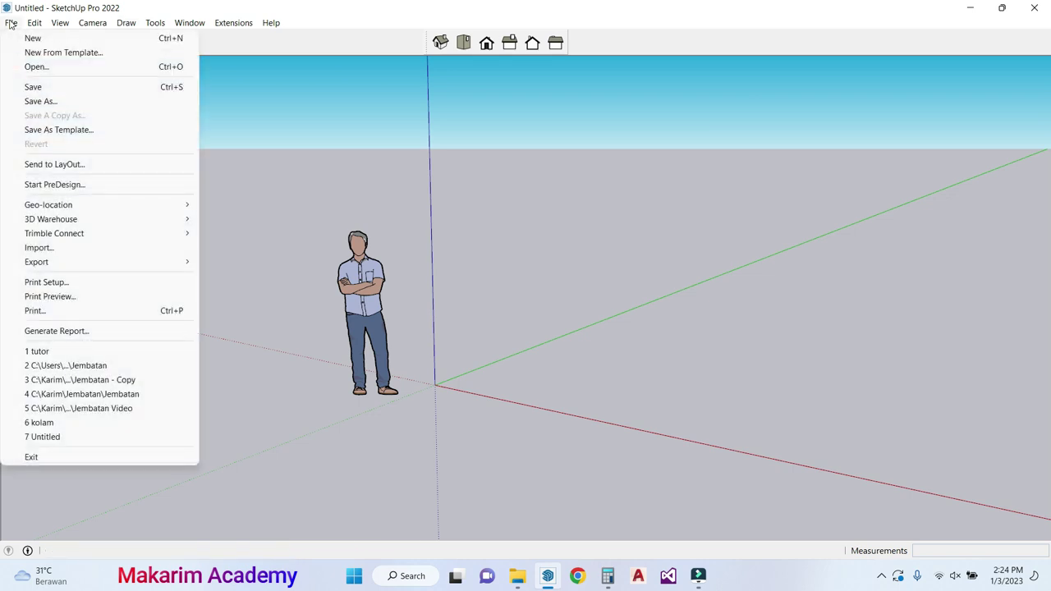
click(73, 91)
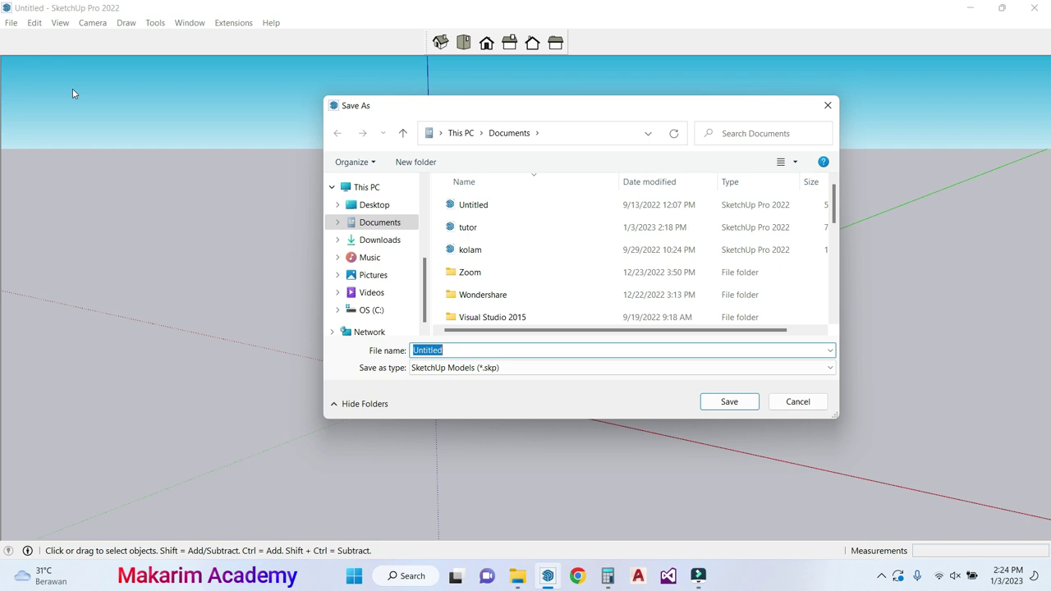
text(Tuto)
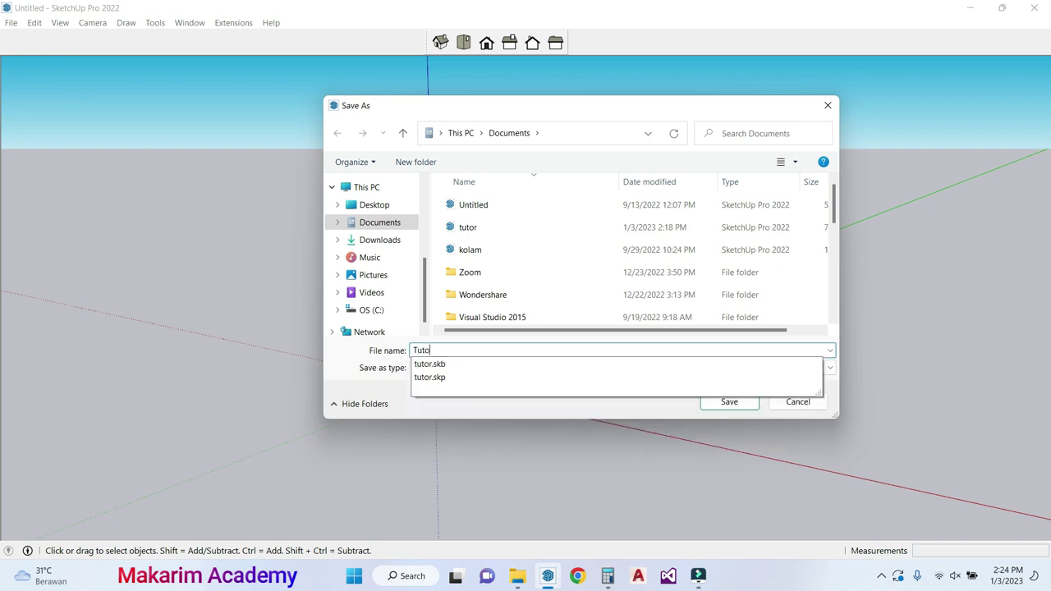
text(rial)
key(Return)
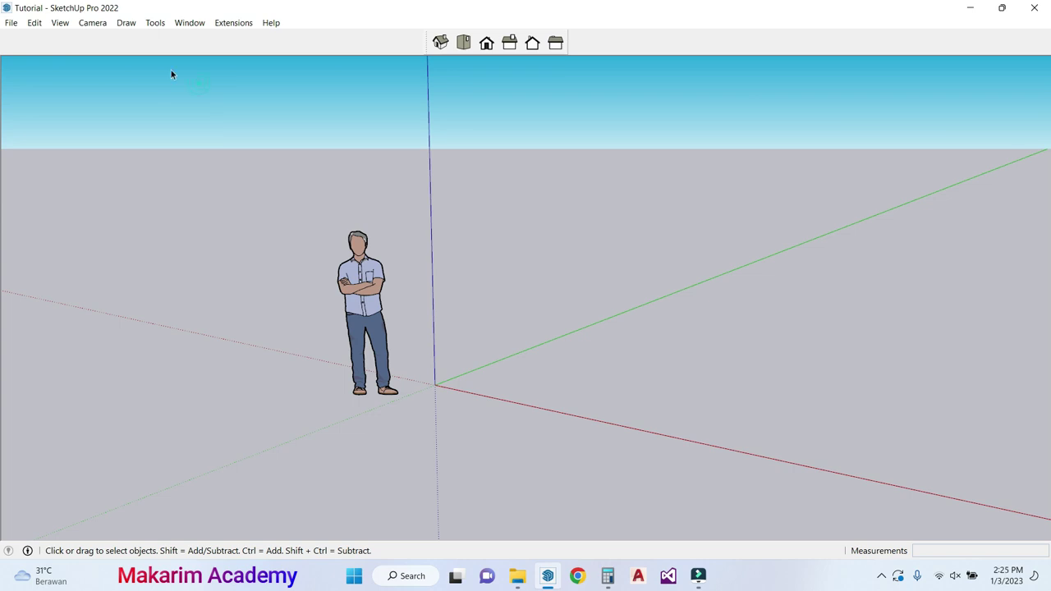
Step: Display the Large Tool Set toolbar in the workspace
click(59, 23)
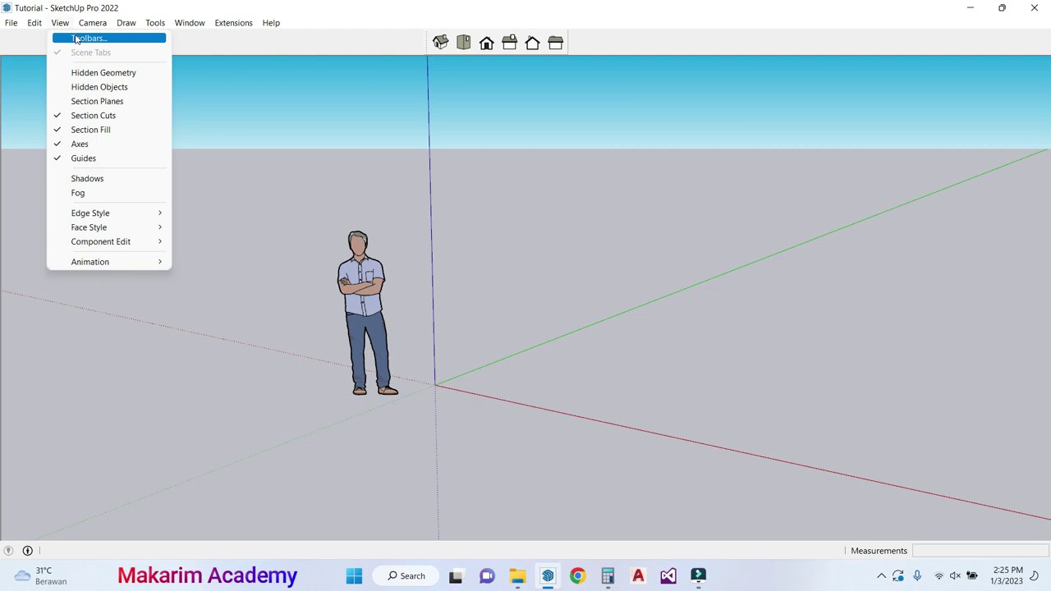
click(76, 38)
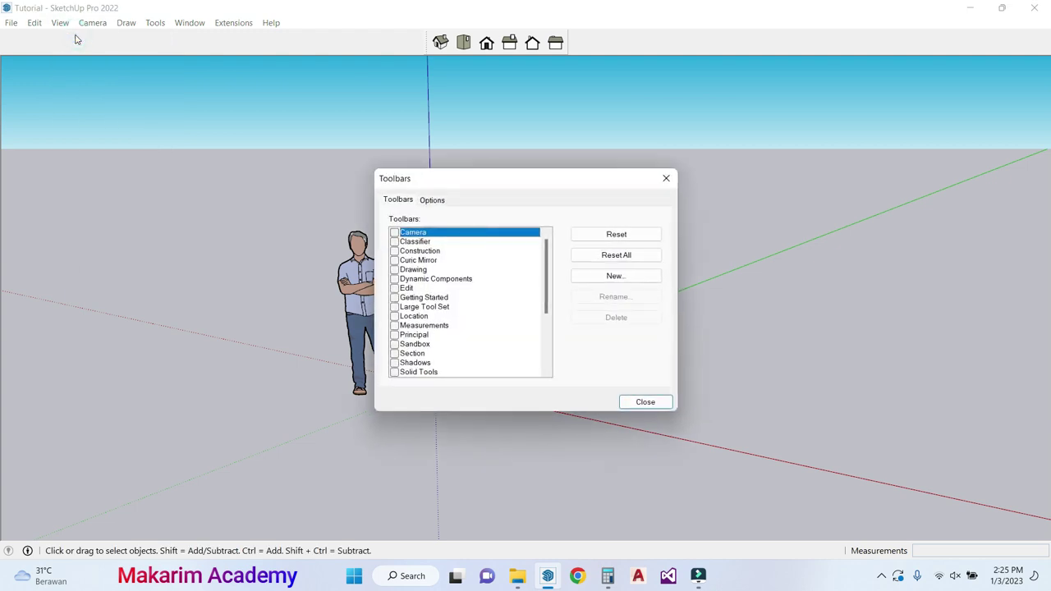
click(396, 308)
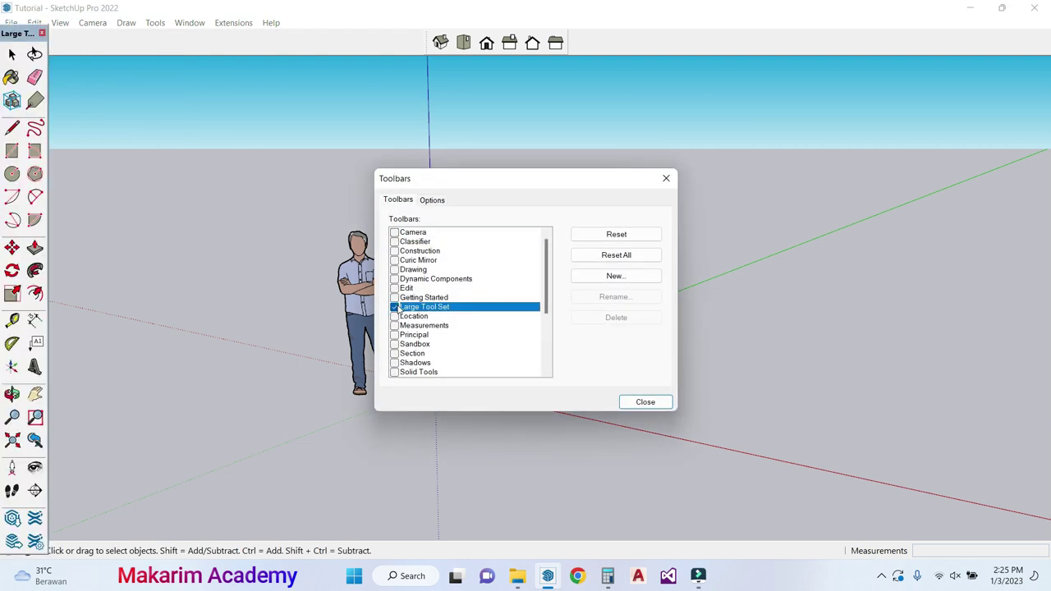
key(Escape)
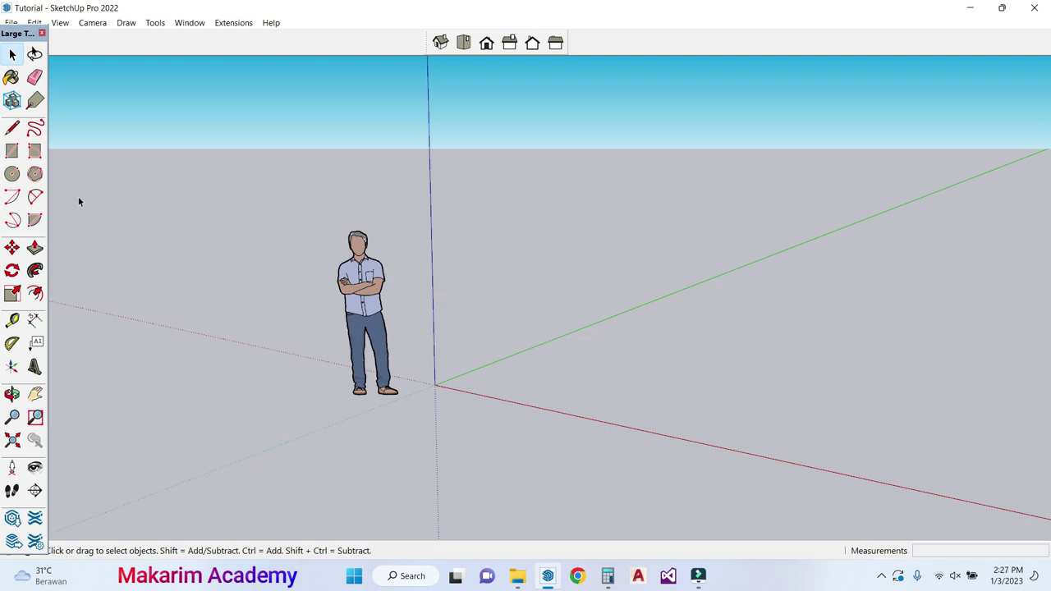
Step: Draw a single line about 1.72 m long parallel to the red axis, in the open area between the red and green axes
click(12, 128)
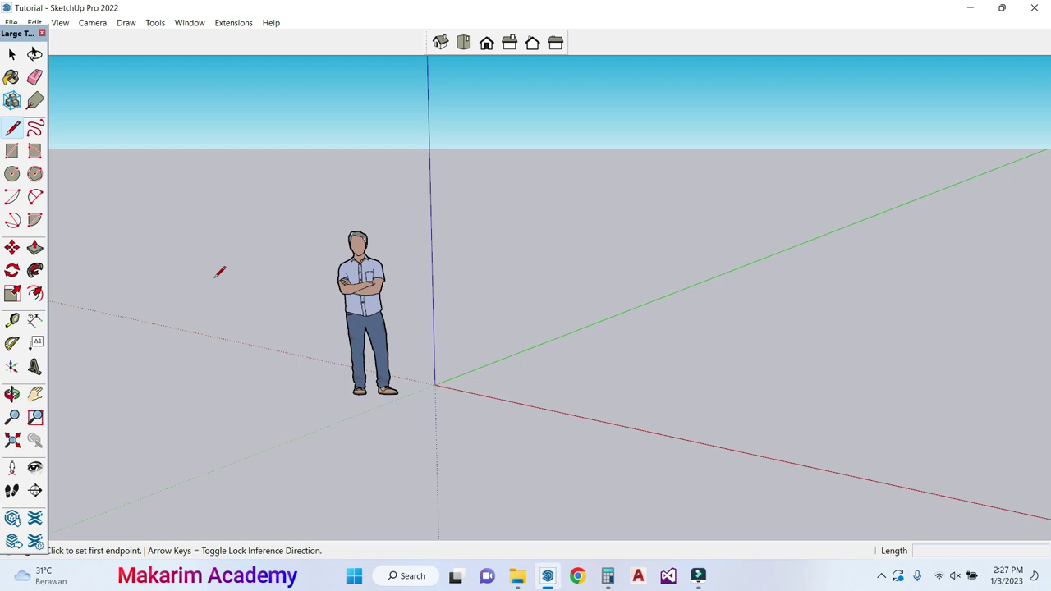
click(621, 358)
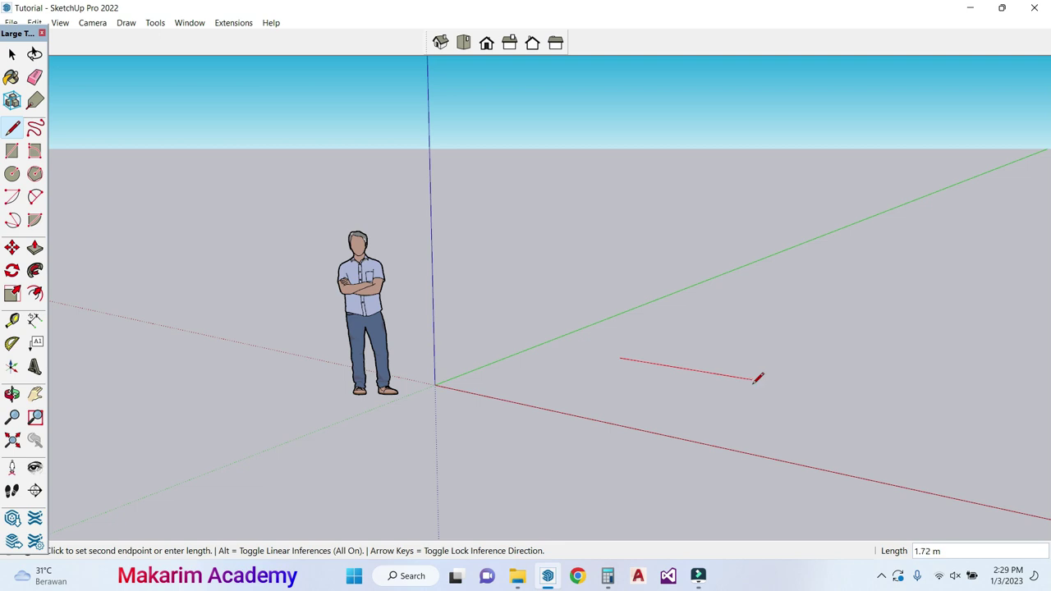
click(754, 380)
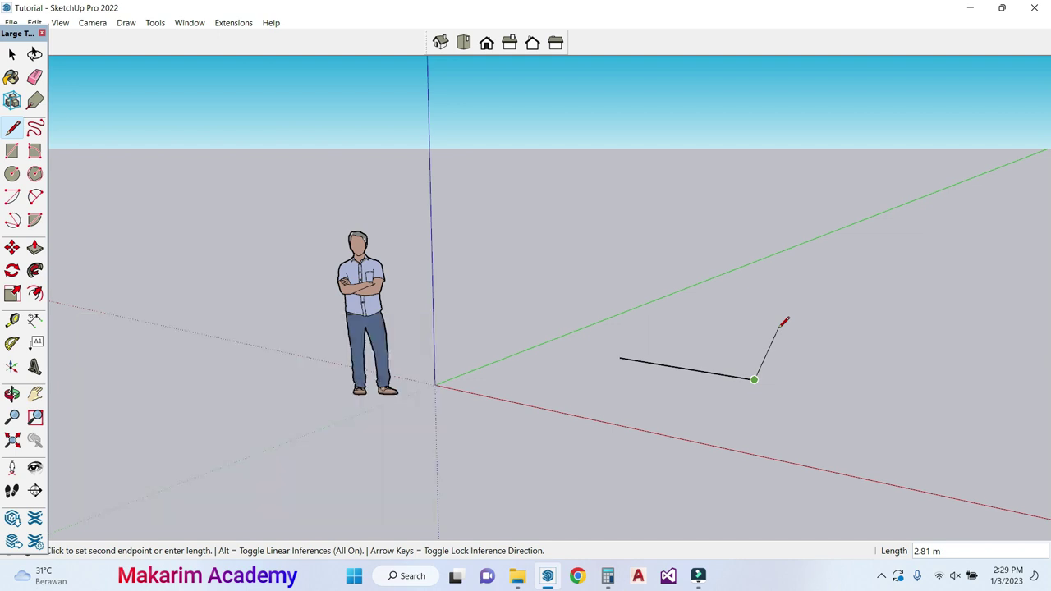
key(Escape)
Step: Draw a separate line about 4.84 m long parallel to the green axis and a vertical line about 1.10 m long along the blue direction
click(720, 329)
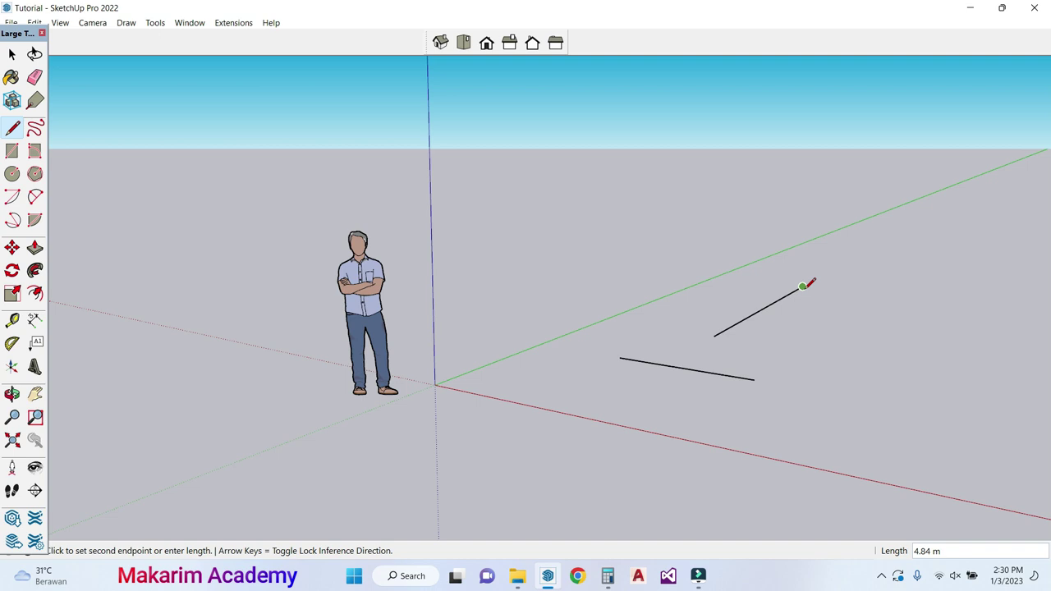
click(805, 286)
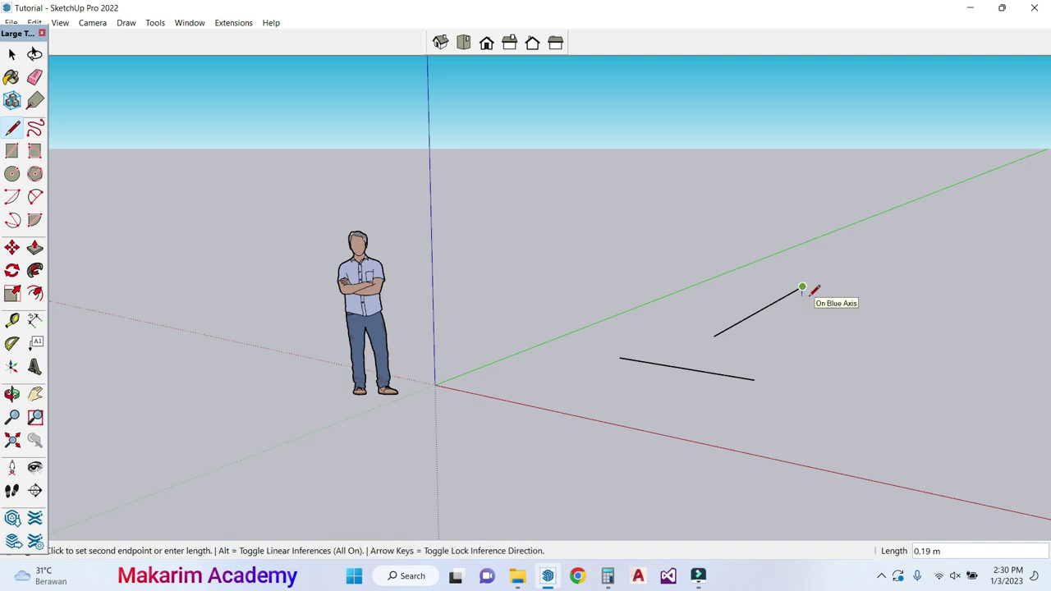
key(Escape)
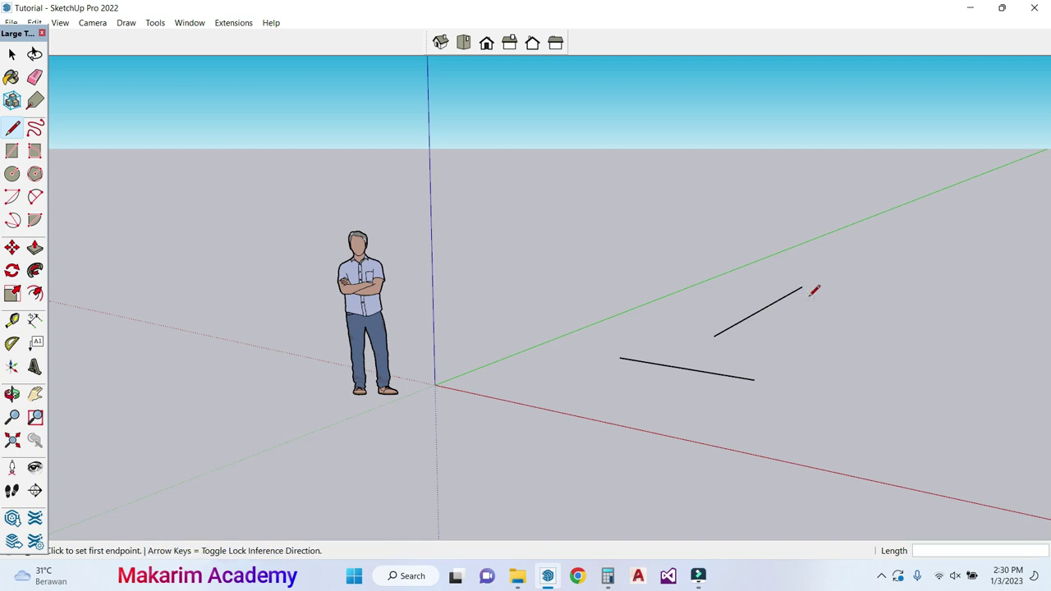
click(850, 419)
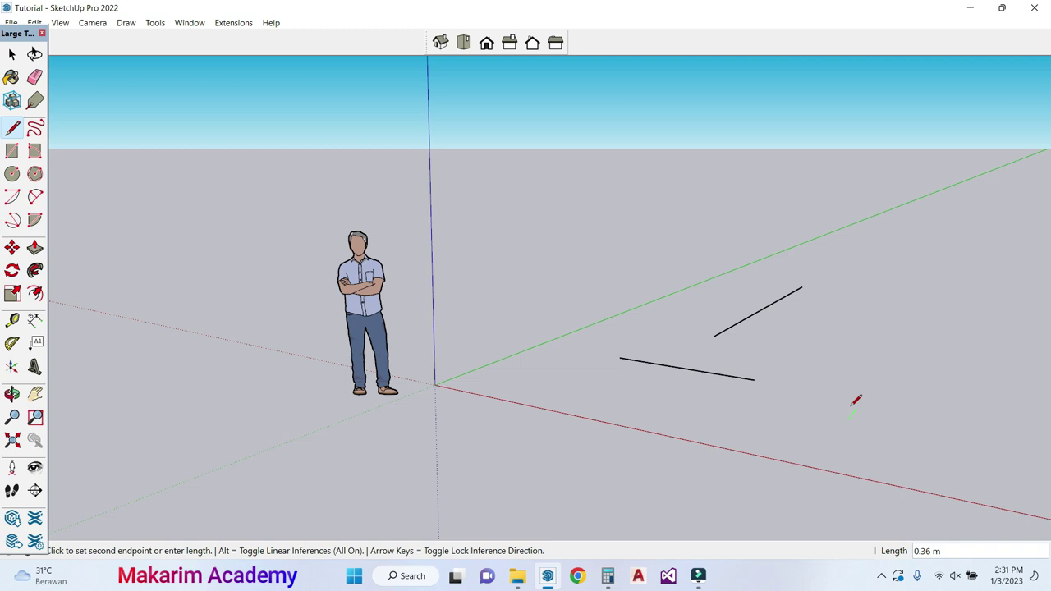
click(857, 310)
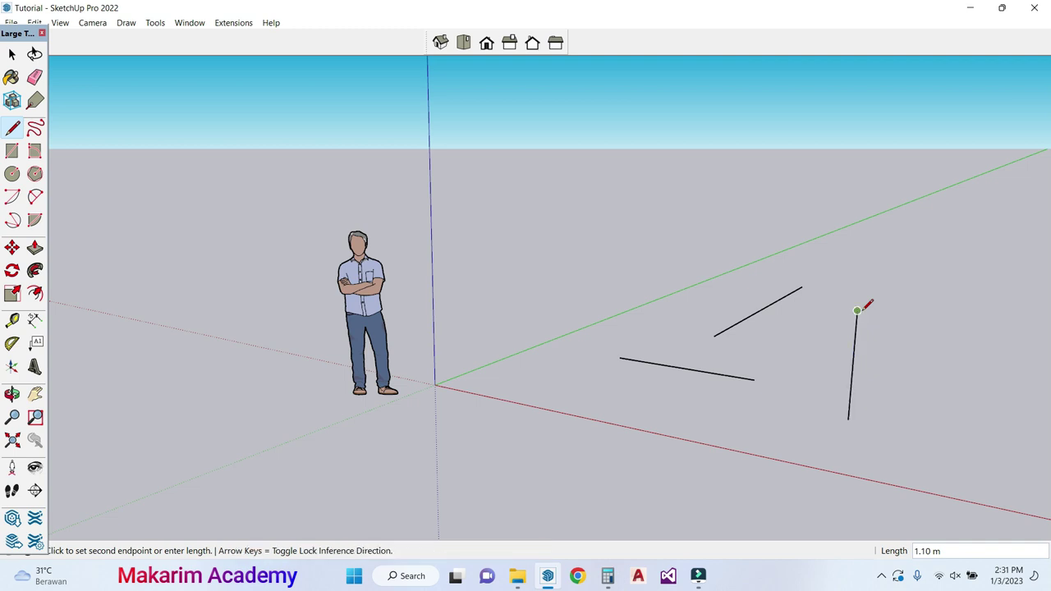
key(Escape)
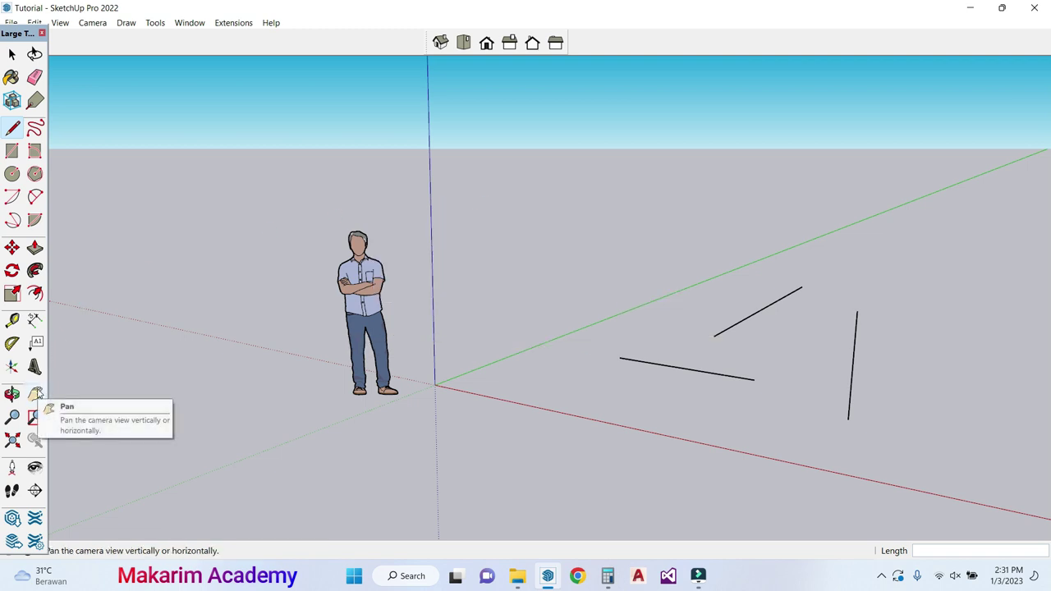
Step: Draw a line exactly 3 m long parallel to the red axis in the empty area beyond the three existing lines
click(36, 393)
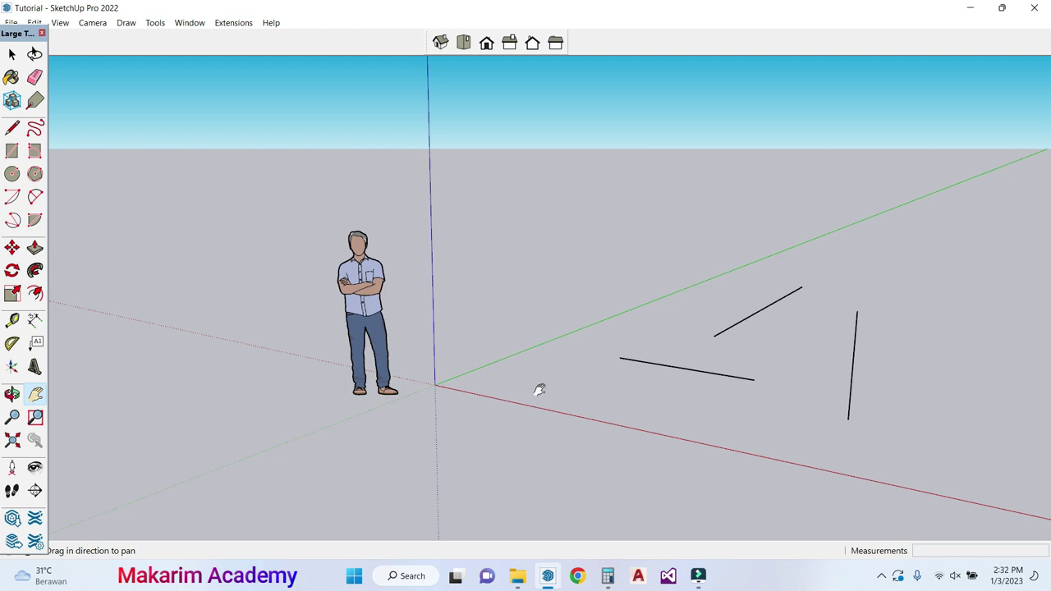
drag(552, 391, 246, 404)
drag(697, 394, 547, 384)
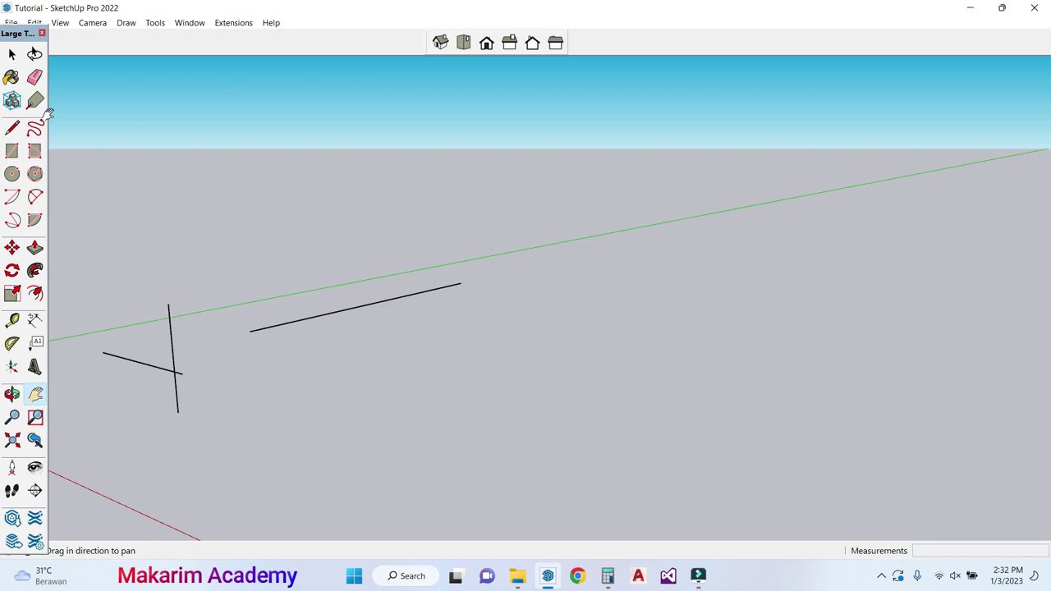
click(13, 127)
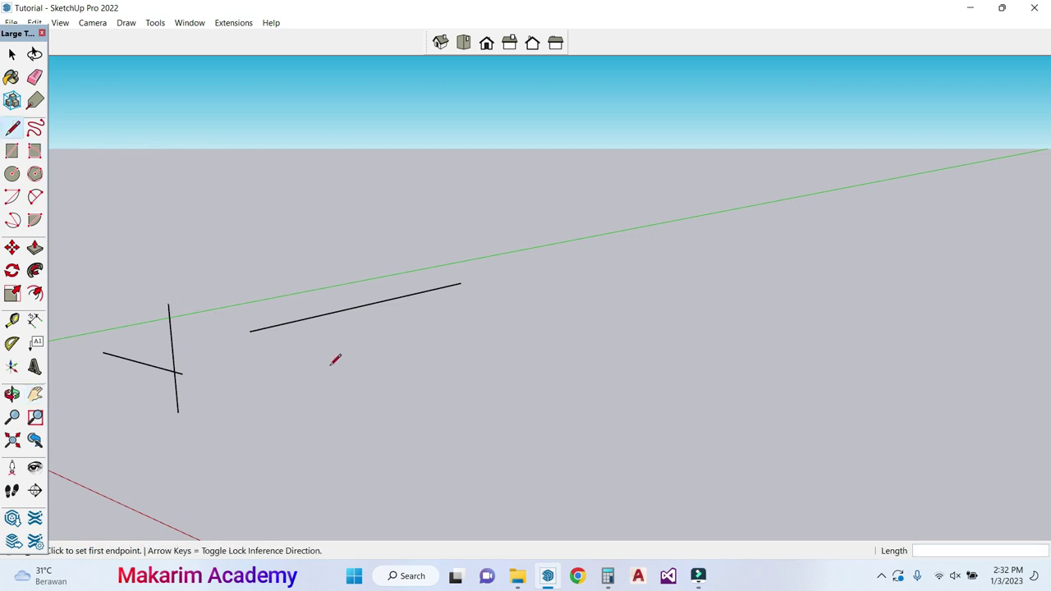
click(425, 403)
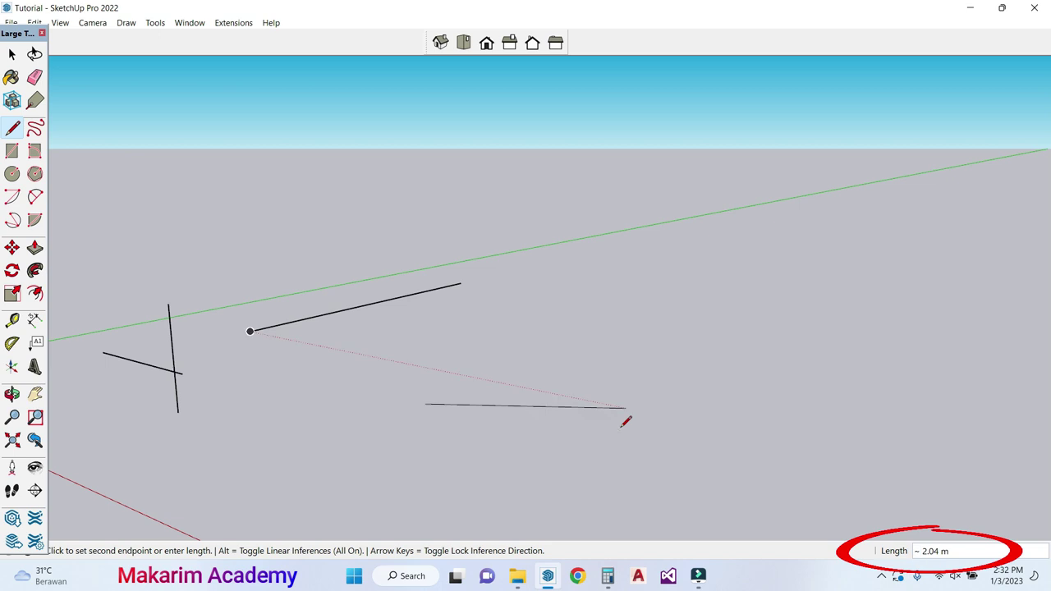
scroll(460, 413, up, 1)
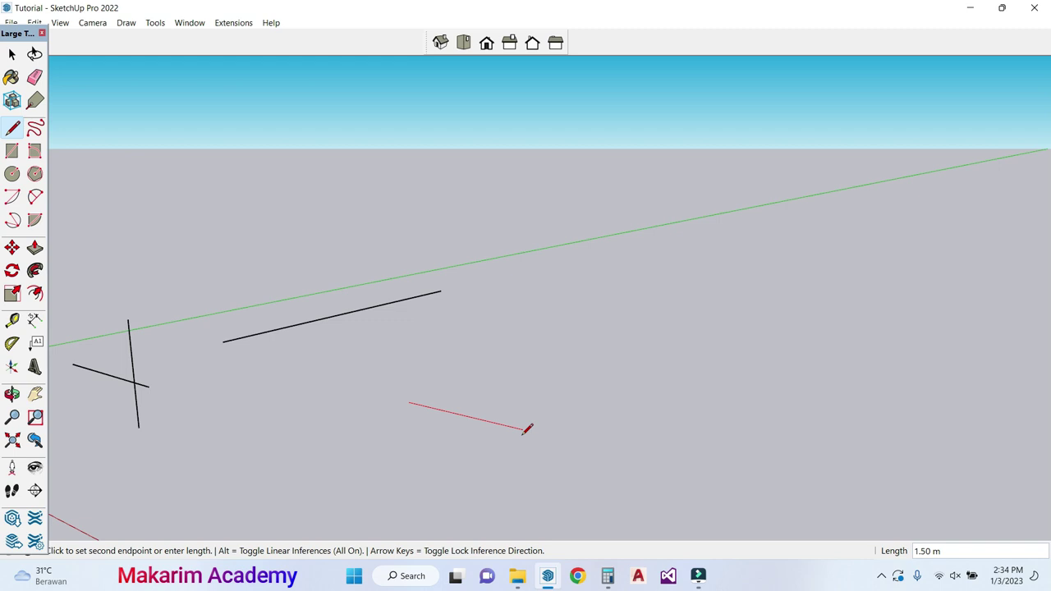
text(3)
key(Return)
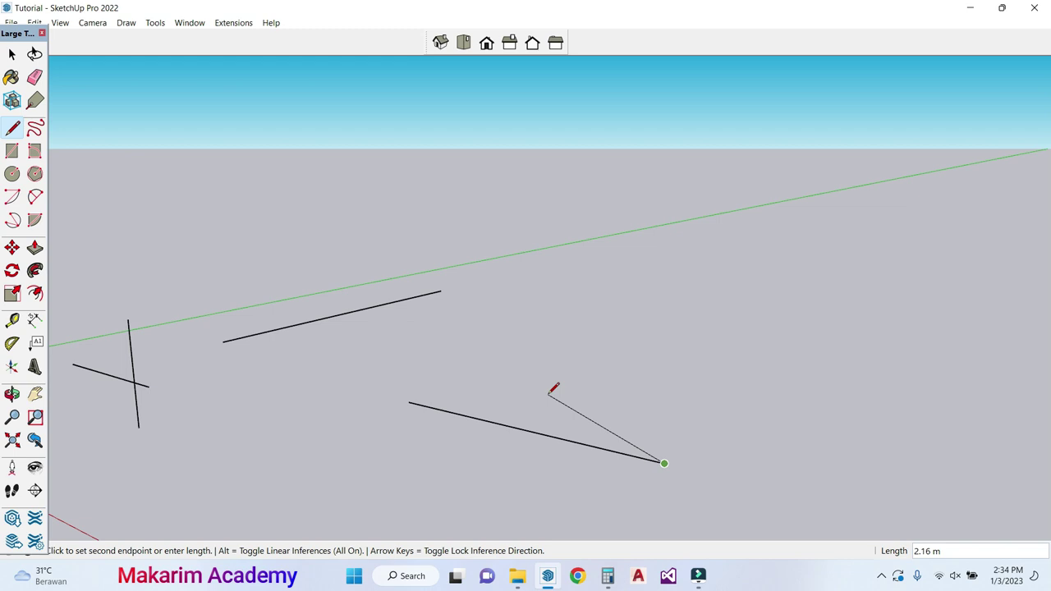
key(Escape)
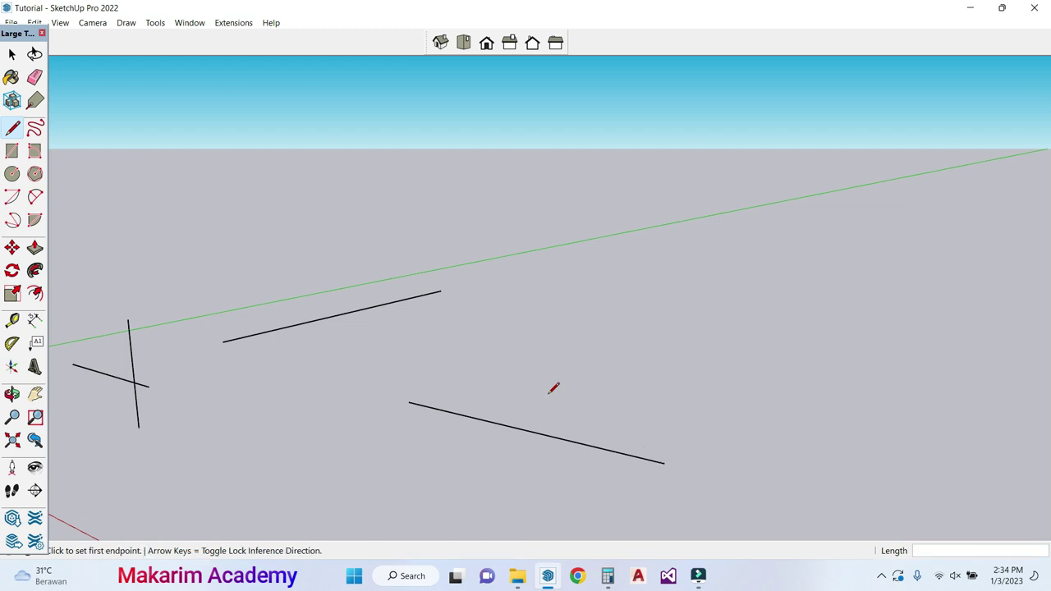
Step: Draw a separate line exactly 5 m long parallel to the green axis, beside the 3 m line
click(604, 393)
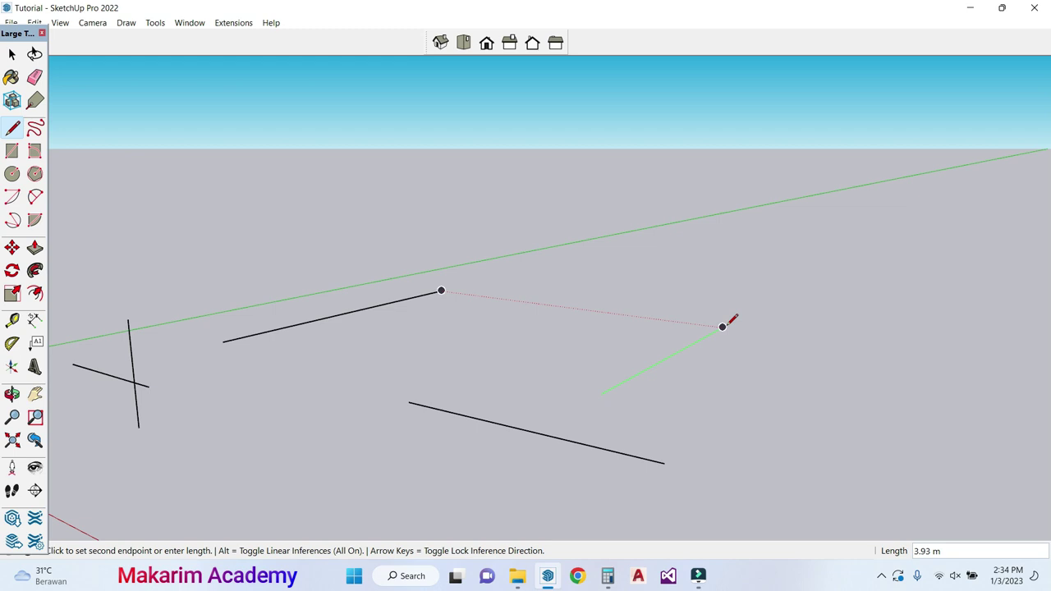
text(5)
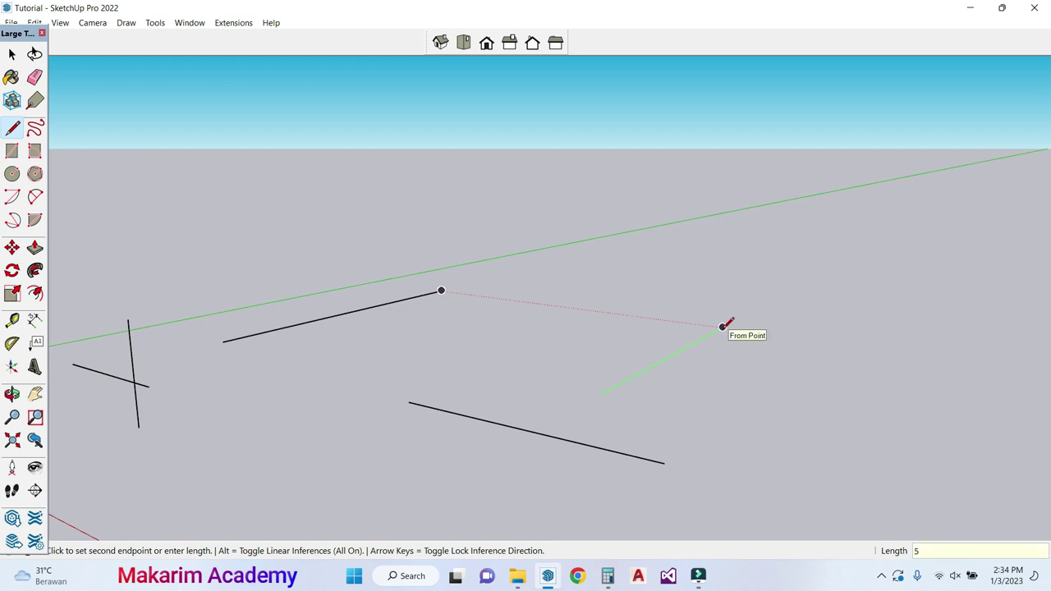
key(Return)
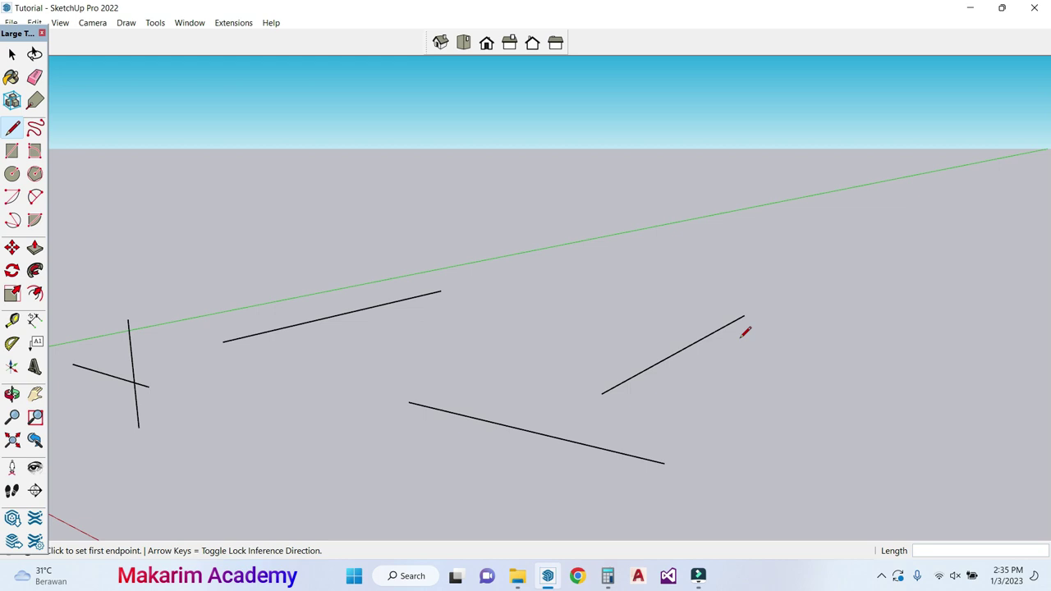
Step: Draw four connected lines into a closed quadrilateral face beside the 5 m line, with a first edge about 3.41 m and closing edge about 1.38 m
click(773, 408)
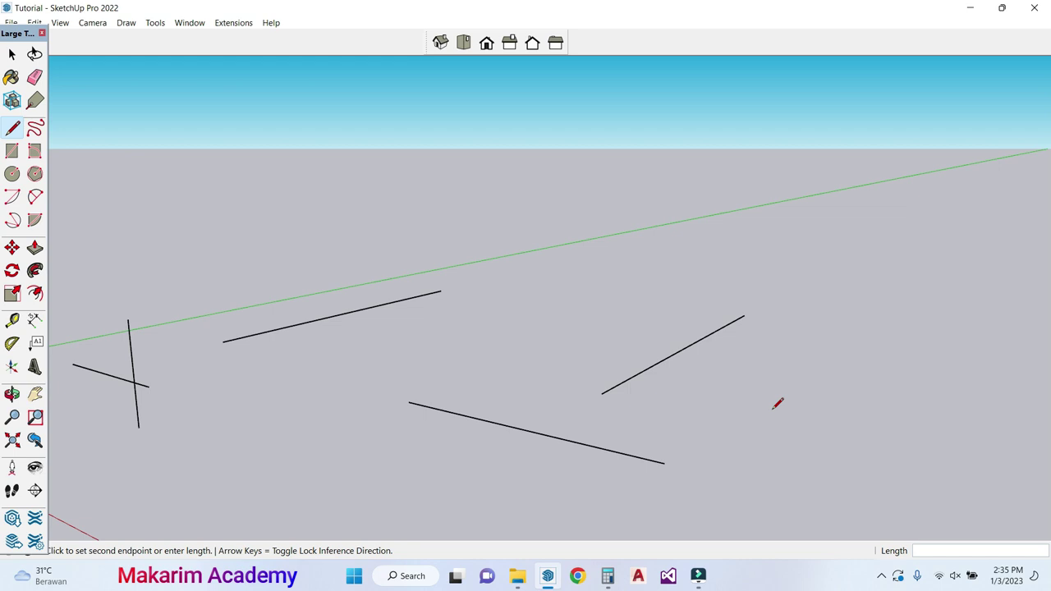
click(840, 340)
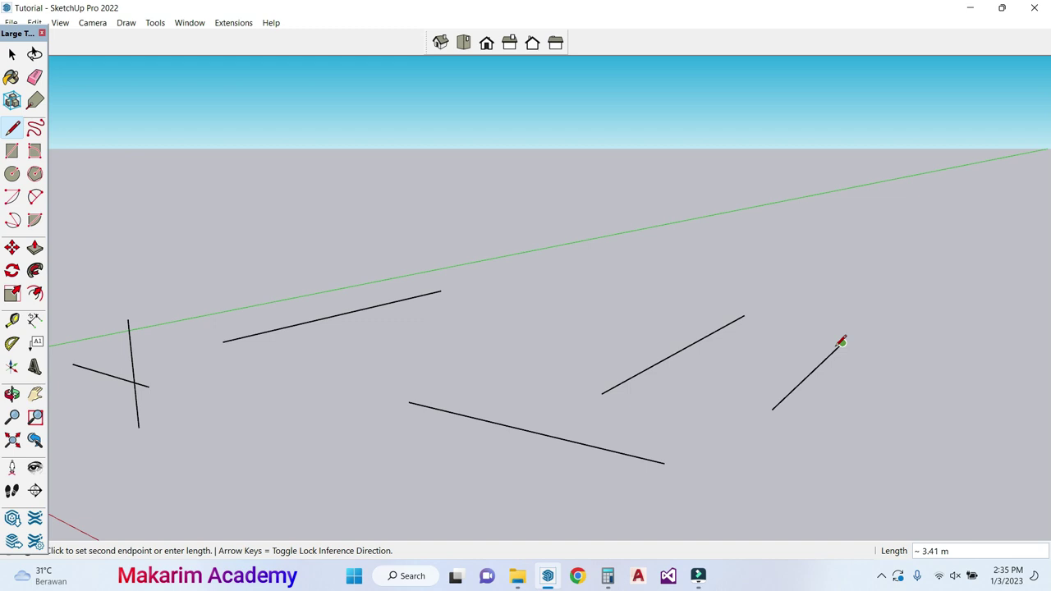
click(842, 342)
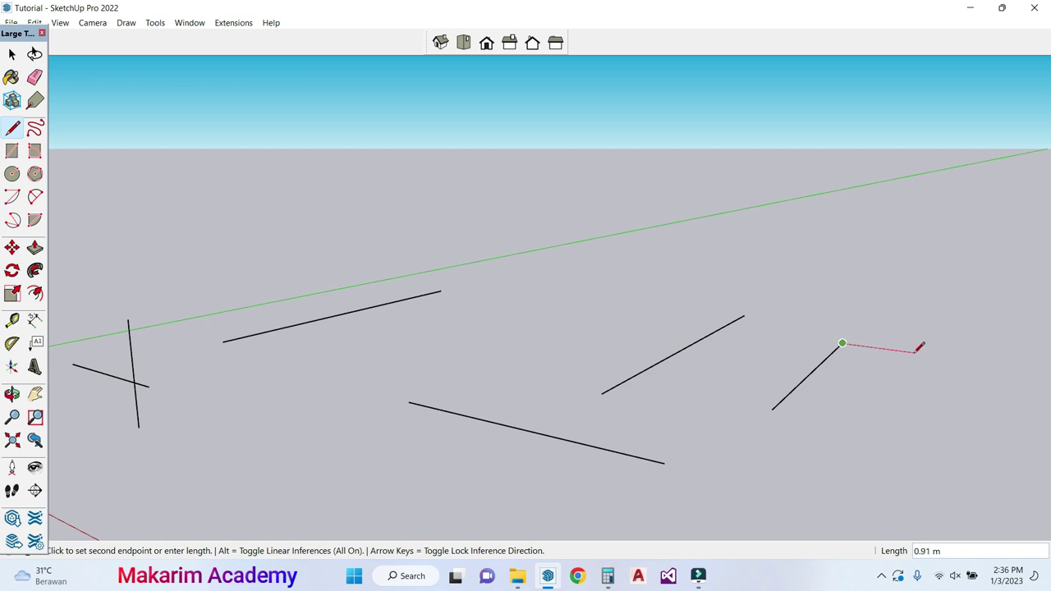
click(953, 357)
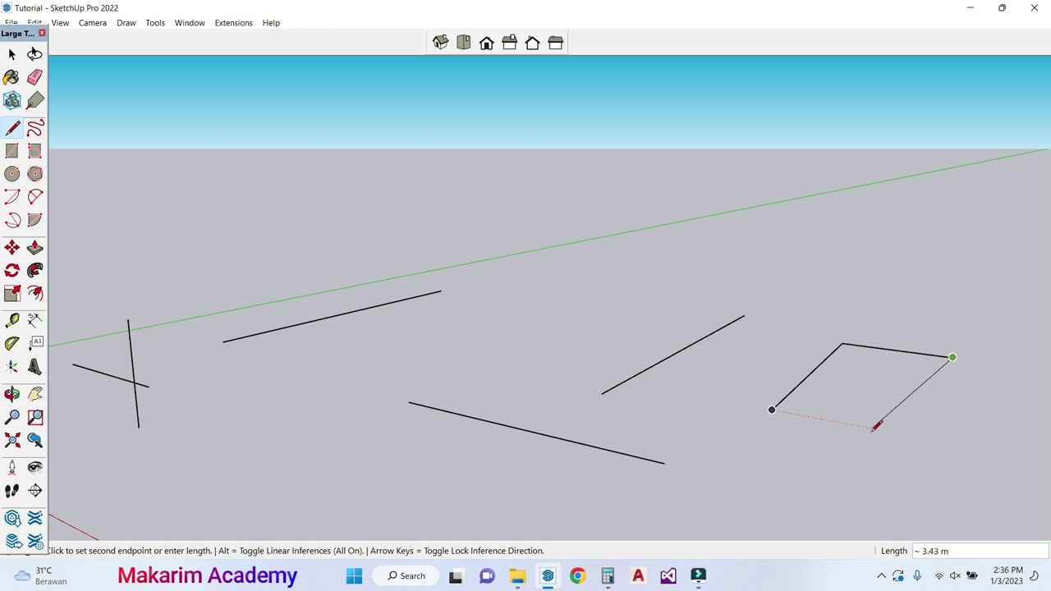
click(915, 434)
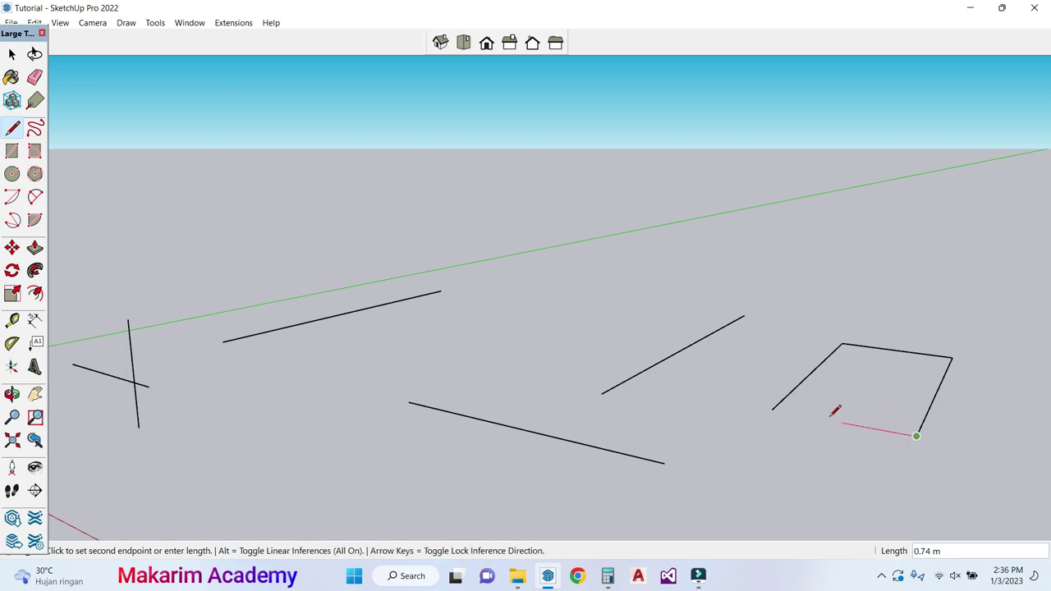
click(773, 410)
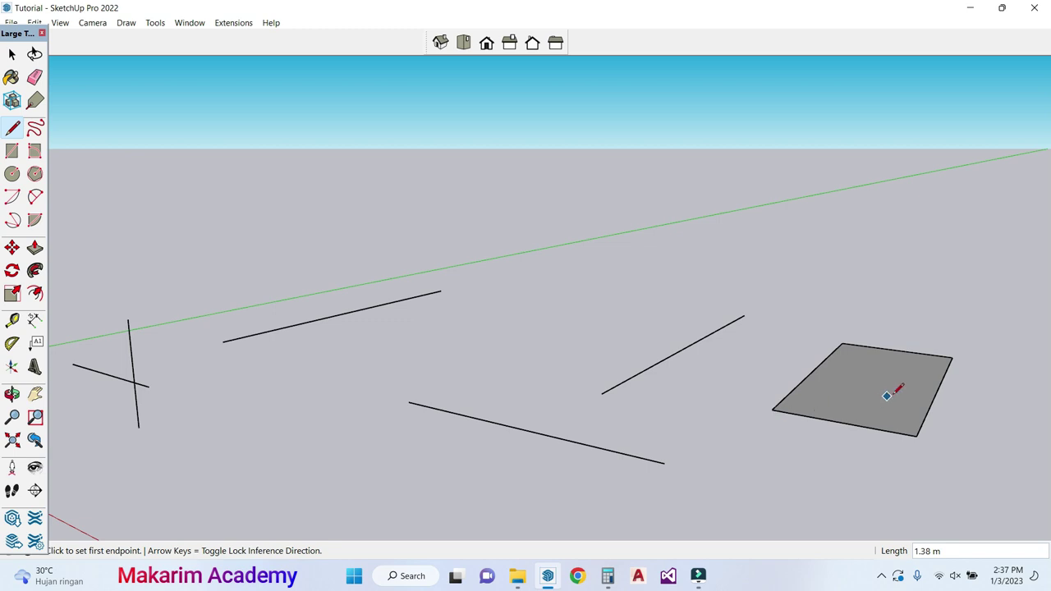
Step: Examine the drawn lines and the quadrilateral face at closer and wider zoom and from a different orbit angle
scroll(893, 395, up, 1)
scroll(892, 395, up, 1)
scroll(893, 395, down, 2)
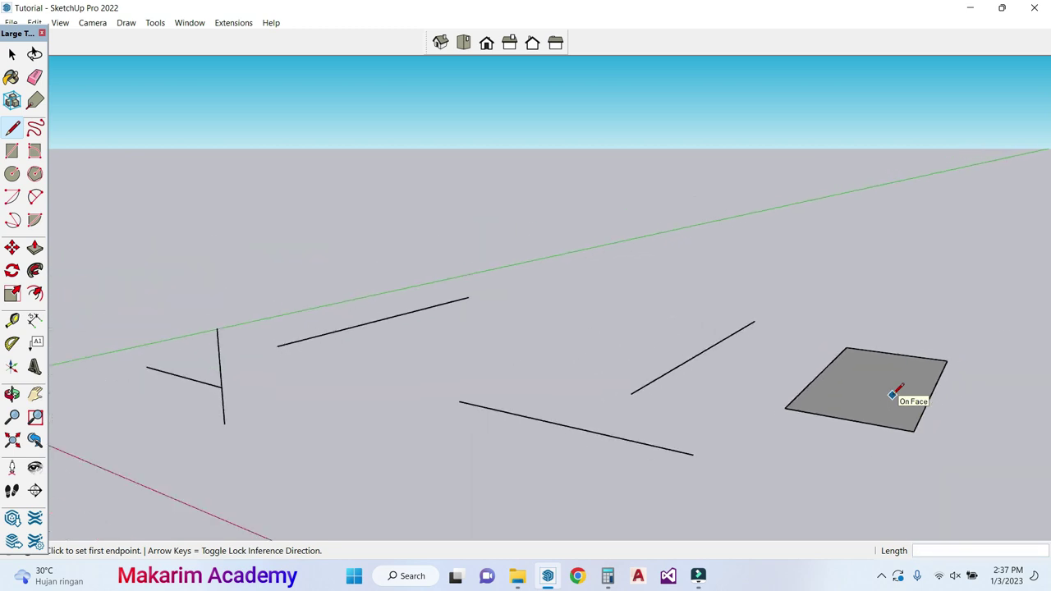
scroll(893, 395, up, 5)
scroll(893, 395, down, 3)
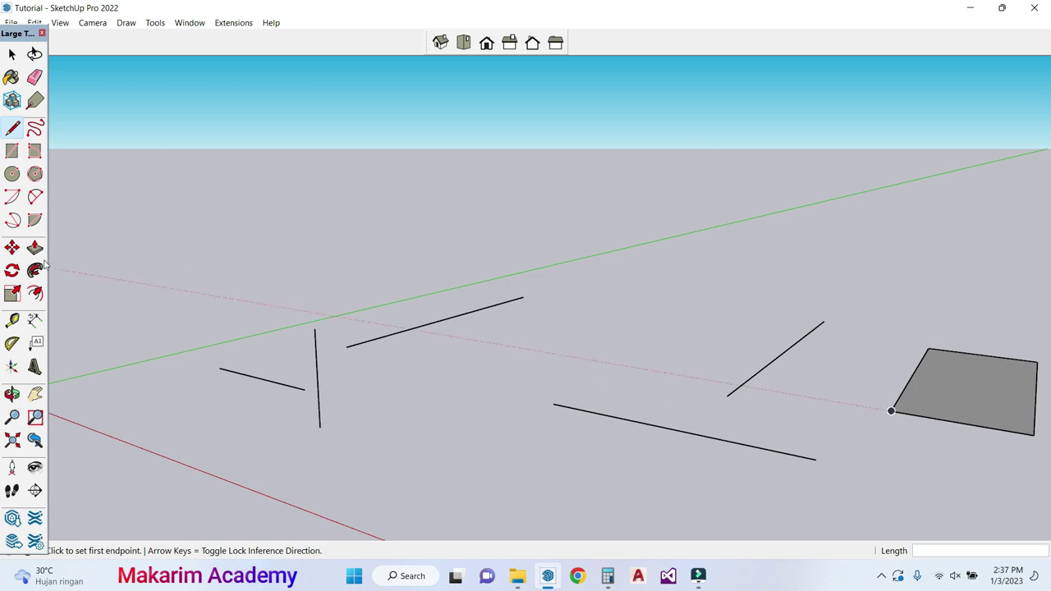
click(14, 393)
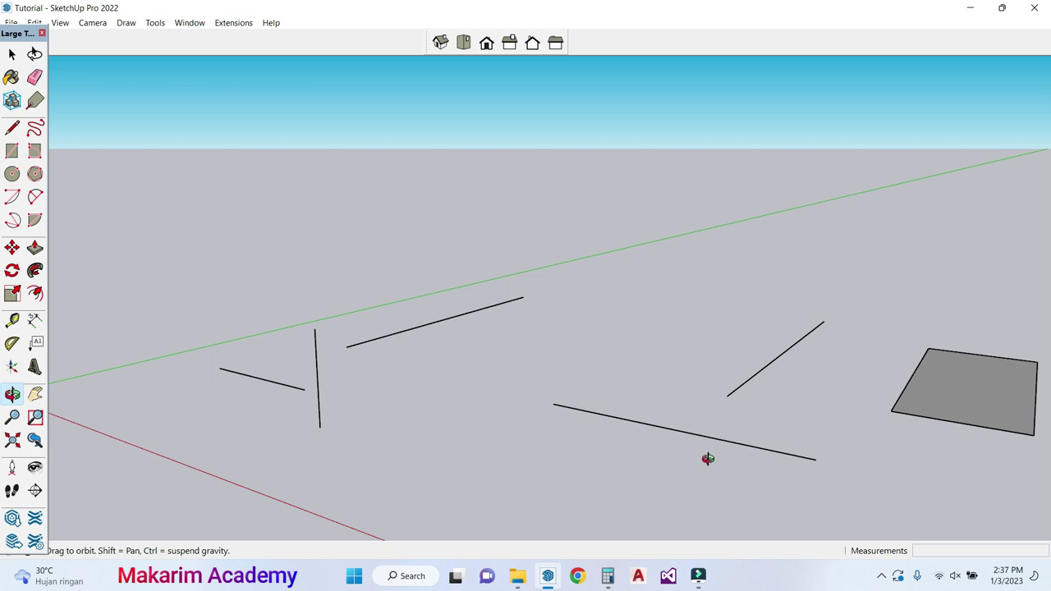
drag(708, 459, 688, 437)
drag(879, 439, 695, 446)
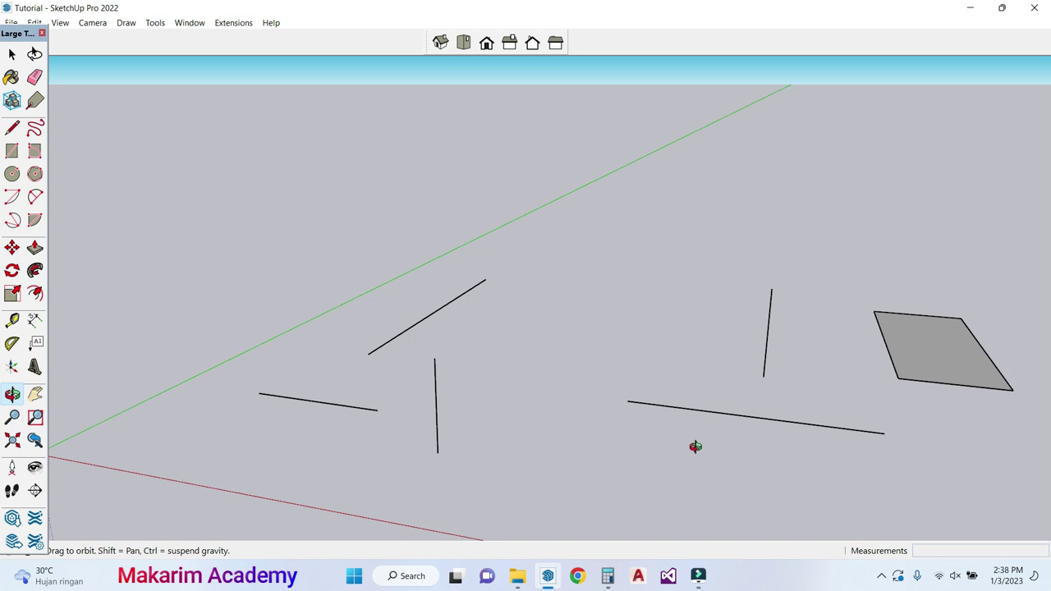
Step: Draw a closed rectangular face in the empty area beyond the quadrilateral, with 6 m edges along green and 4 m edges along red
click(35, 395)
drag(747, 211, 397, 312)
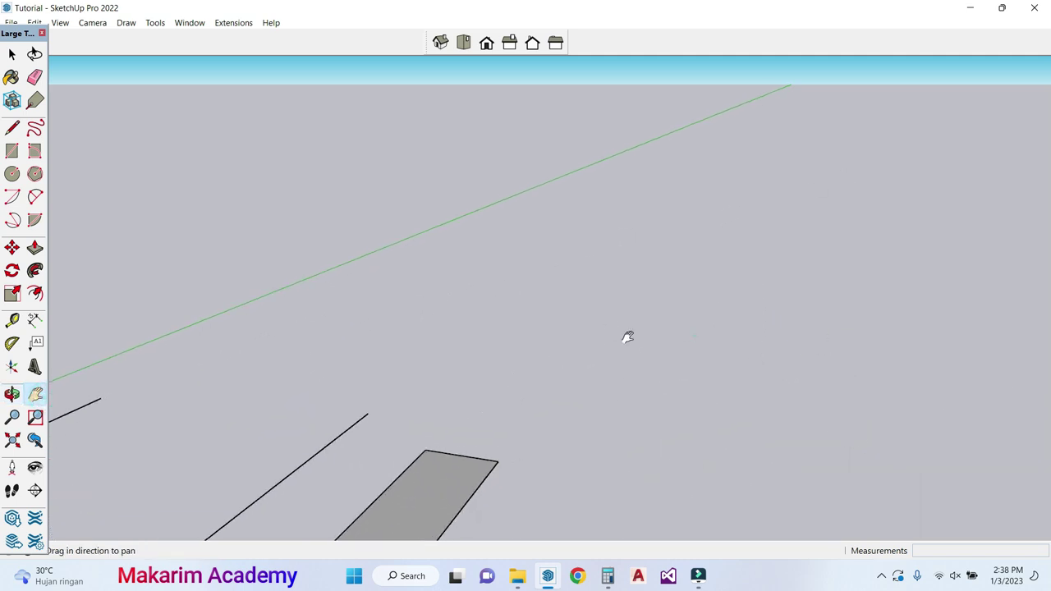
drag(628, 337, 593, 331)
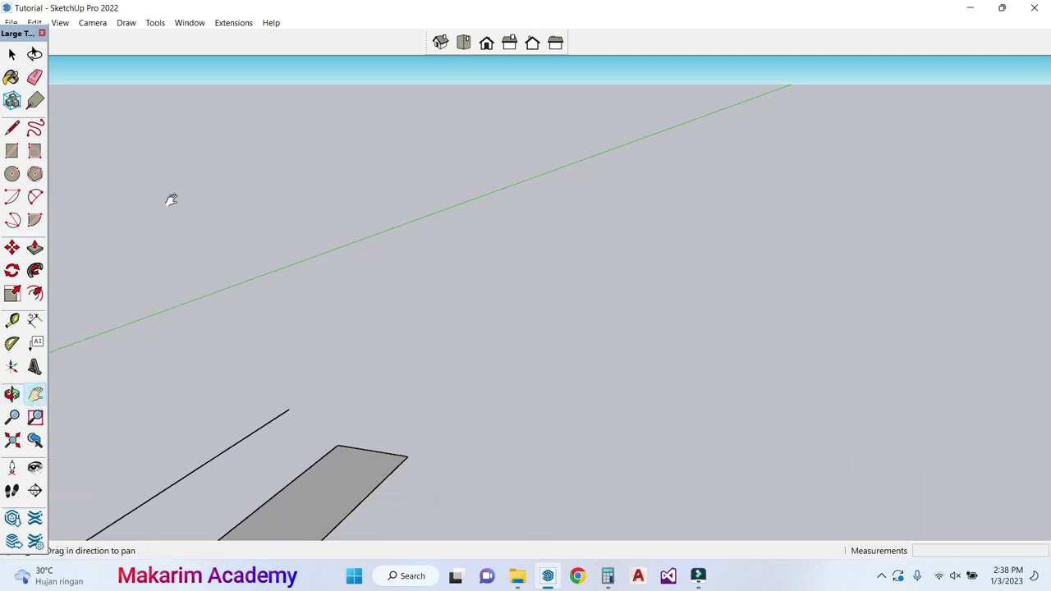
click(12, 128)
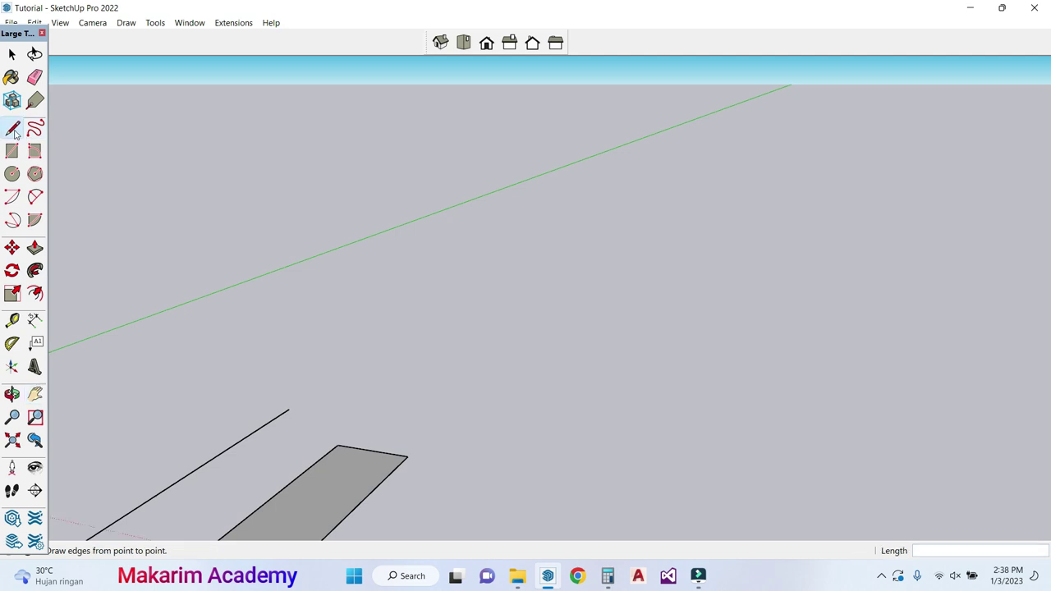
click(555, 333)
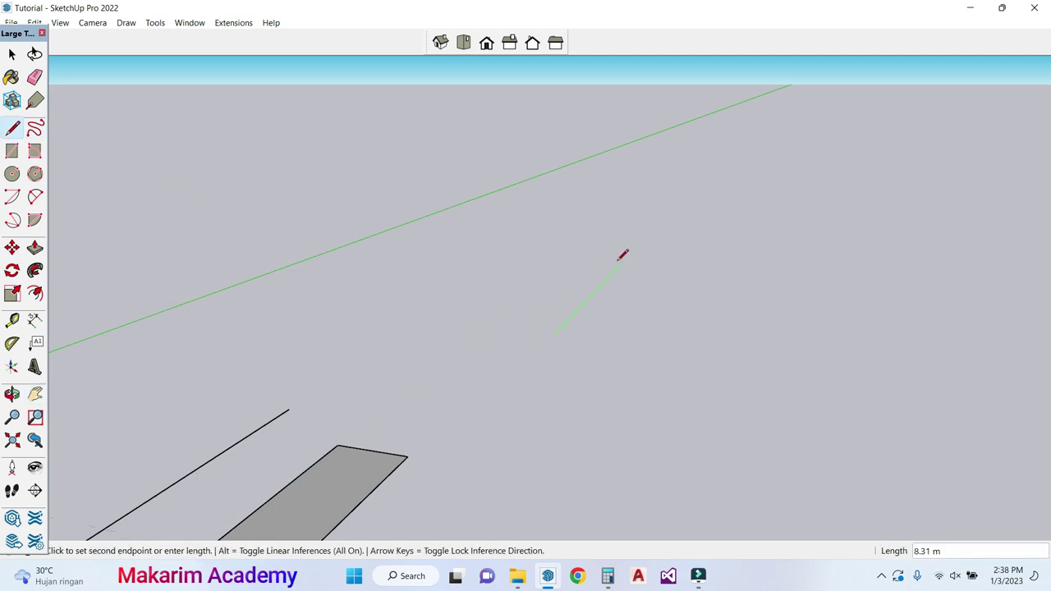
text(6)
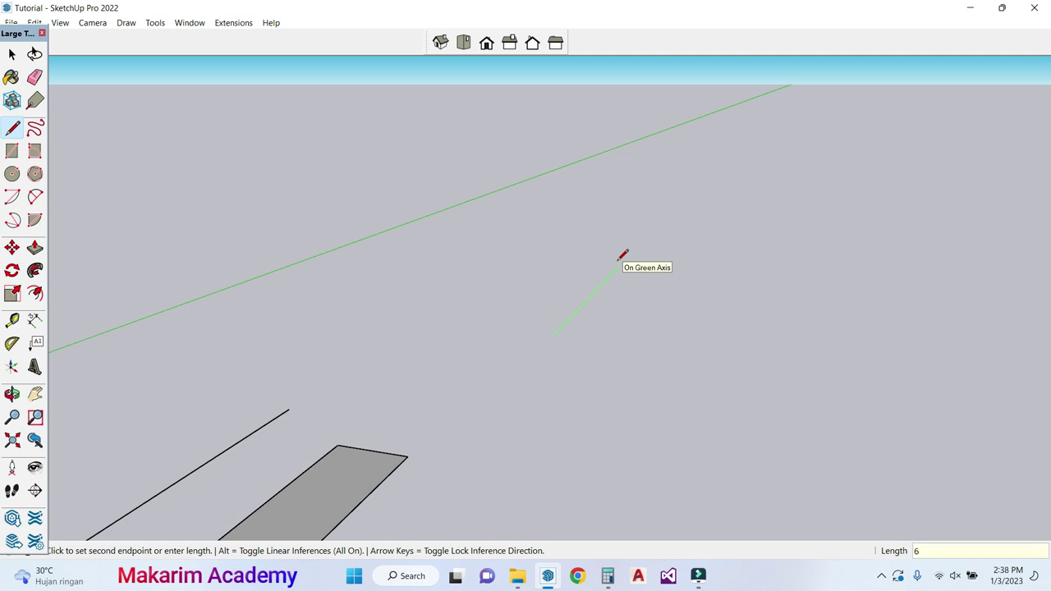
key(Return)
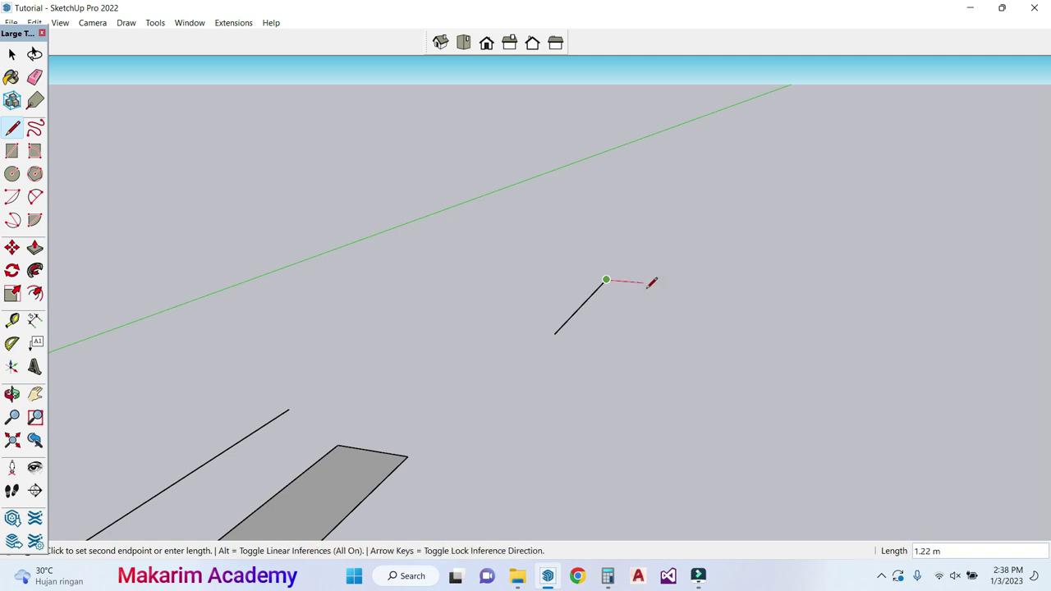
text(4)
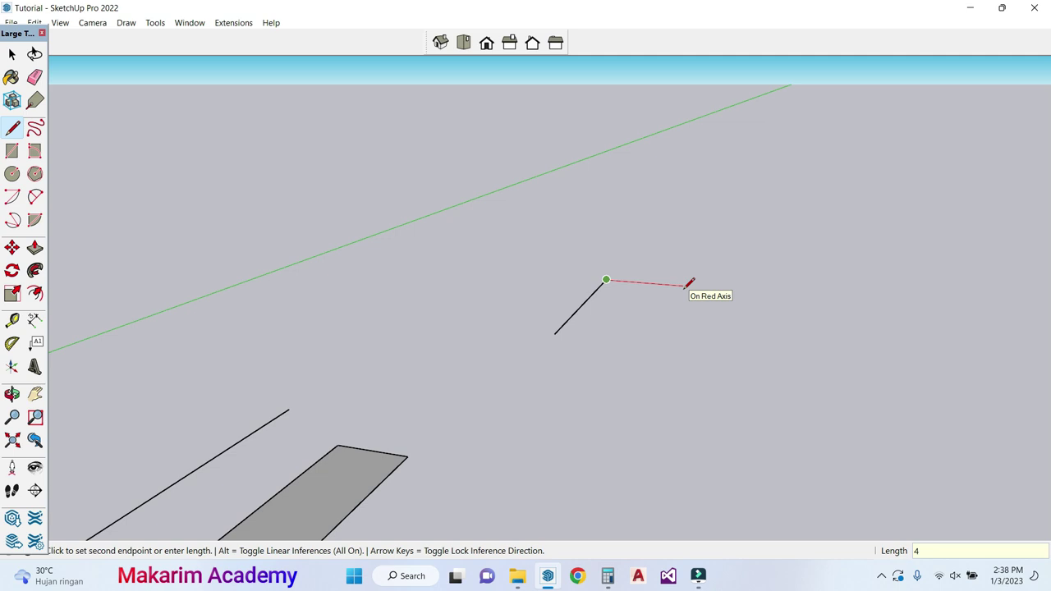
key(Return)
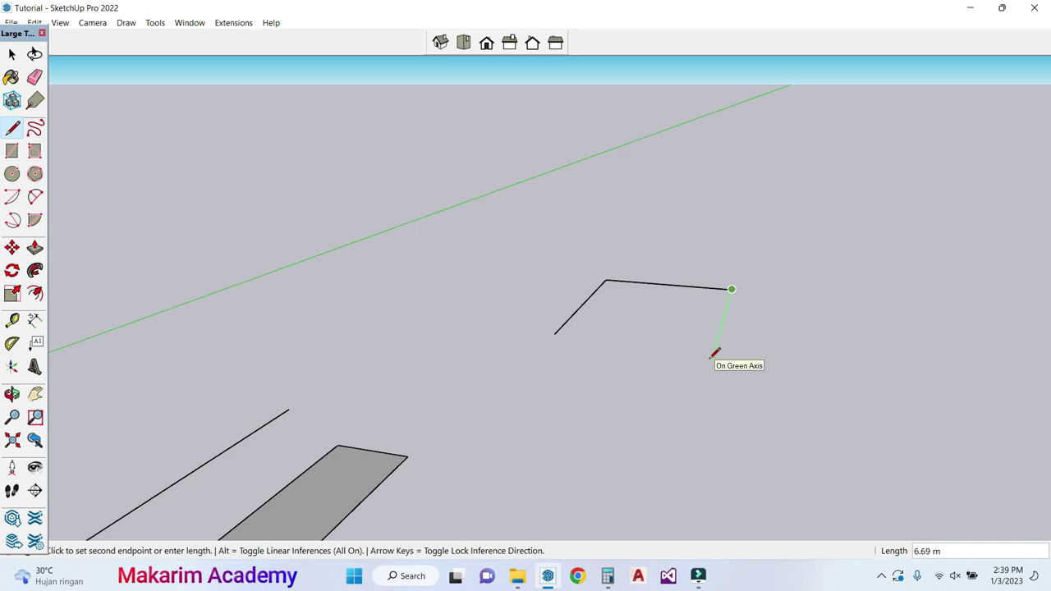
text(6)
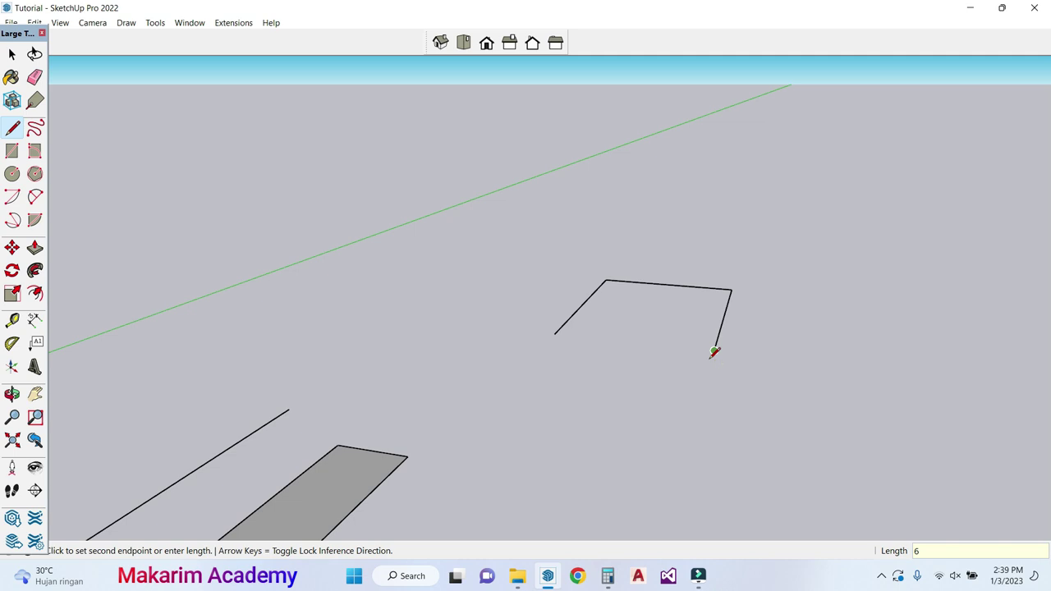
key(Return)
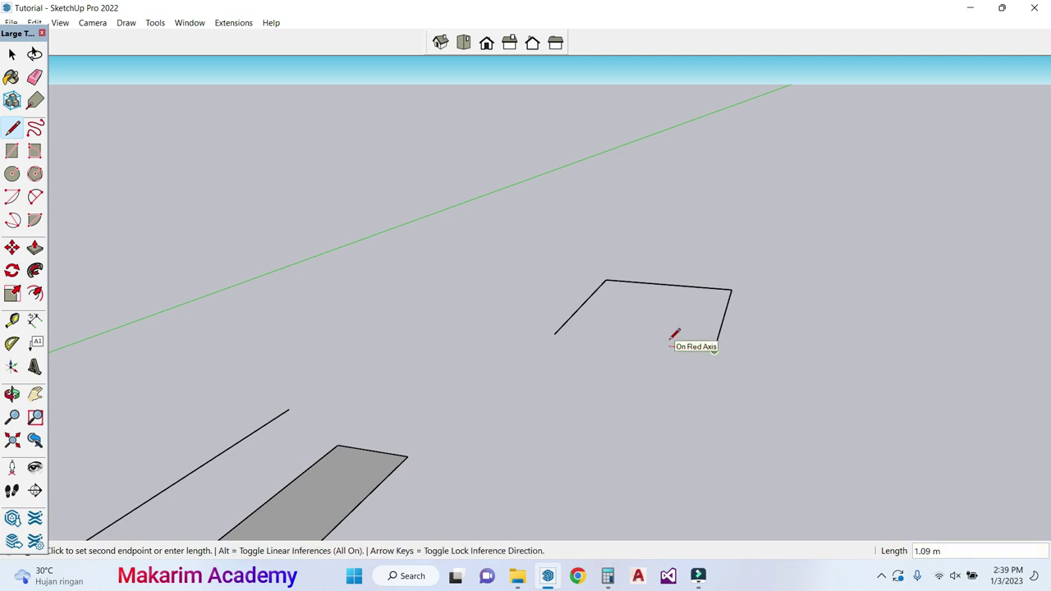
text(4)
key(Return)
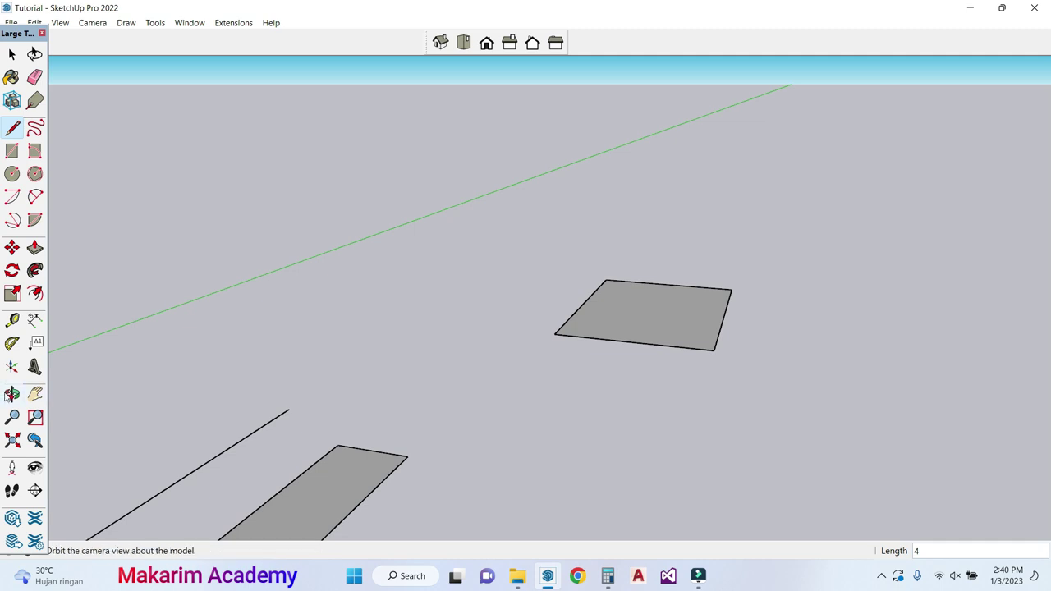
Step: Measure one long edge and one short edge of the new rectangle from their shared corner with the Tape Measure
click(14, 395)
drag(650, 299, 520, 344)
mouse_move(477, 340)
mouse_down()
mouse_move(580, 413)
mouse_move(501, 423)
mouse_move(515, 347)
mouse_move(683, 306)
mouse_move(617, 291)
mouse_move(741, 453)
mouse_up()
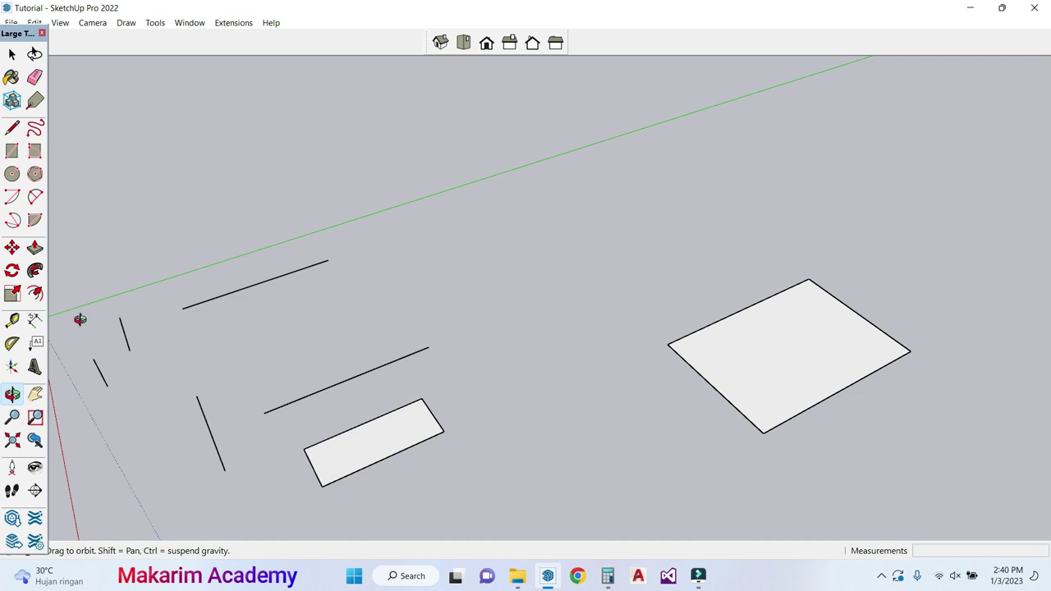
click(13, 321)
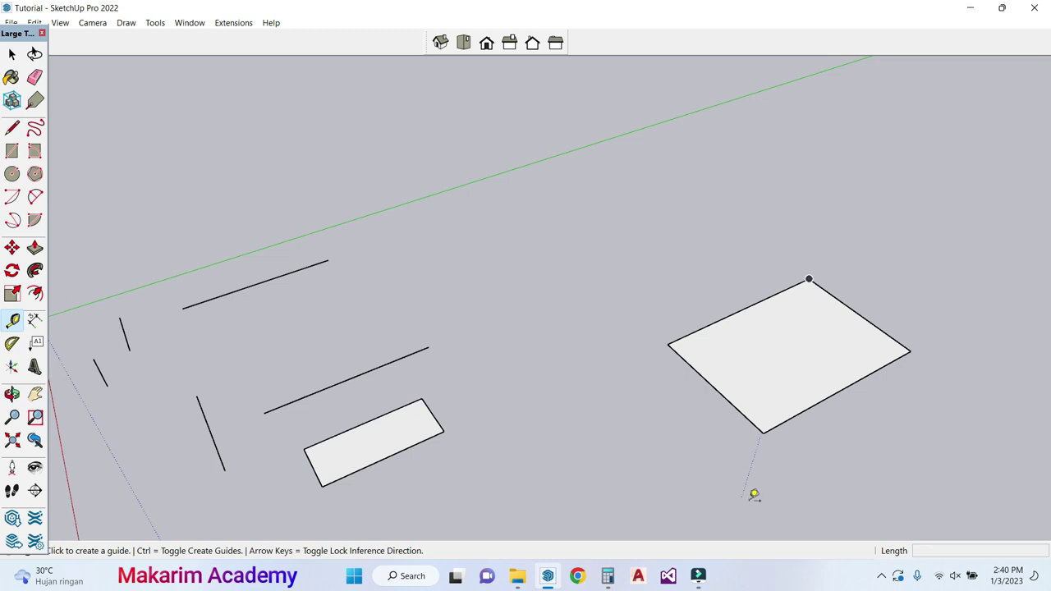
click(764, 432)
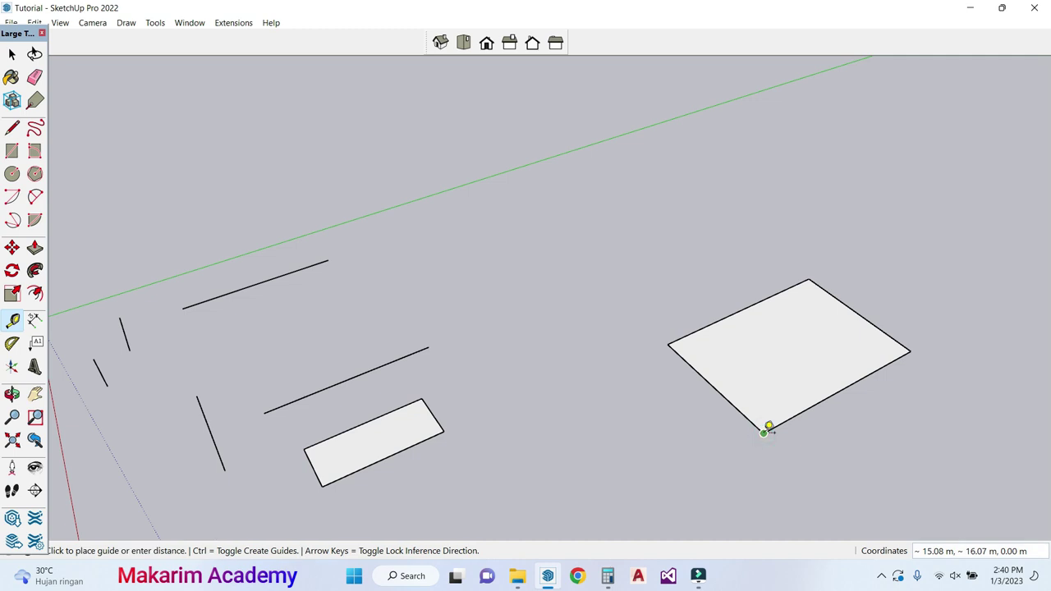
click(764, 432)
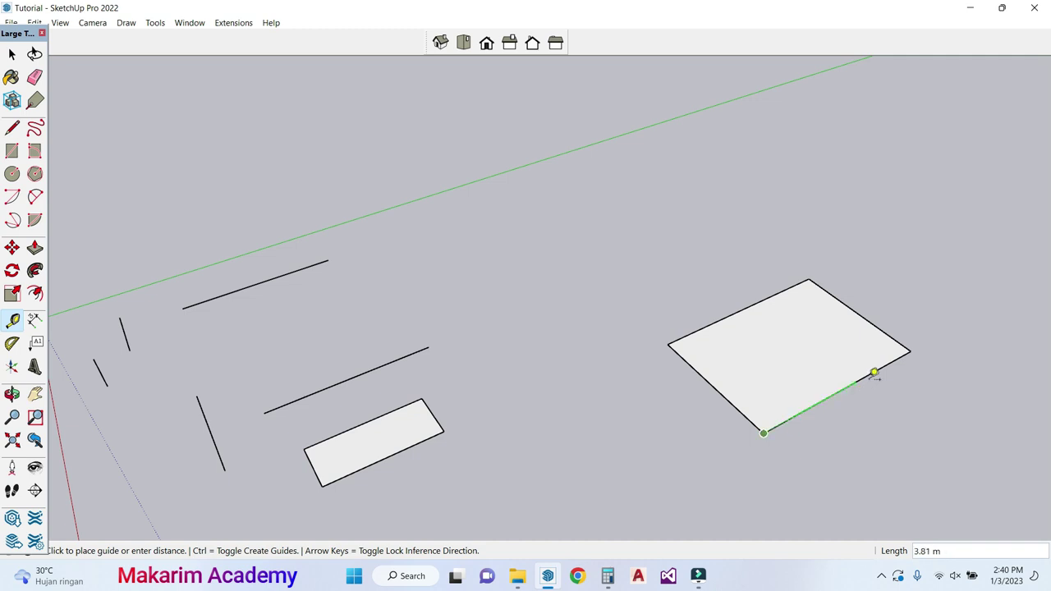
click(914, 350)
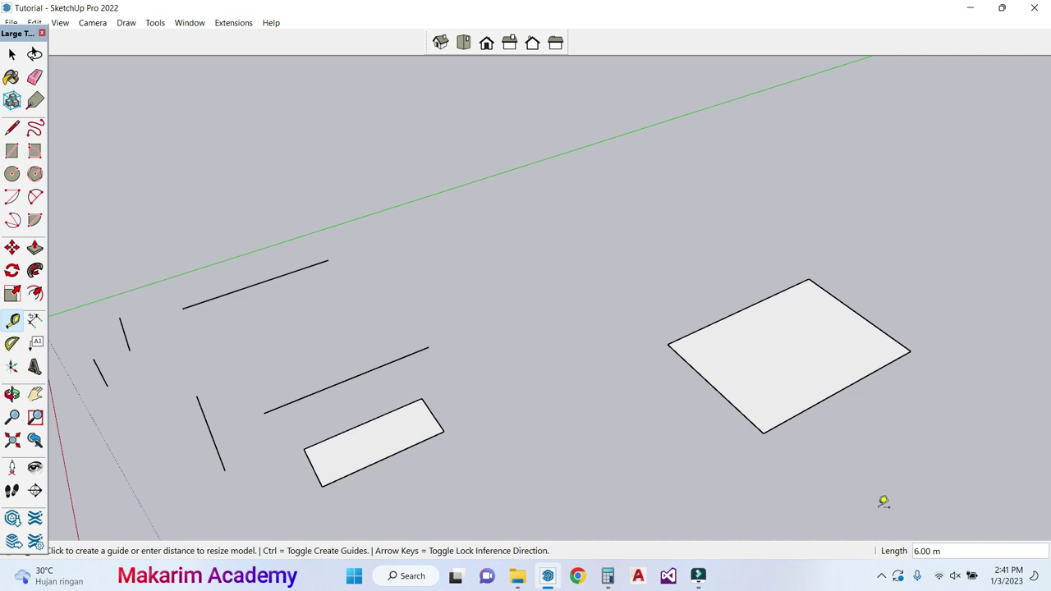
click(765, 431)
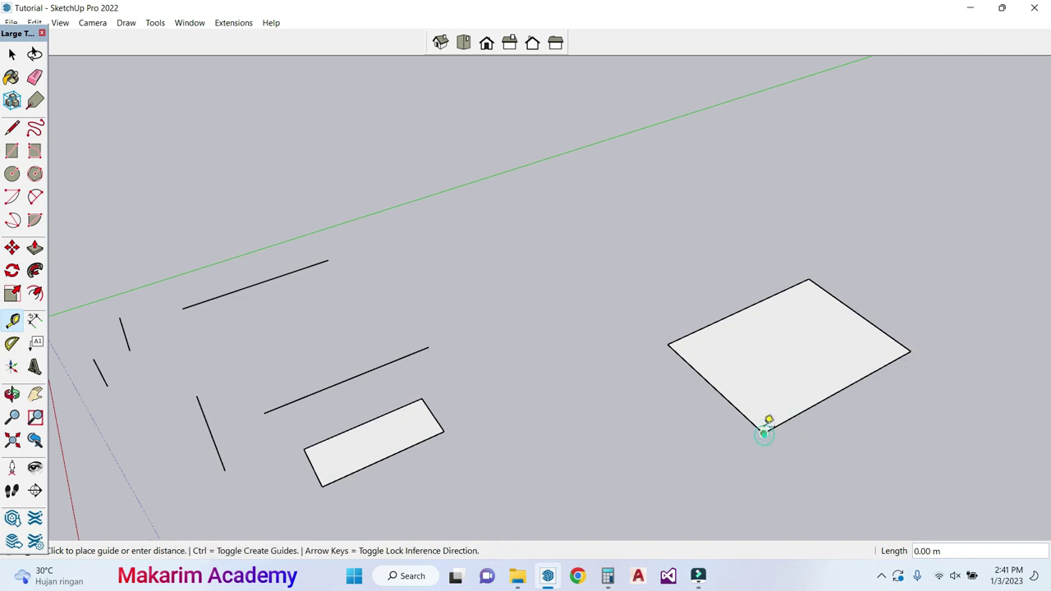
click(668, 343)
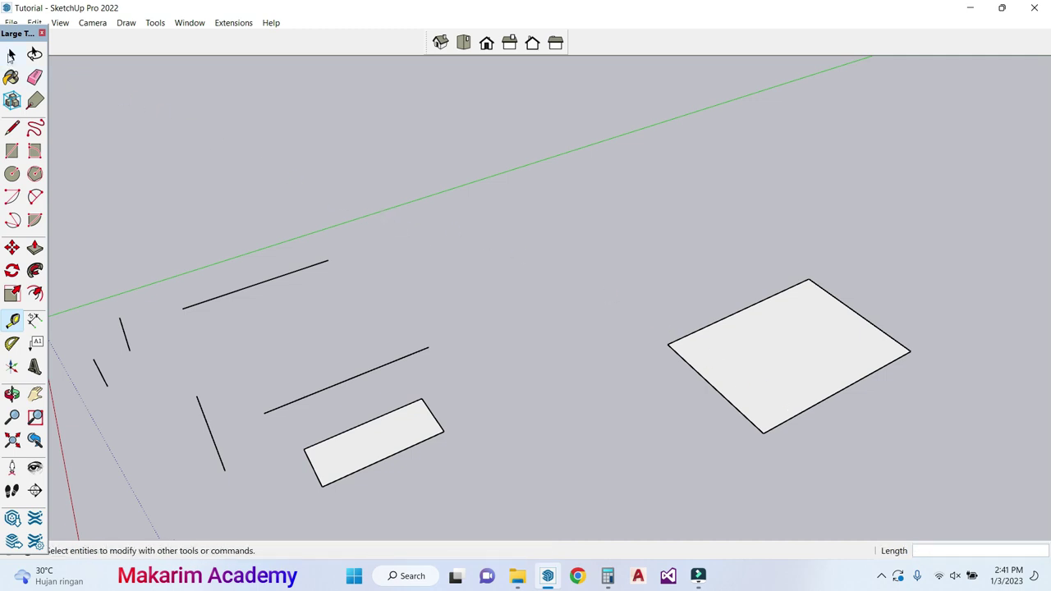
Step: Delete the 5 m line that runs beside the narrow quadrilateral face
click(10, 56)
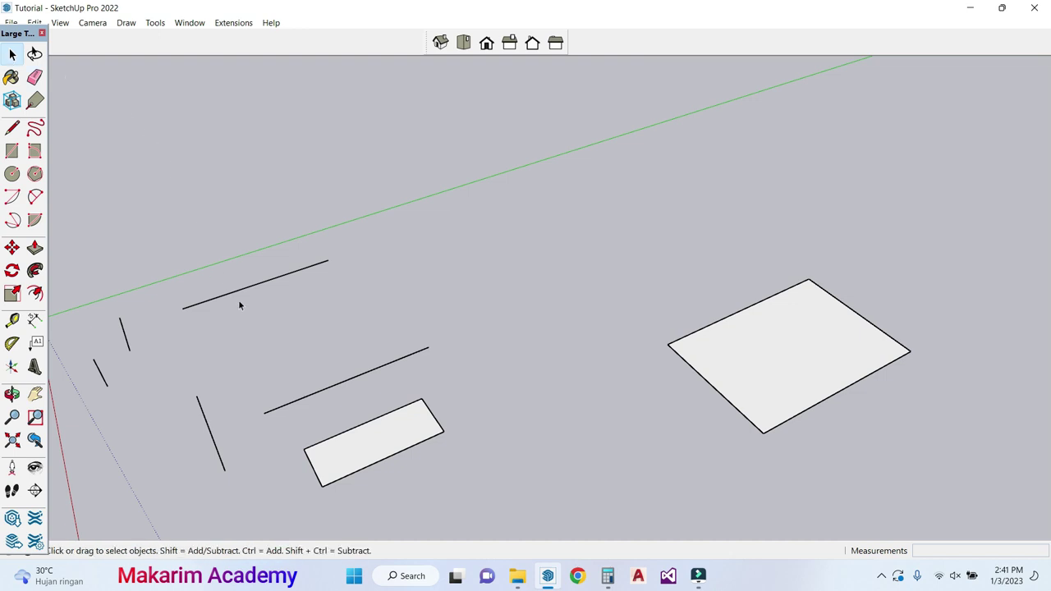
click(316, 395)
scroll(316, 396, up, 2)
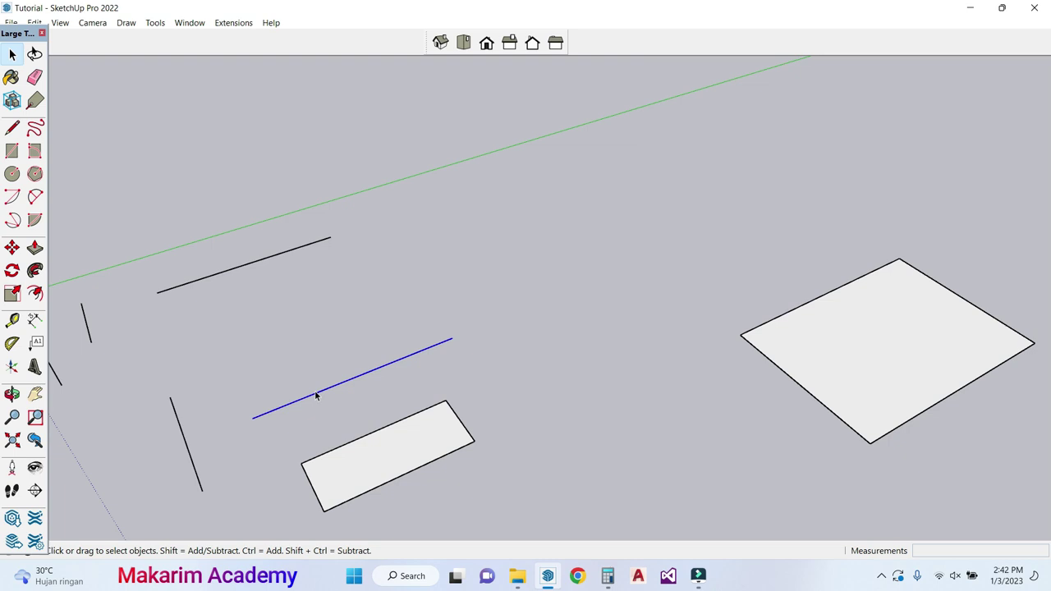
key(Delete)
scroll(315, 396, down, 1)
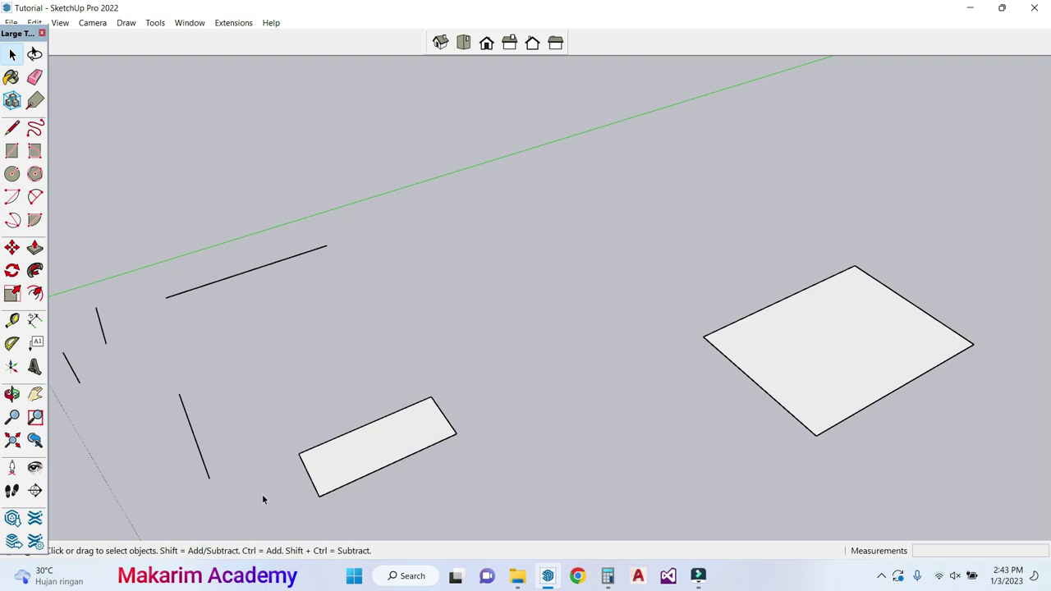
Step: Select the loose lines with a selection box, reselect the four lines one by one, and clear the selection
drag(263, 495, 81, 264)
click(254, 275)
ctrl+click(184, 409)
ctrl+click(102, 322)
ctrl+click(73, 377)
click(286, 342)
Step: Push/Pull the 6 m by 4 m rectangle upward about 3.79 m into a box
click(34, 248)
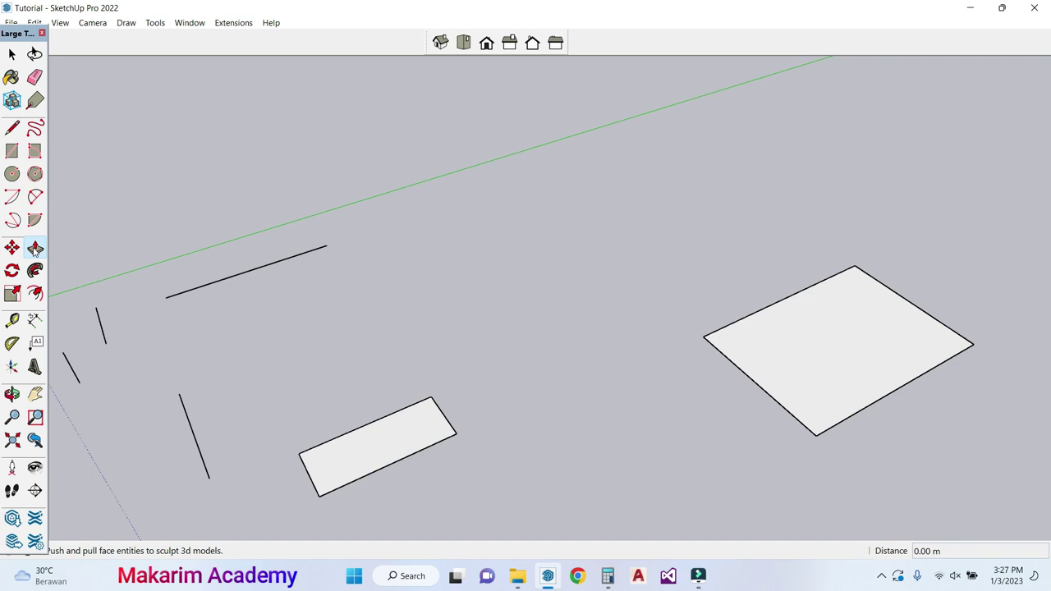
click(801, 328)
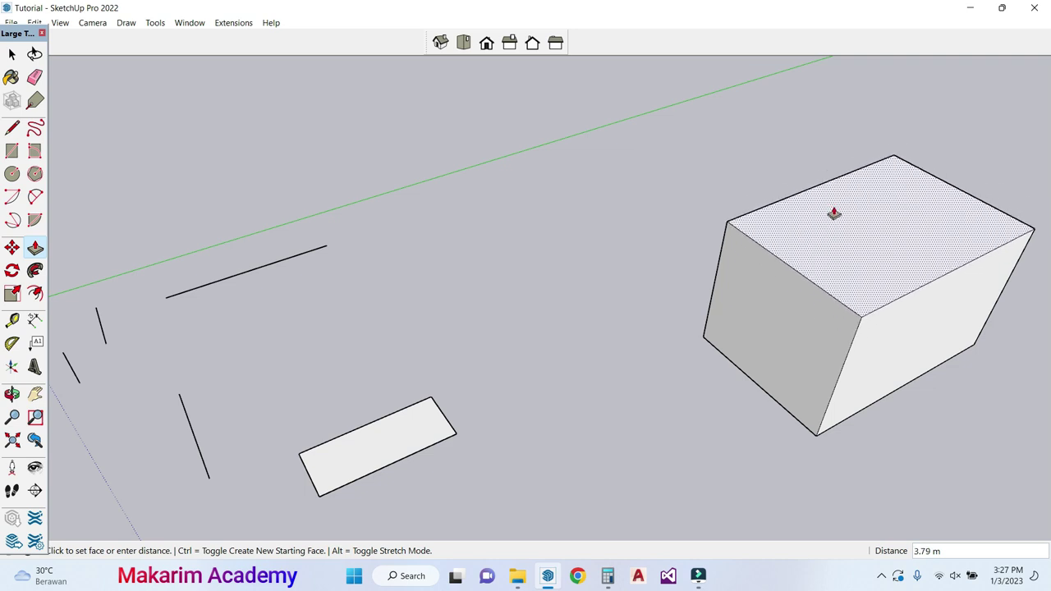
click(834, 214)
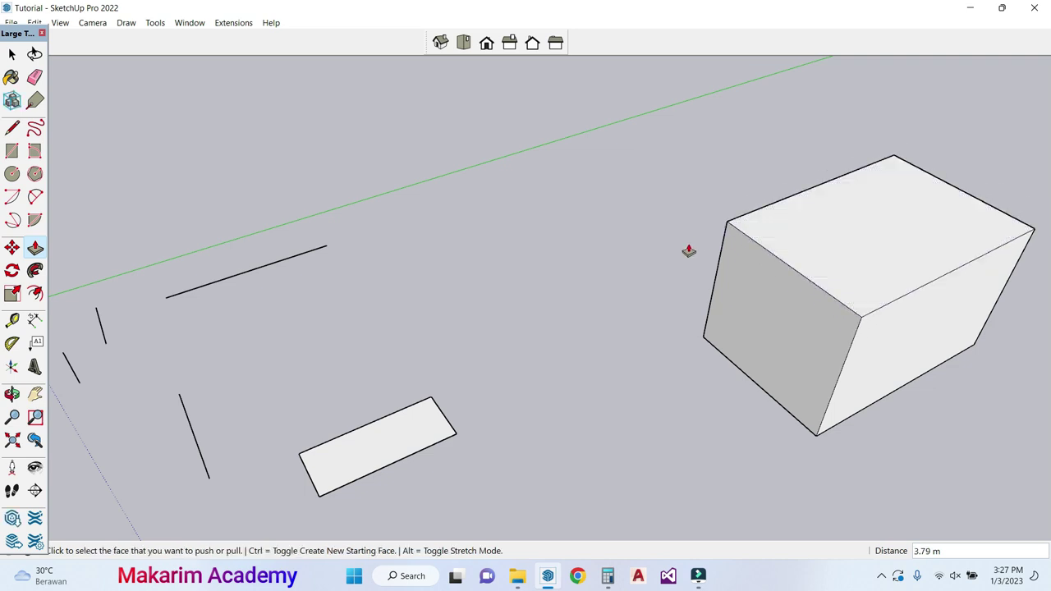
Step: Pull the box's 6 m long side face outward about 3.78 m along the red direction
middle_drag(680, 259, 439, 212)
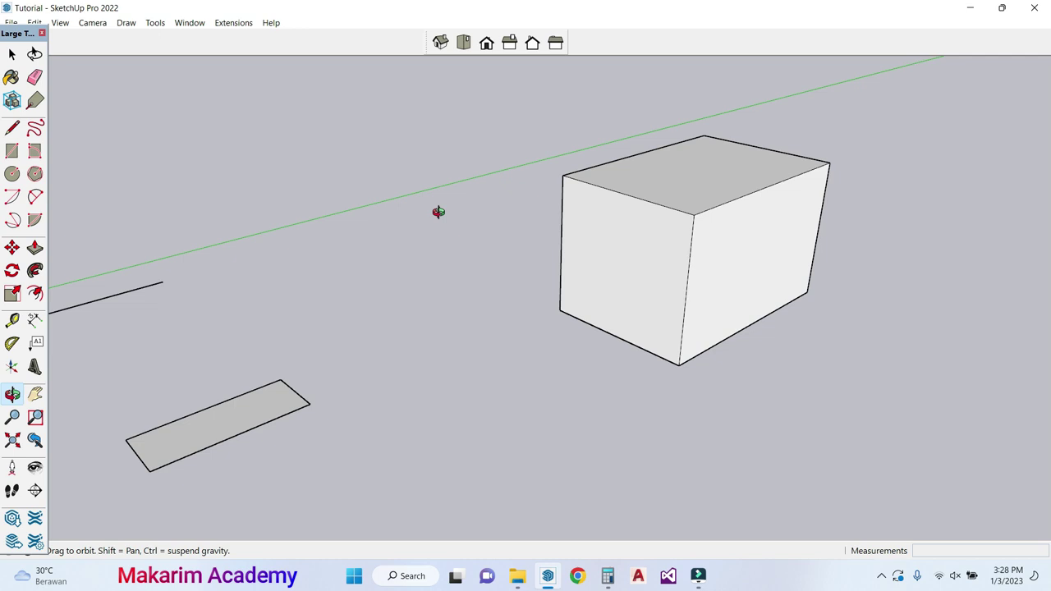
click(35, 247)
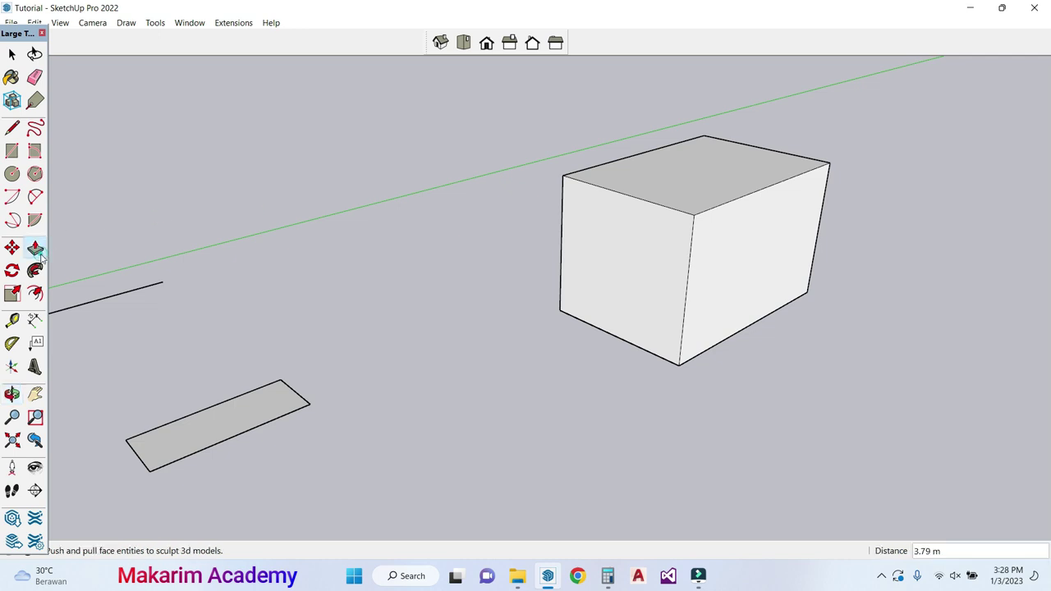
click(752, 249)
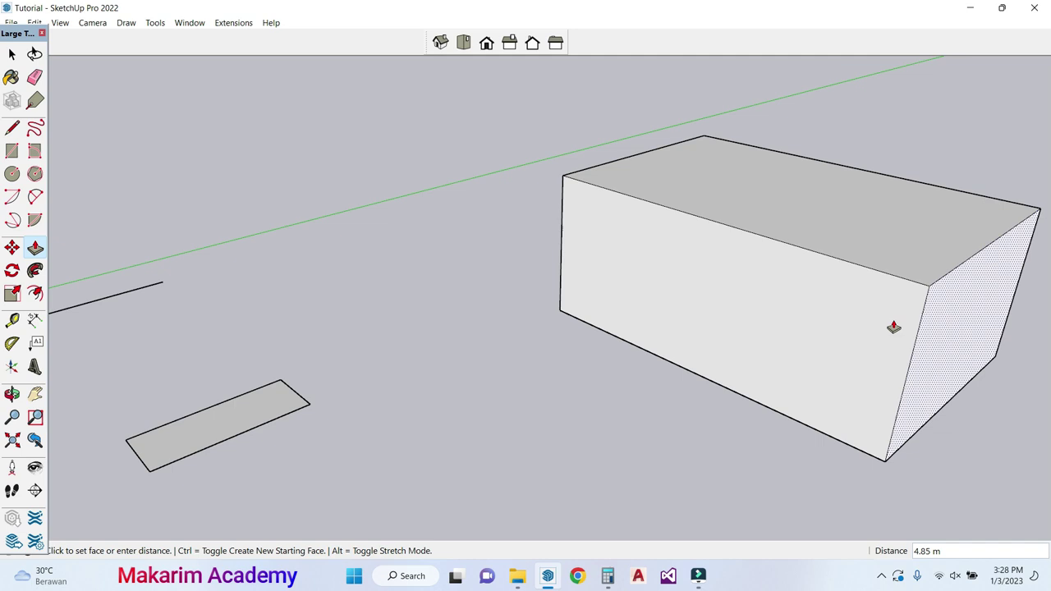
click(881, 333)
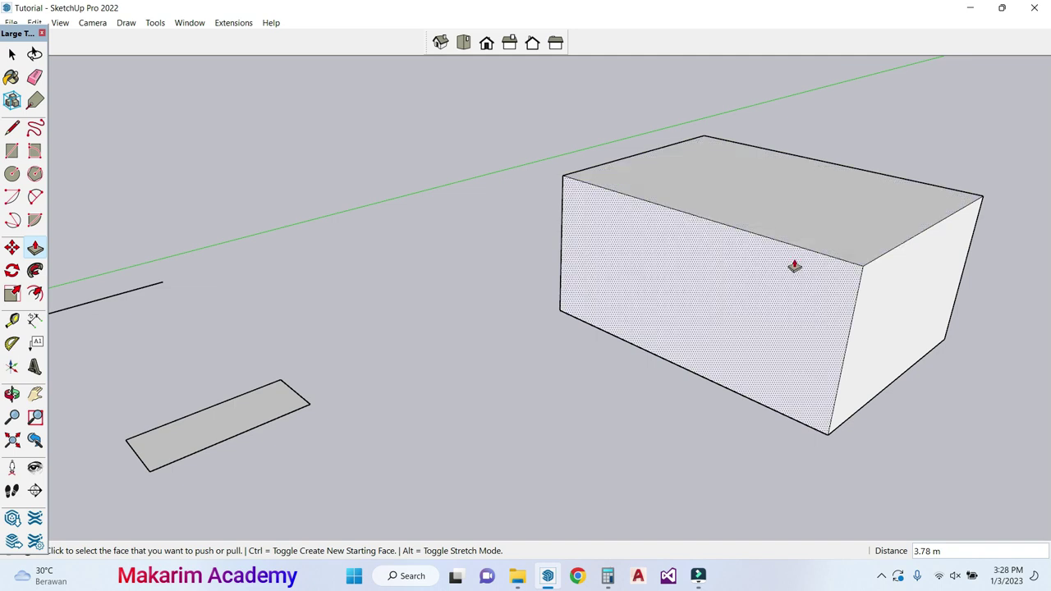
Step: Raise the box's top face by exactly 2 m with Push/Pull
click(795, 231)
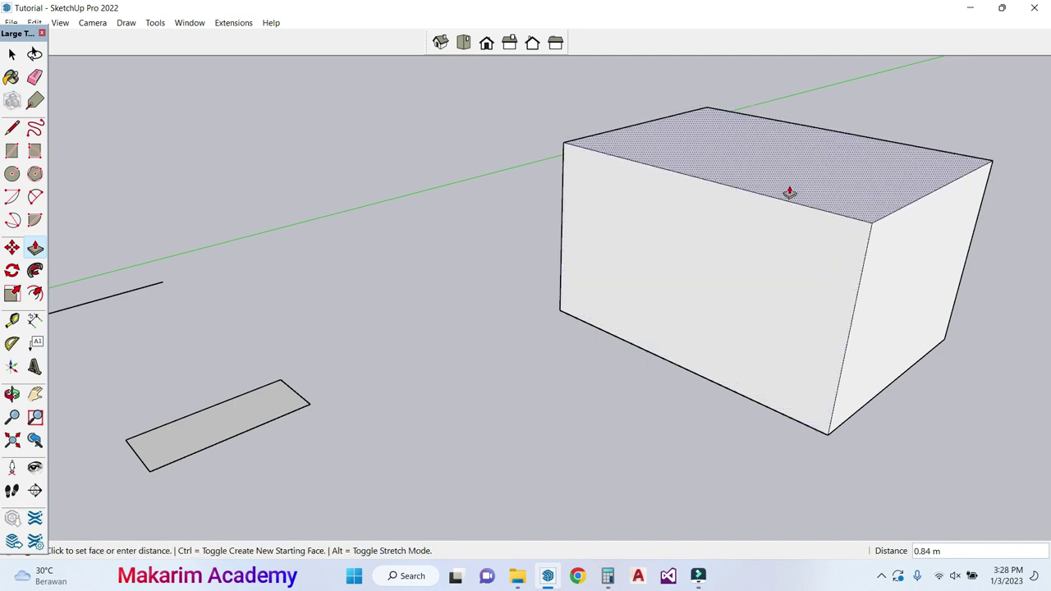
text(2)
key(Return)
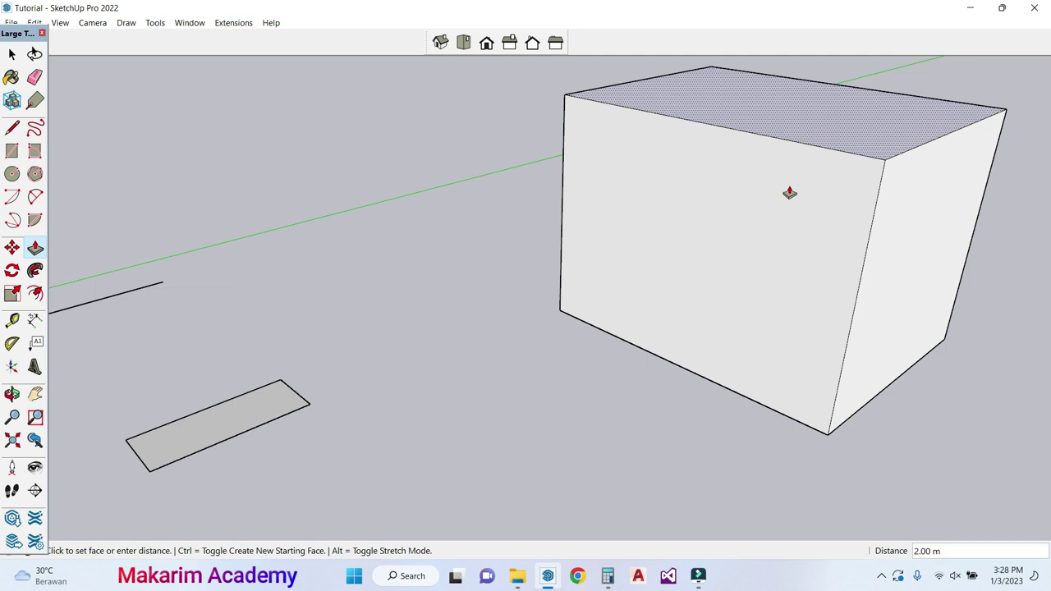
click(37, 391)
drag(695, 134, 479, 242)
scroll(478, 243, down, 2)
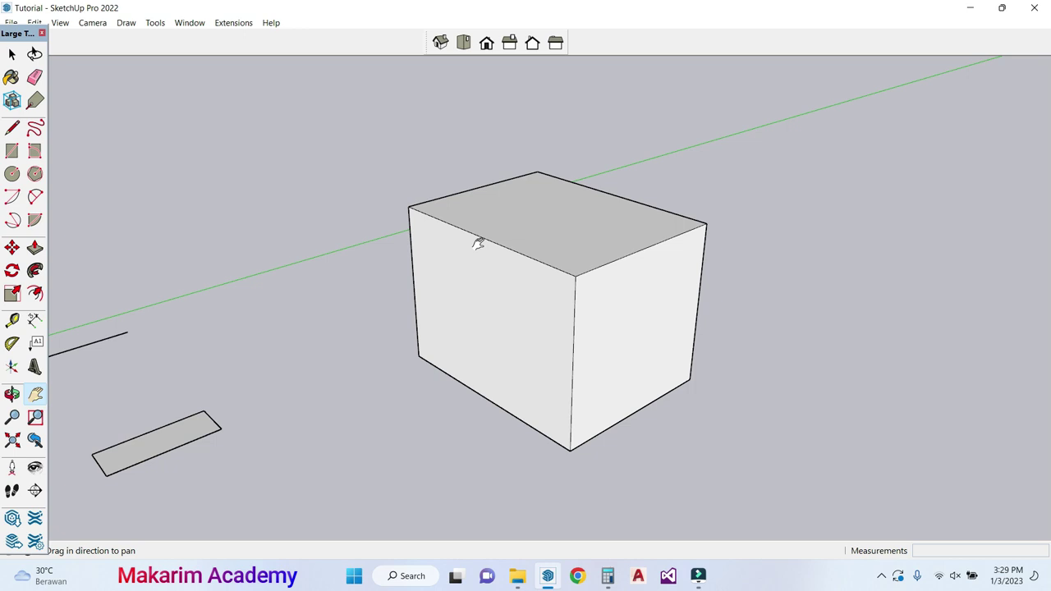
Step: Draw a 6 m line along the red axis on the ground beside the box
middle_drag(477, 243, 82, 145)
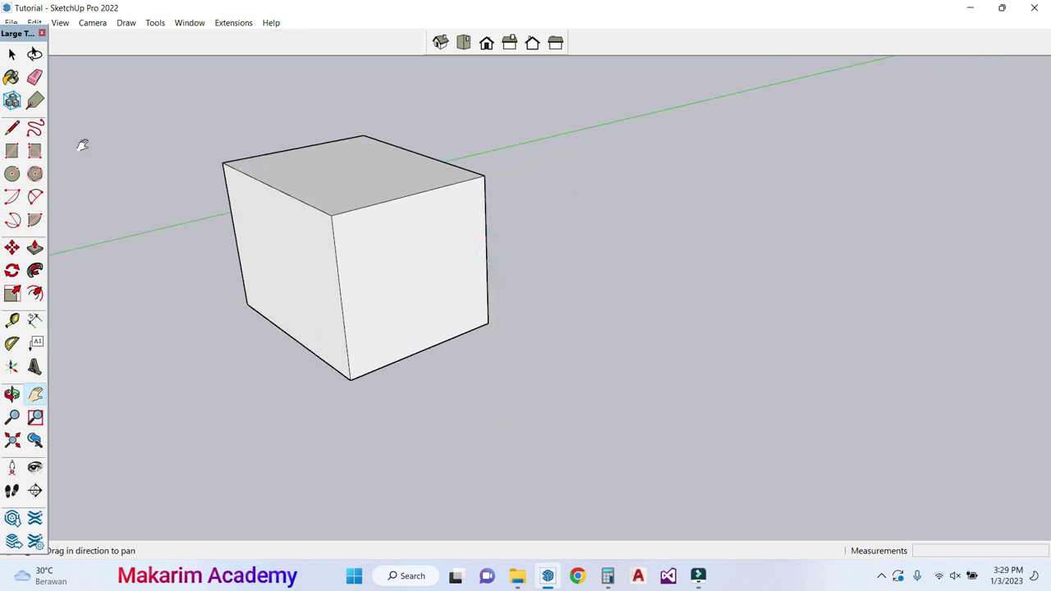
click(11, 127)
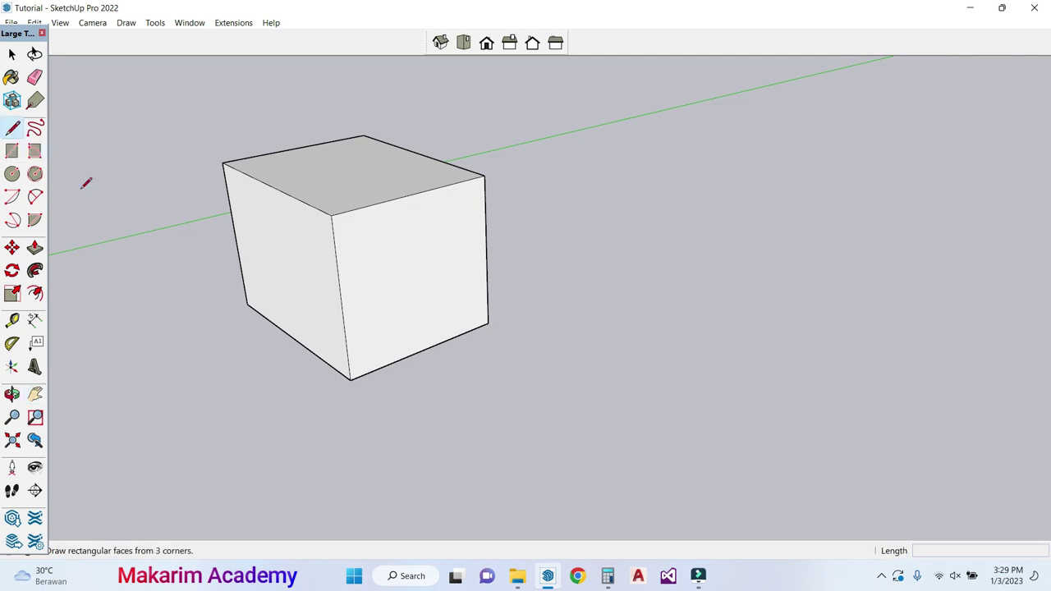
scroll(621, 351, down, 3)
click(631, 337)
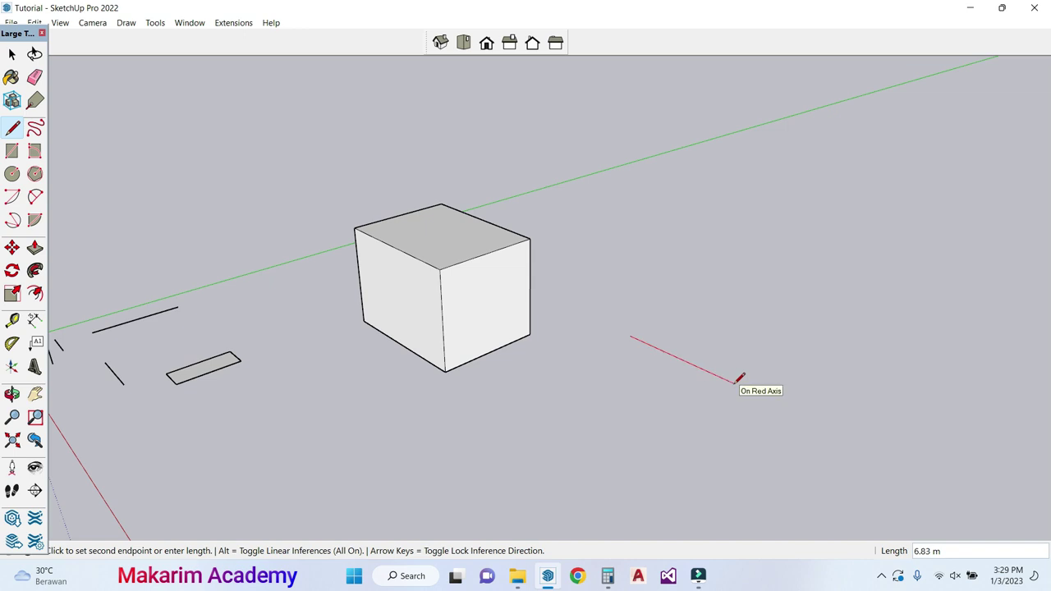
text(6)
key(Return)
Step: Draw a line about 7.09 m along the green axis from the 6 m line's midpoint, and connect its far end to both ends of that line
scroll(733, 386, up, 1)
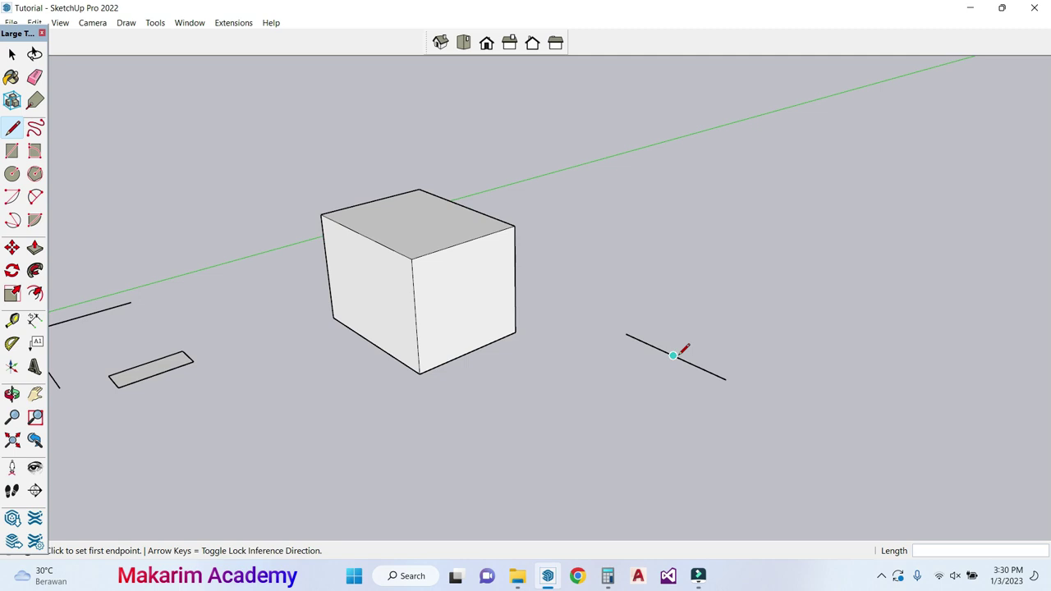
click(673, 354)
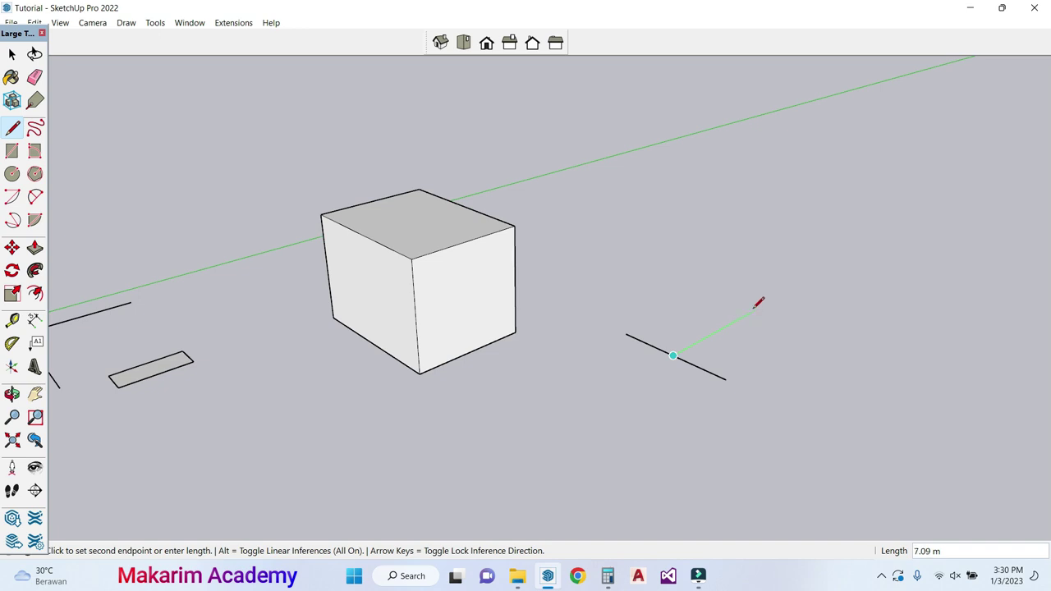
click(754, 310)
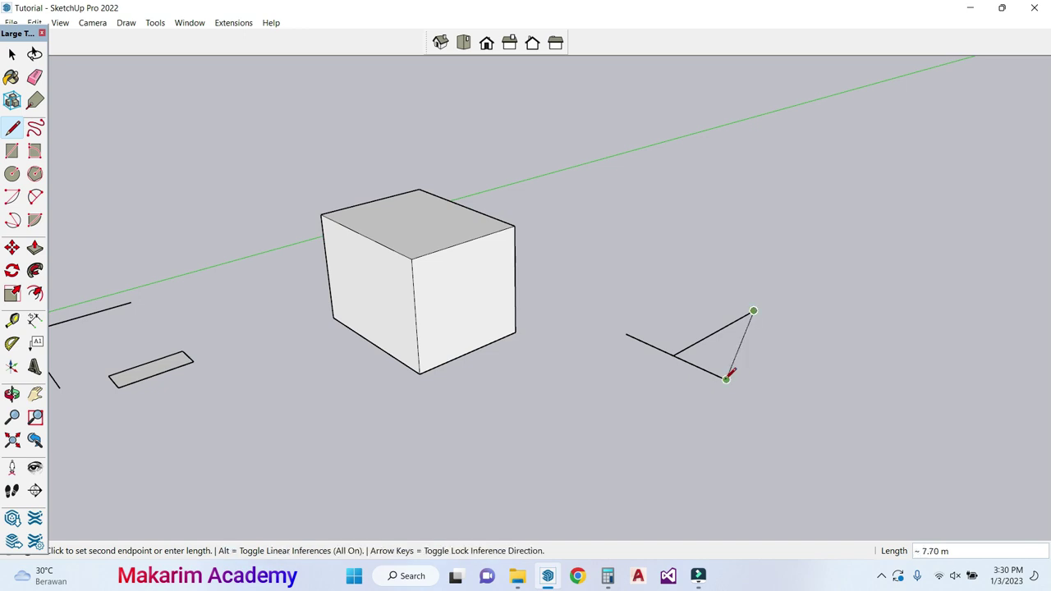
click(726, 378)
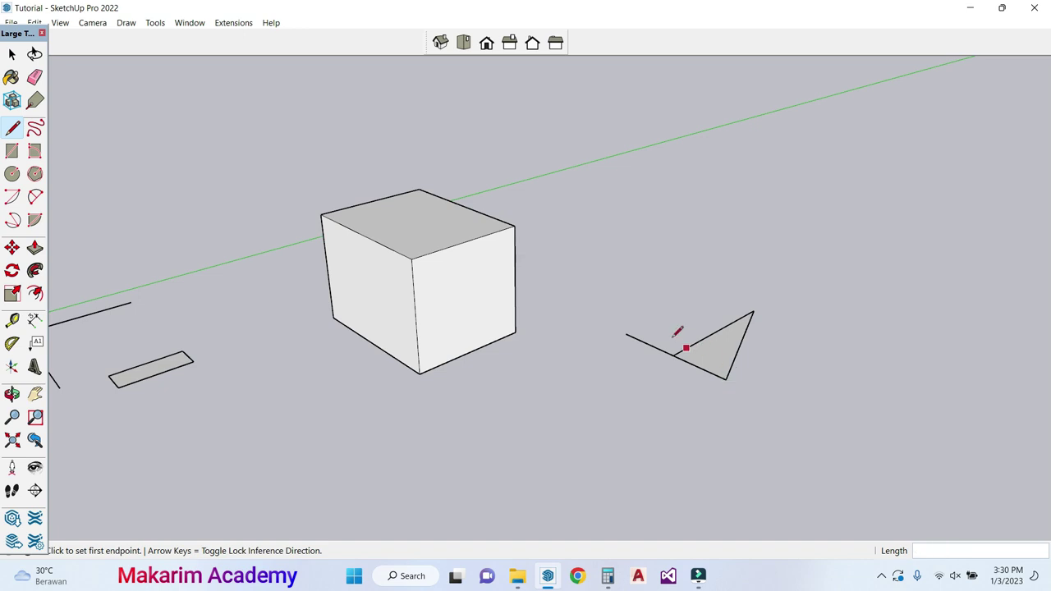
click(626, 334)
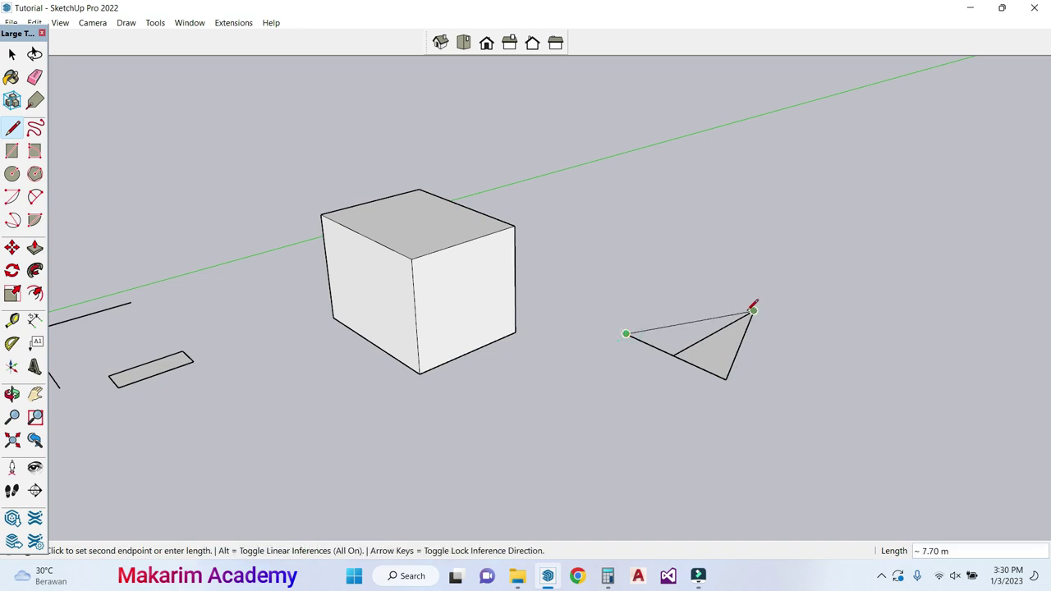
click(753, 311)
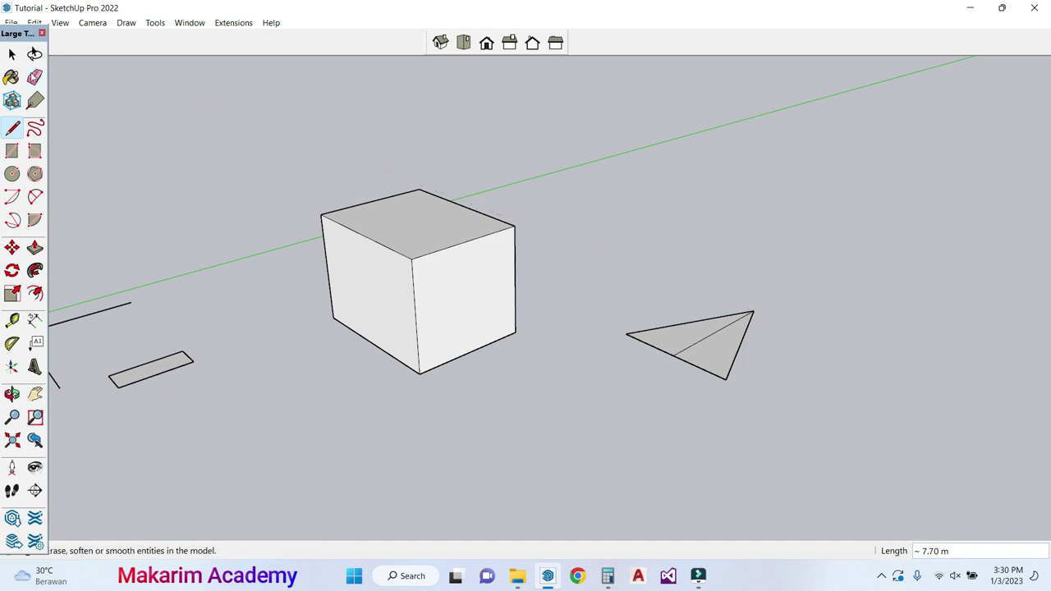
Step: Delete the middle line that divides the triangle
click(10, 55)
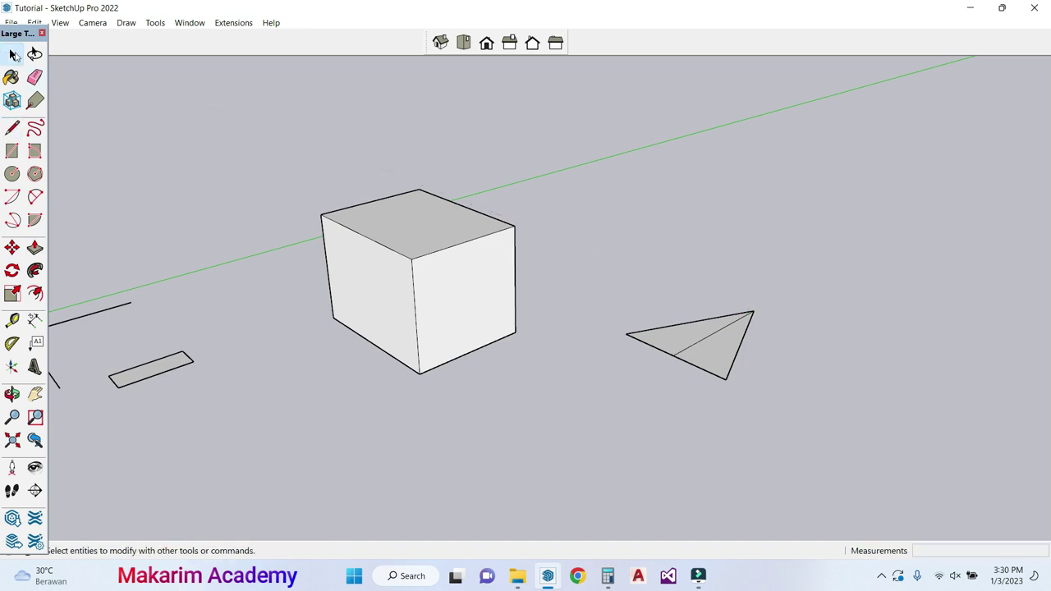
scroll(696, 345, up, 1)
click(700, 343)
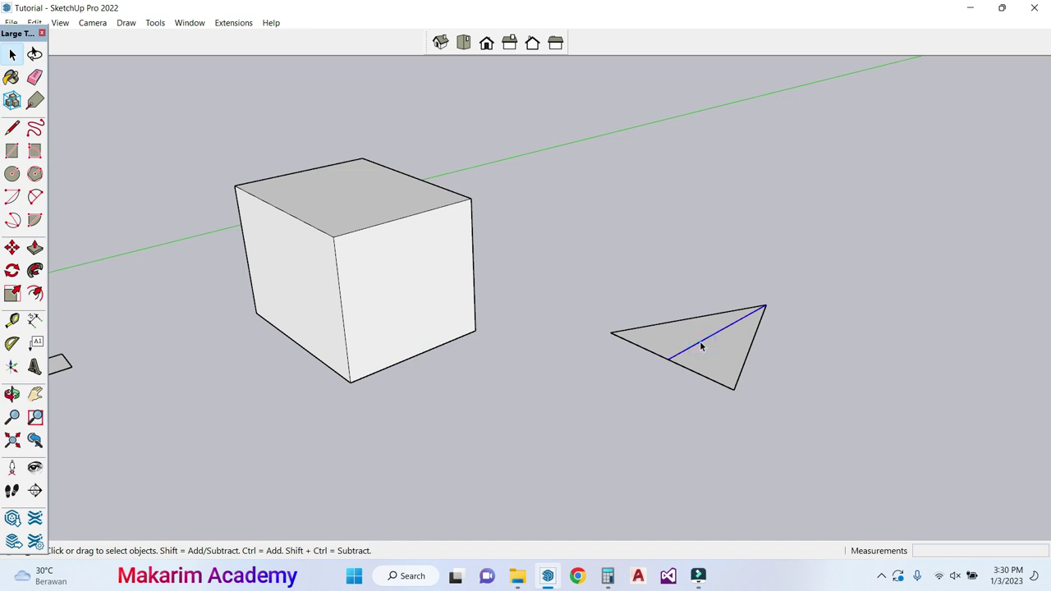
key(Delete)
Step: Push/Pull the triangular face upward 4 m into a prism
click(33, 247)
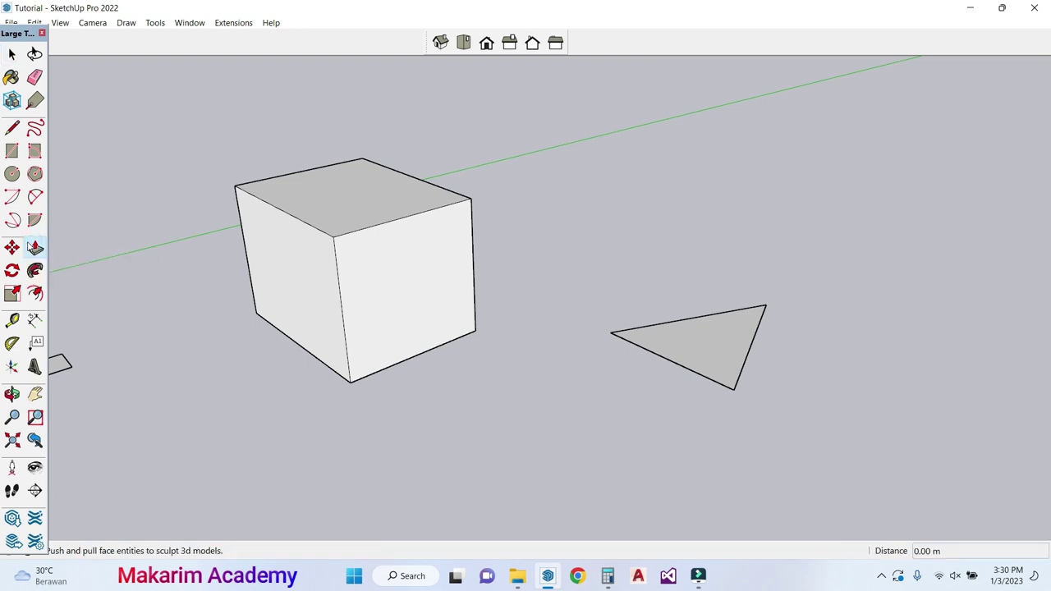
click(678, 351)
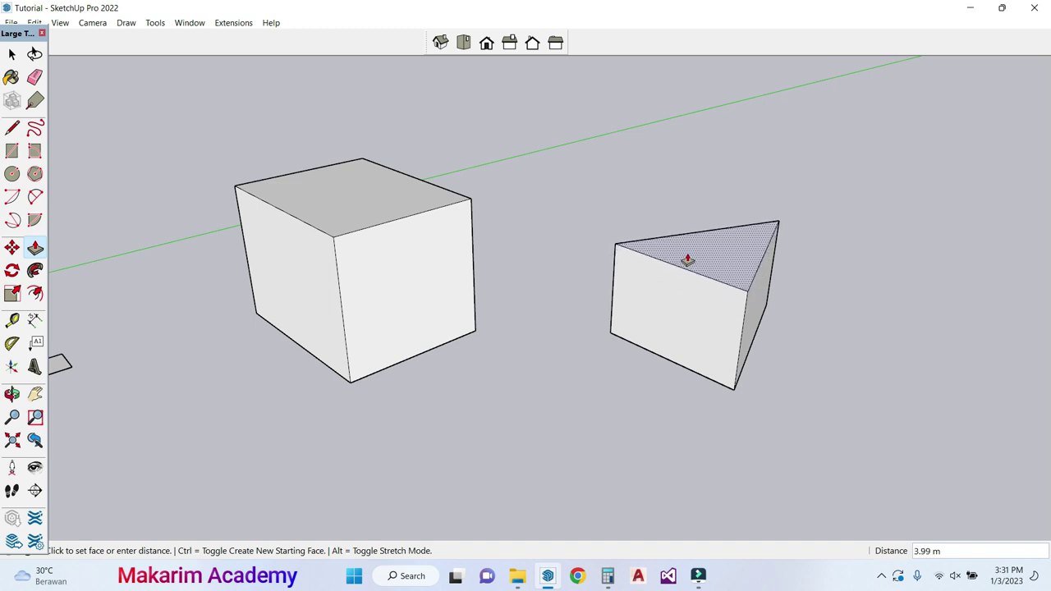
text(4)
key(Return)
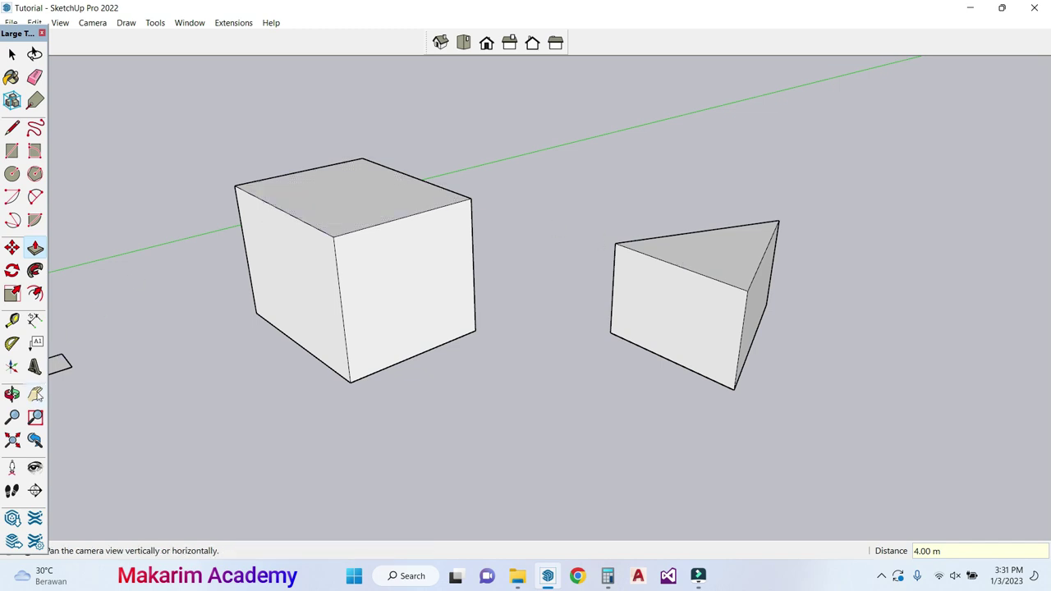
Step: Draw a 4 m line along the green axis in the empty area beyond the triangular prism
click(10, 396)
drag(666, 419, 486, 386)
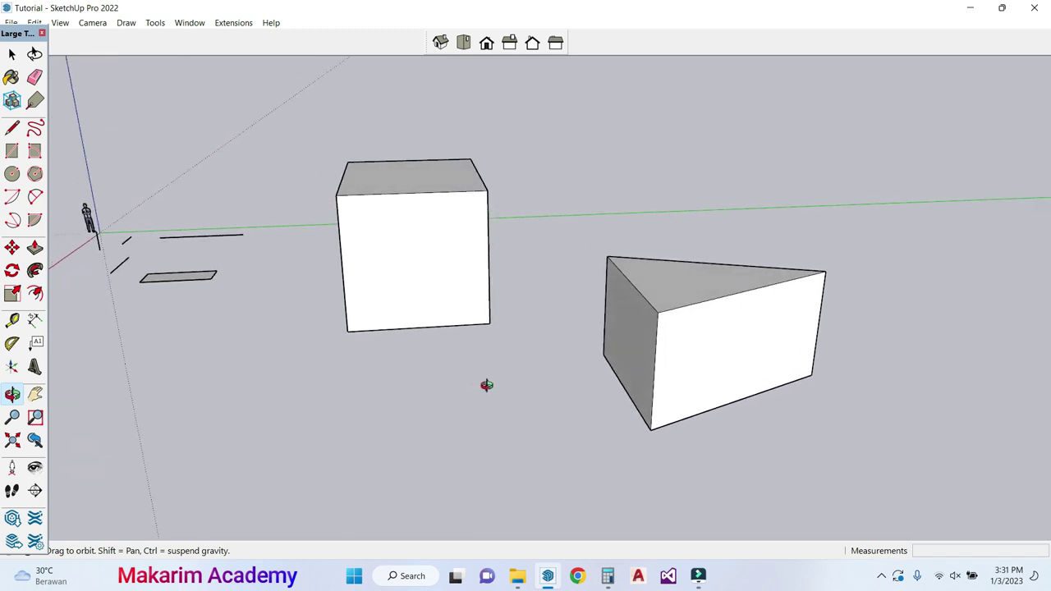
drag(775, 432, 811, 432)
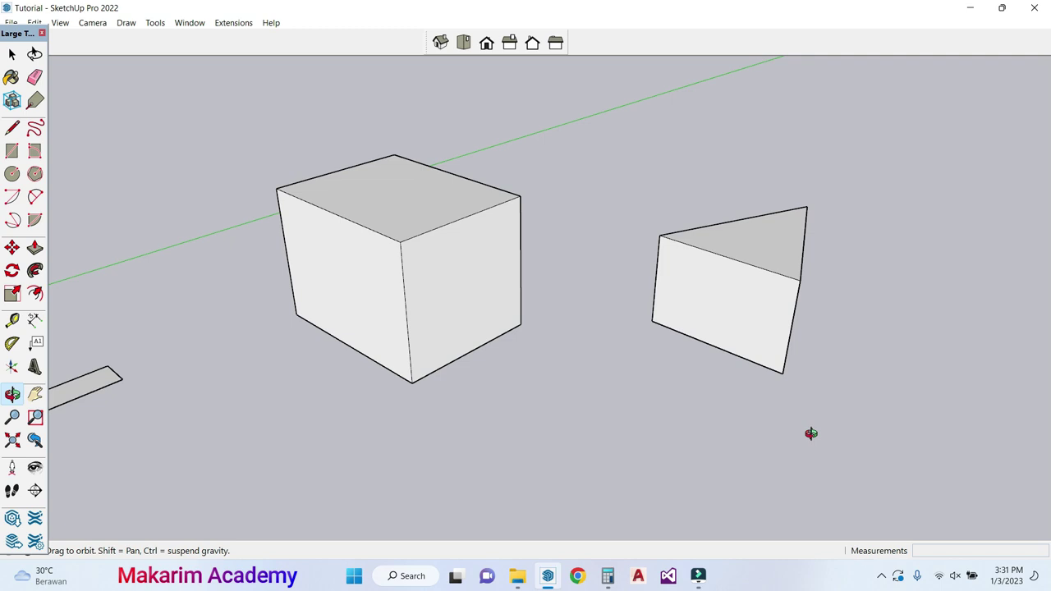
drag(811, 434, 157, 321)
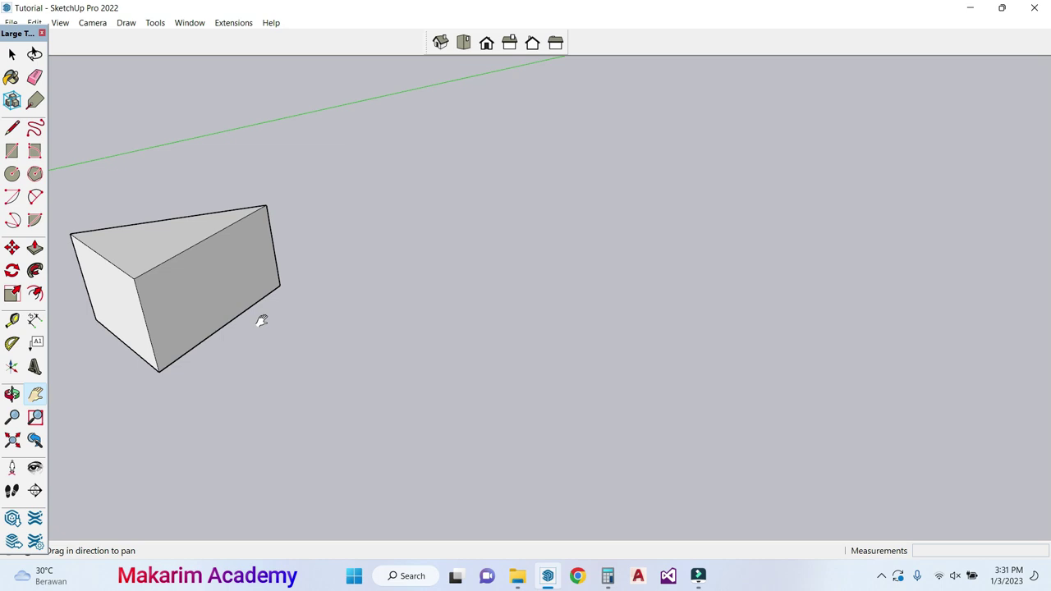
click(13, 129)
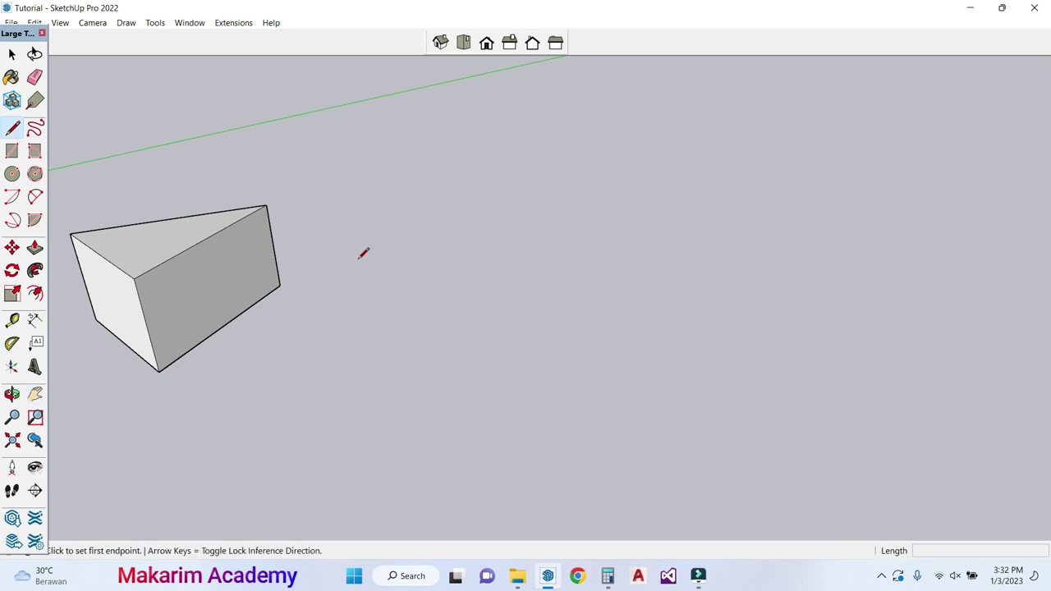
click(459, 326)
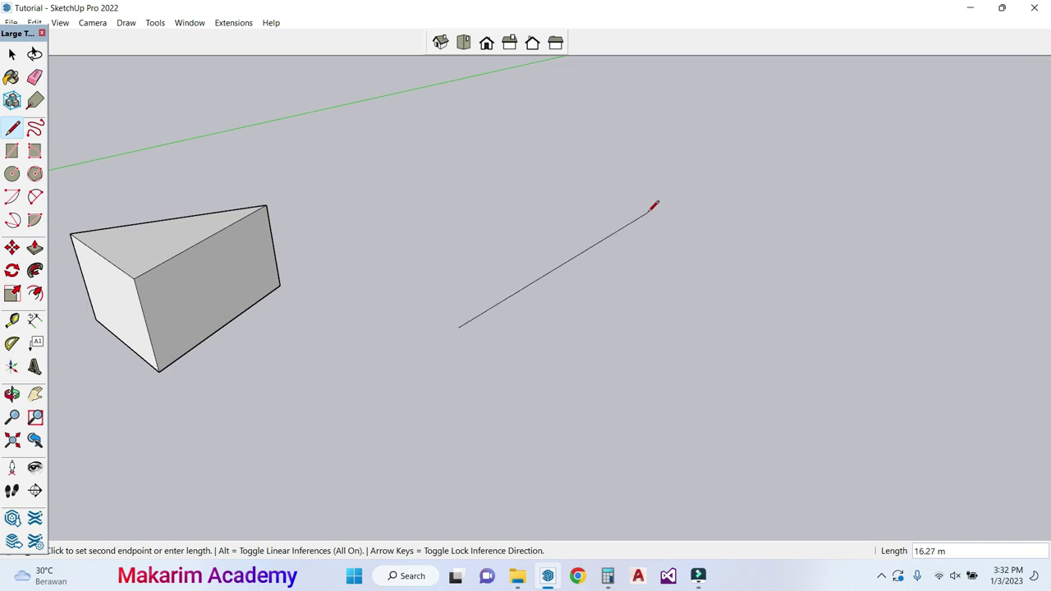
text(4)
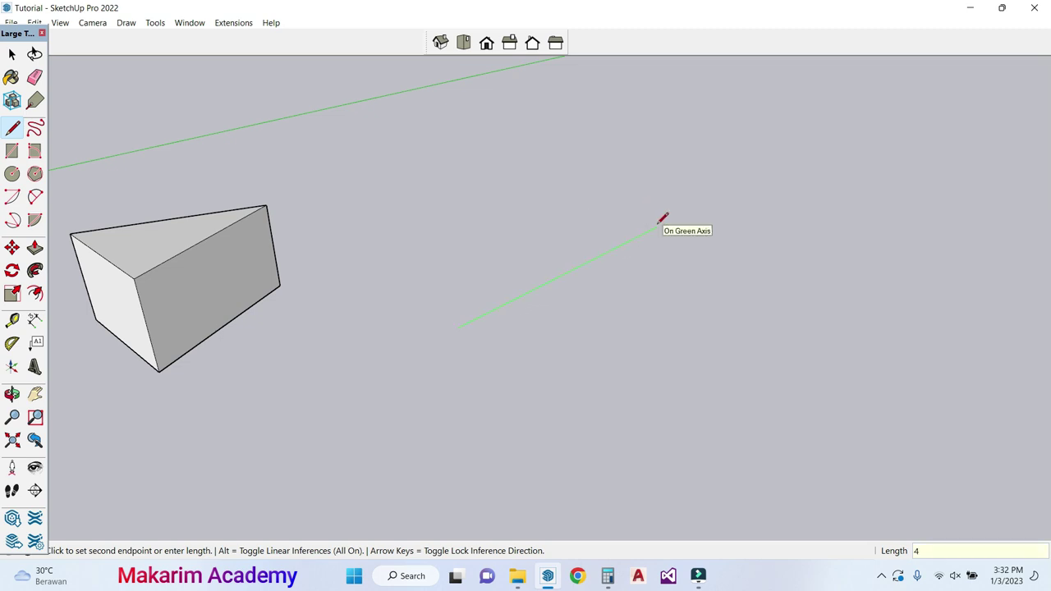
key(Return)
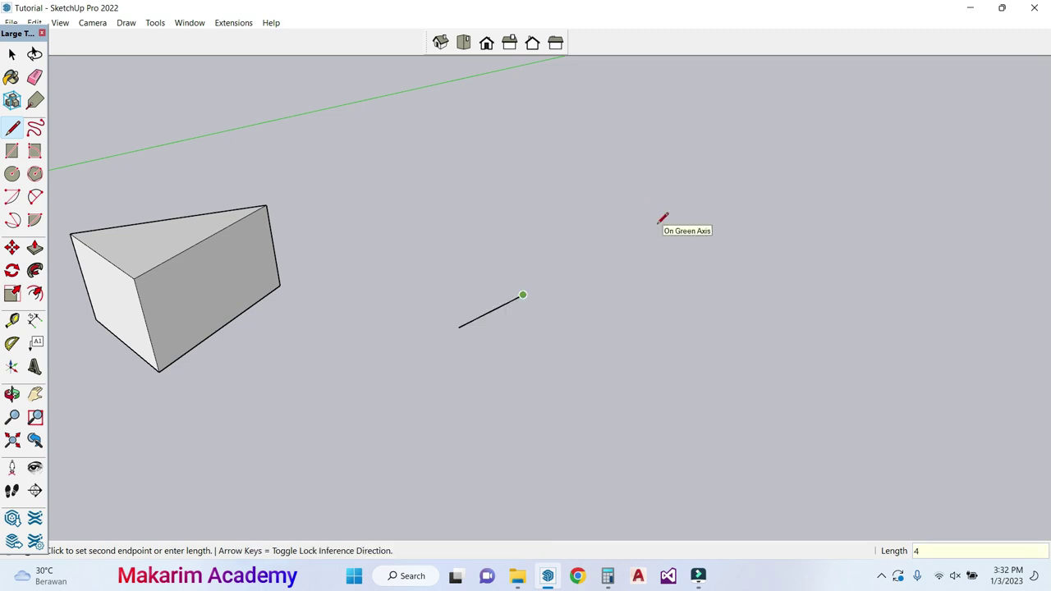
Step: Complete a 4 m by 3 m rectangle from the line with a 3 m red-axis edge, a 4 m green-axis edge and a closing edge
scroll(564, 297, up, 4)
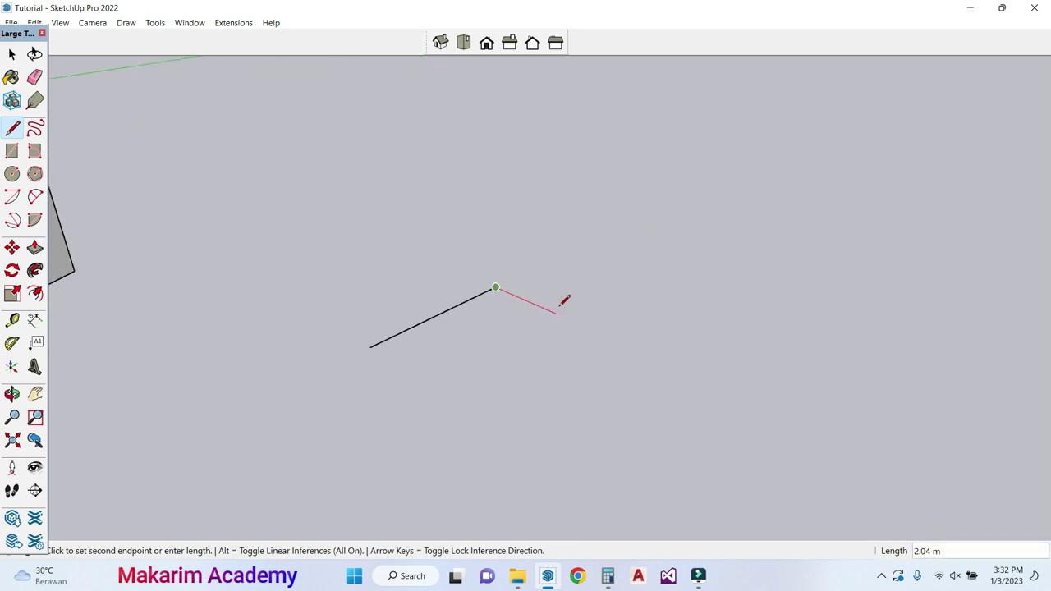
text(3)
key(Return)
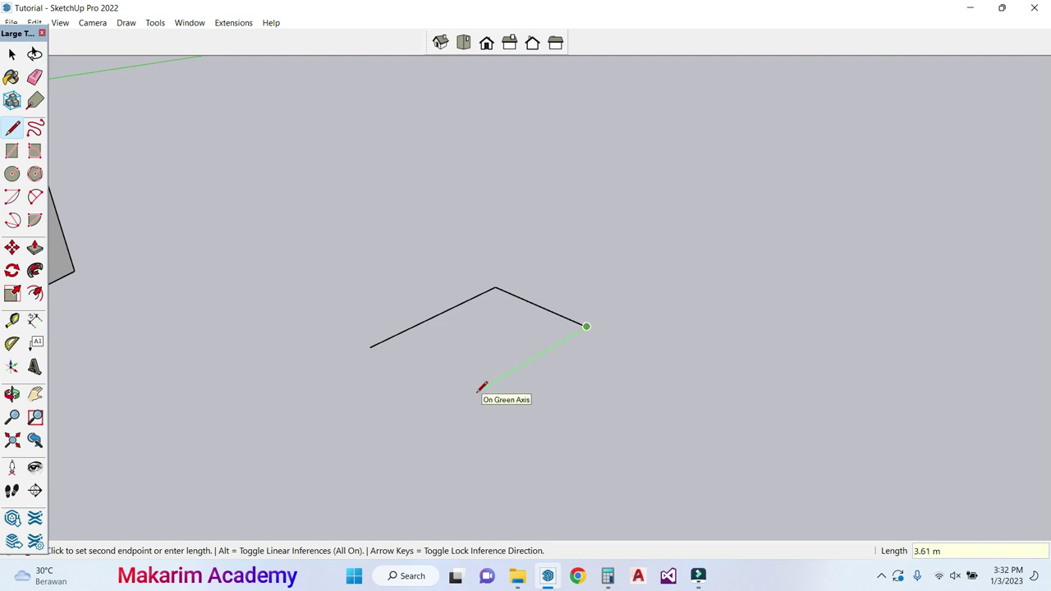
text(4)
key(Return)
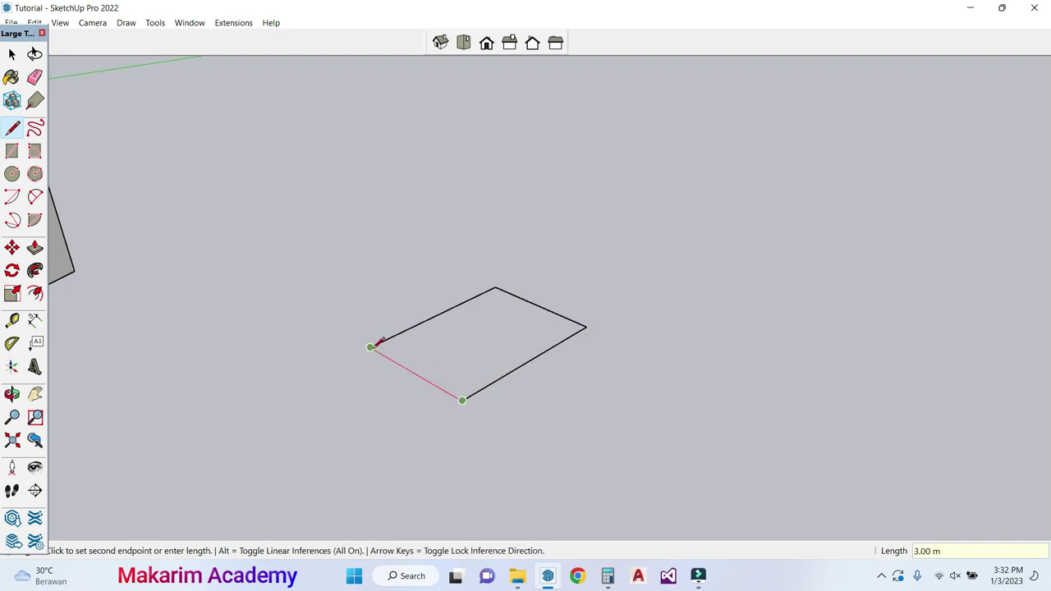
click(371, 346)
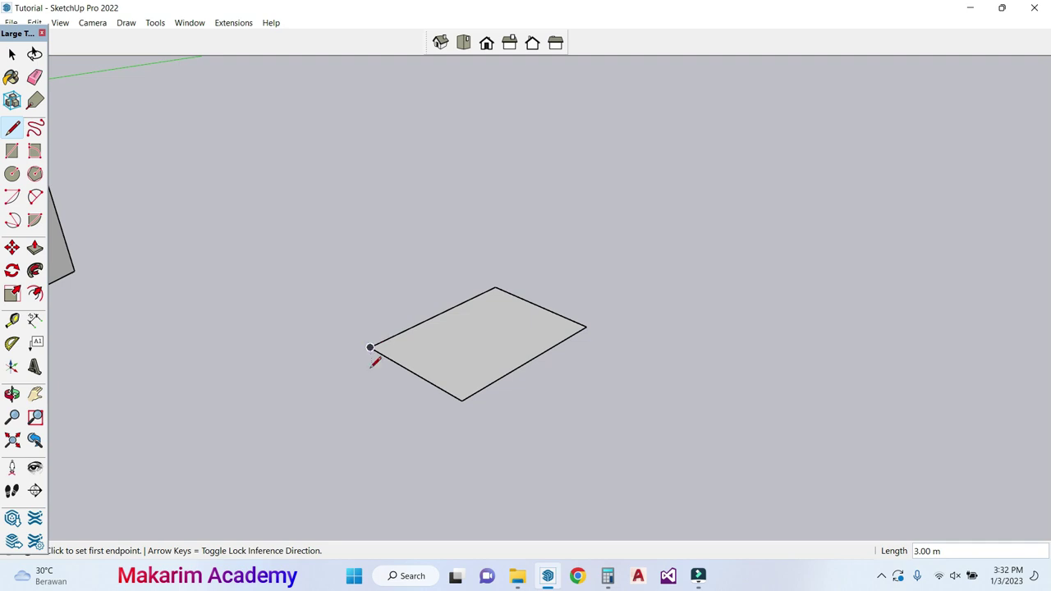
Step: Switch to Chrome, search Google for "cm to m", convert 12 centimetres to metres, and return to SketchUp
scroll(367, 391, up, 1)
scroll(367, 391, up, 1)
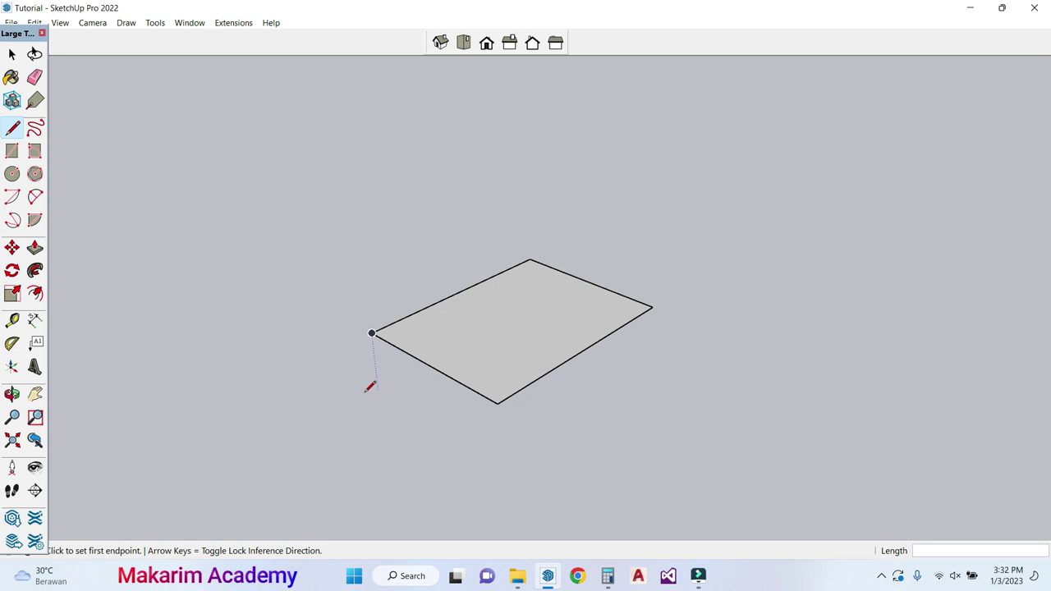
click(577, 576)
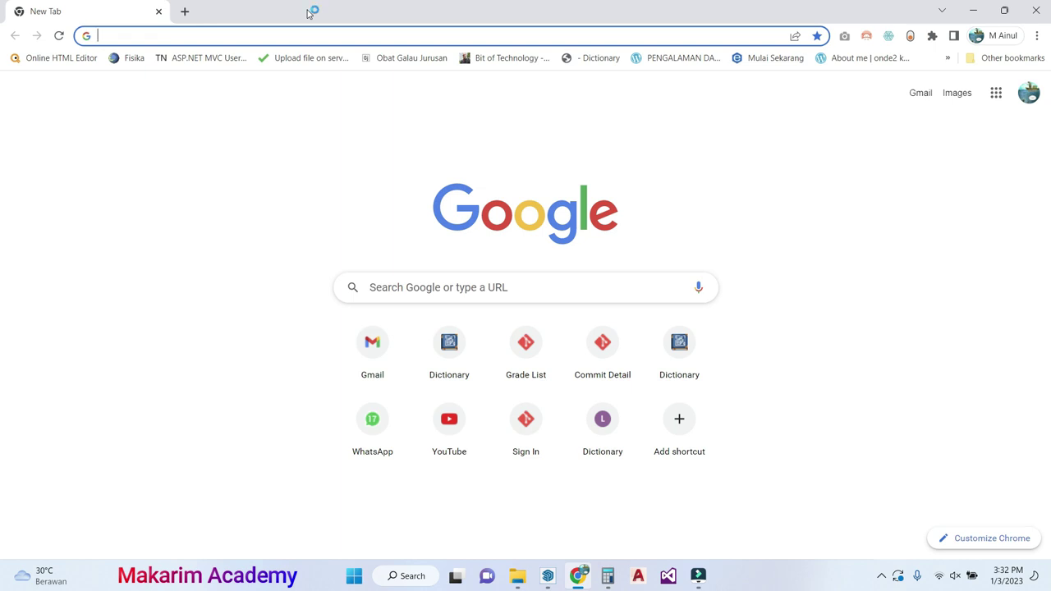
text(cm to m)
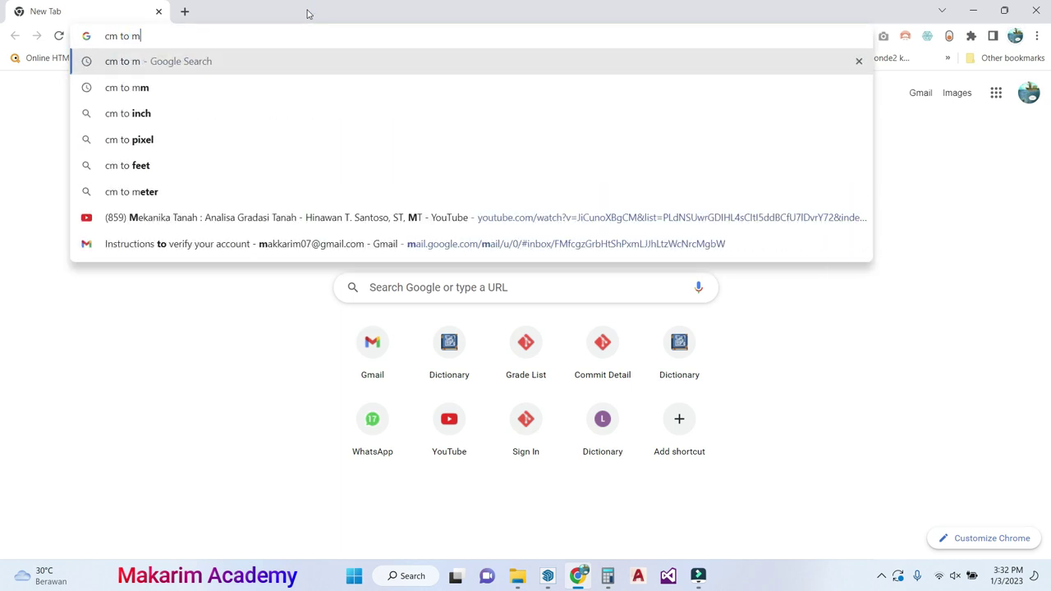
key(Return)
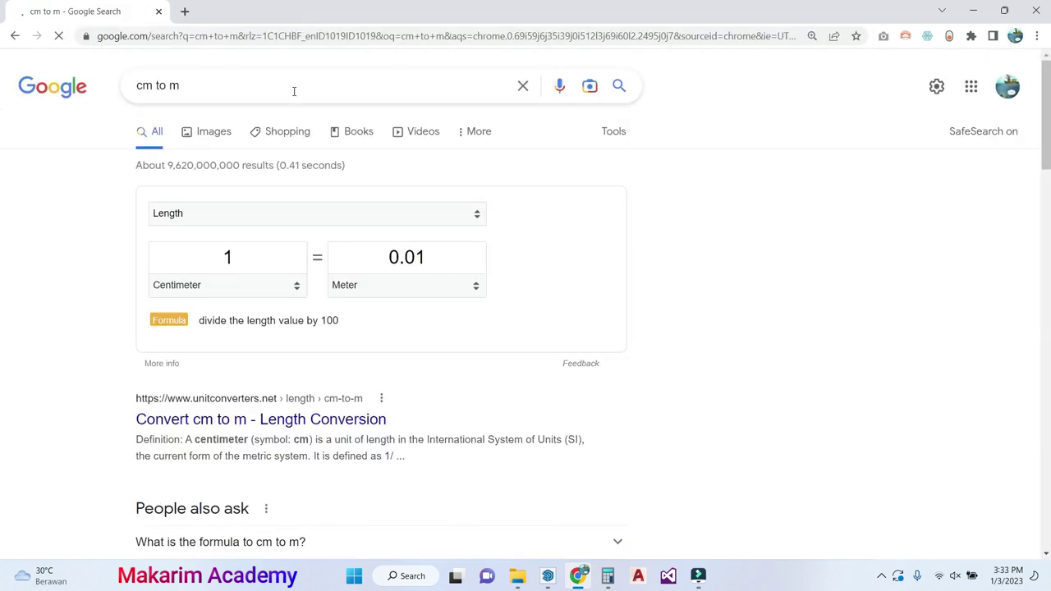
double_click(231, 255)
text(12)
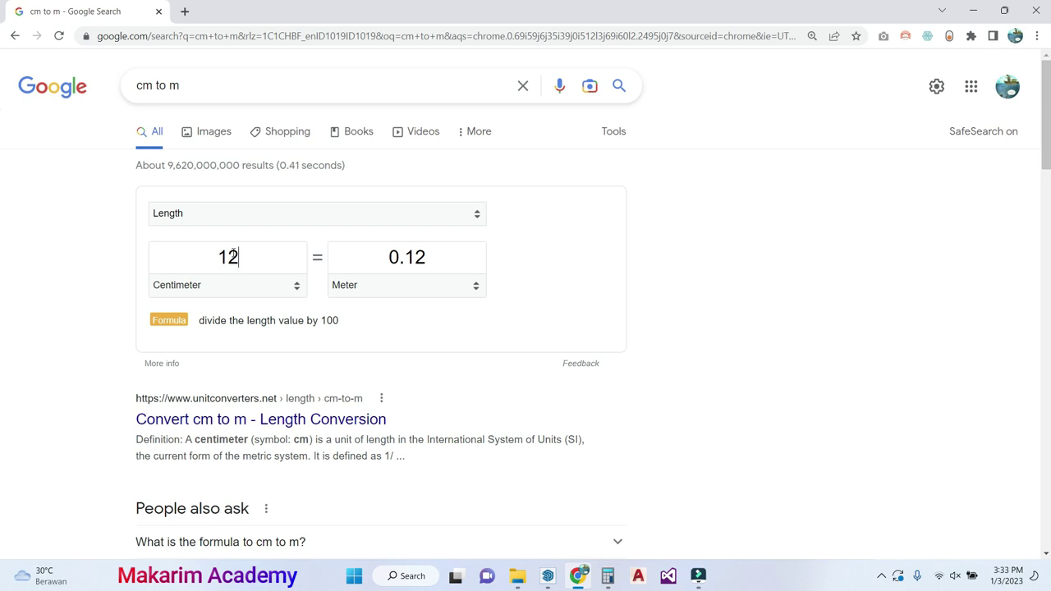
drag(381, 257, 429, 256)
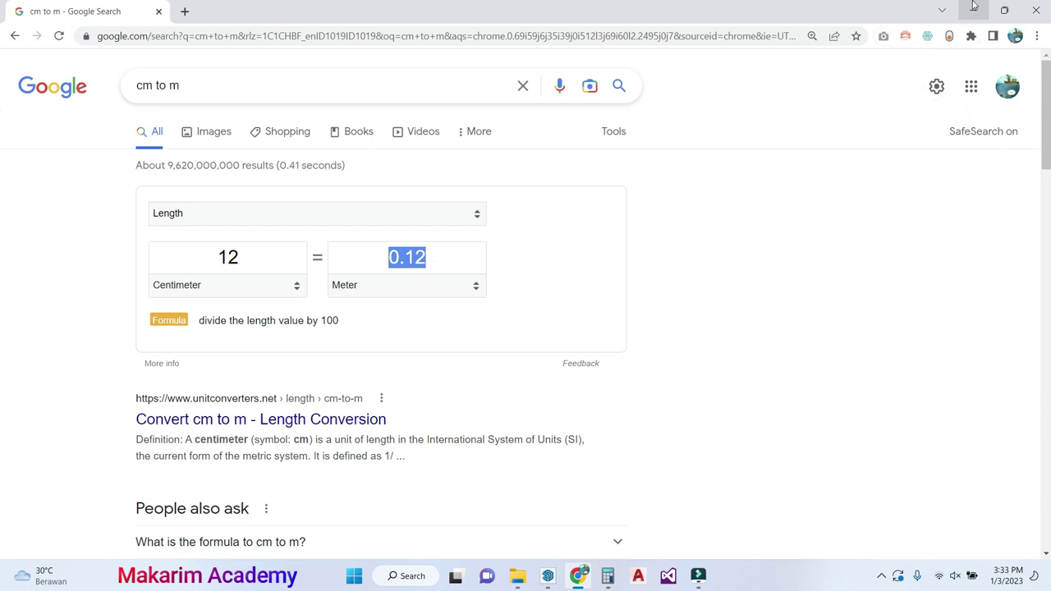
click(974, 7)
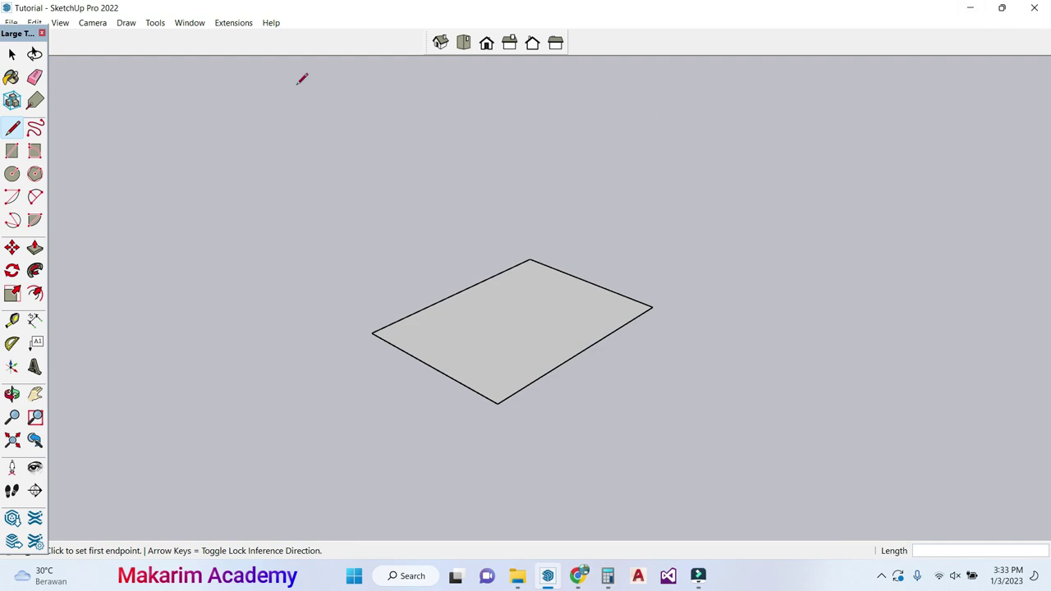
Step: Push/Pull the 4 m by 3 m rectangle upward 0.12 m into a slab
click(38, 256)
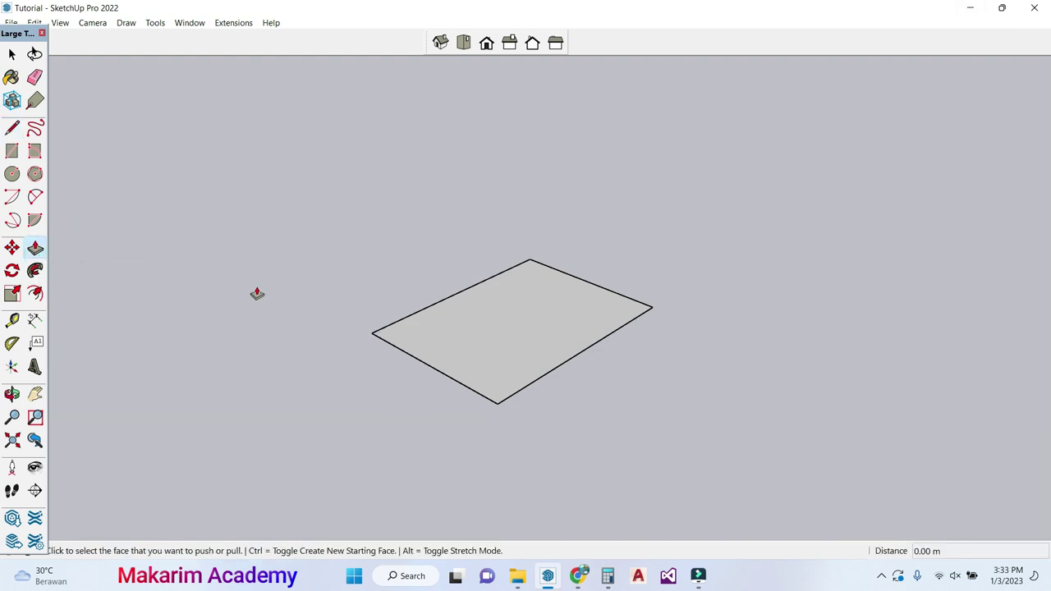
click(488, 342)
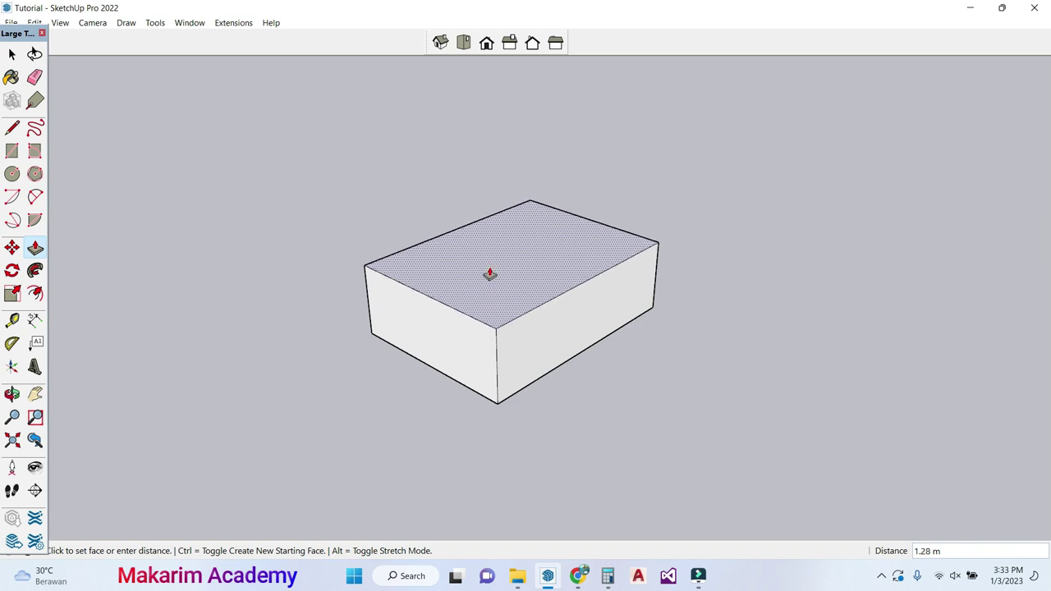
text(0.12)
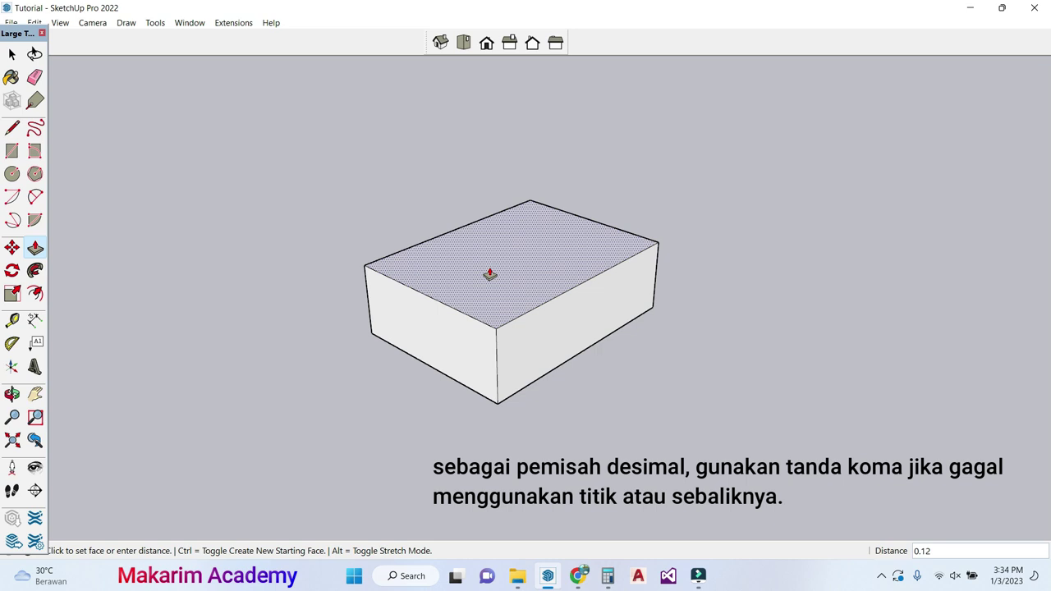
key(Return)
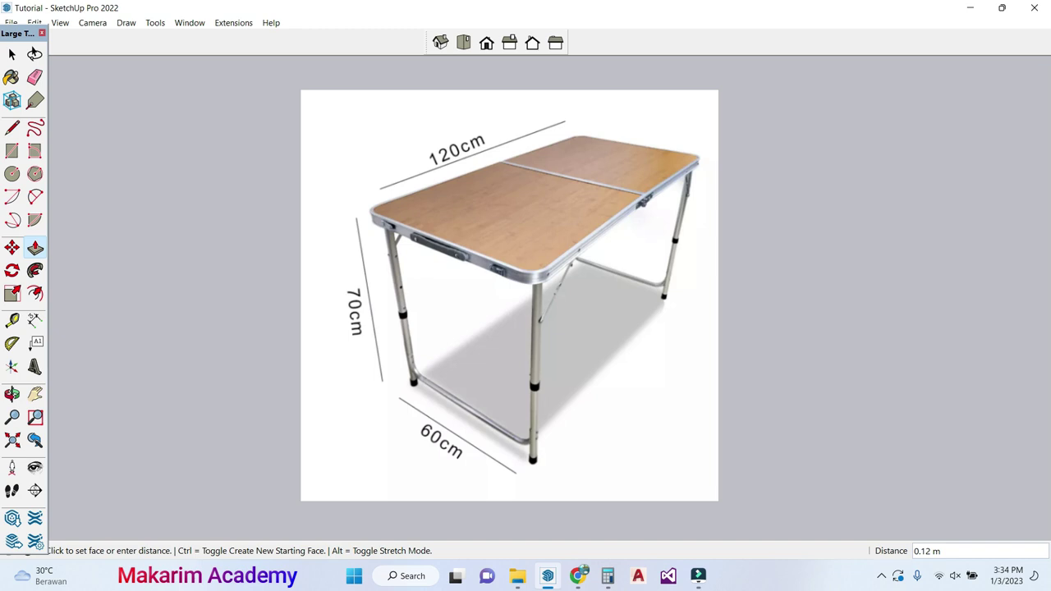
Step: Draw a vertical 0.7 m line along the blue axis from the slab's top face, near its corner
click(12, 395)
drag(211, 403, 396, 336)
scroll(432, 296, up, 5)
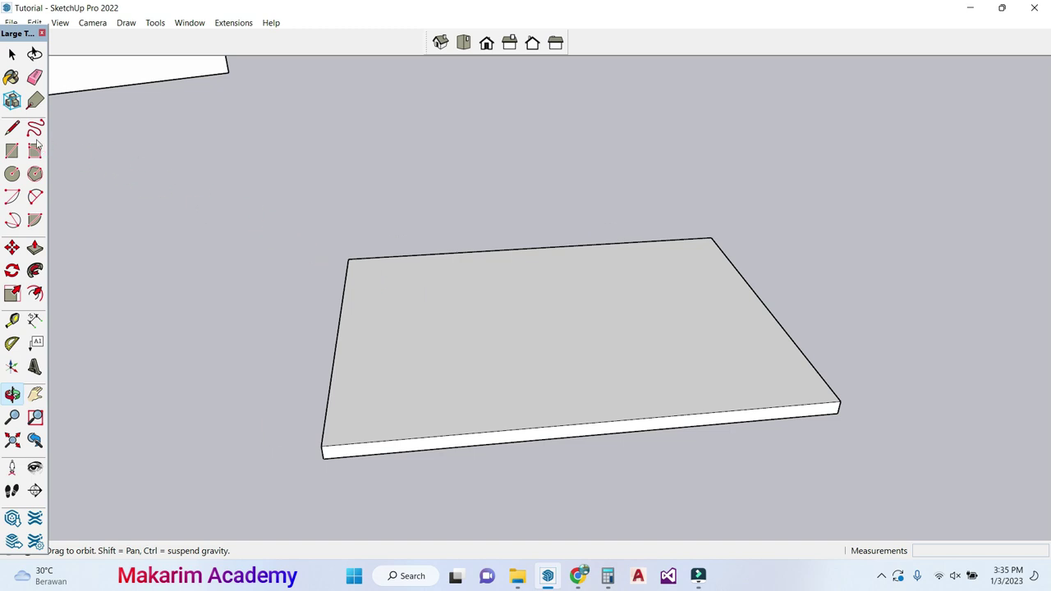
click(12, 127)
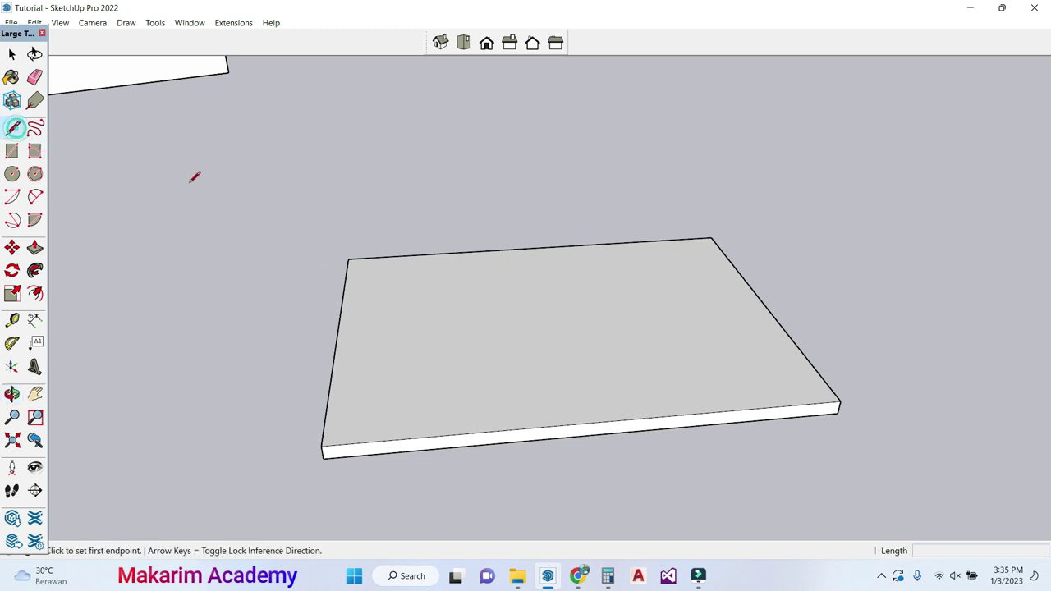
click(378, 278)
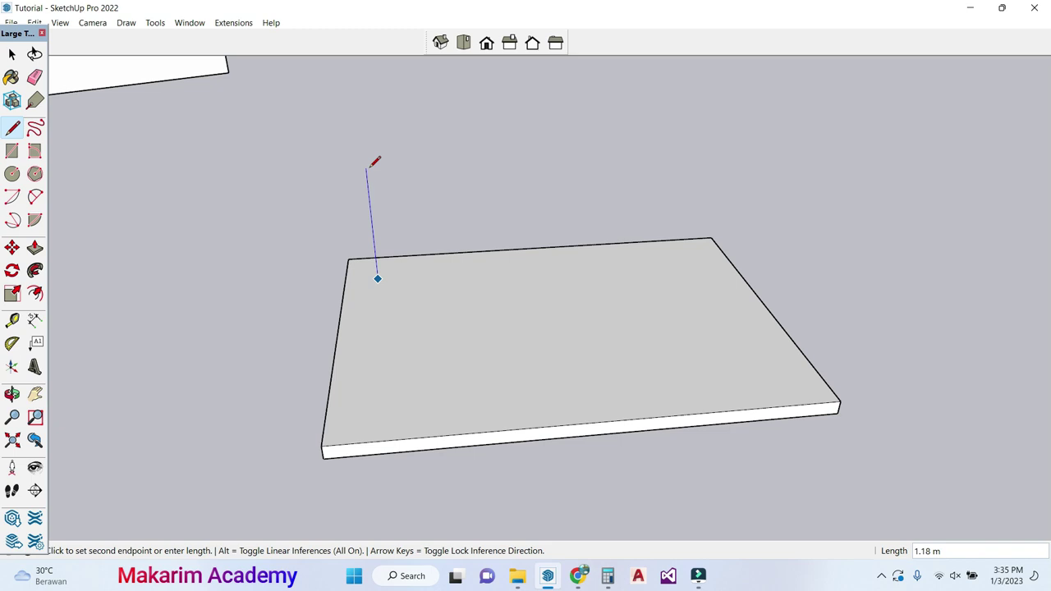
text(0)
key(Return)
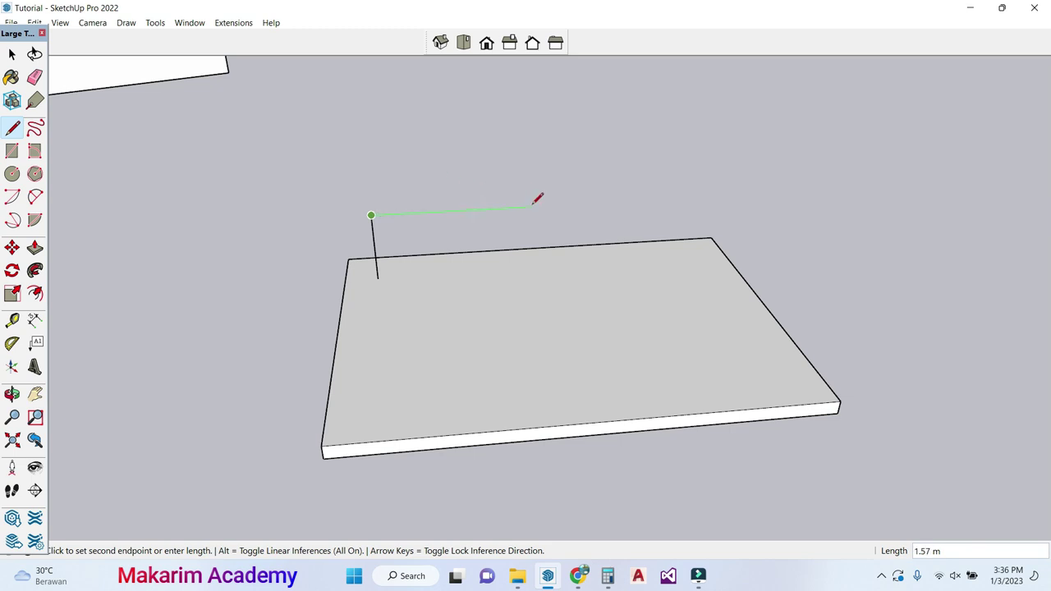
Step: From the vertical line's upper end, draw a closed tabletop rectangle 1.2 m along the green axis and 0.6 m along the red axis
text(1.2)
key(Return)
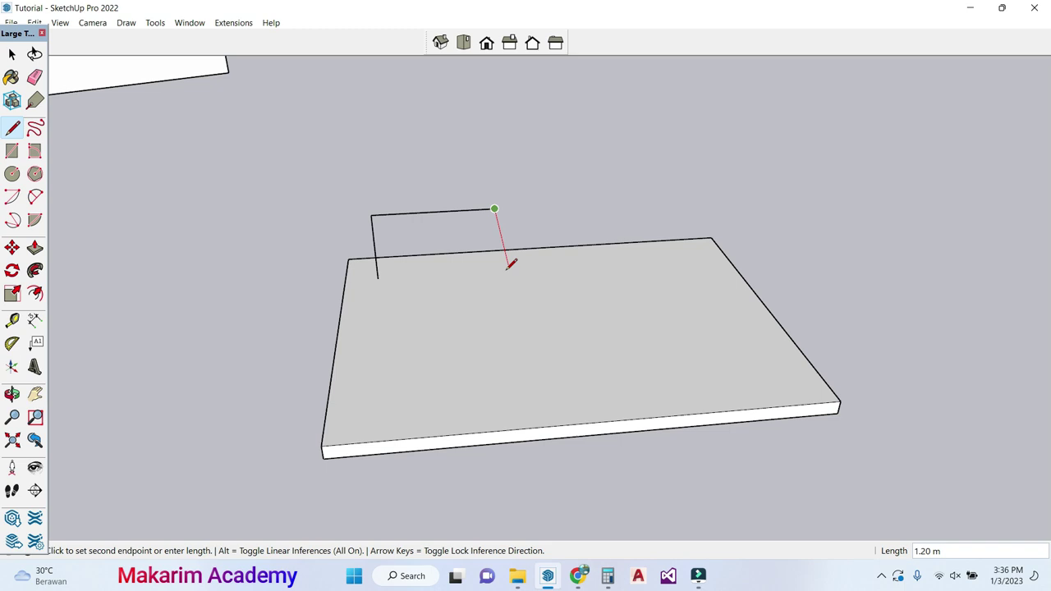
text(0.6)
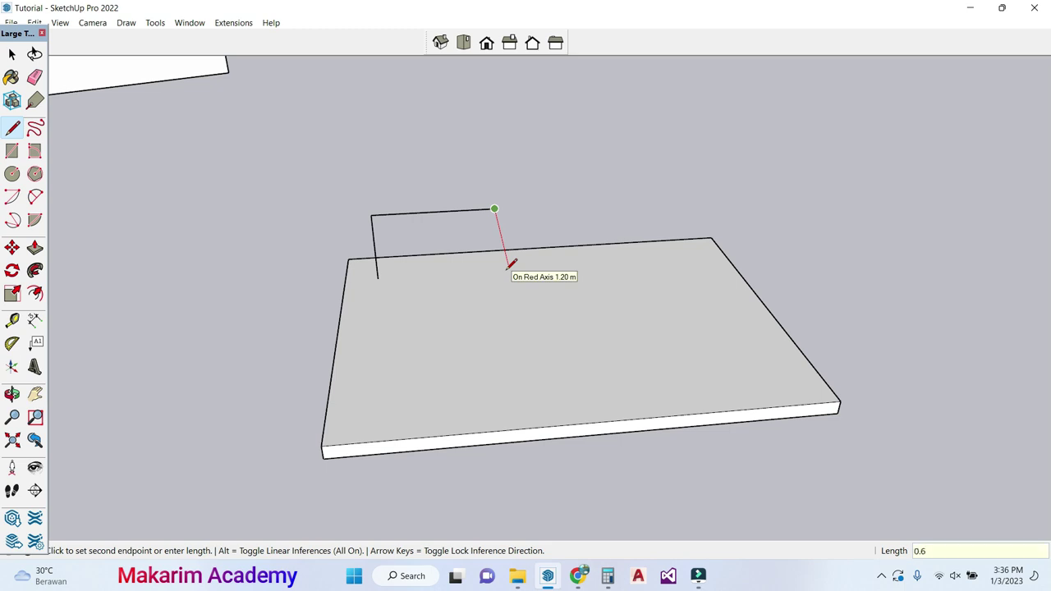
key(Return)
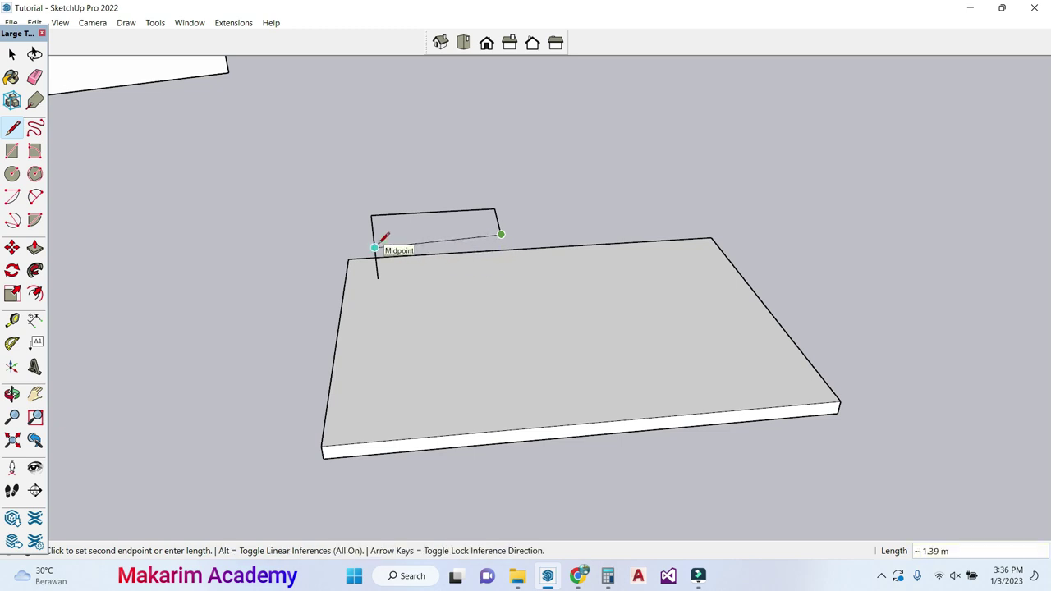
text(1.2)
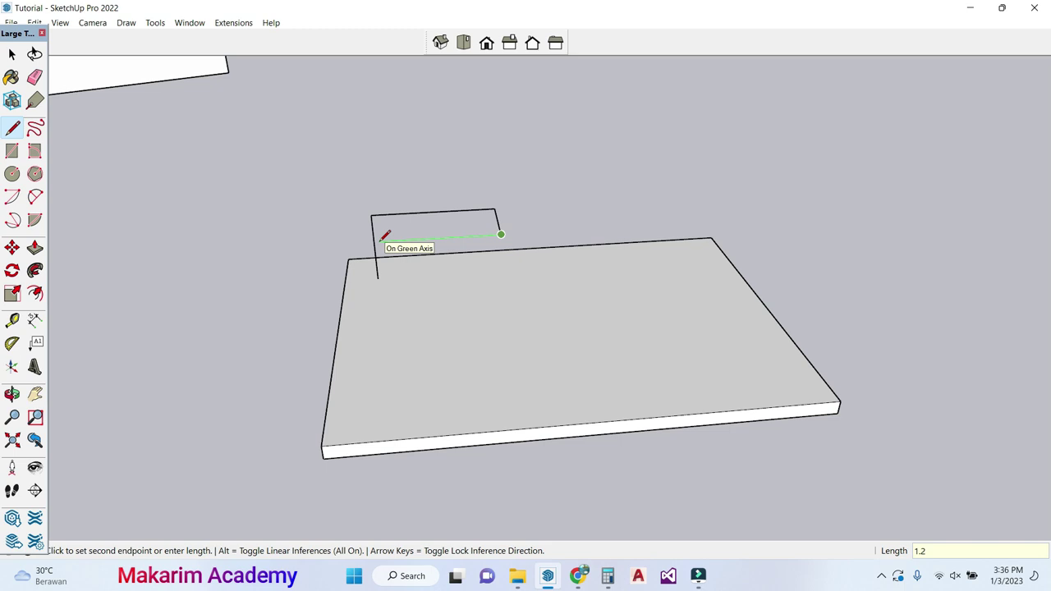
key(Return)
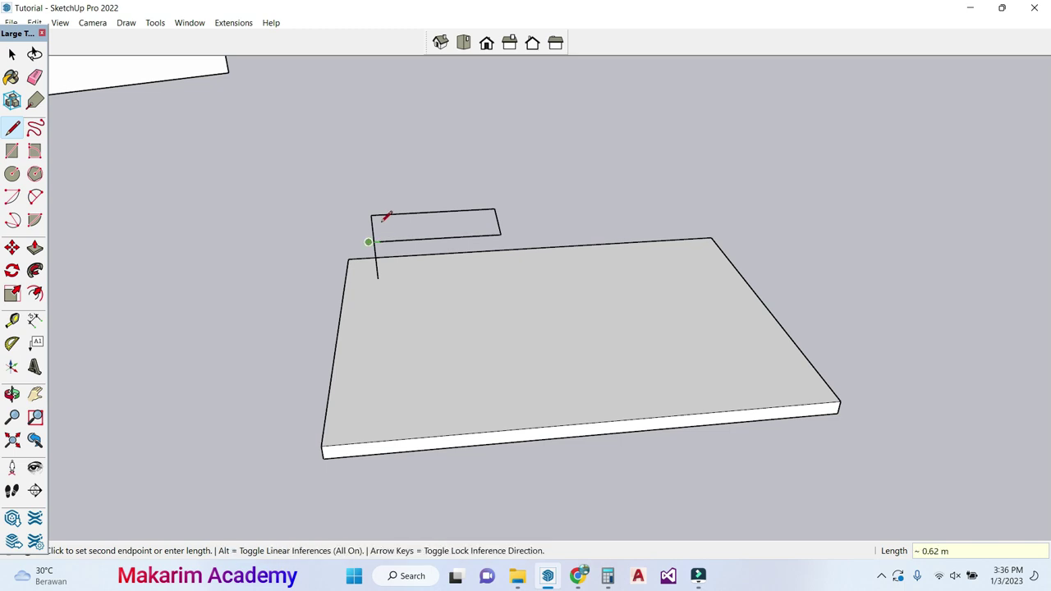
click(375, 213)
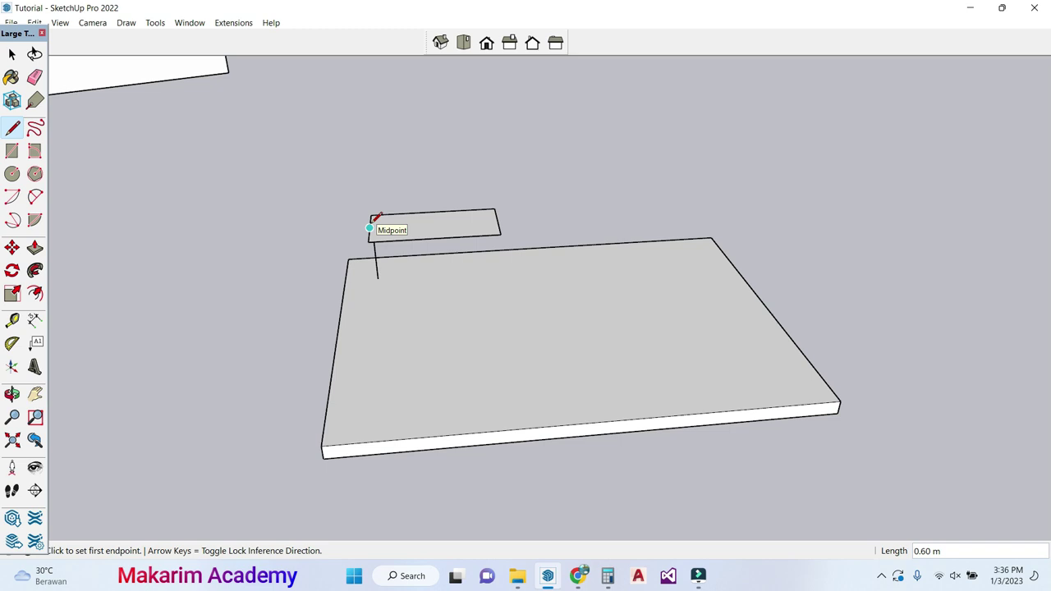
Step: Push/Pull the tabletop face upward 0.06 m
scroll(333, 258, up, 2)
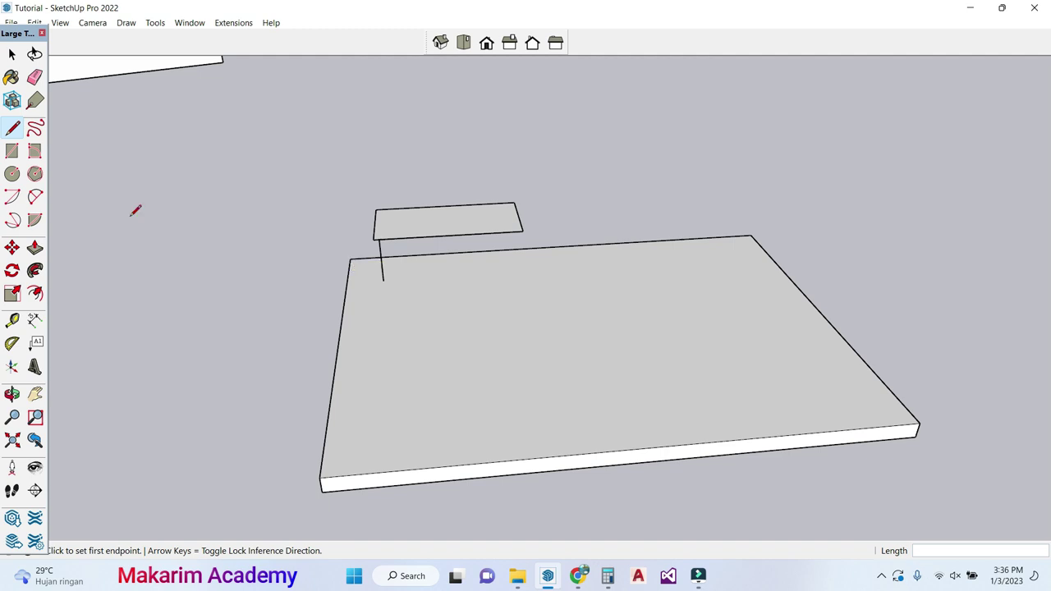
click(36, 249)
scroll(448, 225, up, 5)
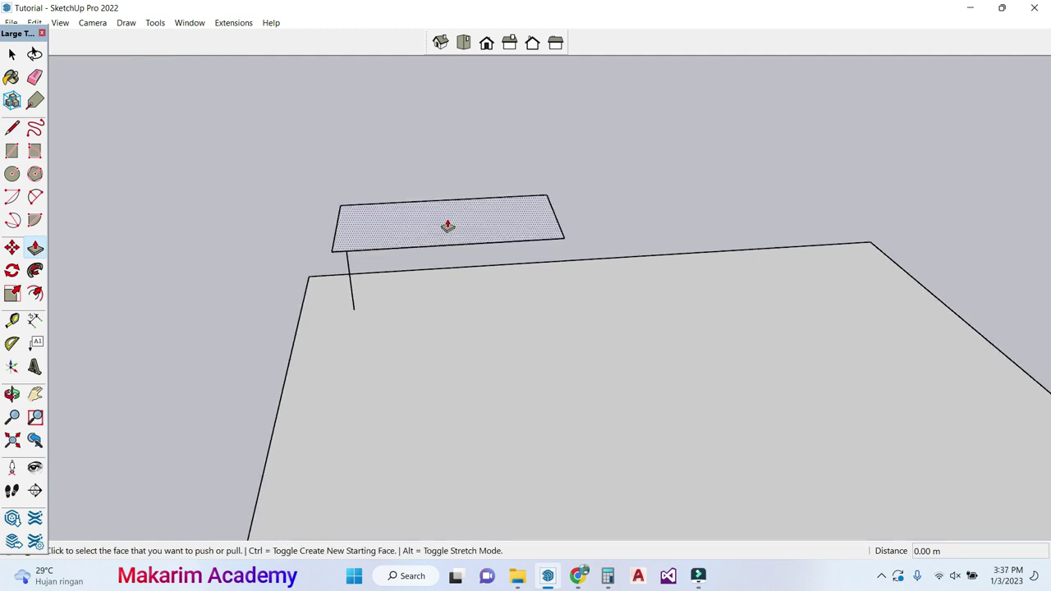
click(447, 226)
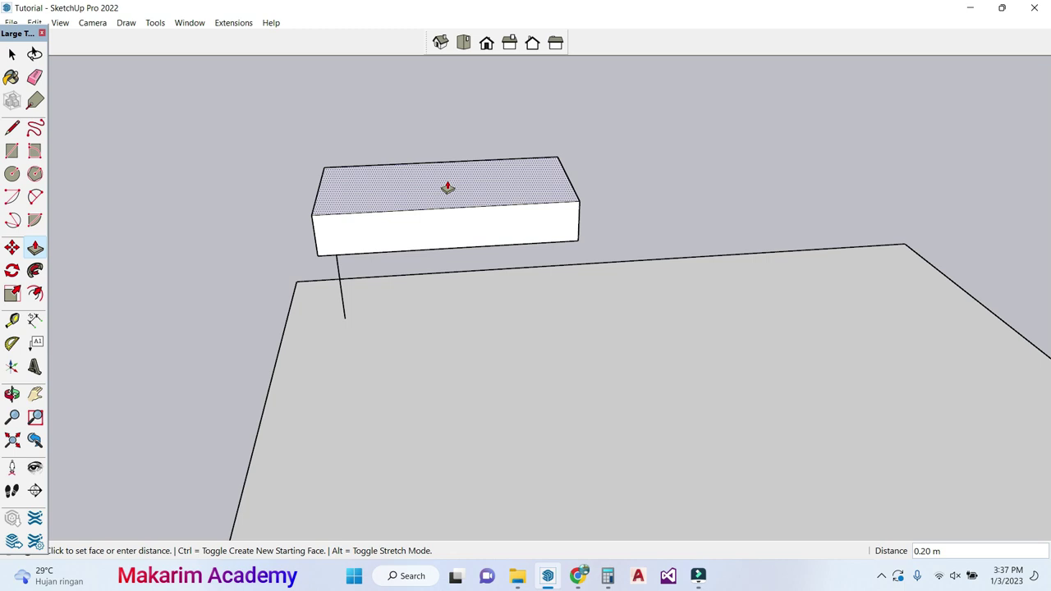
text(0.06)
key(Return)
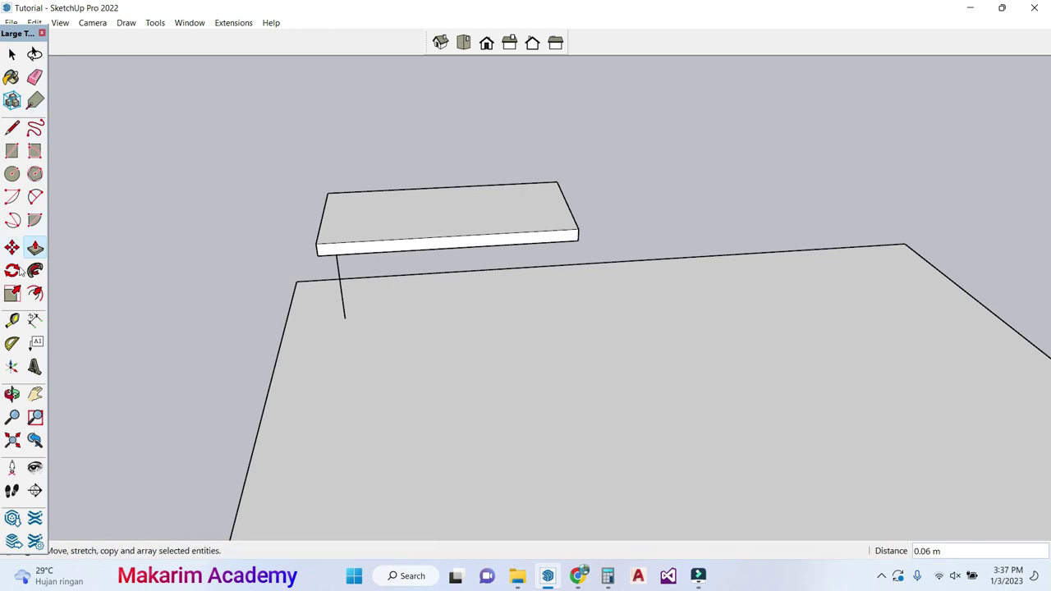
Step: Draw a 0.04 m wide leg face from the tabletop's free lower corner down to the slab and back up to the tabletop
click(12, 395)
drag(143, 370, 517, 315)
click(11, 128)
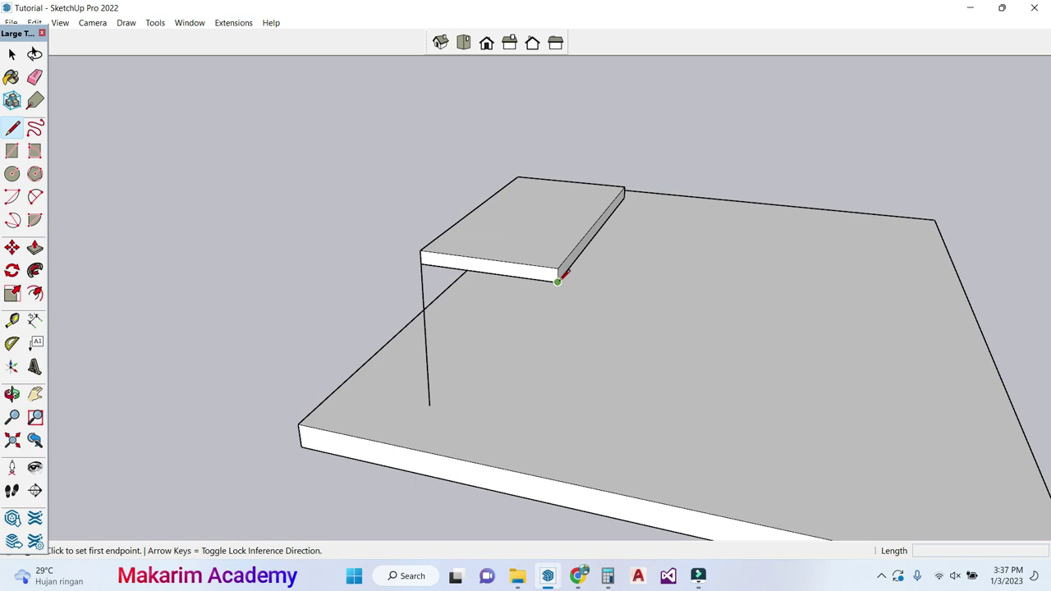
click(558, 282)
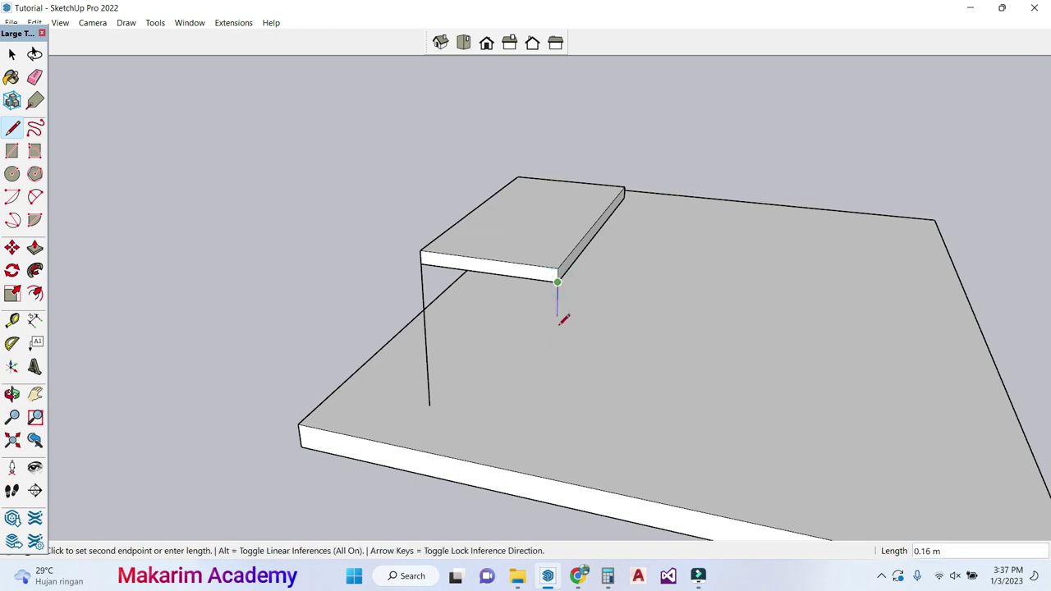
click(555, 429)
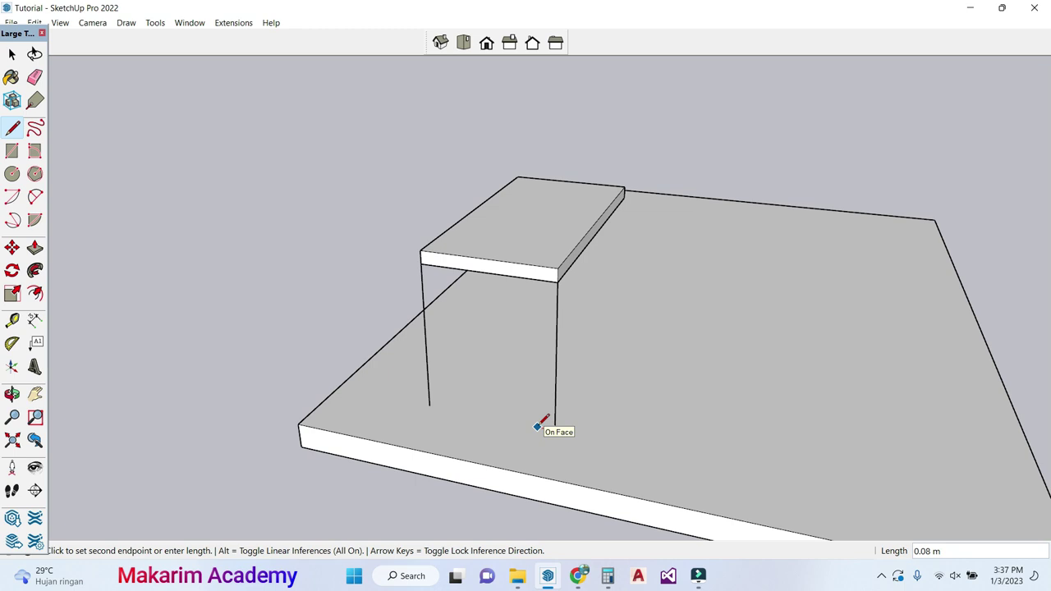
text(0.04)
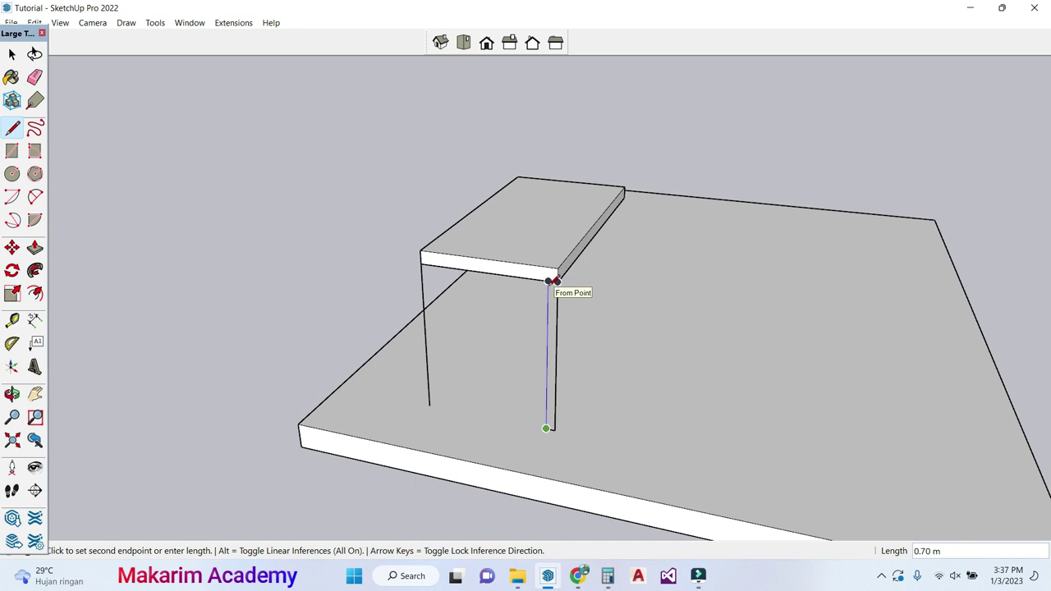
click(549, 281)
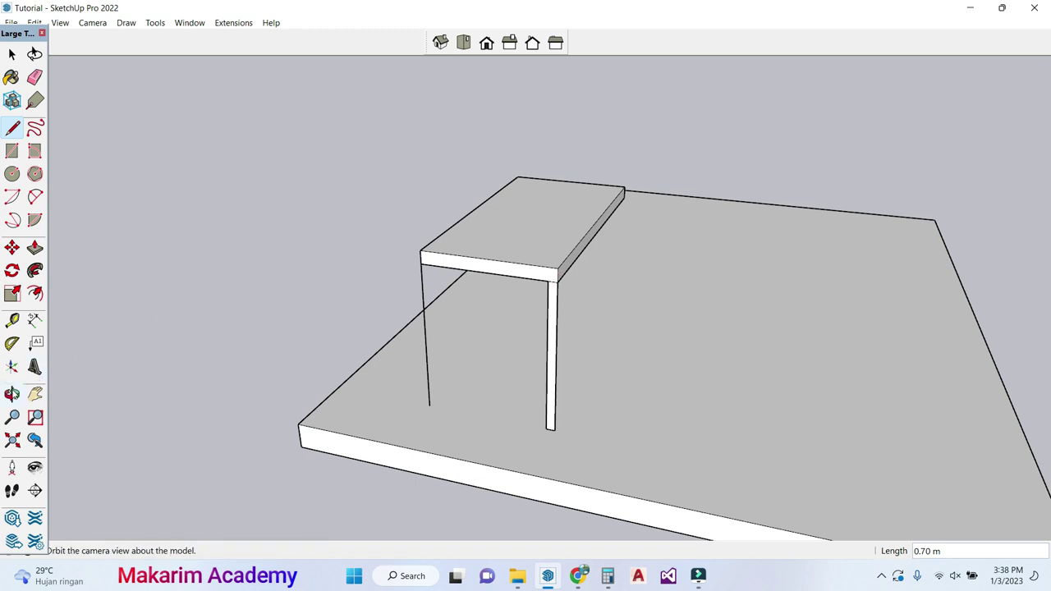
Step: Push/Pull the first leg face 0.04 m inward under the tabletop
click(11, 394)
drag(768, 366, 321, 356)
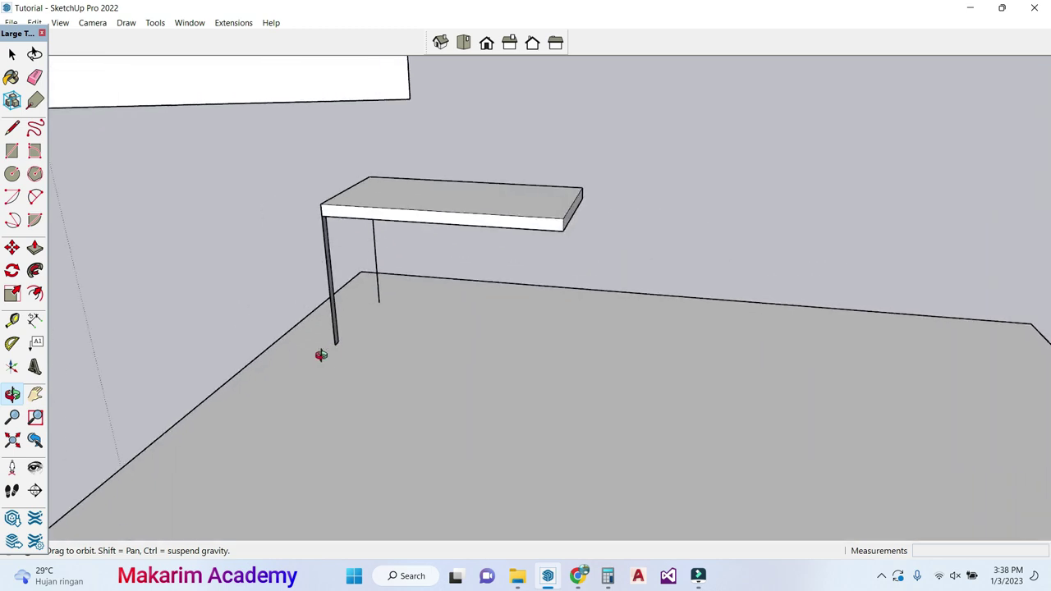
click(35, 247)
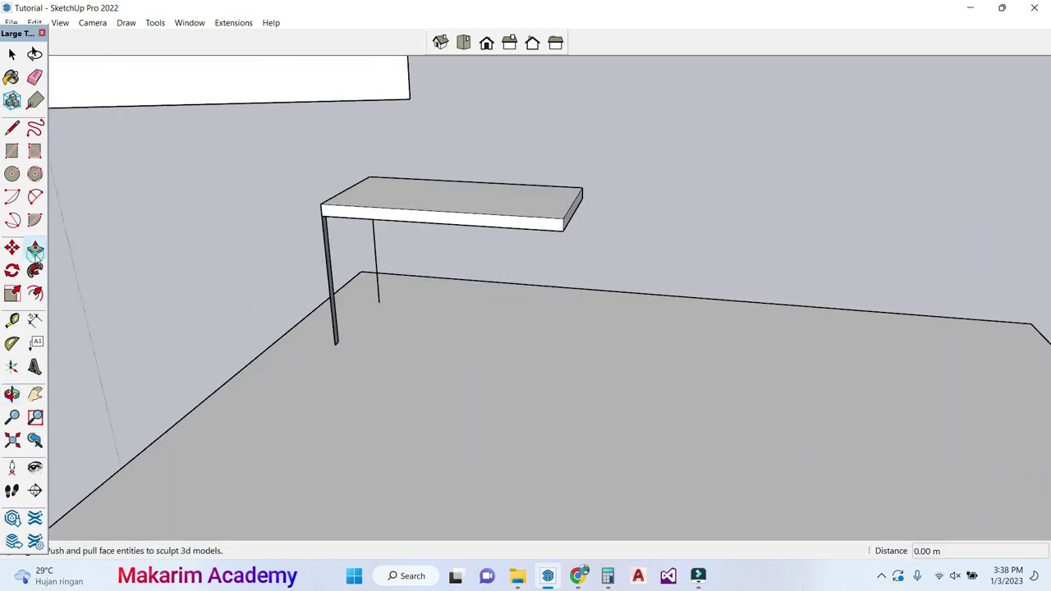
scroll(270, 239, up, 5)
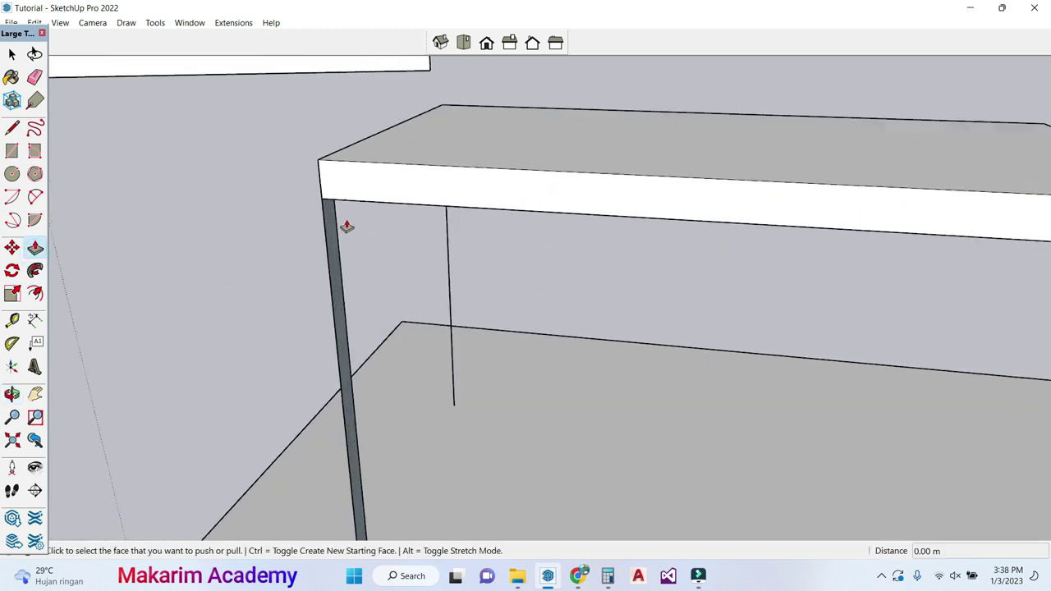
click(336, 222)
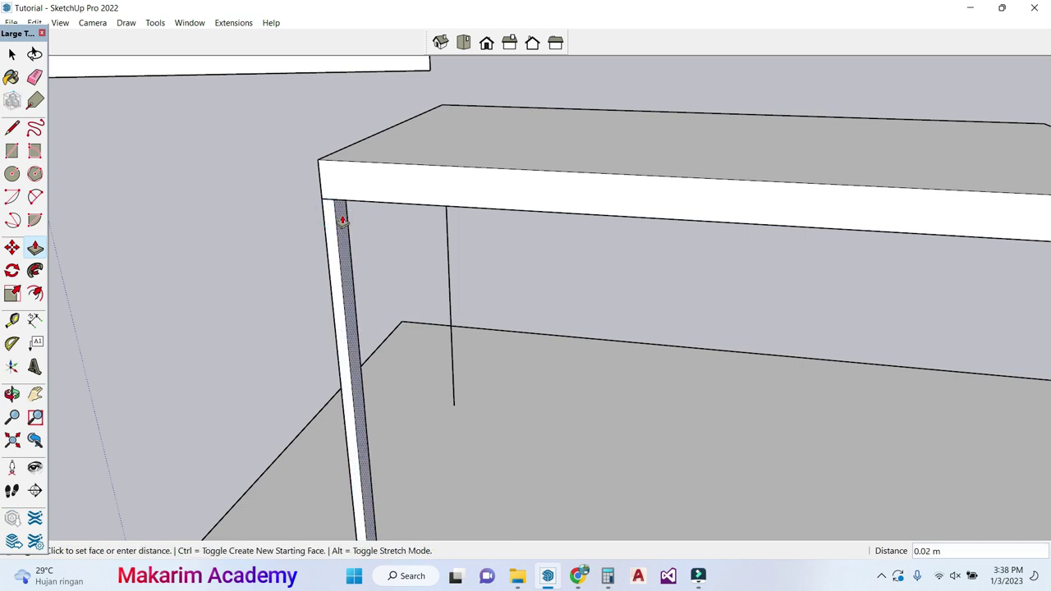
text(0.04)
key(Return)
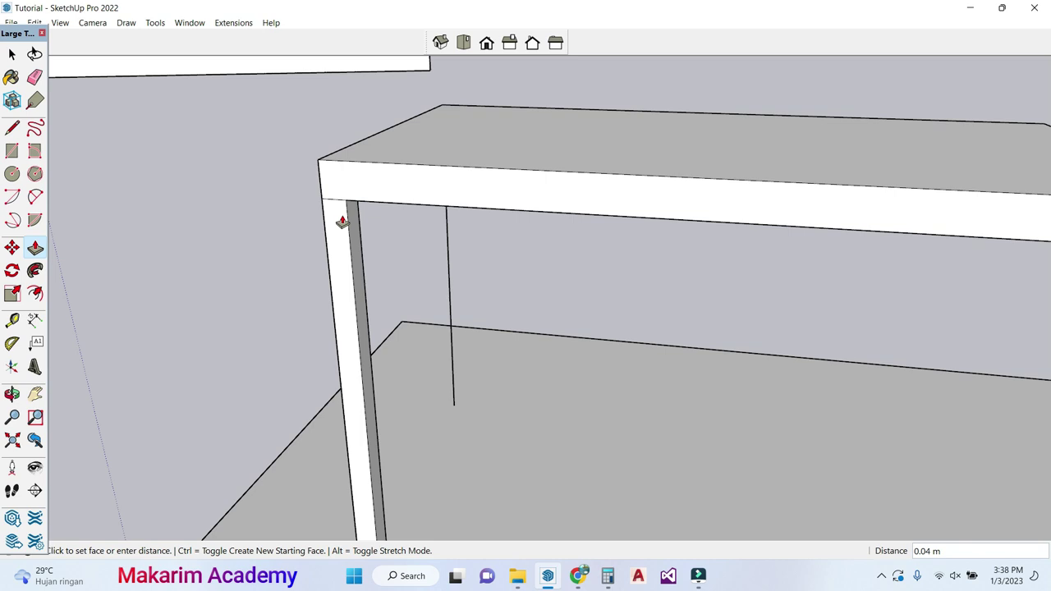
Step: Draw a second 0.04 m wide leg face from the foot of the original vertical line up to the tabletop's underside
scroll(342, 222, down, 5)
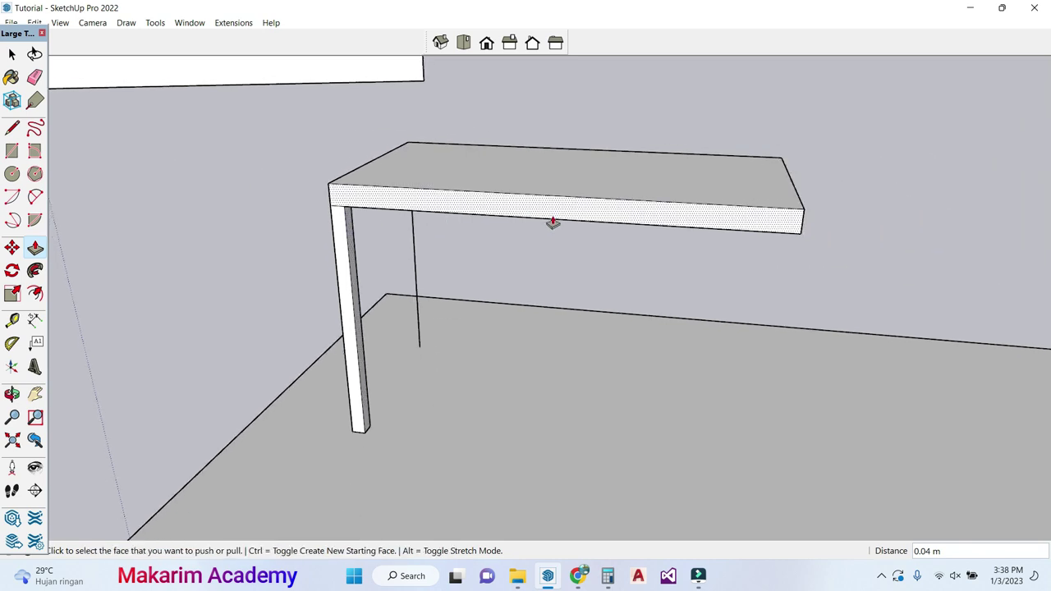
middle_drag(165, 353, 553, 369)
key(l)
click(658, 345)
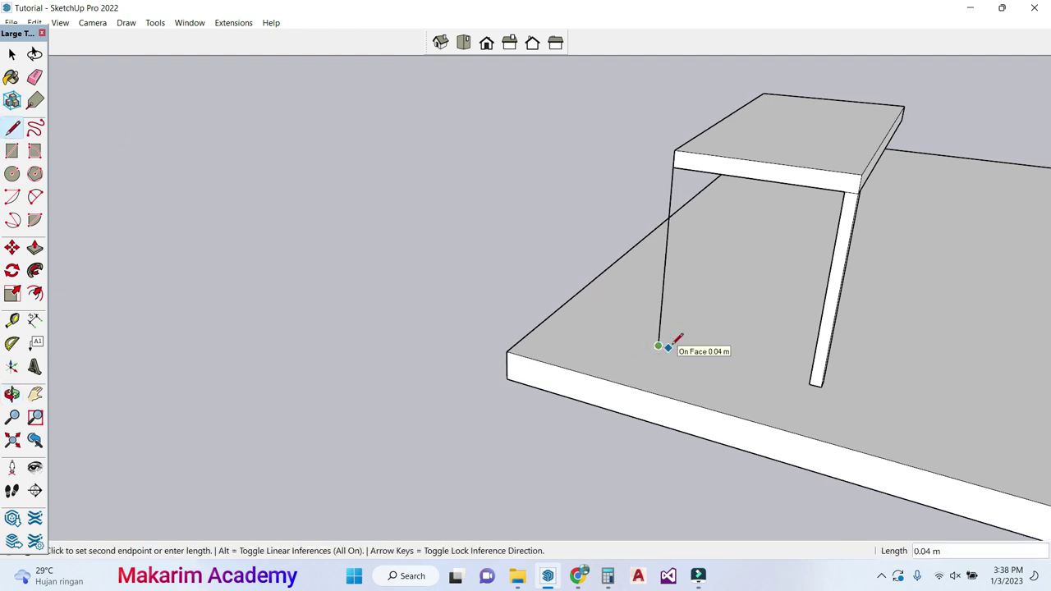
click(689, 171)
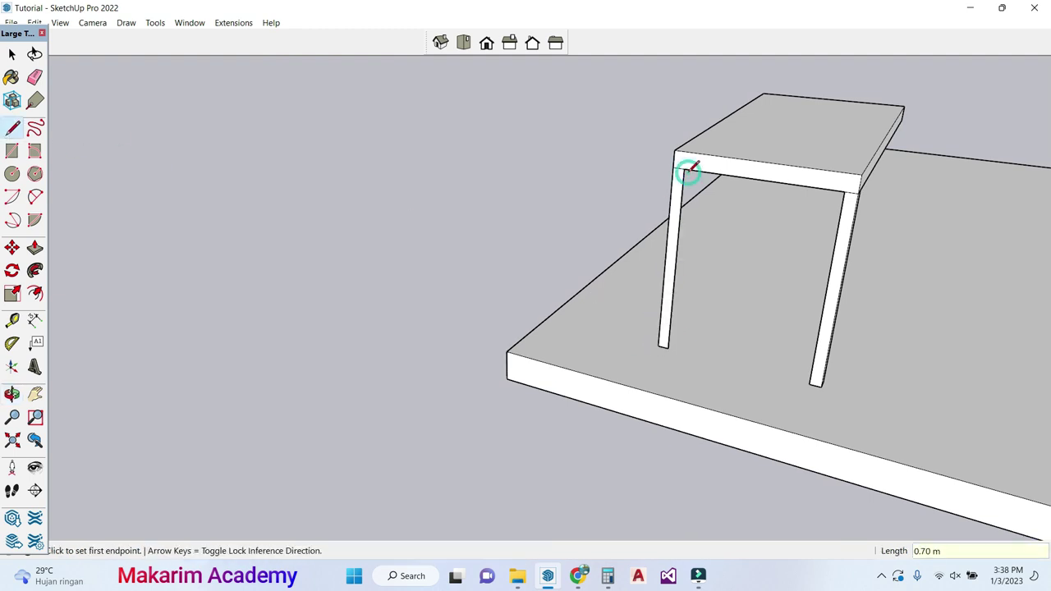
Step: Push/Pull the second leg face 0.04 m inward under the tabletop
click(12, 394)
drag(629, 372, 587, 350)
click(35, 247)
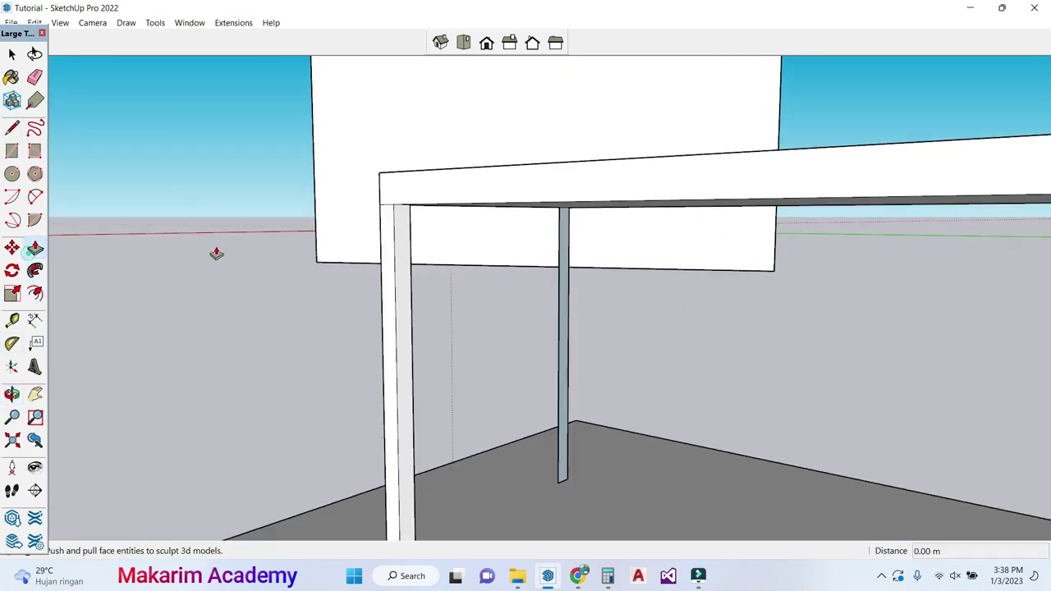
click(567, 253)
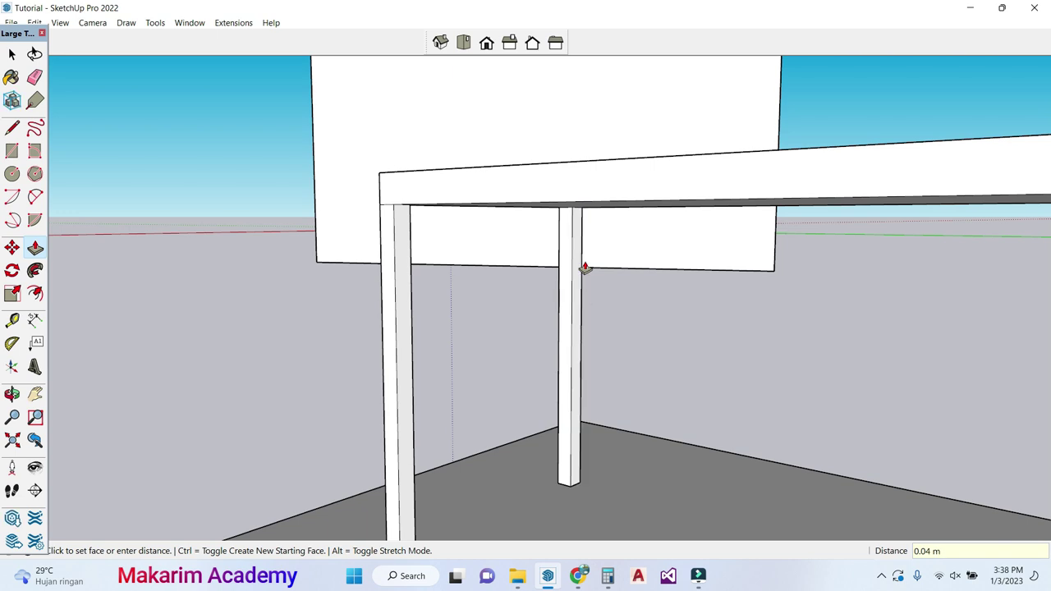
click(585, 268)
scroll(585, 269, down, 7)
middle_drag(764, 305, 379, 296)
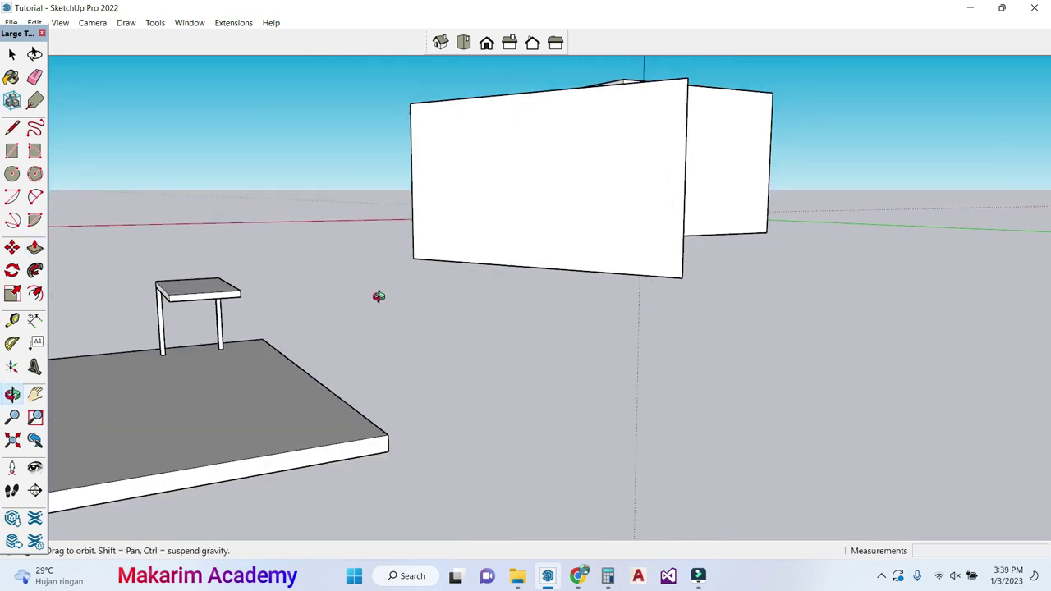
scroll(219, 296, up, 5)
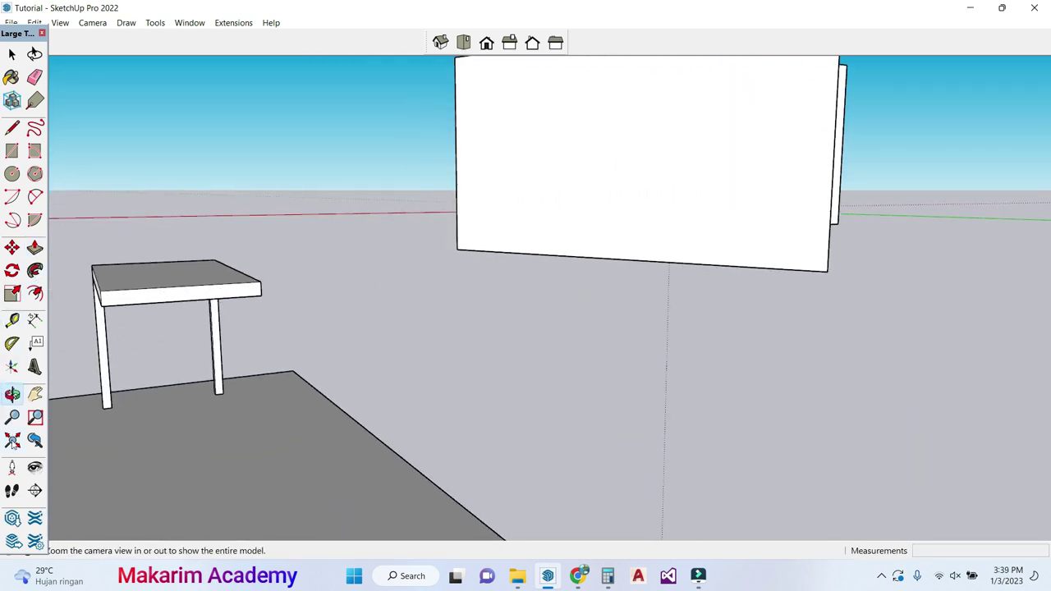
Step: Draw the third leg face from a free lower corner of the tabletop down to the slab and back up, matching the other legs' width
click(12, 128)
click(261, 295)
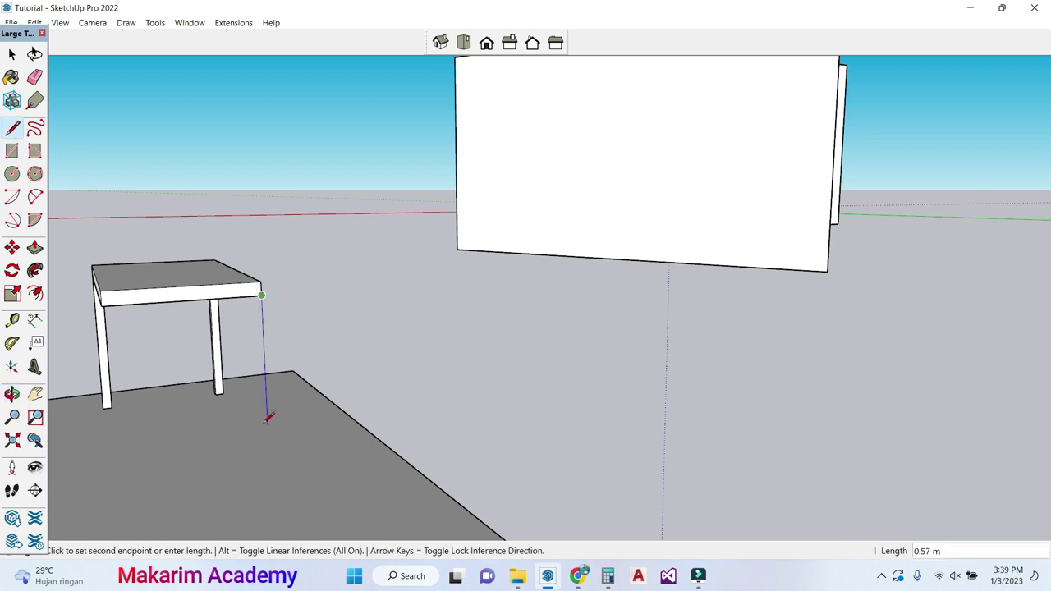
click(268, 453)
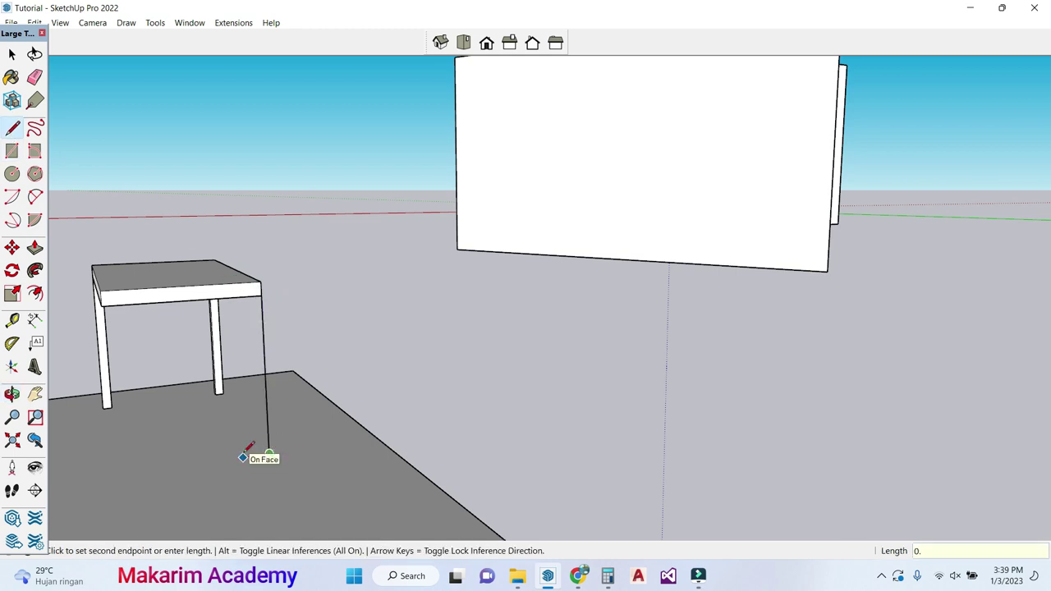
click(260, 453)
click(254, 299)
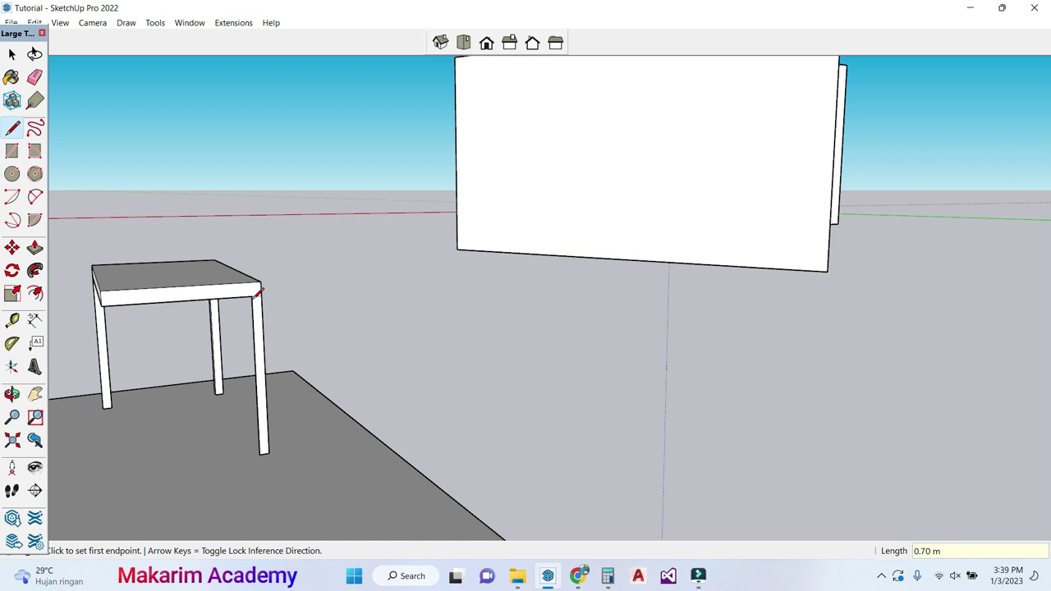
Step: Push/Pull the third leg face 0.04 m inward under the tabletop
click(11, 395)
drag(99, 398, 238, 348)
click(34, 248)
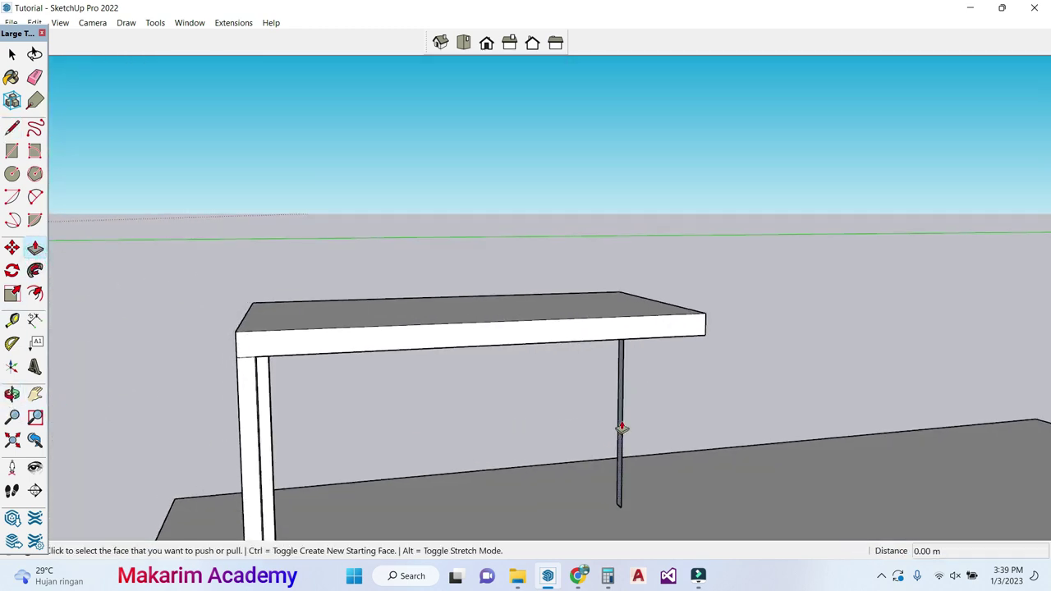
click(622, 428)
text(0.04)
key(Return)
Step: Draw the fourth leg face 0.04 m wide from the tabletop's last free lower corner down to the slab and back up
click(11, 395)
drag(123, 390, 312, 427)
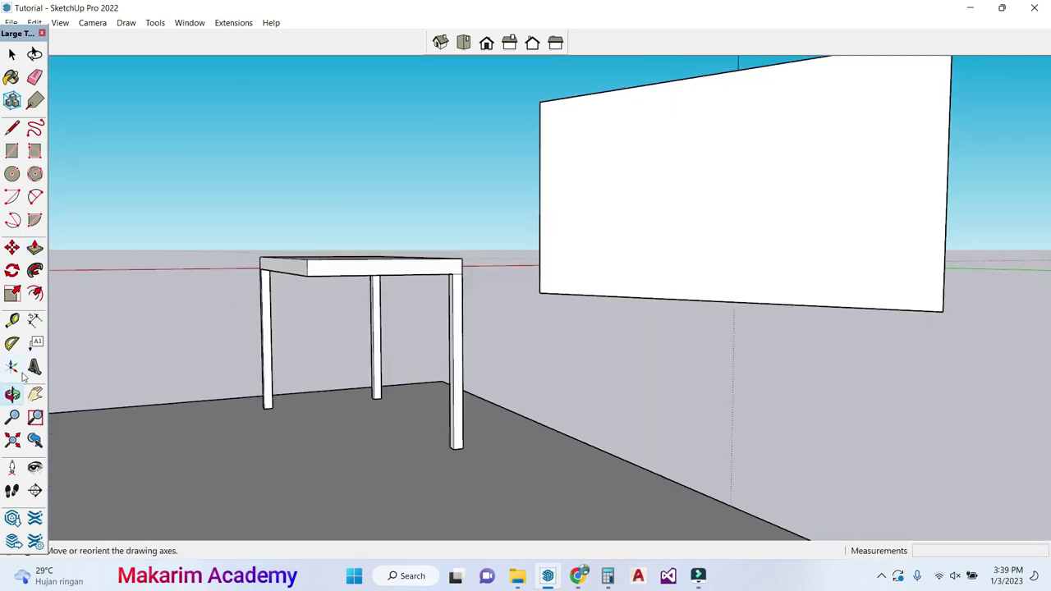
key(l)
click(307, 276)
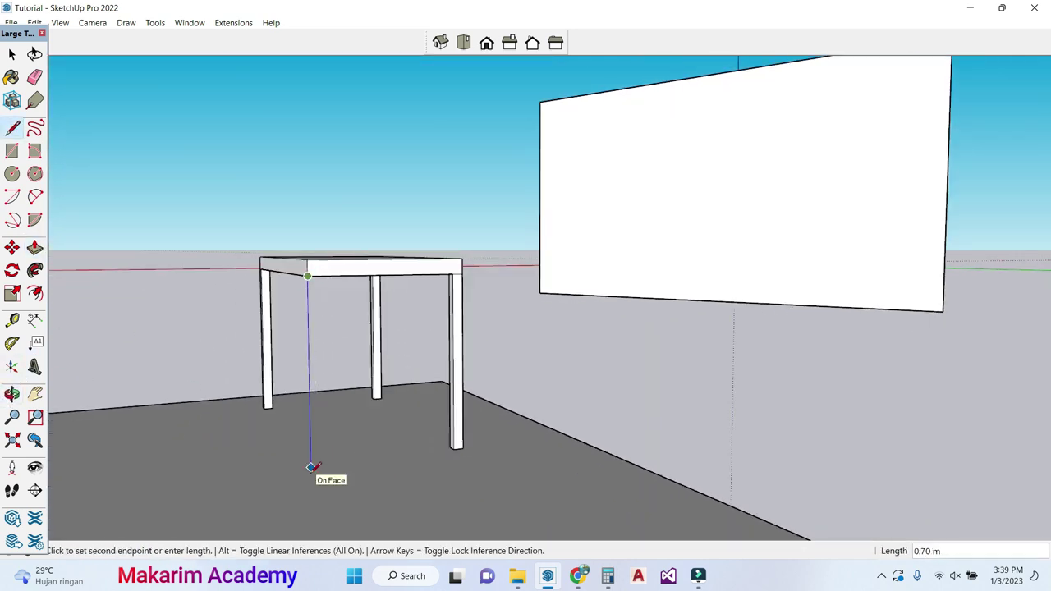
click(310, 468)
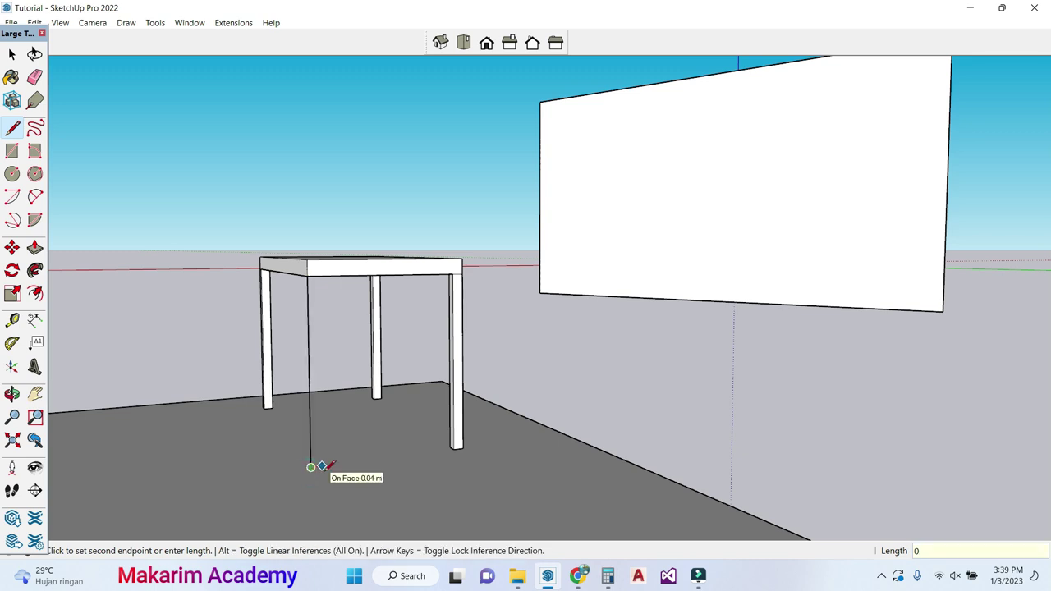
click(318, 276)
Step: Push/Pull the fourth leg face 0.04 m inward to complete the table
click(11, 394)
drag(155, 380, 789, 341)
click(34, 247)
click(764, 260)
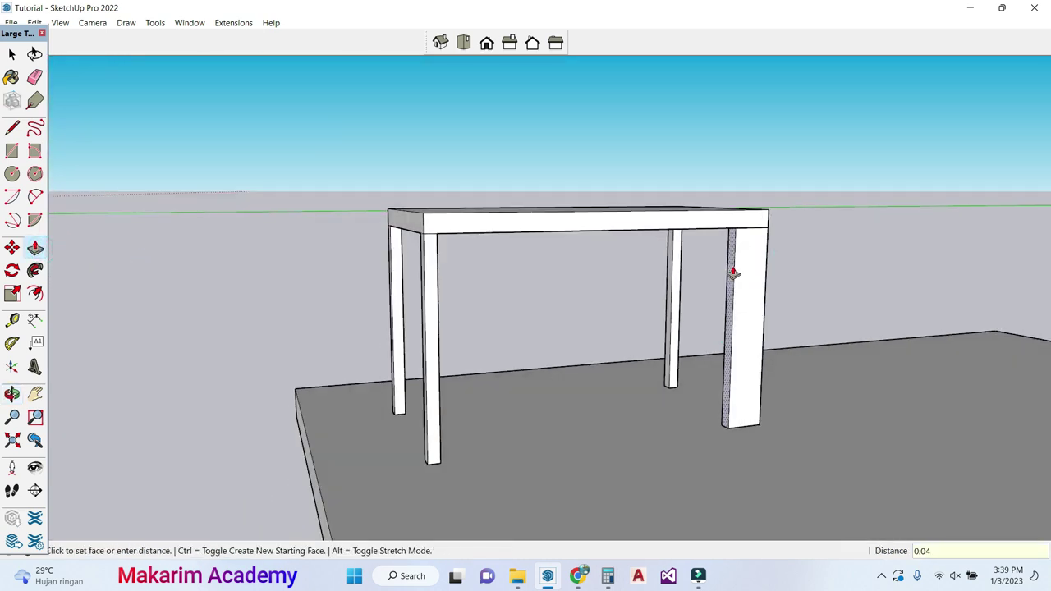
text(0.04)
key(Return)
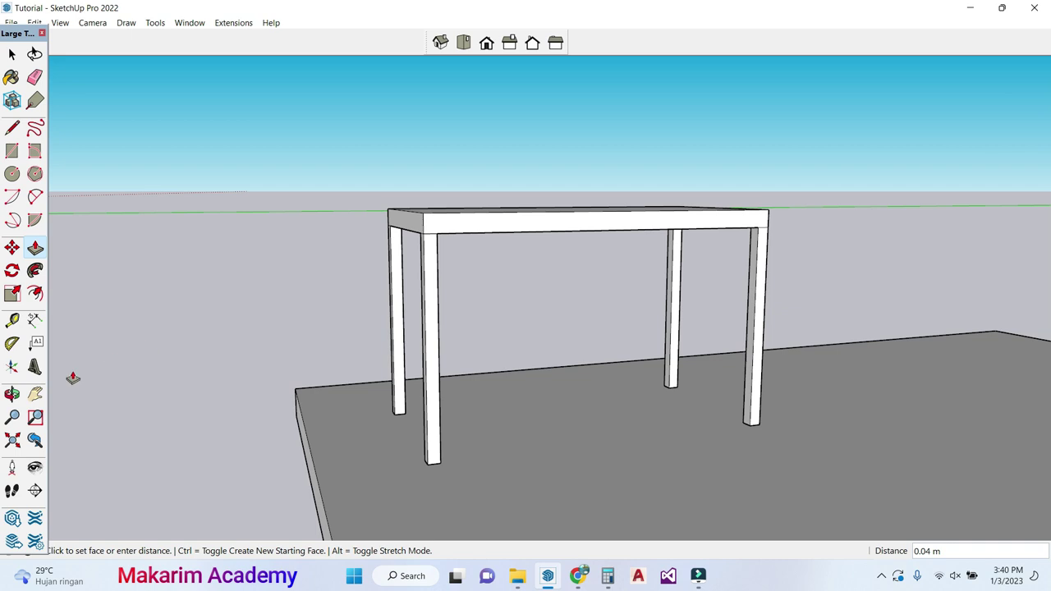
Step: Draw a 0.50 m vertical line up from the slab beside the table as the height guide for a stool
click(12, 394)
drag(512, 394, 730, 448)
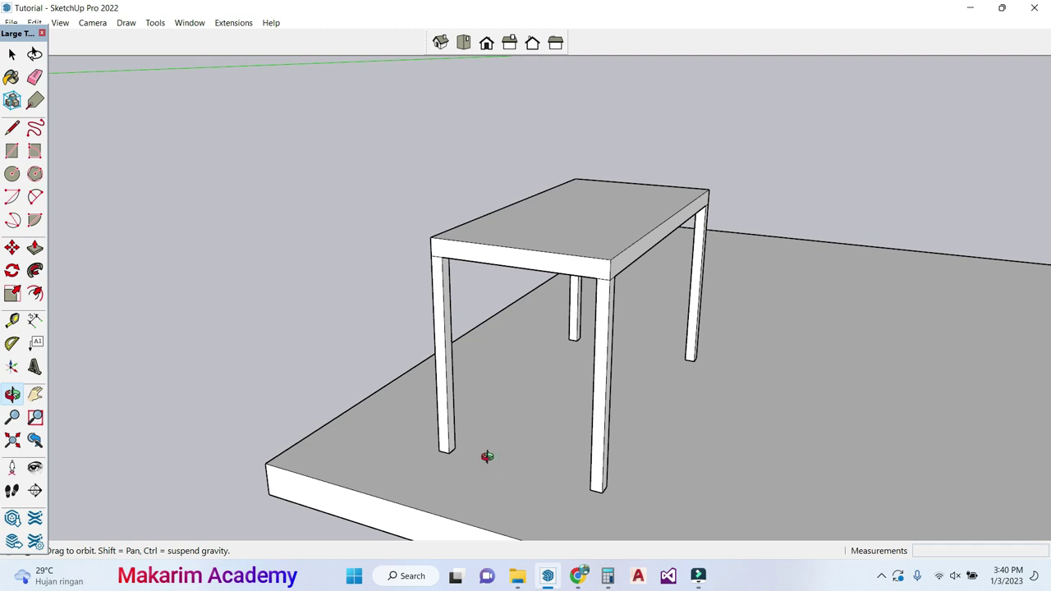
click(12, 129)
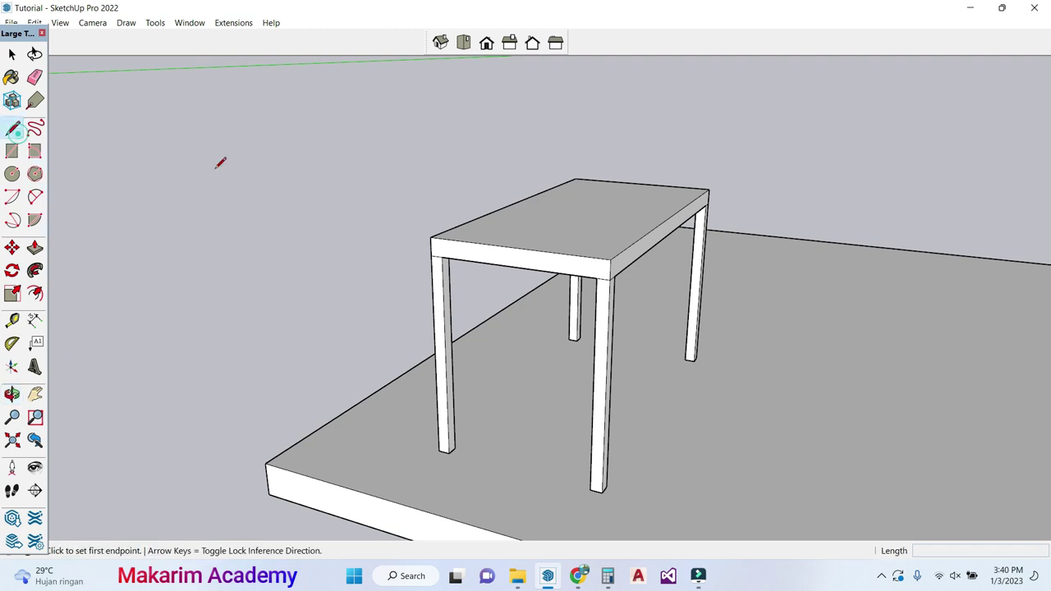
click(742, 433)
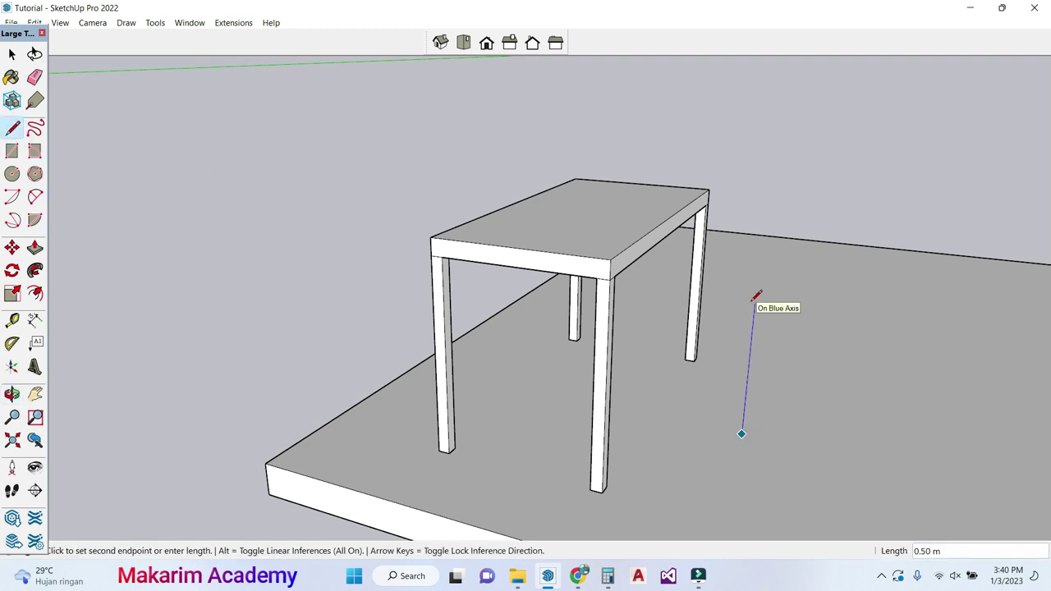
text(0.)
key(Return)
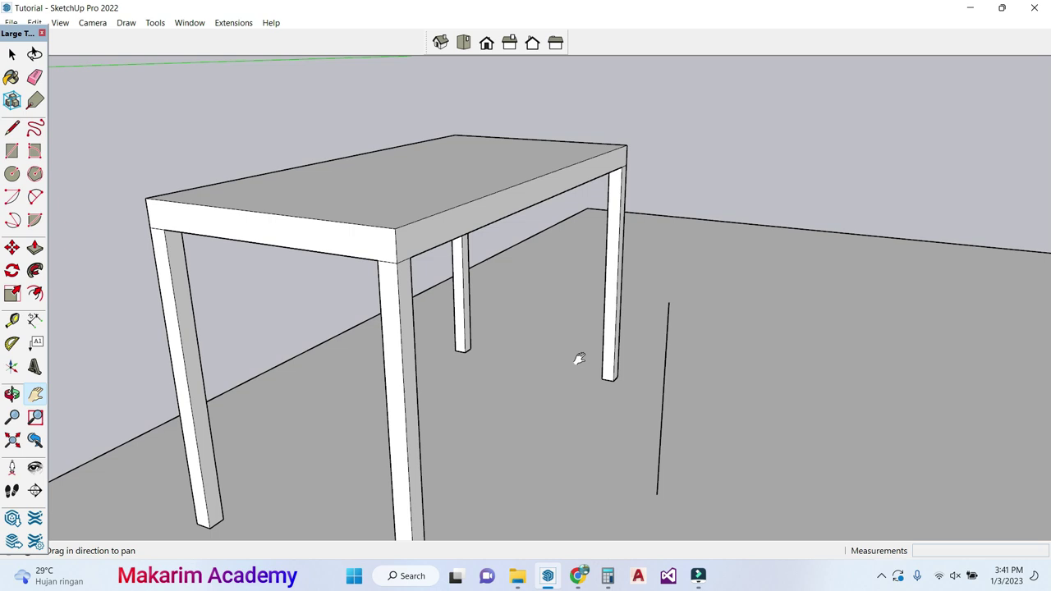
Step: Draw a closed 0.3 x 0.3 m horizontal seat face starting and ending at the top of the vertical line
click(668, 302)
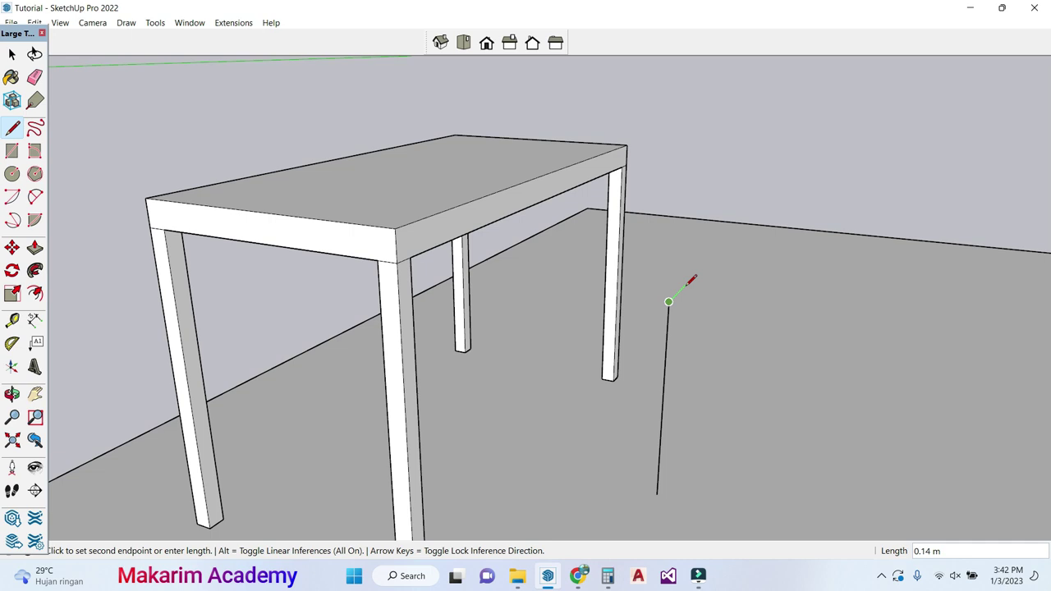
text(0.3)
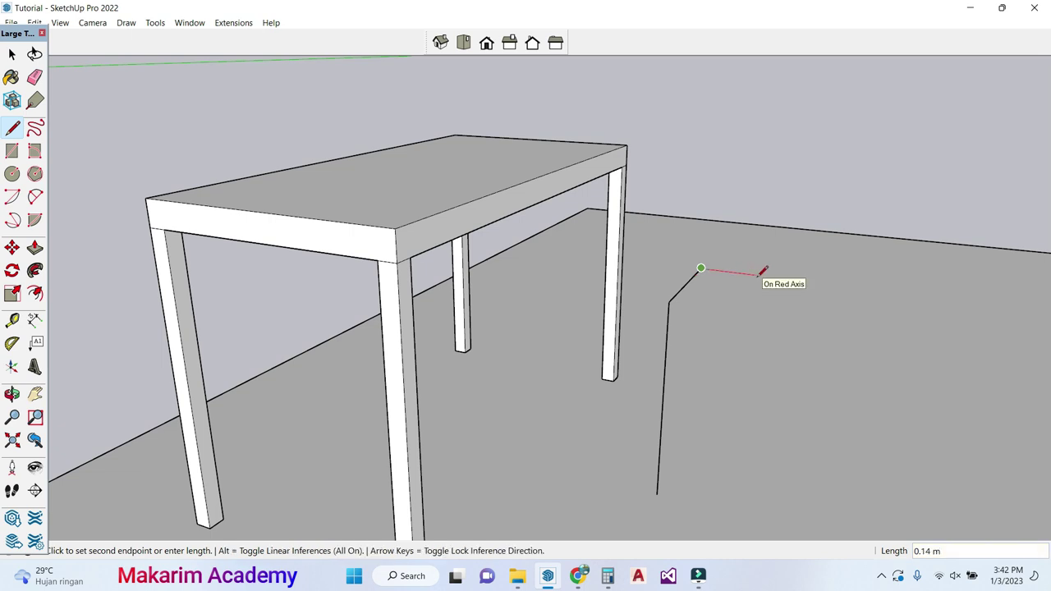
text(0.3)
key(Return)
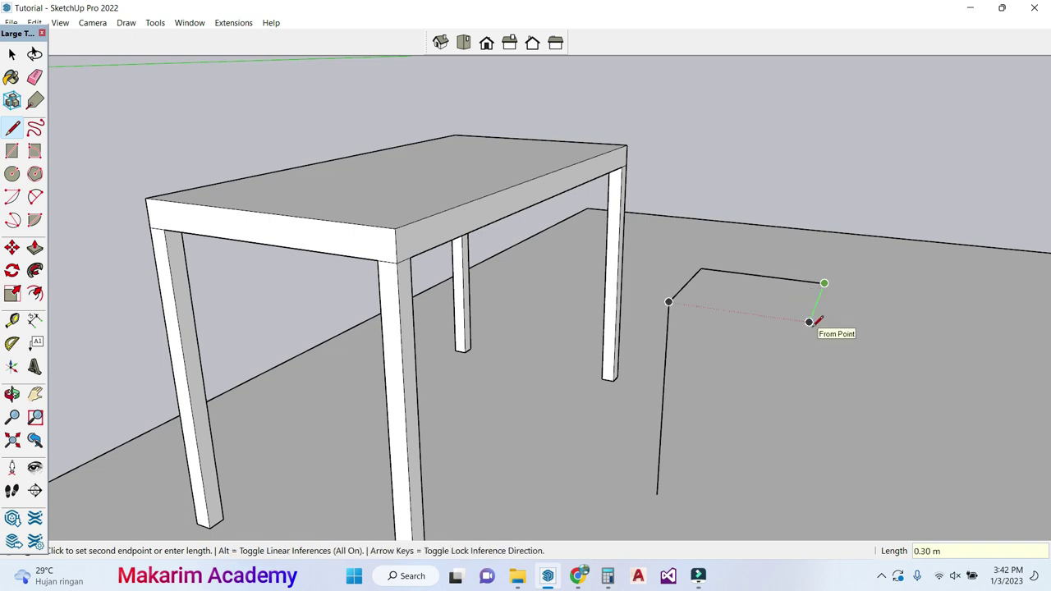
click(668, 301)
Step: Push/Pull the stool's seat face 0.02 m upward
middle_drag(669, 301, 855, 374)
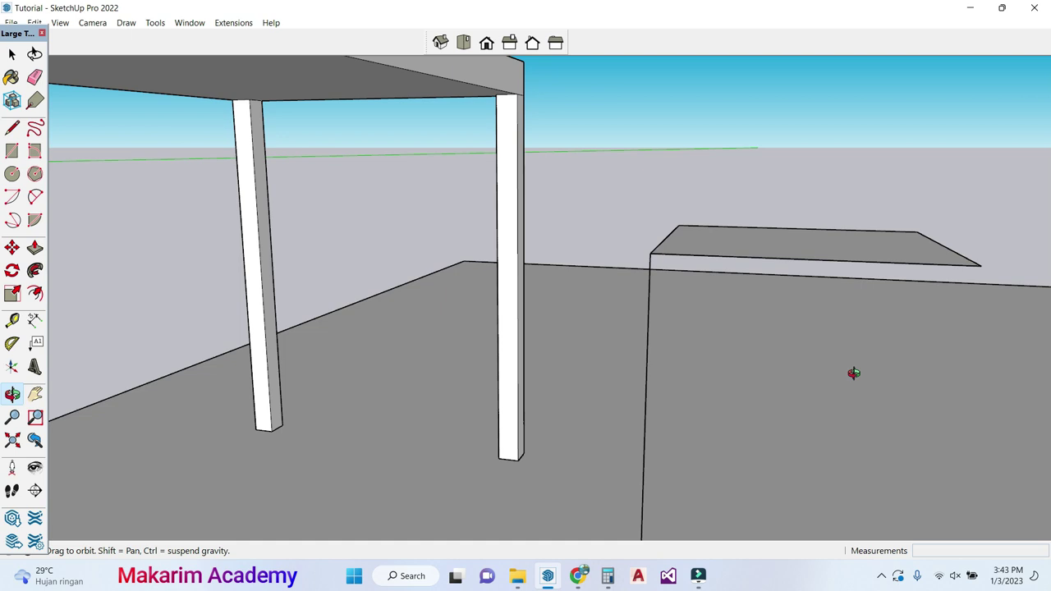
click(35, 248)
click(793, 245)
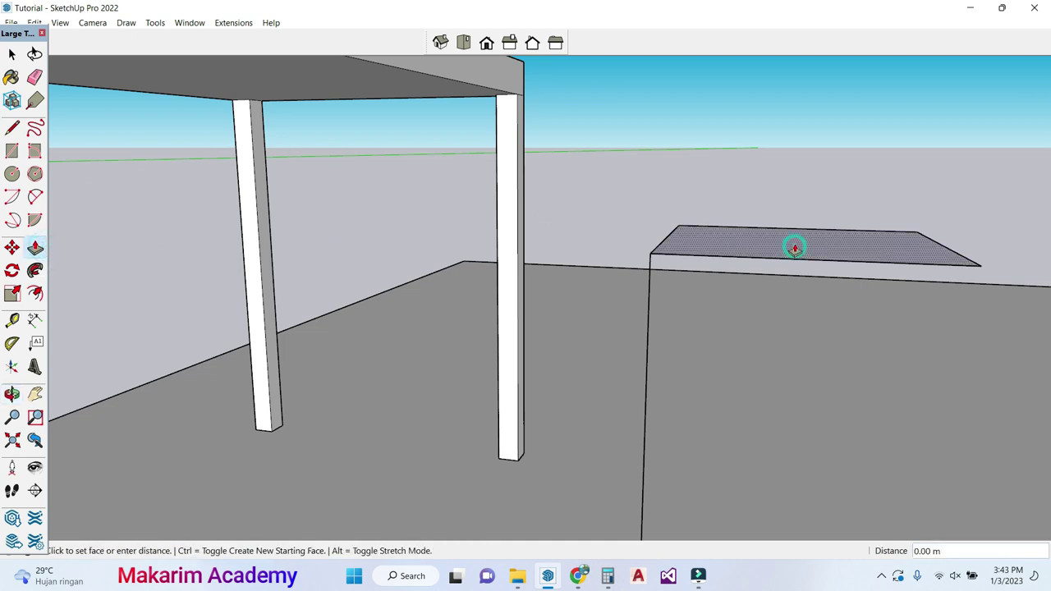
text(0.02)
key(Return)
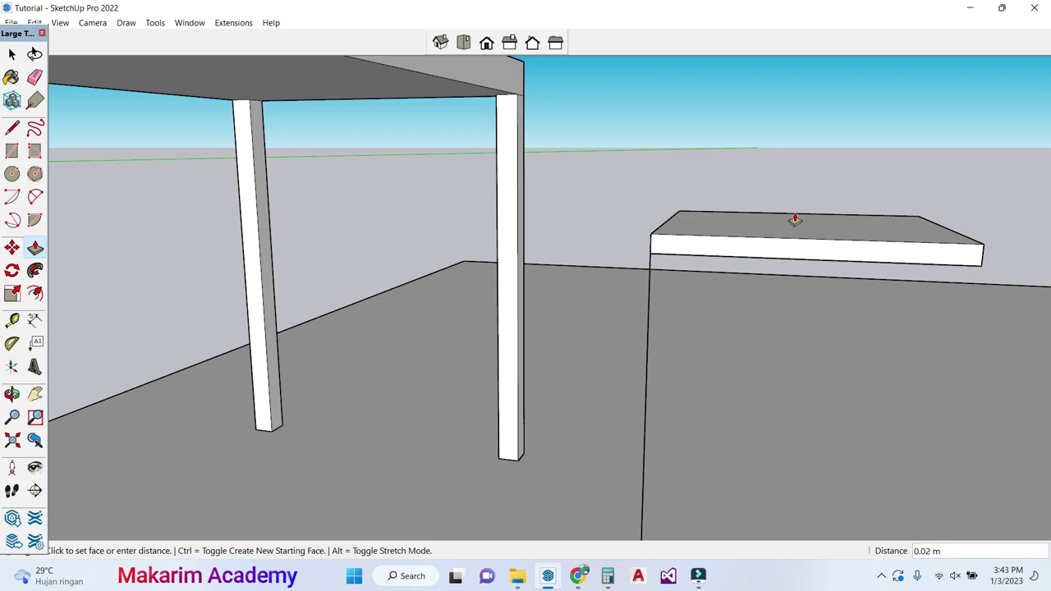
Step: Draw a vertical line from the seat's lower corner opposite the height line down to the slab
key(l)
click(974, 266)
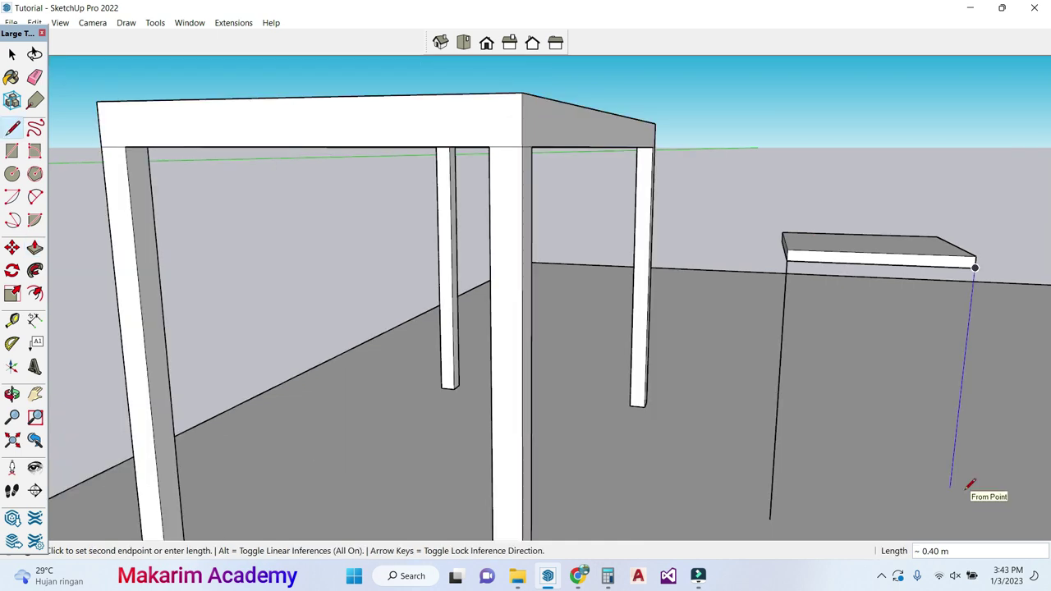
scroll(963, 534, down, 2)
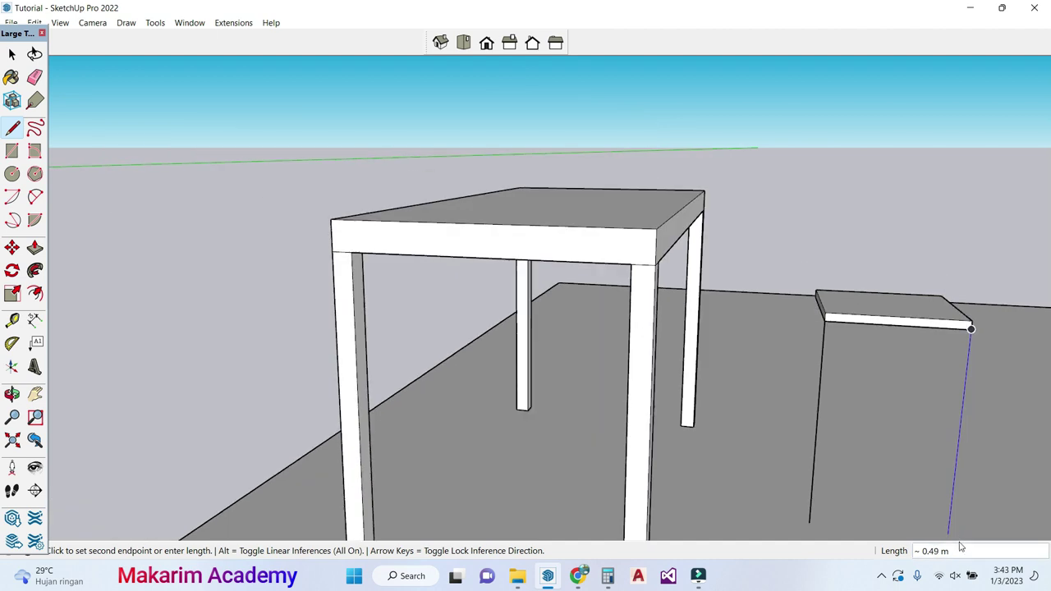
scroll(961, 534, down, 2)
scroll(960, 526, up, 3)
click(947, 539)
Step: Close a 0.02 m wide leg face from the foot of the new vertical line back up to the seat's lower edge
click(36, 395)
drag(641, 387, 555, 279)
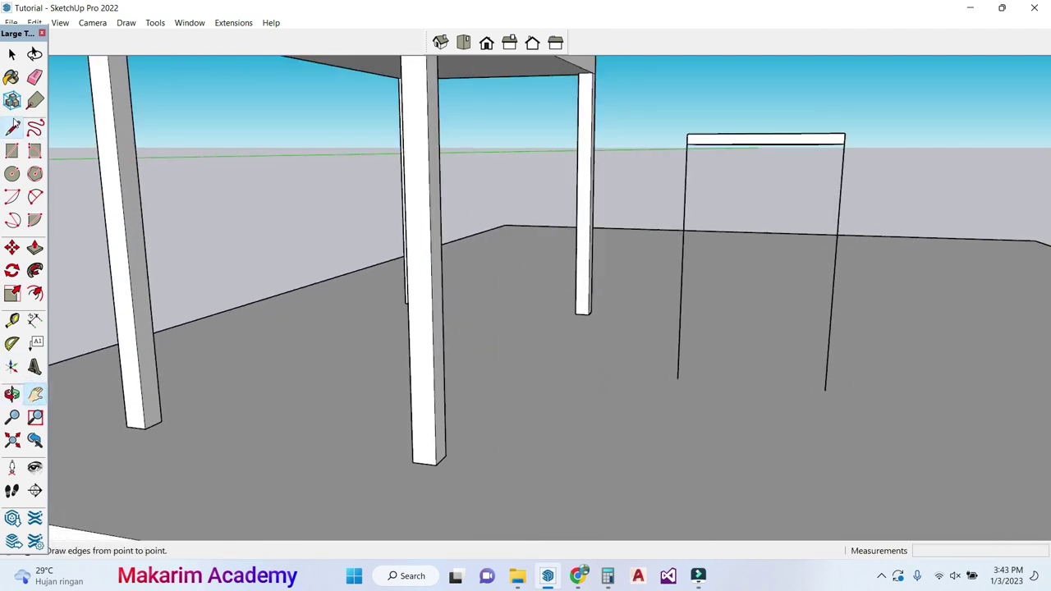
click(12, 127)
click(826, 390)
shift+middle_drag(826, 390, 793, 381)
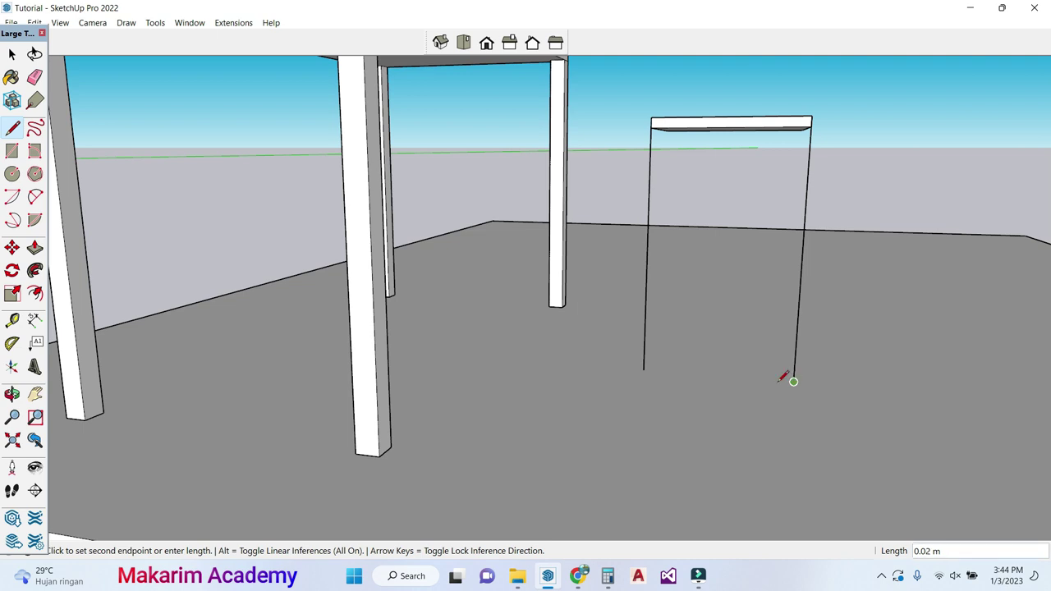
text(0.02)
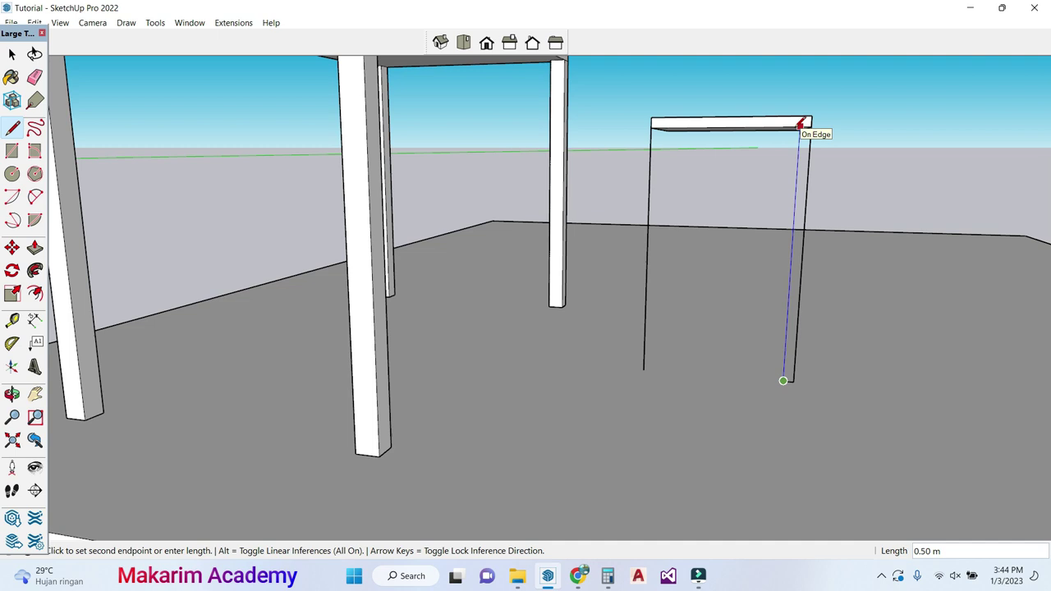
click(801, 125)
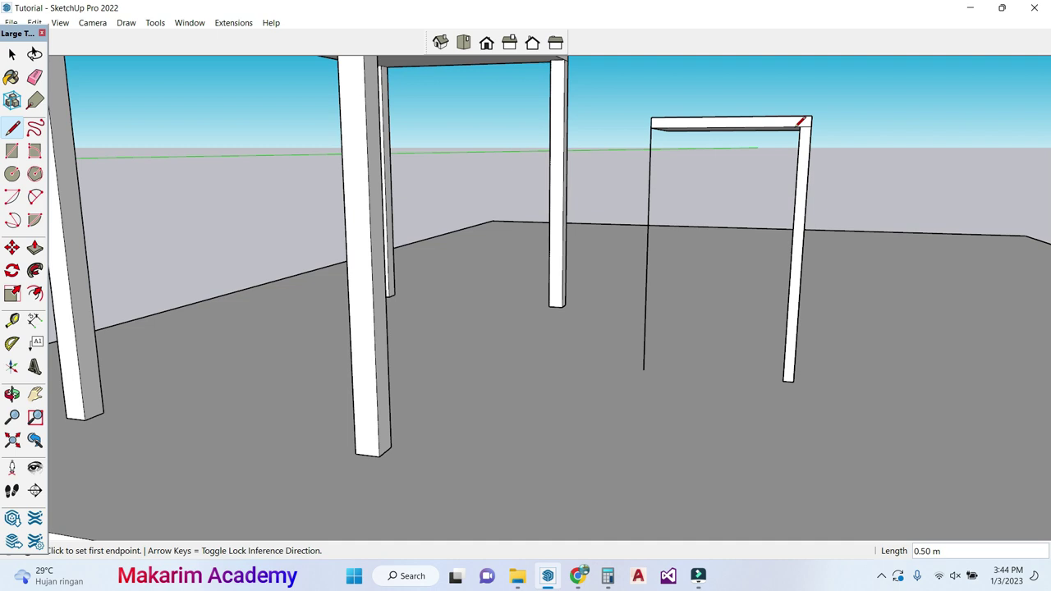
Step: Push/Pull the stool's first leg face 0.02 m inward under the seat
click(11, 394)
drag(819, 285, 434, 318)
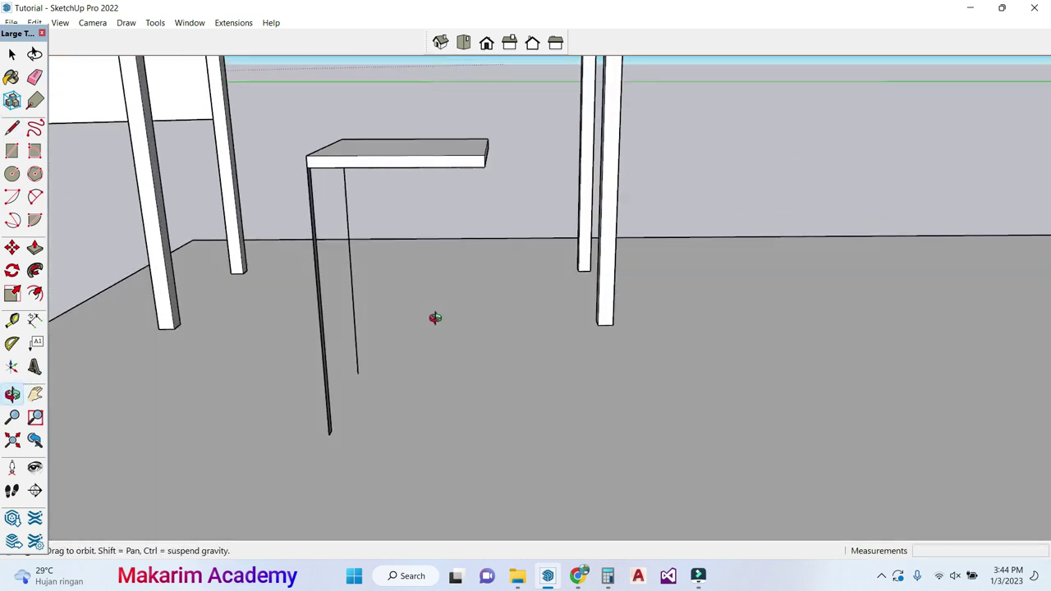
click(35, 247)
scroll(305, 223, up, 3)
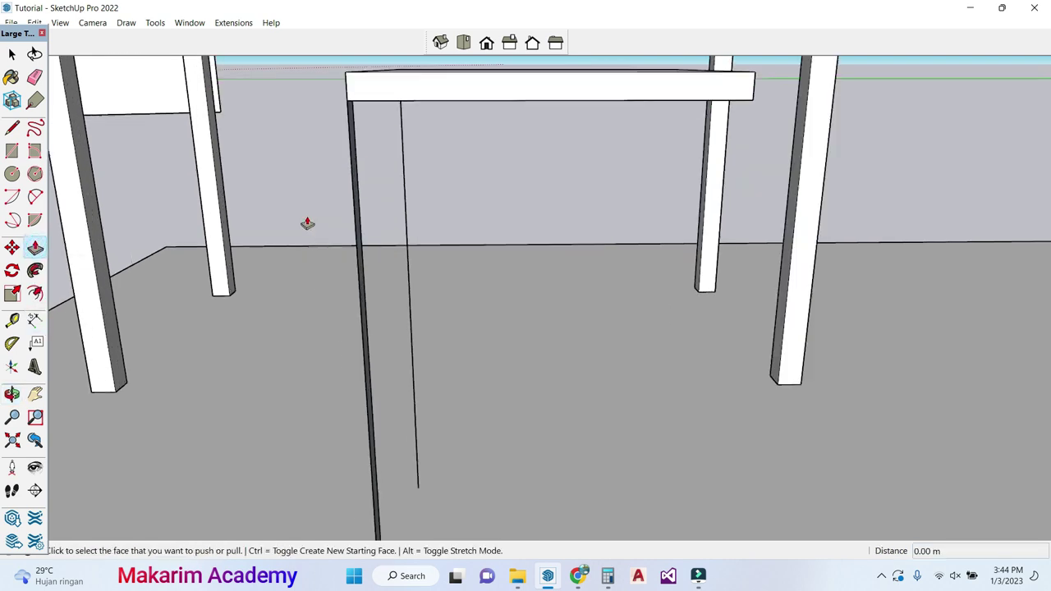
click(357, 191)
click(396, 199)
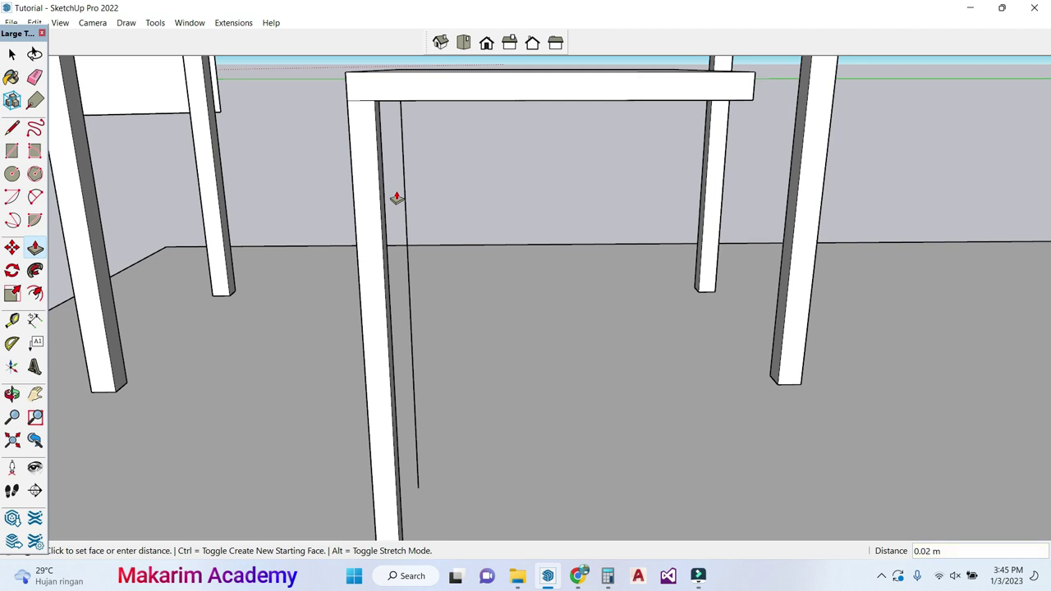
Step: Draw the stool's second leg face from the foot of the original height line up to the seat, matching the first leg's width
middle_drag(184, 312, 121, 429)
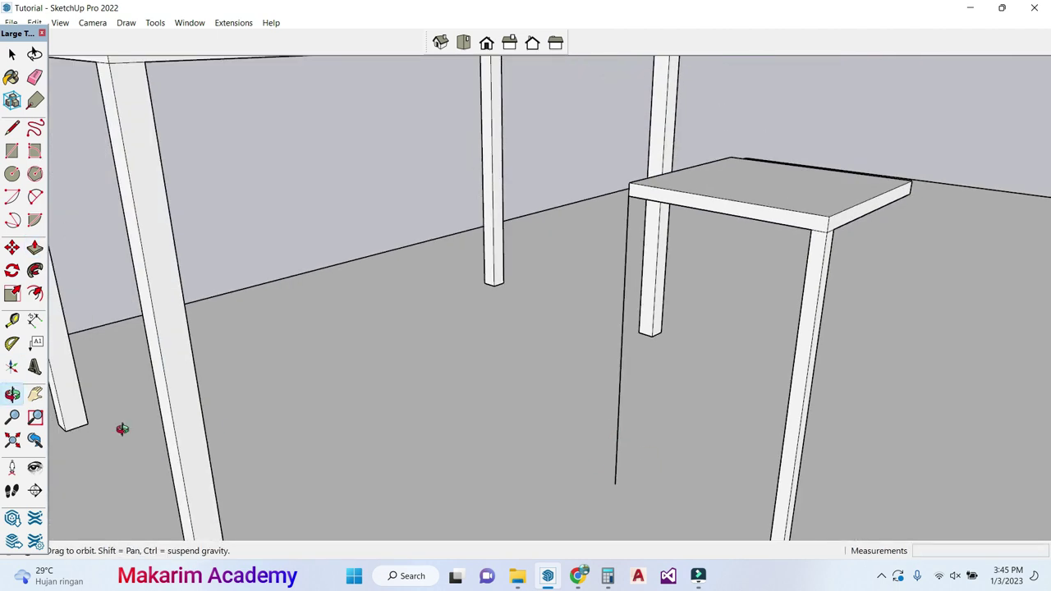
shift+middle_drag(694, 391, 723, 354)
key(l)
click(660, 430)
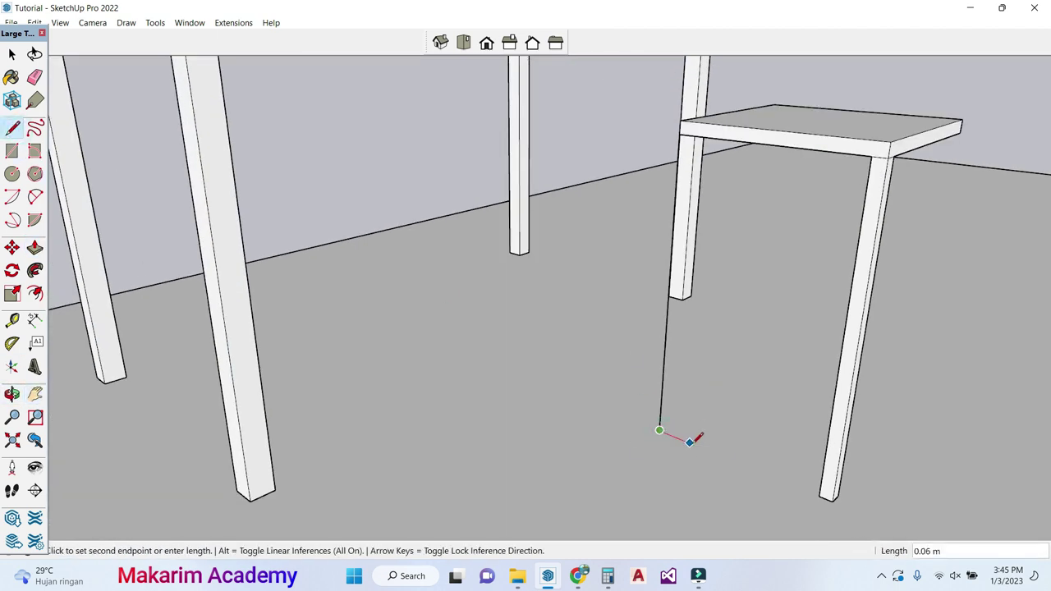
click(696, 130)
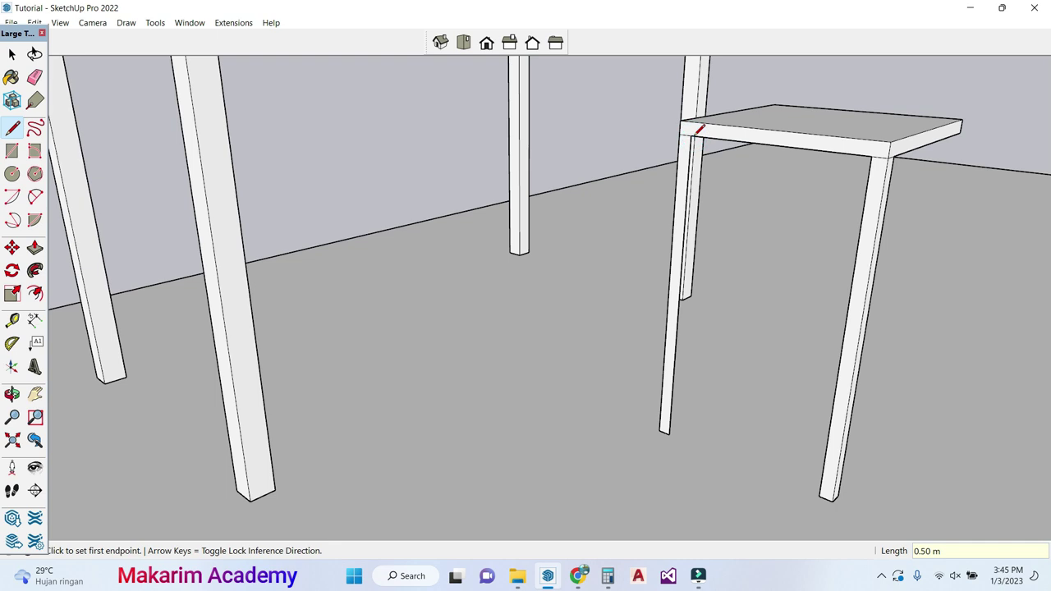
Step: Push/Pull the stool's second leg face inward under the seat to match the first leg's thickness
middle_drag(699, 129, 577, 383)
key(p)
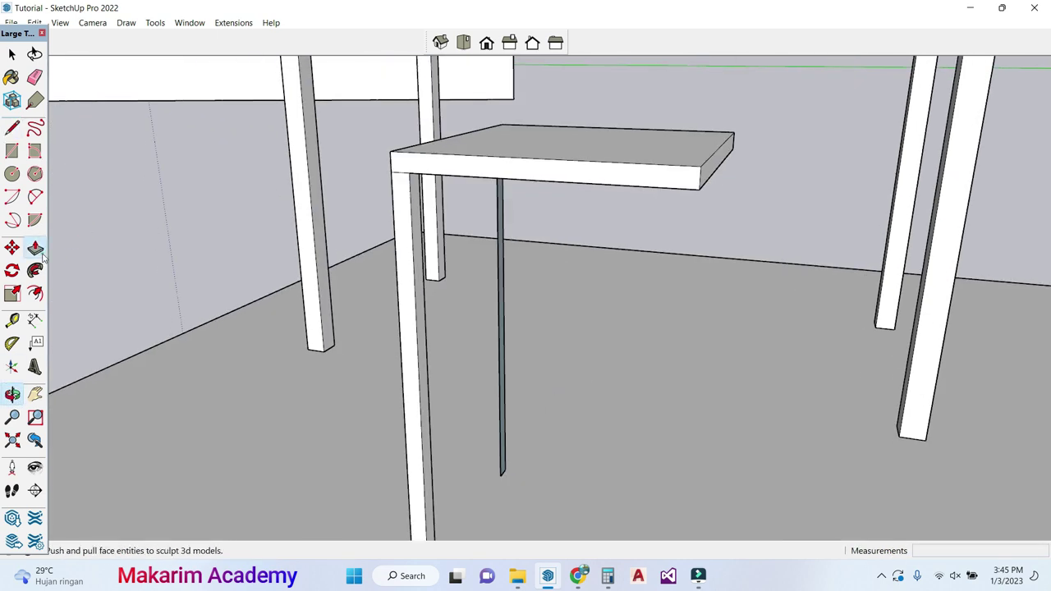
click(535, 288)
click(542, 285)
Step: Draw the stool's third leg face 0.02 m wide from a free lower seat corner down to the slab and back up
key(o)
drag(373, 368, 287, 481)
click(12, 128)
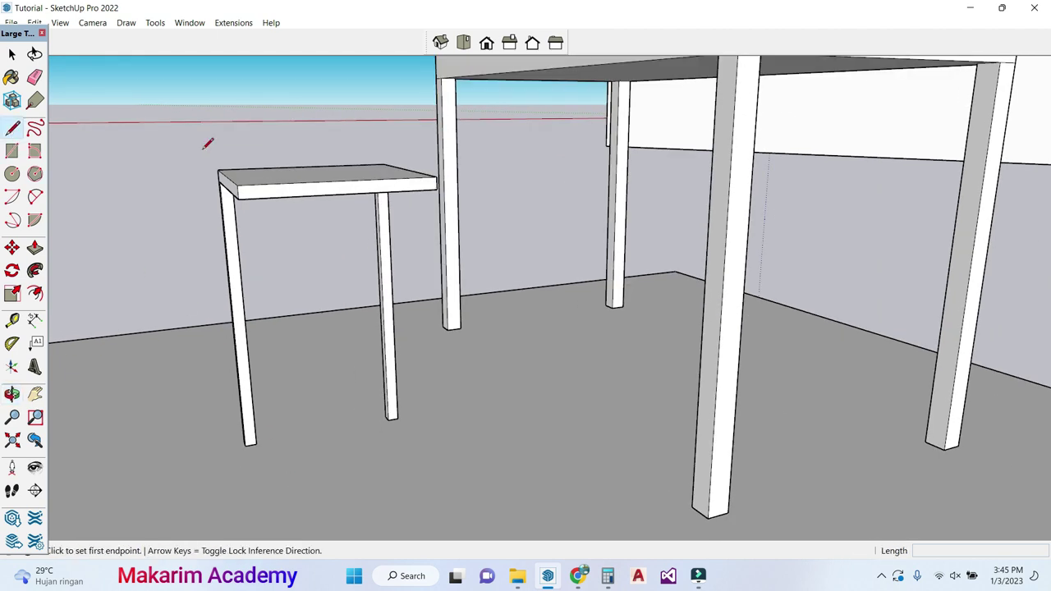
click(238, 198)
click(279, 510)
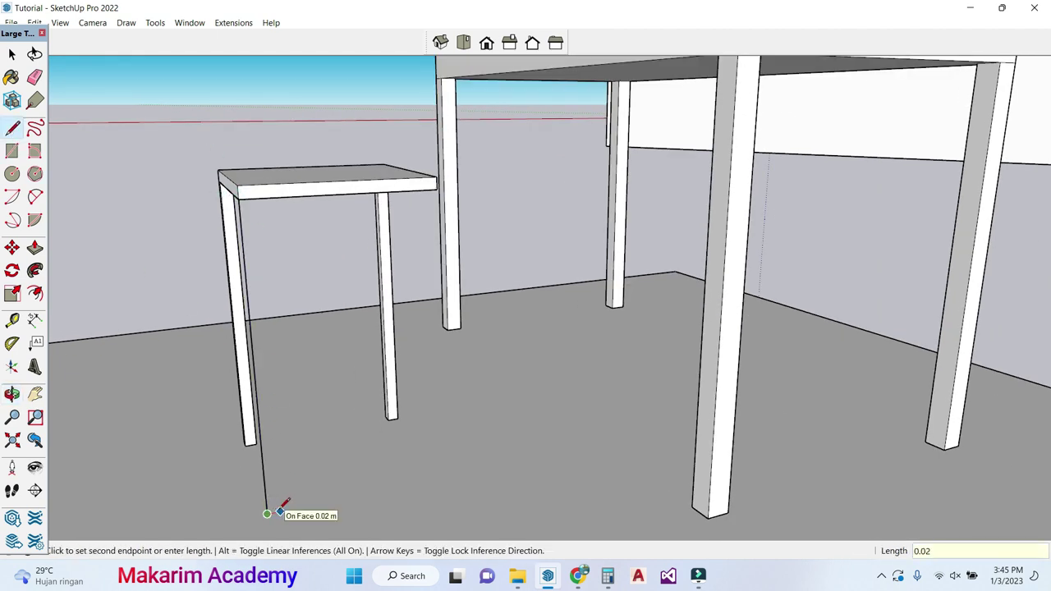
click(262, 200)
Step: Draw the stool's fourth leg face 0.02 m wide from the last free lower seat corner down to the slab and back up
click(436, 190)
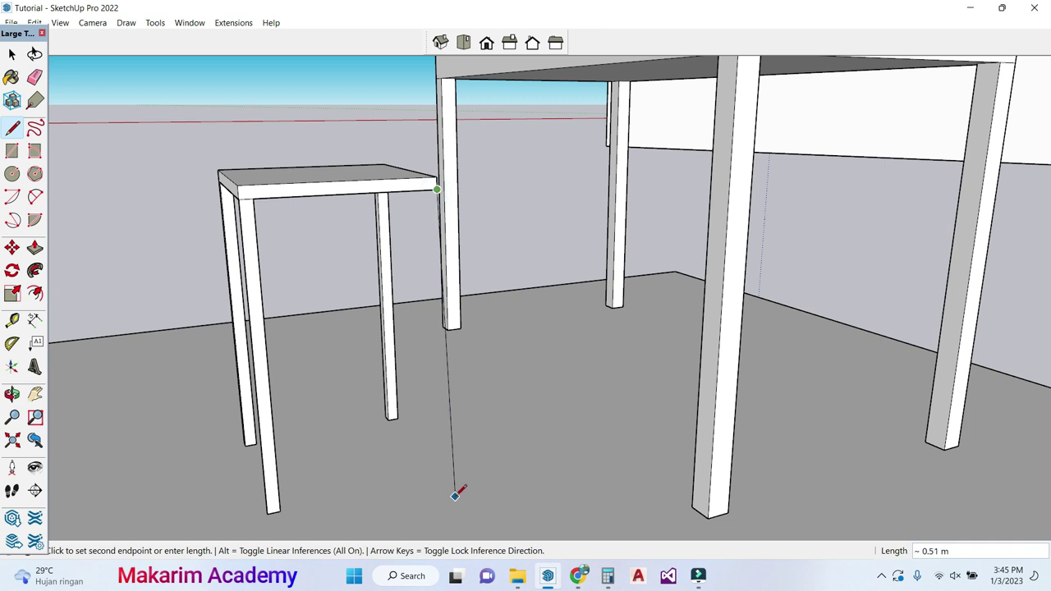
click(443, 475)
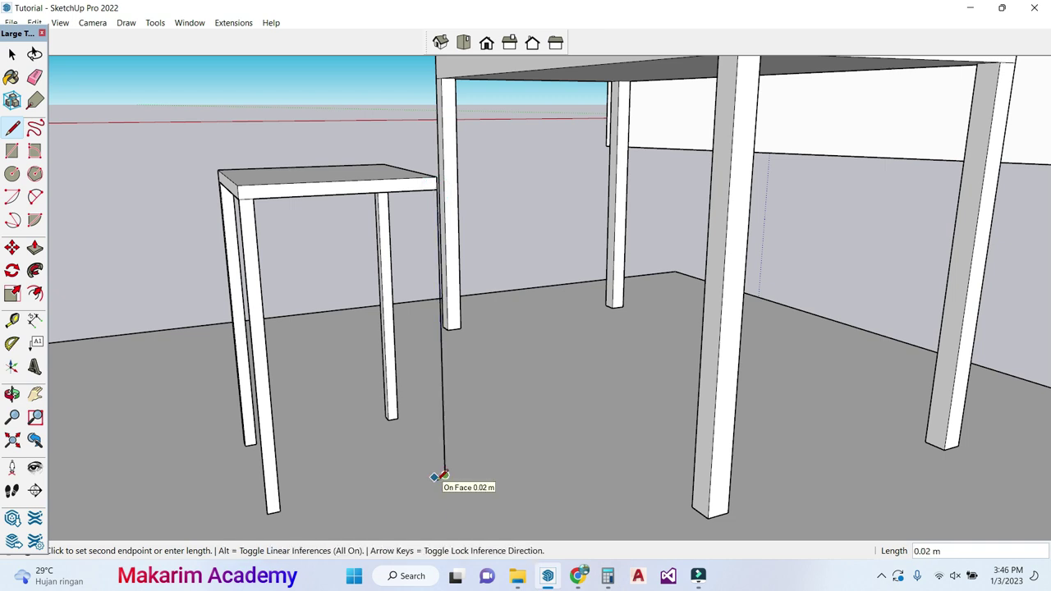
key(Return)
click(427, 191)
Step: Push/Pull the stool's remaining flat leg faces 0.02 m inward under the seat
click(13, 394)
drag(238, 365, 644, 393)
click(34, 247)
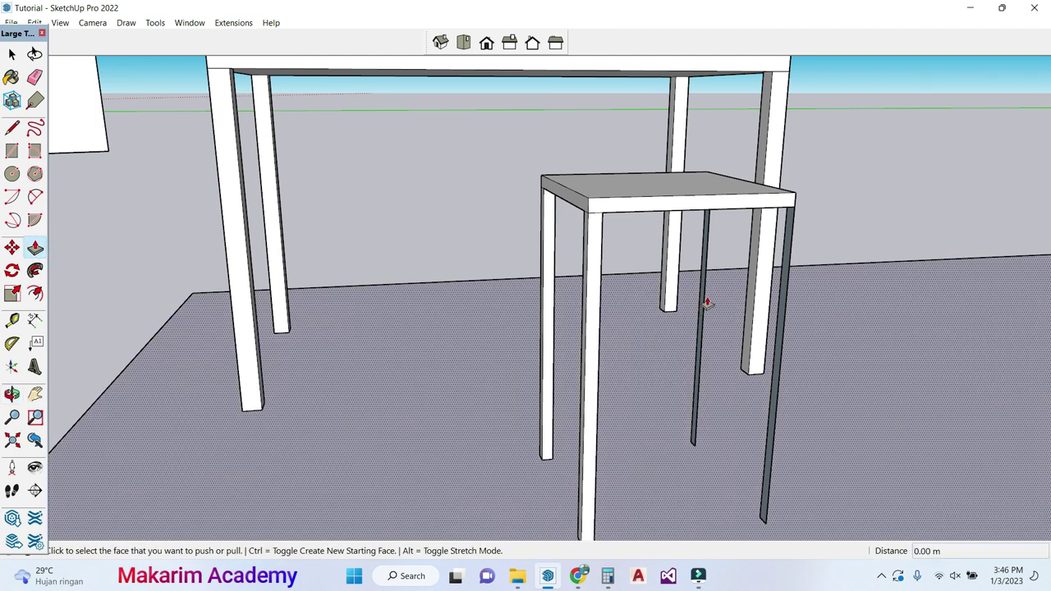
click(776, 315)
text(0.02)
key(Return)
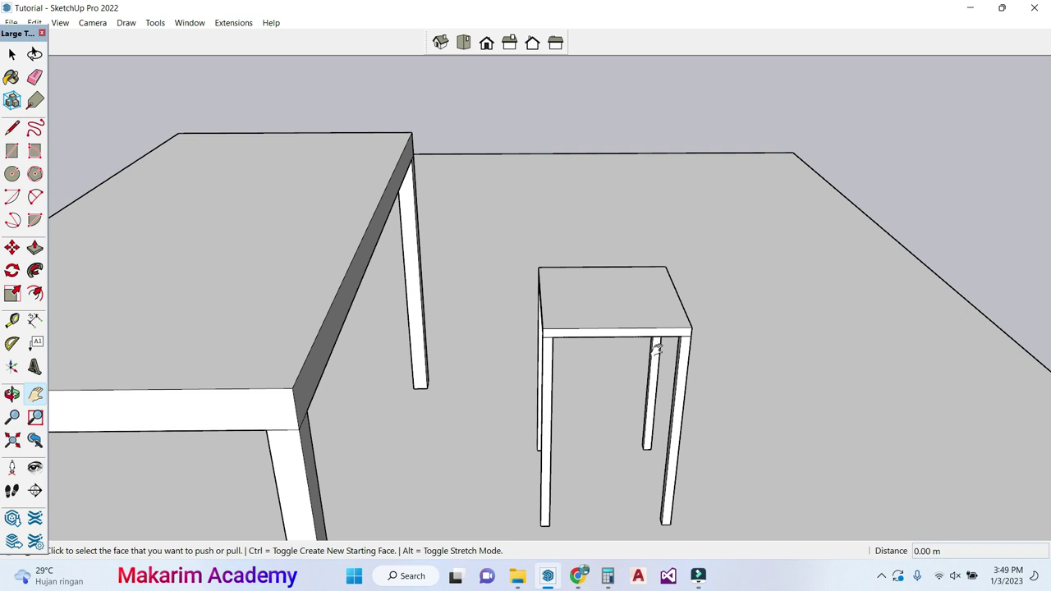
Step: Mark 0.04 m from the corners on two opposite seat edges and join the marks to split off a backrest strip
click(12, 127)
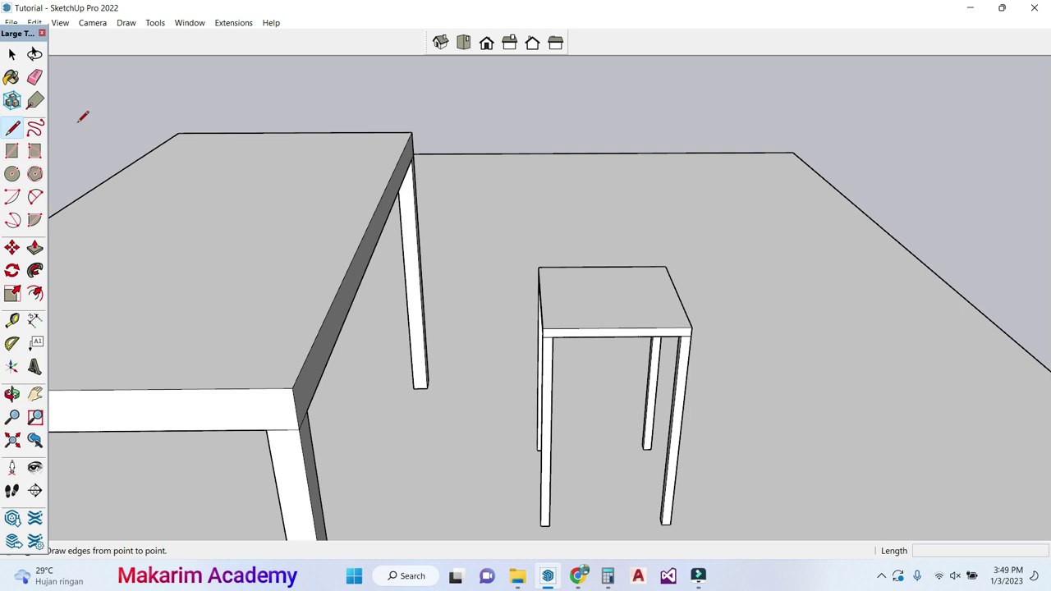
scroll(698, 322, up, 3)
click(685, 325)
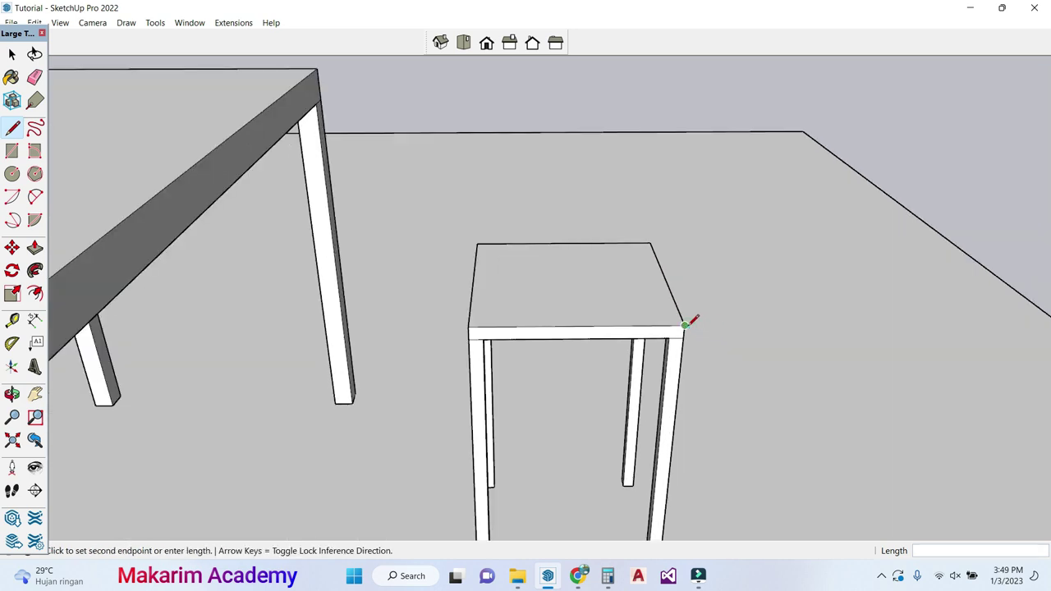
text(0.04)
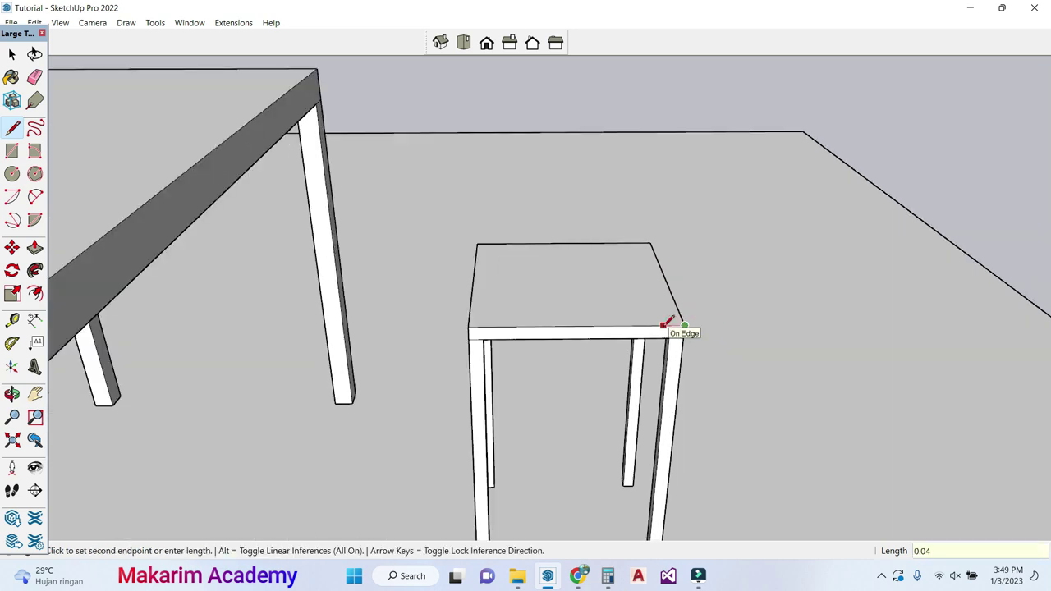
key(Return)
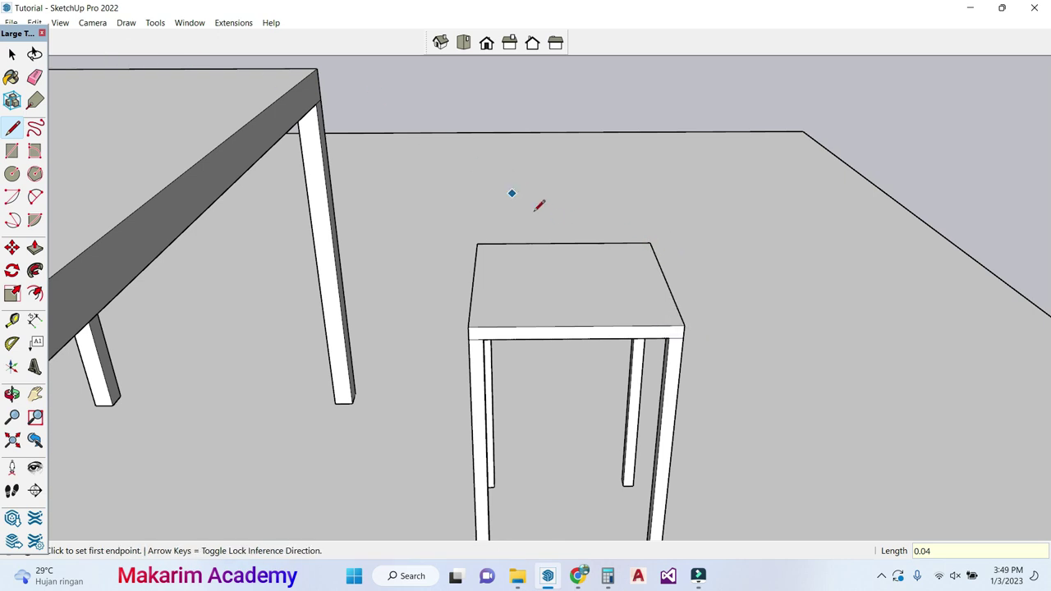
click(647, 244)
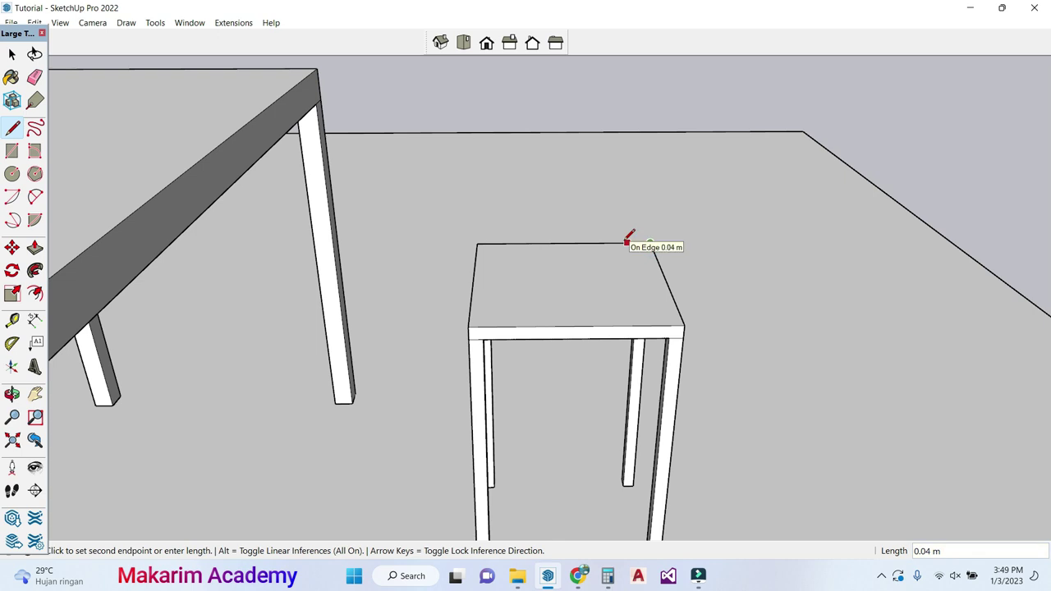
text(0.04)
key(Return)
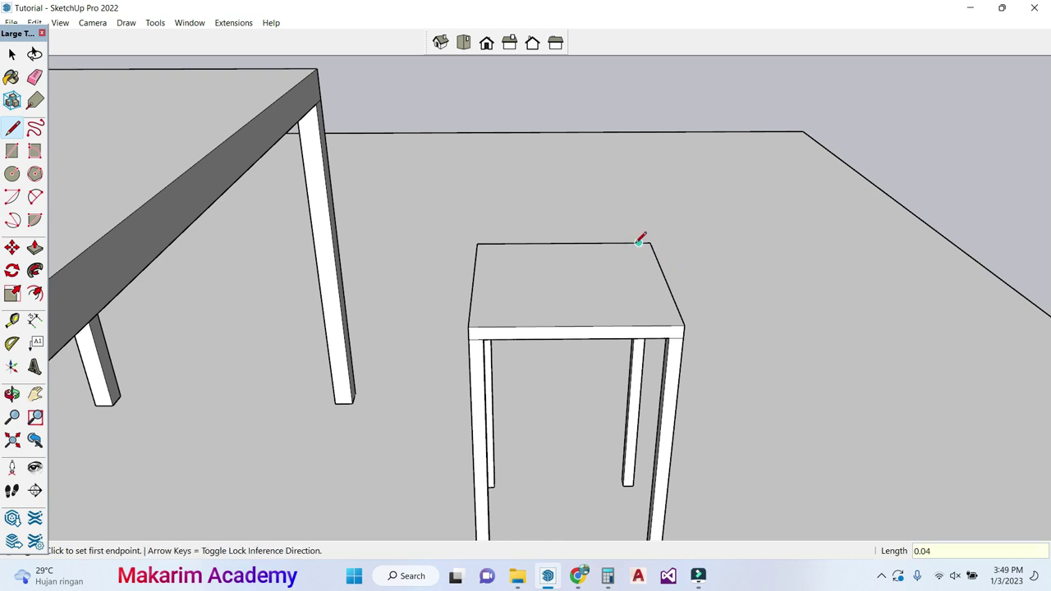
click(627, 243)
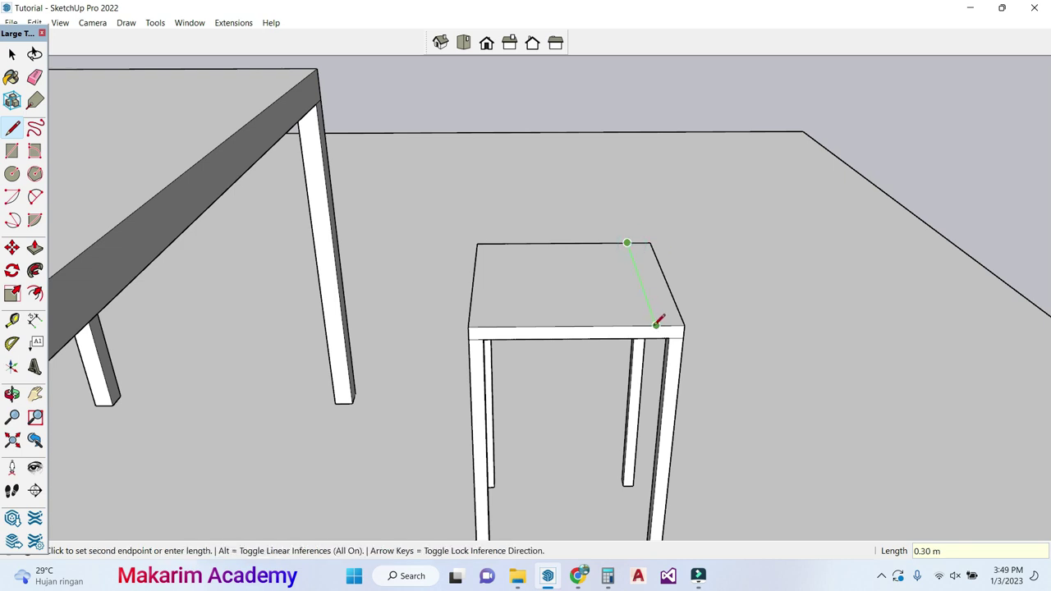
click(657, 326)
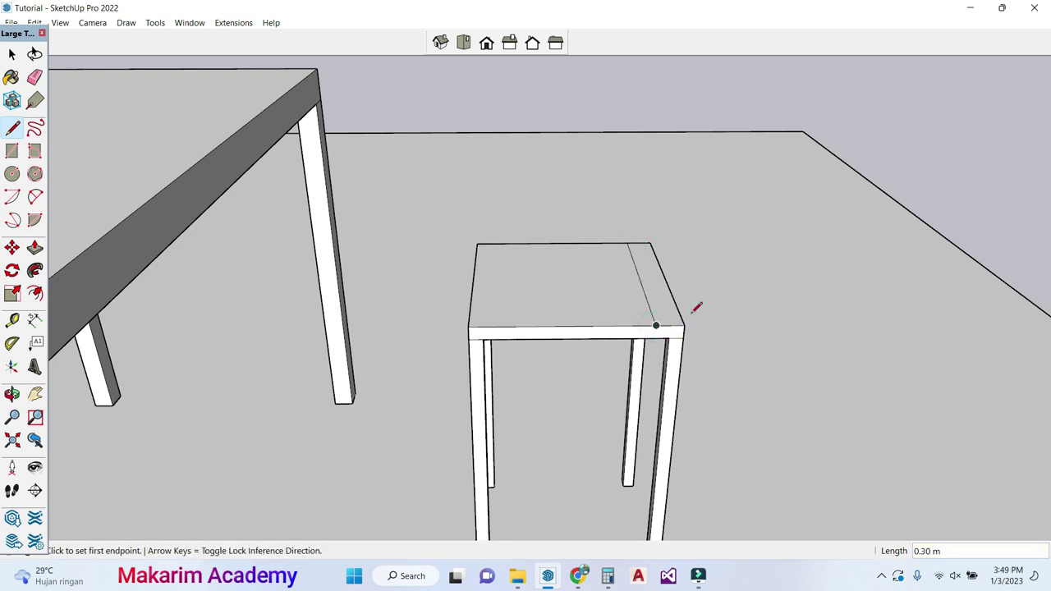
Step: Push/Pull the narrow strip on the seat upward 0.5 m to form the backrest
key(p)
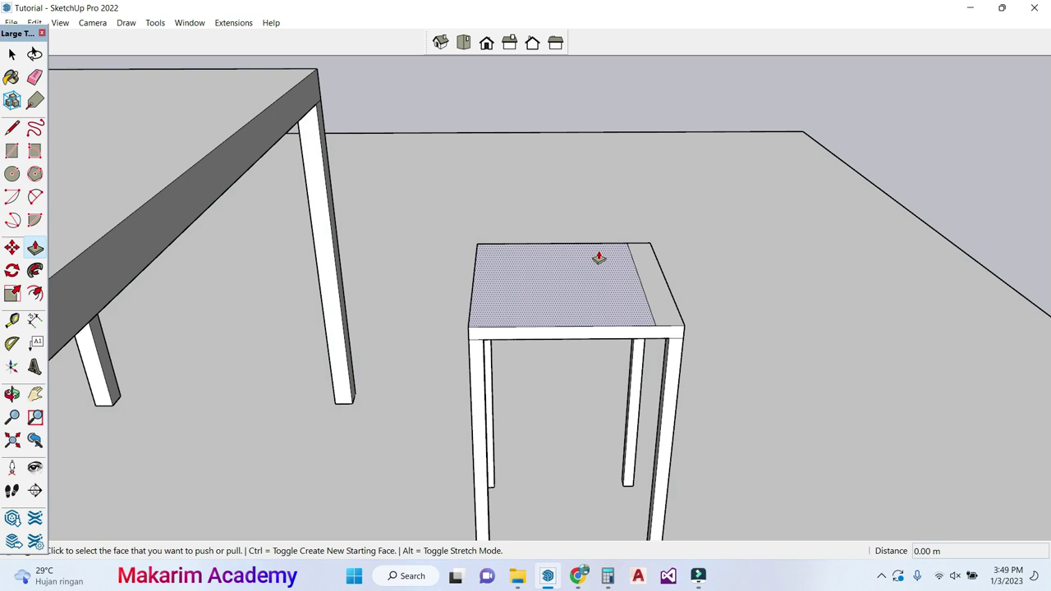
click(654, 266)
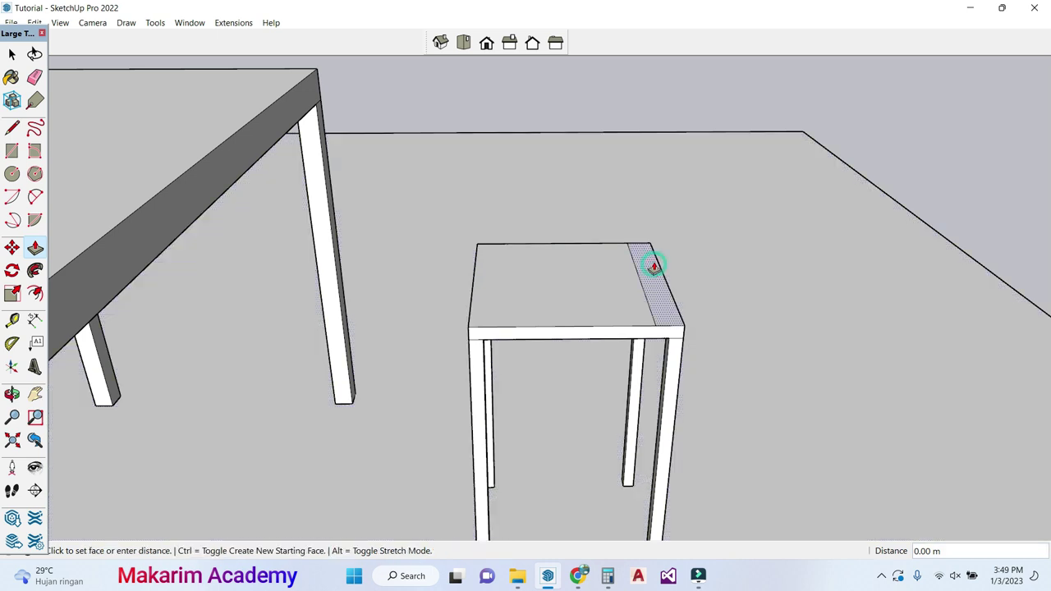
text(0.)
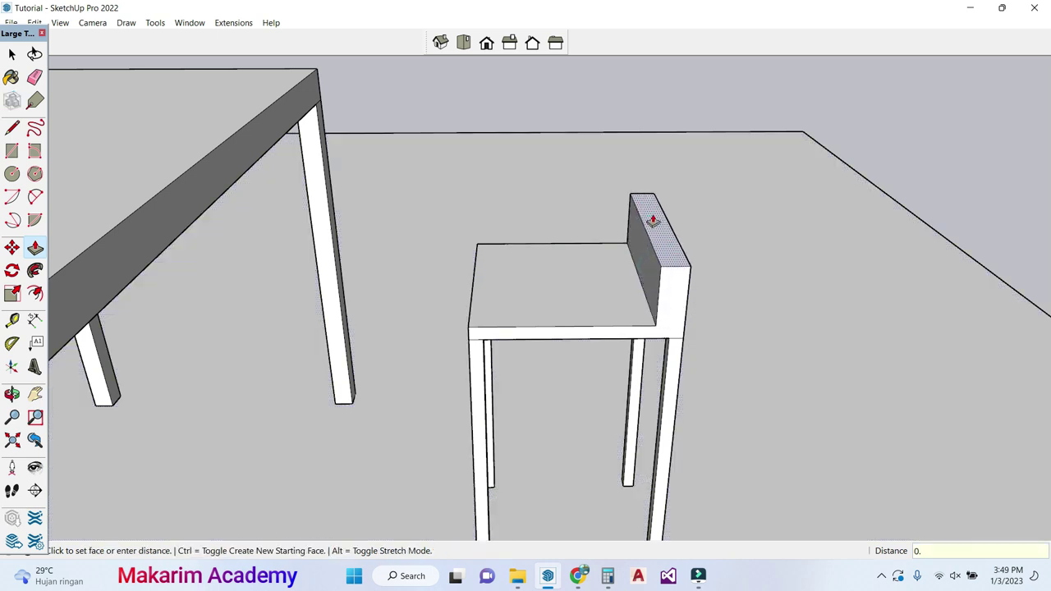
text(5)
key(Return)
middle_drag(652, 218, 658, 116)
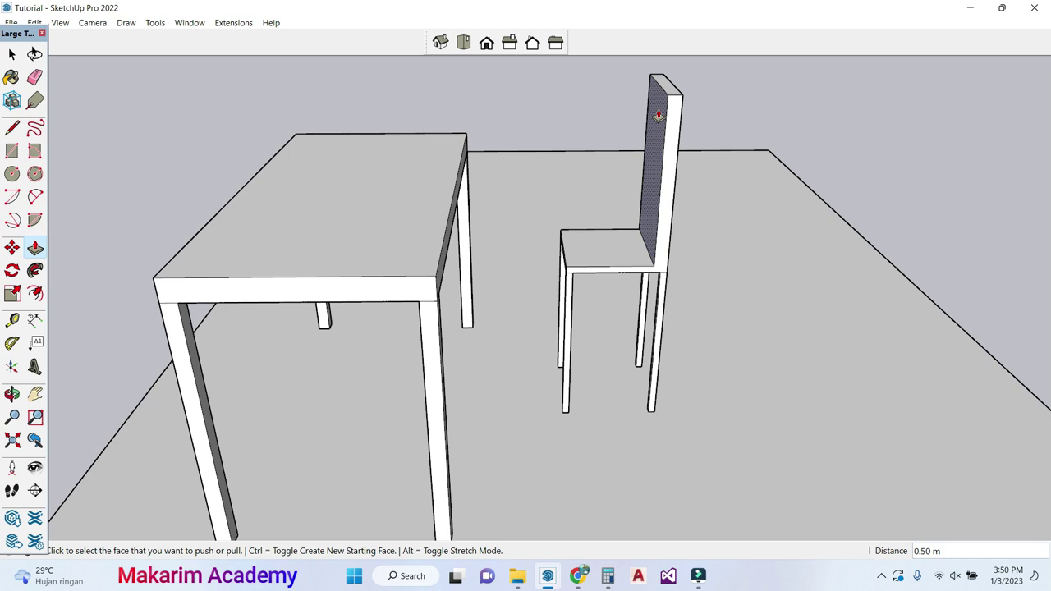
Step: Draw an armrest post face 0.15 m high and 0.02 m wide on the front corner of the seat
click(13, 128)
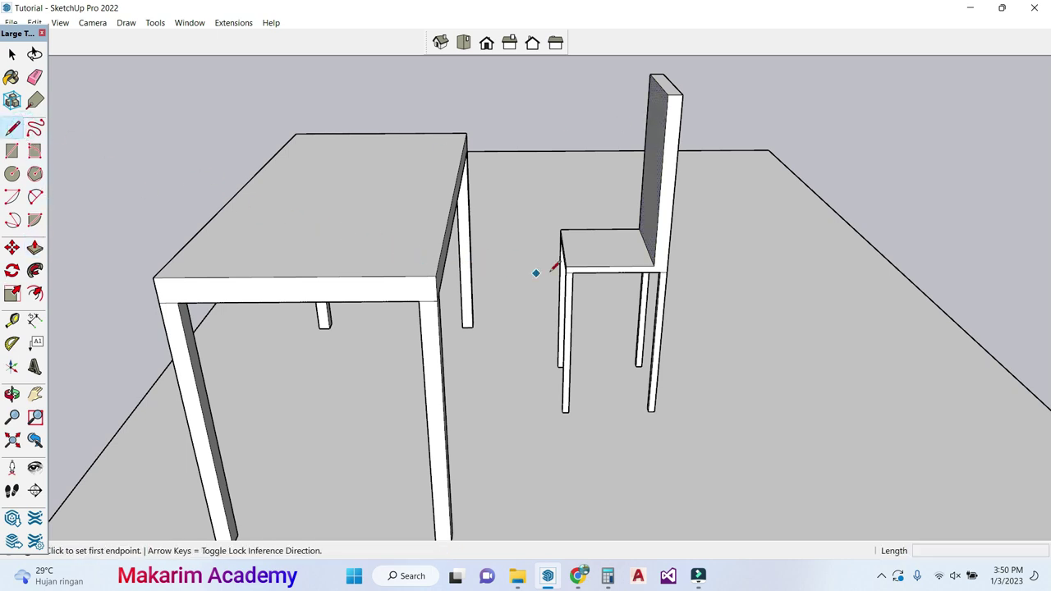
scroll(553, 268, up, 6)
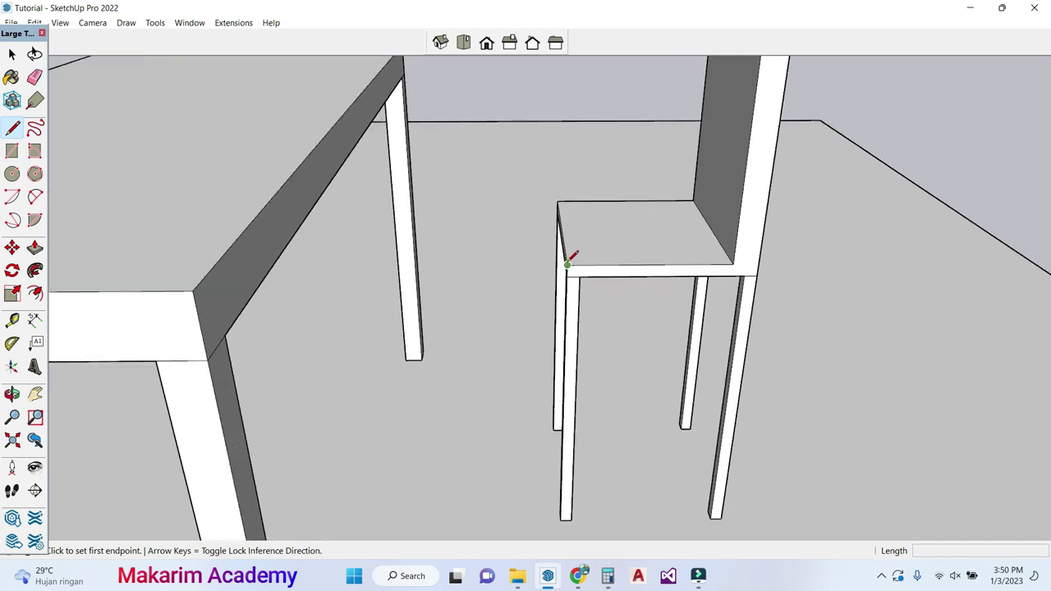
click(567, 264)
text(0.15)
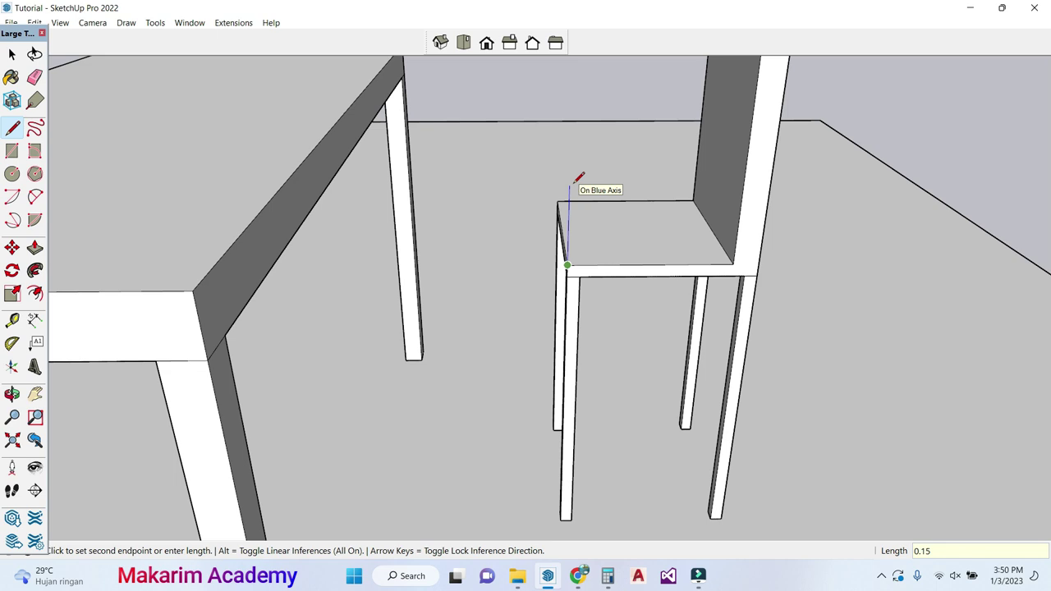
key(Return)
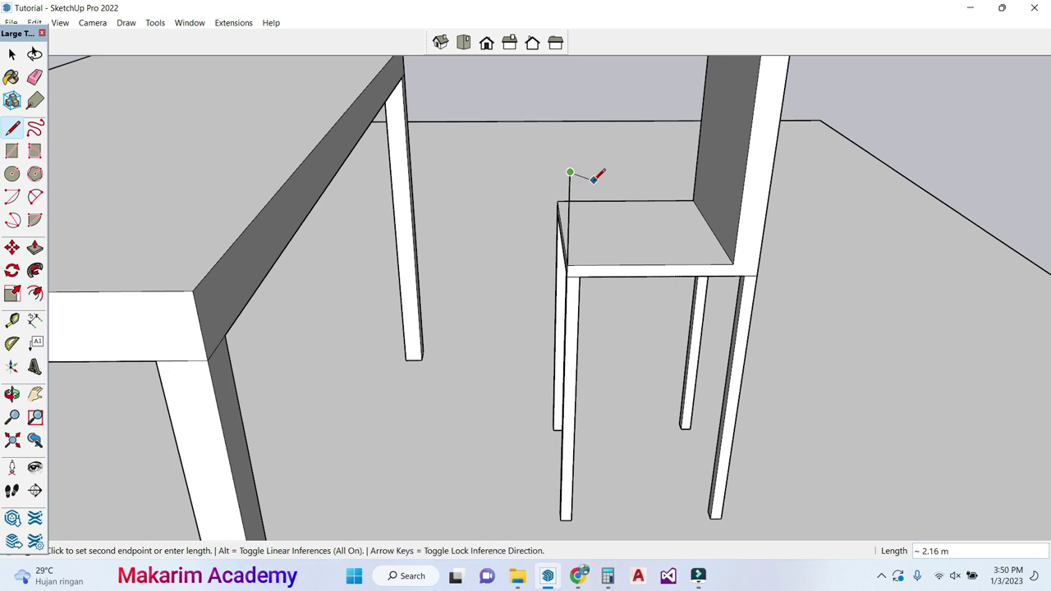
text(0.02)
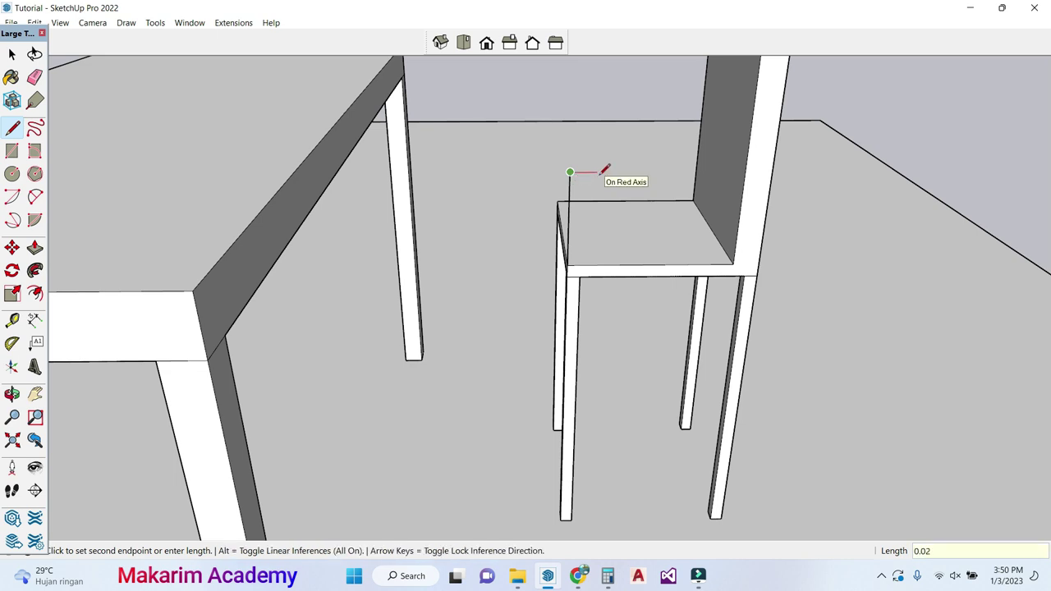
key(Return)
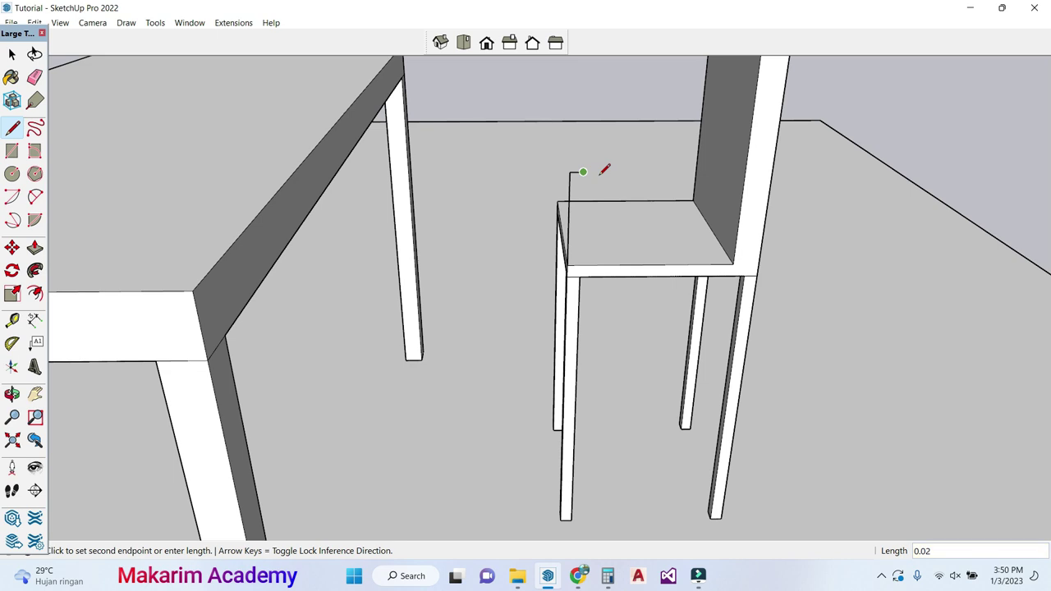
click(586, 260)
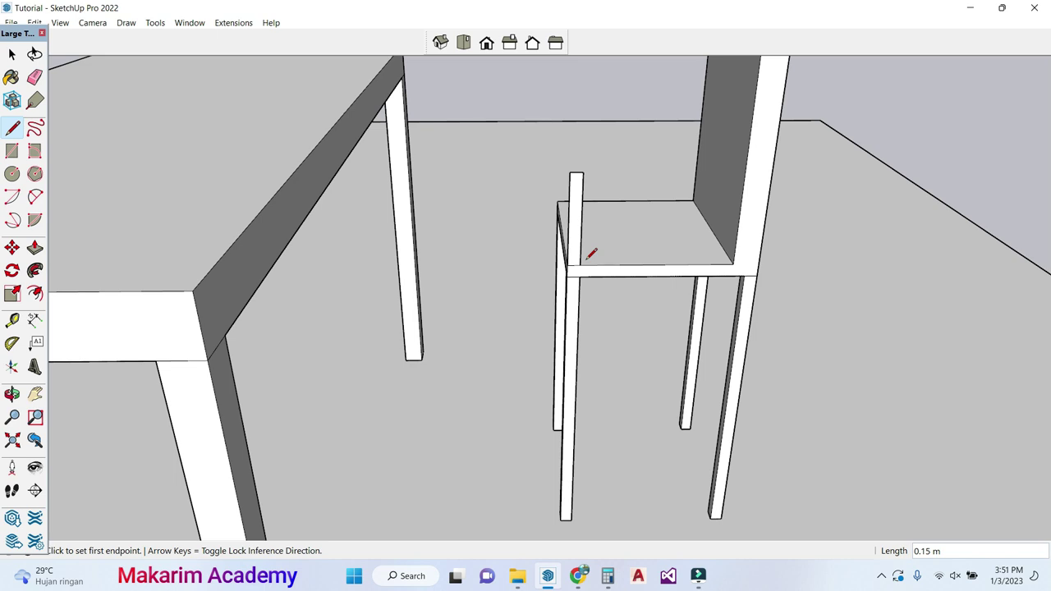
Step: Draw the armrest's top edge from the post to the backrest and a parallel line 0.02 m below it
click(583, 172)
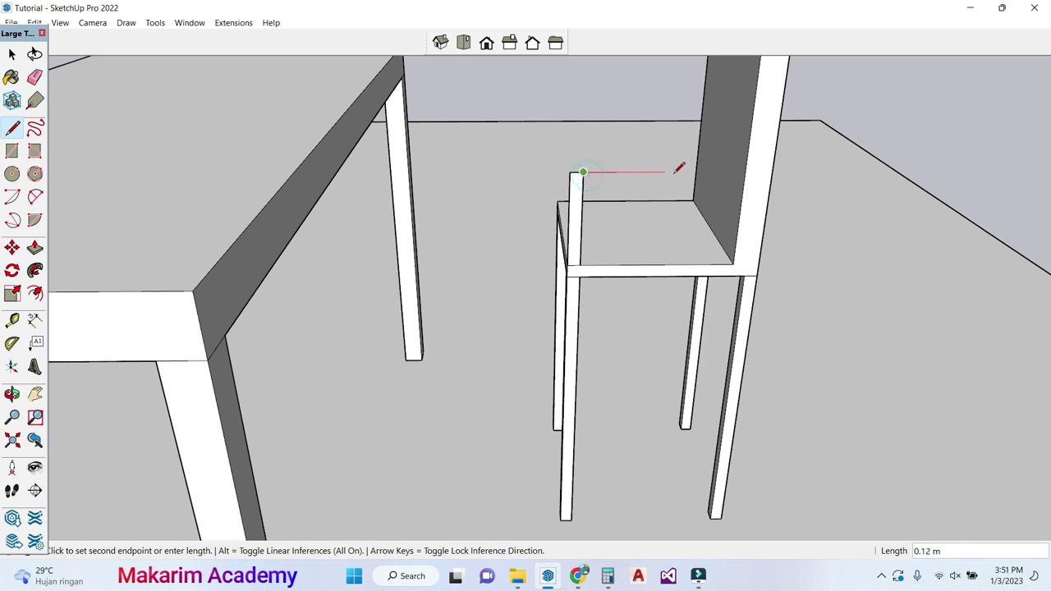
click(743, 172)
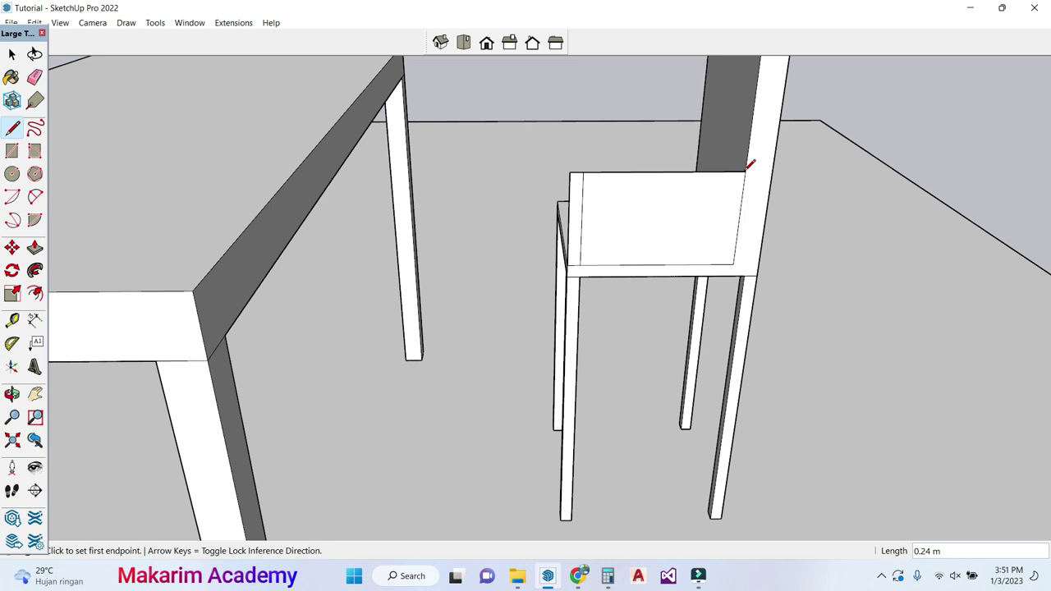
scroll(749, 165, up, 3)
click(745, 174)
text(0.02)
key(Return)
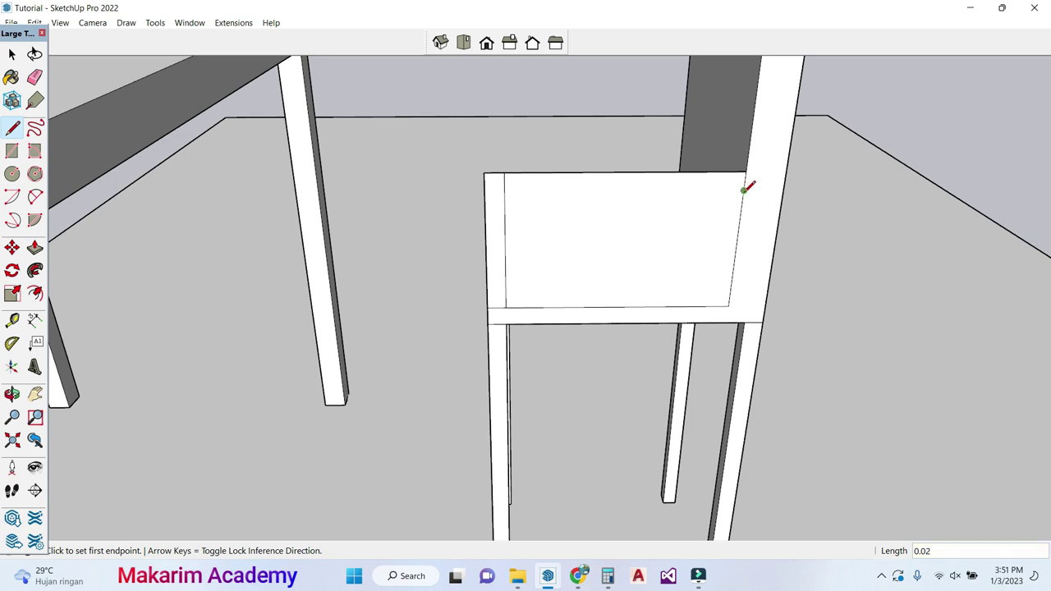
click(744, 190)
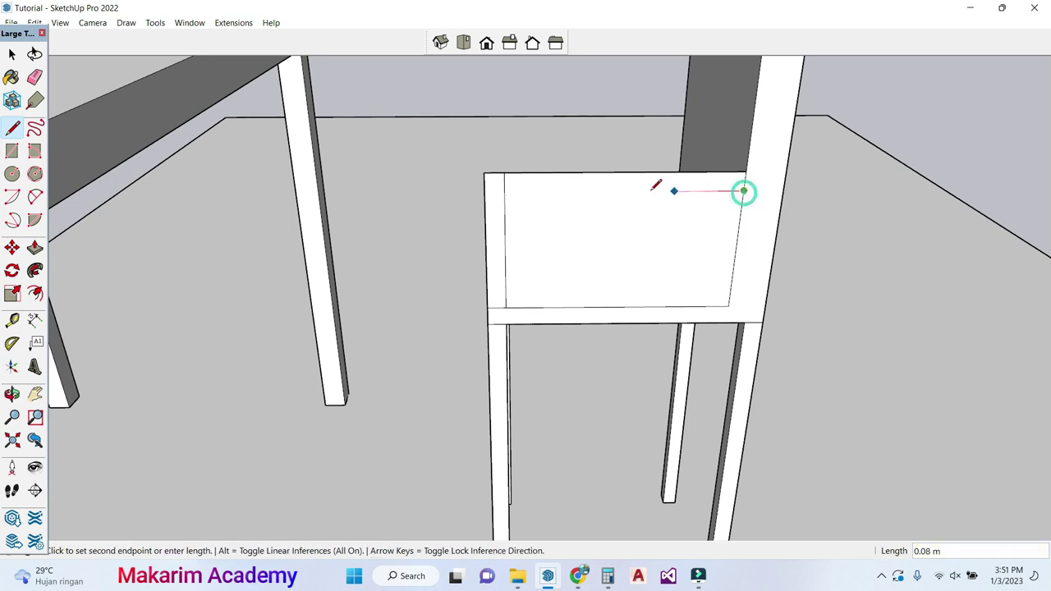
click(512, 189)
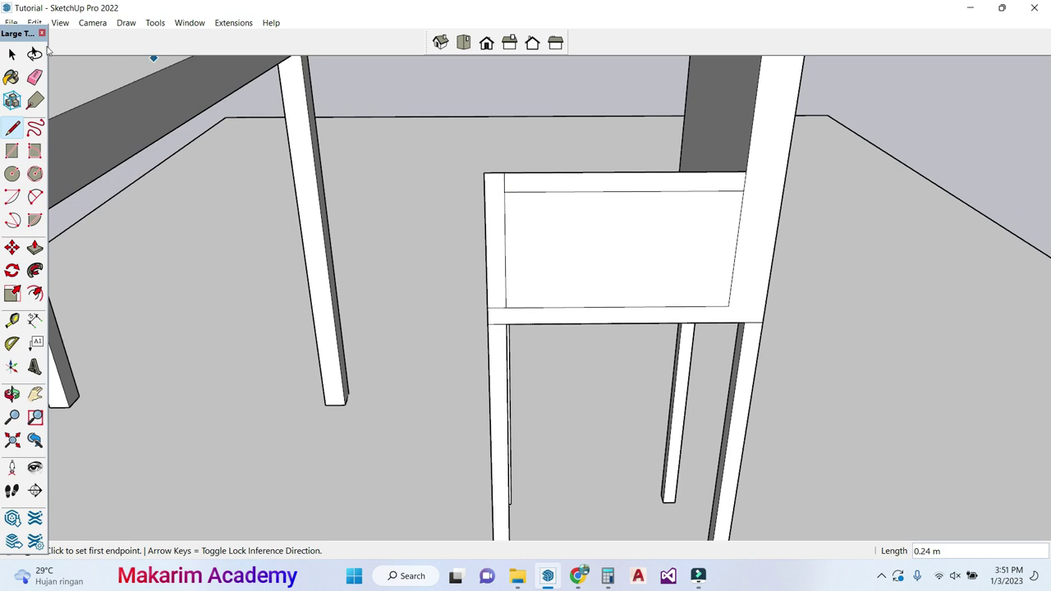
Step: Delete the inner face enclosed by the armrest post, rail, seat and backrest
click(12, 54)
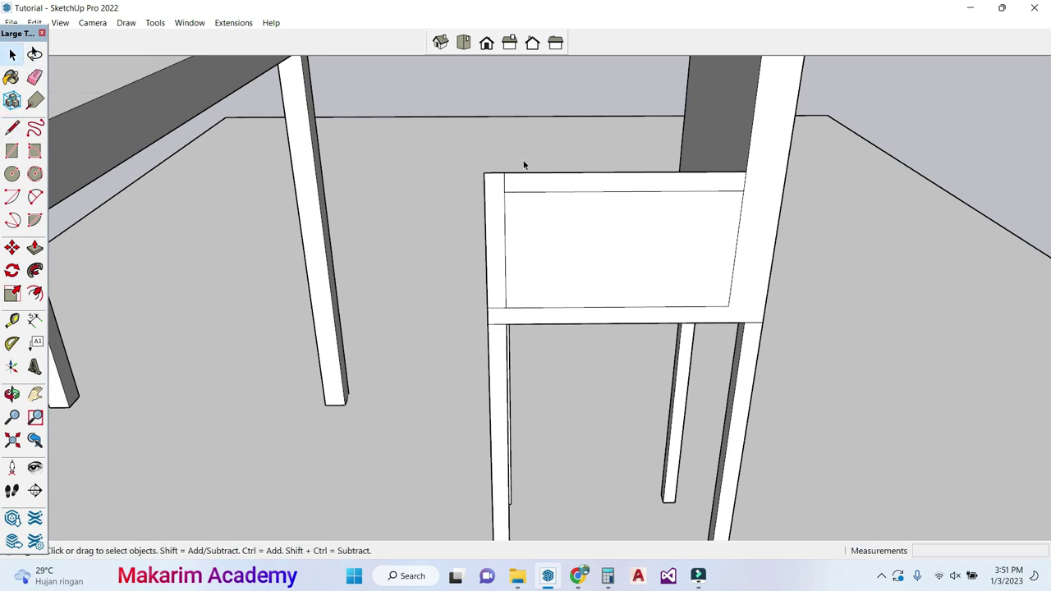
click(635, 236)
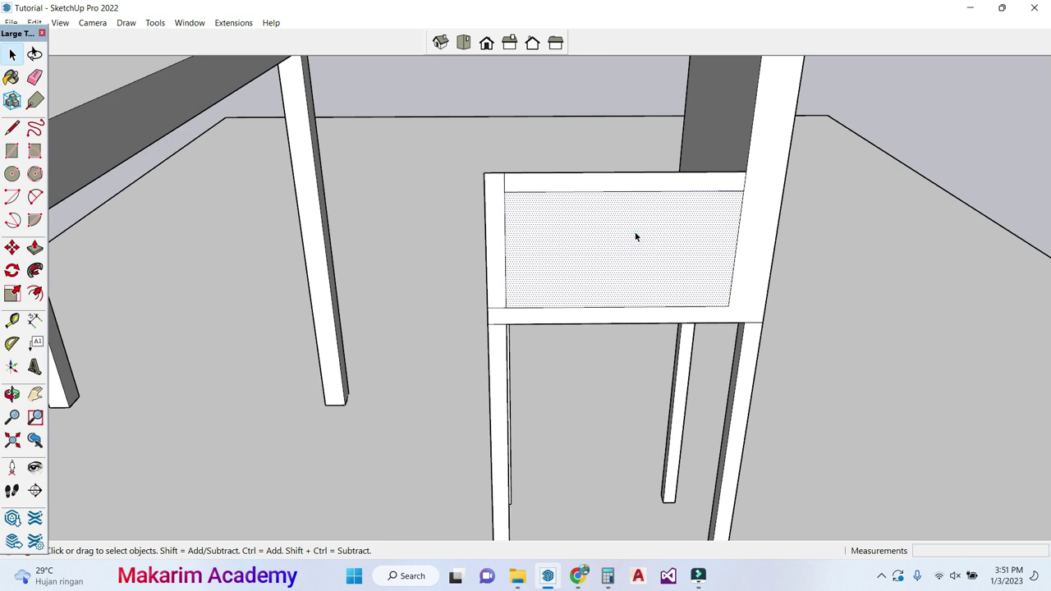
key(Delete)
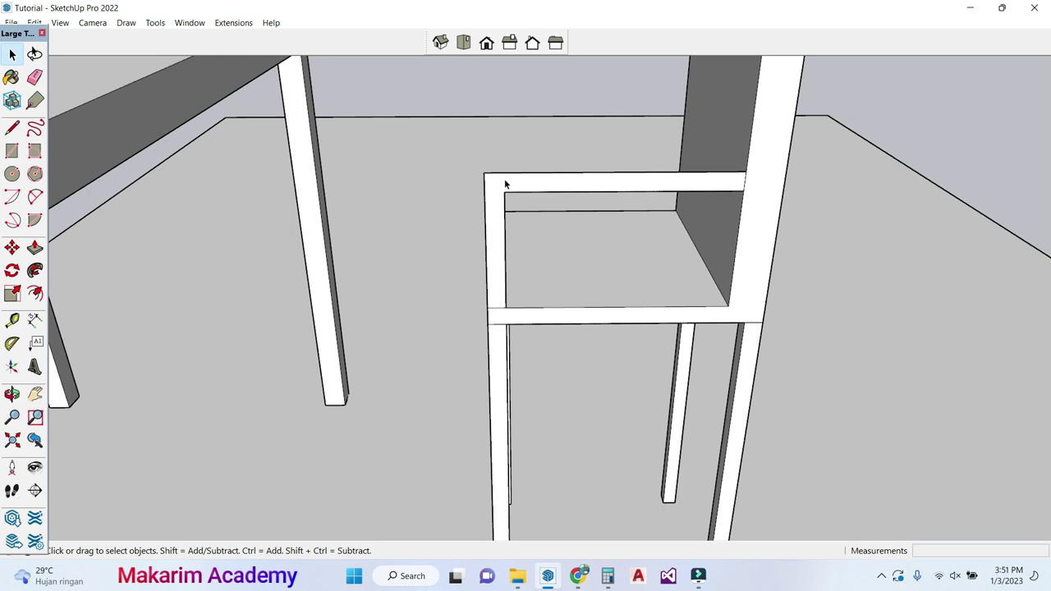
Step: Push/Pull the armrest frame face 0.02 m inward over the seat
click(11, 394)
drag(496, 211, 723, 247)
drag(580, 228, 318, 157)
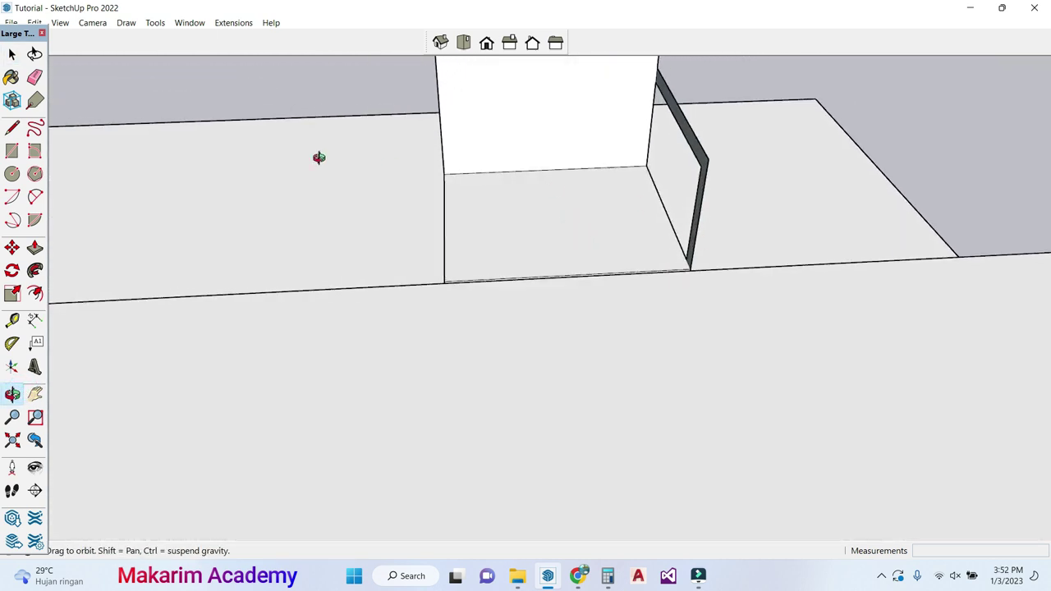
click(34, 247)
click(679, 114)
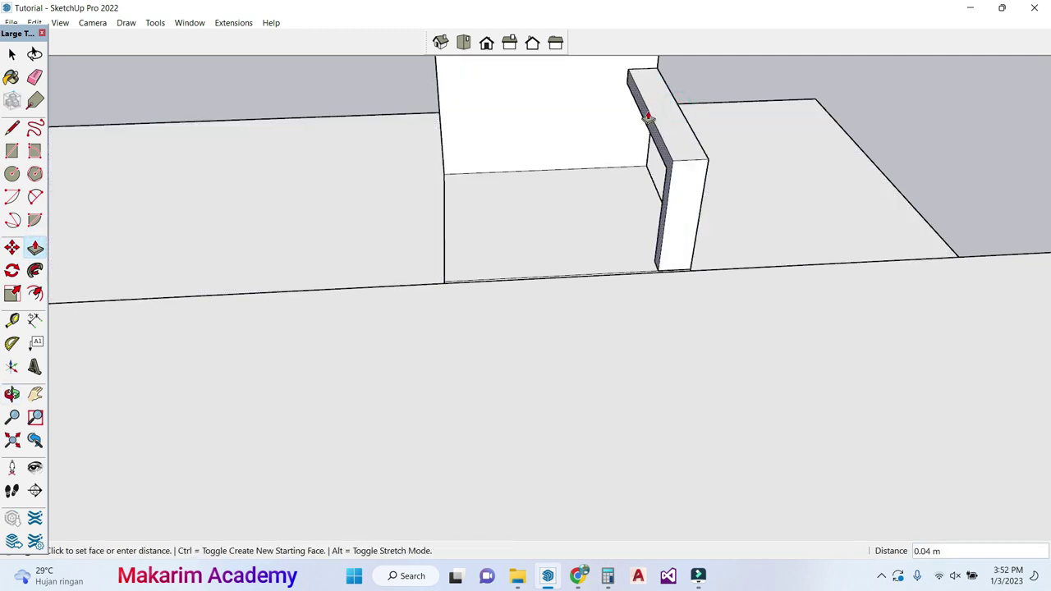
text(0.02)
key(Return)
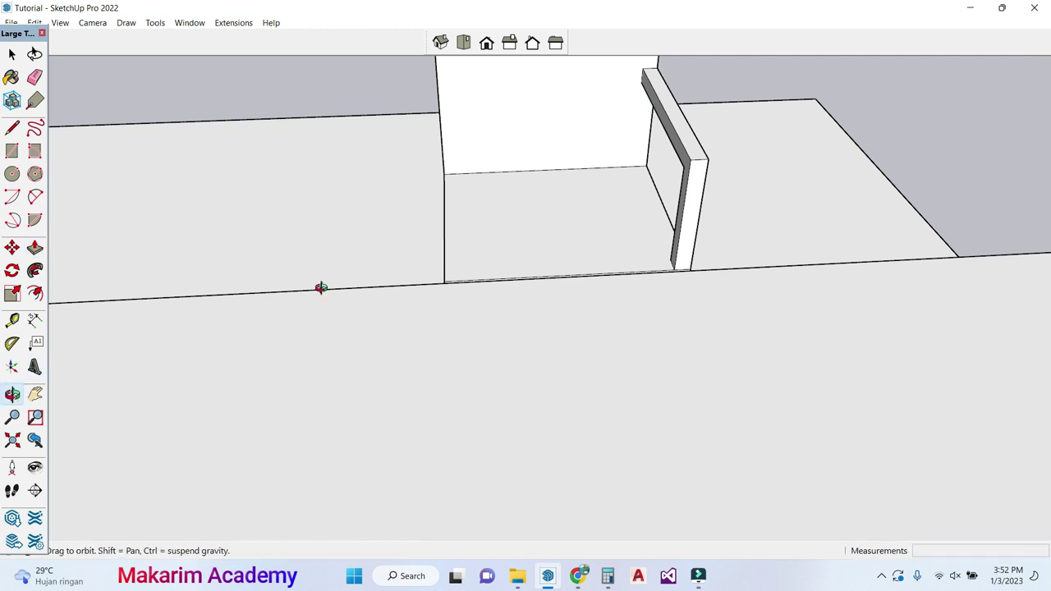
Step: Draw the second armrest's post face on the opposite front corner of the seat
middle_drag(321, 287, 796, 244)
key(l)
click(500, 338)
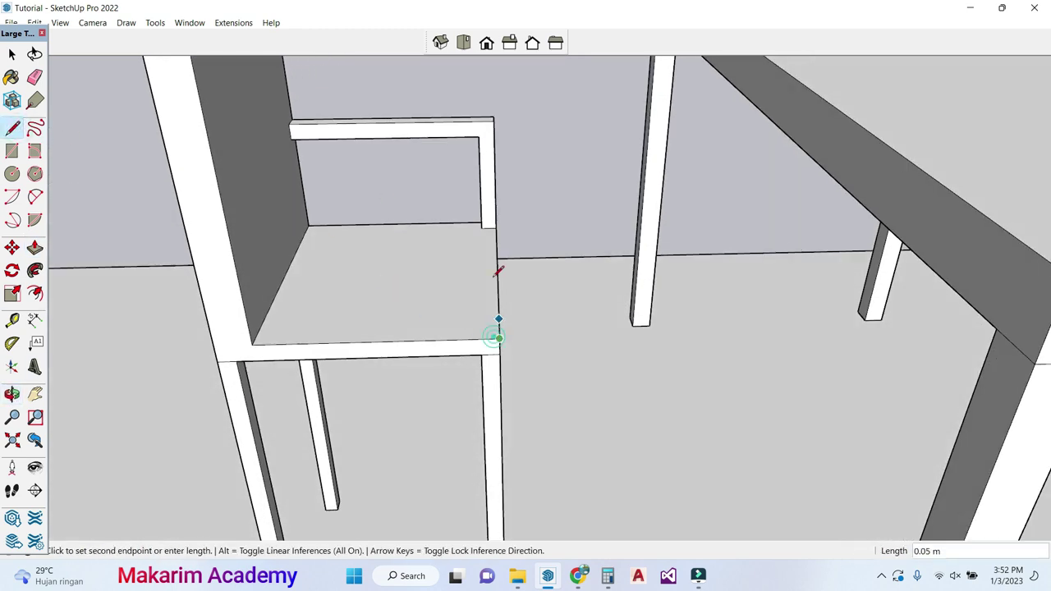
click(489, 188)
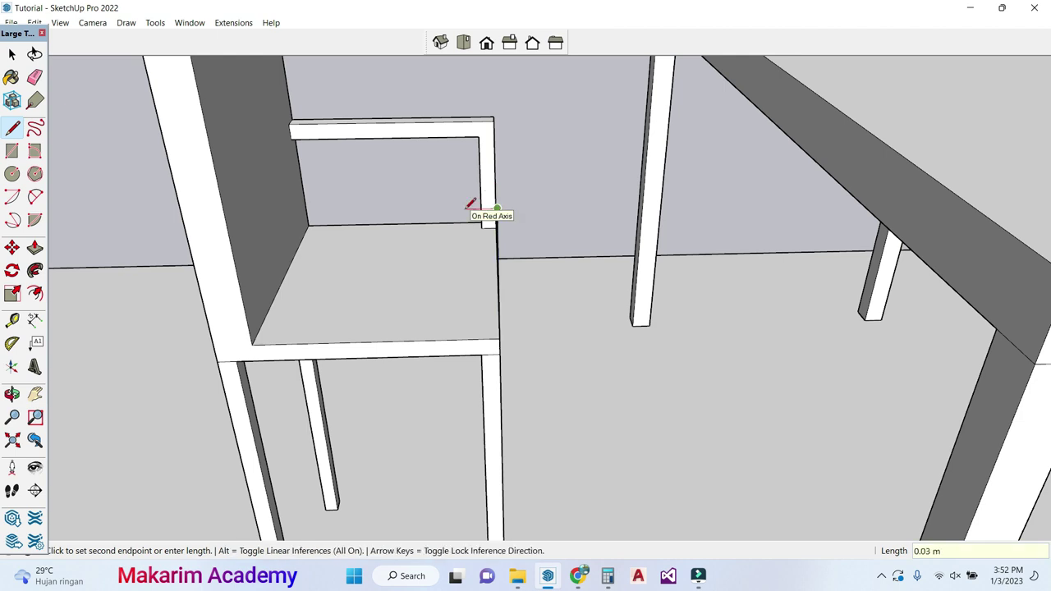
click(478, 210)
click(490, 333)
click(480, 210)
Step: Draw the second armrest's top edge, about 0.24 m long, from the post to the backrest and a parallel line 0.02 m below it
click(223, 212)
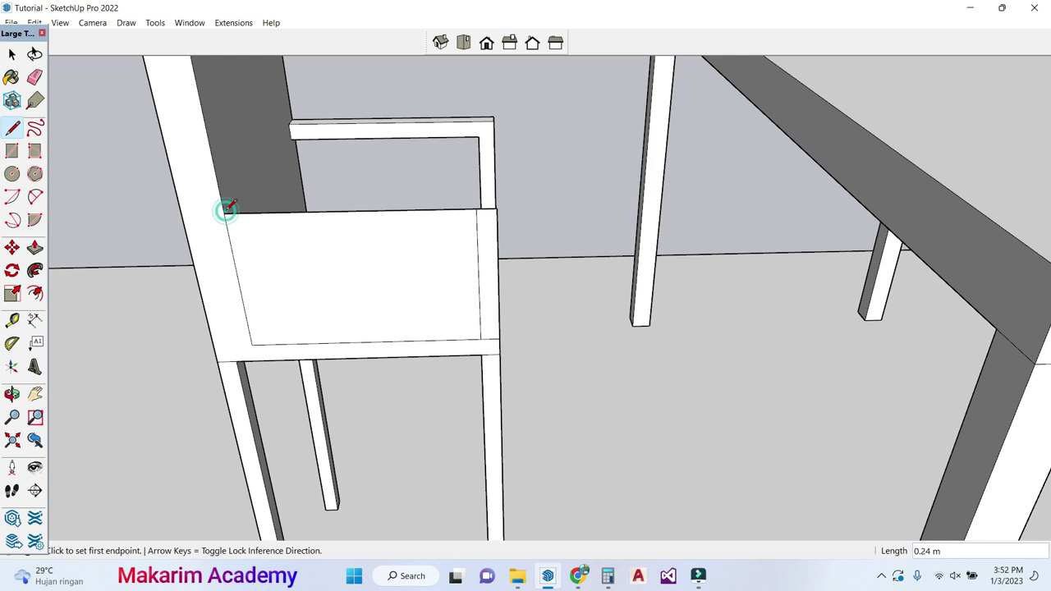
click(224, 213)
key(Escape)
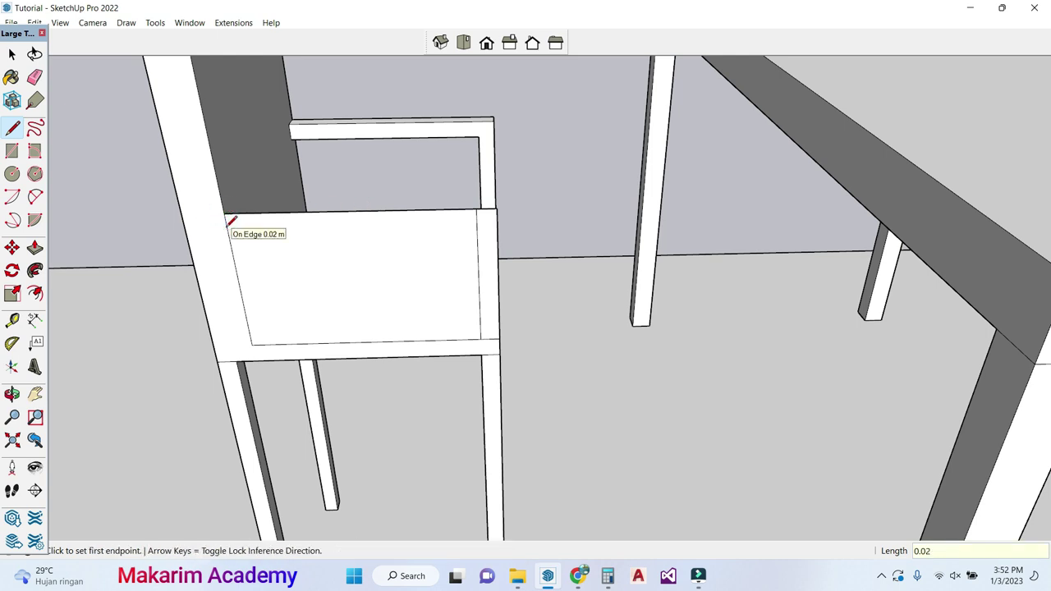
click(227, 232)
click(478, 227)
Step: Delete the inner face enclosed by the second armrest's post, rail, seat and backrest
key(space)
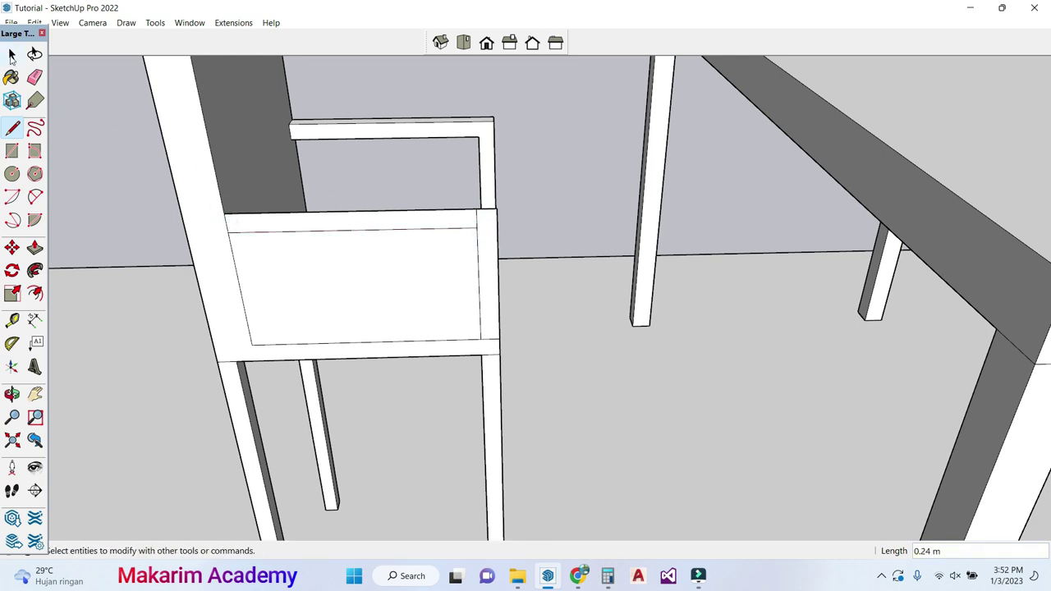
click(288, 252)
key(Delete)
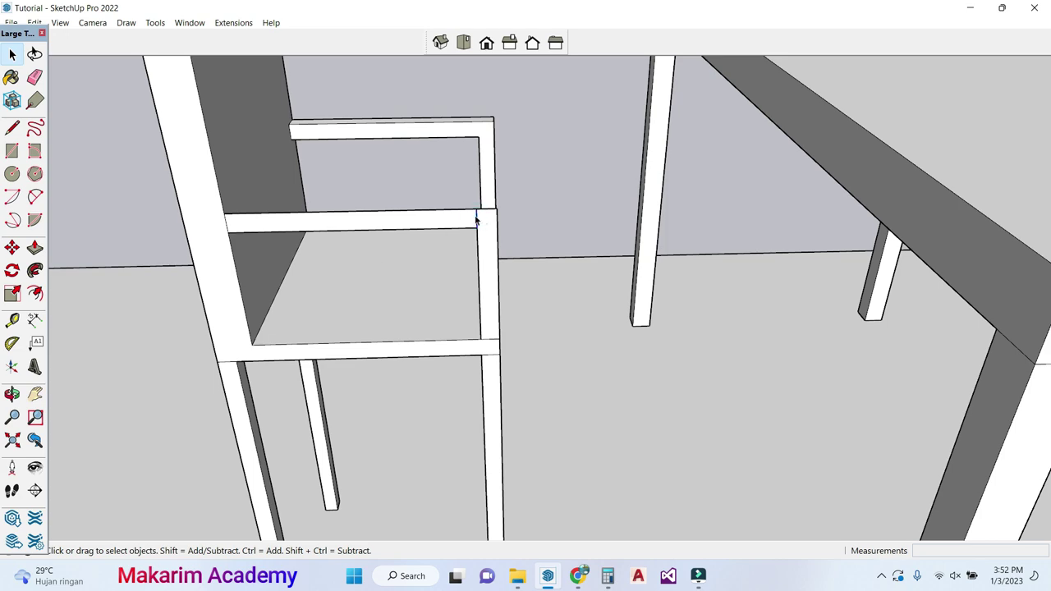
Step: Push/Pull the second armrest frame face 0.02 m inward over the seat
middle_drag(476, 219, 410, 164)
key(p)
click(365, 76)
text(0.02)
key(Return)
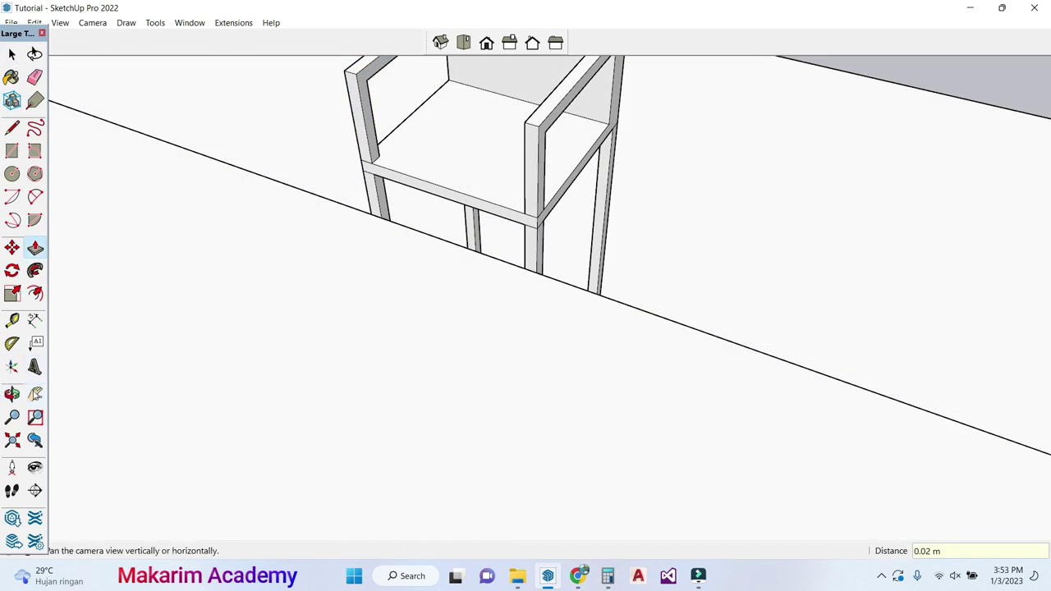
click(35, 394)
drag(477, 156, 441, 298)
scroll(442, 300, down, 4)
middle_drag(289, 293, 252, 296)
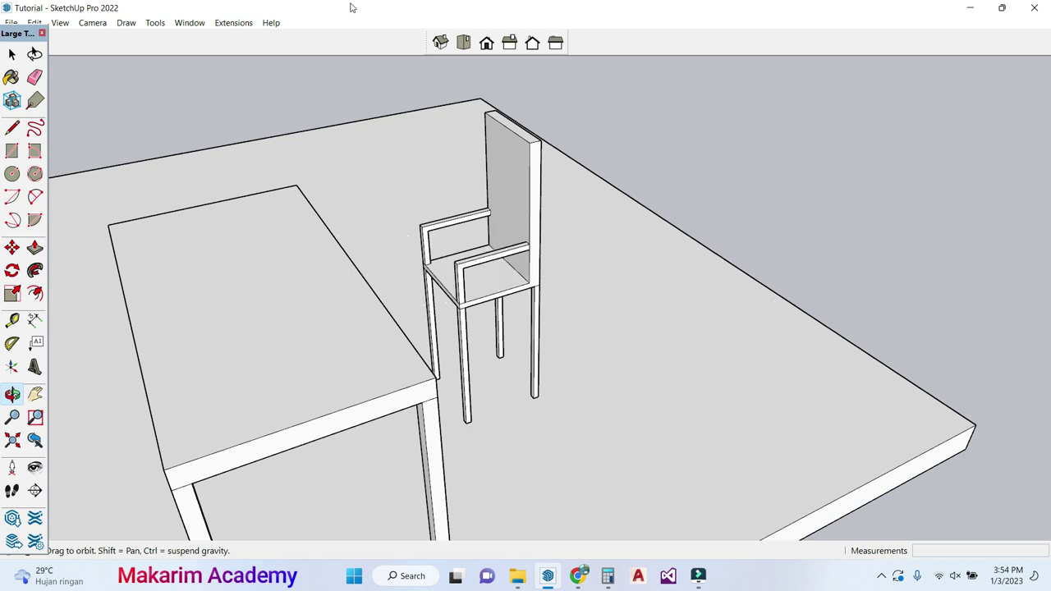
Step: Show the materials browser and choose the Wood Floor material from the Wood collection
click(199, 25)
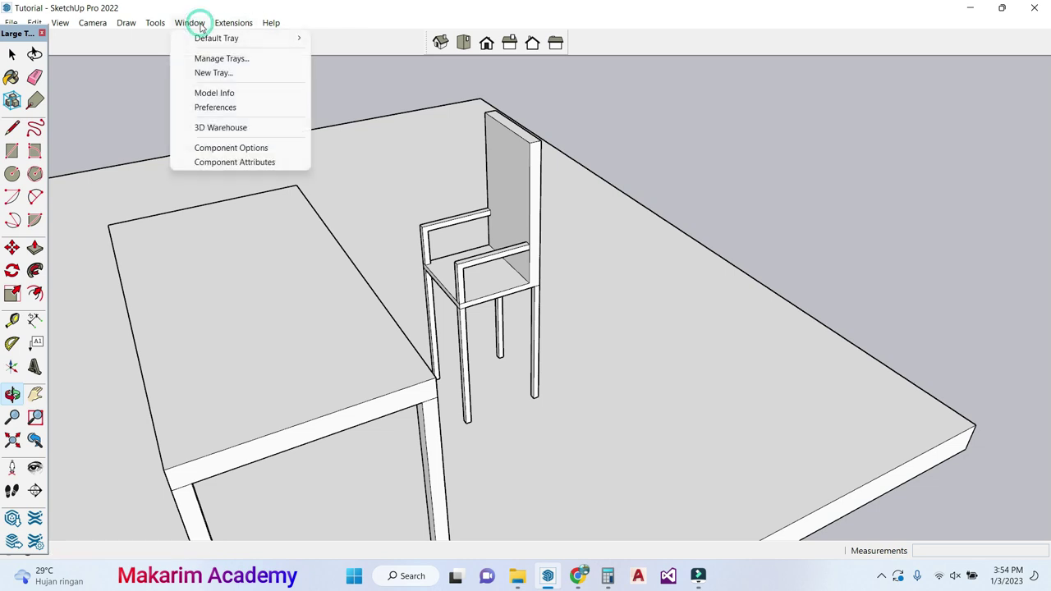
mouse_move(207, 38)
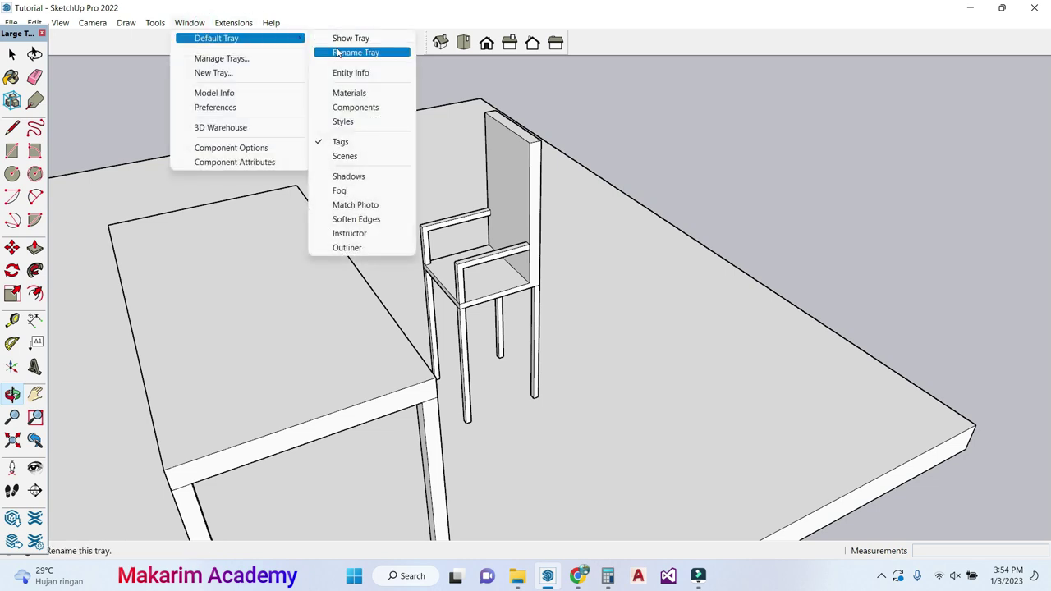
click(348, 100)
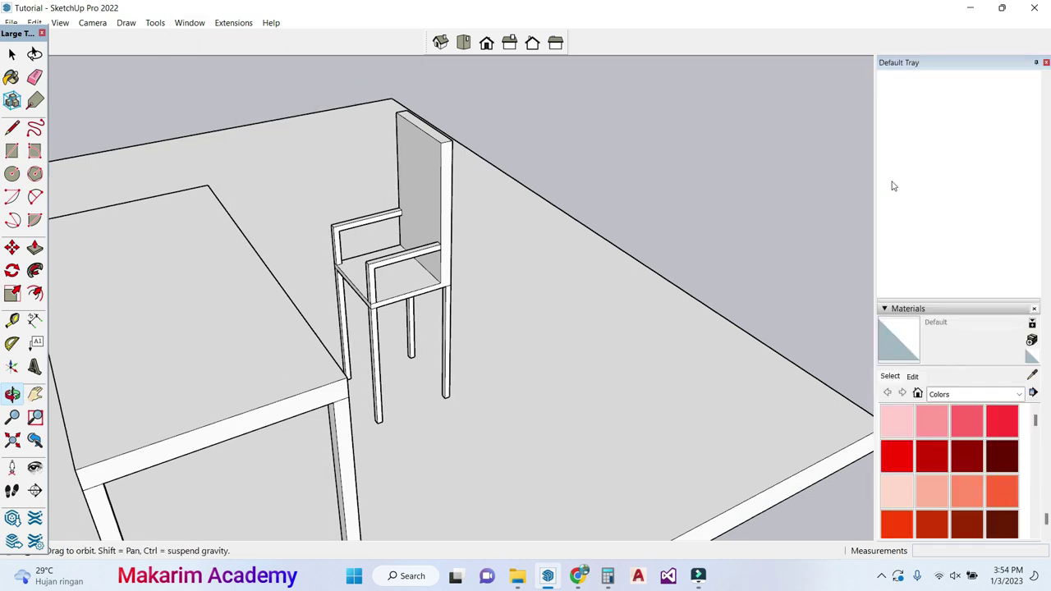
click(977, 393)
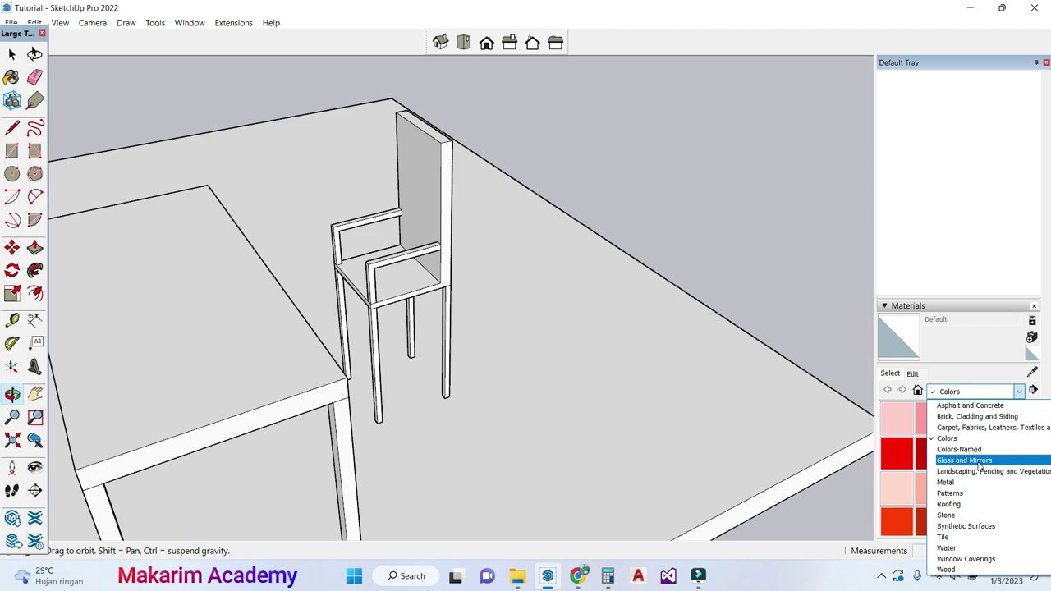
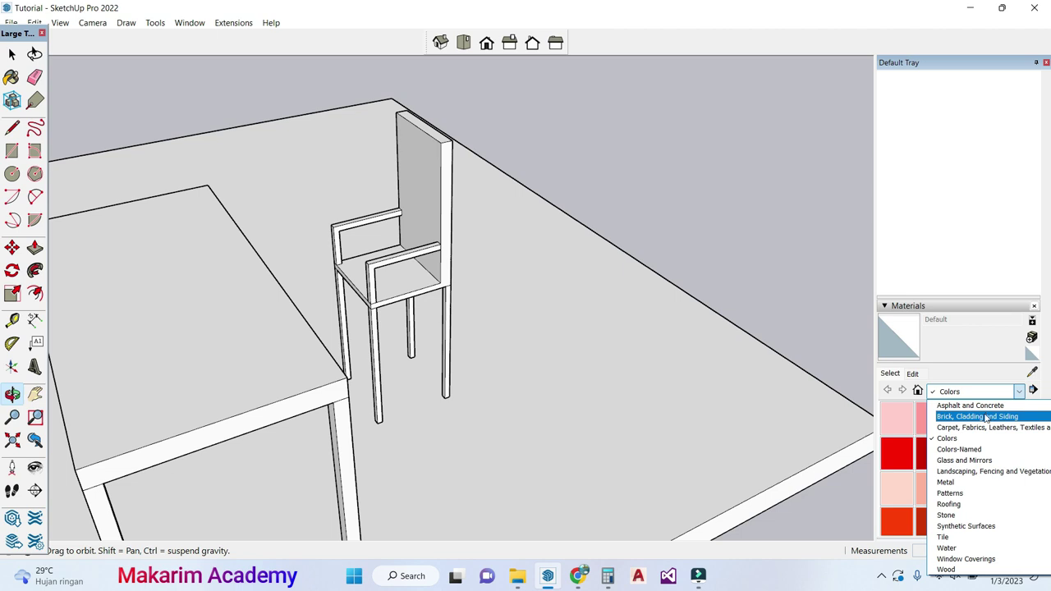
click(949, 569)
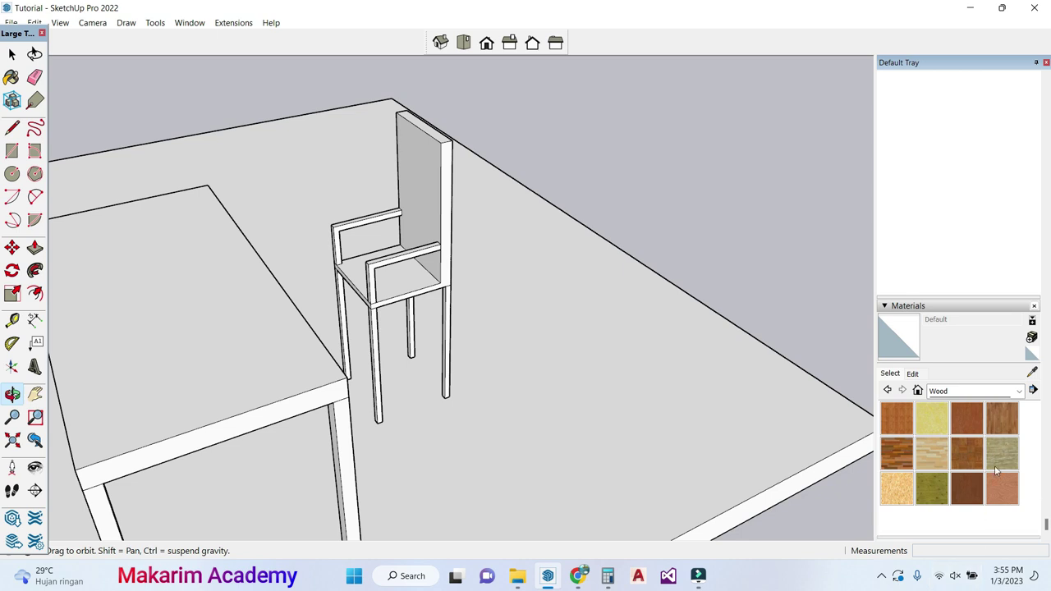
click(1000, 430)
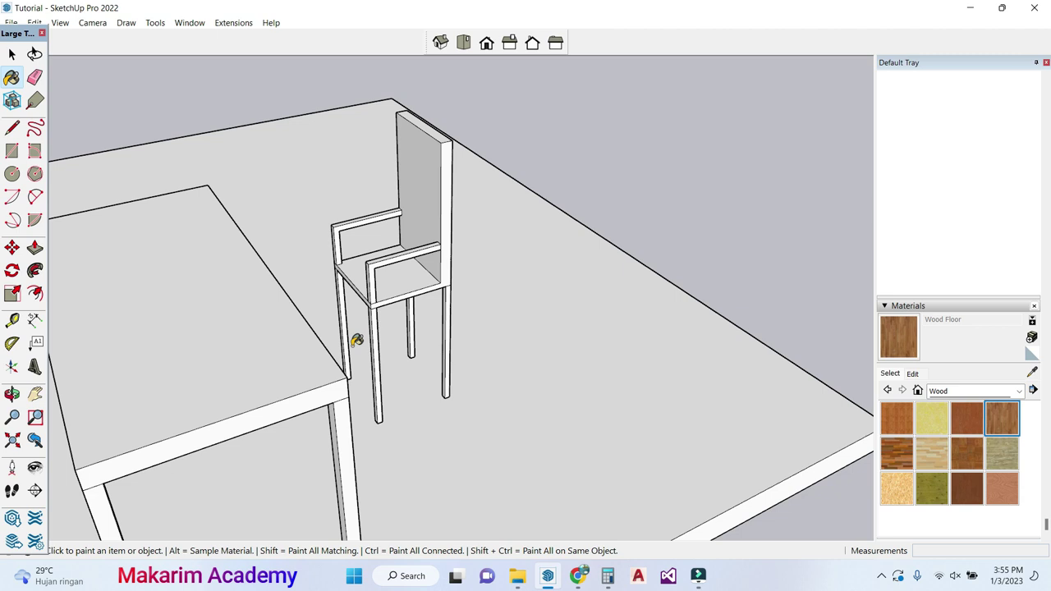
Step: Paint the tabletop, its short edge and the two leg faces below that edge with Wood Floor
scroll(356, 340, down, 5)
click(276, 331)
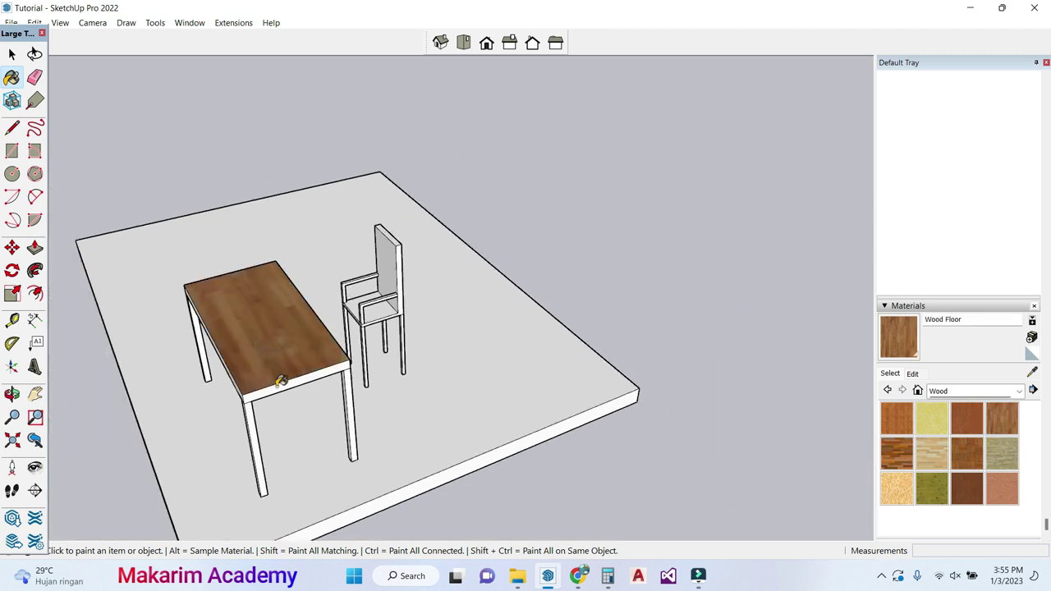
scroll(282, 376, up, 4)
click(253, 391)
click(244, 402)
click(403, 394)
Step: Paint the front of the chair's backrest, the seat and the side faces of the armrests with Wood Floor
click(473, 223)
click(423, 261)
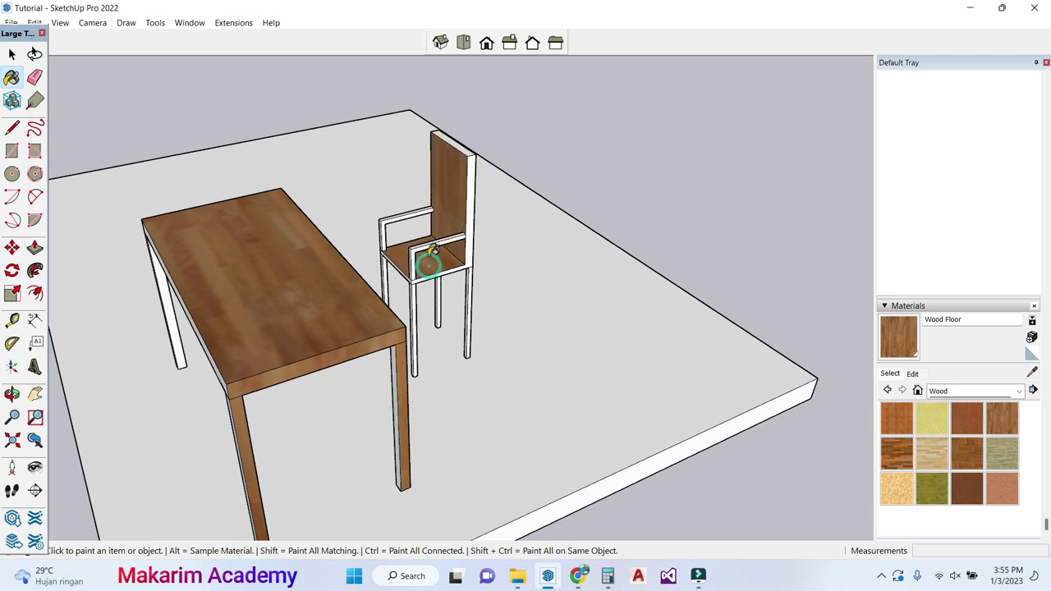
scroll(422, 247, up, 3)
click(418, 244)
scroll(419, 232, up, 4)
click(387, 176)
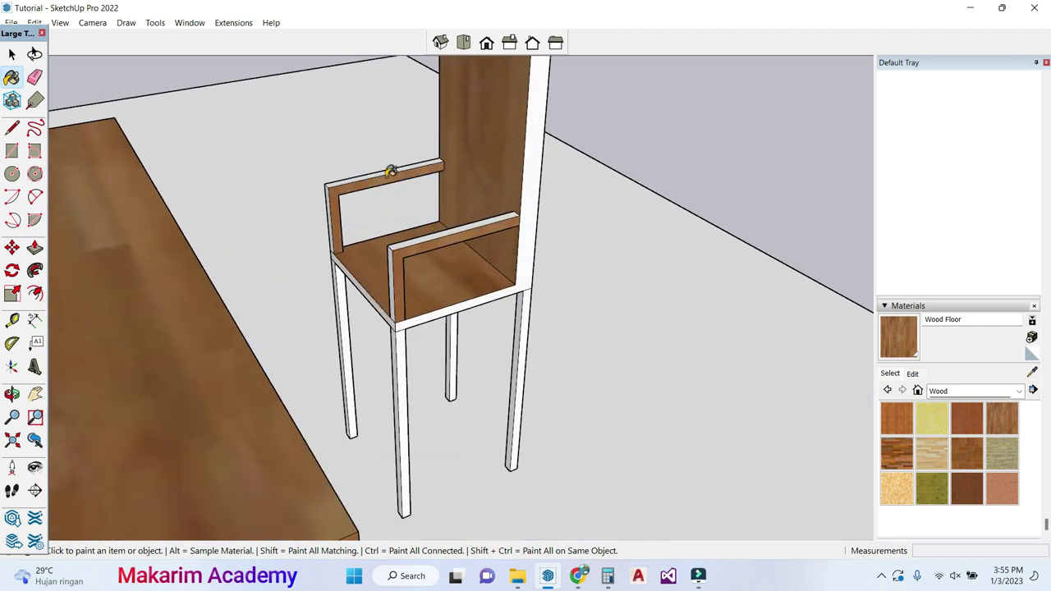
Step: Paint the backrest's side edge, the seat's side edge and the chair leg faces below it with Wood Floor
click(528, 171)
click(526, 309)
click(507, 329)
click(406, 355)
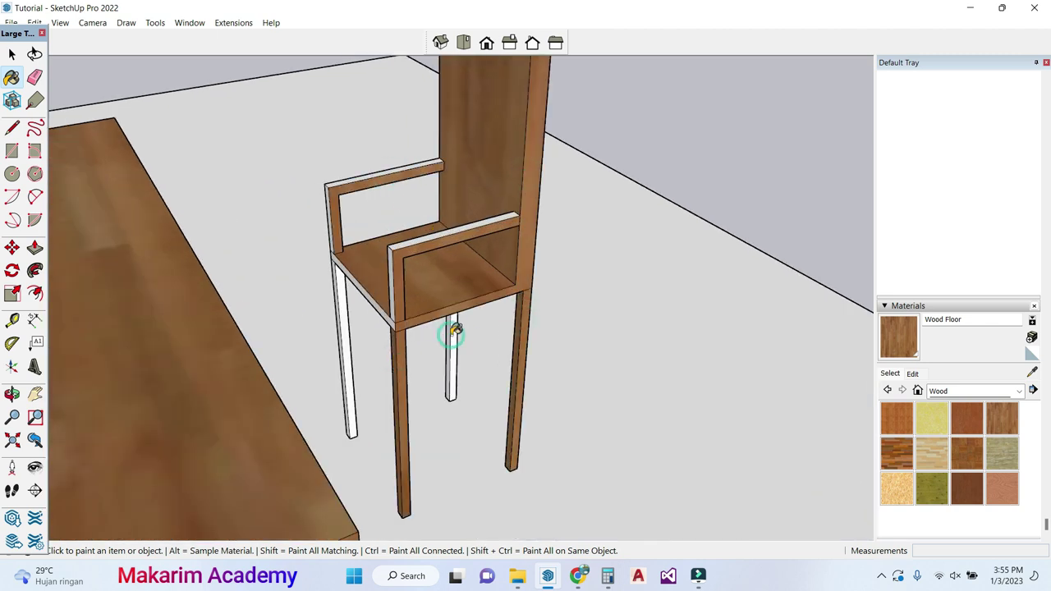
Step: Paint the table's long edge facing away from the chair and the table leg faces on that side with Wood Floor
scroll(452, 329, down, 5)
click(194, 351)
mouse_move(183, 333)
middle_down()
mouse_move(317, 345)
mouse_move(378, 270)
middle_up()
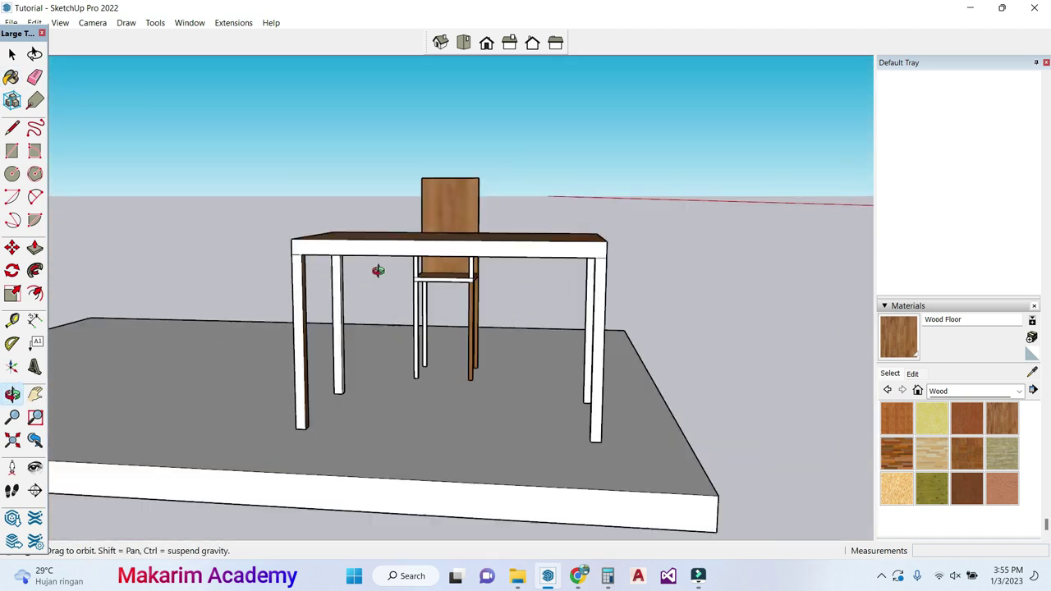
click(464, 247)
click(603, 305)
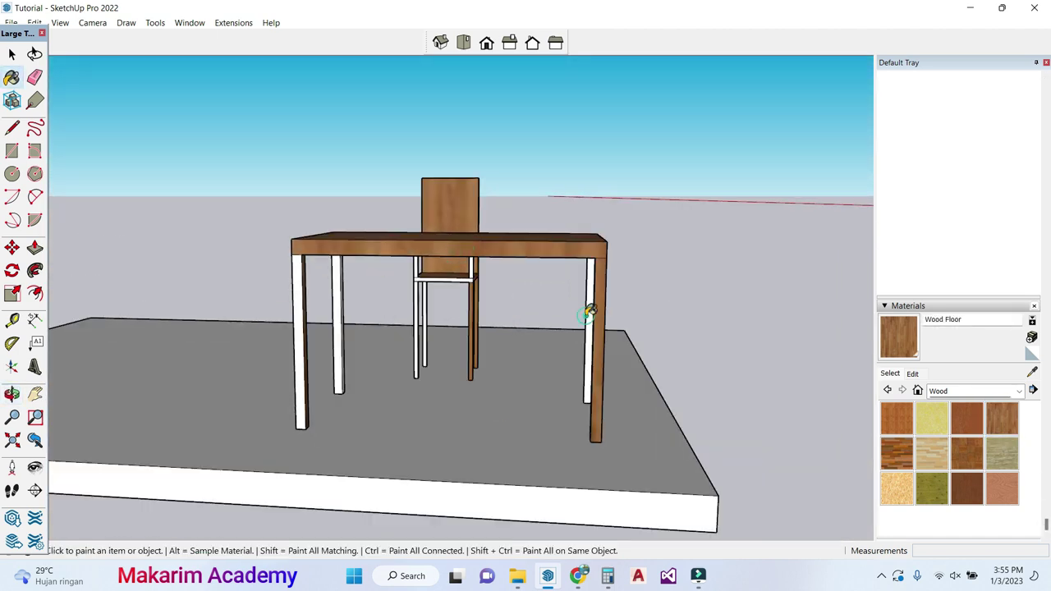
click(590, 318)
click(338, 320)
click(300, 301)
Step: Try Wood Floor on the slab's top face and undo that fill
scroll(300, 301, up, 5)
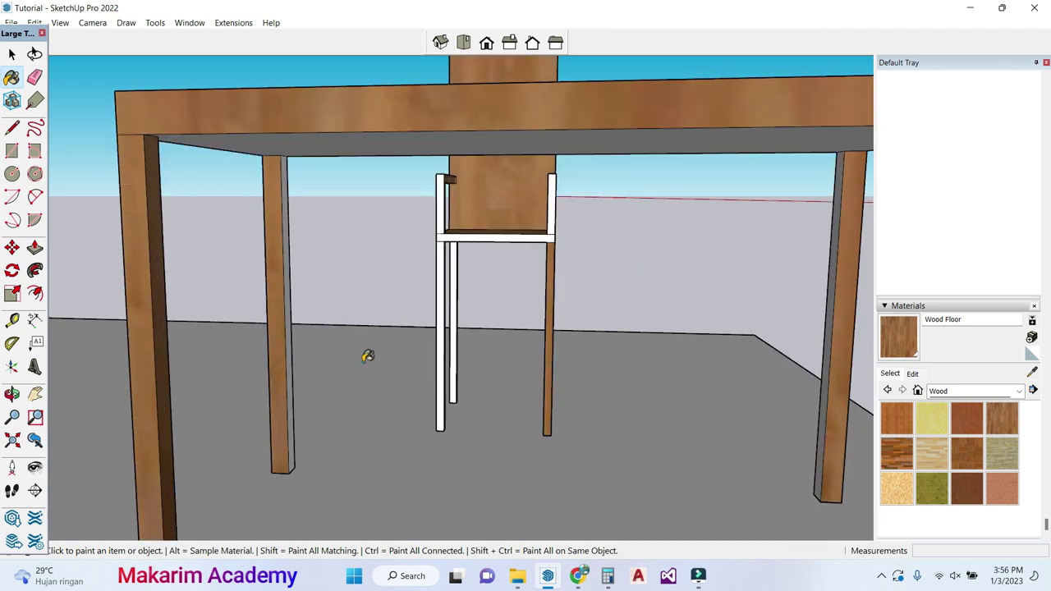
click(368, 355)
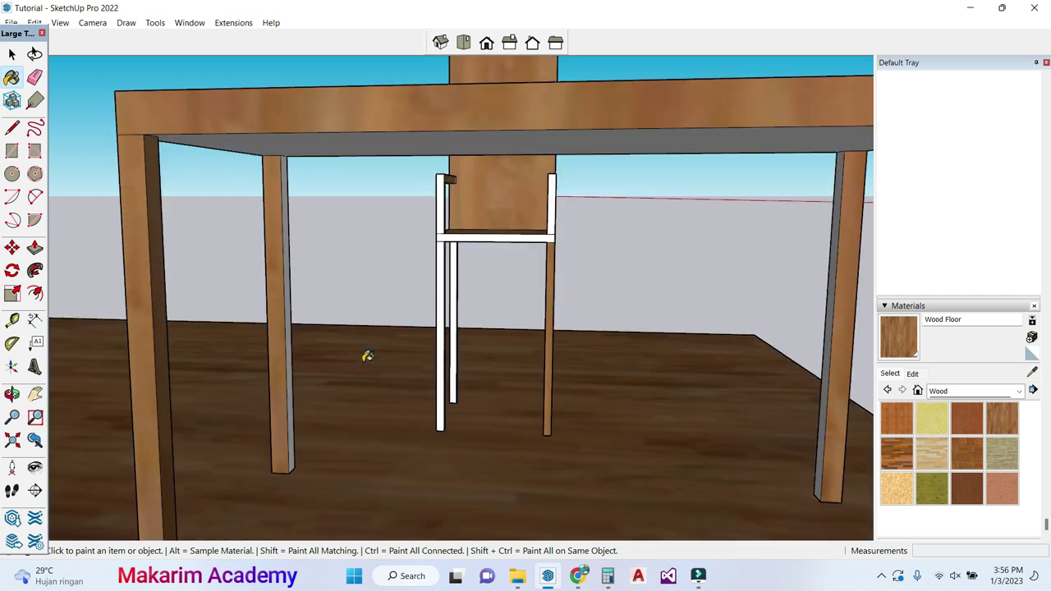
scroll(367, 356, down, 5)
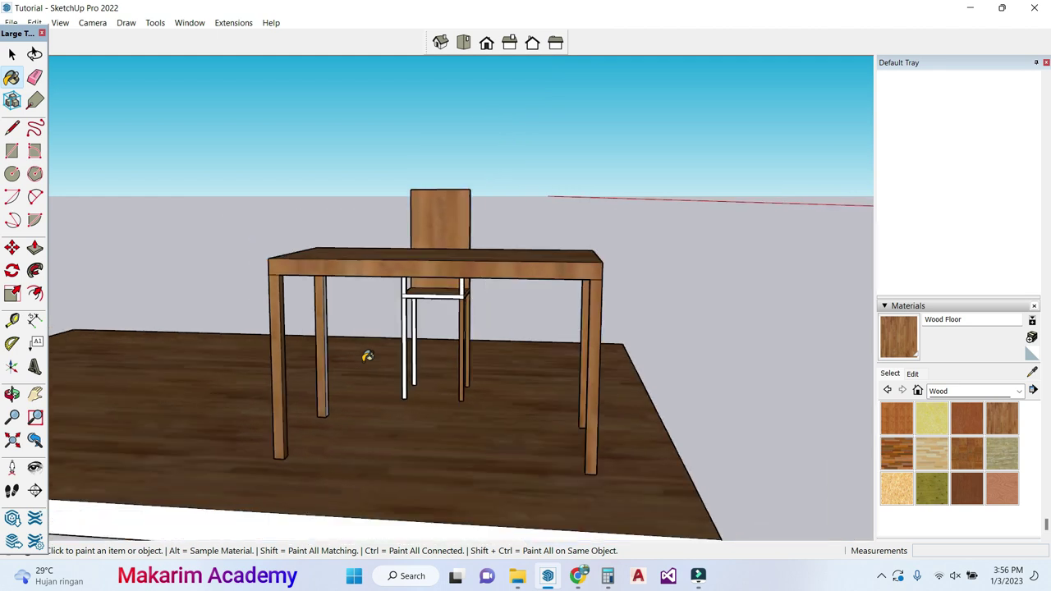
key(ctrl+z)
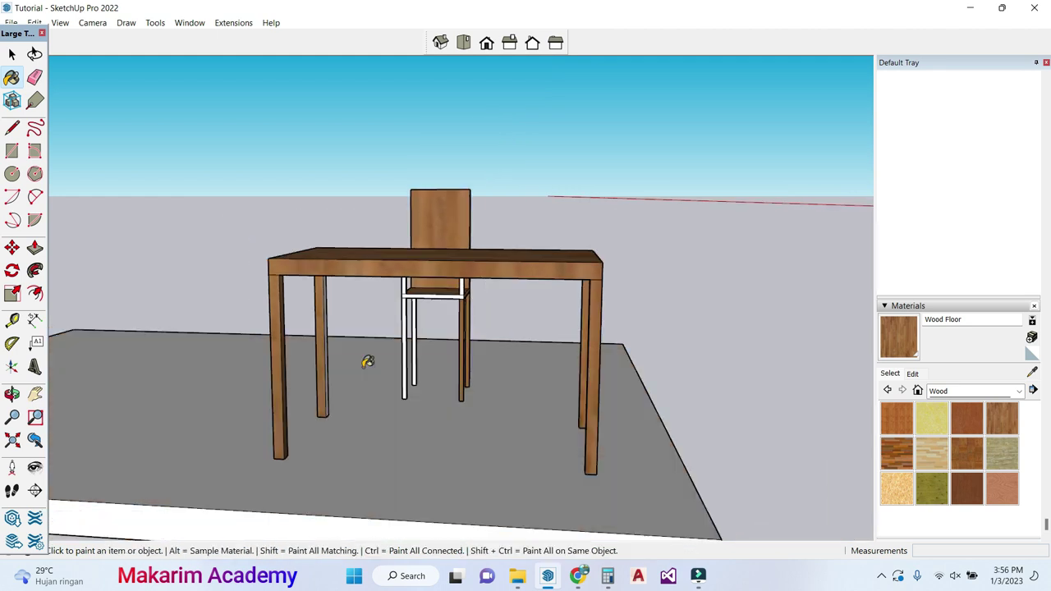
Step: Paint the front faces of the chair's armrest posts, seat edge and legs with Wood Floor
scroll(418, 286, up, 5)
click(388, 269)
click(375, 286)
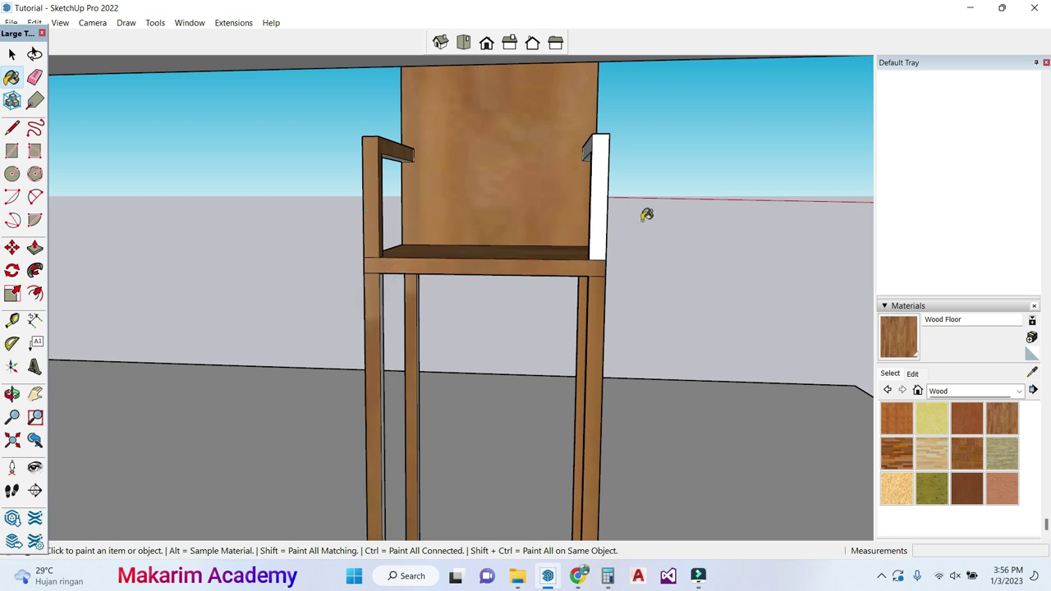
click(600, 189)
Step: Paint the table's opposite short edge and its unpainted leg faces with Wood Floor
scroll(591, 169, down, 5)
middle_drag(816, 244, 624, 246)
scroll(438, 211, up, 3)
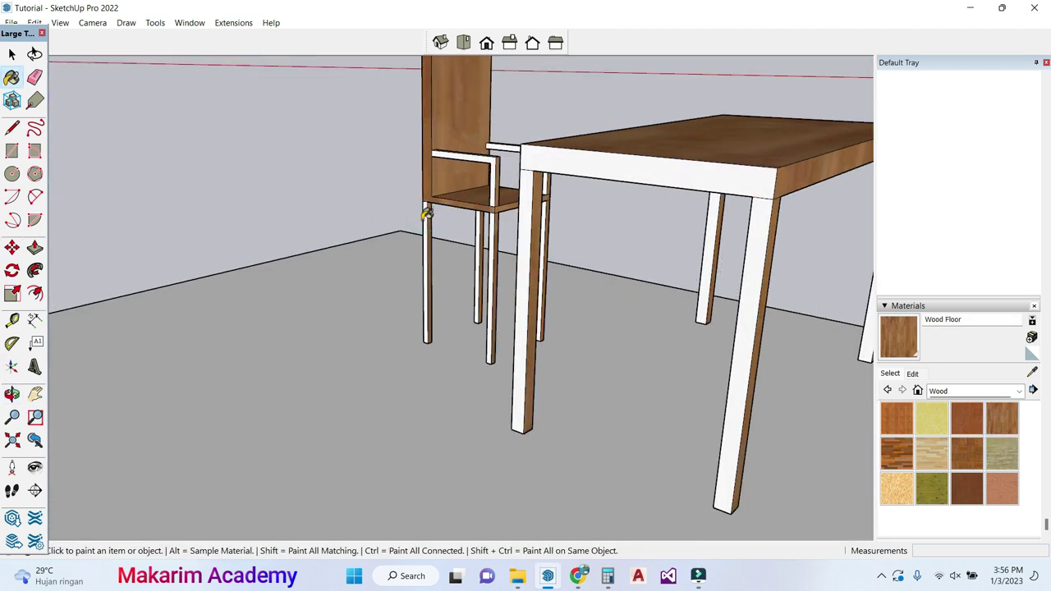
scroll(438, 211, up, 3)
scroll(630, 140, down, 6)
scroll(735, 188, up, 3)
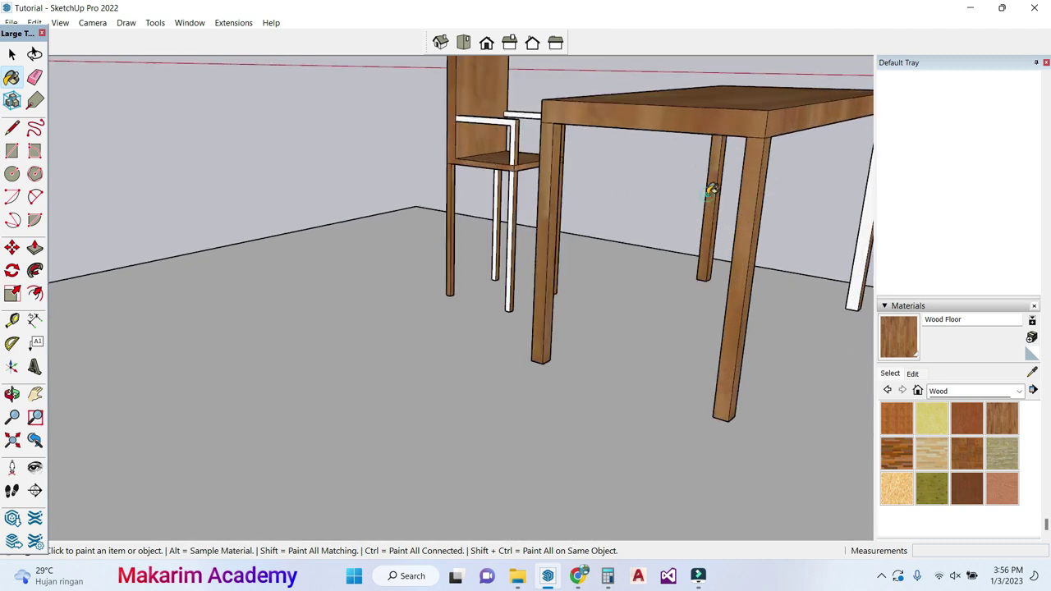
Step: Paint the white armrest, post and leg faces on the chair's other side with Wood Floor
scroll(712, 192, down, 2)
scroll(700, 160, up, 3)
click(570, 123)
click(542, 164)
click(548, 220)
click(522, 234)
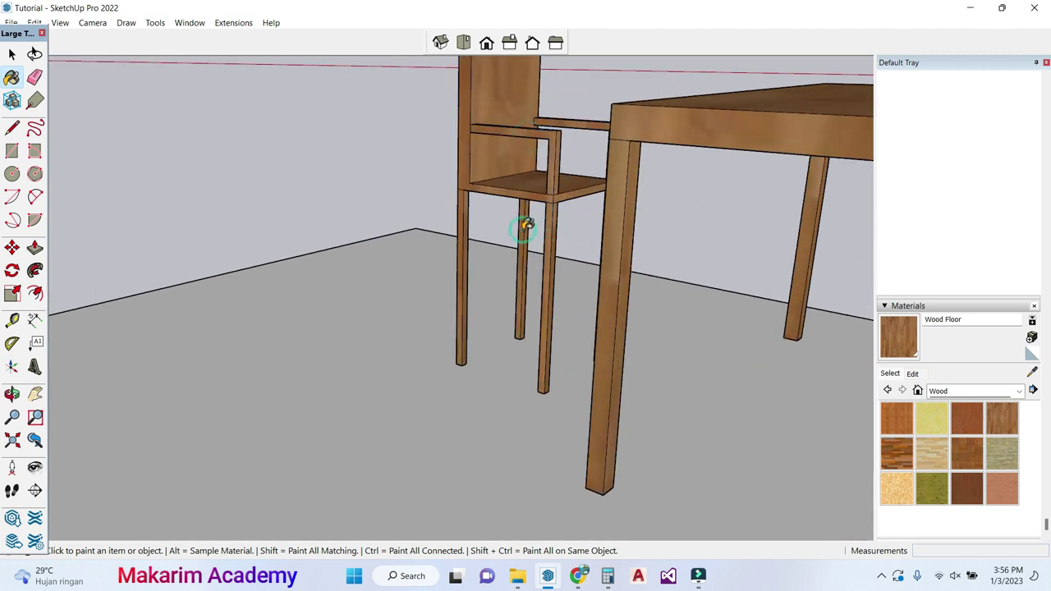
Step: Paint the remaining white leg faces of the table and chair with Wood Floor
scroll(526, 227, down, 3)
mouse_move(525, 227)
middle_down()
mouse_move(453, 319)
mouse_move(379, 312)
middle_up()
click(628, 279)
click(556, 275)
click(444, 247)
scroll(444, 247, down, 3)
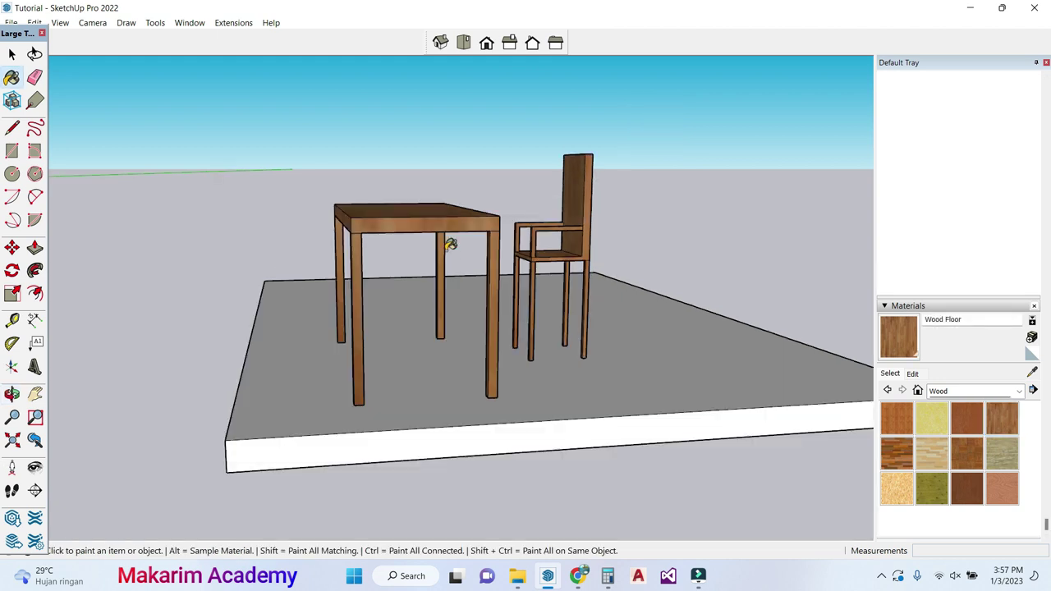
Step: Apply Wood Floor to the remaining face at the chair's seat
key(q)
click(11, 54)
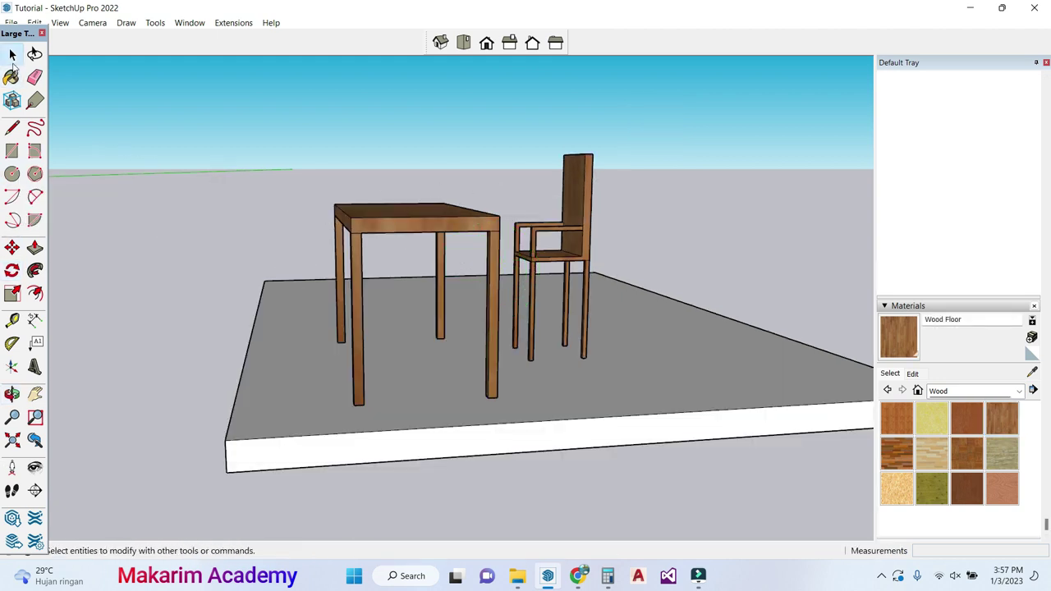
click(12, 393)
mouse_move(380, 343)
mouse_down()
mouse_move(417, 233)
mouse_move(469, 226)
mouse_up()
click(1009, 418)
scroll(547, 265, up, 3)
click(547, 266)
click(13, 392)
drag(410, 205, 389, 300)
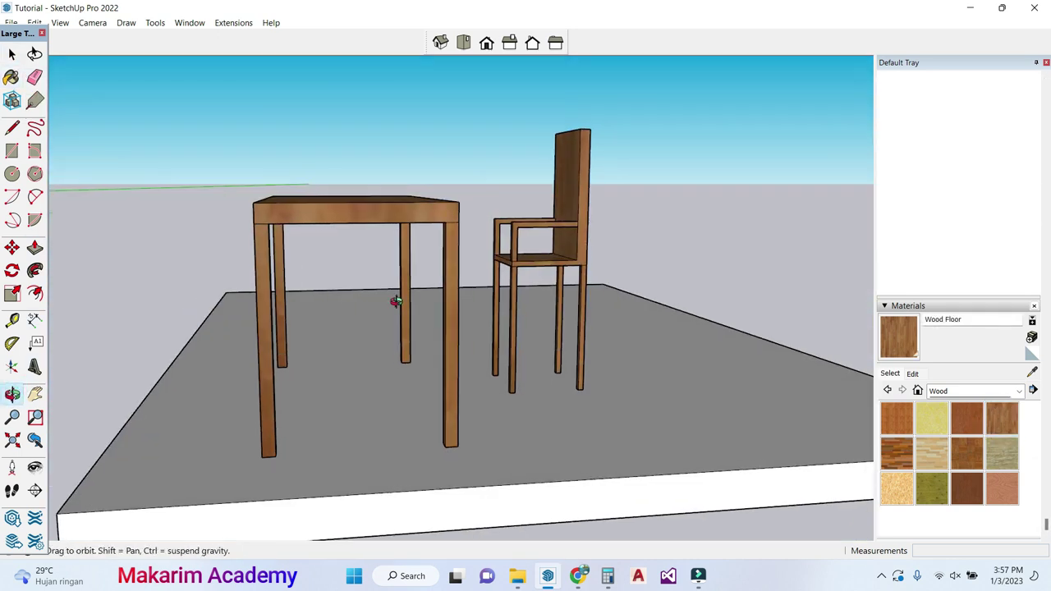
scroll(436, 287, down, 2)
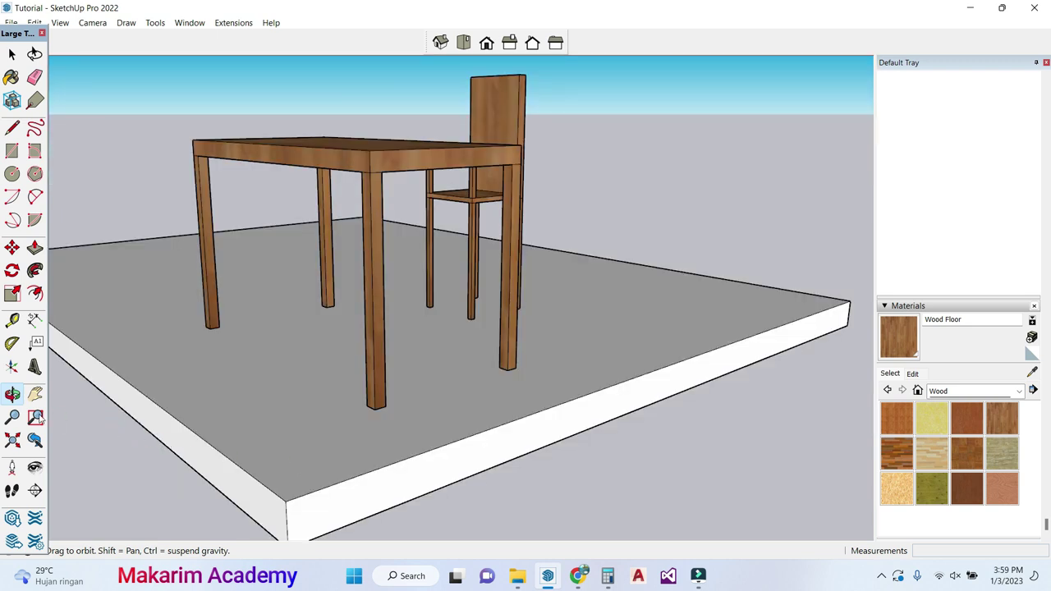
Step: Draw 0.15 m line segments along the slab's two side edges, starting from both ends of its short front edge
click(11, 129)
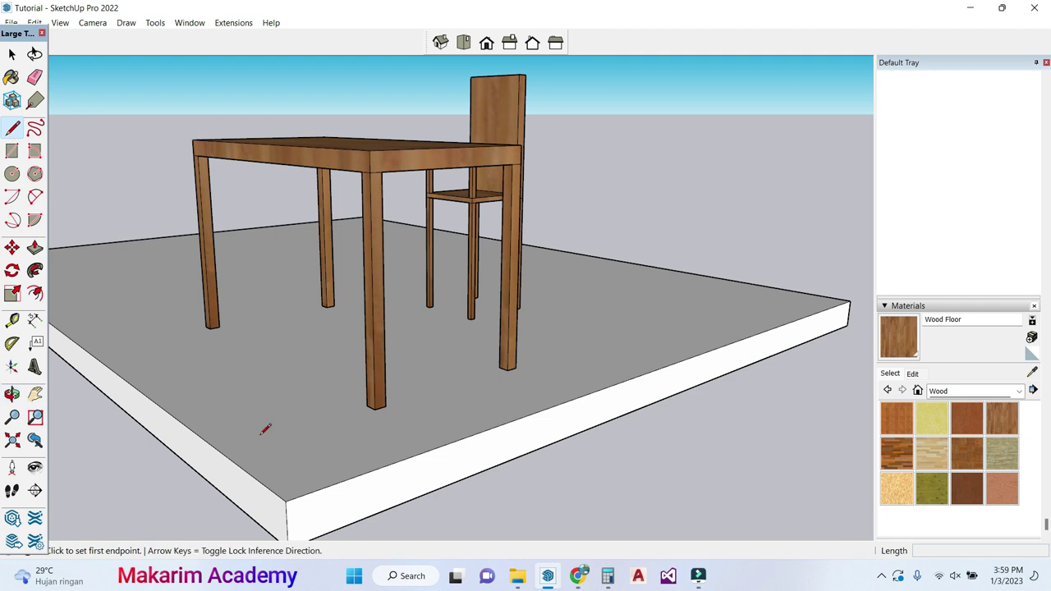
click(286, 501)
click(261, 480)
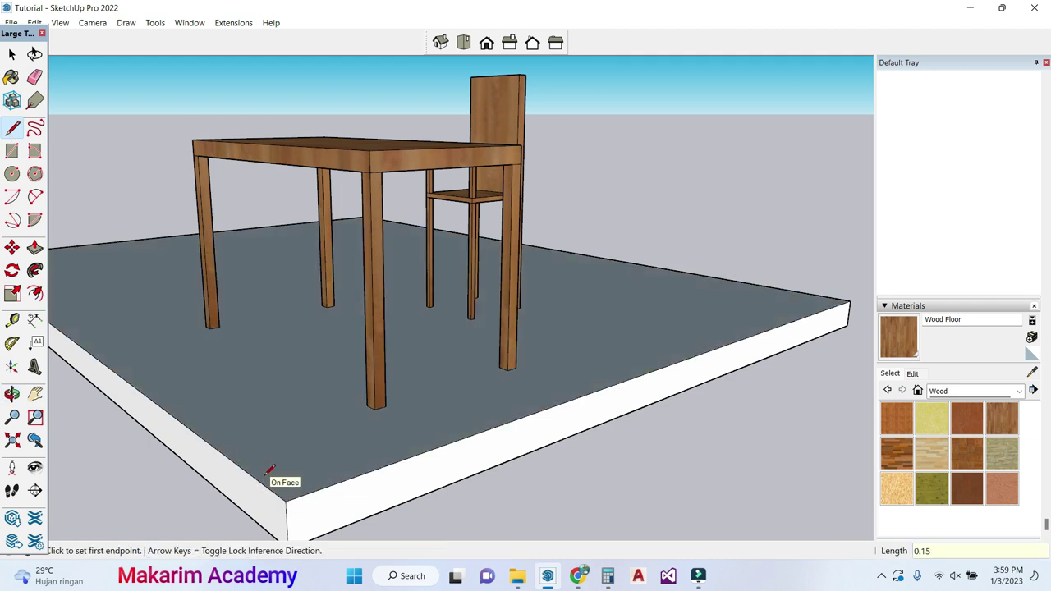
click(34, 395)
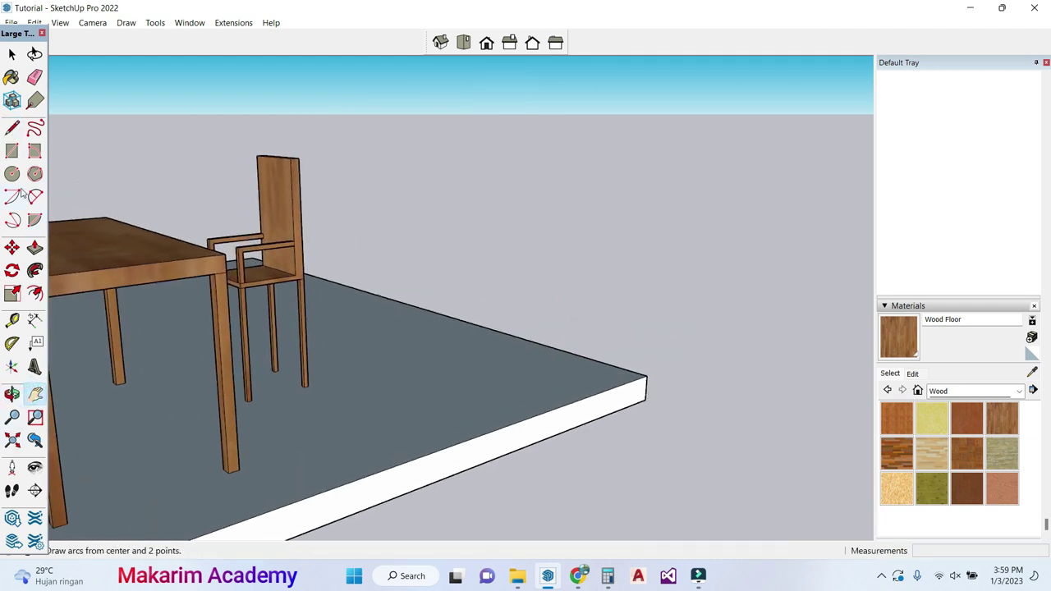
click(12, 128)
click(647, 375)
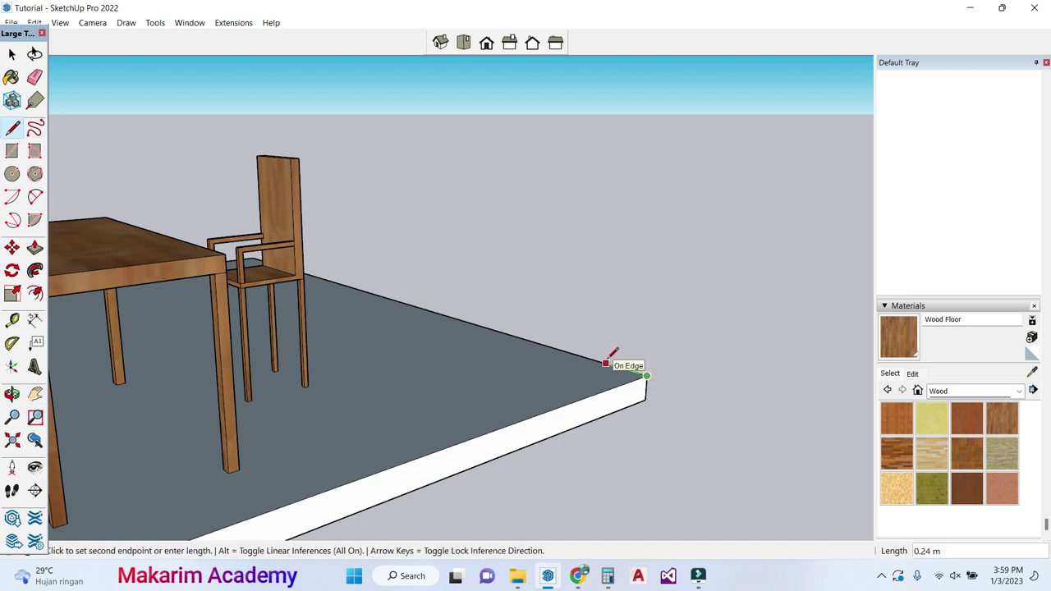
scroll(607, 362, up, 3)
text(0.15)
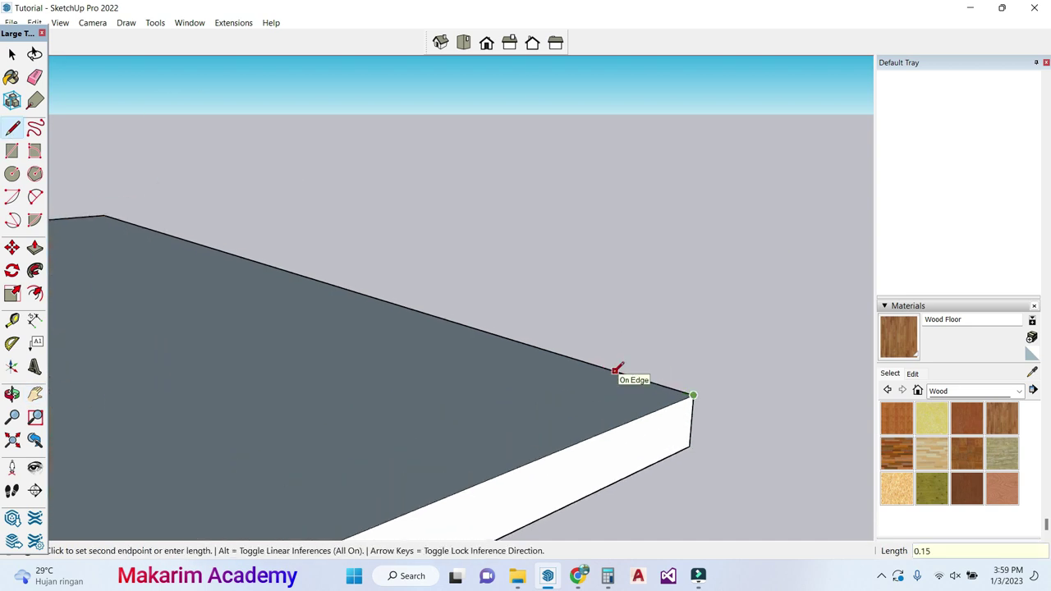
key(Return)
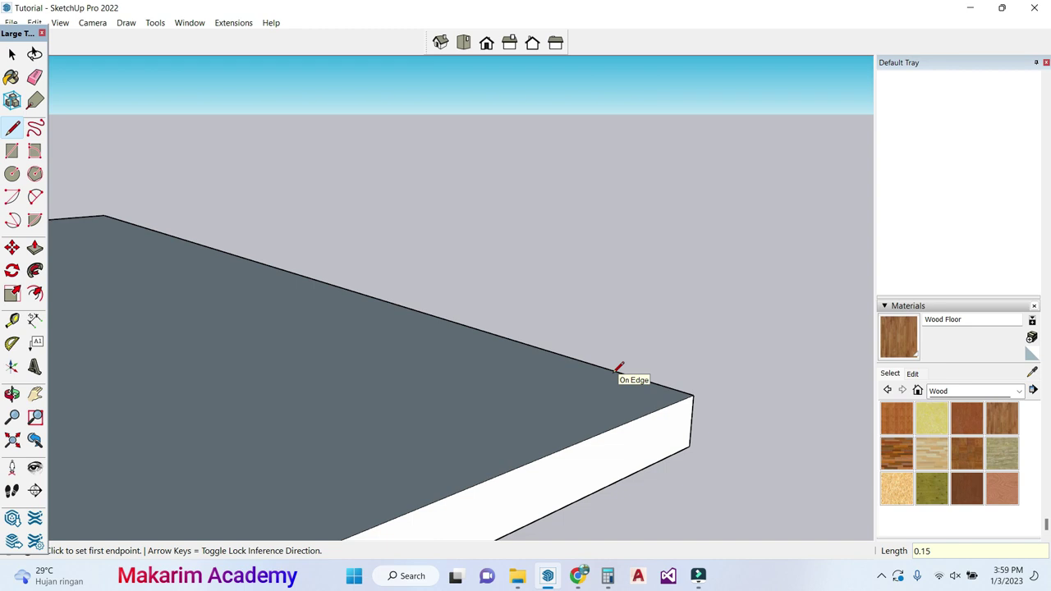
Step: Connect the two 0.15 m marks with a line across the slab to form a wall strip along the short edge
scroll(619, 367, down, 5)
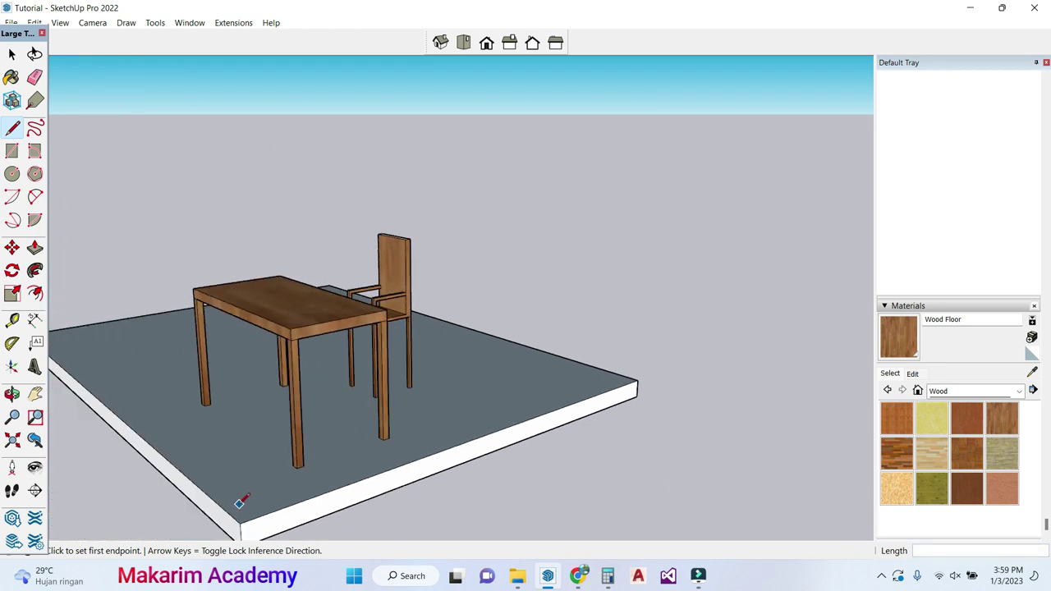
click(225, 510)
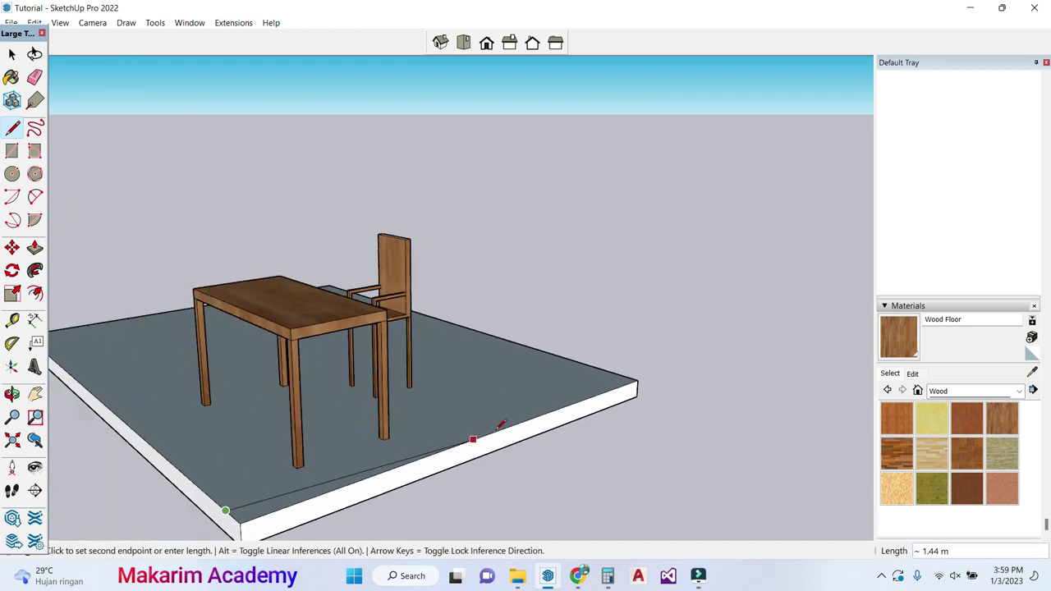
scroll(621, 371, up, 3)
click(631, 374)
scroll(631, 374, down, 3)
key(space)
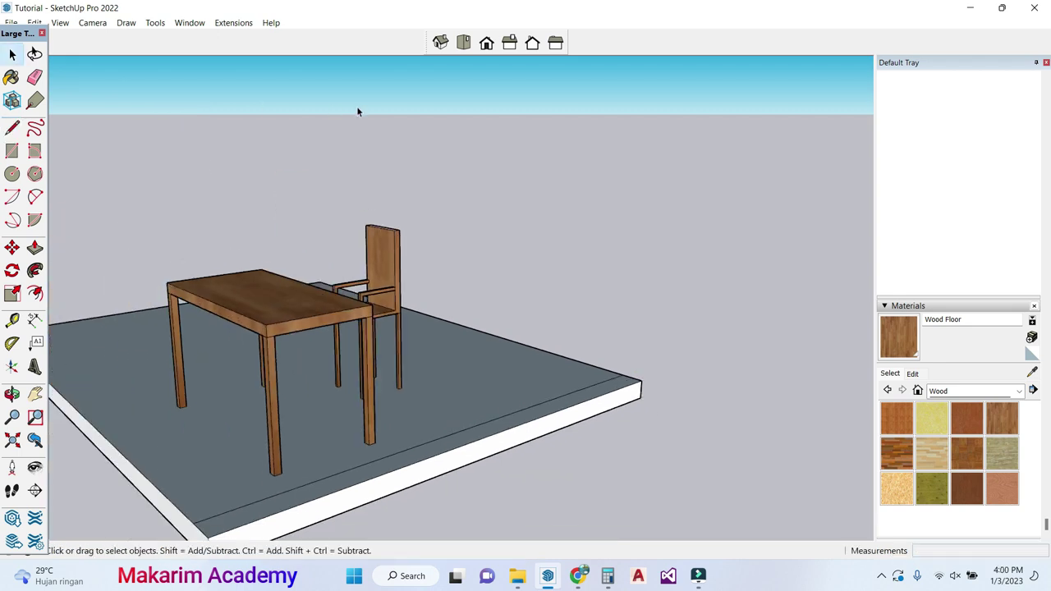
Step: Push/Pull the narrow strip up 2.5 m to raise the first wall
click(35, 247)
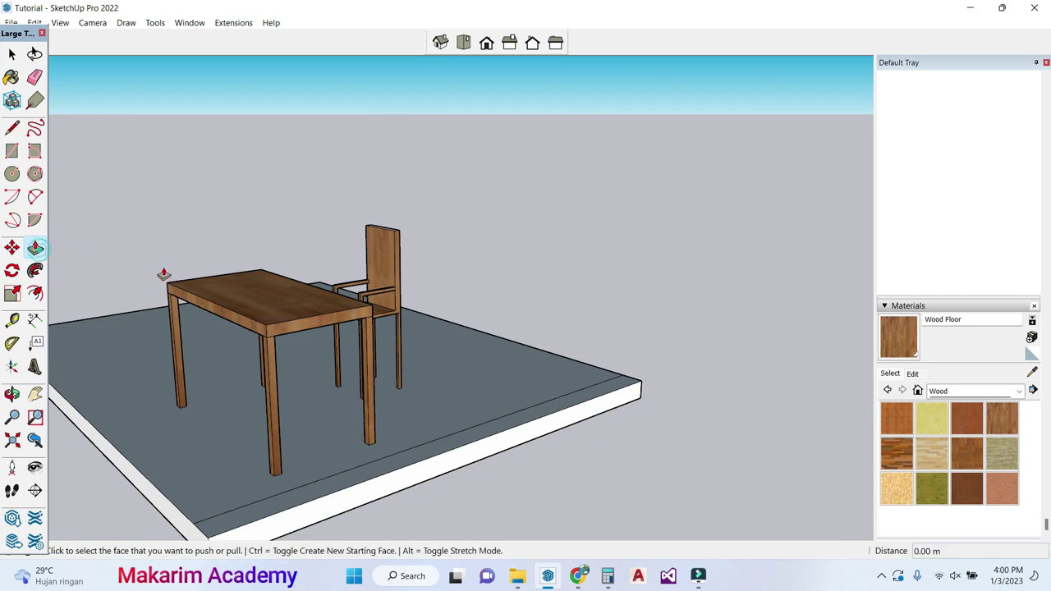
click(483, 428)
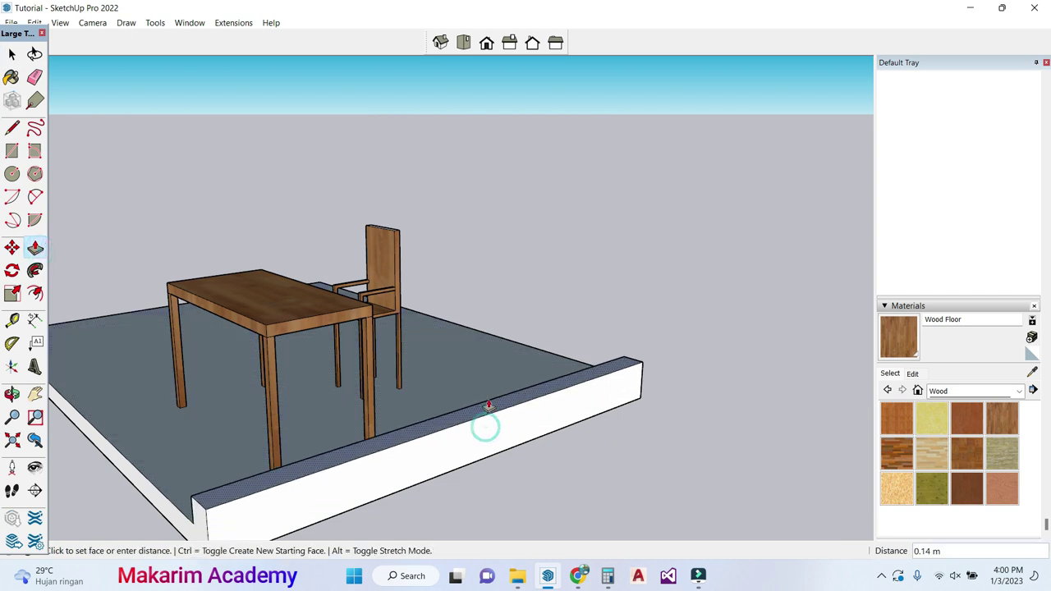
text(2)
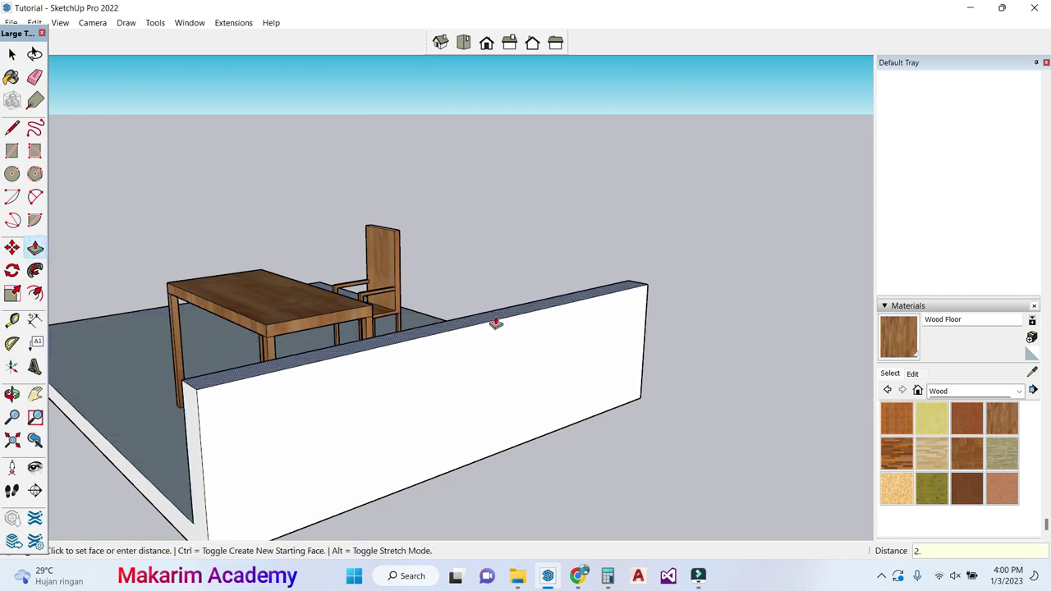
text(.5)
key(Return)
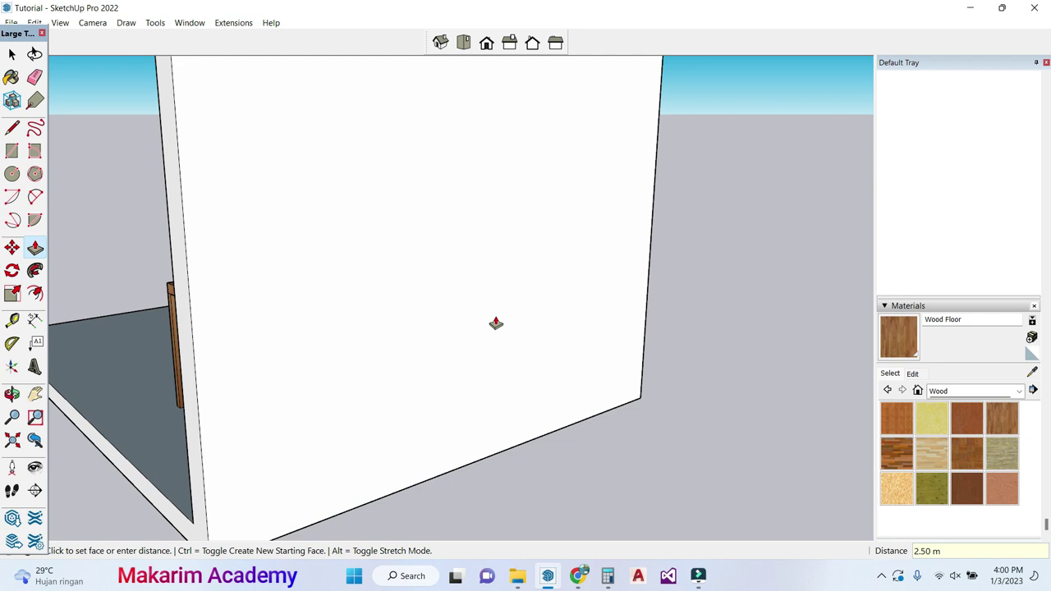
scroll(496, 324, down, 4)
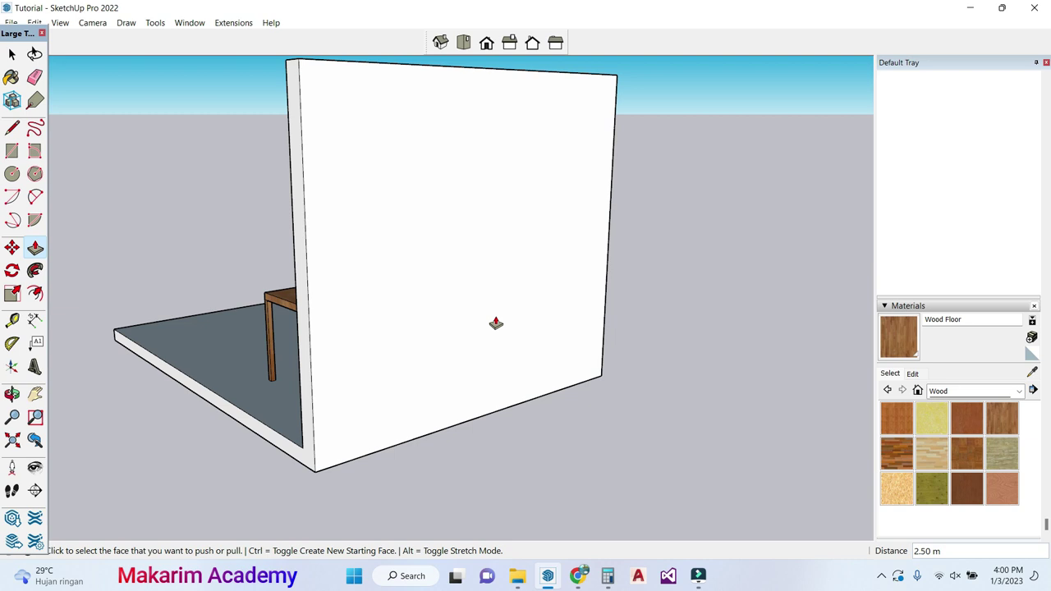
Step: Mark 0.15 m in from both ends of the slab's adjacent long edge and join the marks with a line
click(12, 395)
mouse_move(164, 386)
mouse_down()
mouse_move(345, 363)
mouse_move(381, 416)
mouse_move(361, 417)
mouse_up()
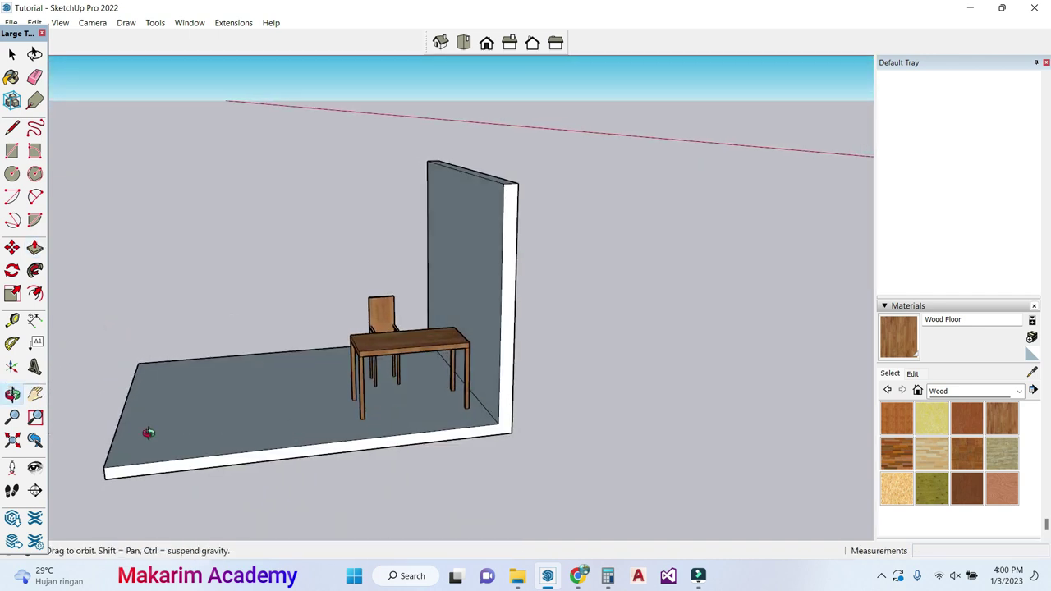
key(l)
click(101, 457)
scroll(106, 453, up, 4)
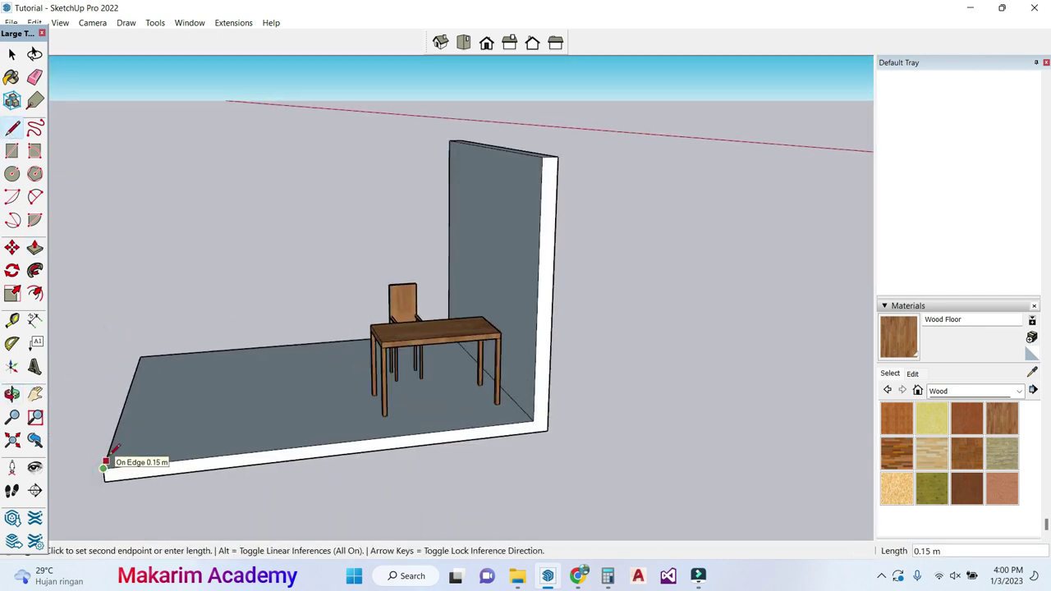
click(103, 466)
click(863, 392)
click(852, 379)
click(102, 466)
click(861, 392)
Step: Push/Pull the long-edge strip up 2.5 m to raise the second wall
click(34, 248)
click(380, 441)
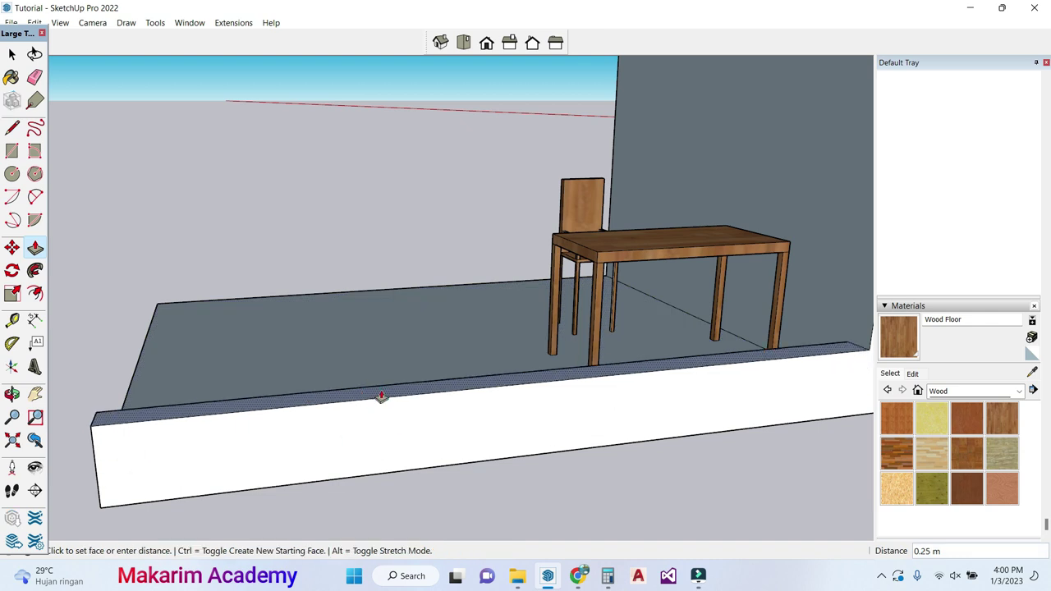
text(2.5)
key(Return)
scroll(396, 425, down, 4)
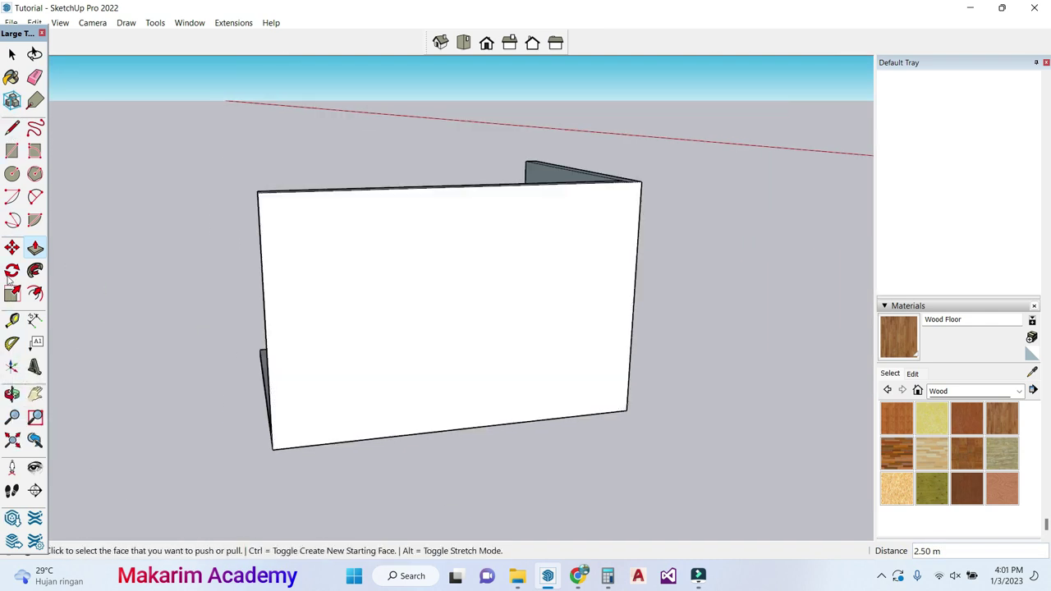
Step: Mark 0.15 m in from both ends of the open short edge opposite the first wall and connect the marks
click(12, 394)
drag(181, 394, 336, 443)
click(11, 129)
scroll(352, 474, up, 5)
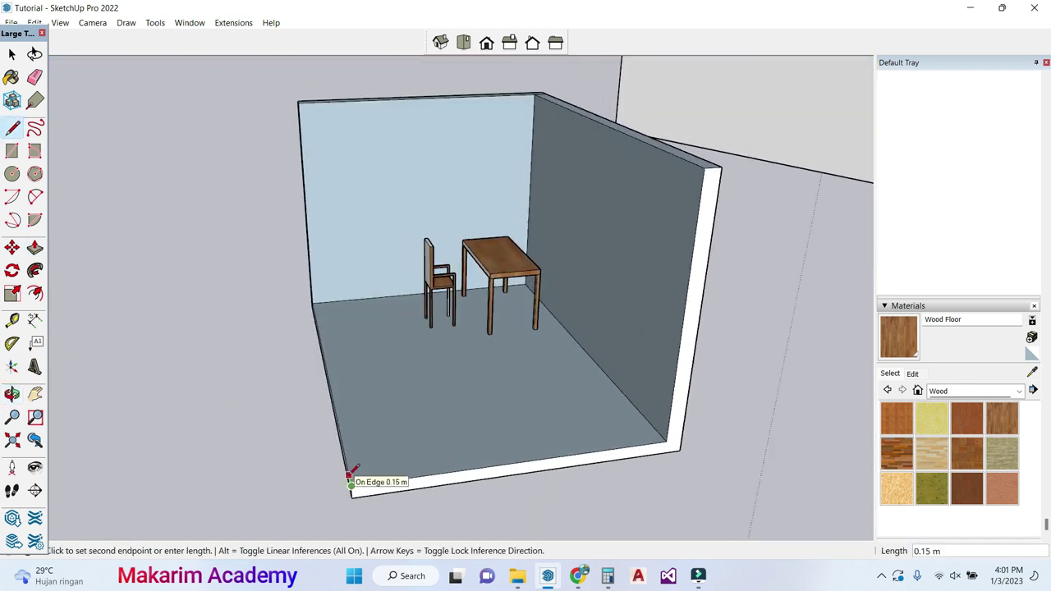
click(354, 469)
click(842, 407)
click(350, 474)
click(857, 417)
Step: Push/Pull the short-edge strip up 2.5 m to raise the third wall
click(35, 247)
click(559, 422)
text(2.5)
key(Return)
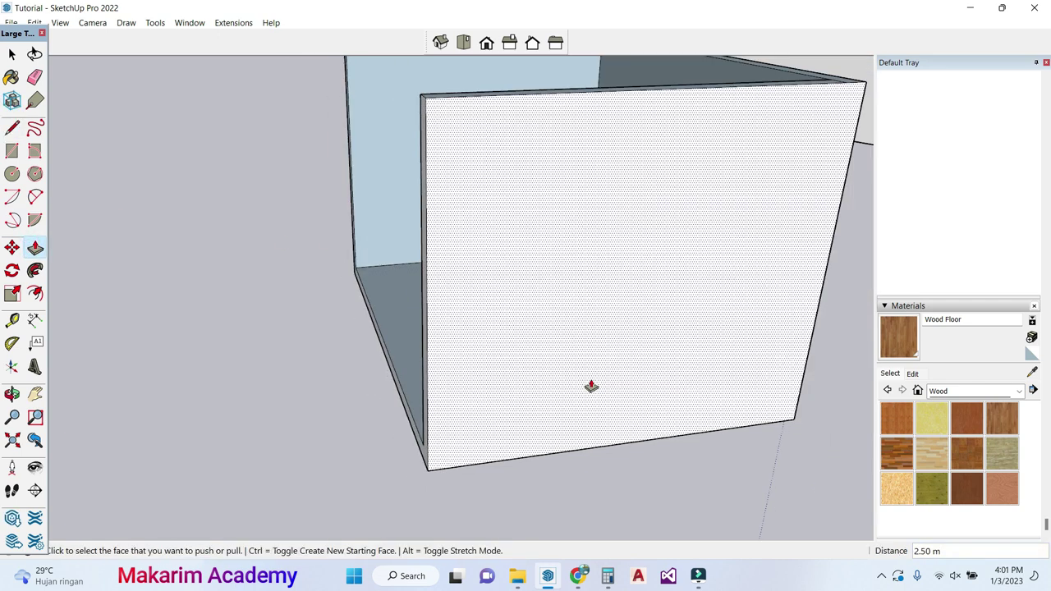
Step: Mark 0.15 m in from the floor's remaining open edge at both side walls and draw a 3.70 m line between the marks
key(o)
drag(214, 364, 445, 361)
scroll(317, 321, up, 4)
key(l)
click(331, 336)
key(Escape)
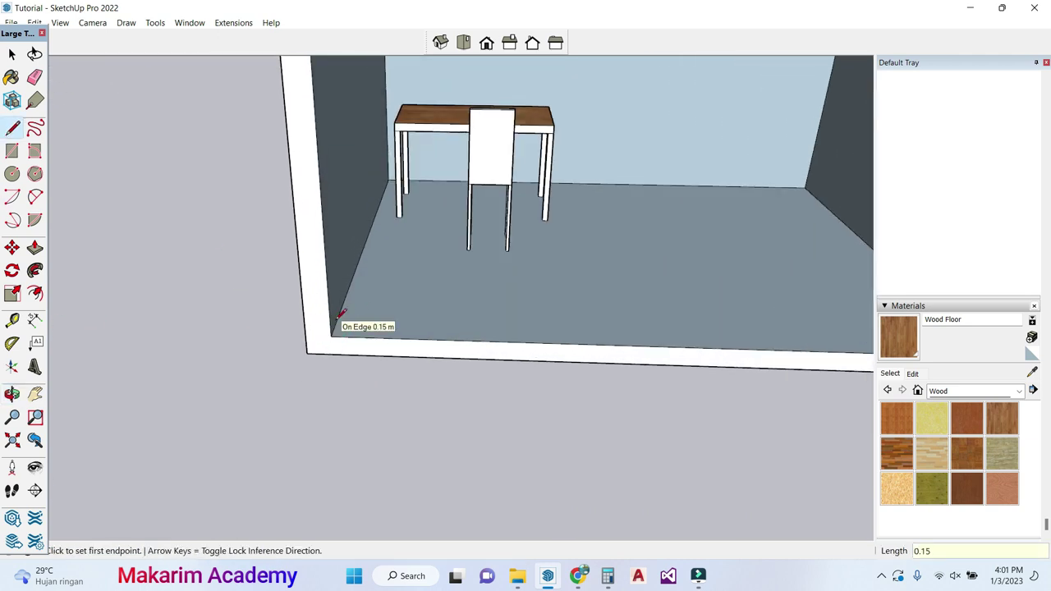
scroll(337, 327, down, 3)
click(697, 337)
scroll(697, 336, up, 3)
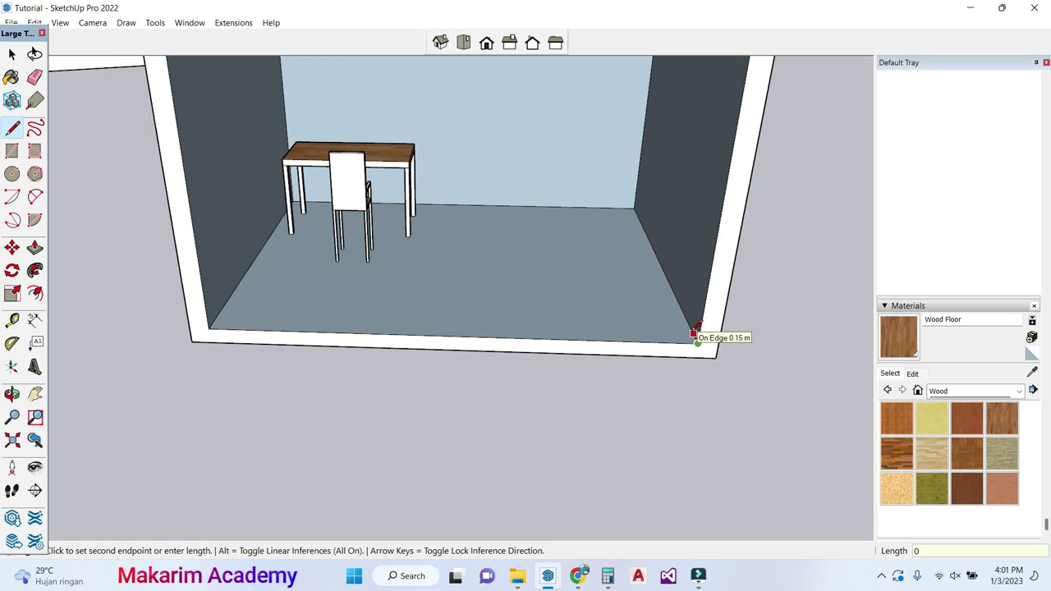
key(Escape)
click(214, 318)
click(696, 332)
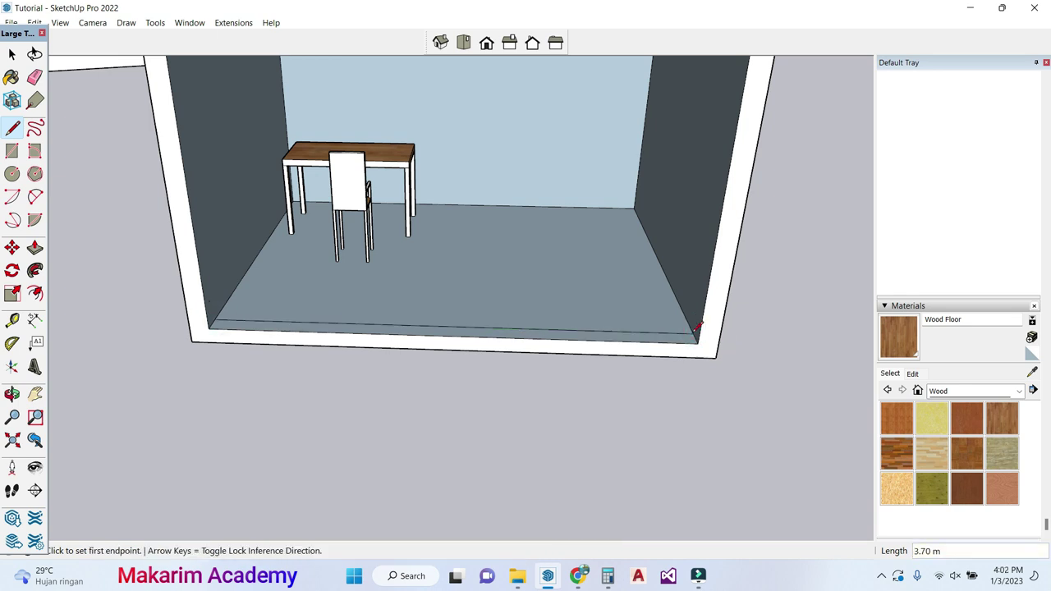
Step: Push/Pull the last strip up into a fourth wall level with the others, closing the room
click(35, 247)
click(326, 329)
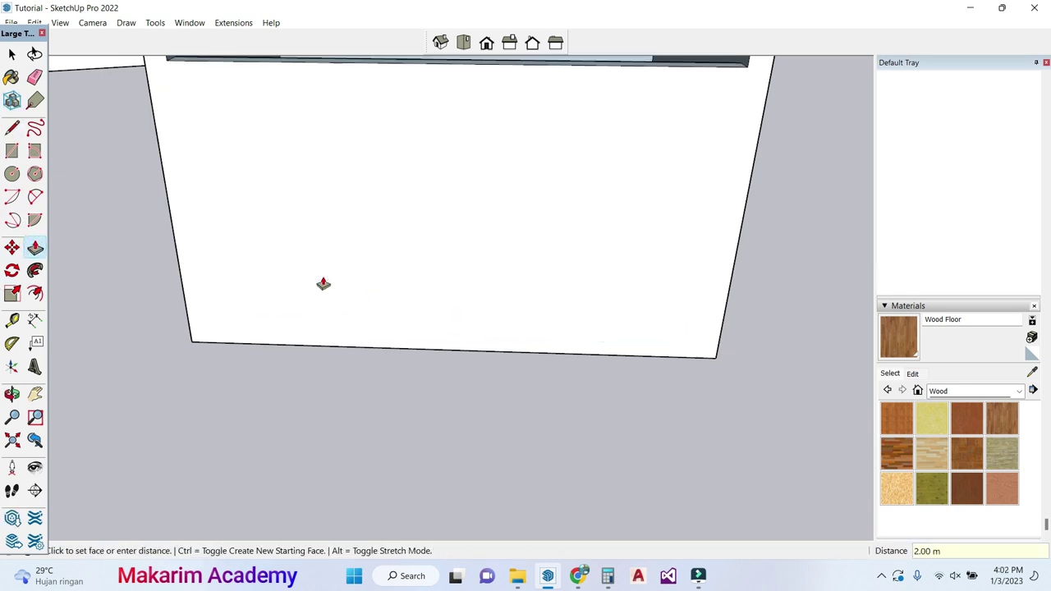
click(323, 284)
scroll(333, 304, down, 5)
Step: Delete the leftover seam edges at the corners of the wall tops
middle_drag(326, 282, 363, 301)
scroll(359, 352, up, 4)
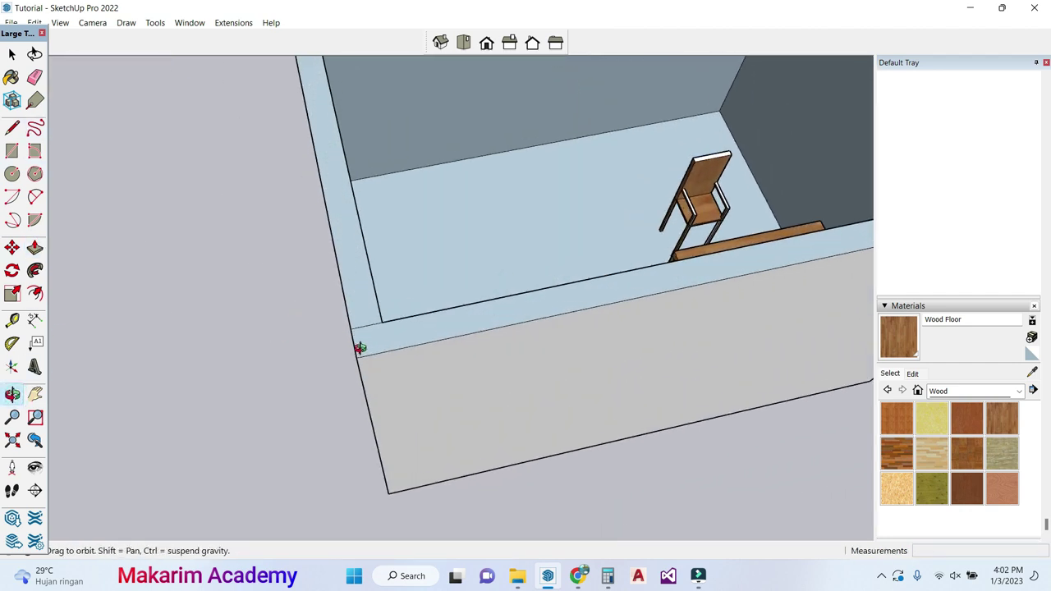
scroll(359, 348, down, 2)
key(space)
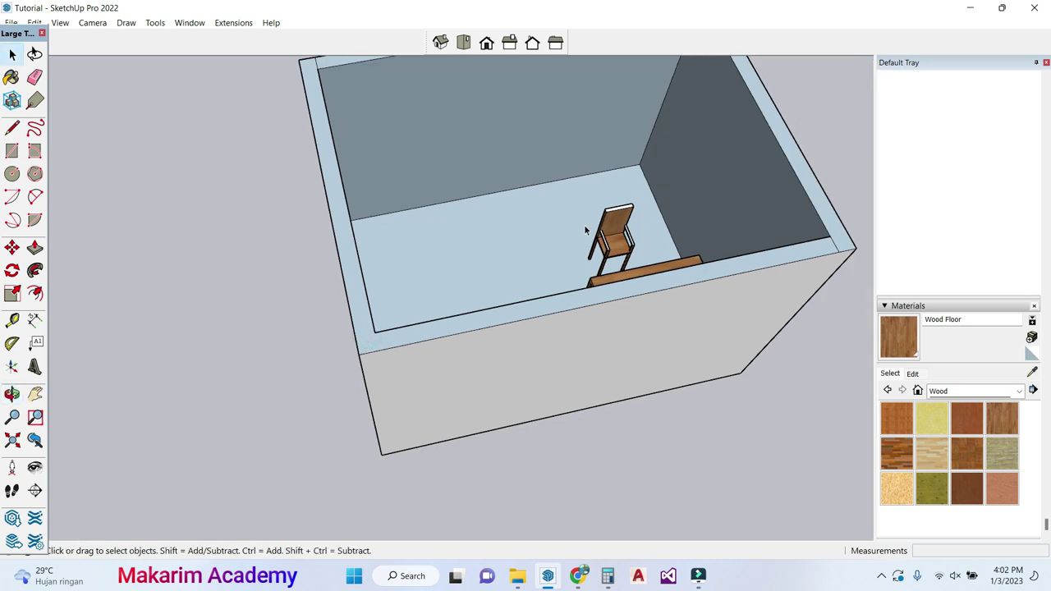
click(12, 394)
drag(526, 271, 129, 242)
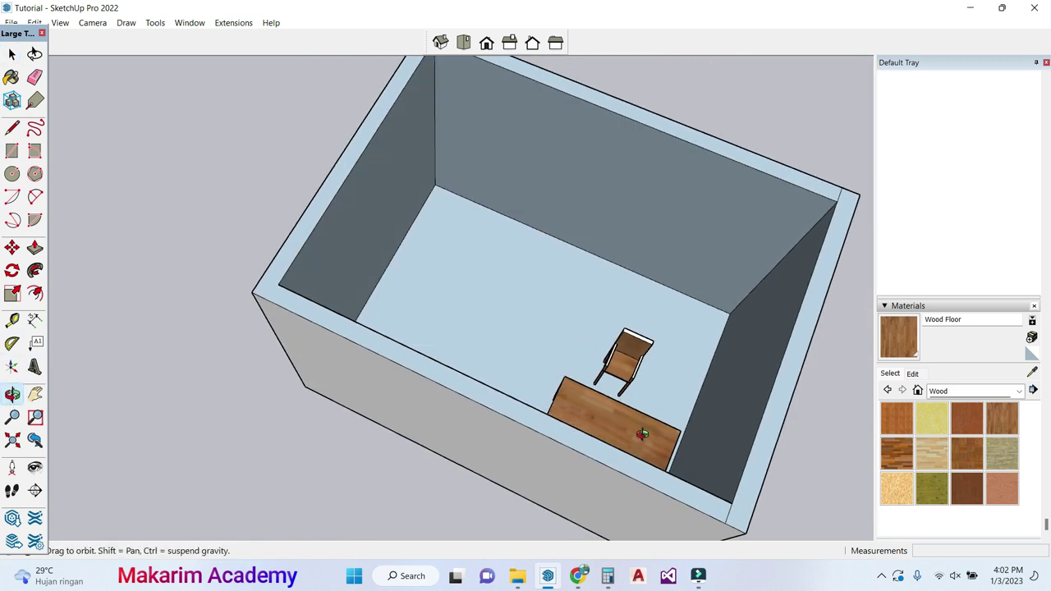
key(space)
scroll(528, 119, down, 1)
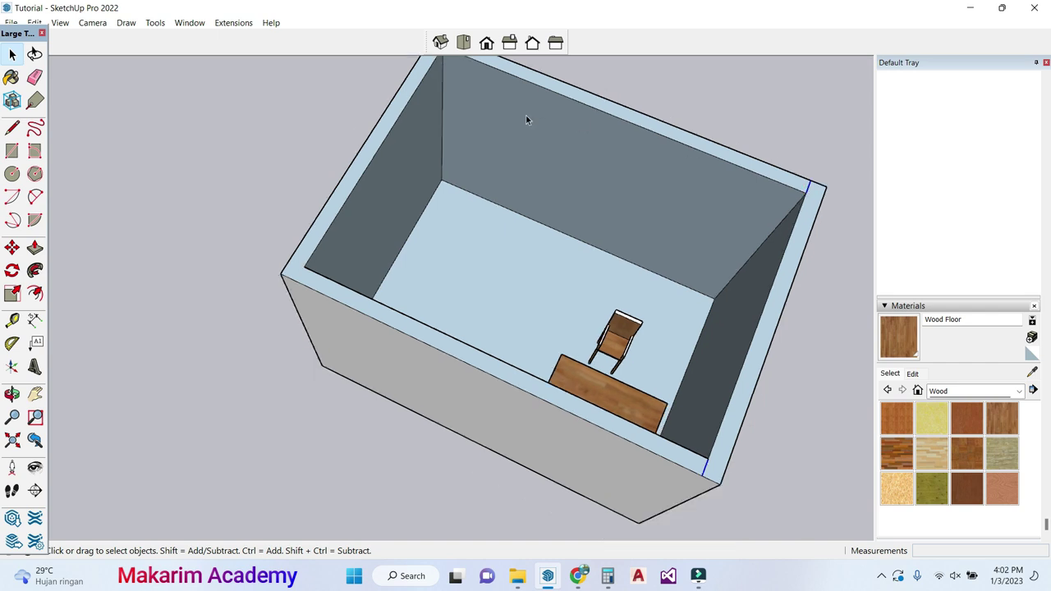
scroll(527, 120, down, 2)
scroll(554, 216, up, 4)
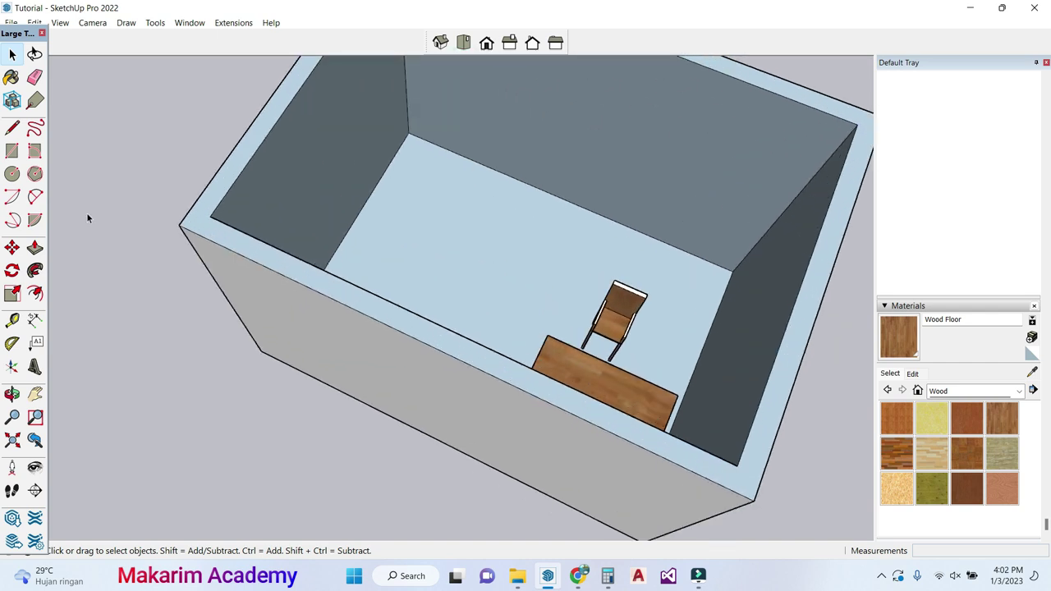
Step: Paint the chair's remaining white faces with Wood Floor
click(12, 395)
drag(520, 379, 378, 371)
scroll(514, 370, down, 3)
drag(542, 430, 723, 460)
drag(430, 286, 604, 238)
scroll(403, 178, up, 4)
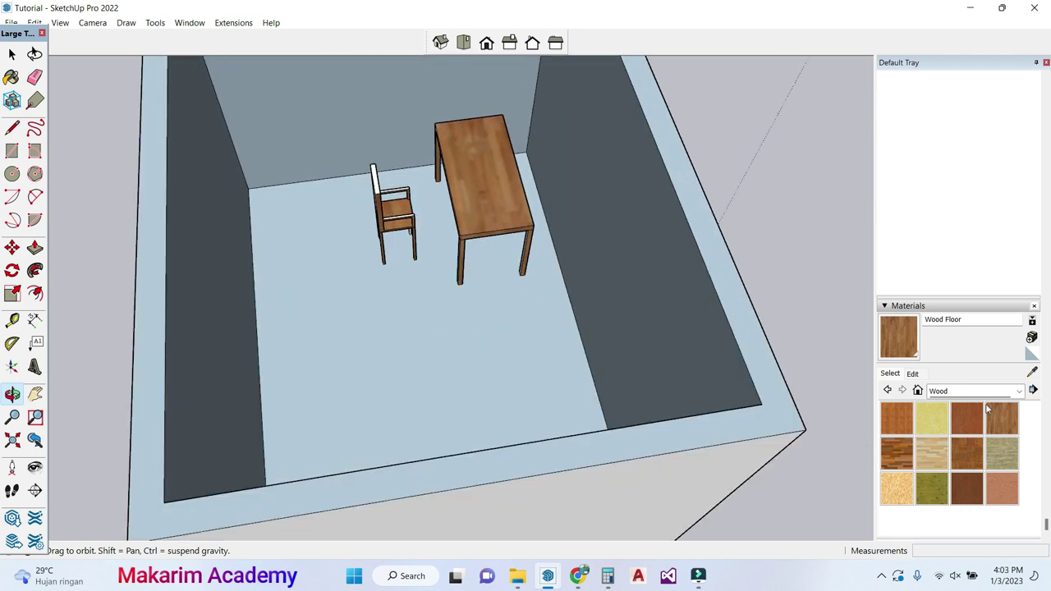
click(988, 409)
scroll(376, 169, up, 3)
scroll(424, 188, up, 2)
click(434, 195)
click(521, 305)
scroll(493, 306, down, 2)
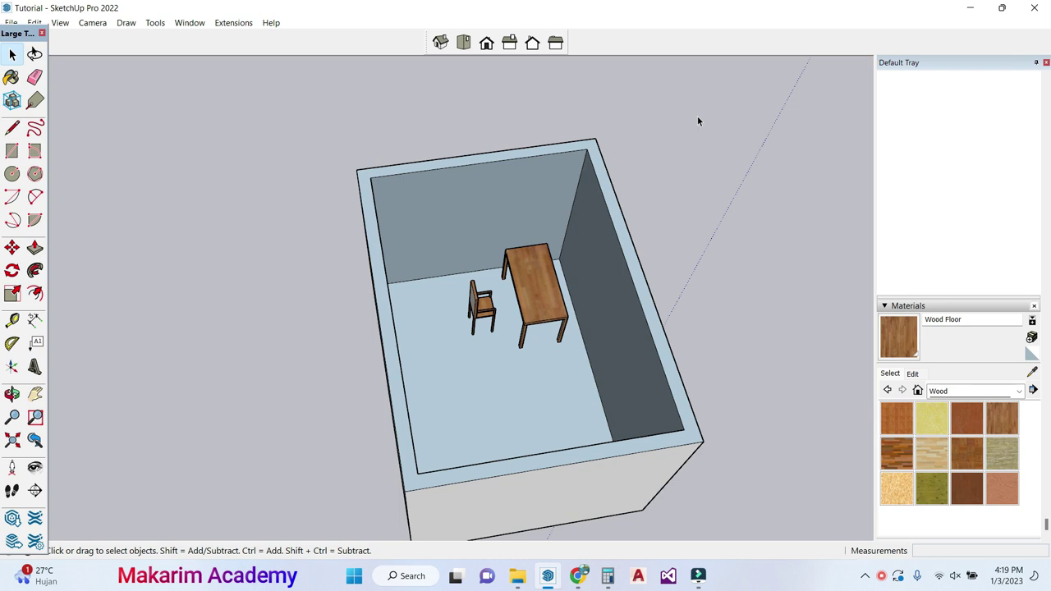
Step: Draw a short vertical line up from the bottom edge of a long outer wall and a 0.9 m horizontal line from its upper end
click(12, 394)
drag(321, 411, 467, 373)
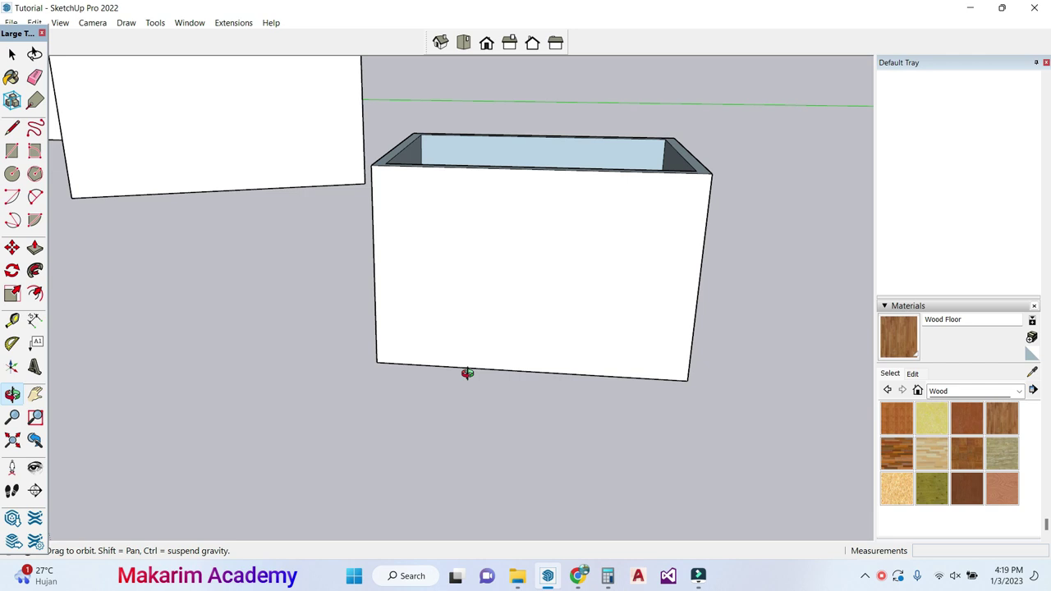
drag(468, 374, 458, 364)
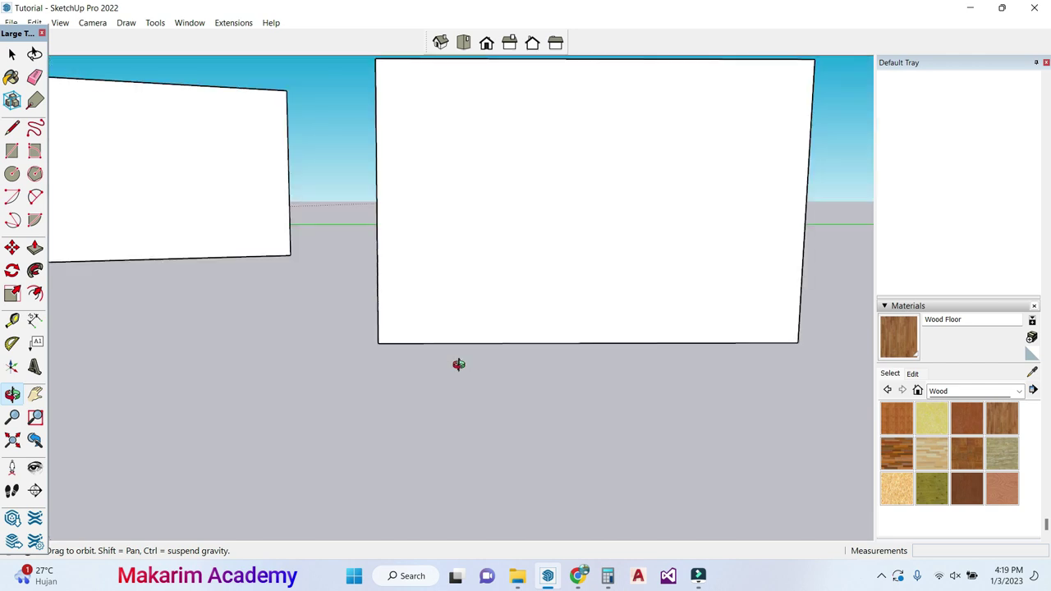
click(13, 129)
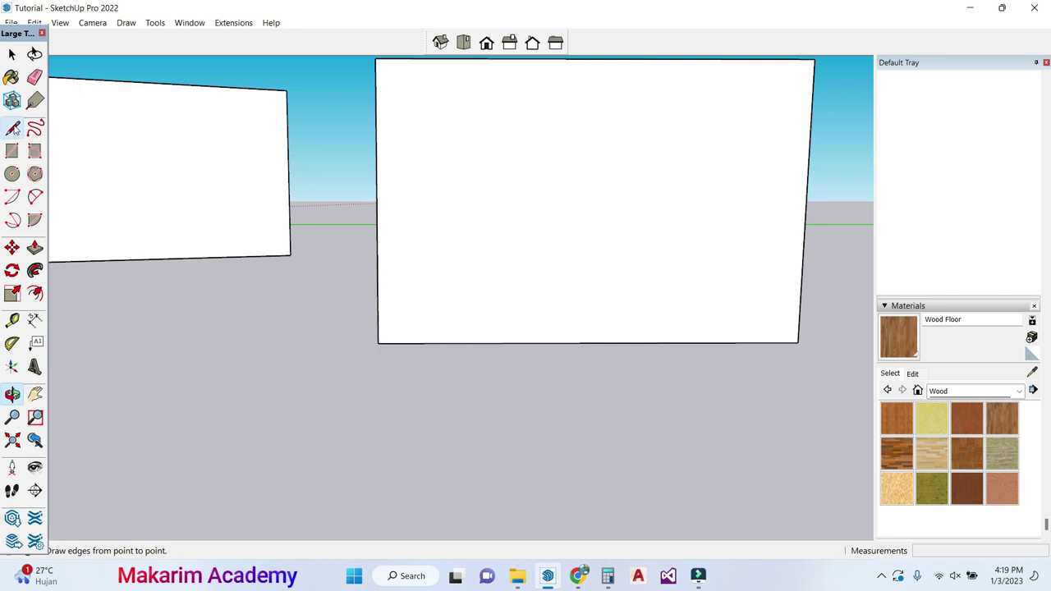
click(452, 343)
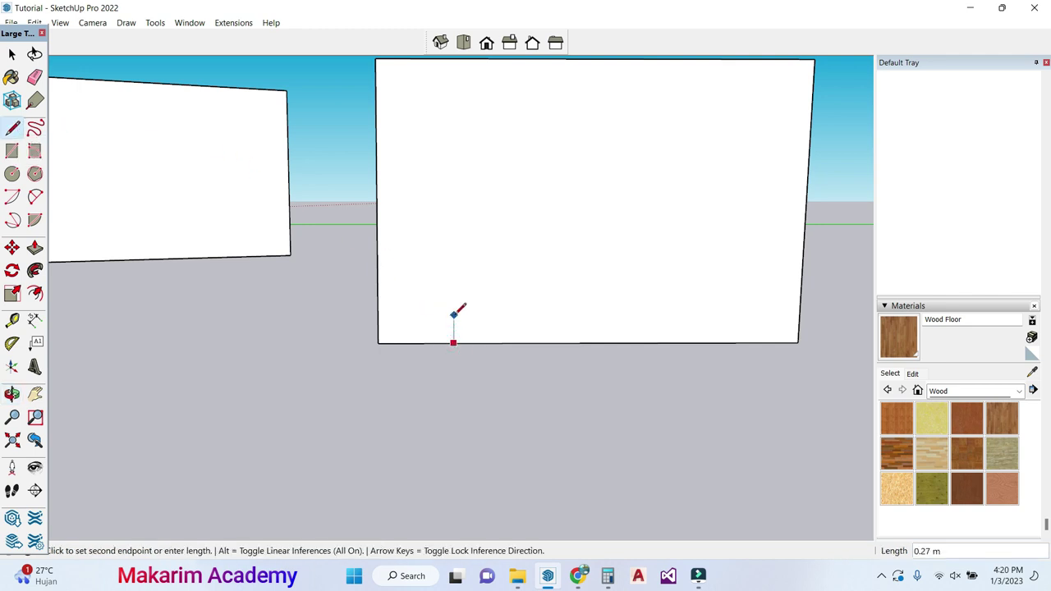
text(0.)
key(Return)
text(0.)
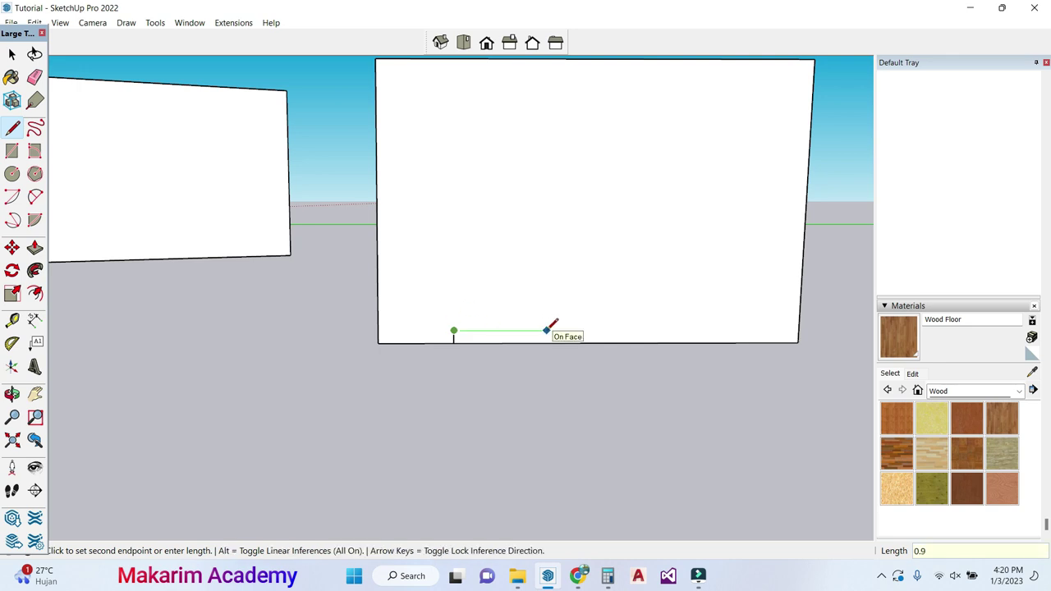
key(Return)
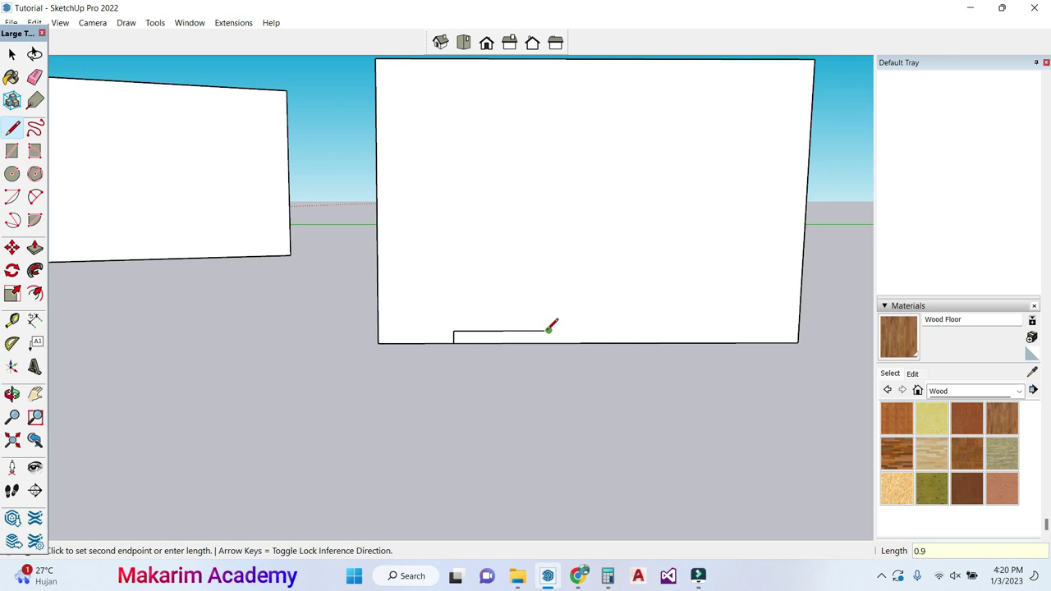
Step: Complete the door outline with 2 m high sides and a top edge, and delete the short stub line beneath it
text(2)
key(Return)
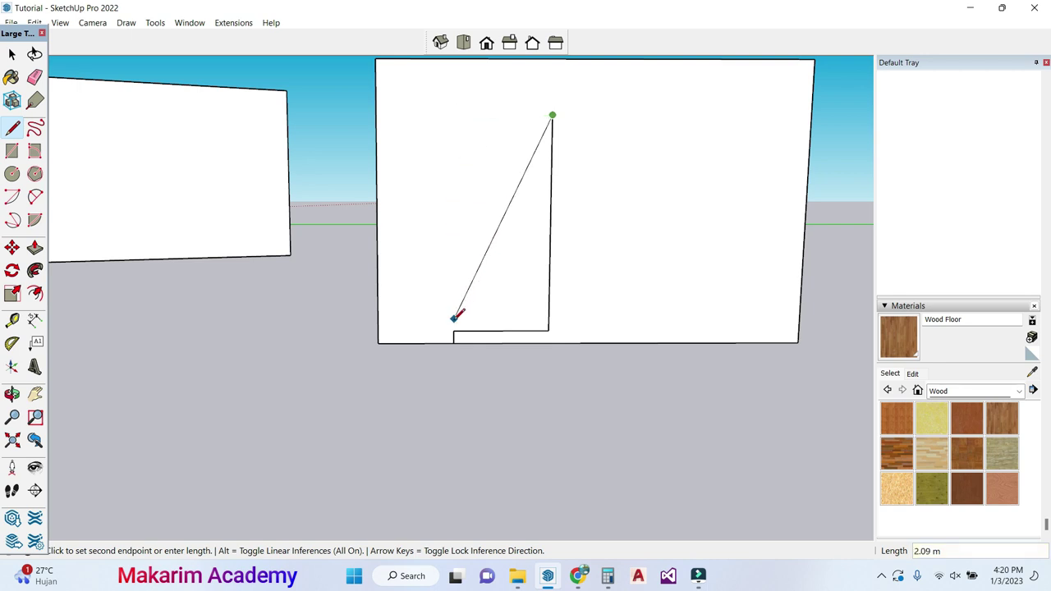
click(455, 114)
click(453, 330)
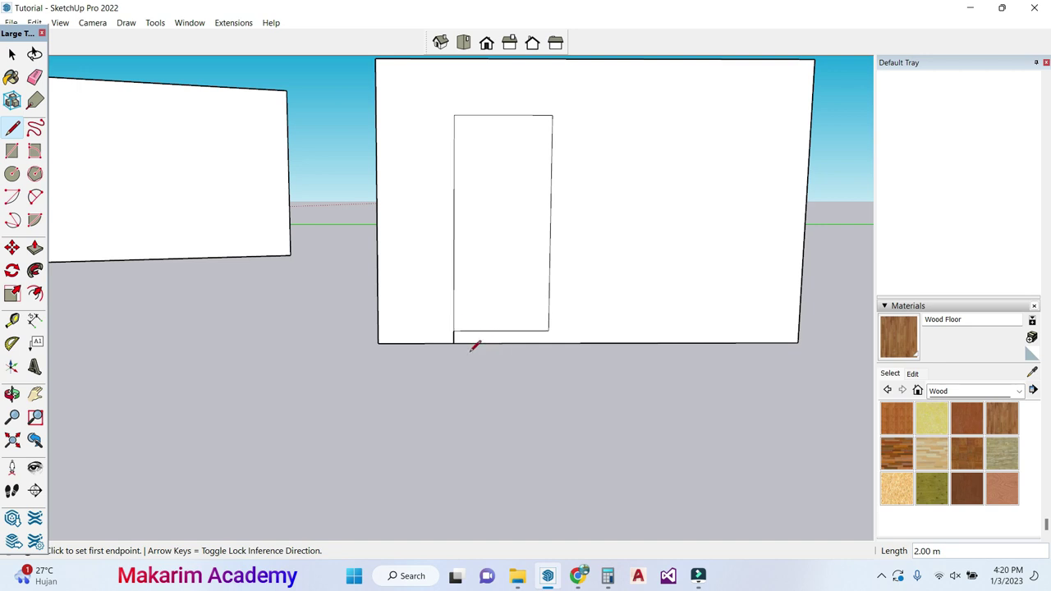
click(11, 54)
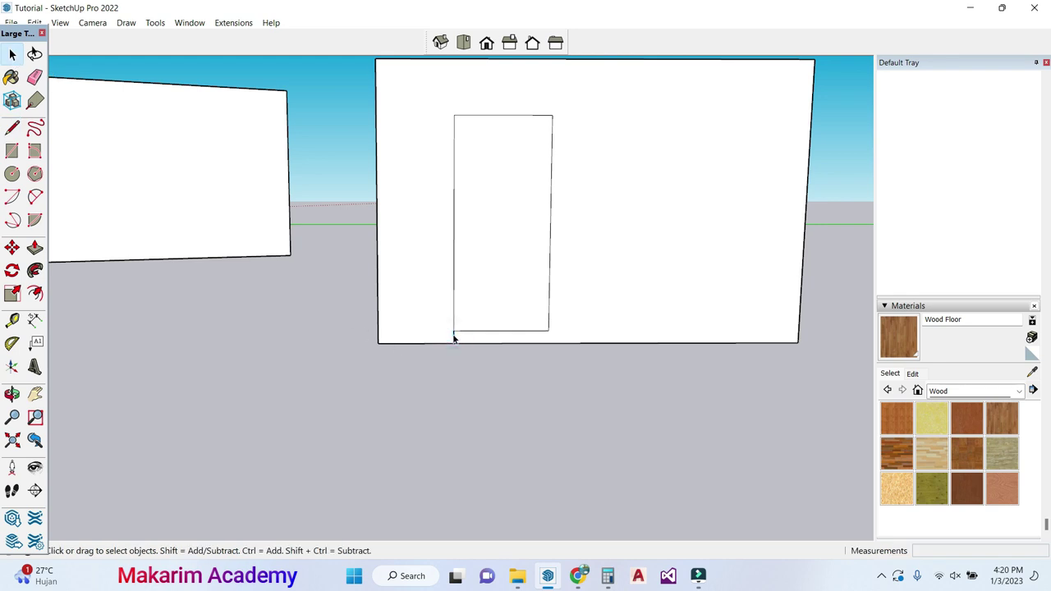
Step: Push/Pull the door face 0.15 m inward through the wall to cut the doorway
middle_drag(454, 339, 374, 349)
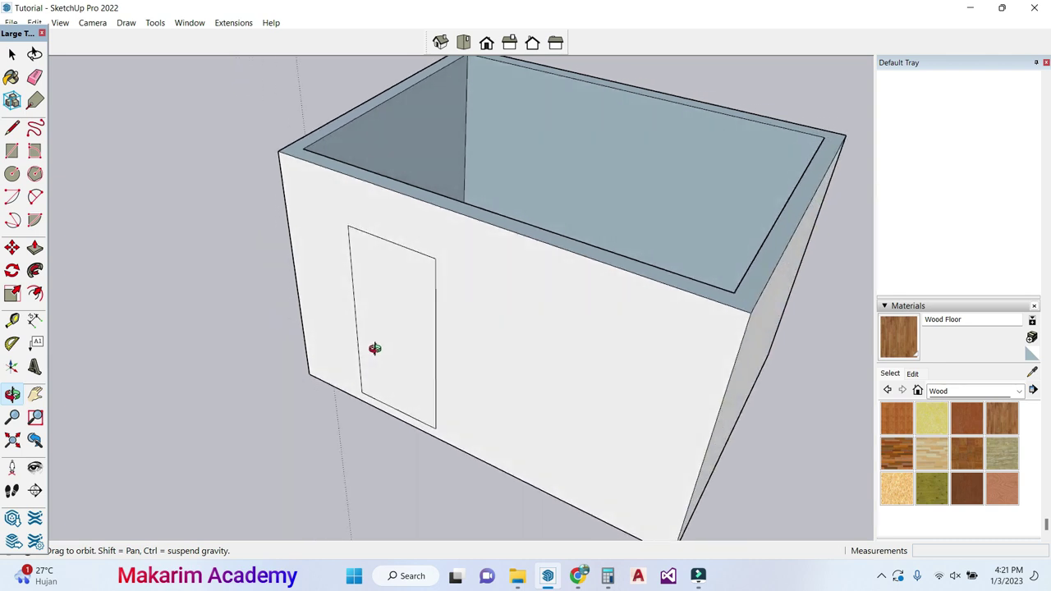
click(35, 248)
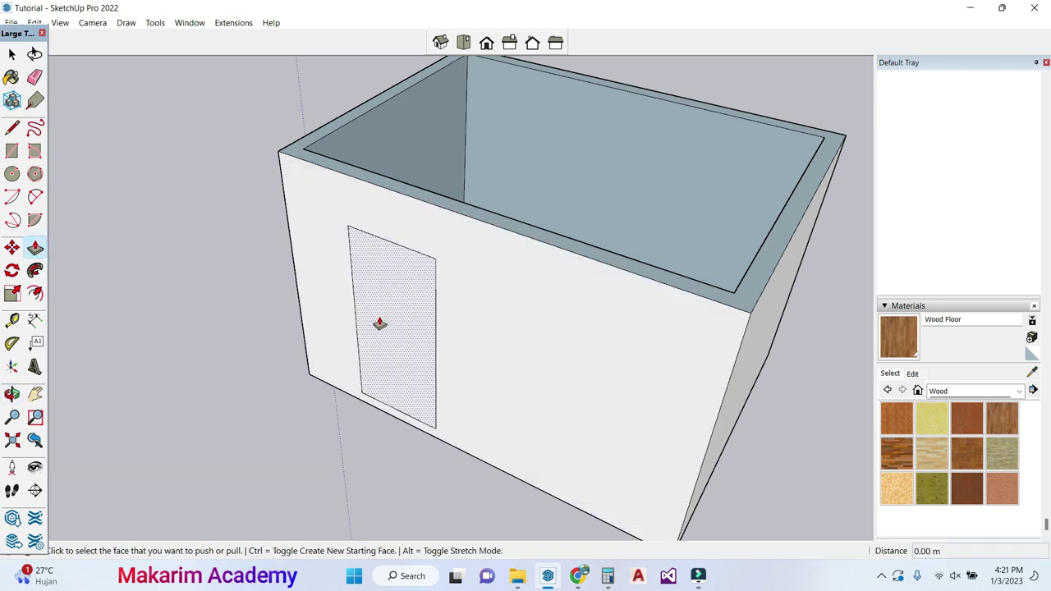
drag(382, 337, 443, 290)
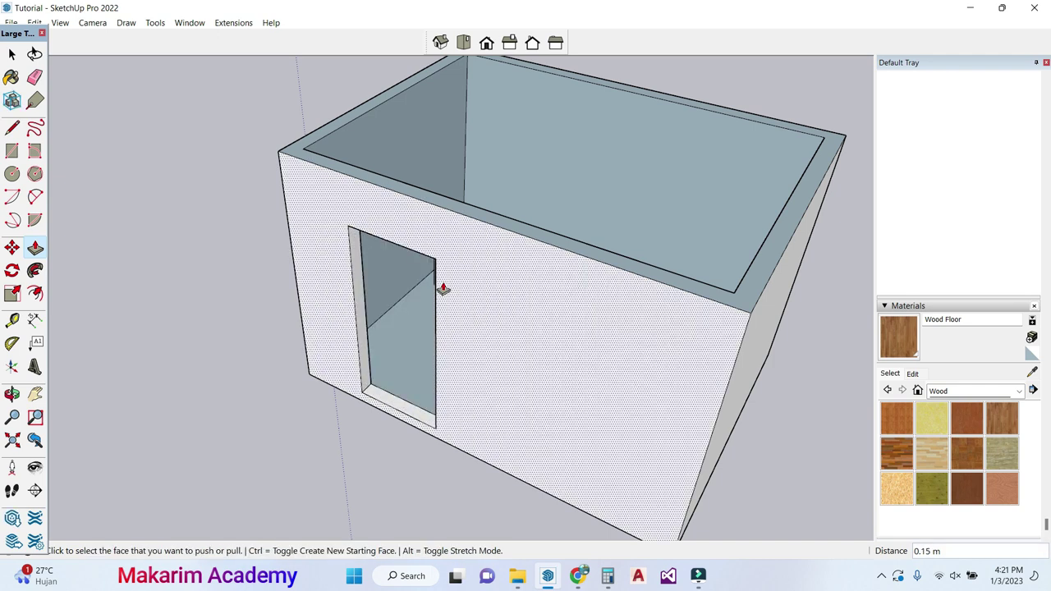
Step: Paint the outer face of the doorway wall with Color E03 from the Colors collection
click(12, 395)
drag(319, 387, 325, 390)
drag(439, 371, 520, 289)
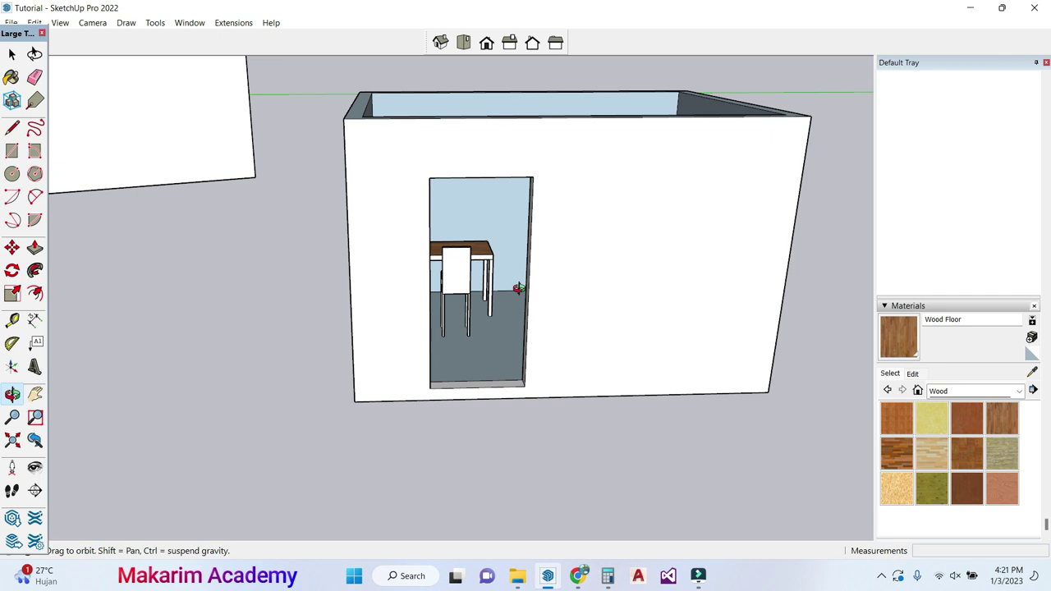
click(953, 393)
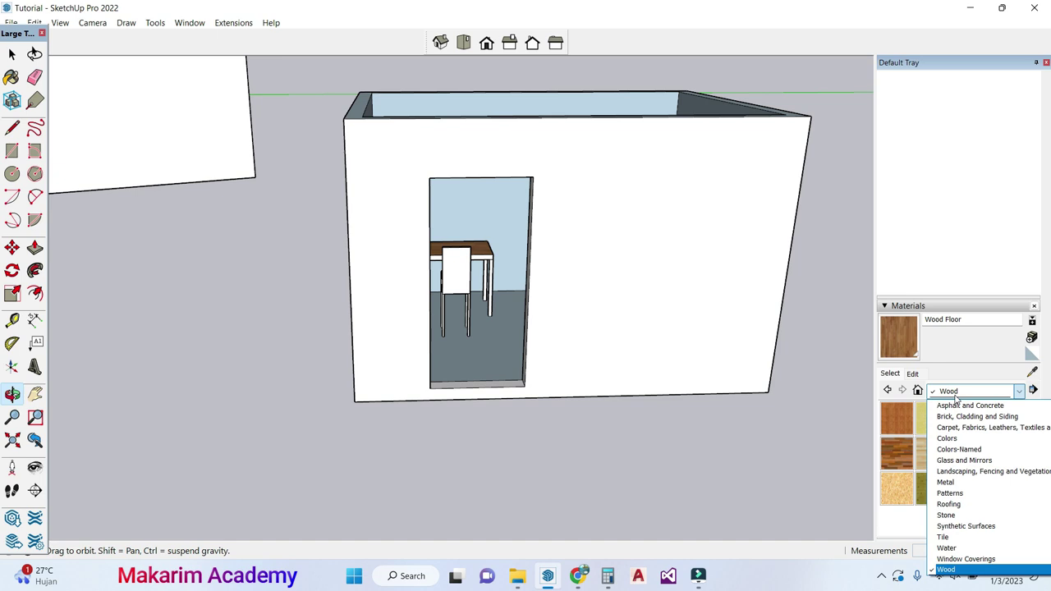
click(953, 438)
scroll(958, 436, down, 5)
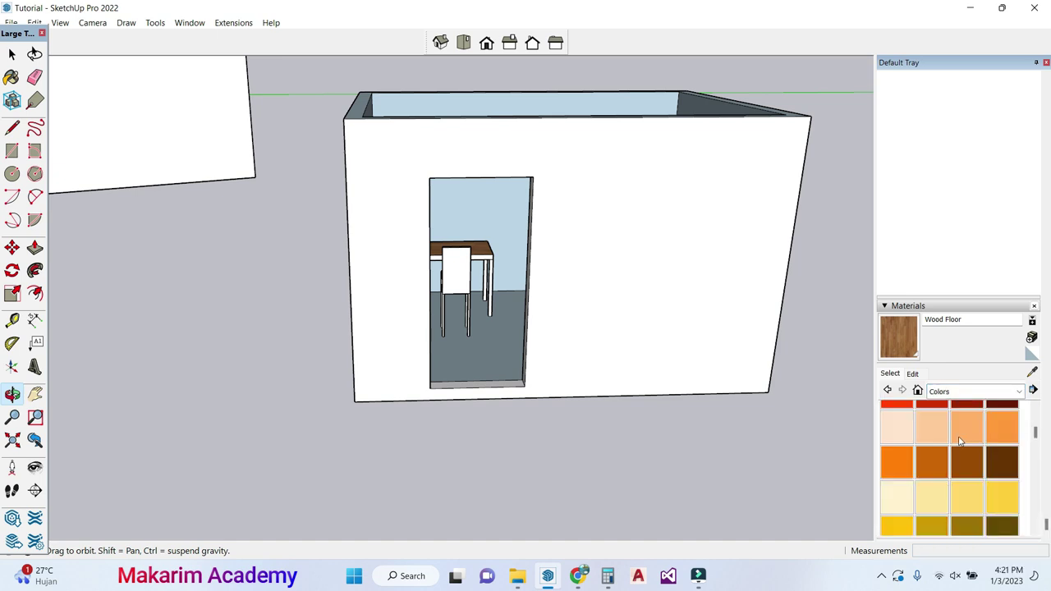
click(961, 442)
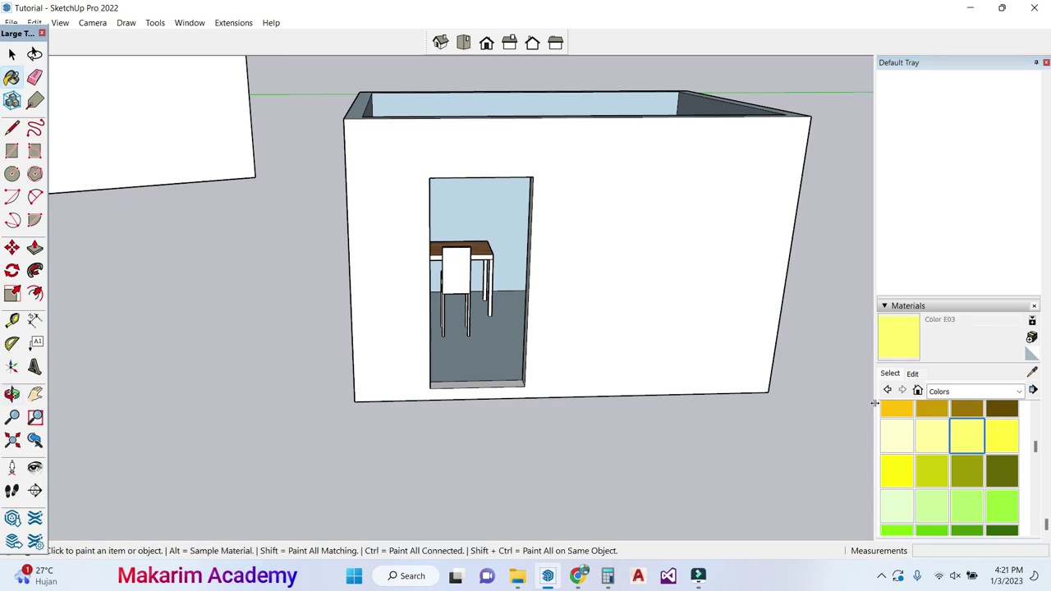
click(698, 293)
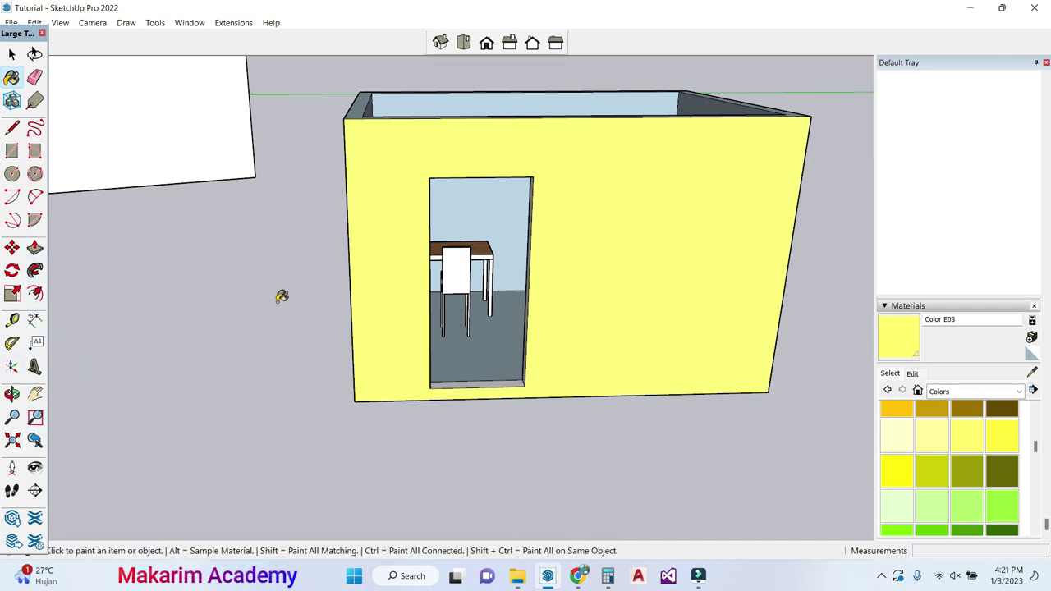
Step: Paint the outer faces of the other three walls with the same Color E03 yellow
click(12, 395)
drag(310, 324, 432, 270)
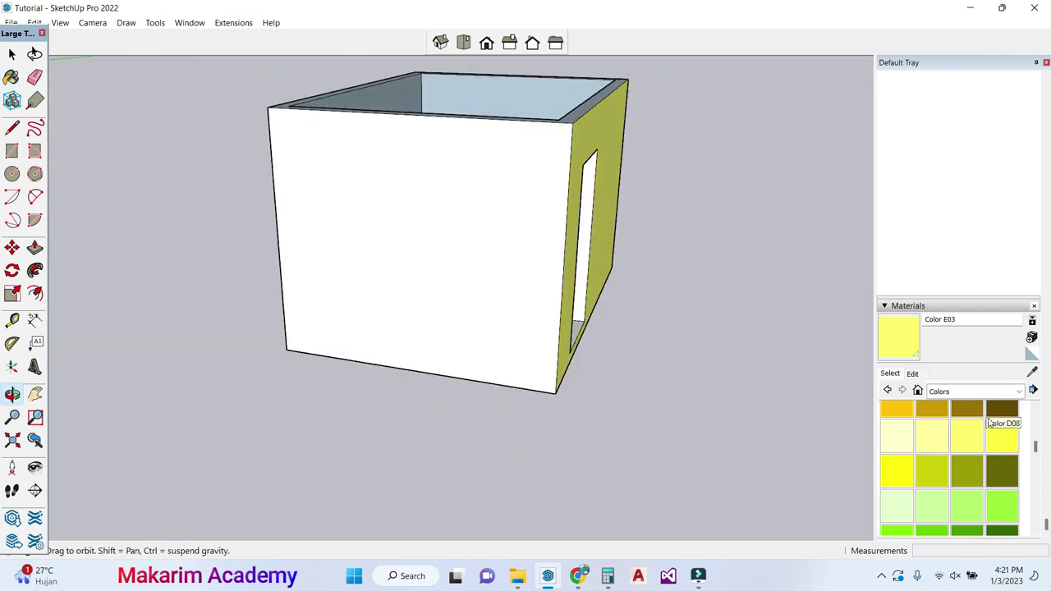
key(b)
click(493, 282)
key(o)
drag(493, 281, 429, 366)
click(967, 437)
click(380, 271)
click(11, 394)
drag(232, 361, 353, 360)
click(967, 436)
click(401, 370)
scroll(235, 356, down, 3)
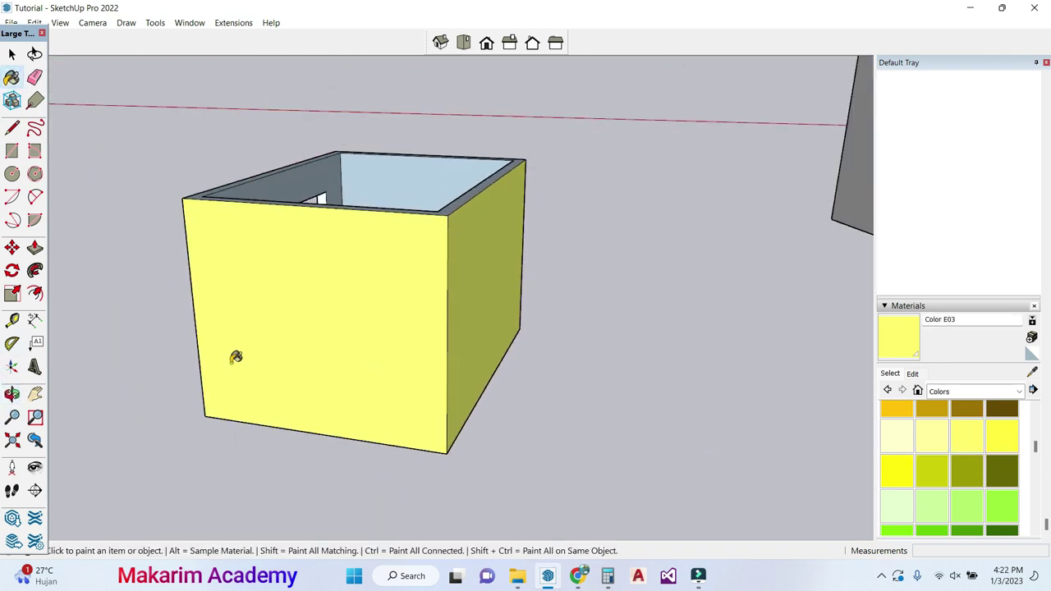
Step: Paint the room's inner wall faces and the wall tops with Color E03
scroll(298, 181, up, 5)
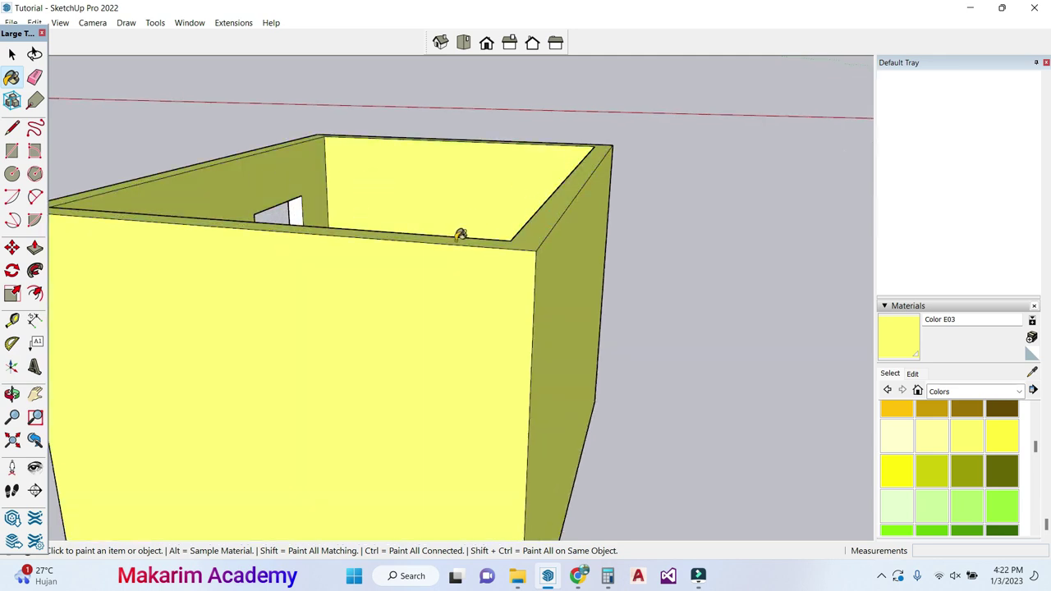
key(m)
click(146, 251)
key(Escape)
click(13, 270)
click(13, 395)
mouse_move(214, 362)
mouse_down()
mouse_move(445, 442)
mouse_move(446, 347)
mouse_move(676, 331)
mouse_move(699, 317)
mouse_up()
key(b)
click(568, 143)
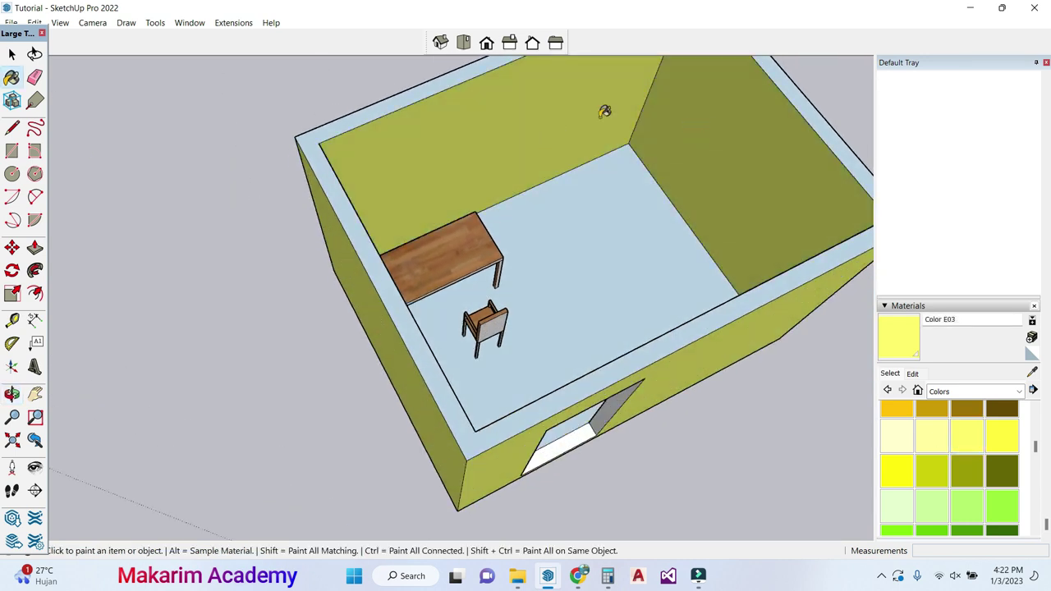
click(434, 87)
Step: Paint the jambs and threshold of the door opening with Color E03
scroll(599, 422, up, 3)
click(583, 429)
mouse_move(585, 424)
middle_down()
mouse_move(298, 206)
mouse_move(305, 164)
mouse_move(349, 195)
middle_up()
click(295, 144)
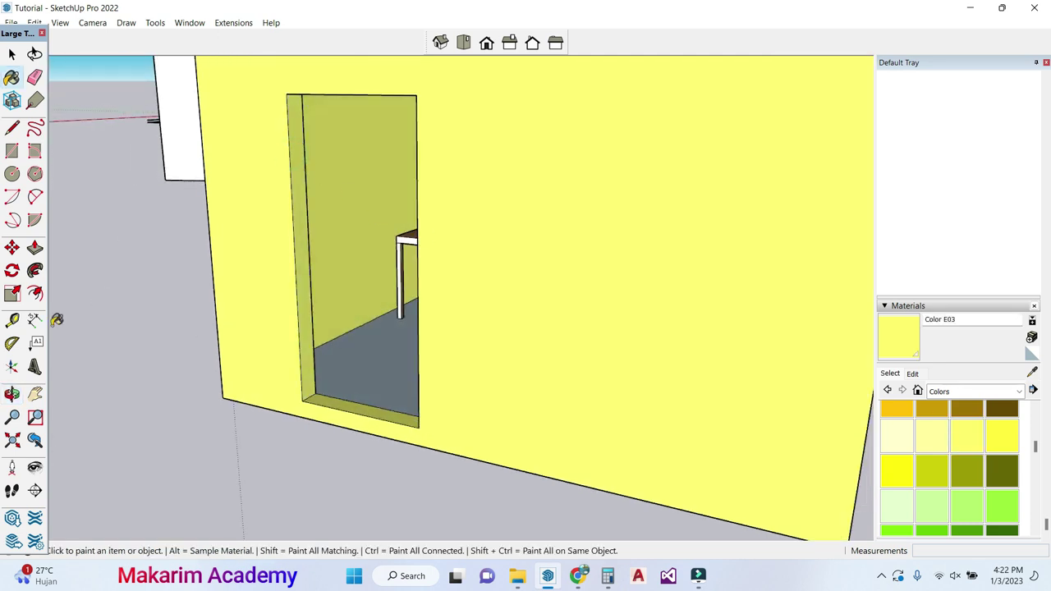
Step: Choose the Concrete Pavers Block Multi material from the Tile collection for painting
click(11, 395)
mouse_move(246, 312)
mouse_down()
mouse_move(502, 260)
mouse_move(481, 359)
mouse_up()
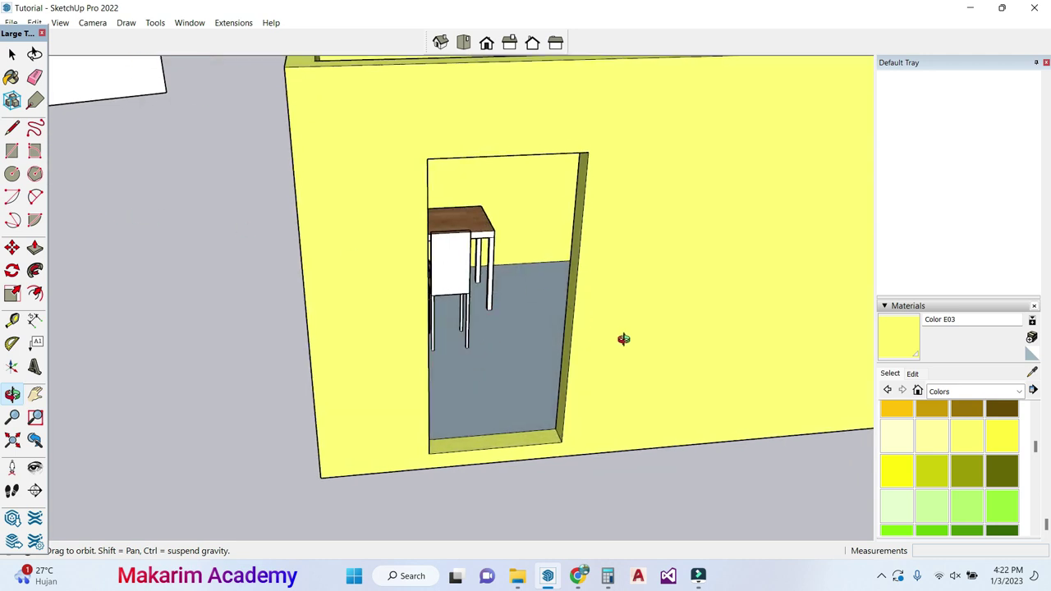
click(1001, 392)
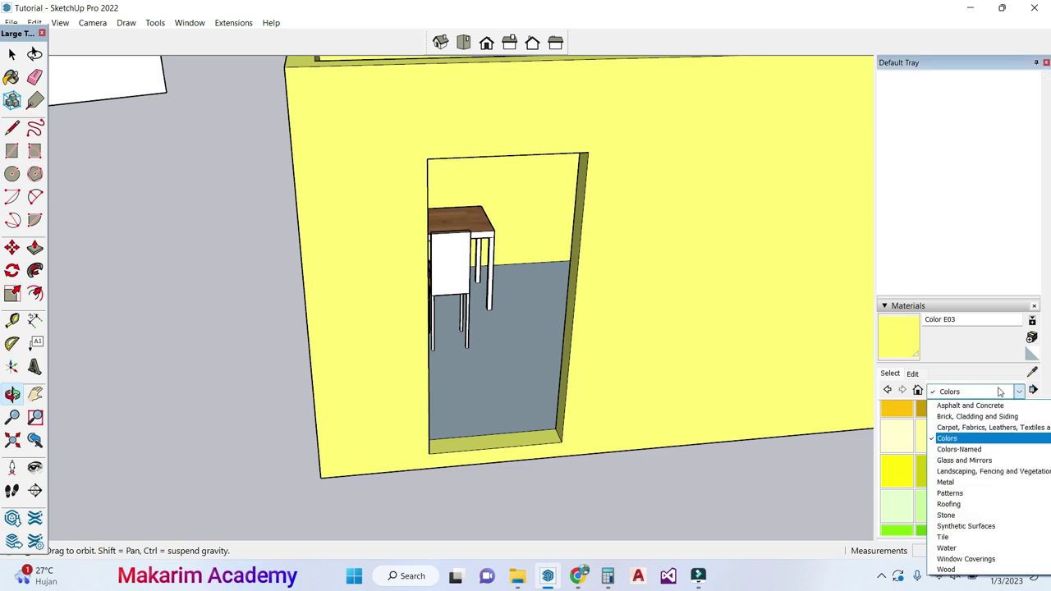
click(975, 536)
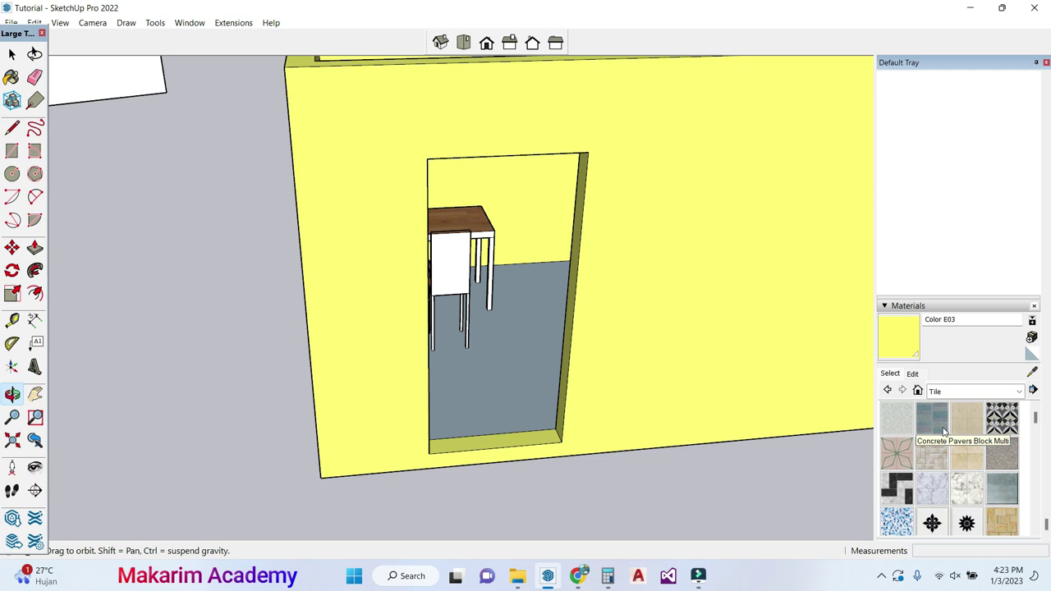
click(945, 432)
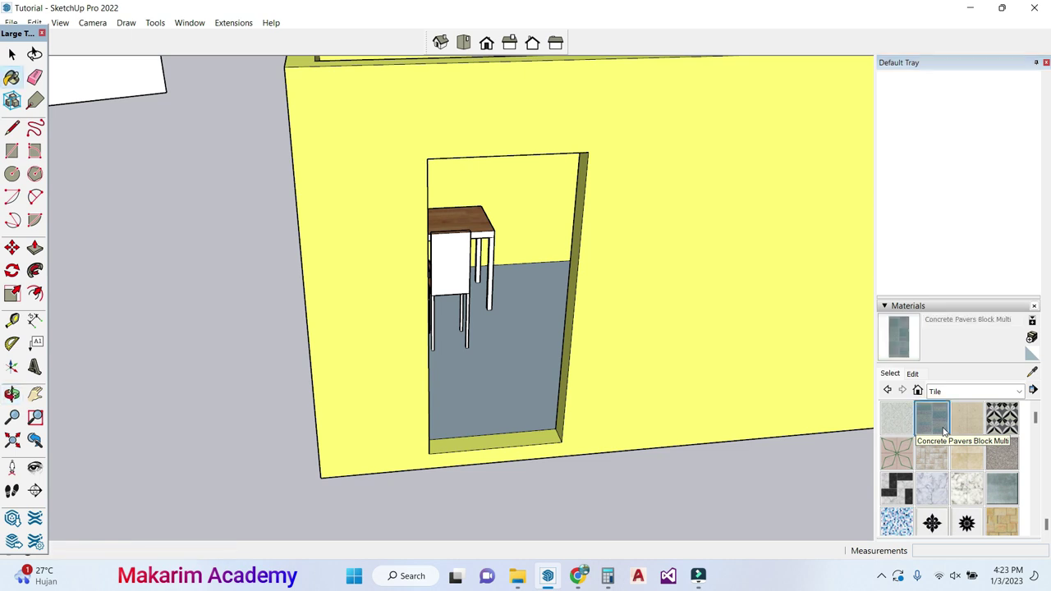
Step: Paint the room's floor with the Concrete Pavers Block Multi tile material and view the room from several sides
click(521, 348)
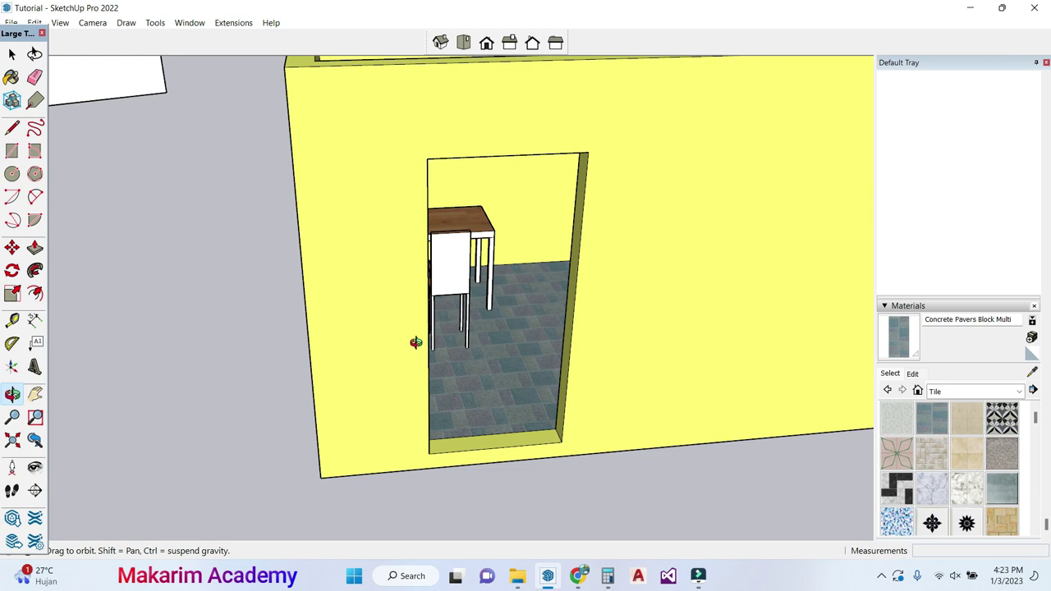
drag(510, 205, 448, 302)
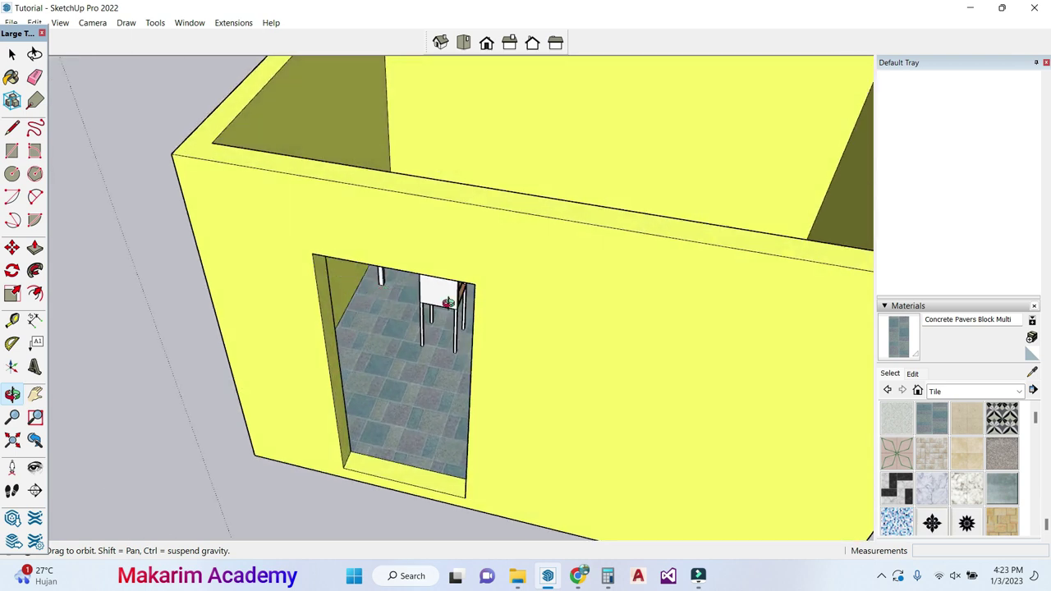
drag(554, 321, 395, 327)
scroll(393, 325, down, 5)
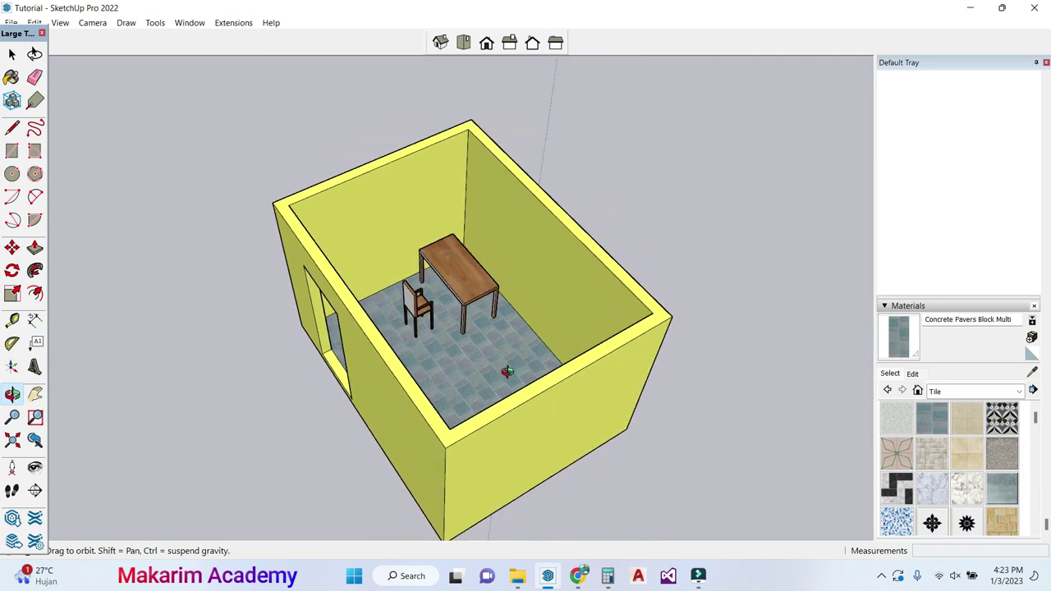
drag(508, 372, 363, 397)
drag(440, 338, 678, 394)
drag(352, 416, 199, 345)
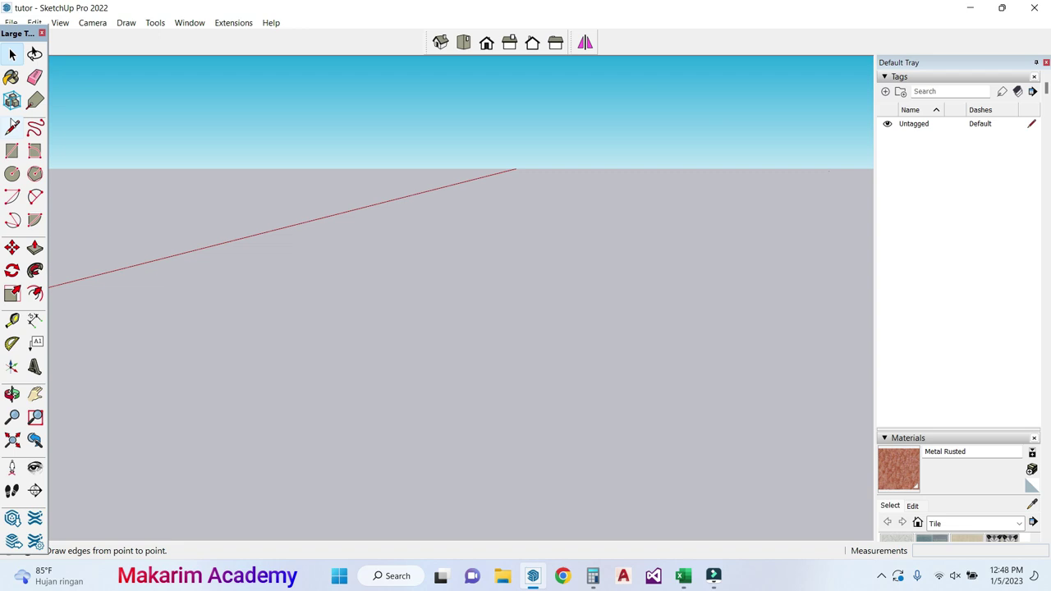
Step: Draw a closed four-sided face on the ground with the Line tool, about 37 m by 24 m
click(12, 127)
click(231, 417)
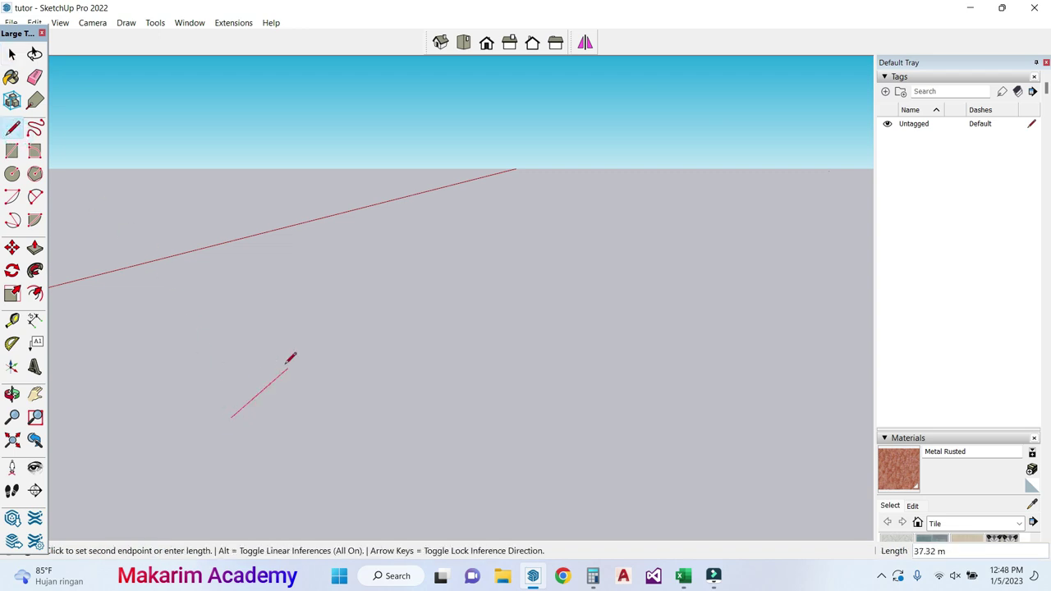
click(286, 369)
click(386, 371)
click(352, 423)
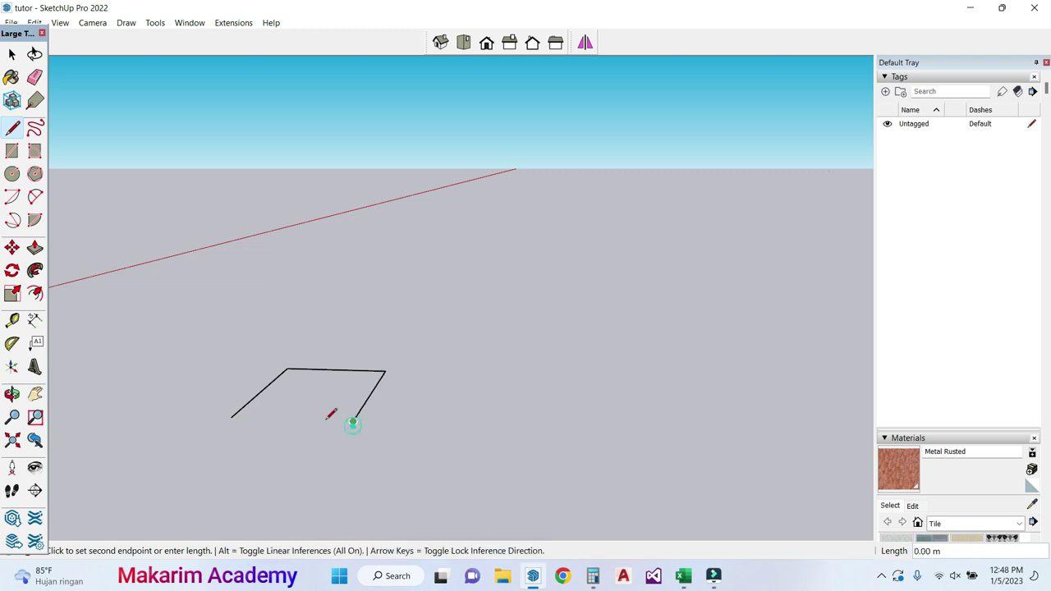
click(231, 417)
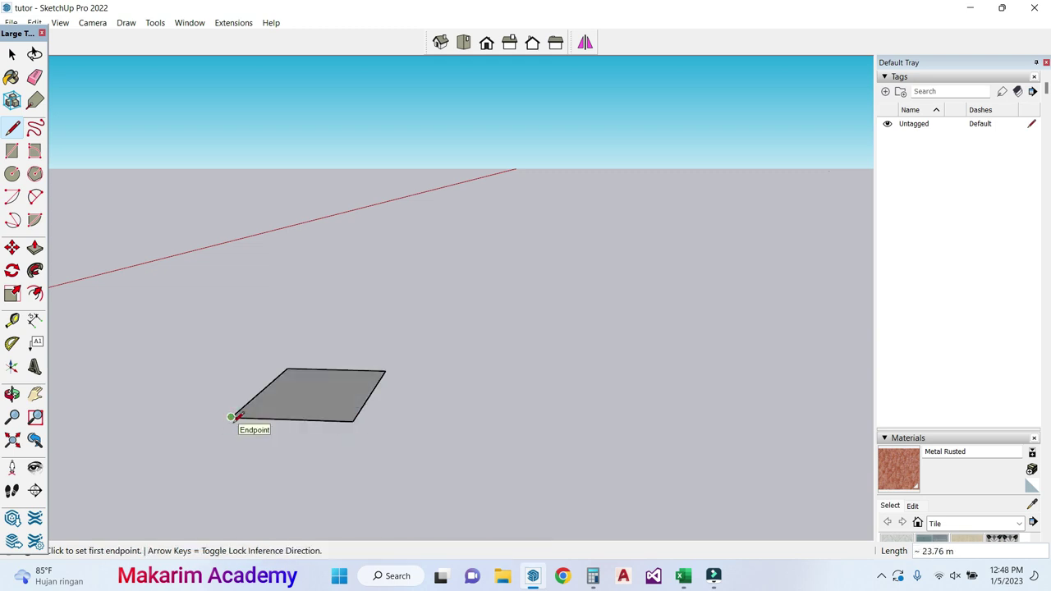
Step: Push/Pull the four-sided face up 2 m into a slab
scroll(233, 417, up, 2)
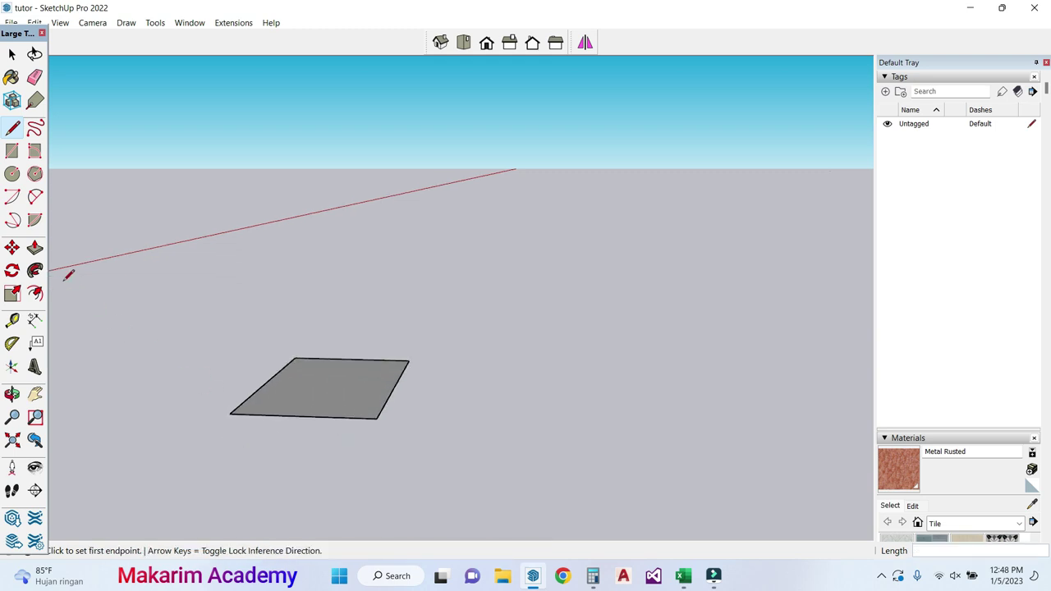
click(35, 247)
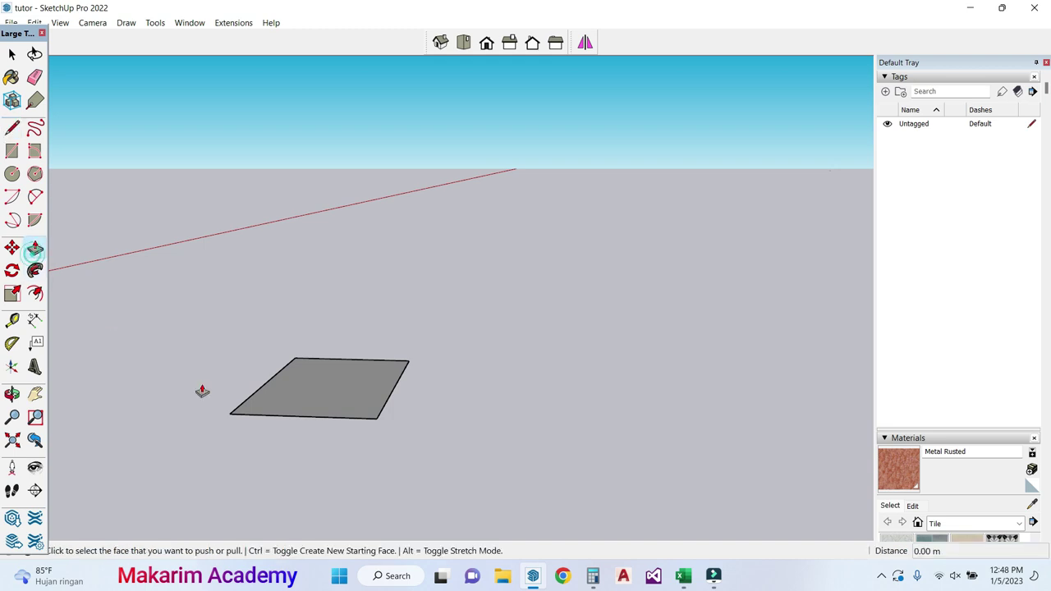
click(306, 405)
text(2)
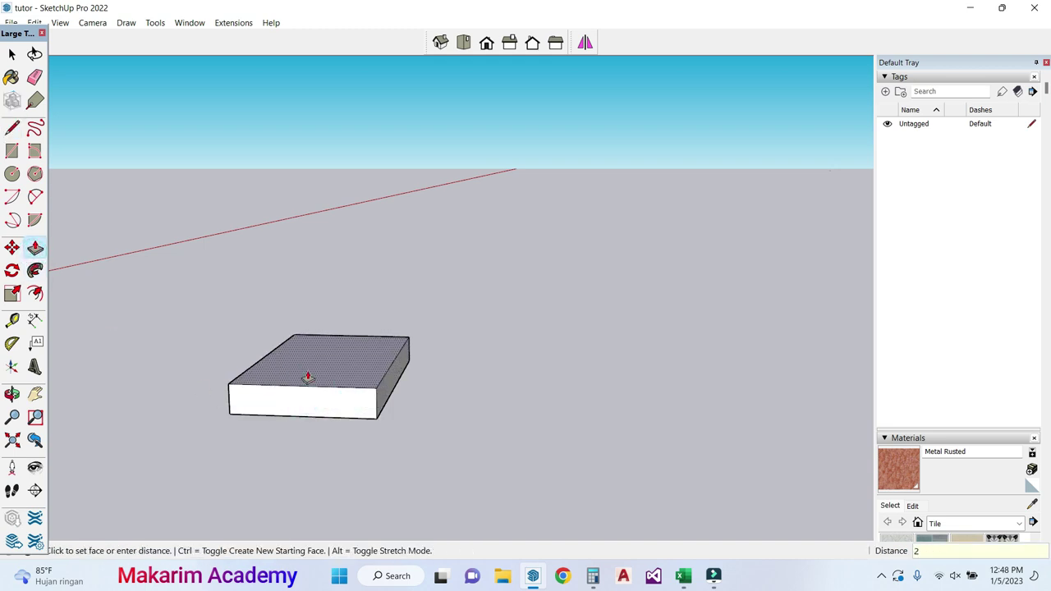
key(Return)
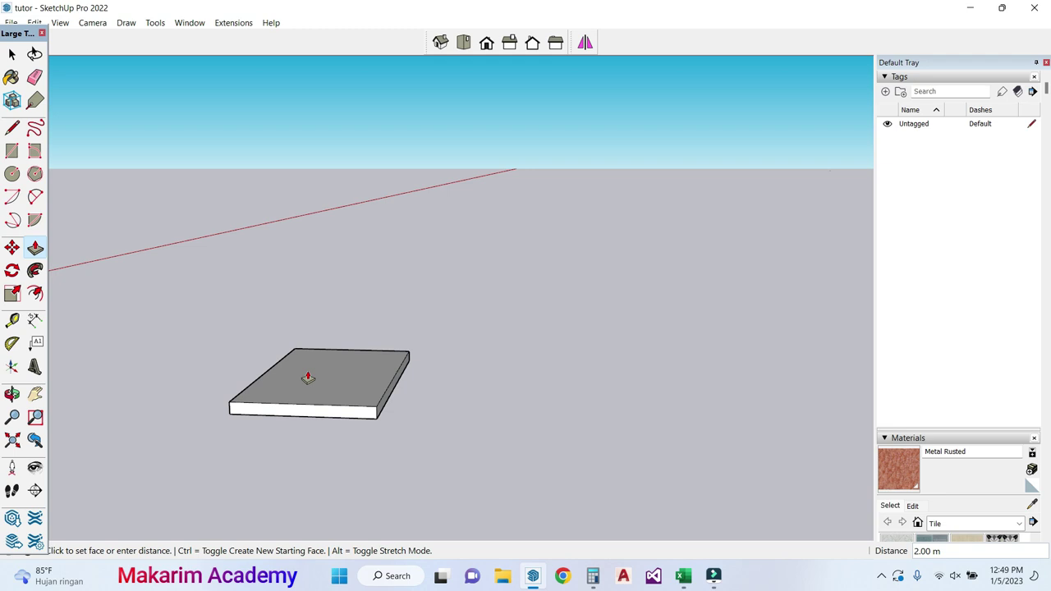
Step: Select the whole slab, move it about 31 m along the green axis from its lower front corner, and deselect it
click(13, 53)
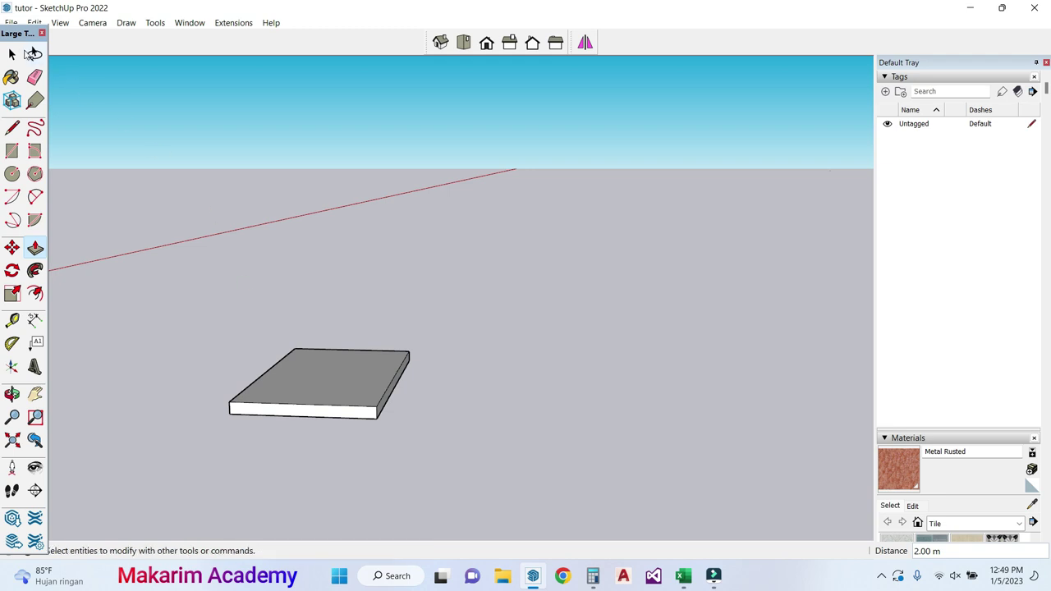
drag(429, 482, 222, 320)
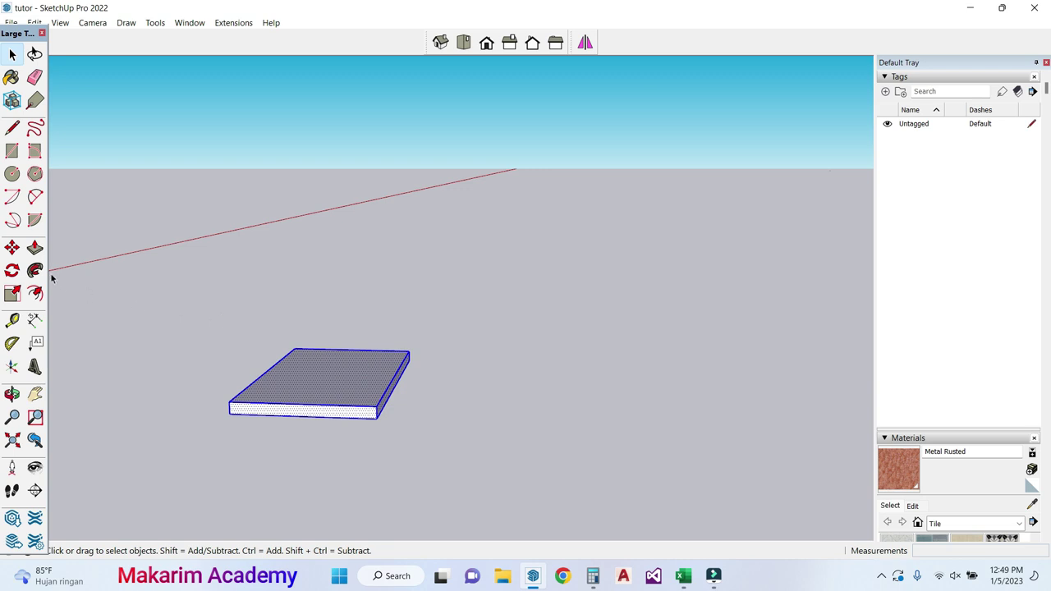
click(11, 247)
scroll(249, 469, up, 5)
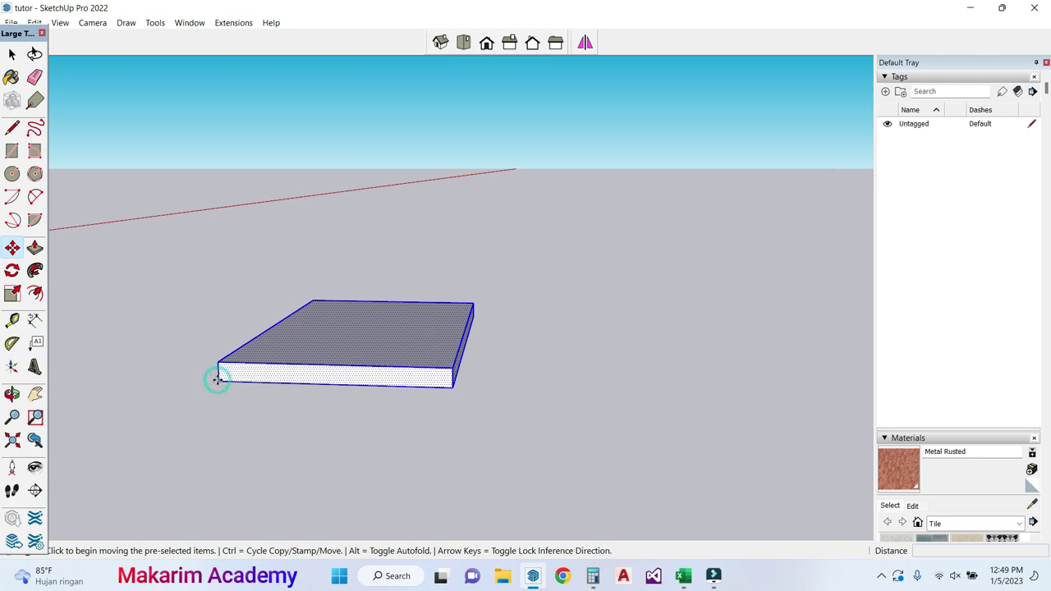
click(217, 379)
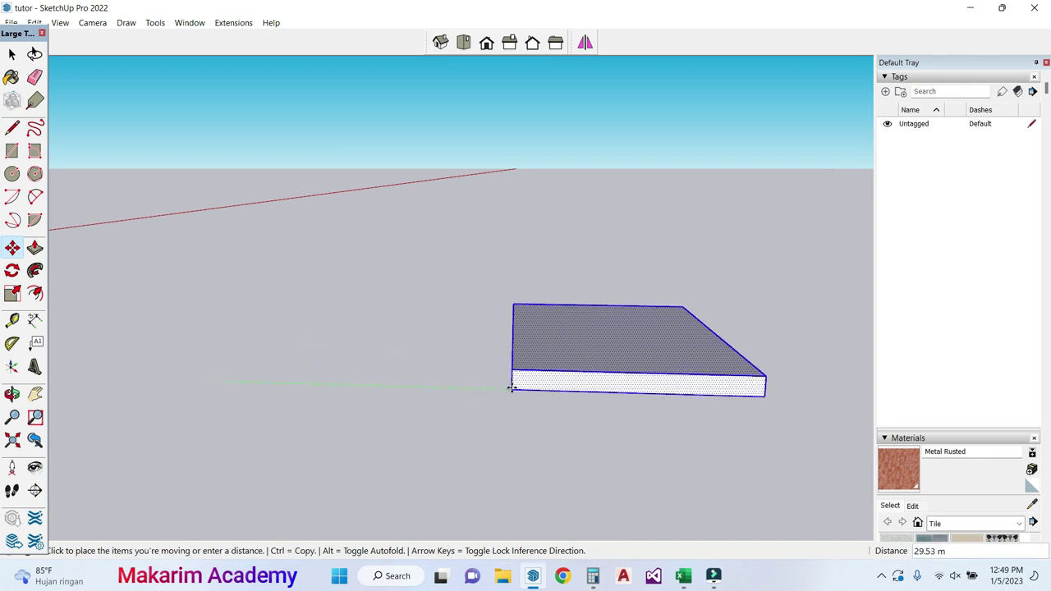
click(531, 388)
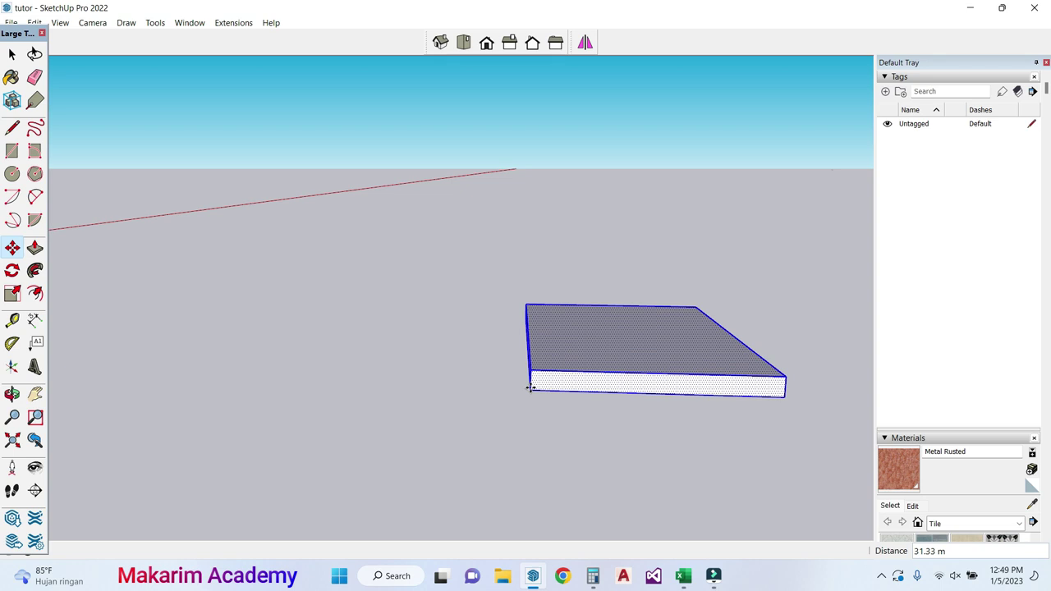
key(space)
click(522, 423)
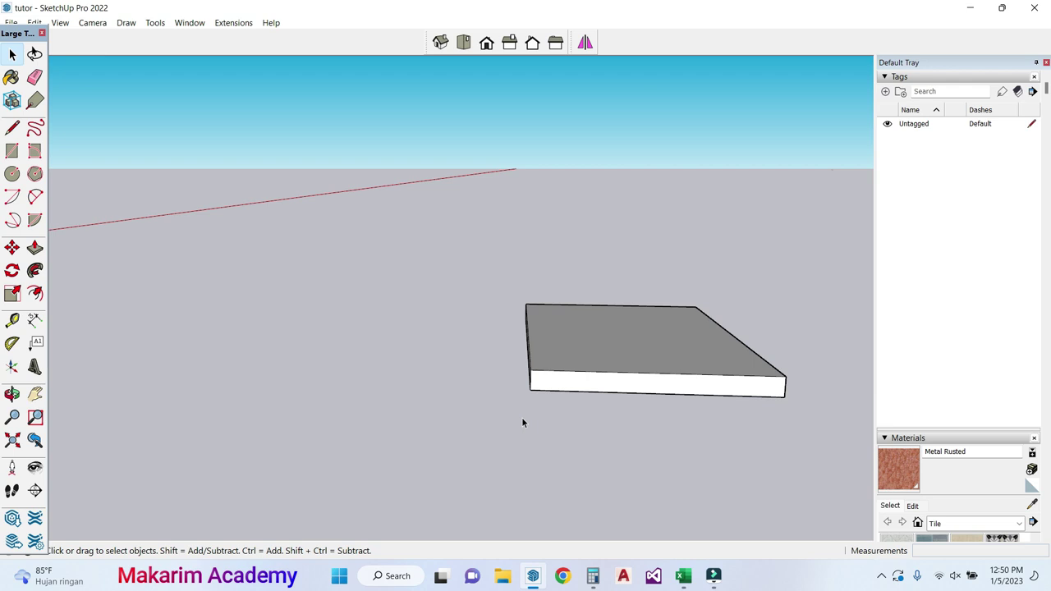
Step: Copy the whole slab about 28 m along the green axis with the Move tool, placing the copy beside the original
drag(821, 446, 474, 251)
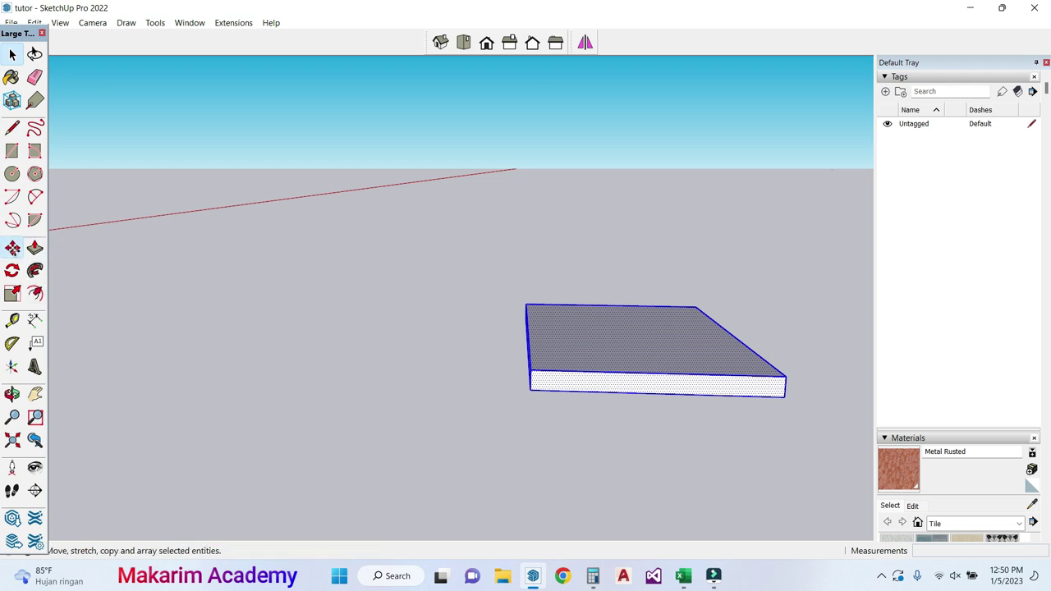
click(12, 247)
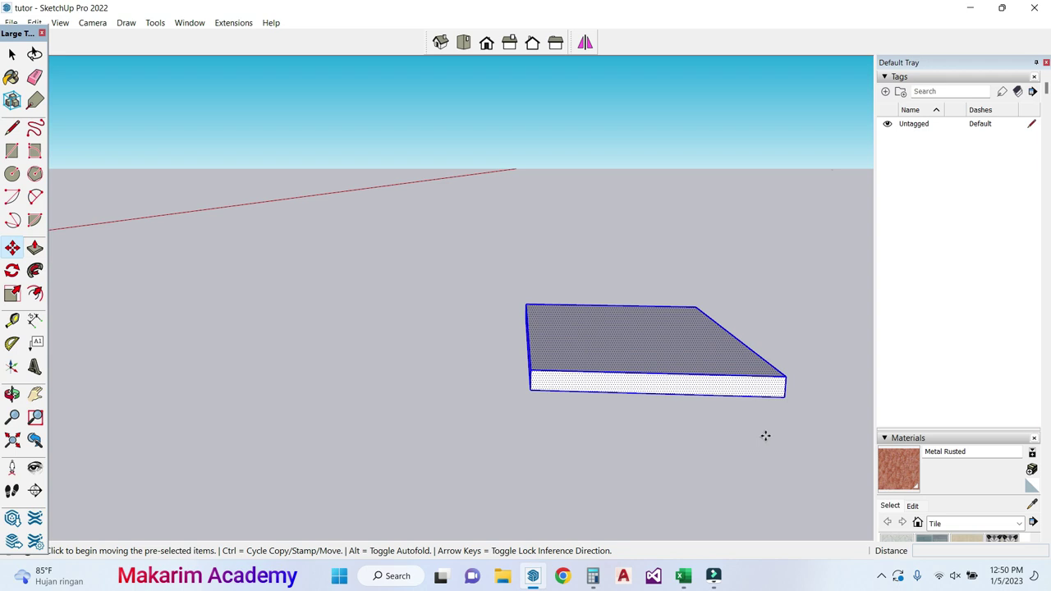
click(528, 392)
key(ctrl)
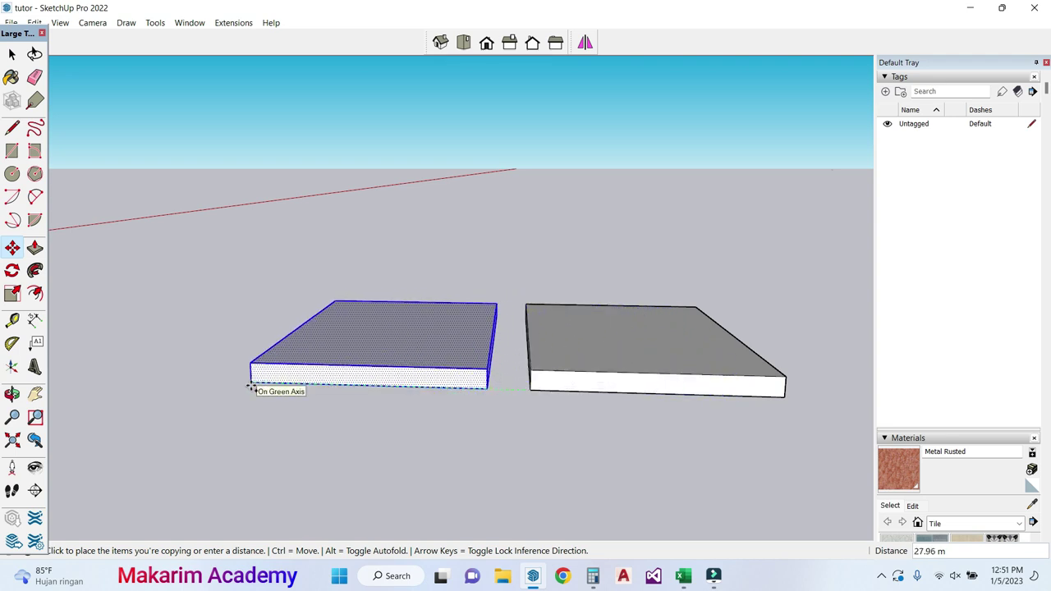
click(250, 386)
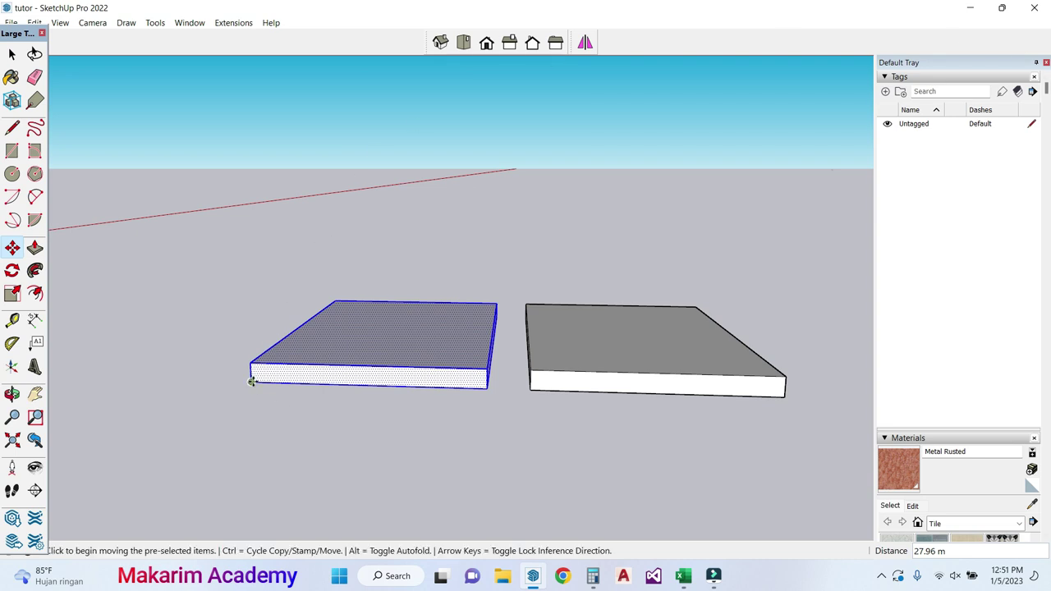
Step: Copy the selected slab about 54 m along the red axis, placing the copy behind it, and clear the selection
click(253, 382)
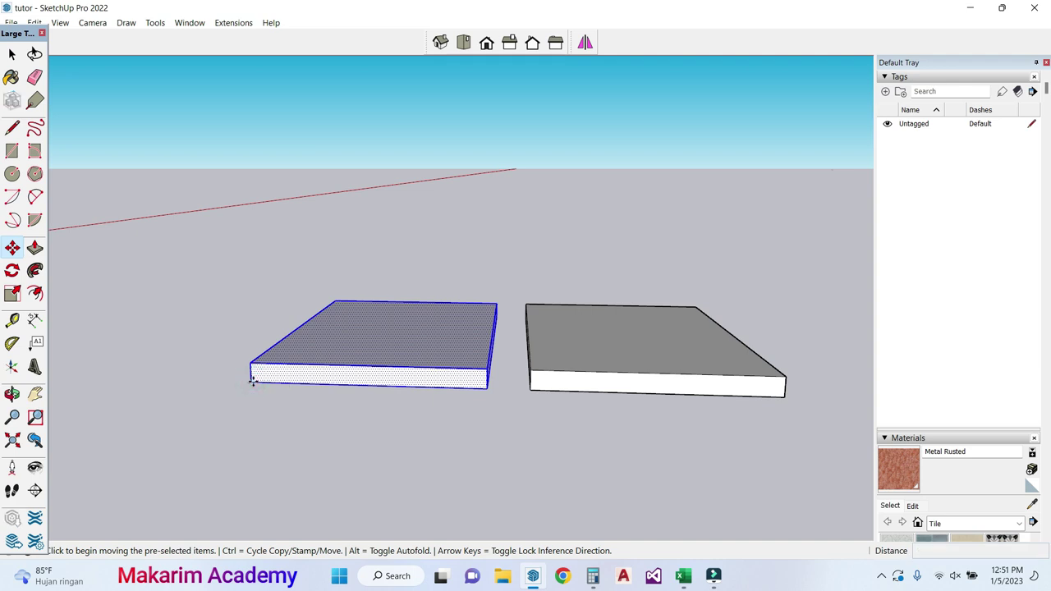
click(253, 382)
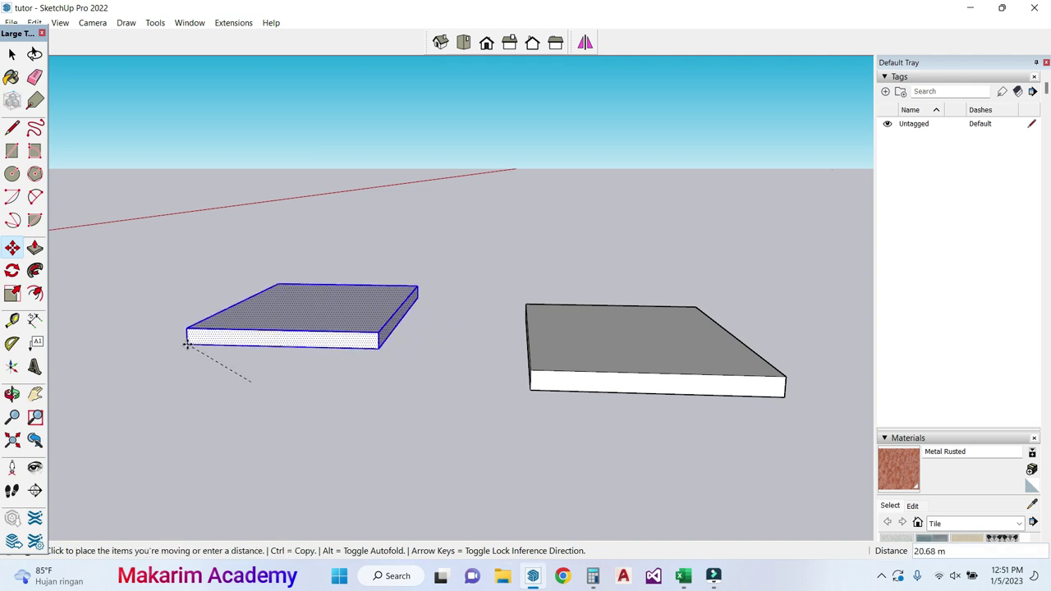
key(ctrl)
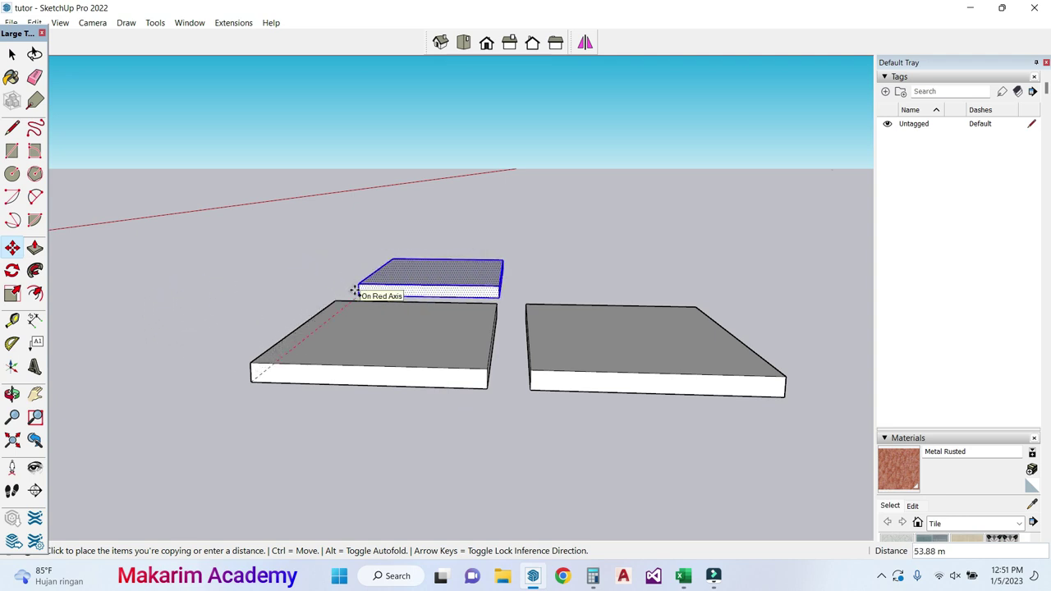
click(355, 291)
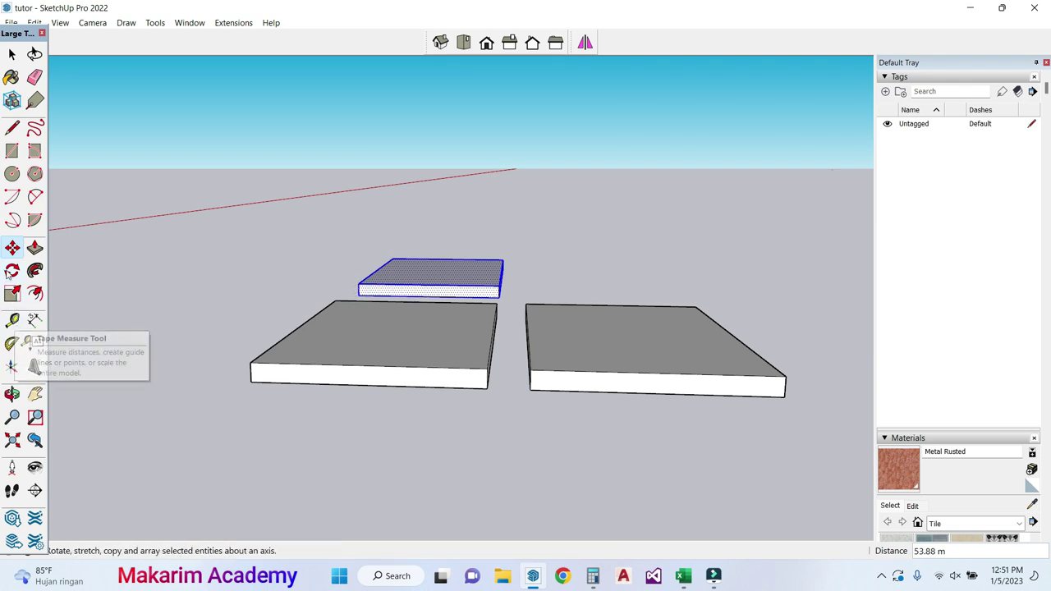
click(12, 394)
mouse_move(580, 276)
mouse_down()
mouse_move(564, 315)
mouse_move(566, 288)
mouse_up()
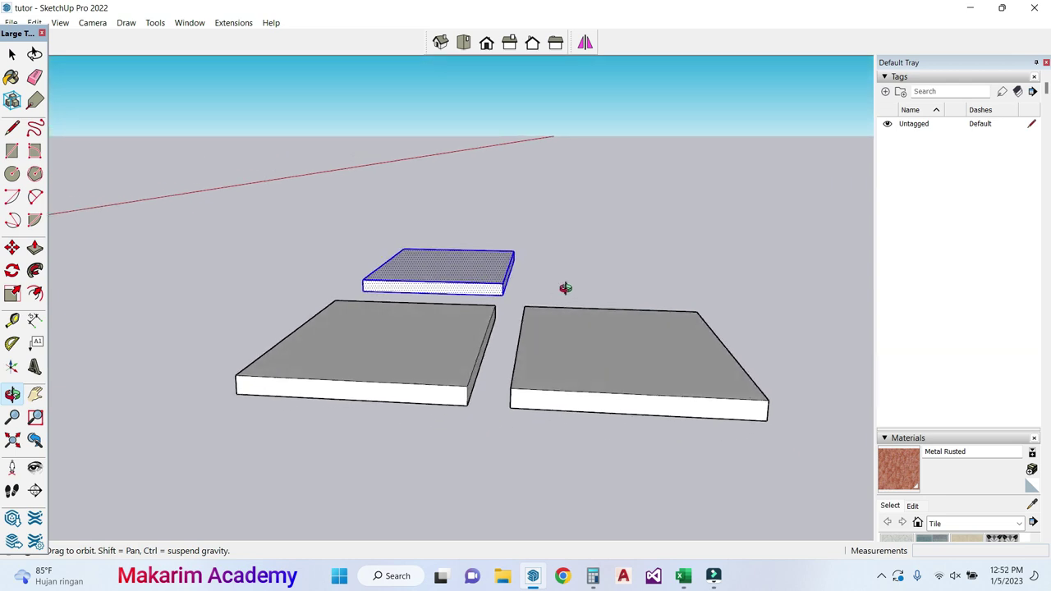
click(12, 53)
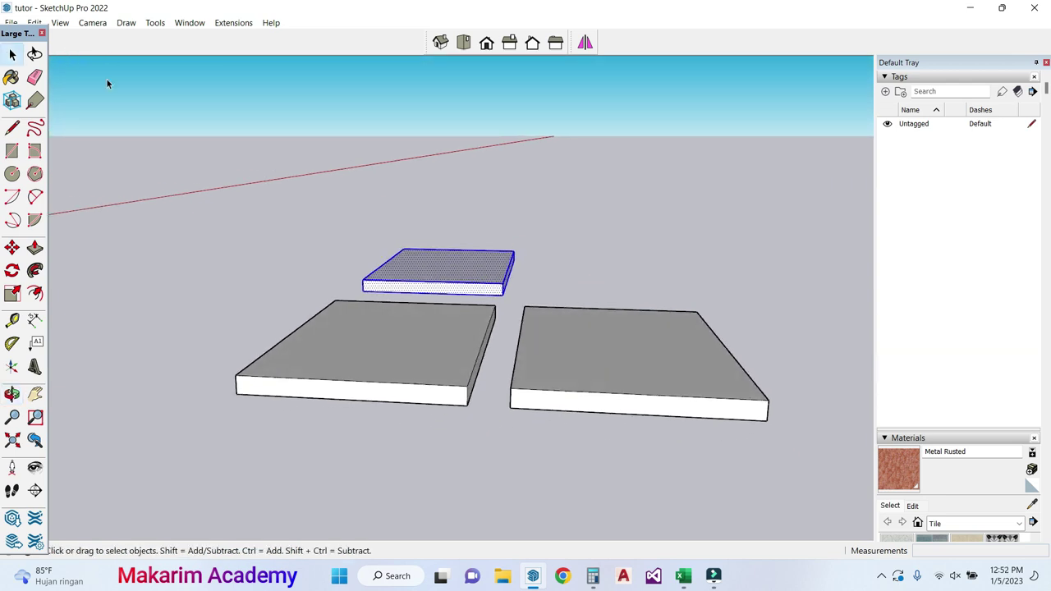
click(631, 212)
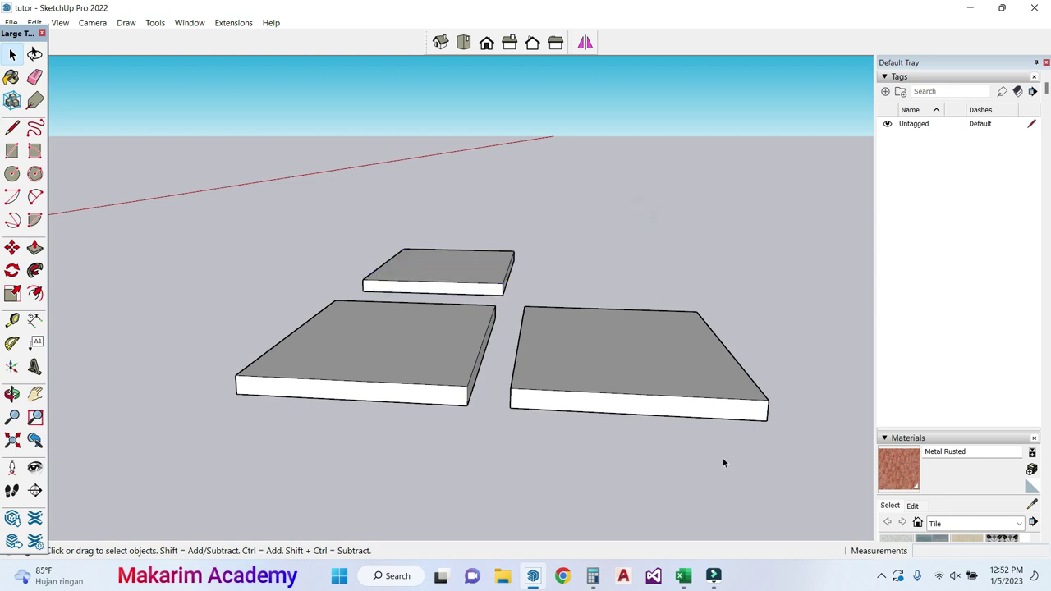
Step: Select the whole front-right slab and stamp two copies of it about 60 m and 150 m behind it with the Move tool
drag(777, 476, 509, 286)
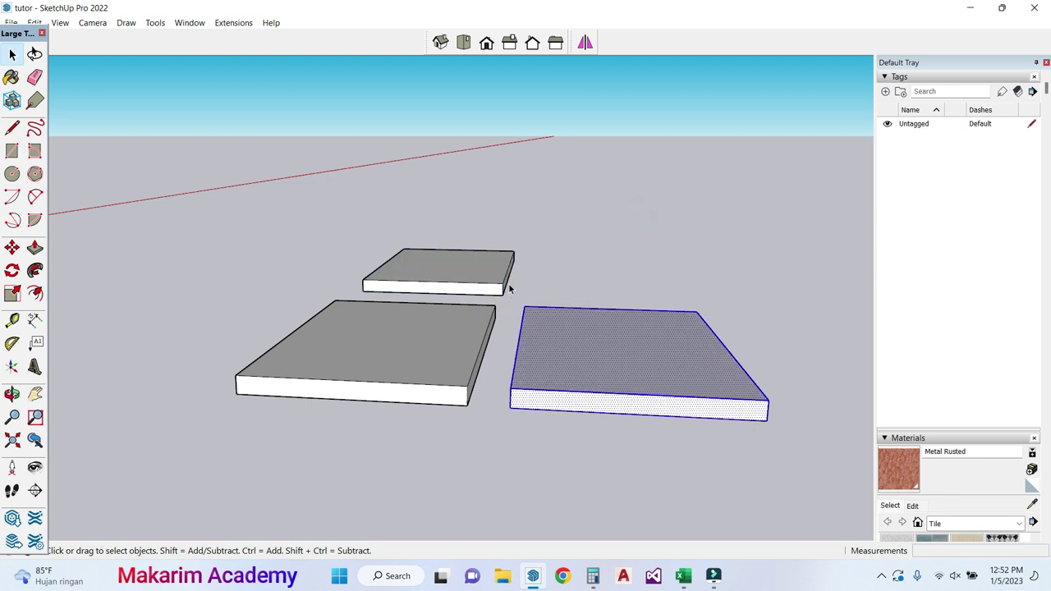
click(15, 248)
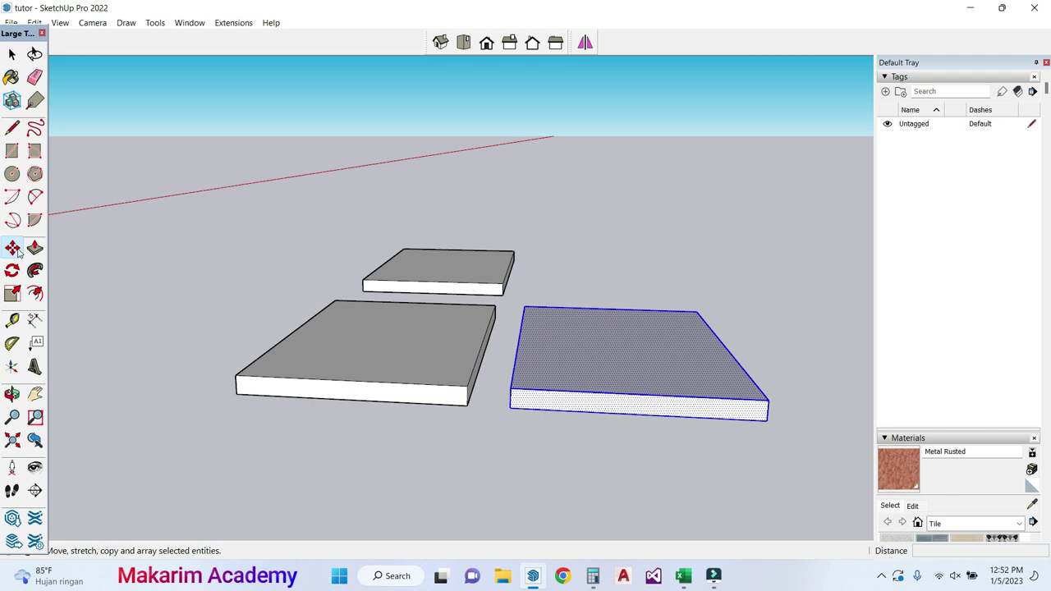
click(16, 249)
key(ctrl)
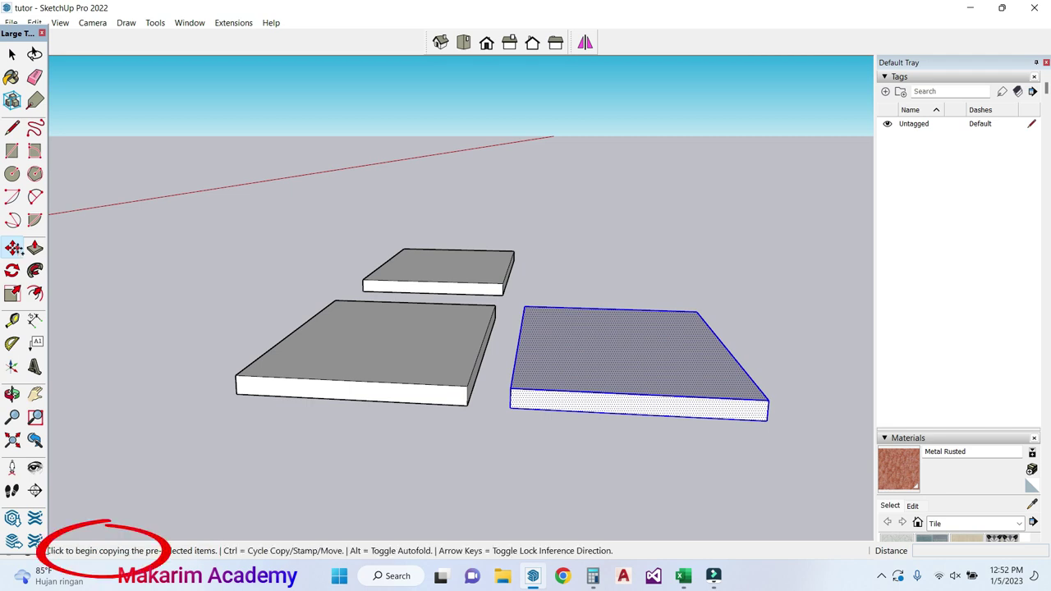
key(ctrl)
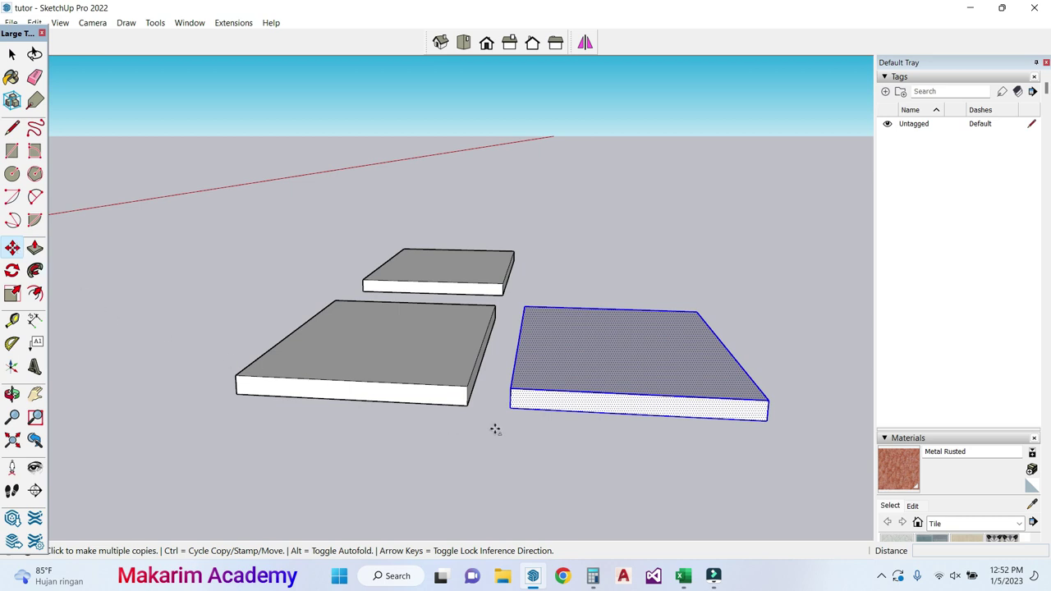
click(511, 410)
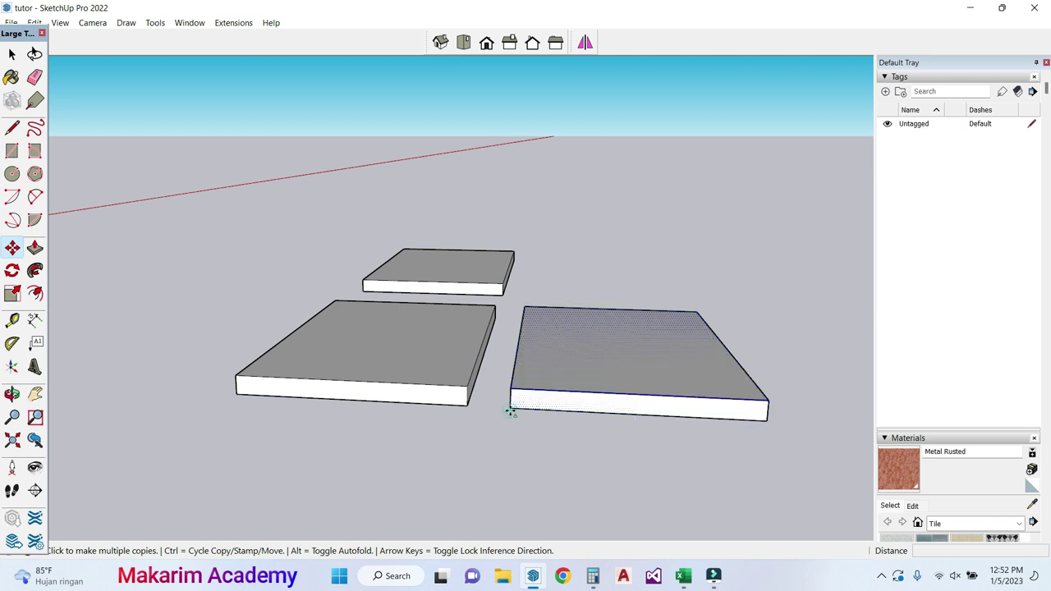
key(ctrl)
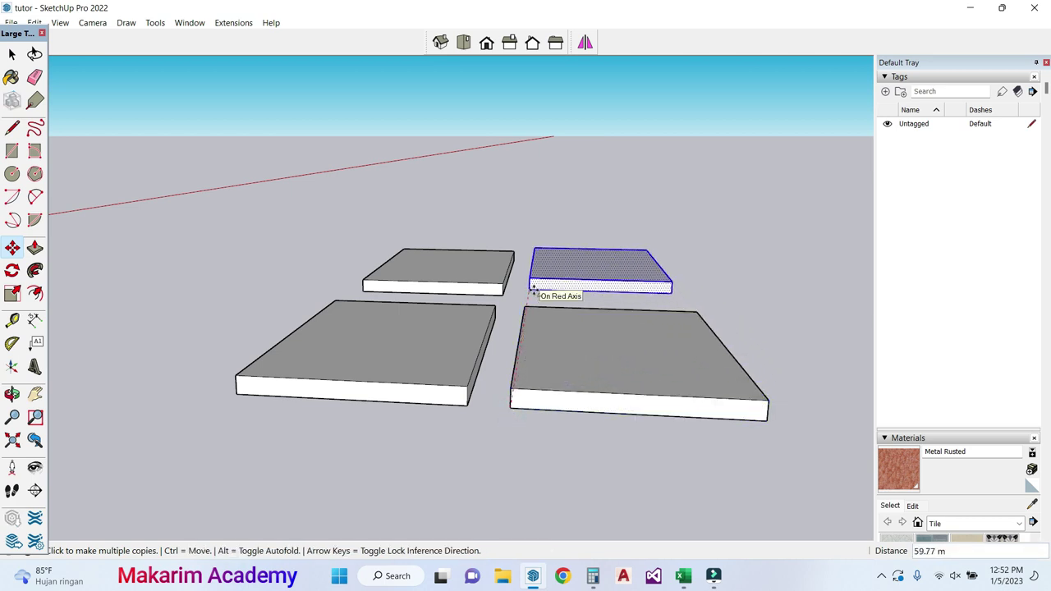
click(534, 290)
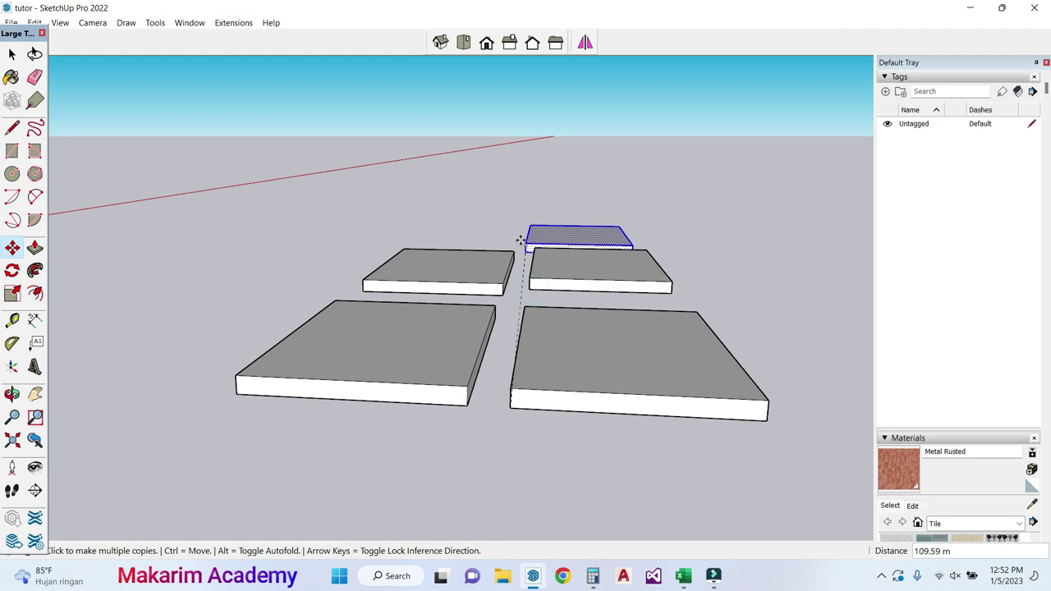
click(541, 228)
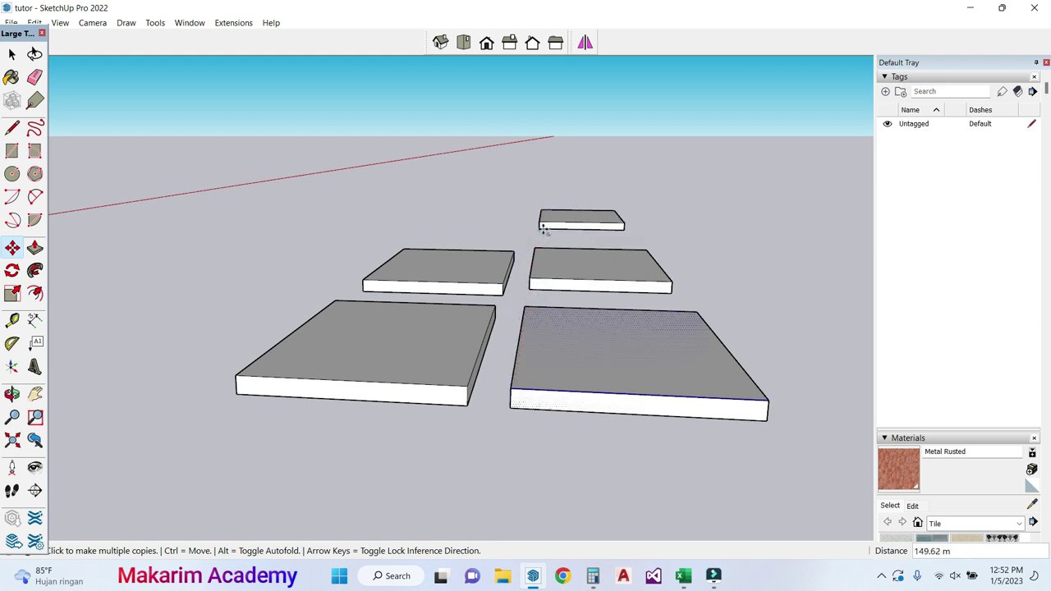
Step: Stamp five more copies of the slab to extend the three rows, placing the last about 41 m beside the original, and end stamping
click(434, 225)
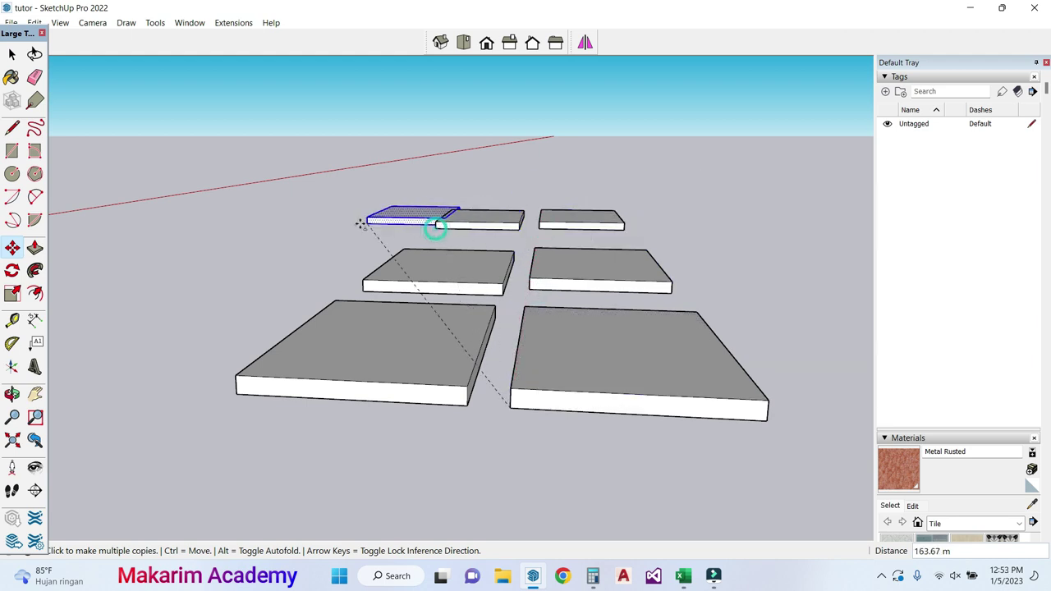
scroll(319, 222, down, 2)
scroll(318, 222, down, 1)
click(319, 221)
click(539, 228)
click(532, 292)
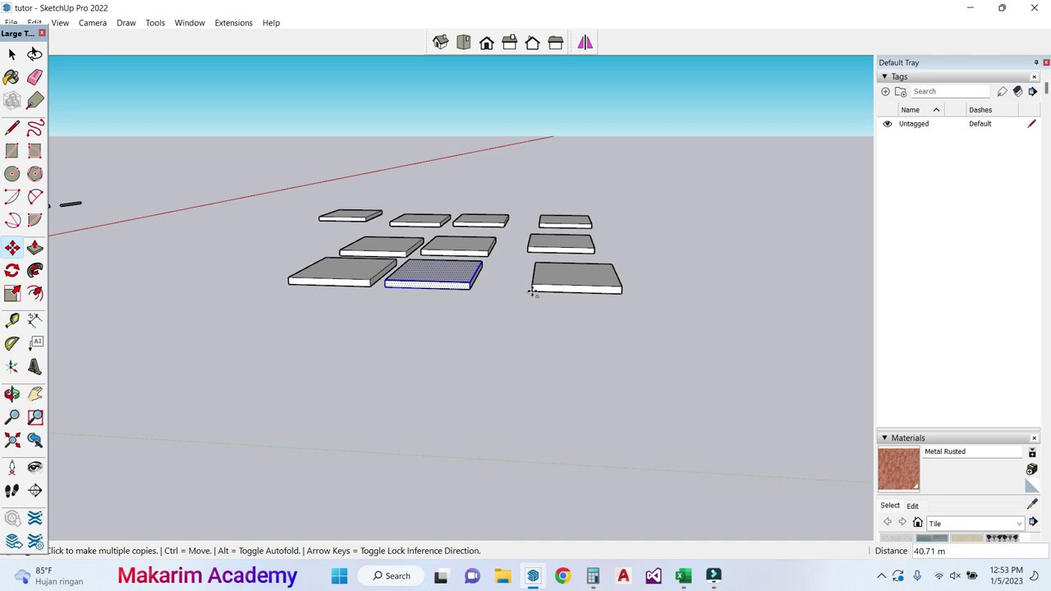
click(532, 292)
scroll(524, 275, up, 3)
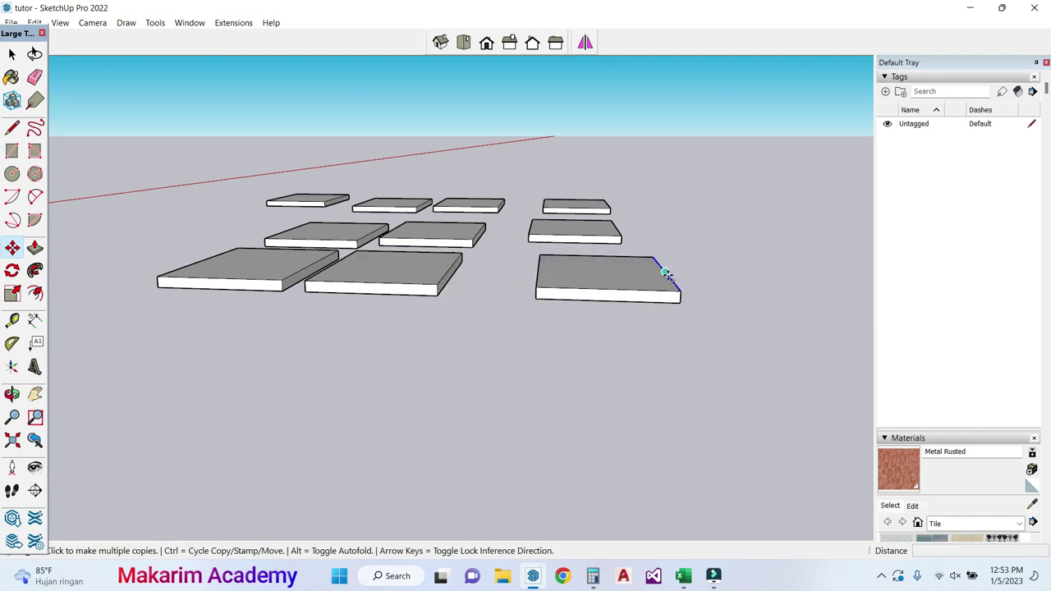
scroll(666, 277, up, 2)
key(space)
Step: Delete only the top face of the separate slab at the front, and undo the deletion
scroll(460, 263, up, 1)
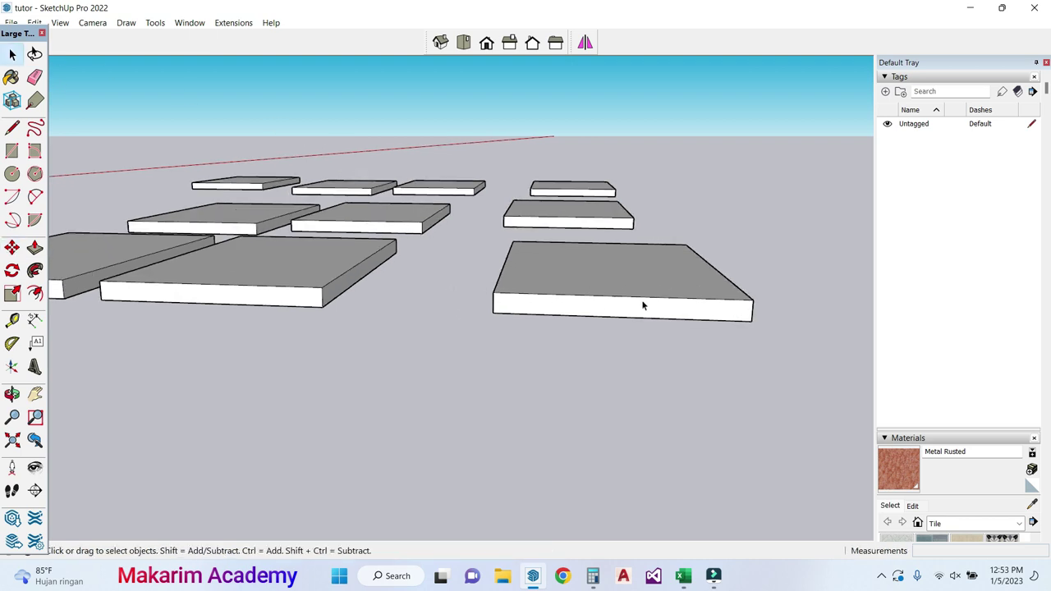
click(648, 296)
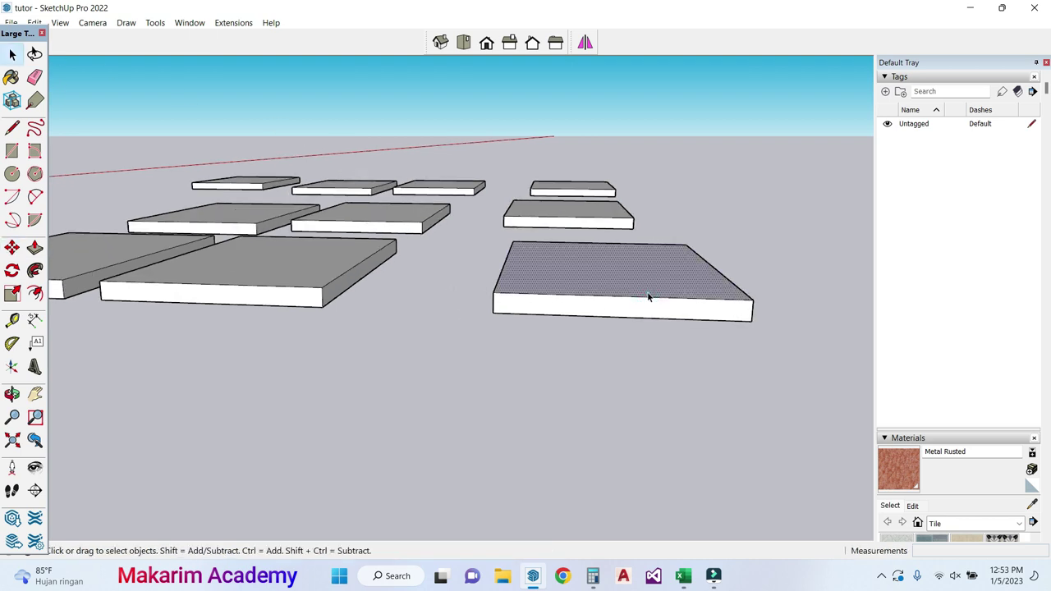
key(Delete)
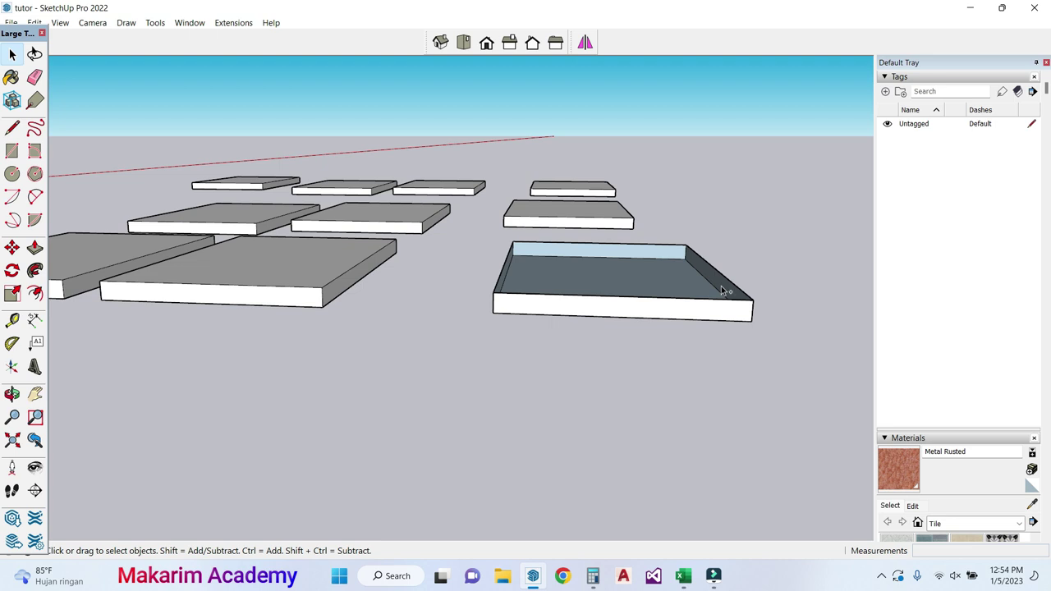
key(ctrl+z)
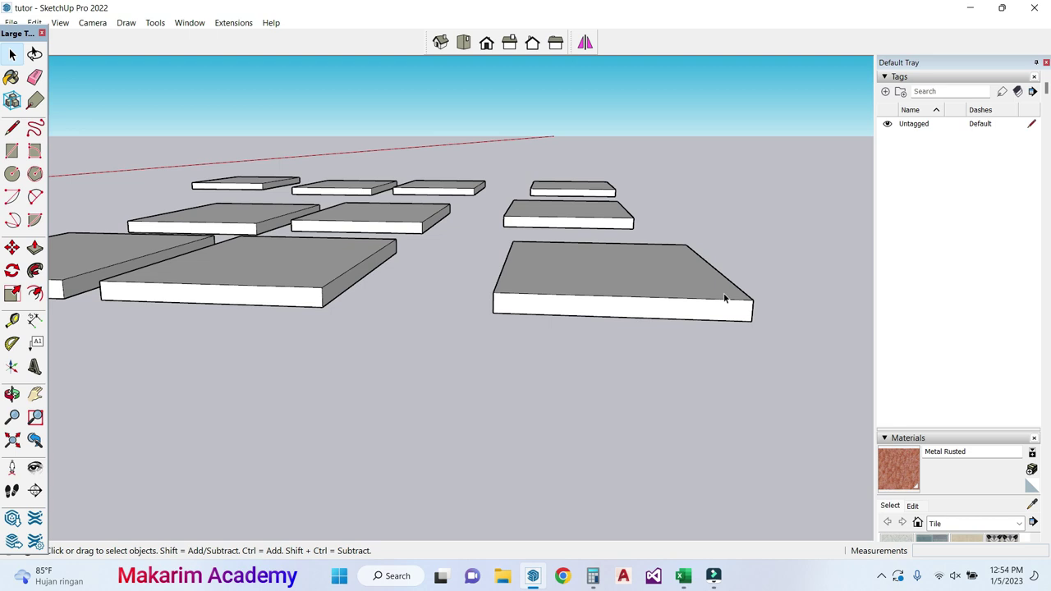
Step: Select the whole separate front slab and make it a group
click(11, 394)
drag(476, 298, 470, 351)
scroll(469, 351, down, 4)
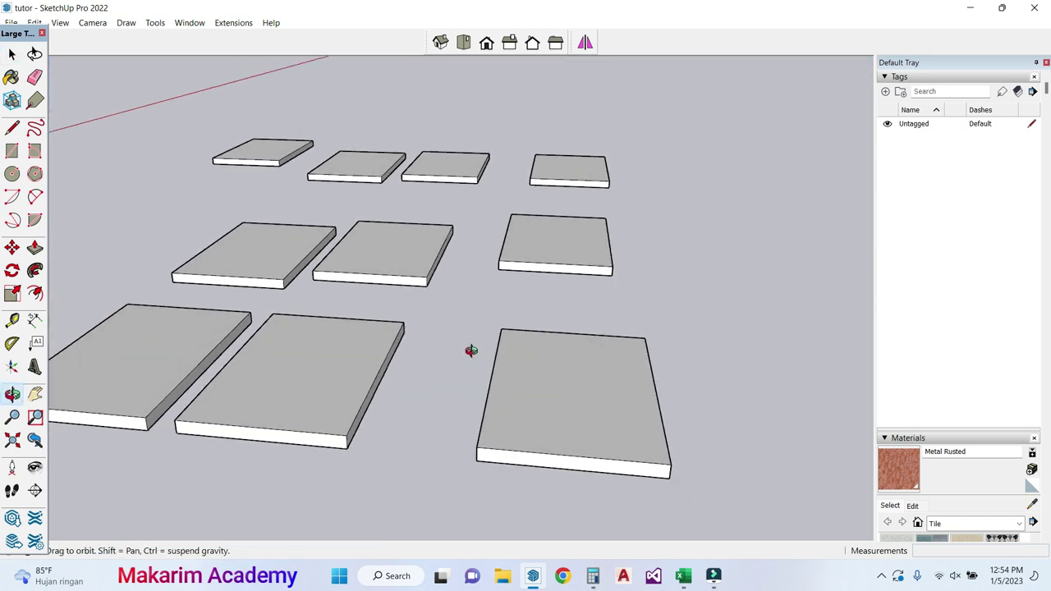
click(13, 55)
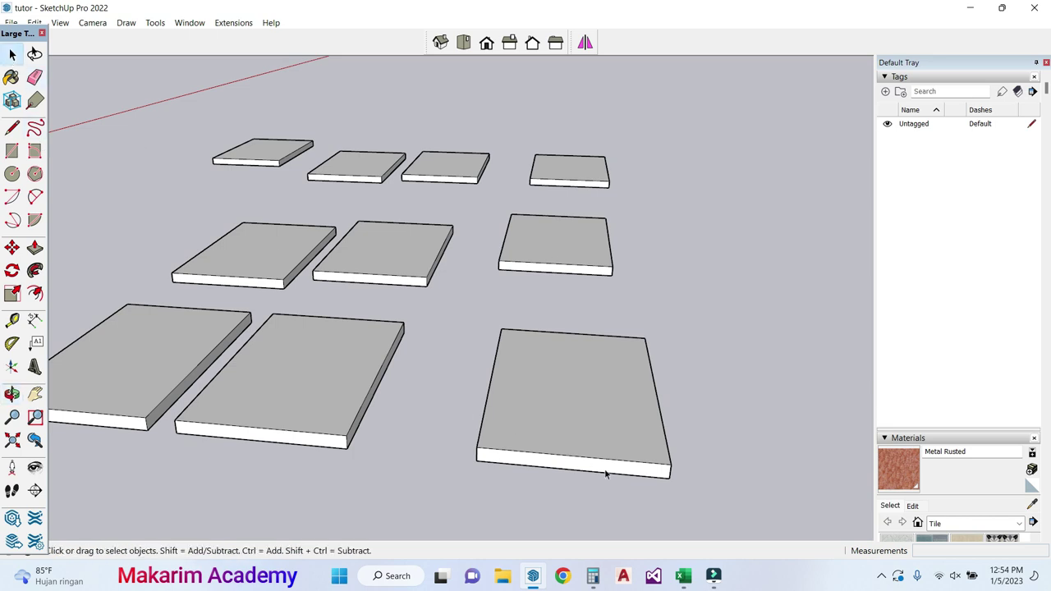
drag(518, 360, 471, 327)
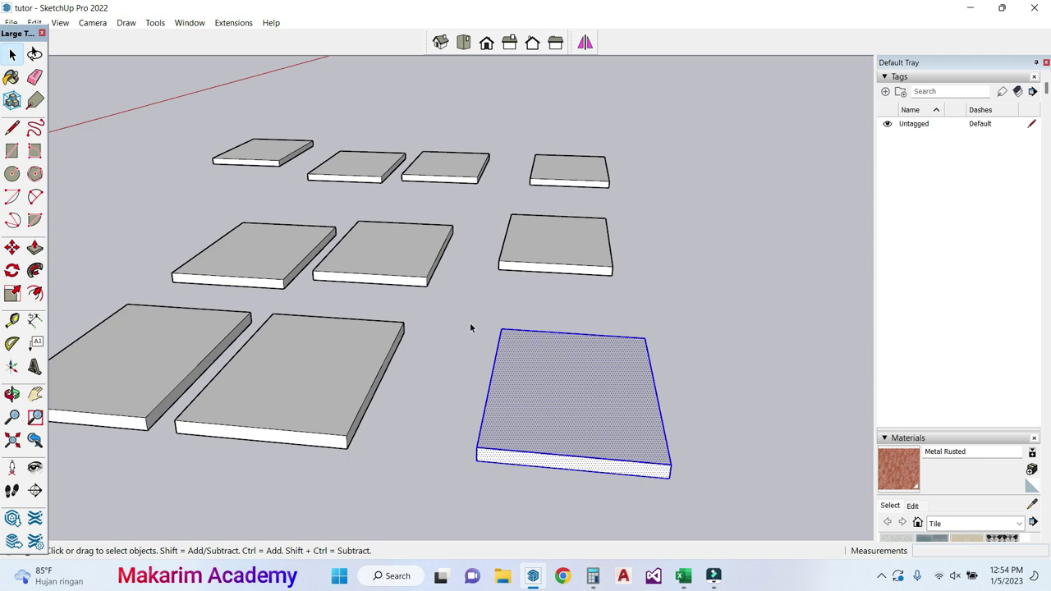
right_click(559, 363)
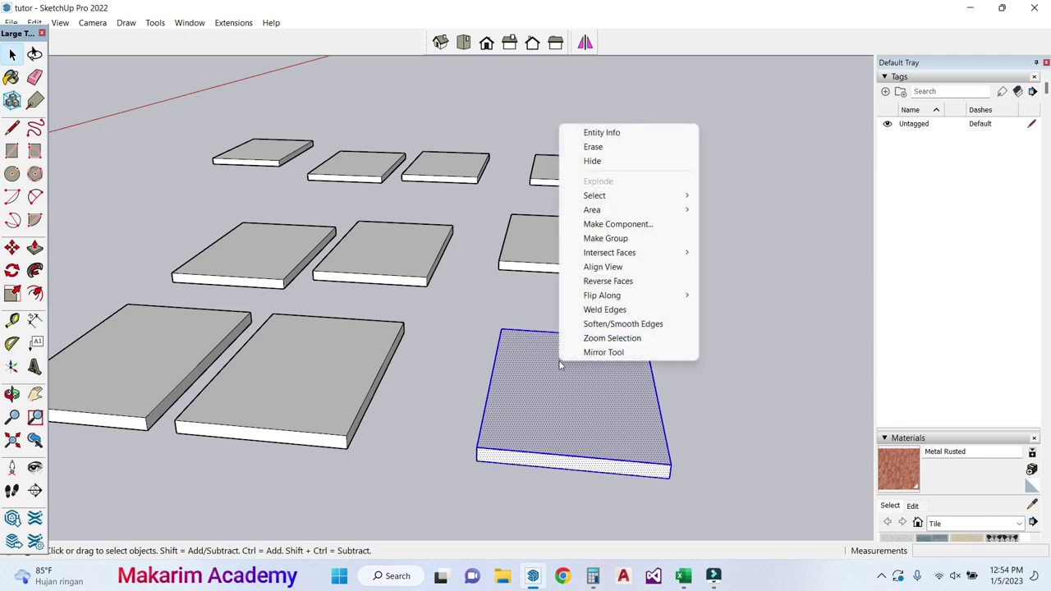
click(620, 239)
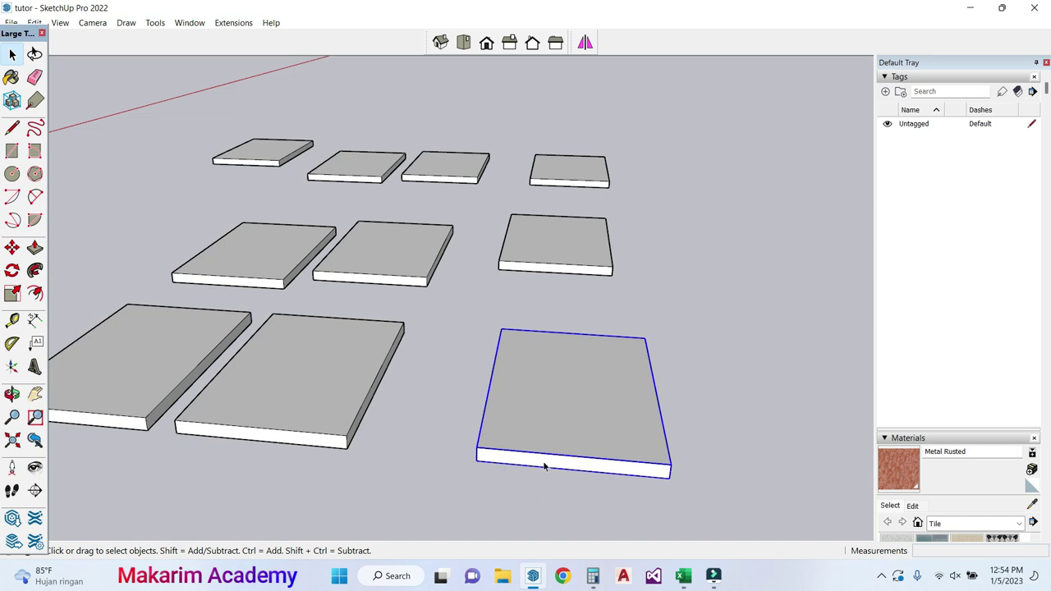
Step: Delete the grouped front slab as a single object, and undo the deletion
key(Delete)
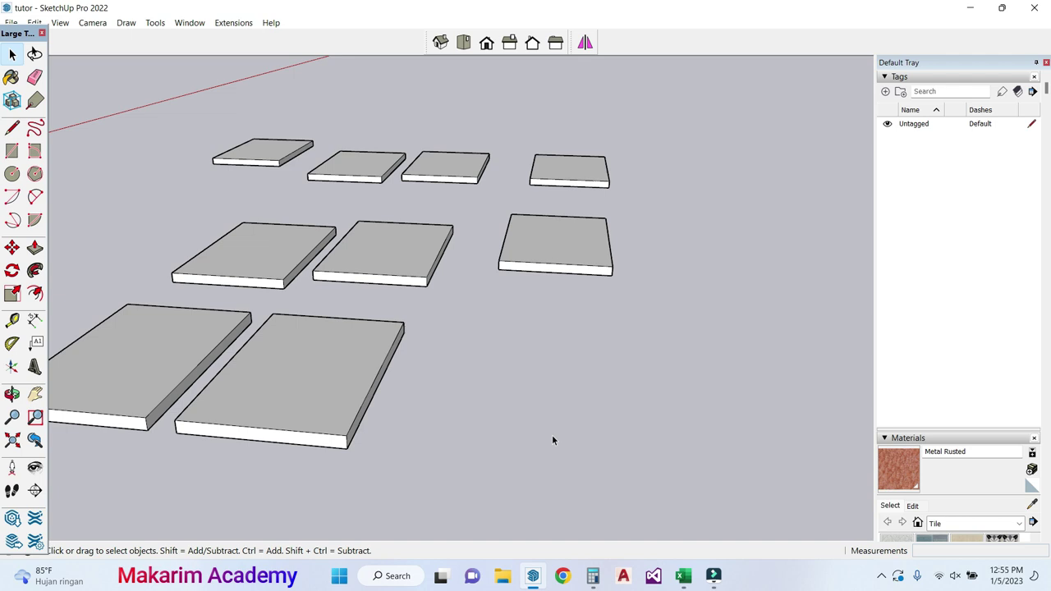
key(ctrl+z)
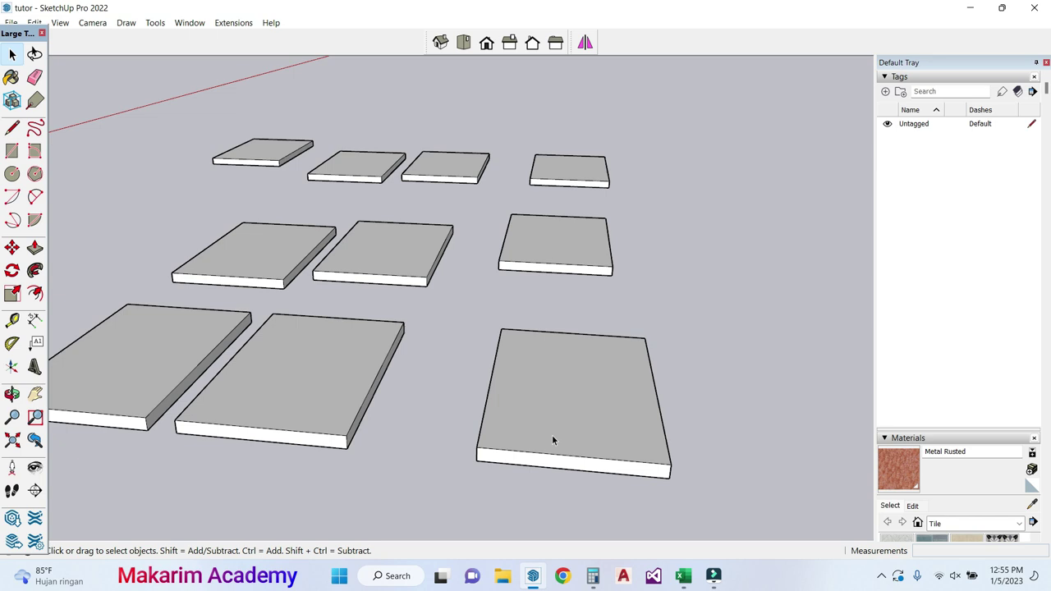
Step: Open the front slab group for editing, Push/Pull its top face up about 9.4 m, and close the group
scroll(580, 446, up, 1)
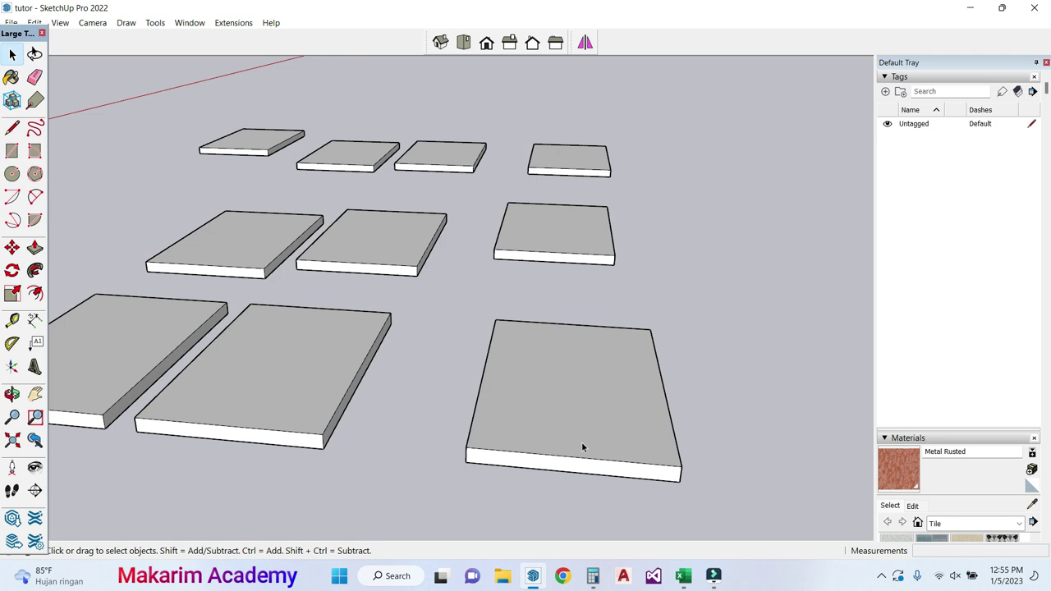
double_click(581, 445)
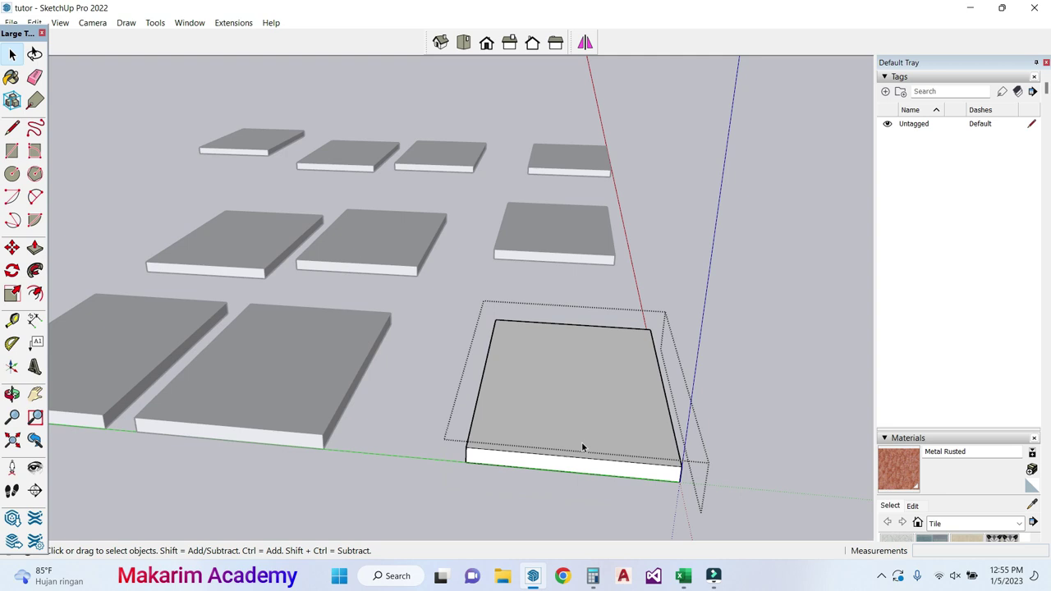
click(34, 247)
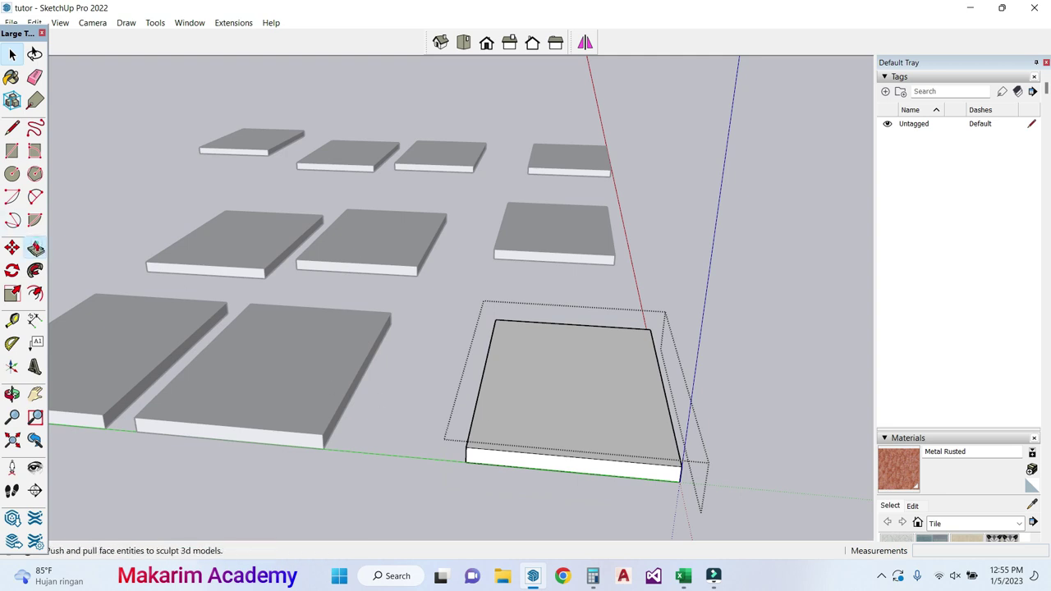
click(586, 437)
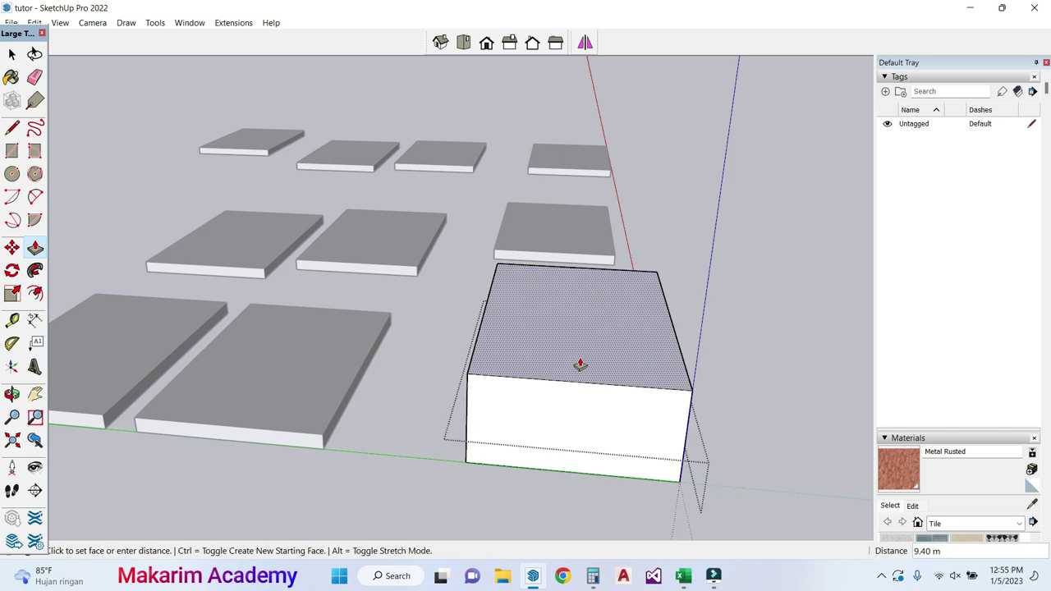
click(580, 364)
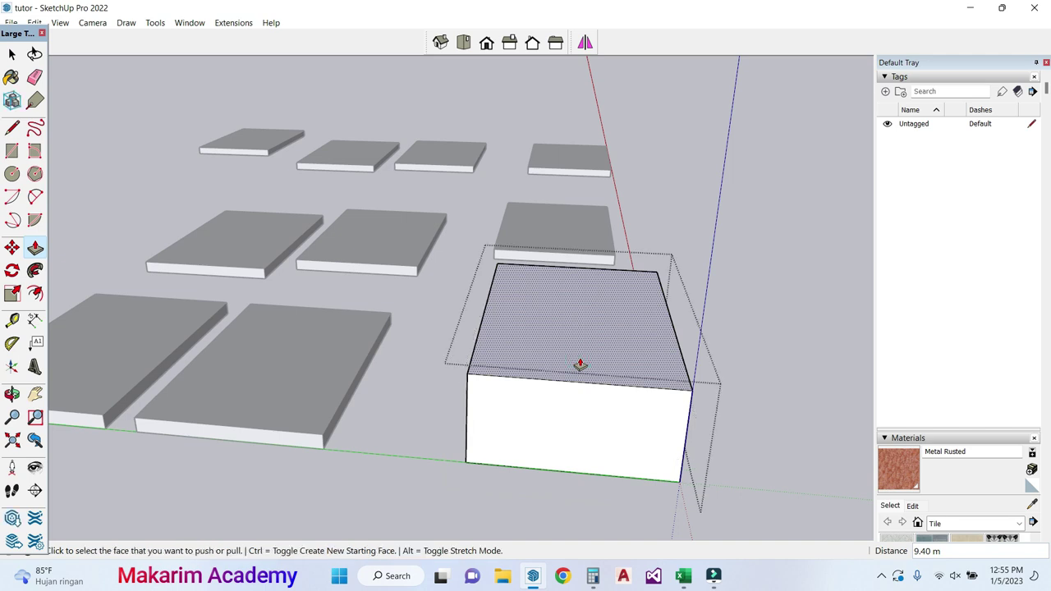
click(11, 53)
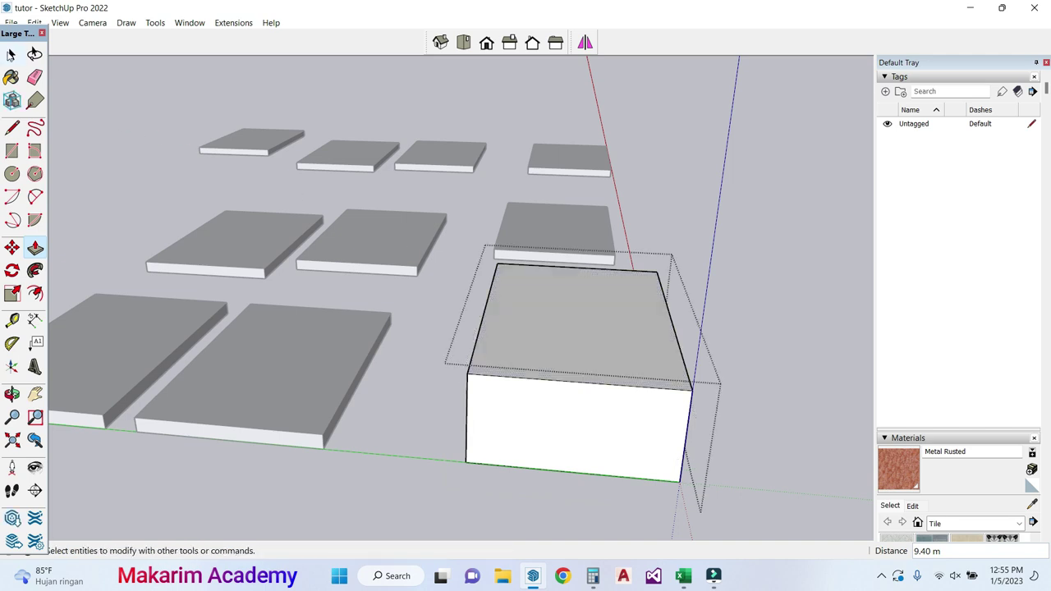
click(743, 222)
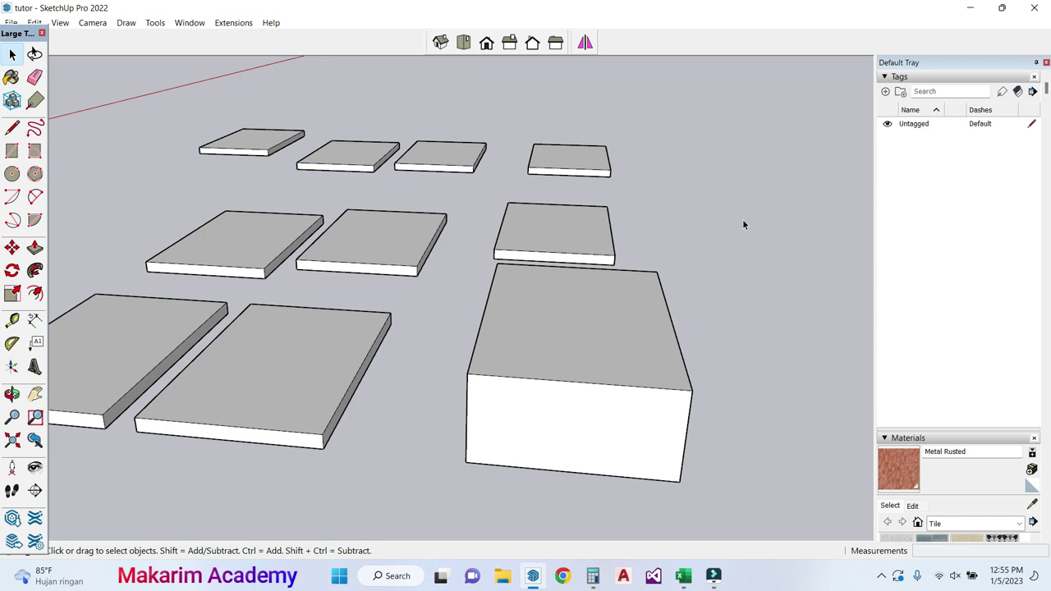
Step: Explode the tall block's group and select its top and front faces individually
click(618, 398)
right_click(617, 396)
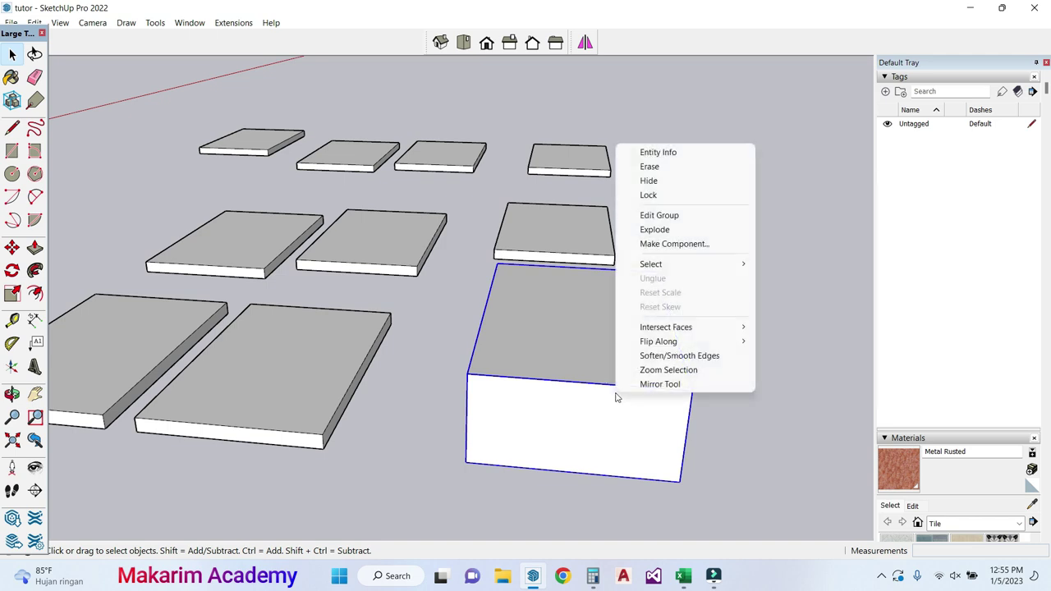
click(681, 231)
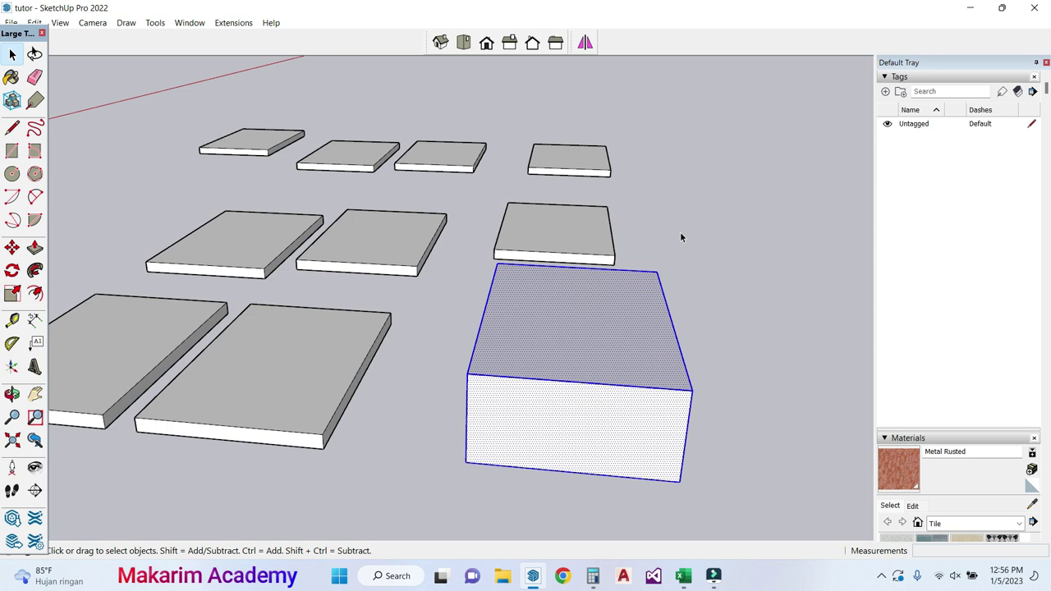
click(617, 356)
click(588, 425)
click(585, 340)
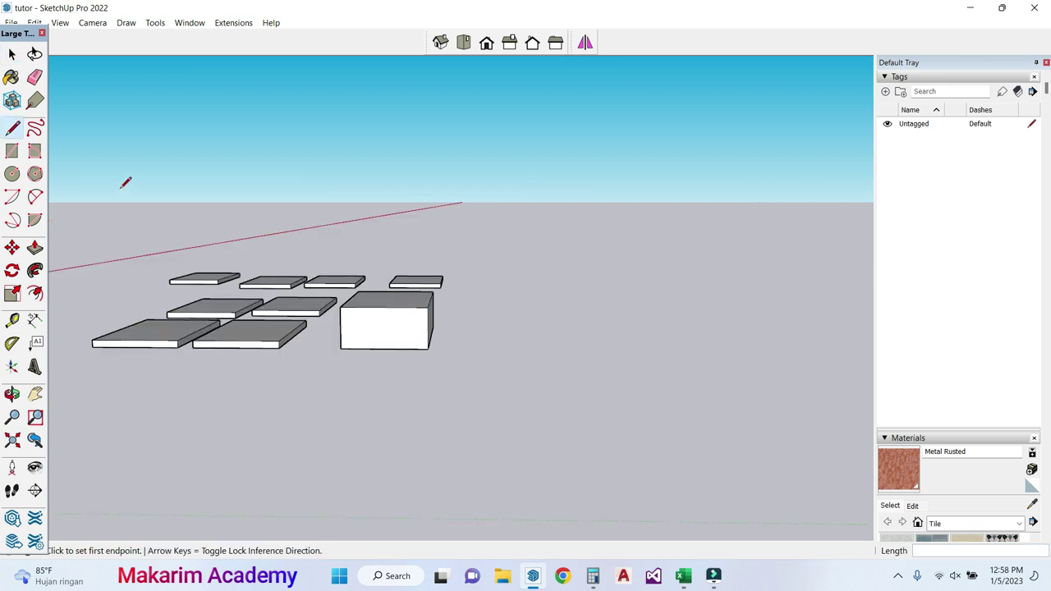
Step: Draw a single upright line about 14 m long on the empty ground beside the tall block
click(578, 385)
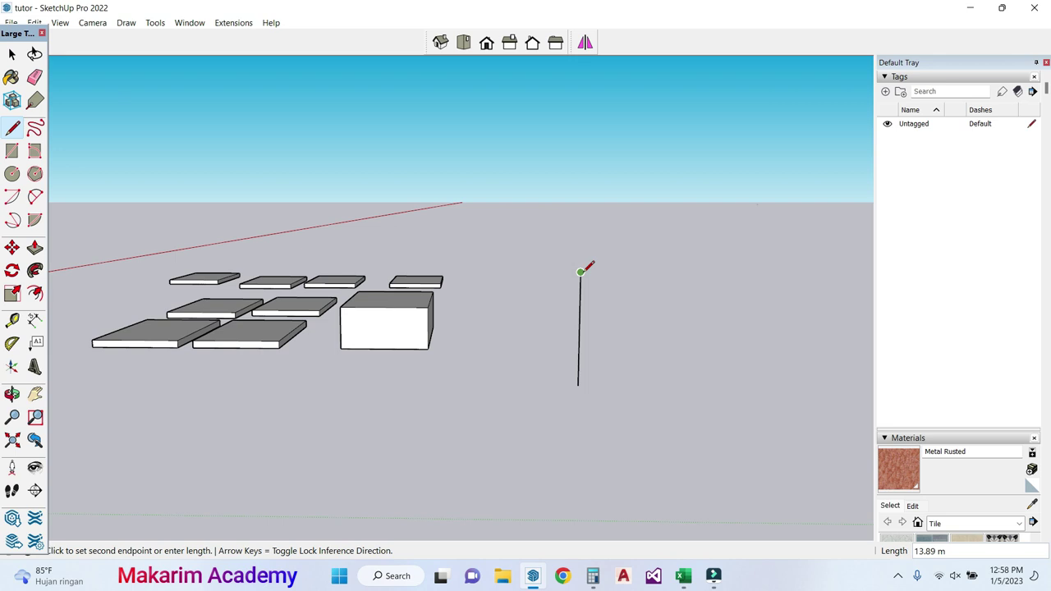
click(580, 272)
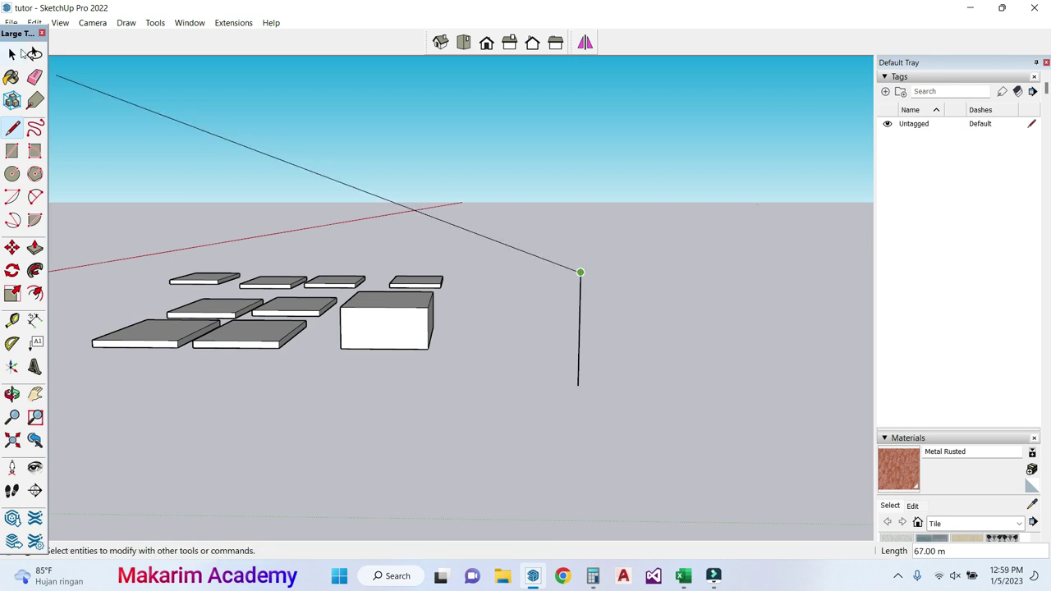
click(15, 55)
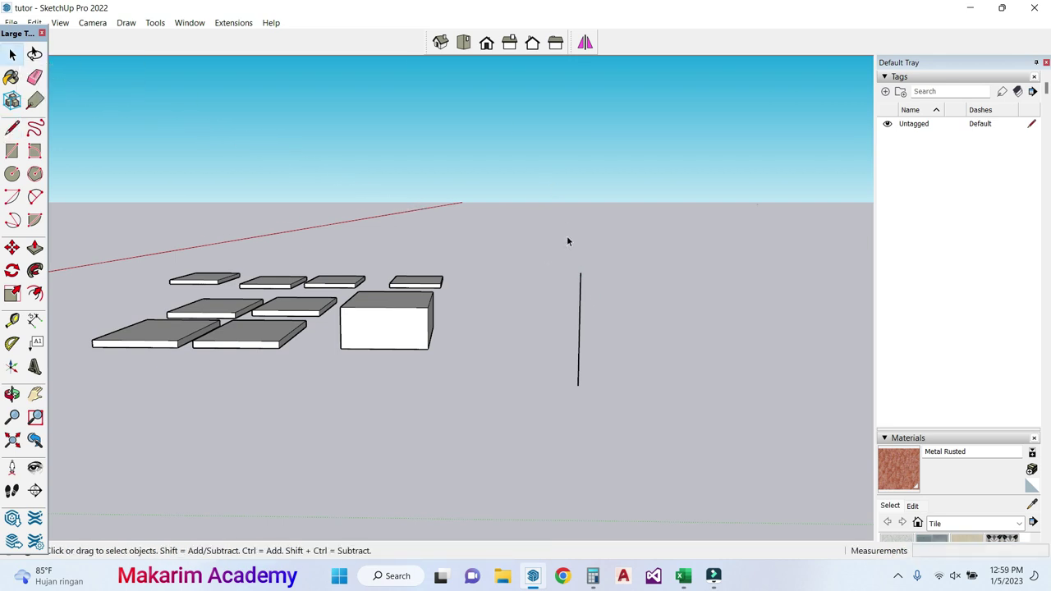
Step: Rotate the upright line beside the tall block by 45° about its lower endpoint
click(580, 320)
click(12, 271)
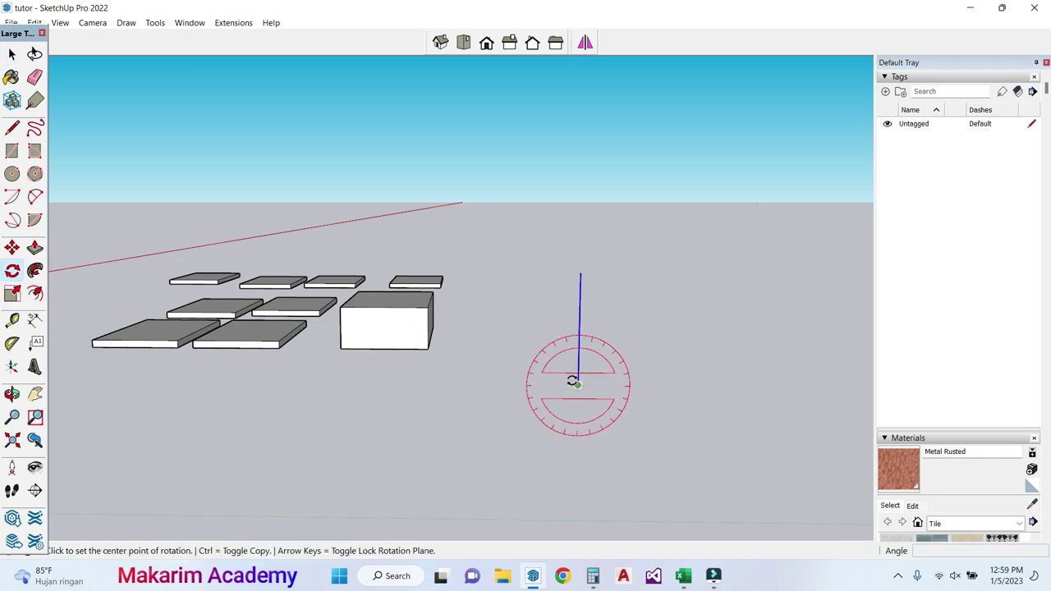
scroll(577, 384, up, 2)
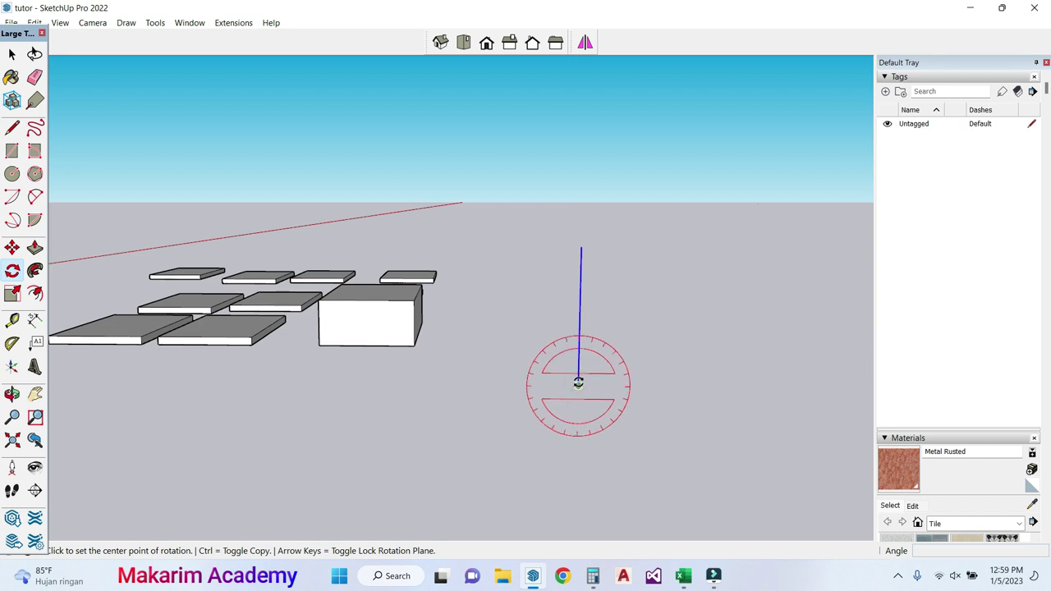
click(579, 383)
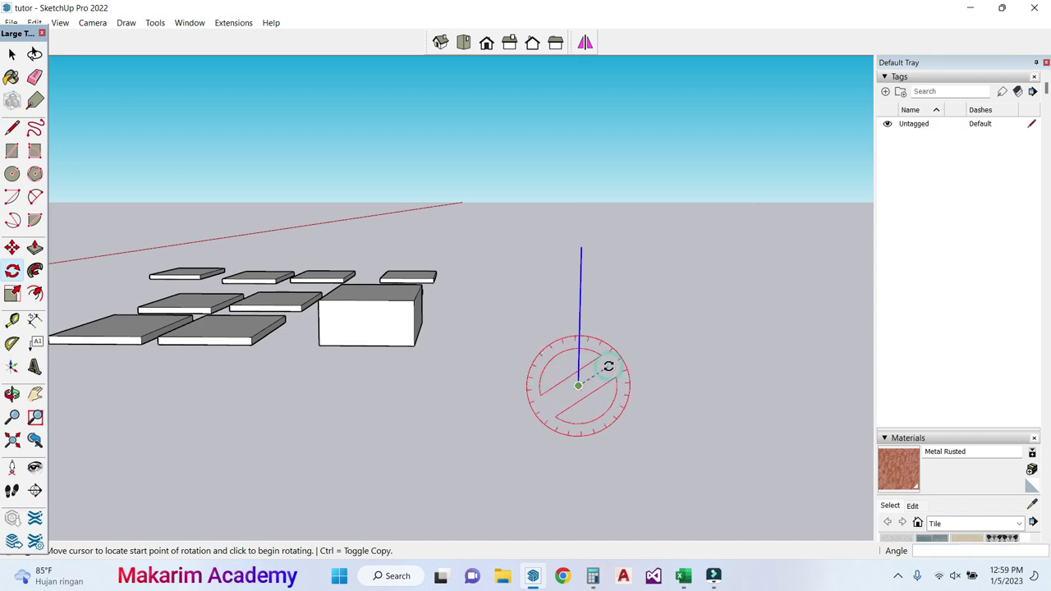
click(609, 366)
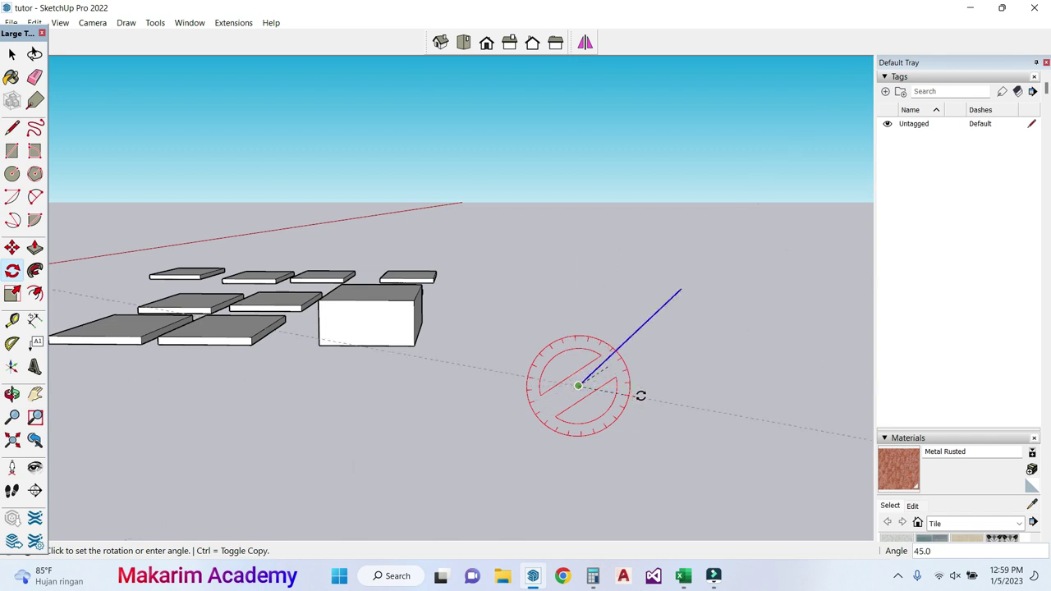
text(45)
key(Return)
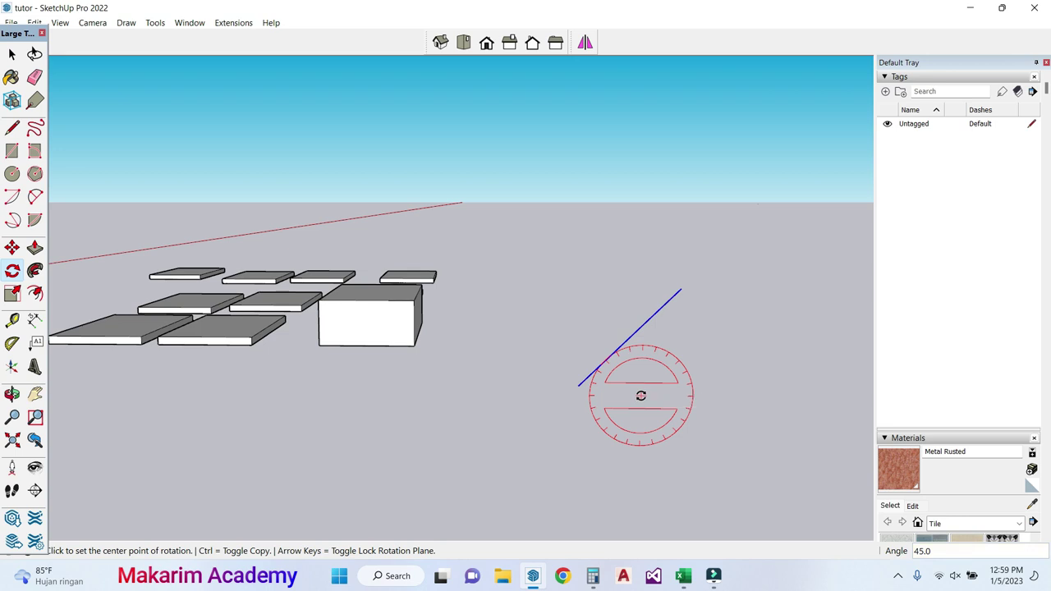
Step: Draw a closed upright rectangle from lines, about 1.2 m wide and roughly 10 m tall, on the empty ground beyond the slanted line
shift+middle_drag(641, 396, 489, 386)
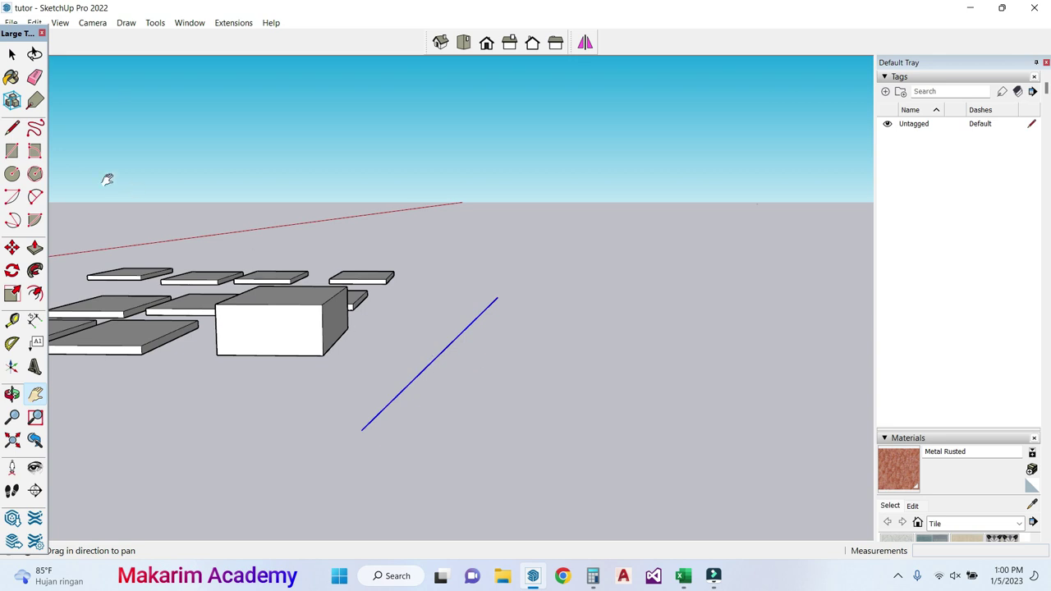
click(11, 127)
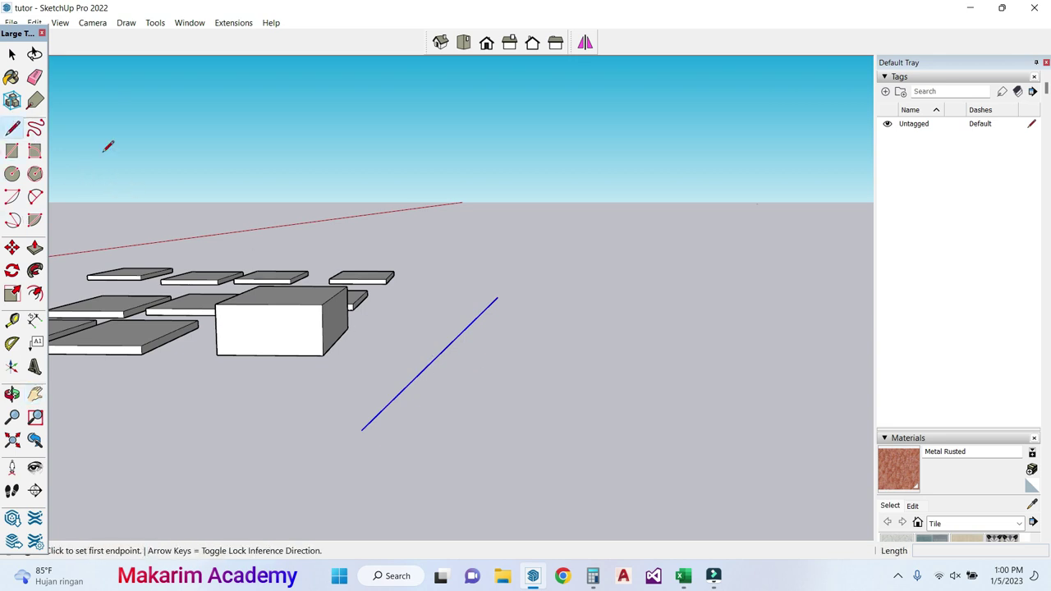
click(681, 452)
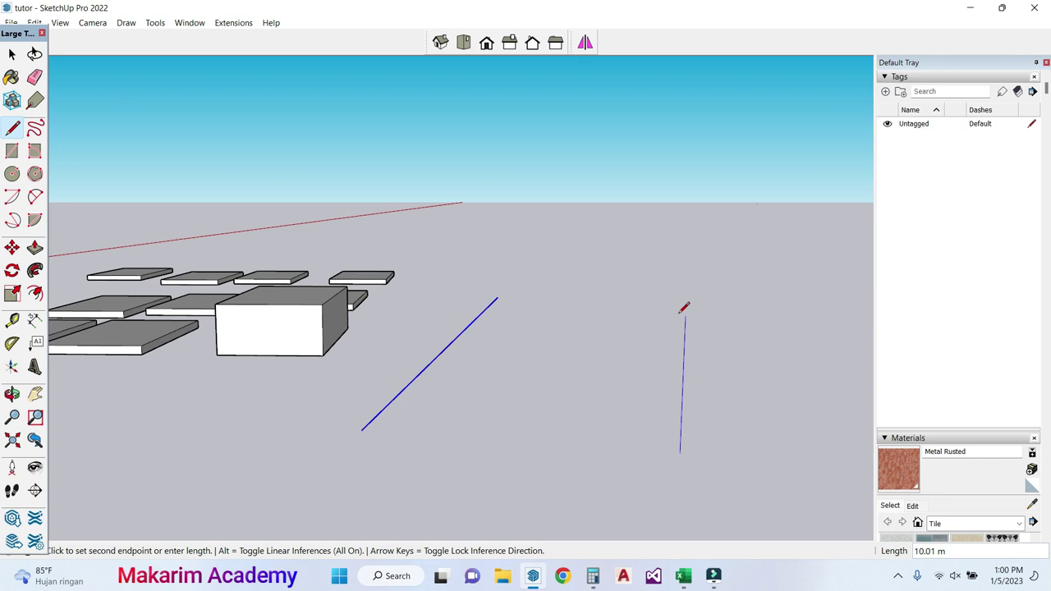
click(686, 306)
click(703, 306)
click(697, 453)
click(681, 452)
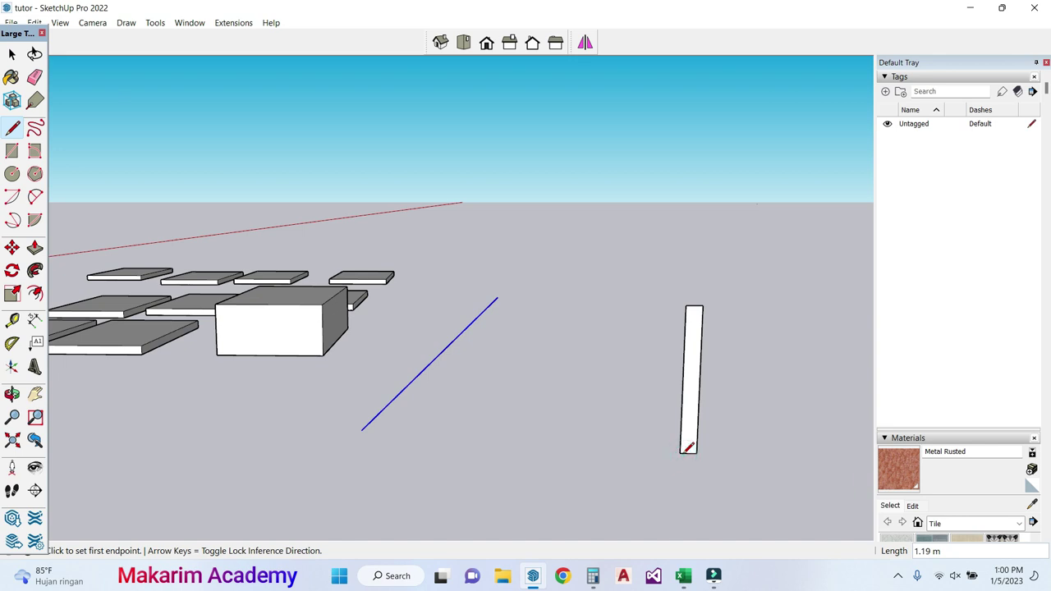
Step: Push/Pull the narrow upright rectangle by 1.5 m to form a column
click(34, 247)
click(692, 362)
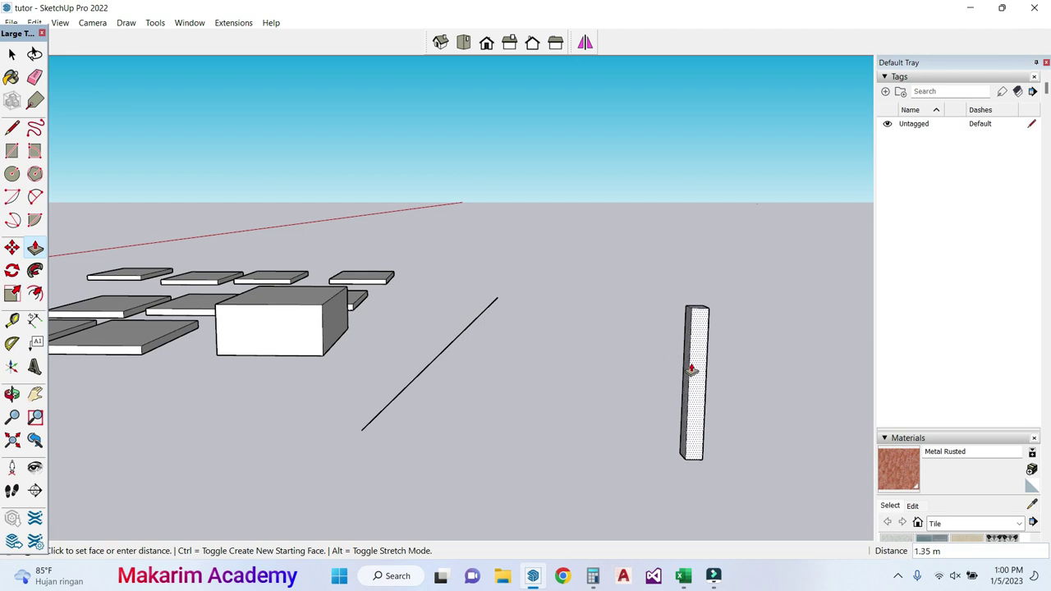
text(1)
key(Return)
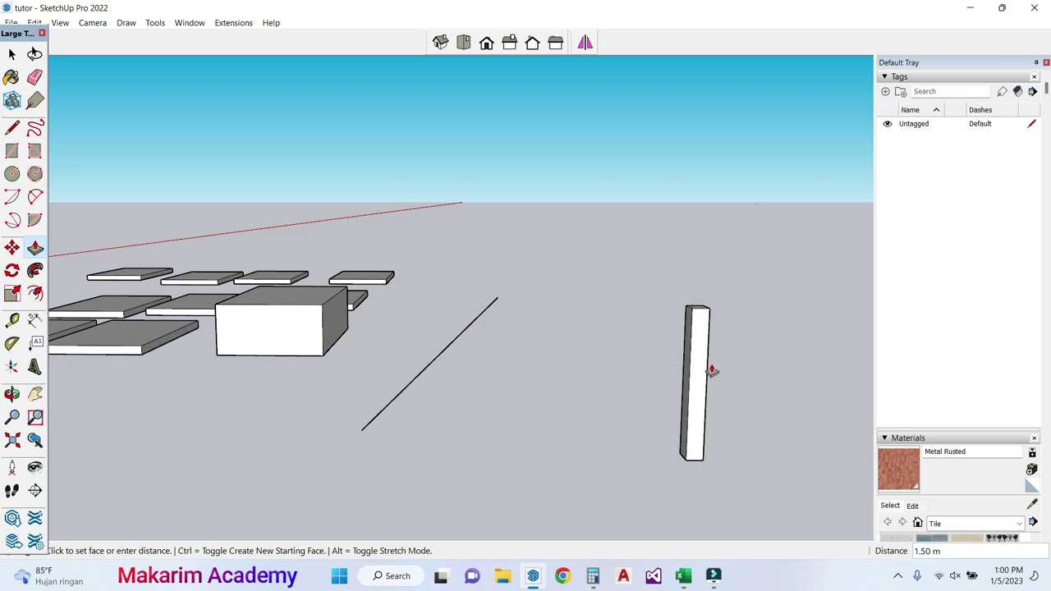
Step: Select all of the column's faces and edges and make them a group
key(space)
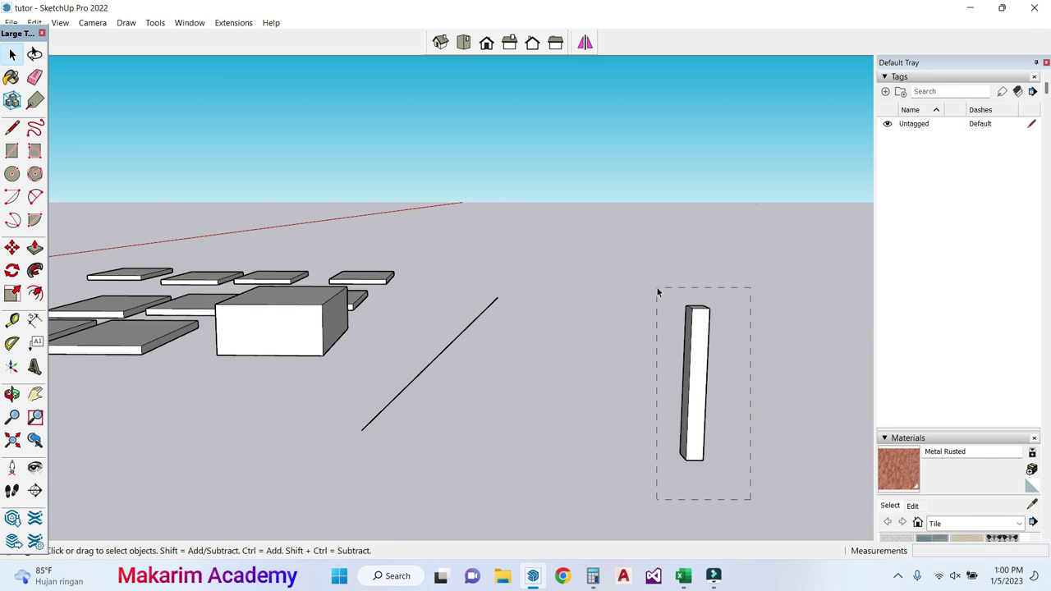
drag(657, 292, 657, 291)
right_click(705, 329)
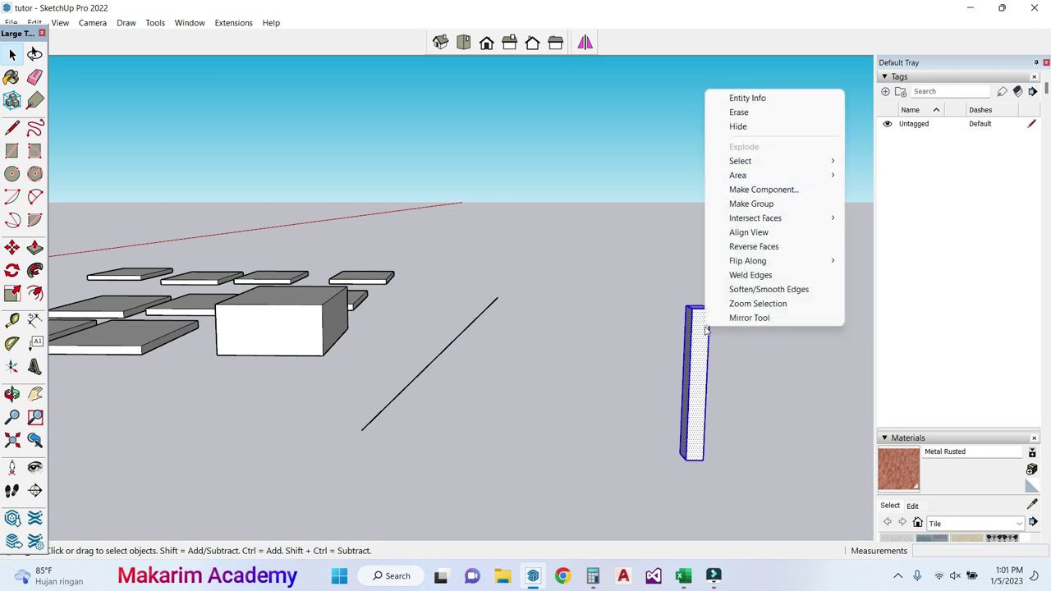
click(753, 205)
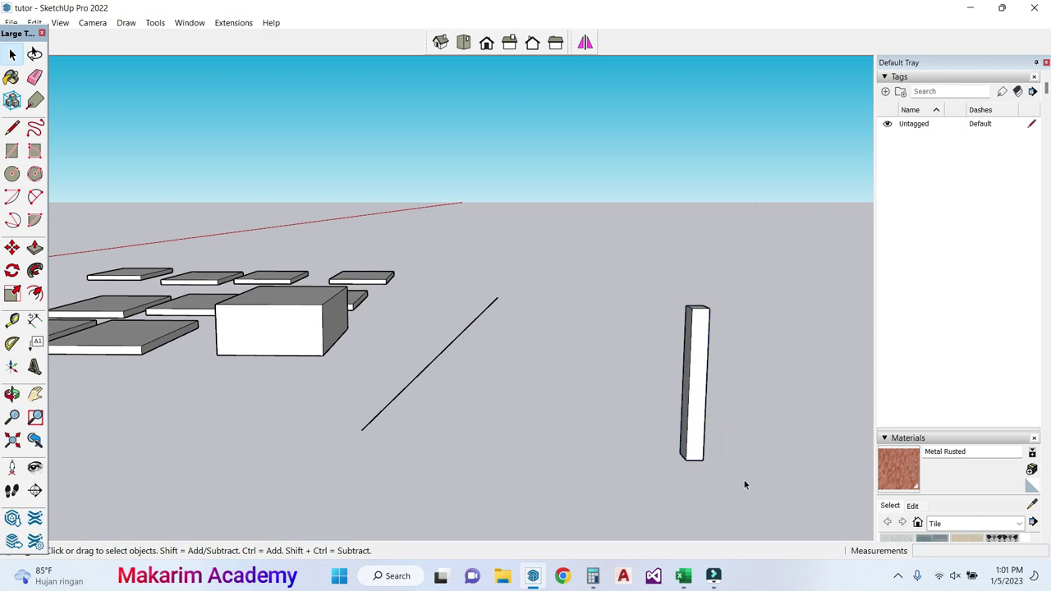
Step: Rotate the column group 60° about the midpoint of its front bottom edge, tilting it toward the slanted line
click(696, 389)
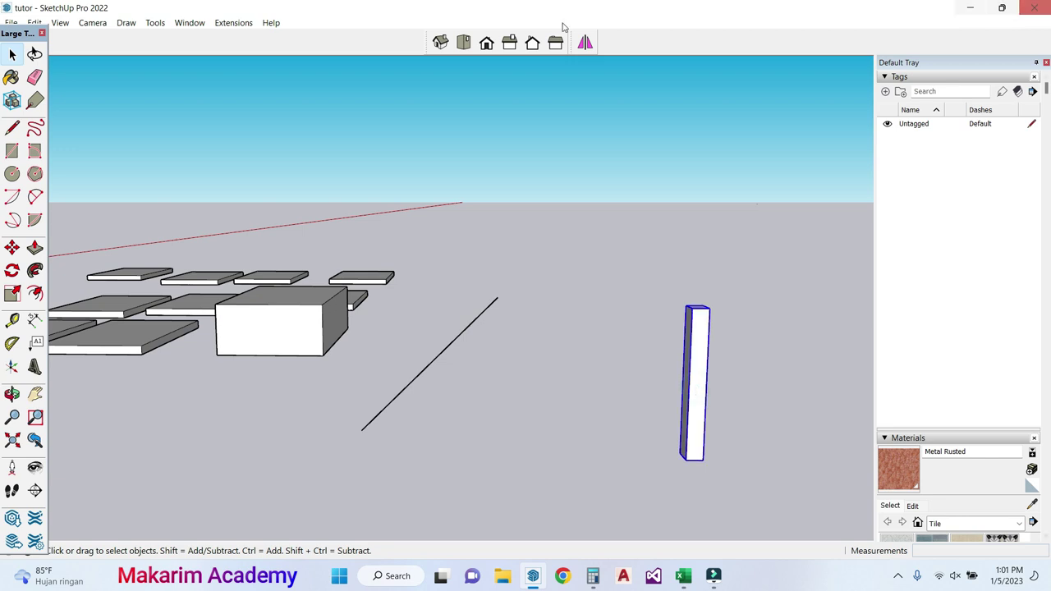
click(11, 278)
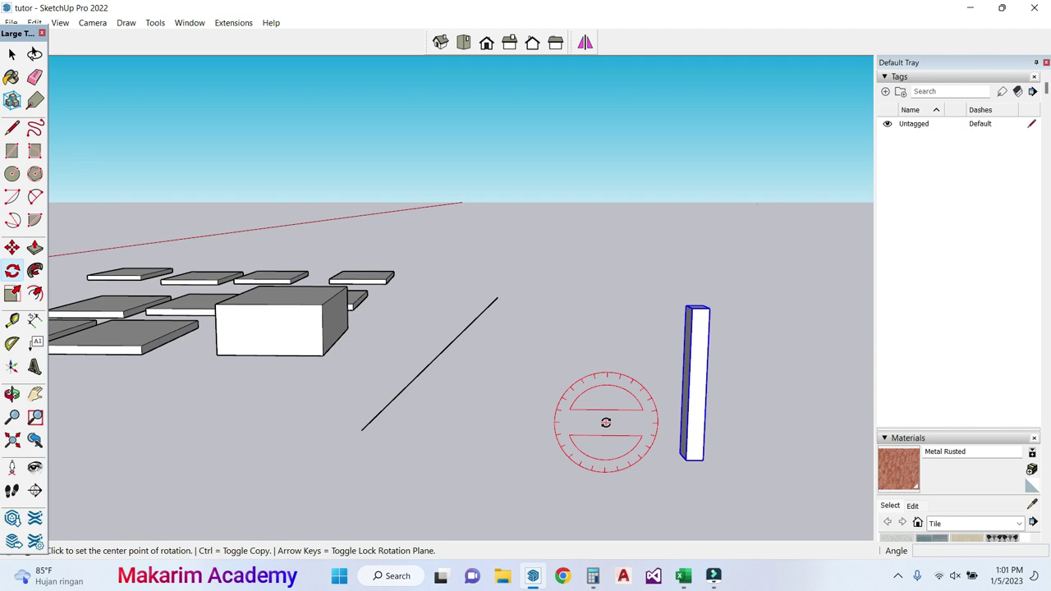
scroll(696, 461, up, 3)
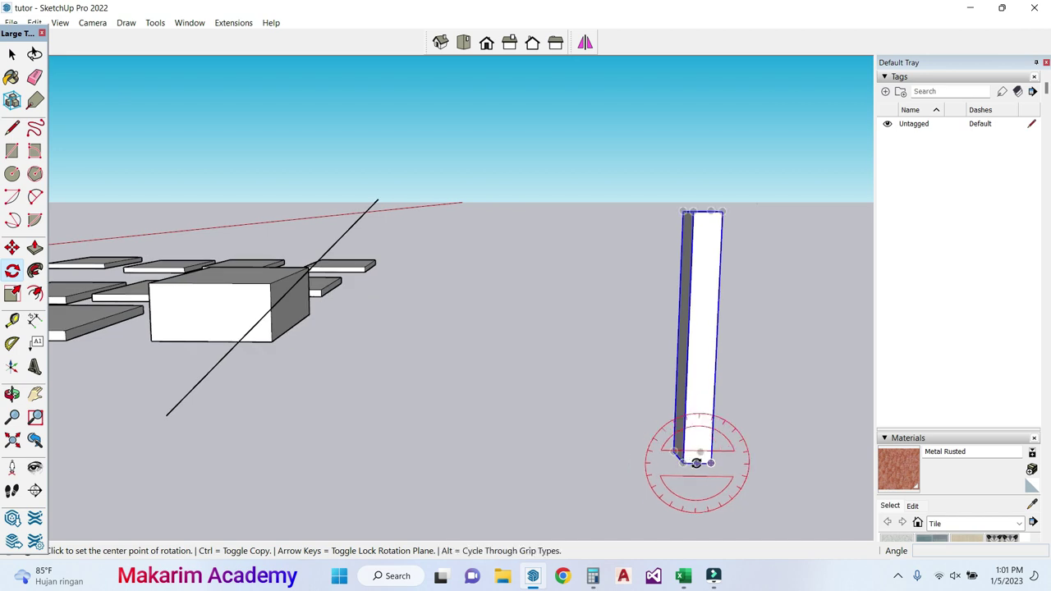
click(695, 462)
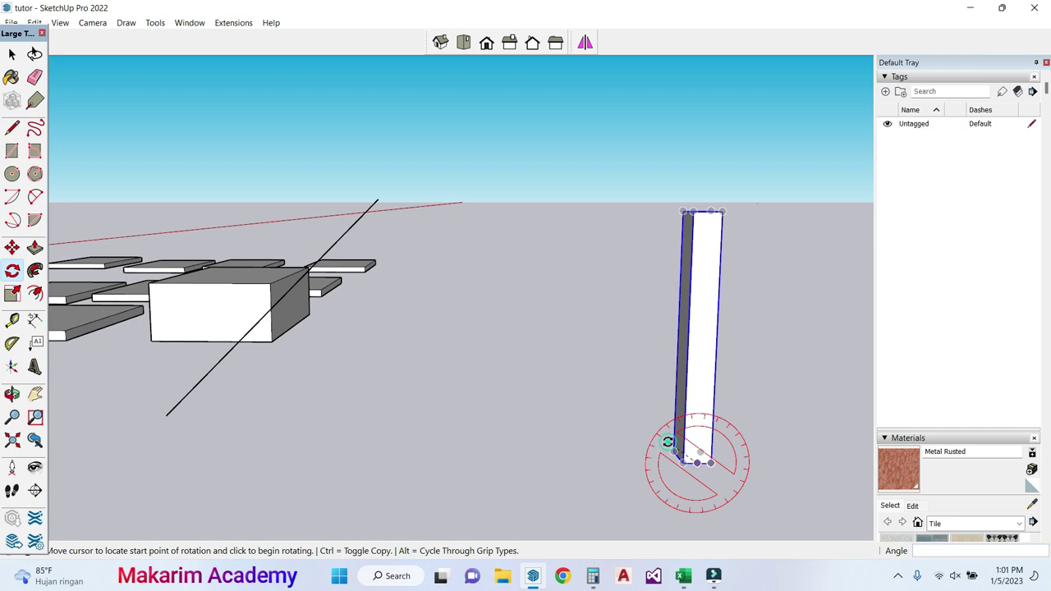
click(668, 442)
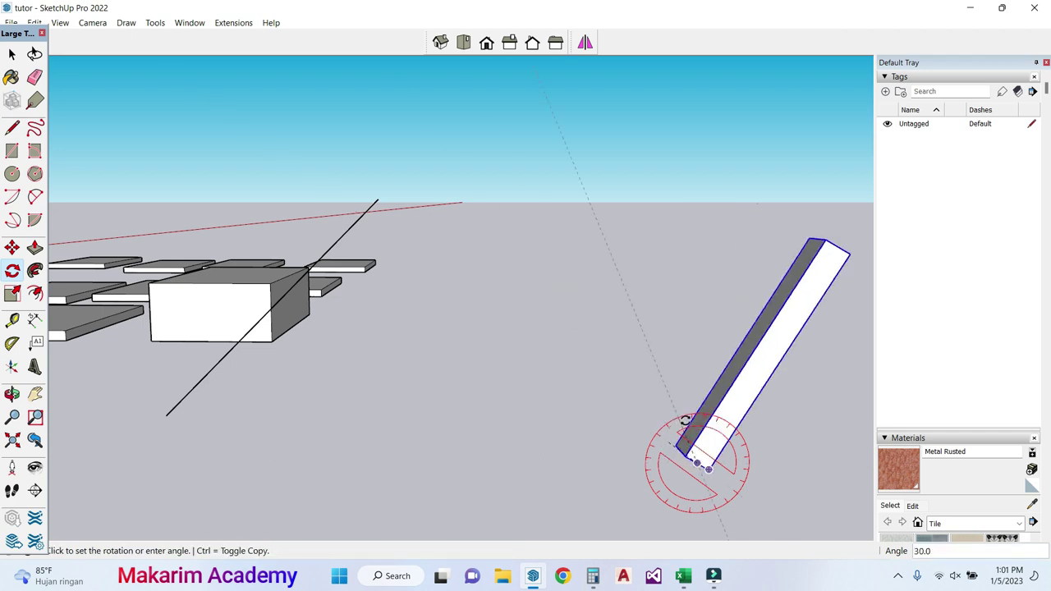
scroll(636, 439, down, 2)
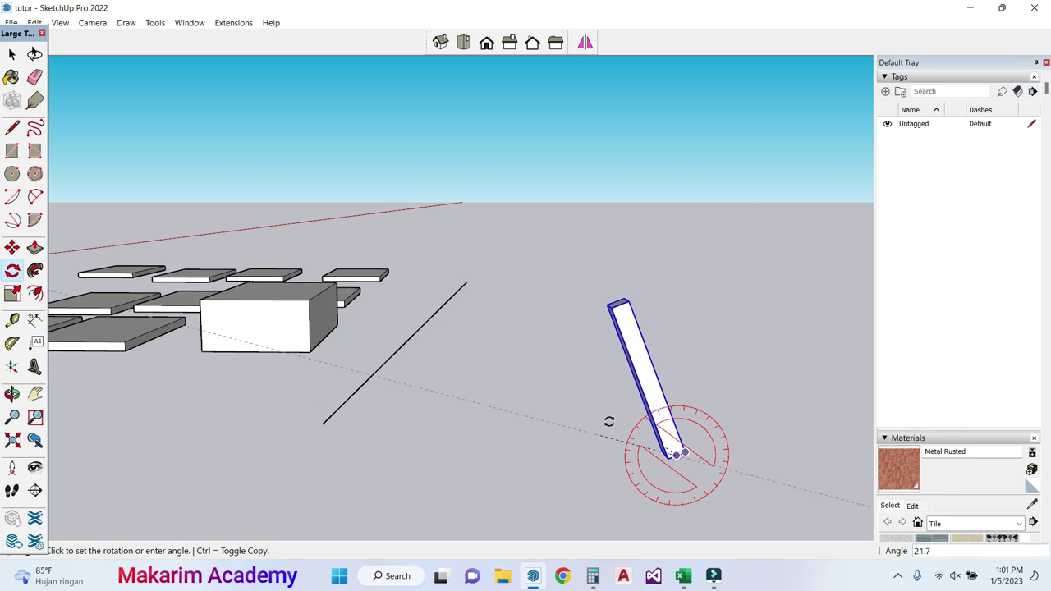
text(60)
key(Return)
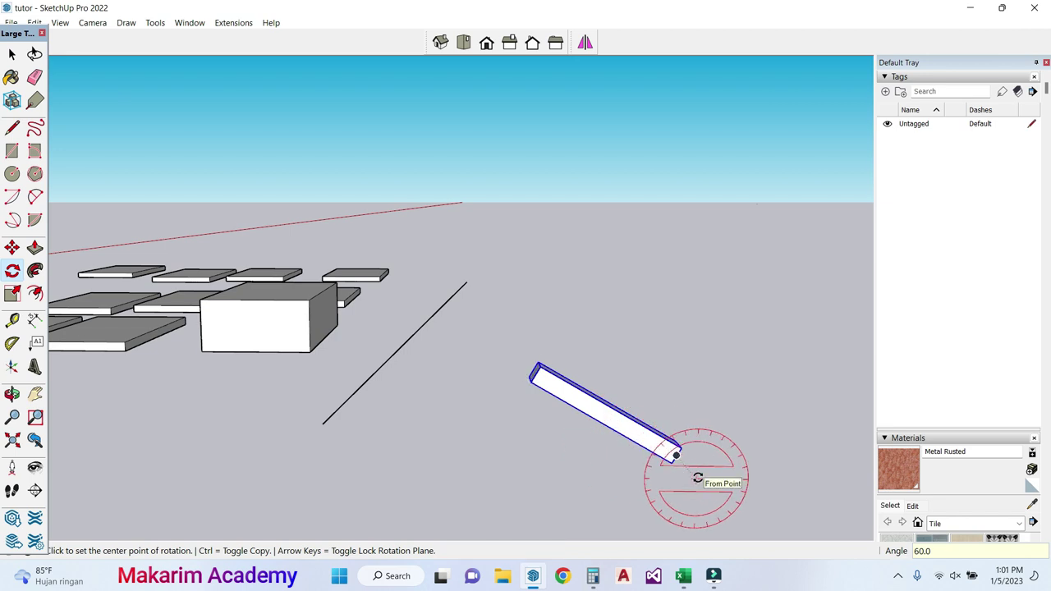
Step: Open the Extension Warehouse and search it for "mirror"
middle_drag(649, 482, 627, 469)
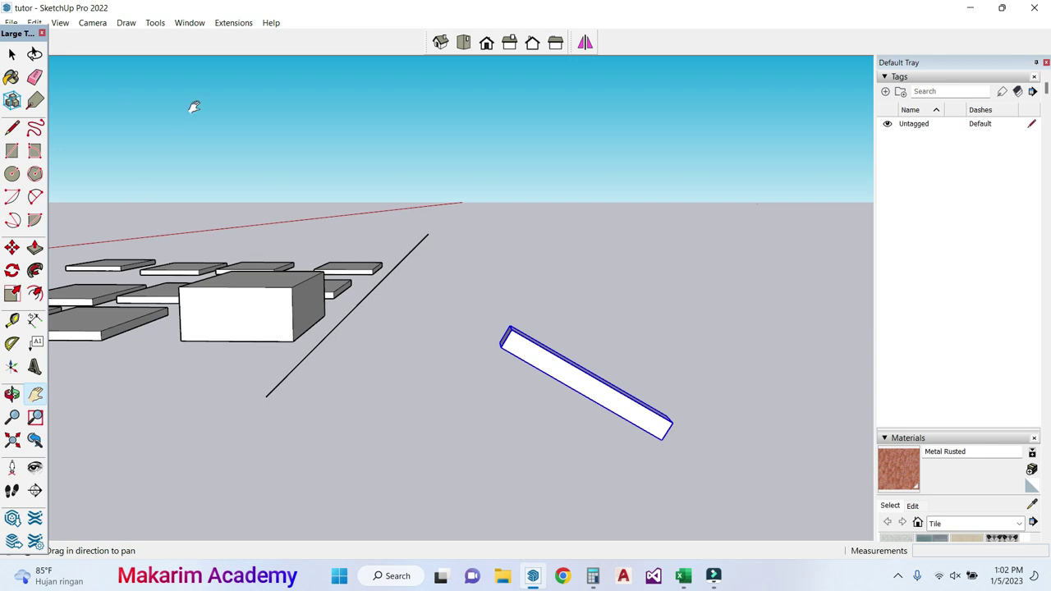
click(234, 25)
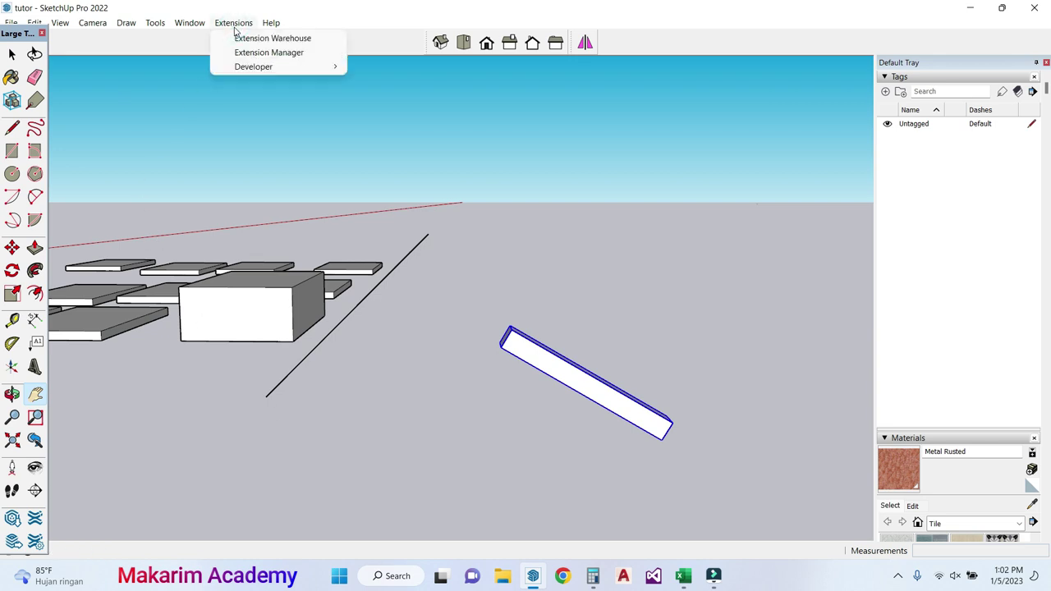
click(254, 41)
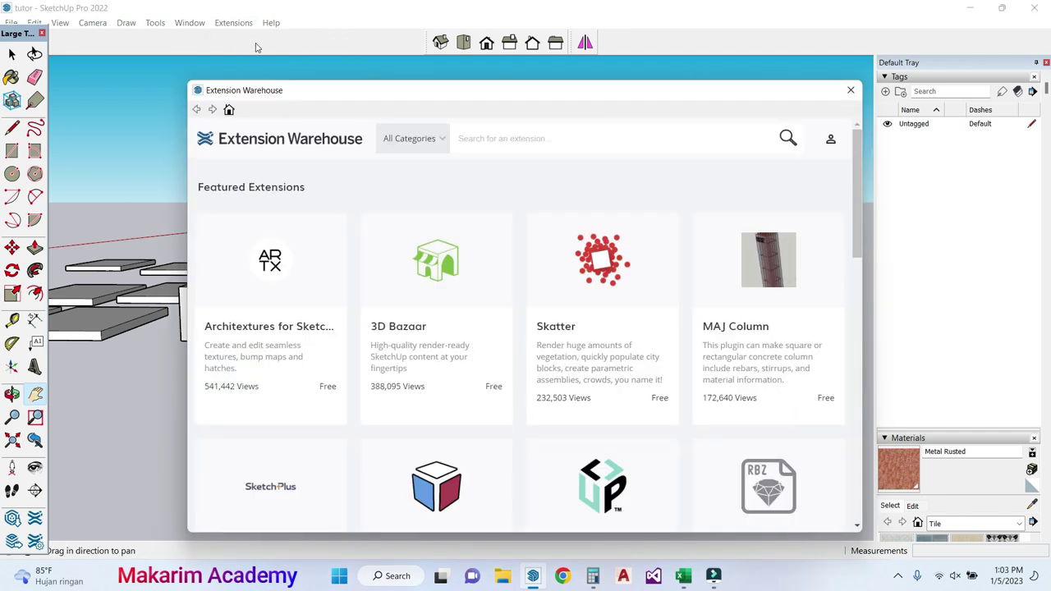
click(829, 140)
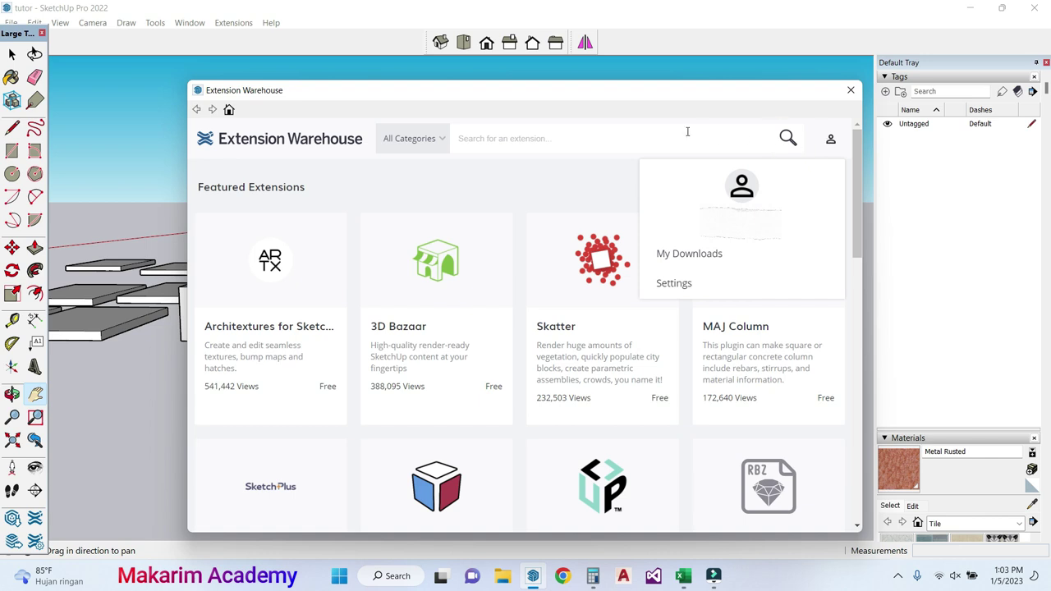
click(657, 141)
text(im)
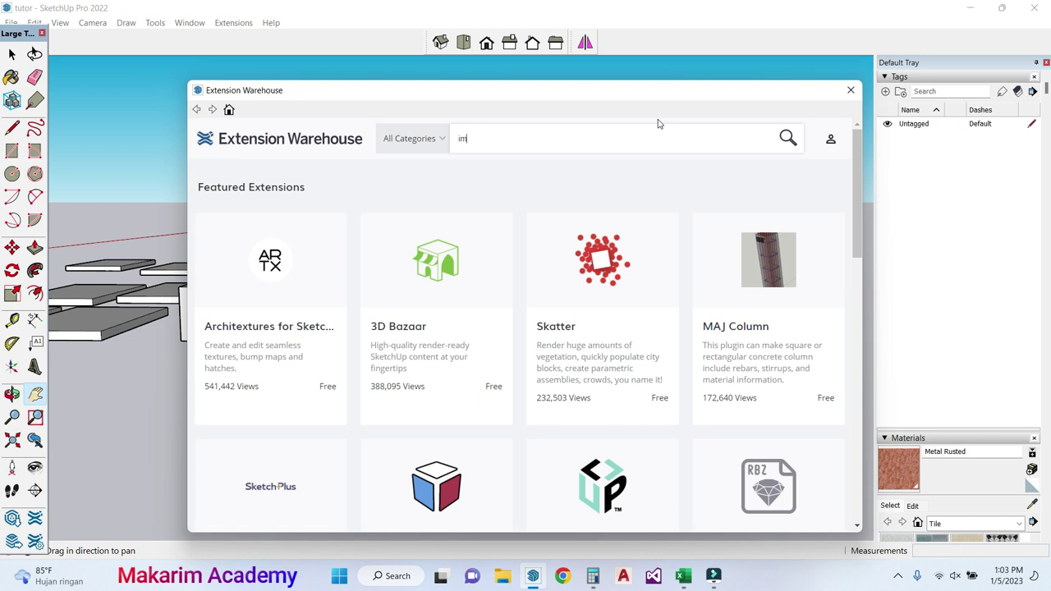
key(BackSpace)
key(BackSpace)
text(mirror)
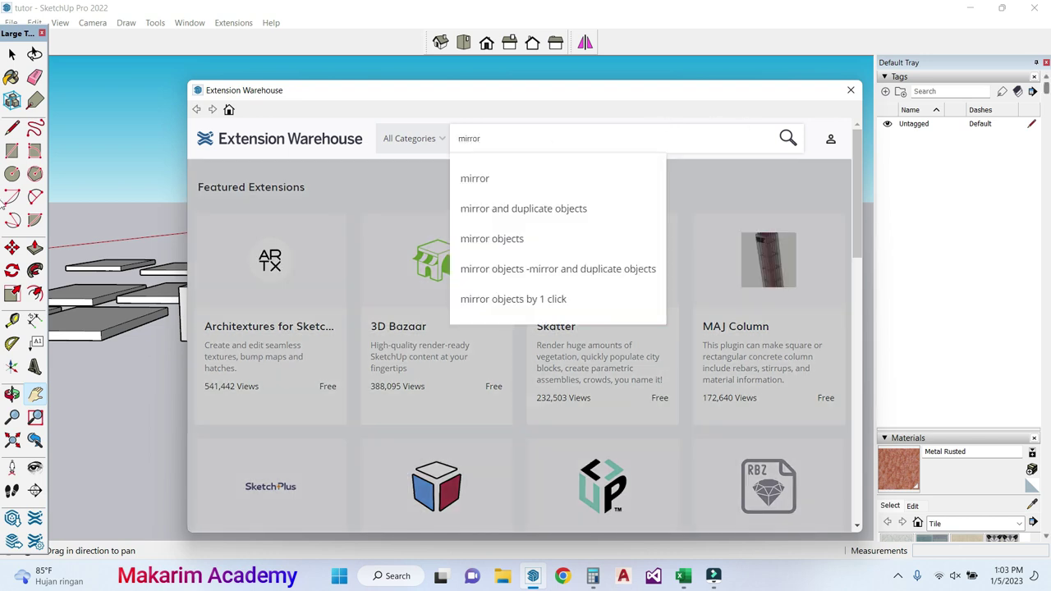
key(Return)
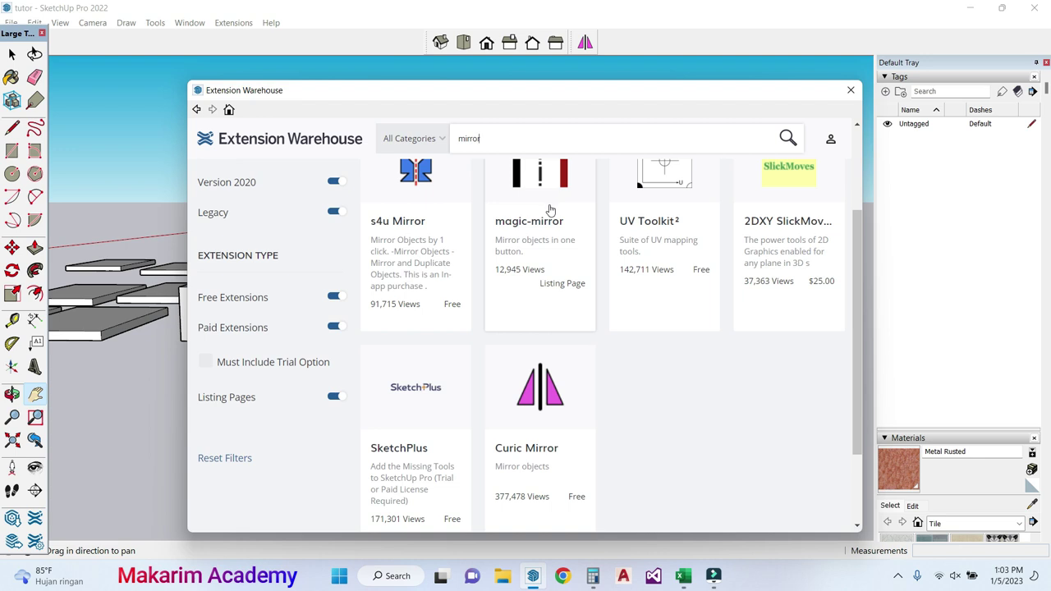
Step: View the Curic Mirror extension's page down to its install option and description, and close the Extension Warehouse
click(535, 423)
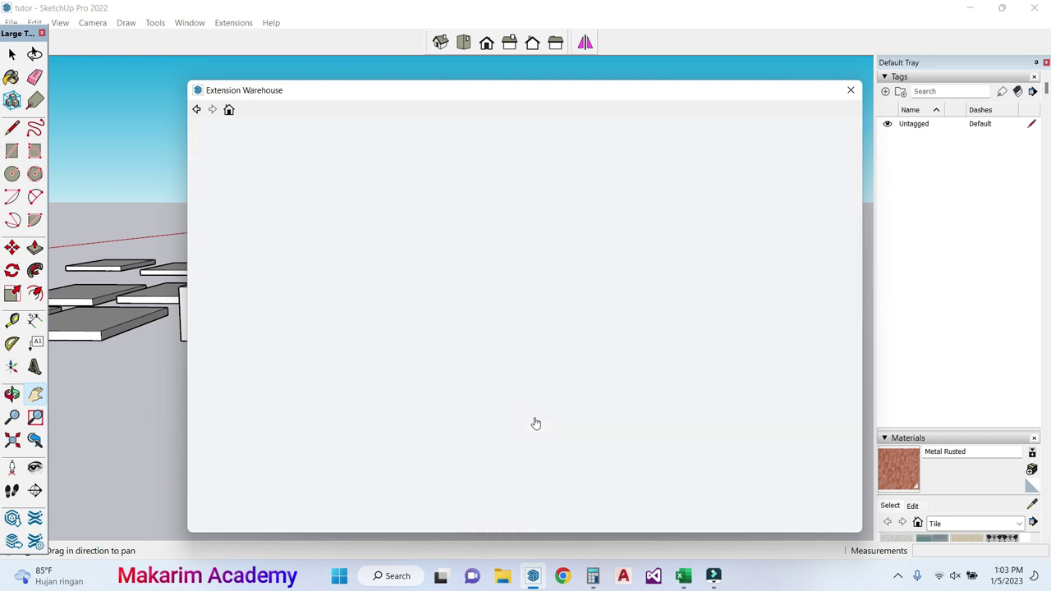
scroll(528, 375, down, 3)
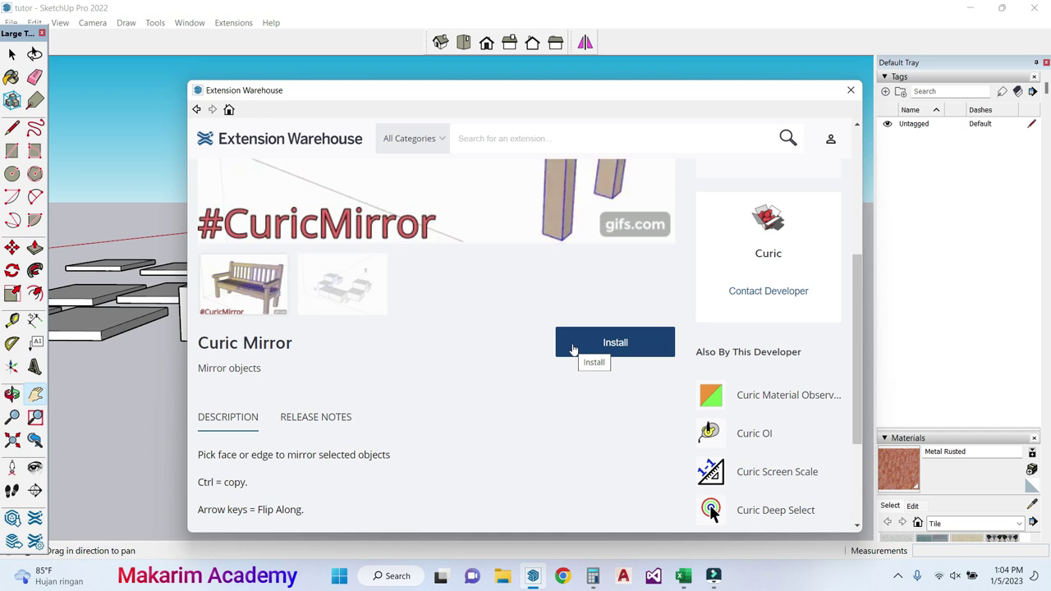
click(849, 92)
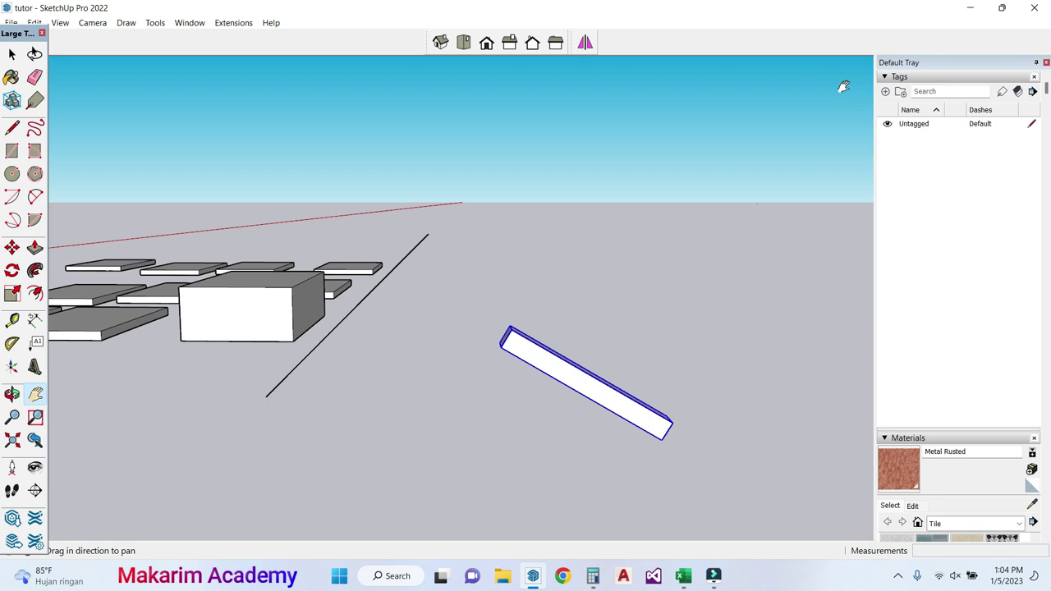
Step: Check the list of available toolbars, hide the Curic Mirror toolbar, and show it again
right_click(322, 44)
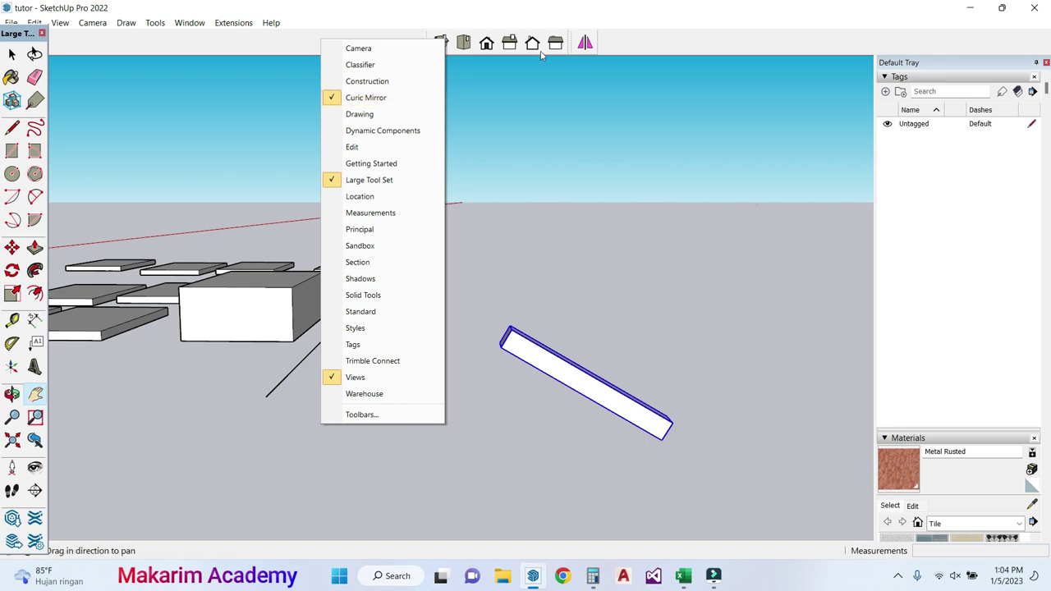
click(643, 47)
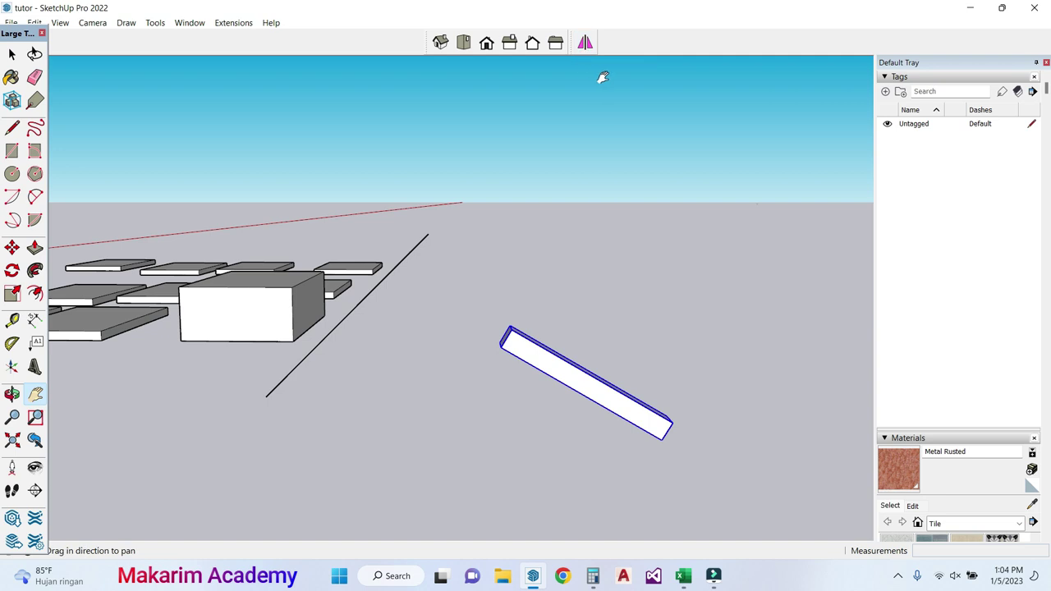
right_click(379, 43)
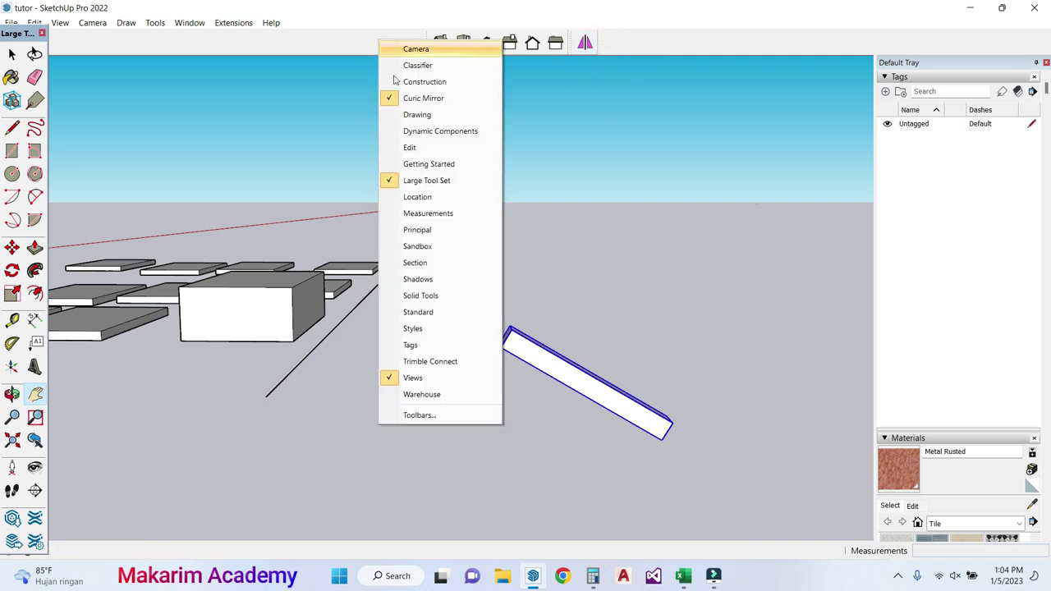
click(391, 99)
right_click(370, 49)
click(407, 108)
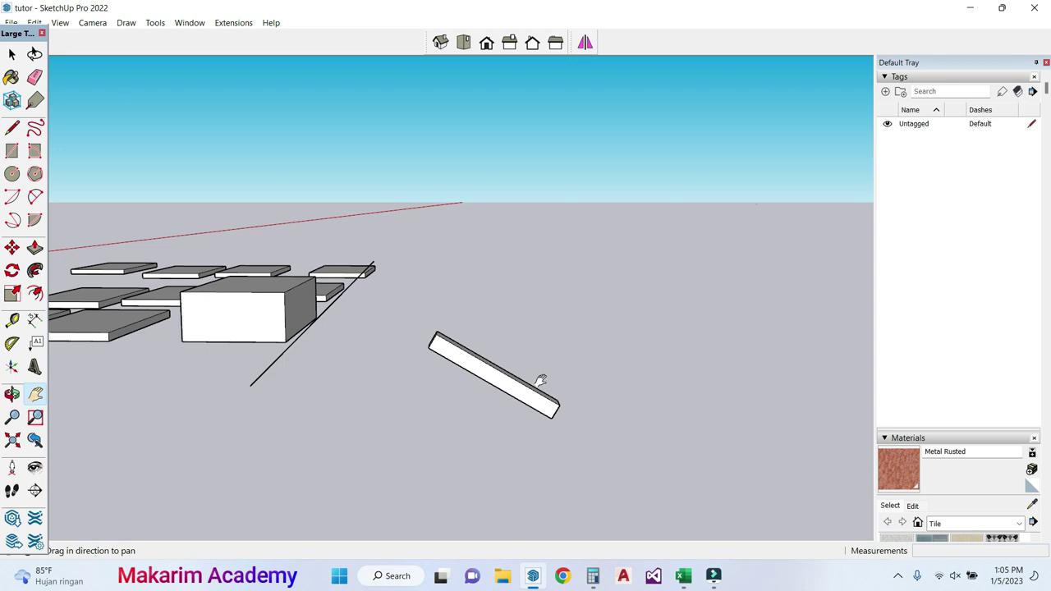
Step: Draw a closed upright L-shaped face with a bottom edge about 11 m long, beside the tilted column
click(11, 127)
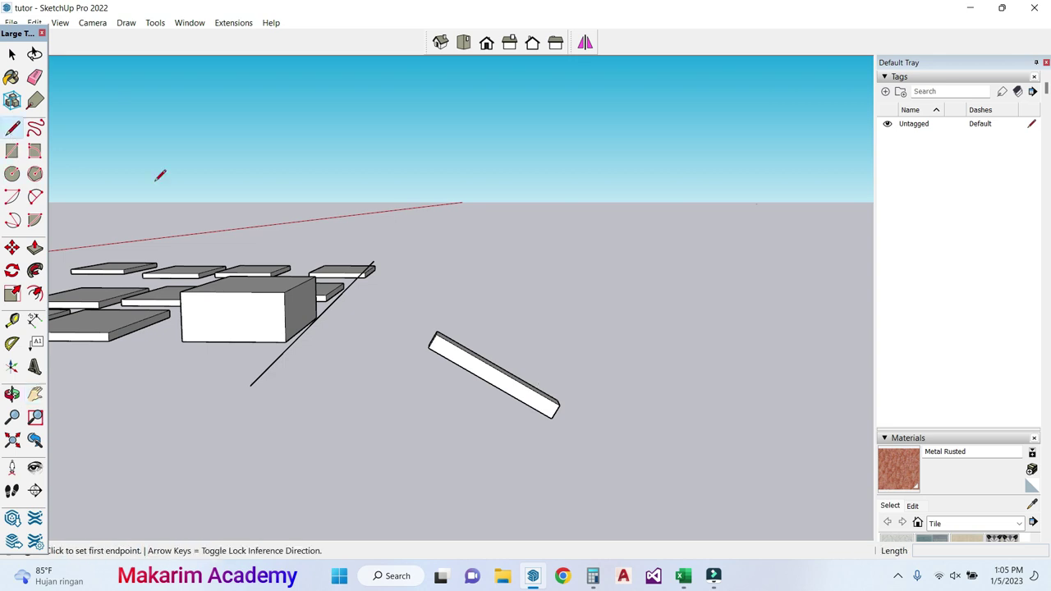
click(637, 420)
click(640, 294)
click(703, 294)
click(700, 351)
click(786, 352)
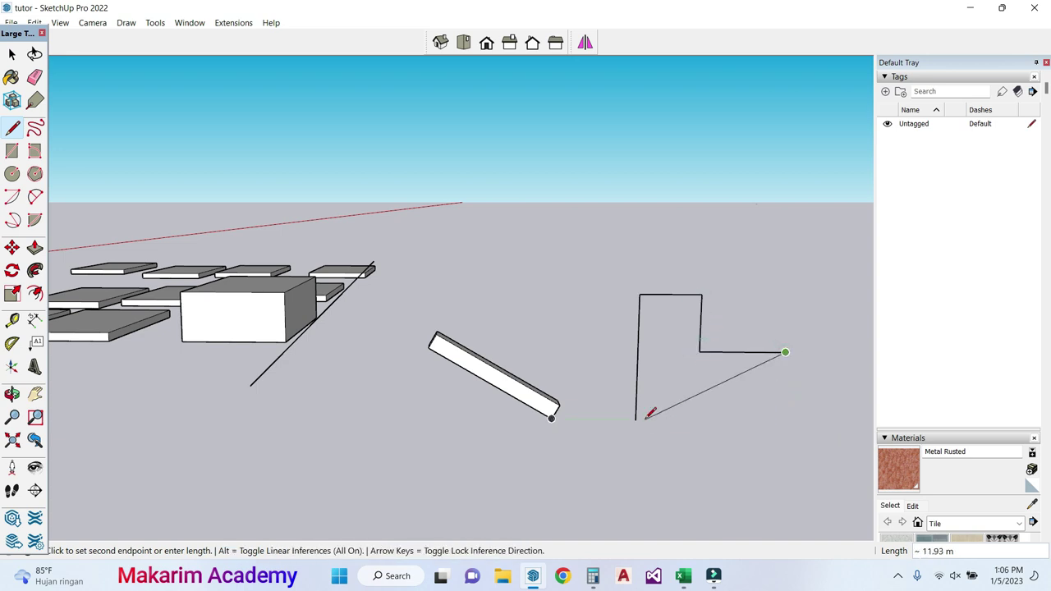
click(781, 421)
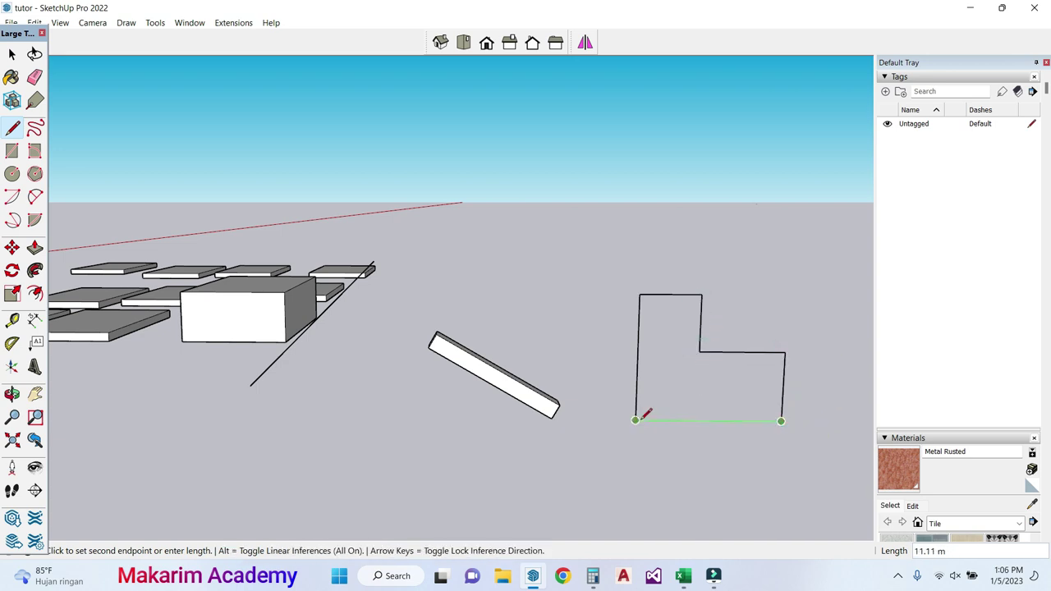
click(636, 420)
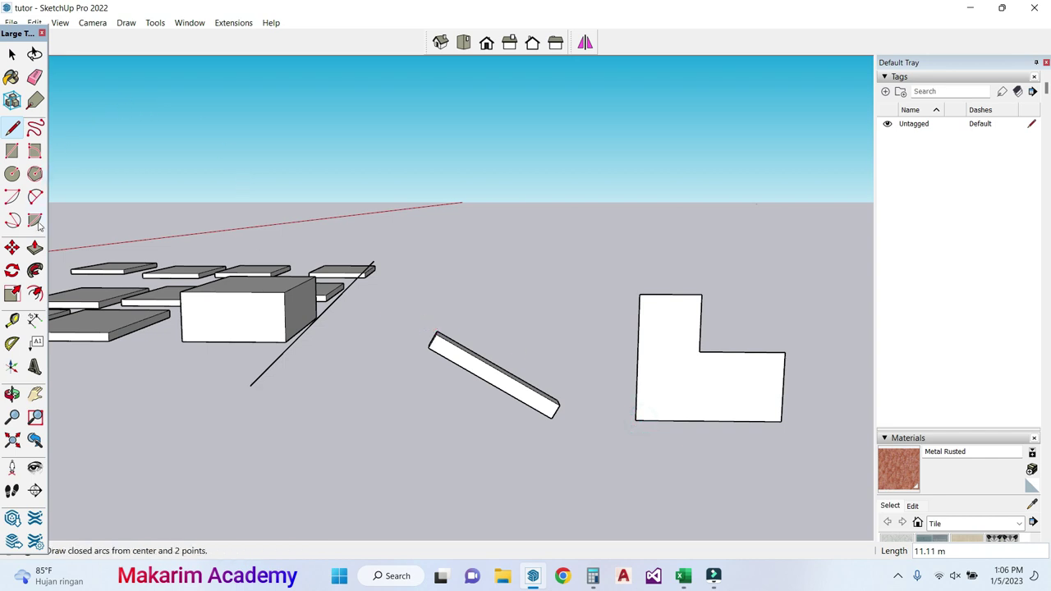
Step: Push/Pull the L-shaped face forward about 4.16 m into a solid block
click(34, 247)
click(648, 369)
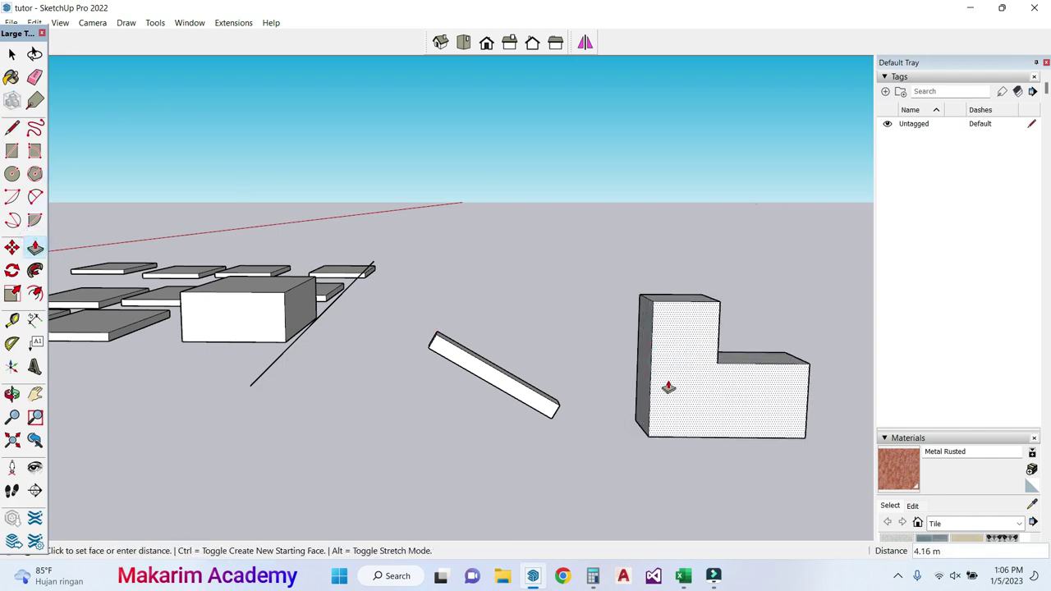
click(667, 387)
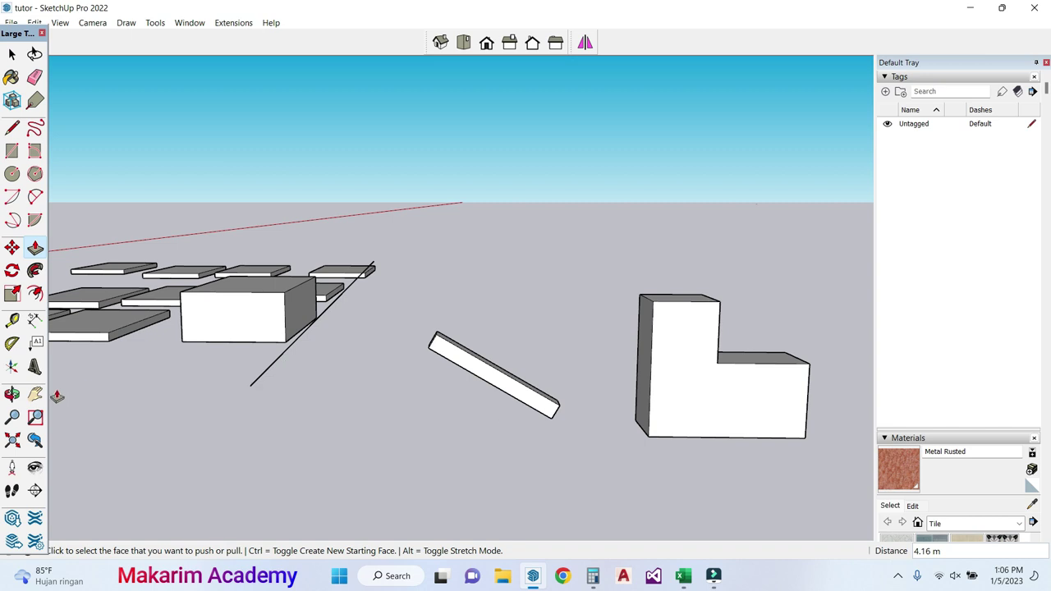
Step: Select the whole L-shaped block and make it a group
click(35, 394)
drag(585, 346, 435, 342)
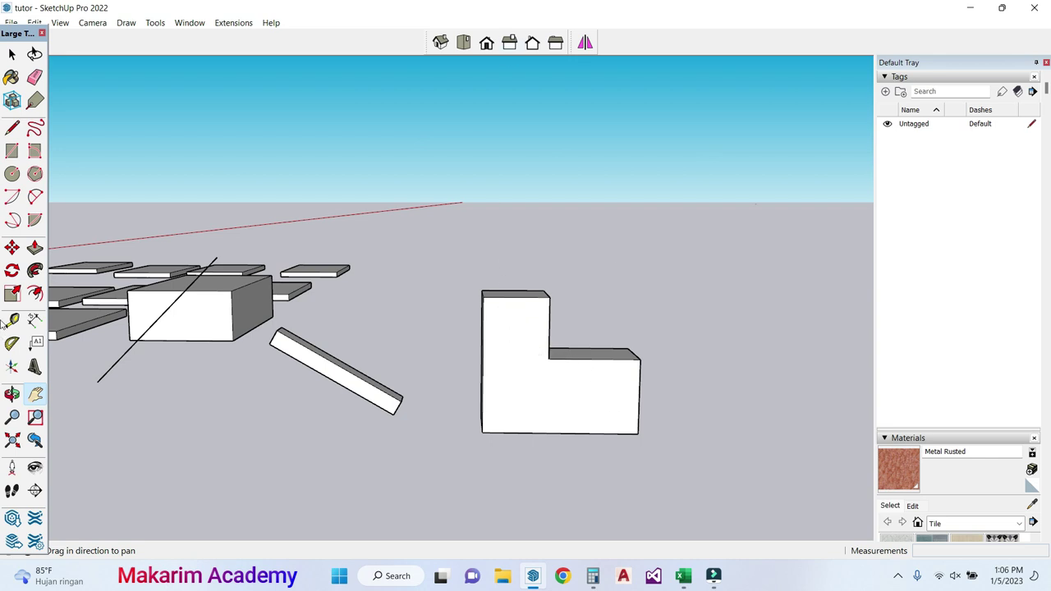
click(12, 54)
drag(679, 483, 474, 272)
right_click(524, 340)
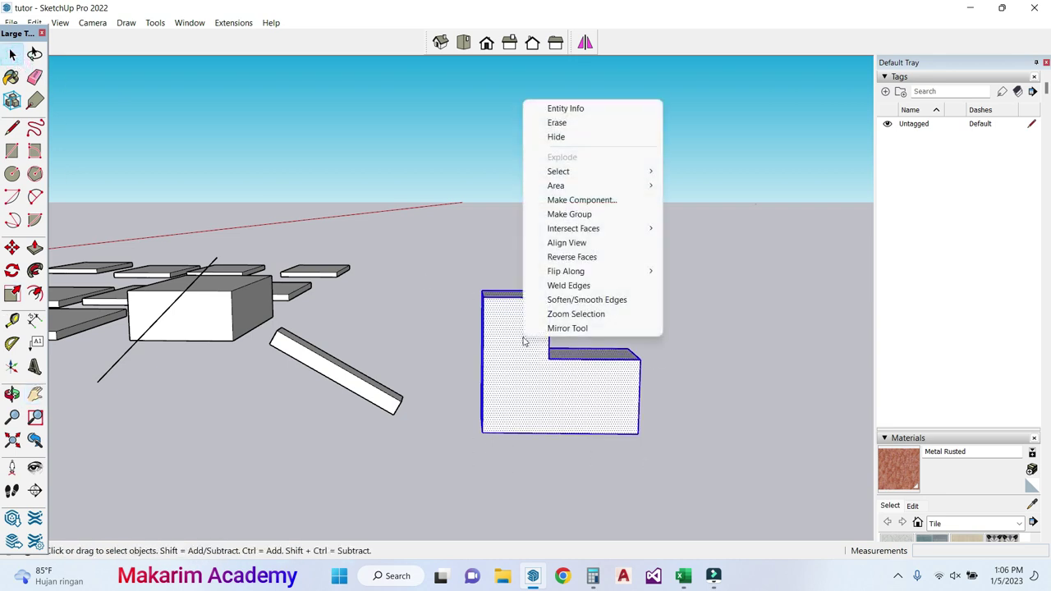
click(563, 214)
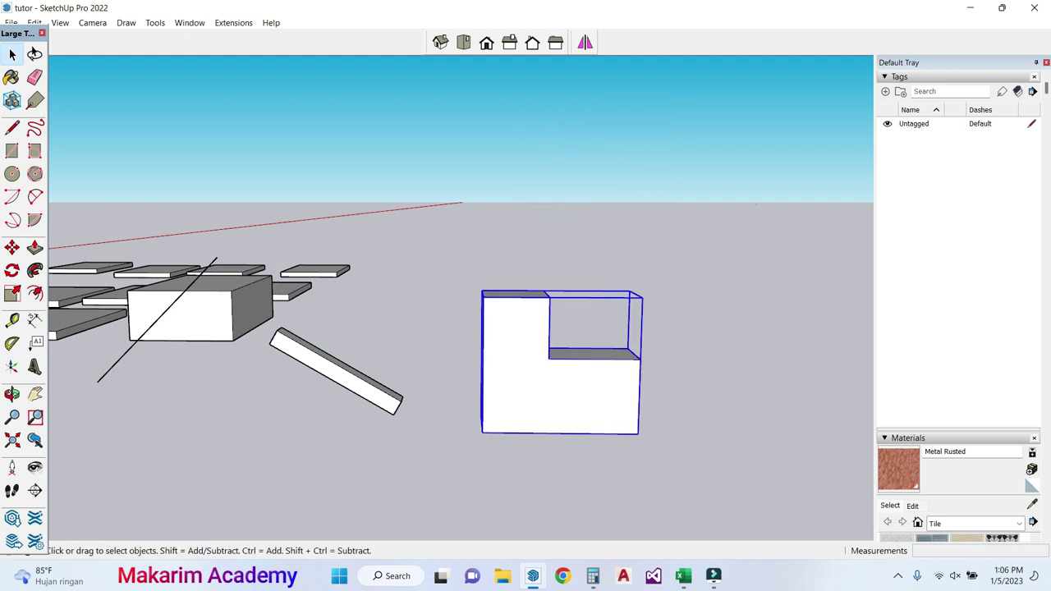
click(413, 235)
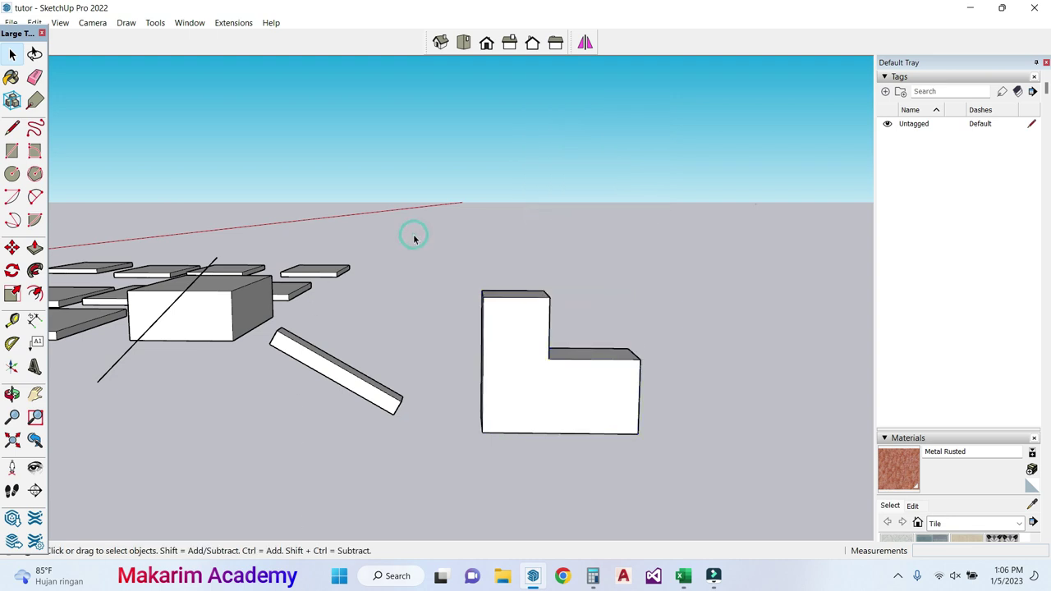
Step: Mirror the L-shaped group along the green axis about its lower right front corner with Curic Mirror, without keeping the original
click(492, 352)
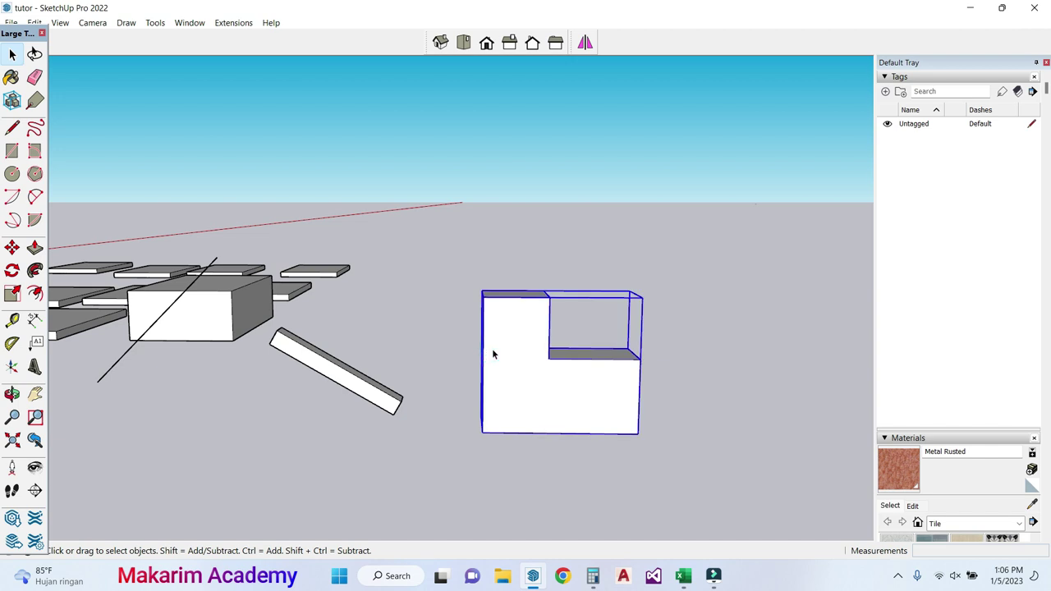
click(586, 43)
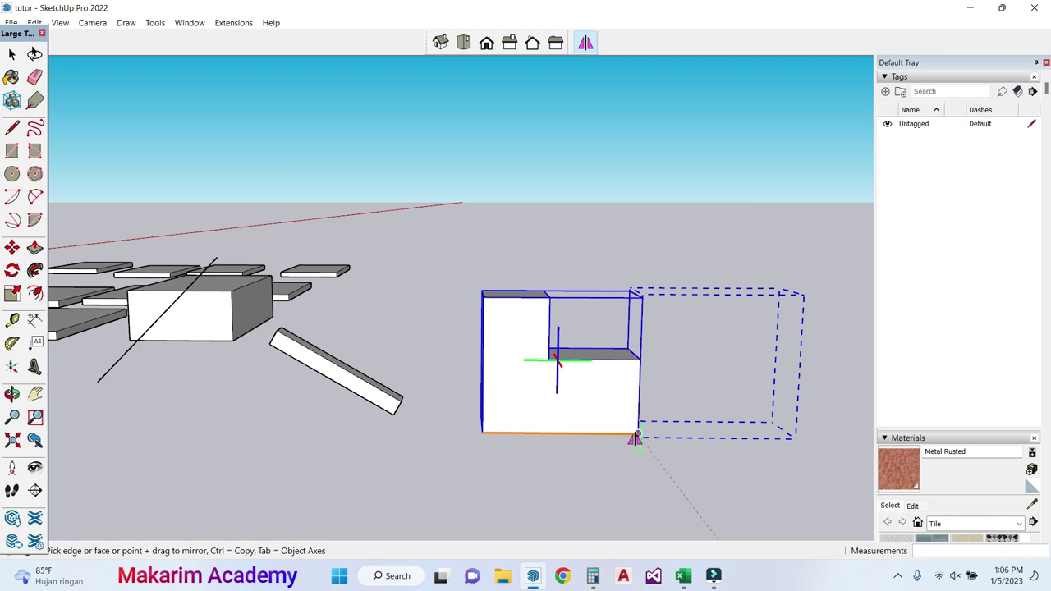
click(637, 438)
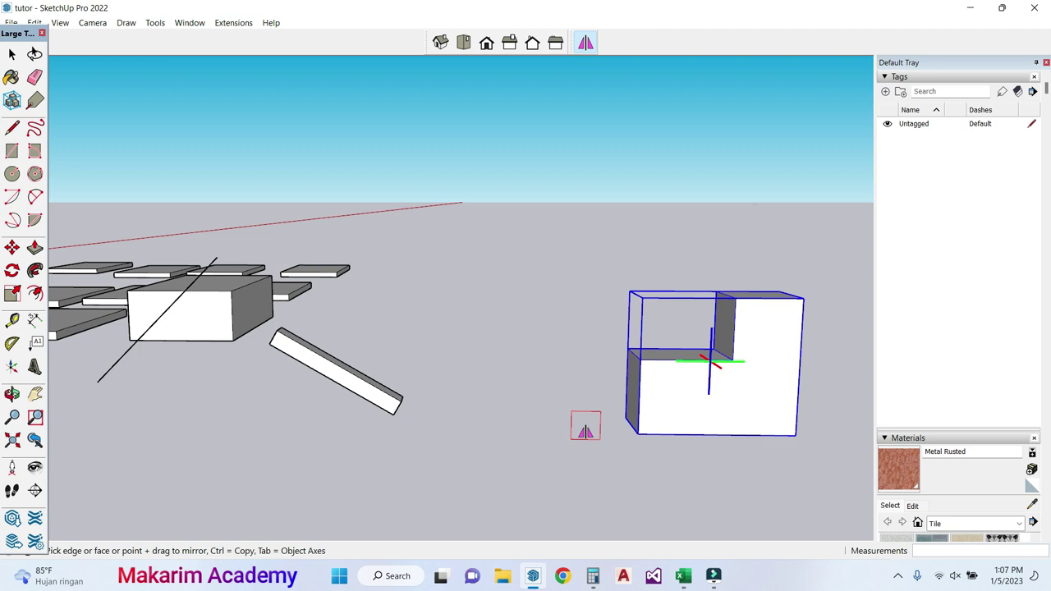
Step: Mirror a copy of the L-shaped group back across its lower left front corner along the green axis, keeping the original
click(12, 54)
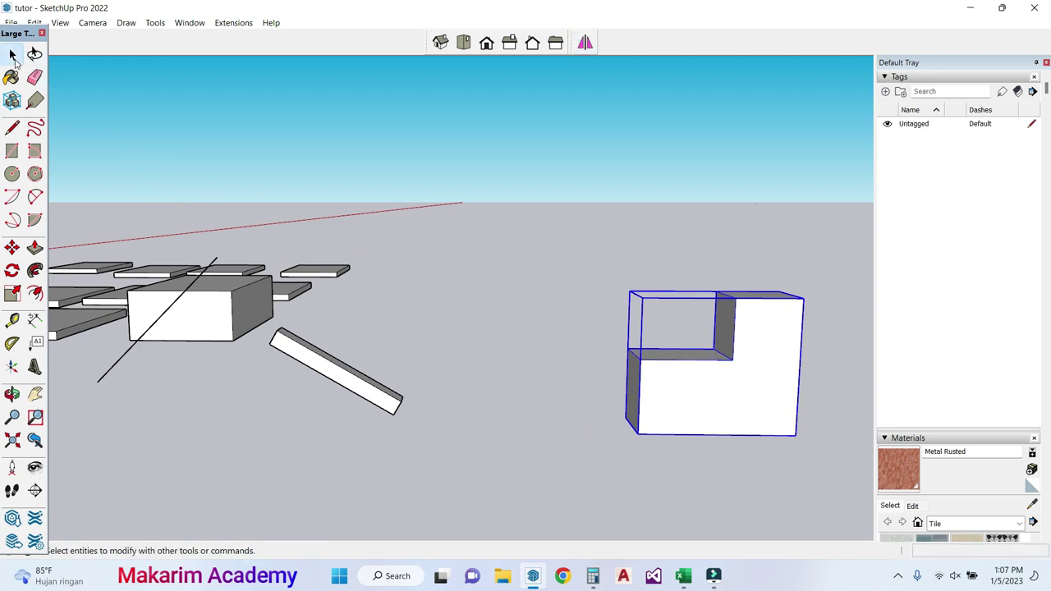
click(819, 237)
click(791, 324)
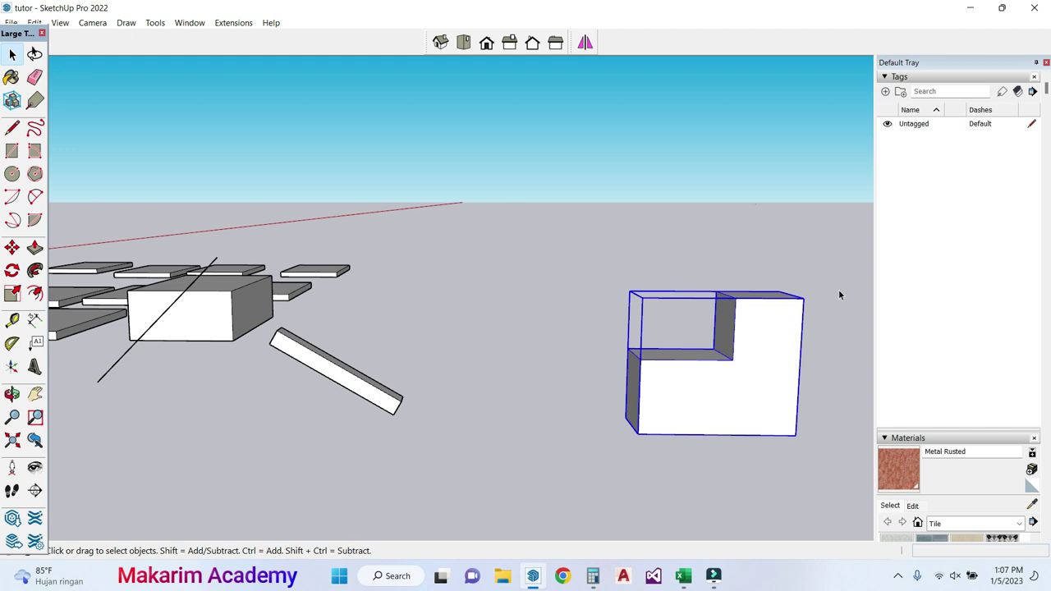
click(586, 43)
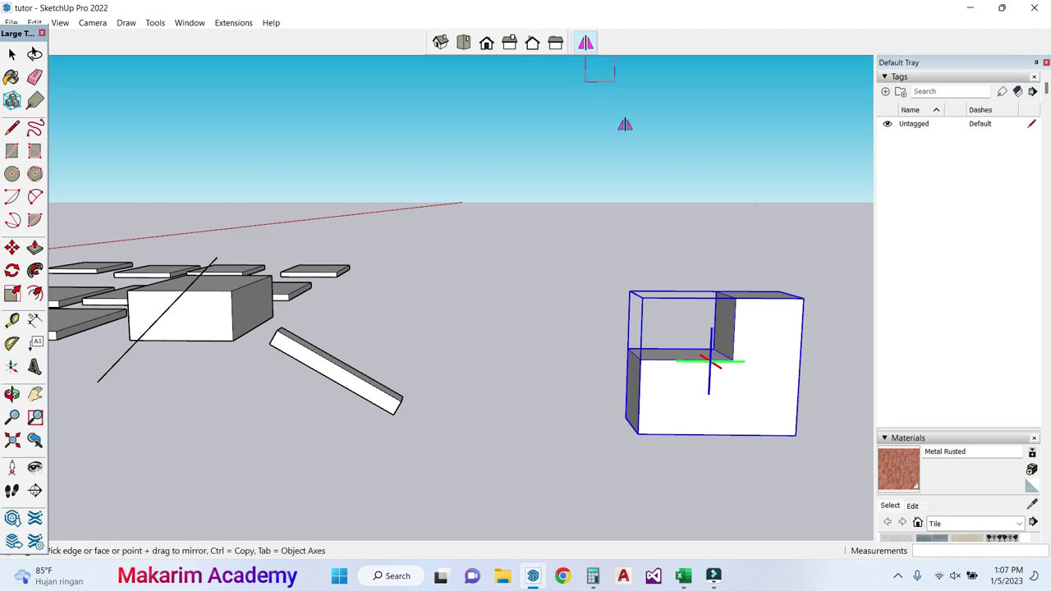
click(642, 441)
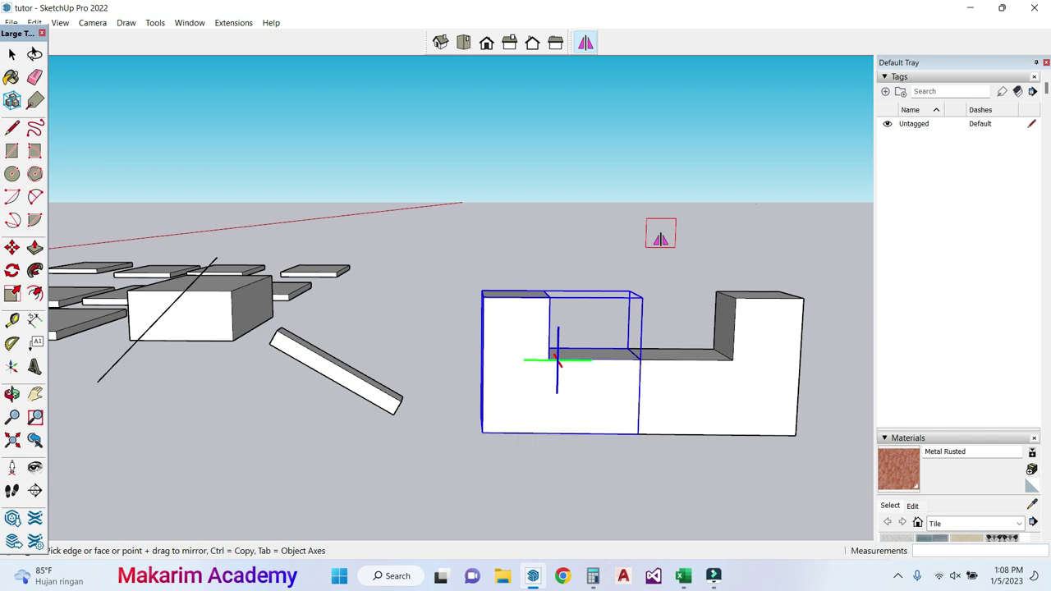
Step: Draw a line about 12.26 m long along the green axis from the right L-block's lower right front corner
key(h)
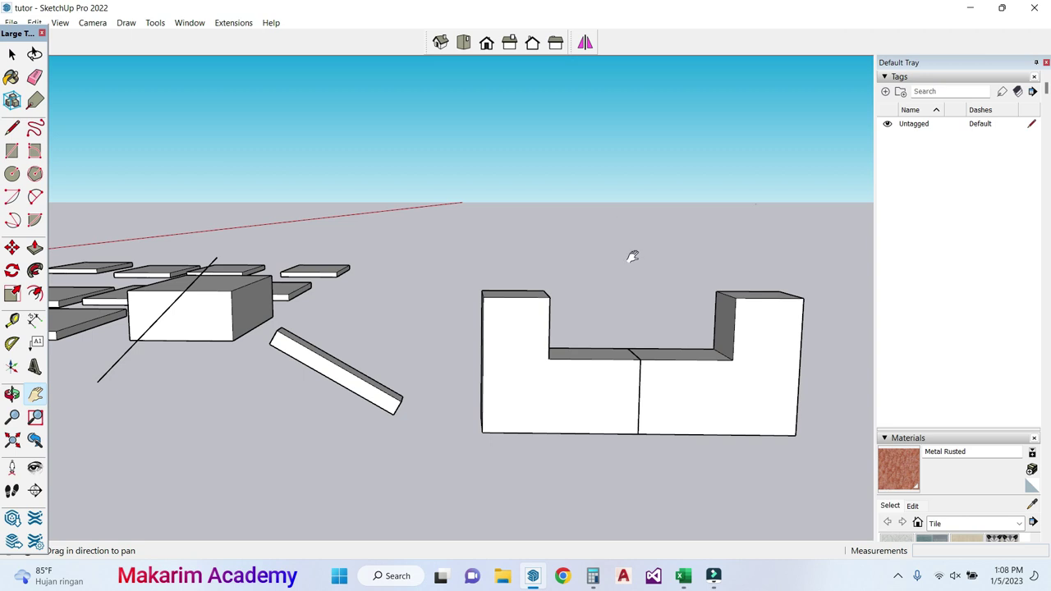
drag(641, 265, 448, 235)
click(12, 128)
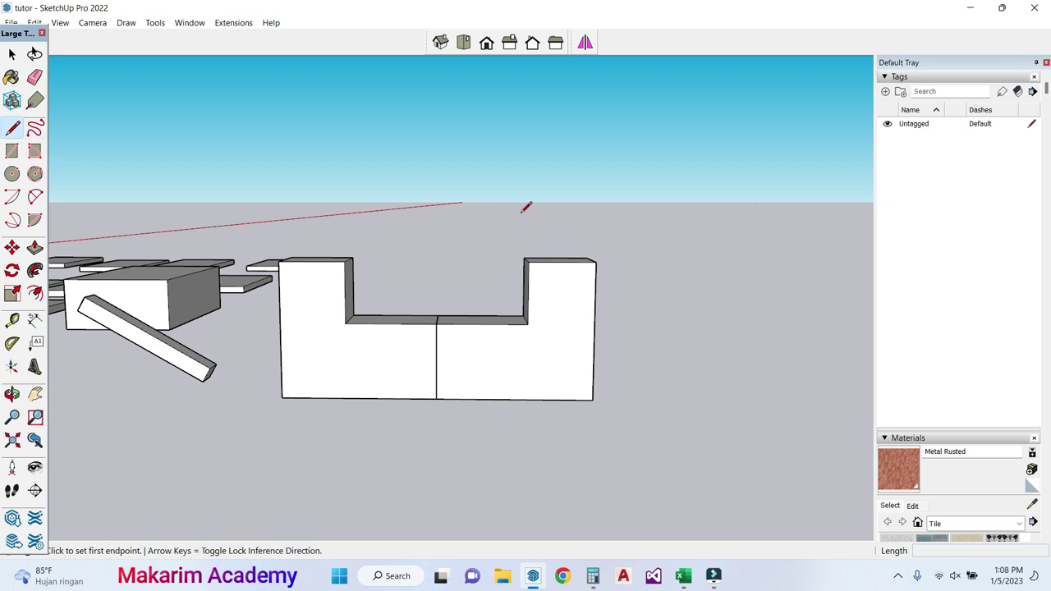
click(592, 400)
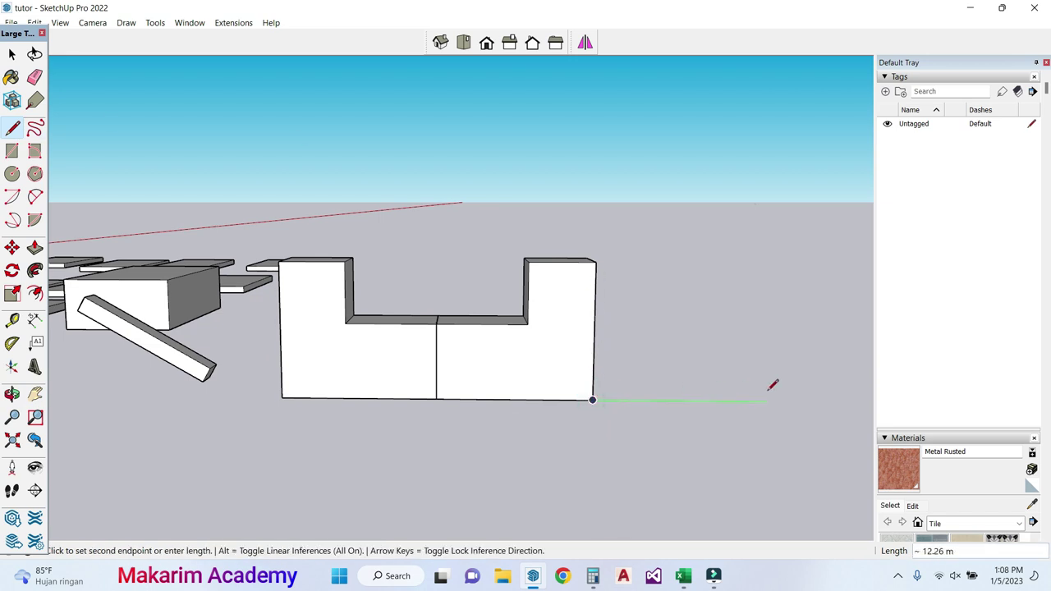
click(767, 401)
key(Escape)
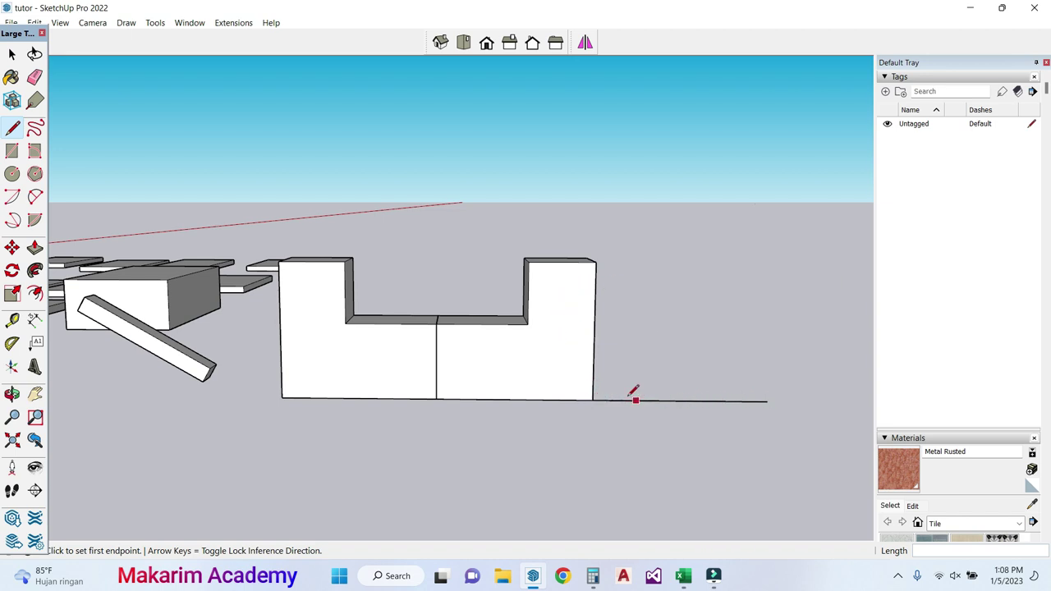
Step: Mirror a copy of the right L-shaped group across the midpoint of the ground line along the green axis
key(space)
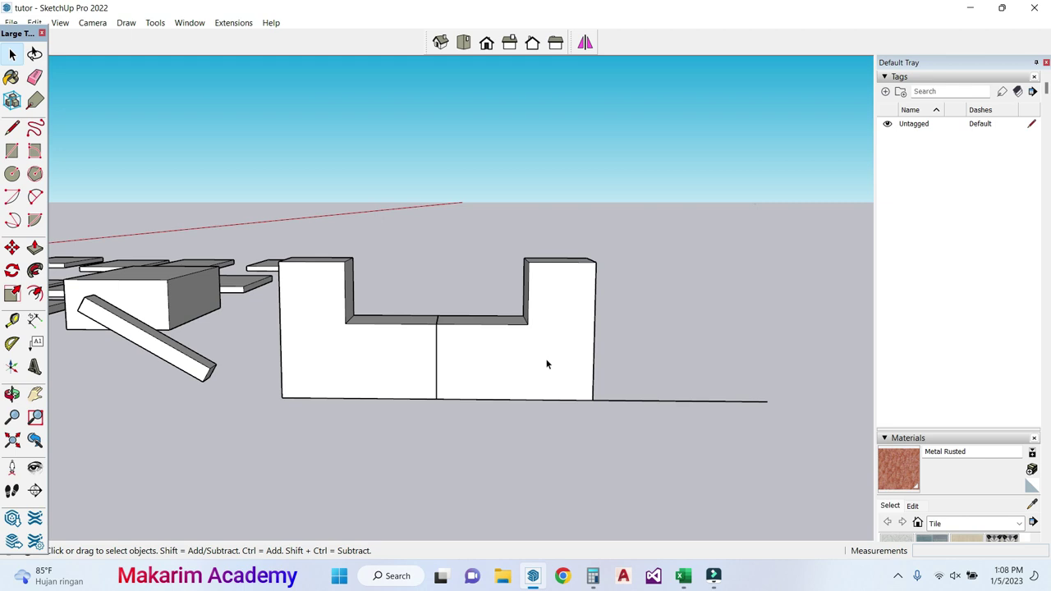
click(547, 364)
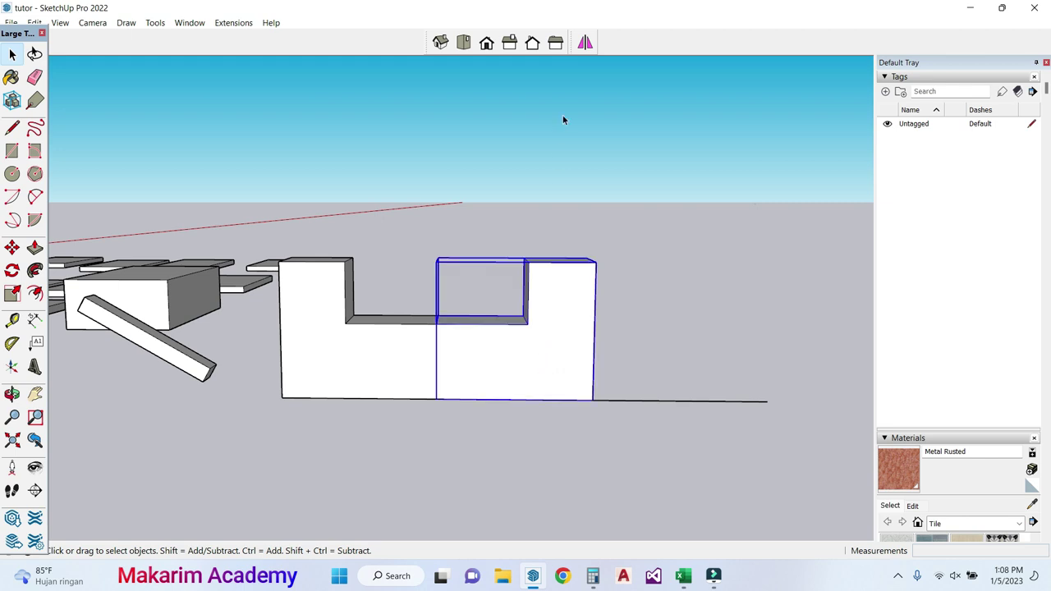
click(593, 46)
drag(588, 376, 680, 406)
scroll(680, 406, down, 2)
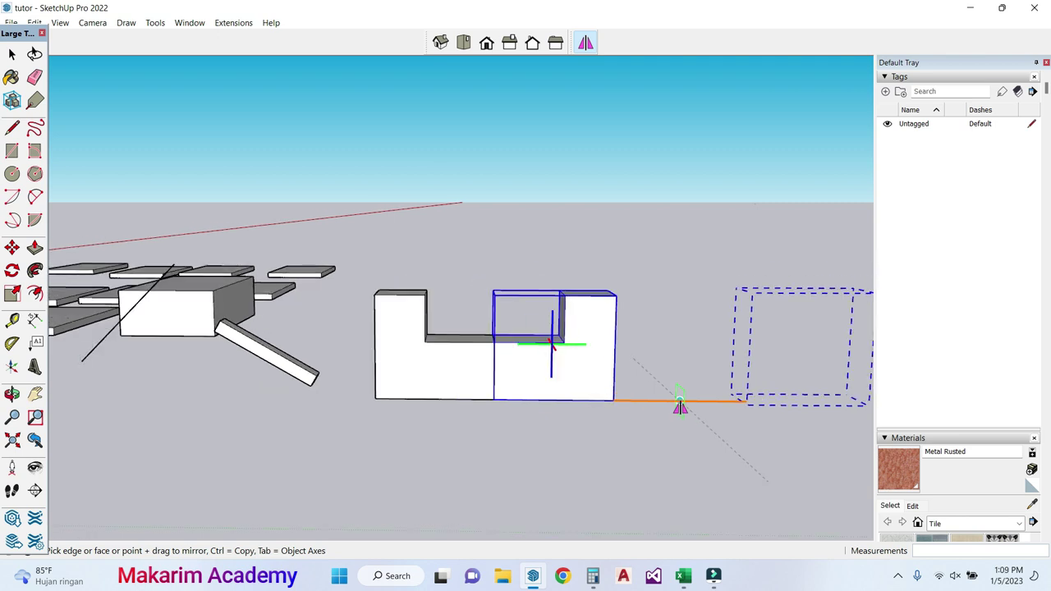
scroll(680, 407, down, 1)
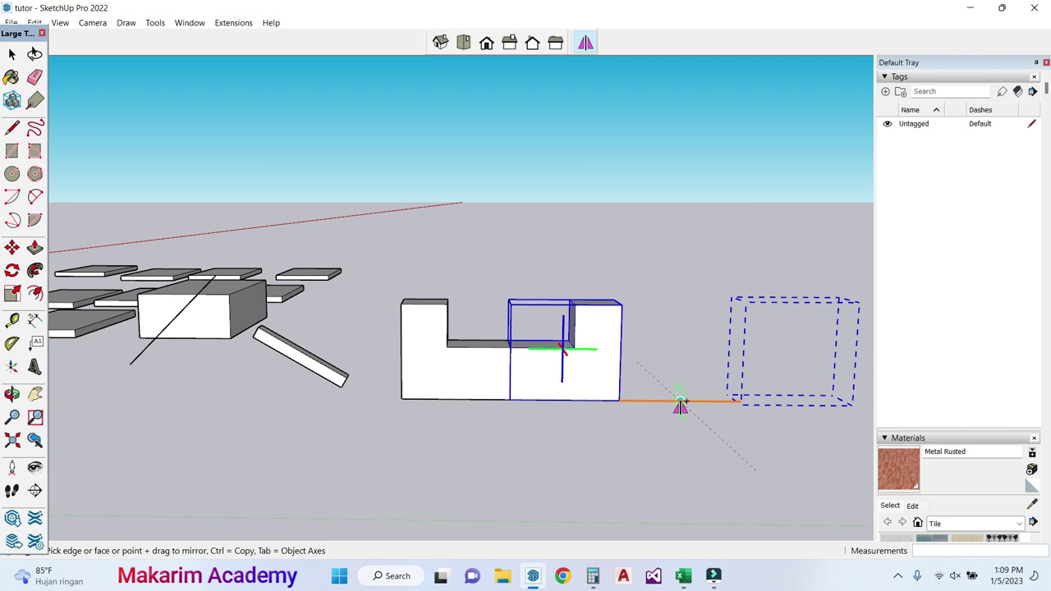
drag(681, 406, 681, 407)
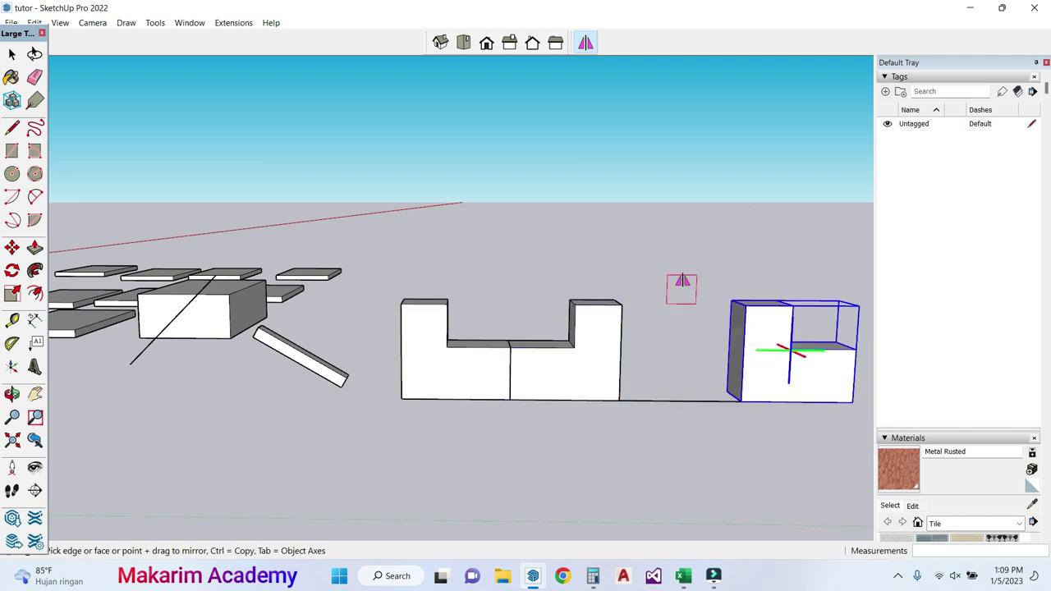
key(space)
click(683, 272)
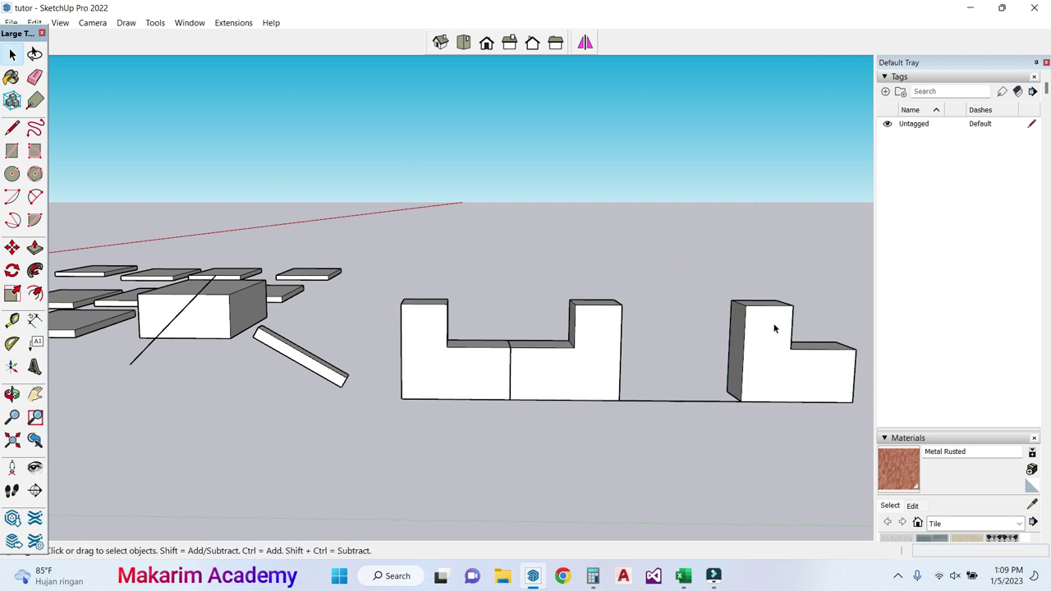
Step: Draw a four-sided face on the ground with consecutive edges of 1.22 m, 2.4 m and 1.2 m, closing it at the start point
scroll(774, 328, down, 3)
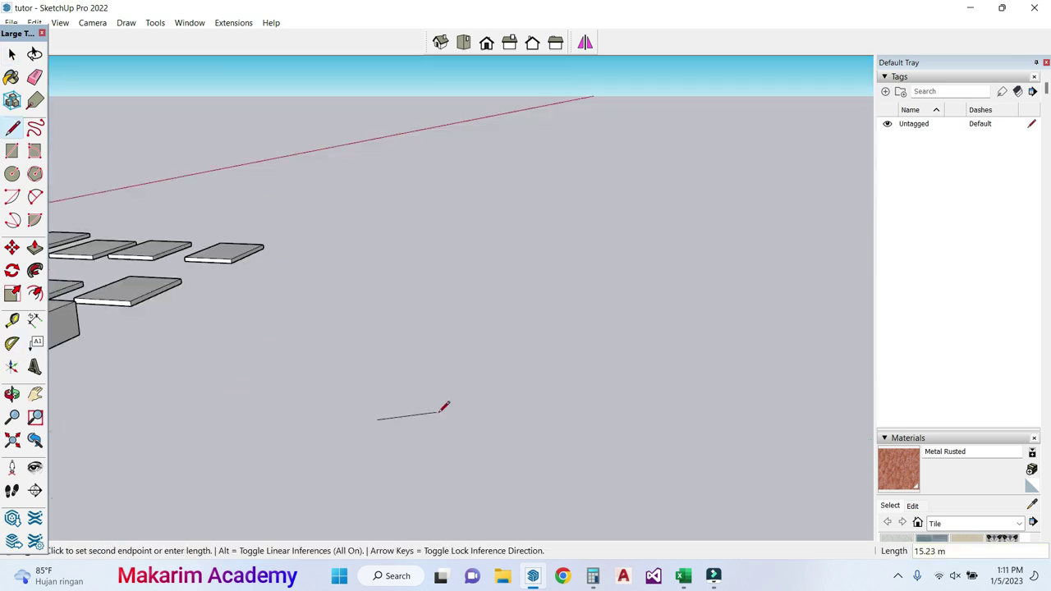
text(1.22)
key(Return)
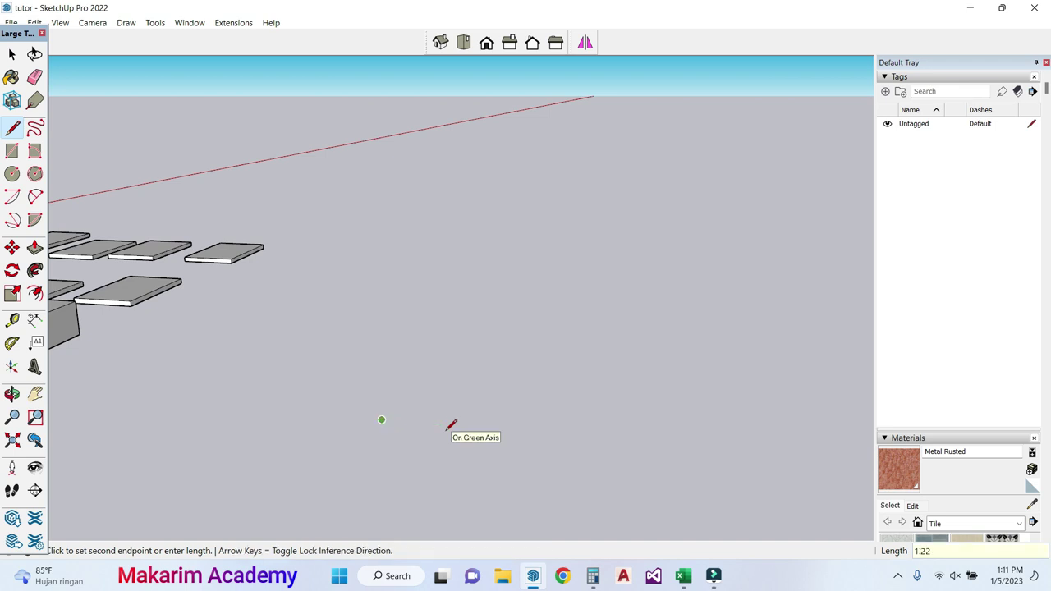
scroll(411, 407, down, 4)
scroll(404, 380, down, 2)
scroll(405, 379, down, 3)
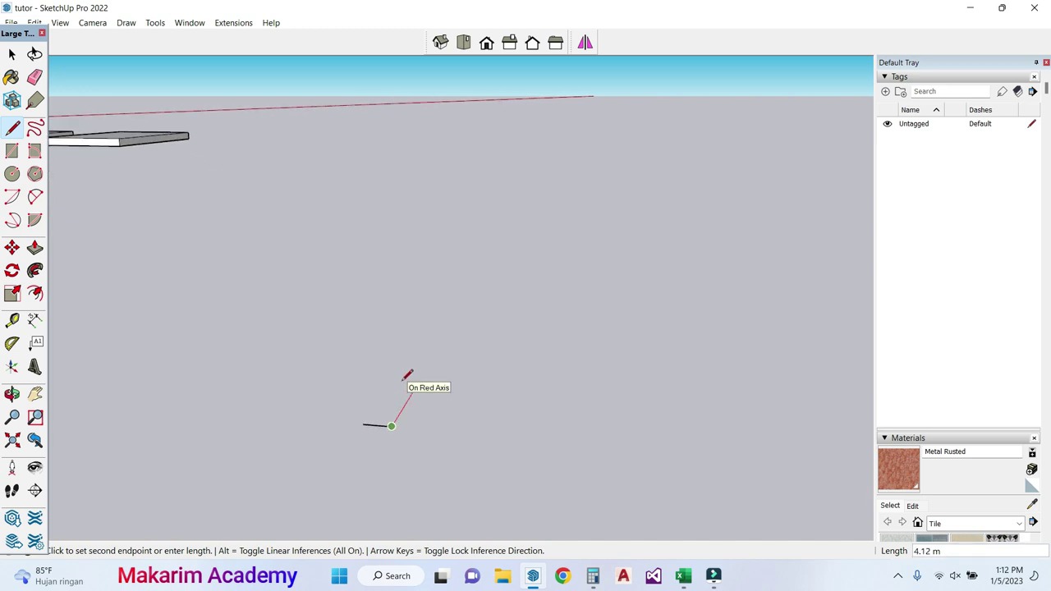
text(2.4)
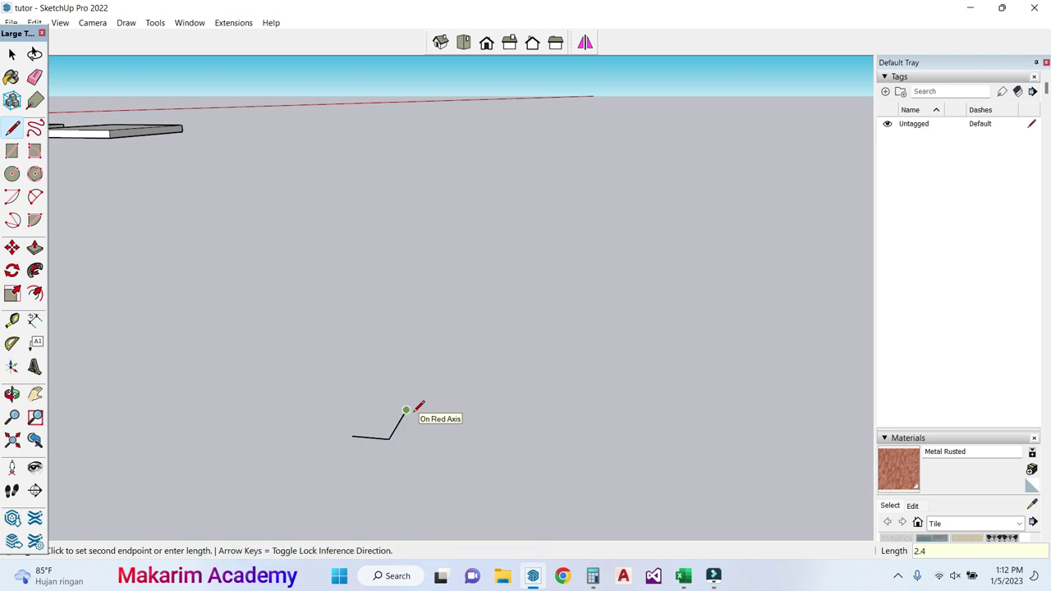
key(Return)
scroll(416, 405, up, 3)
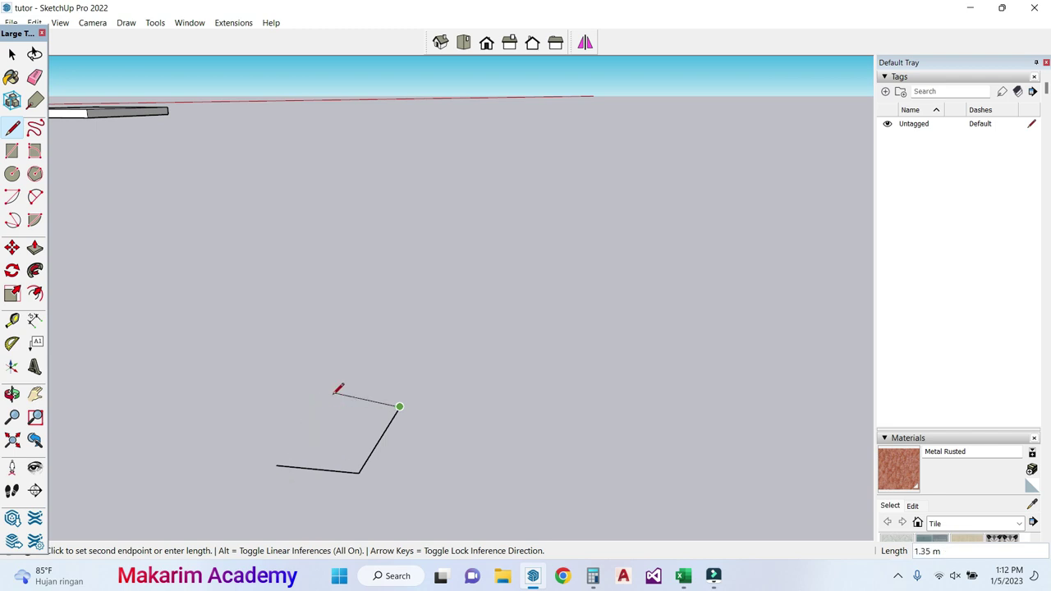
text(1.2)
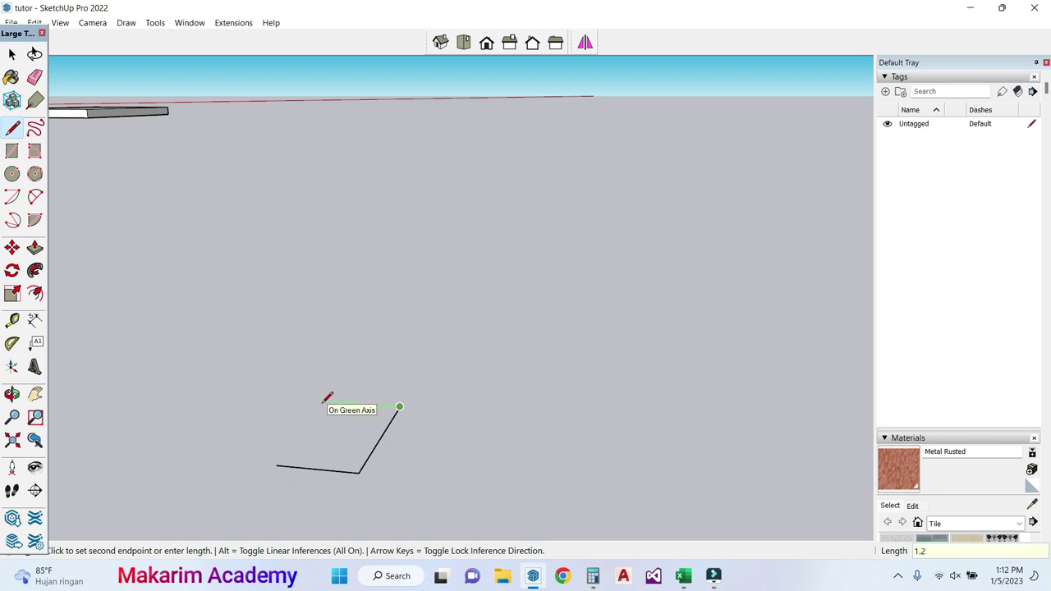
key(Return)
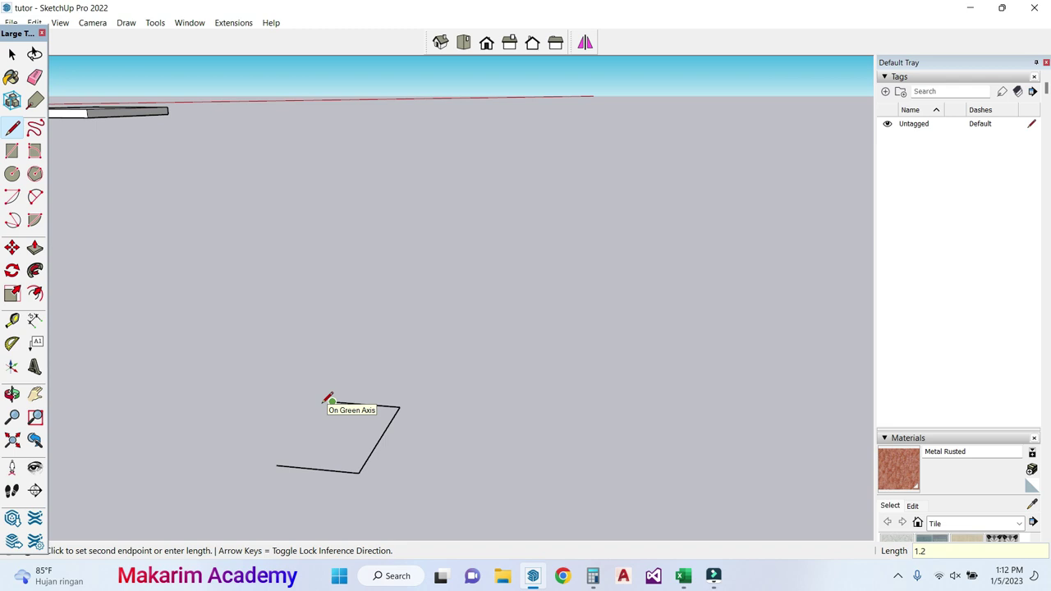
click(277, 466)
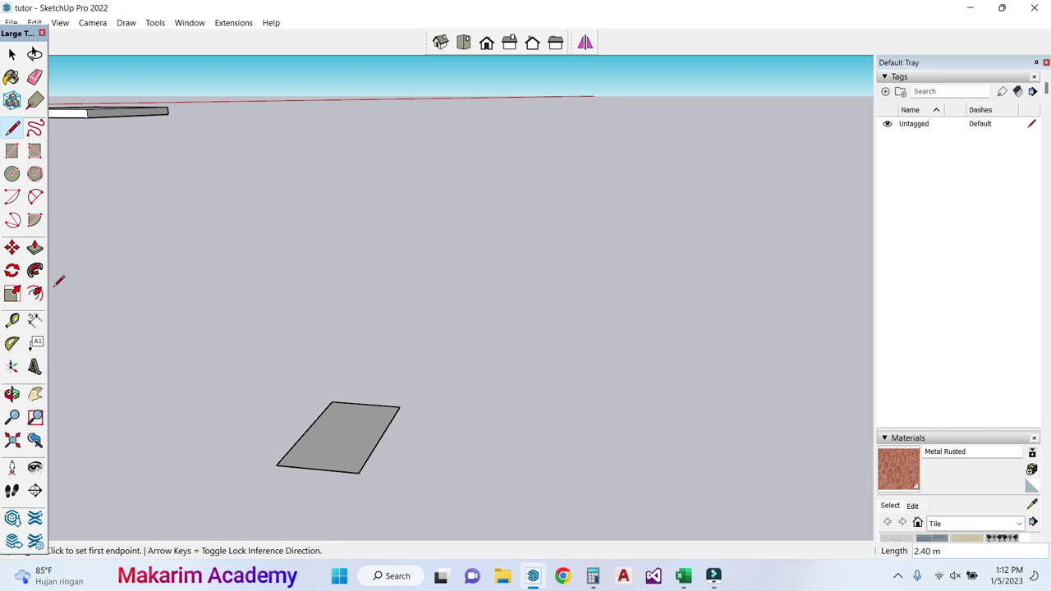
Step: Extrude the four-sided ground face upward 0.4 m with Push/Pull
click(38, 255)
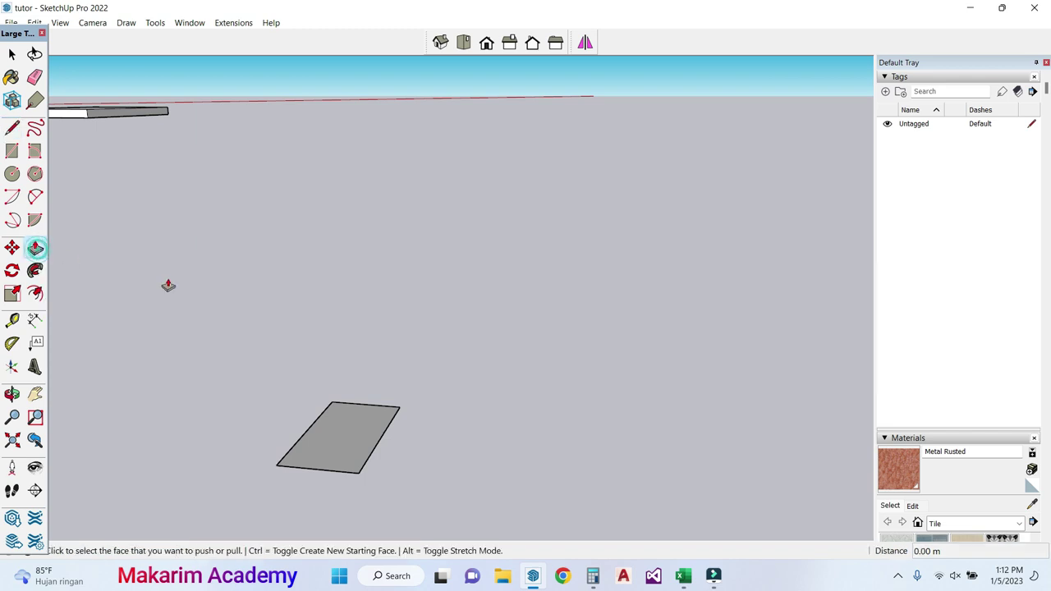
click(356, 433)
text(0.4)
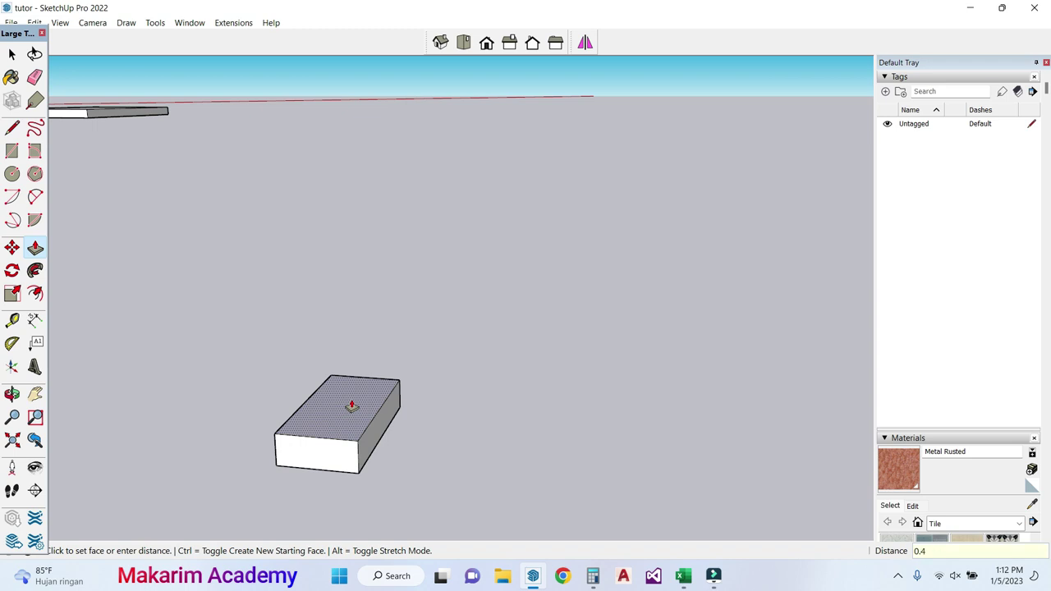
key(Return)
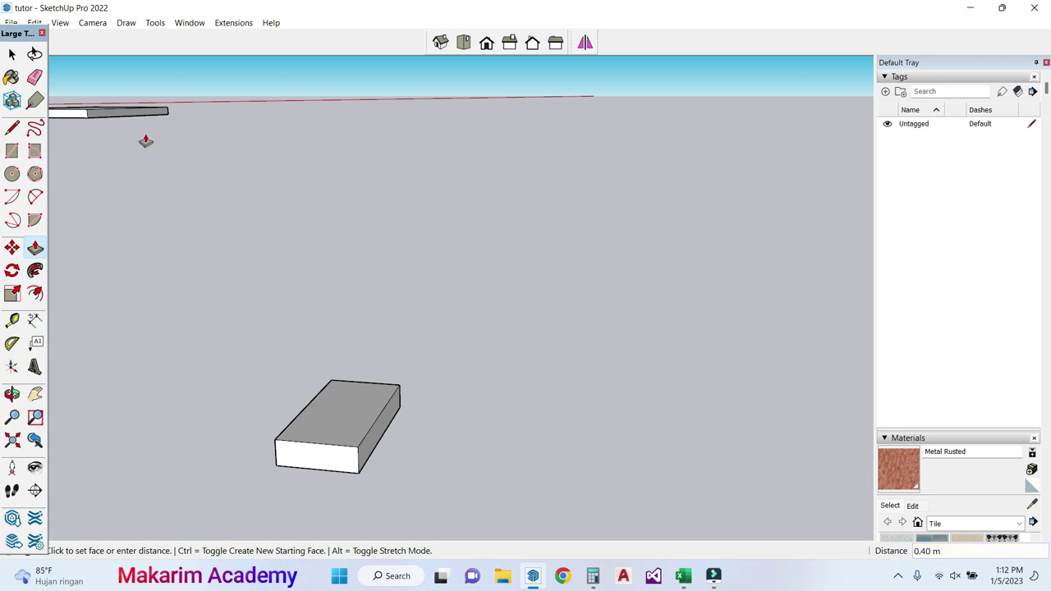
Step: Select the whole extruded block and make it a group
click(11, 53)
drag(417, 503, 258, 364)
scroll(347, 415, up, 1)
right_click(347, 415)
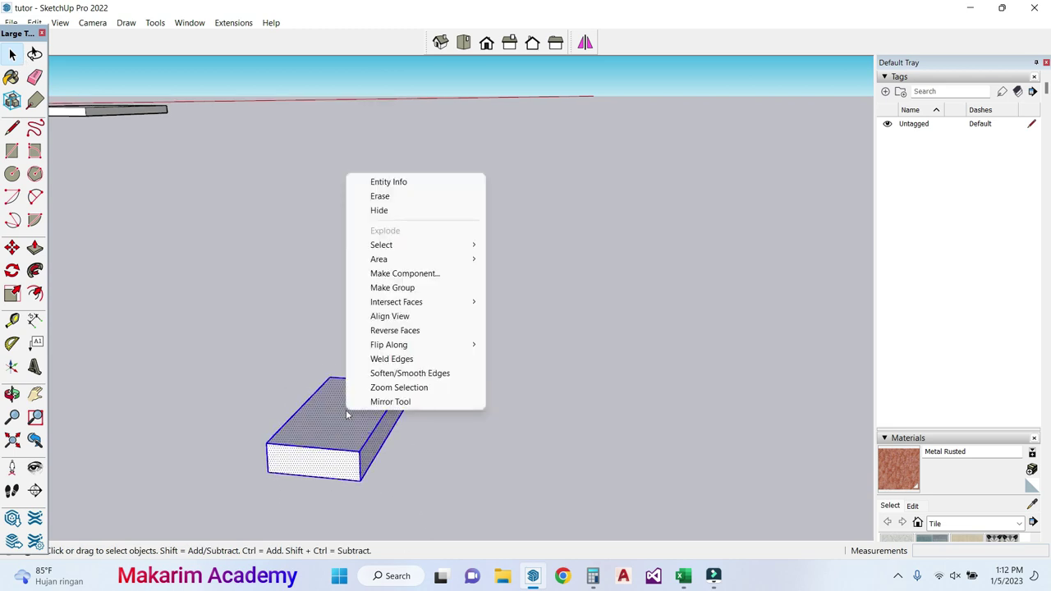
click(451, 288)
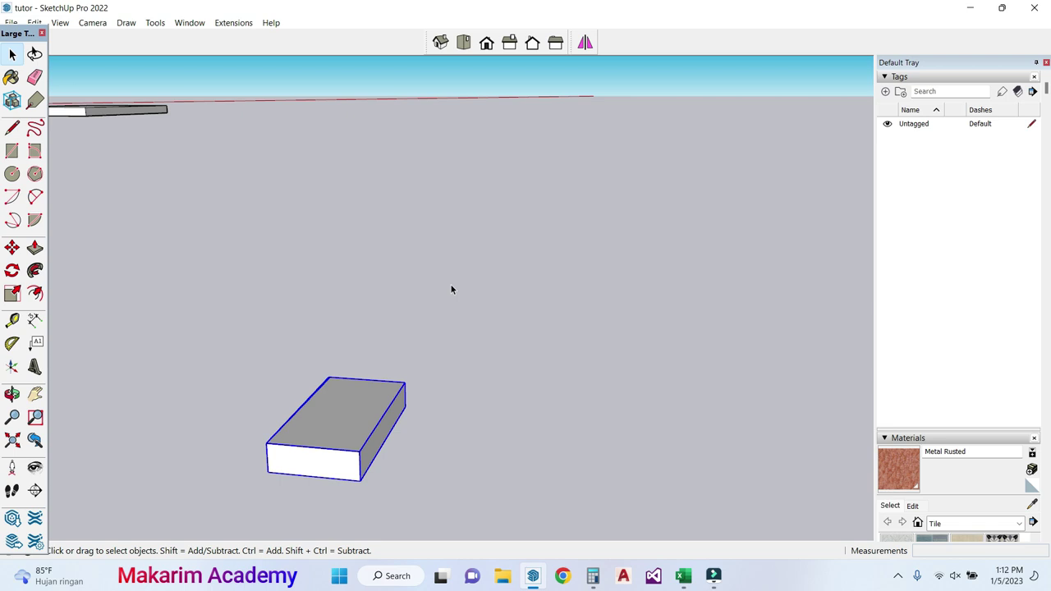
click(418, 281)
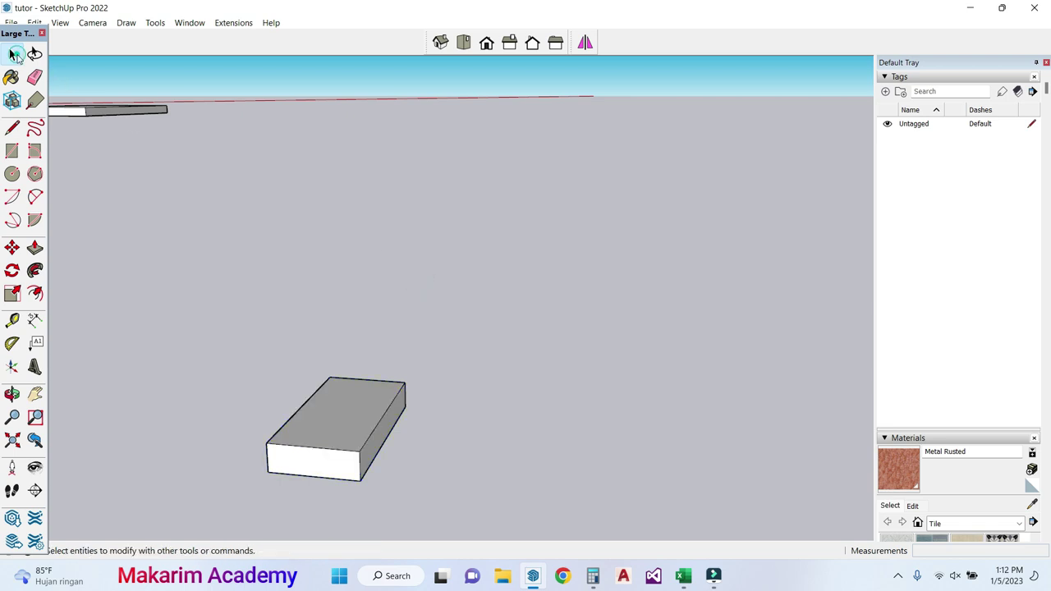
Step: Stamp eight copies of the grouped block as an ascending stair, each starting at the previous block's upper front right corner
click(340, 452)
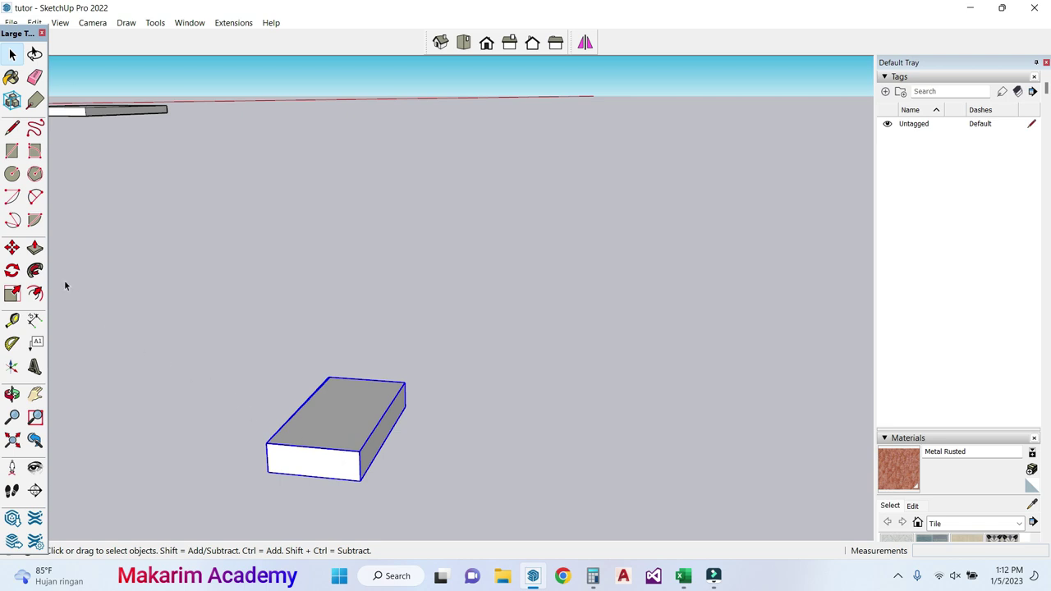
click(11, 248)
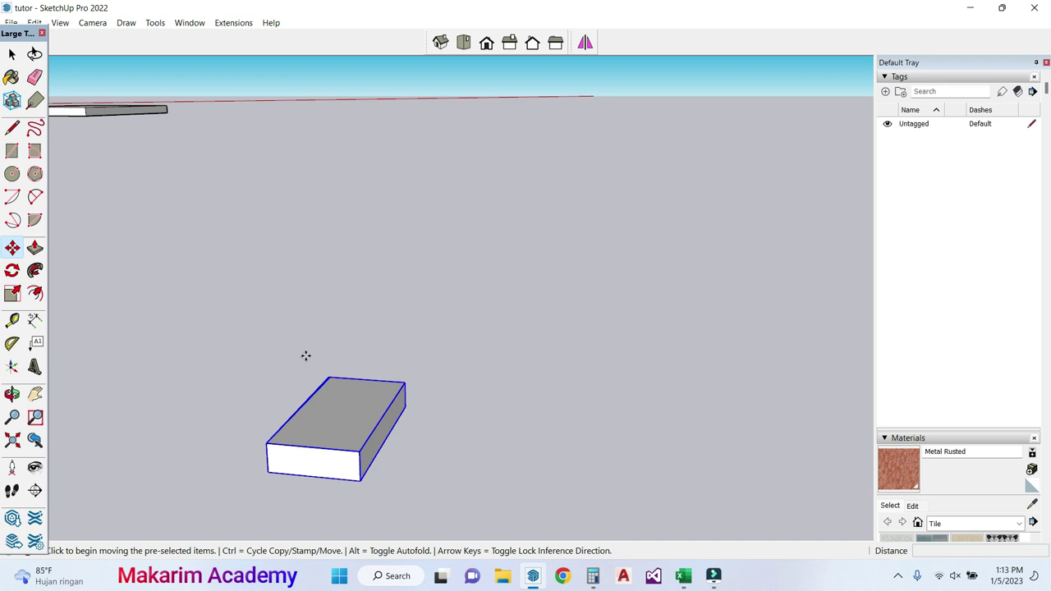
key(ctrl)
key(ctrl)
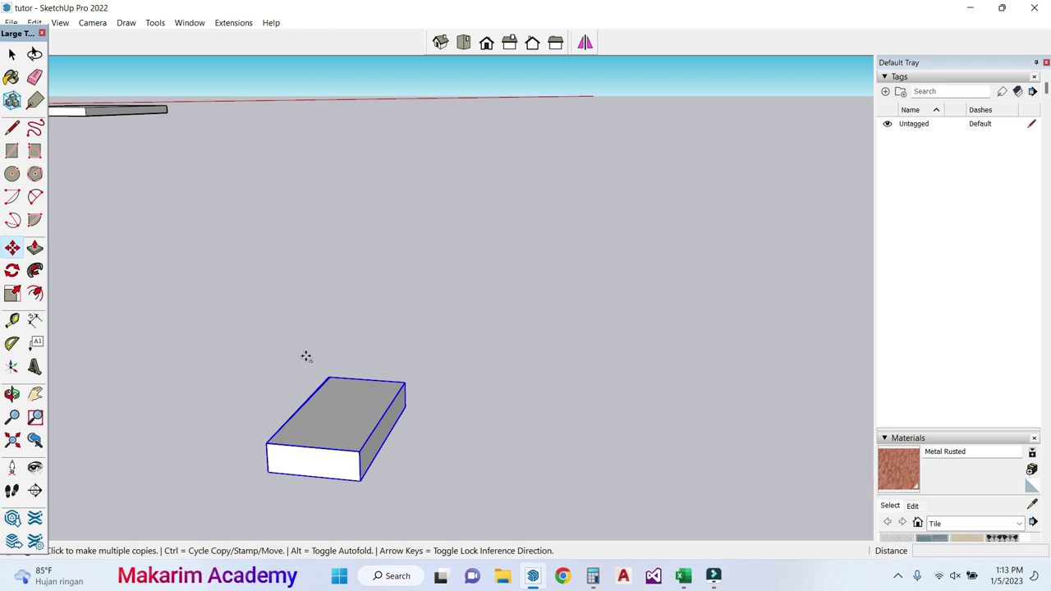
scroll(305, 356, down, 1)
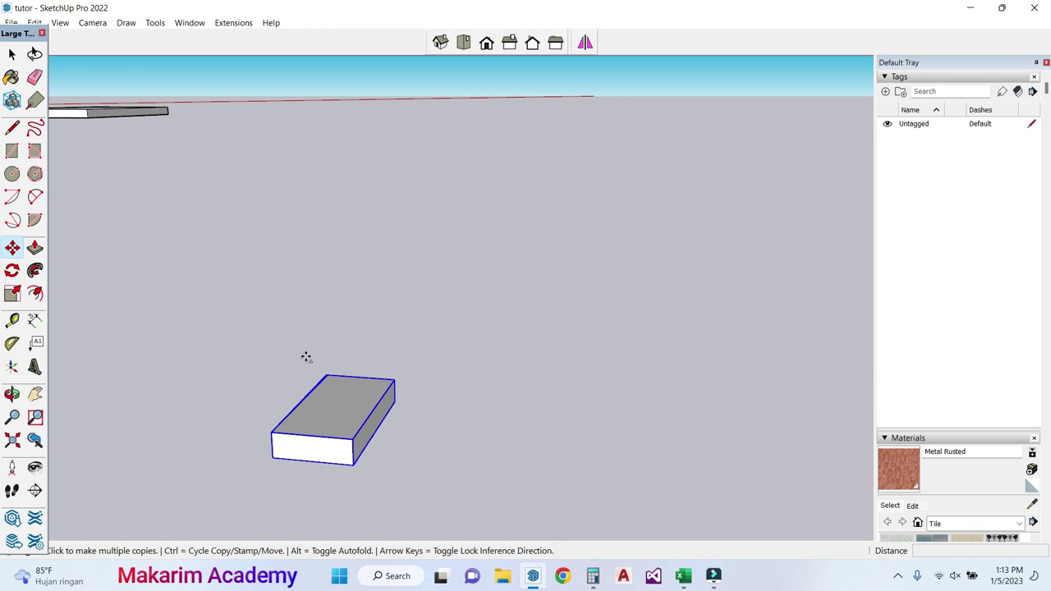
click(271, 458)
key(ctrl)
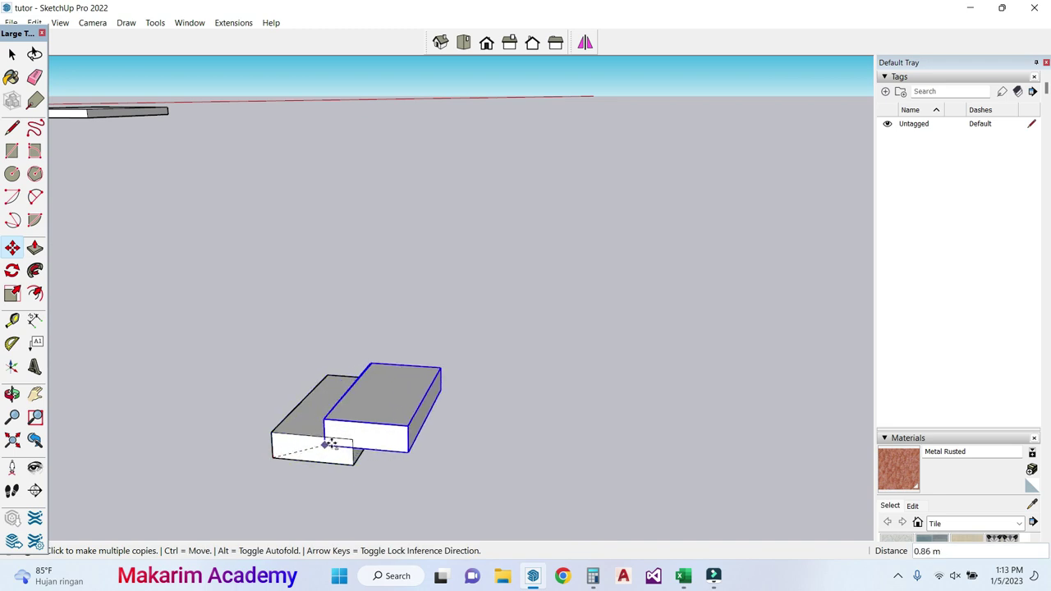
click(353, 441)
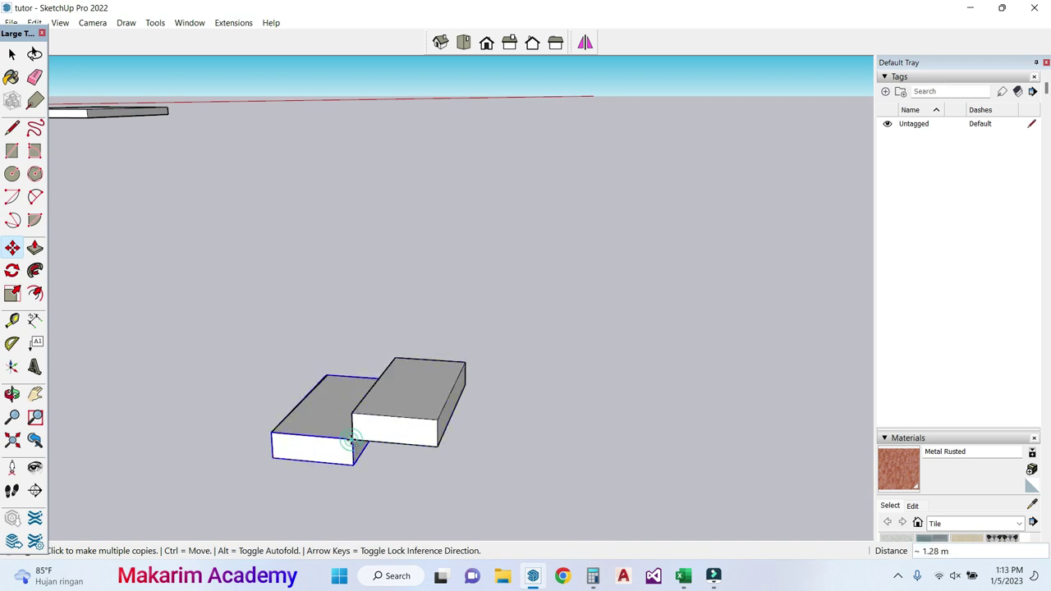
click(472, 414)
click(532, 398)
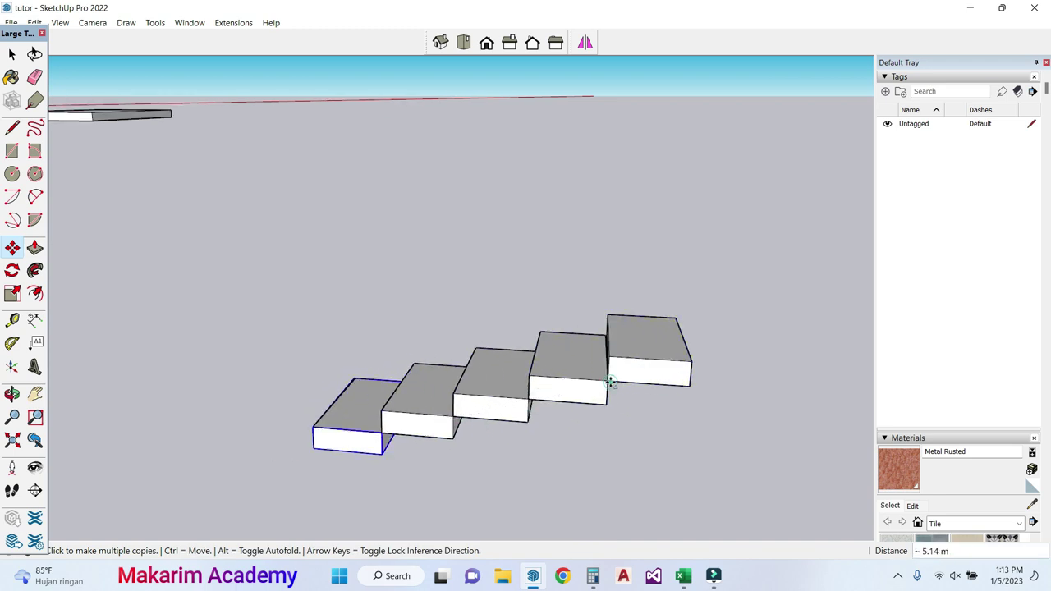
click(608, 380)
click(687, 365)
scroll(687, 365, down, 1)
click(768, 351)
scroll(805, 337, down, 2)
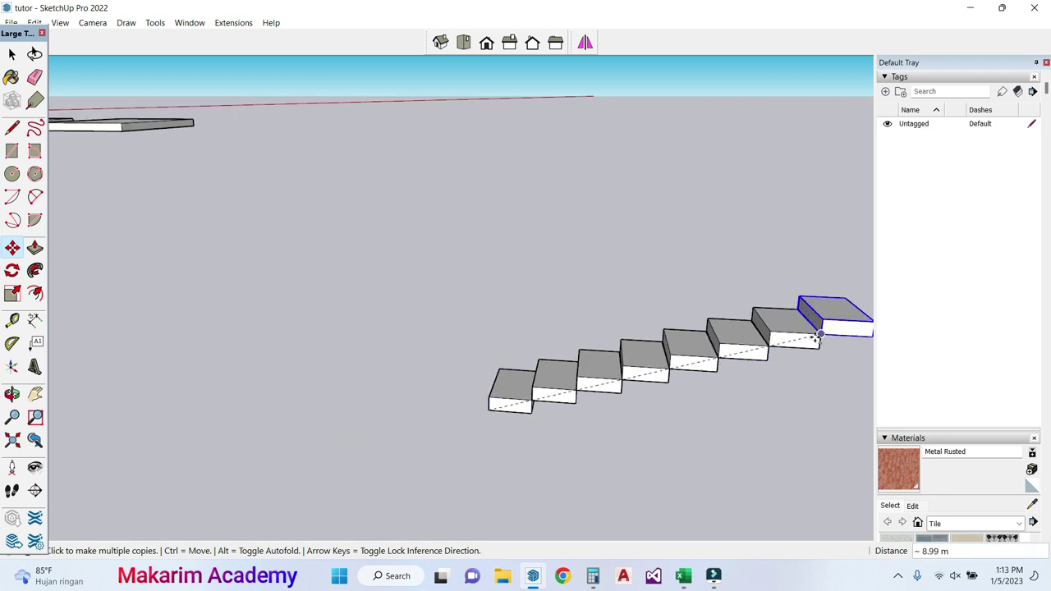
click(821, 332)
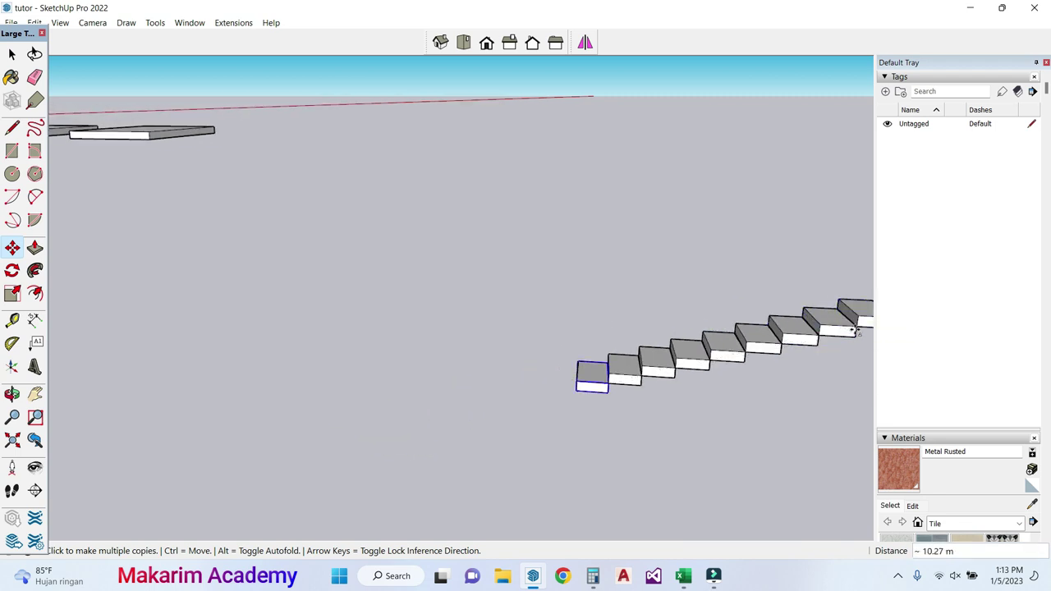
click(854, 328)
shift+middle_drag(505, 345, 334, 334)
middle_drag(392, 383, 605, 316)
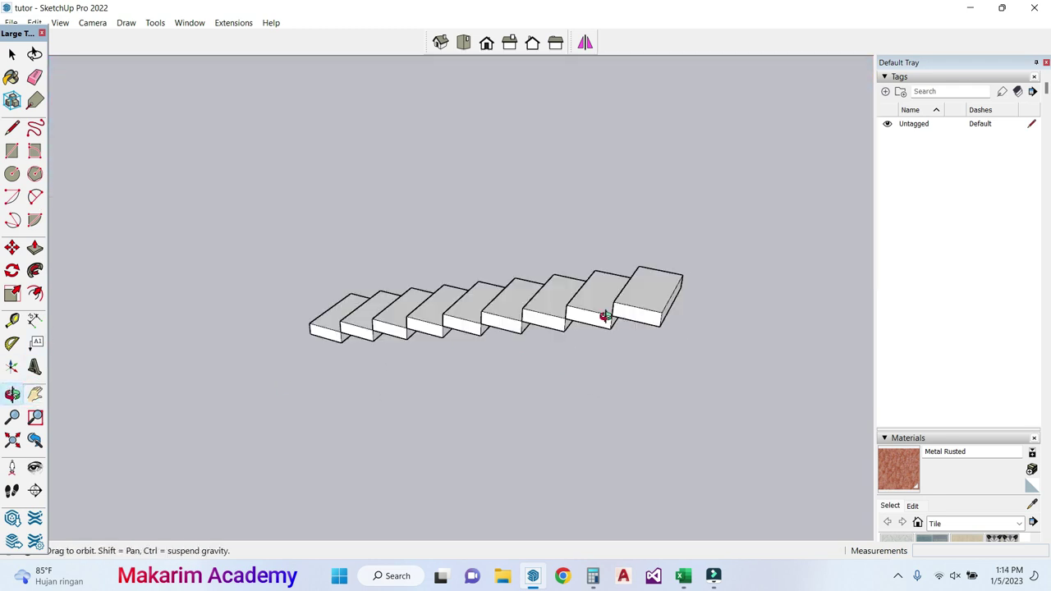
Step: Copy the highest step about 1.28 m, from its lower front left corner to its upper front right corner
click(12, 54)
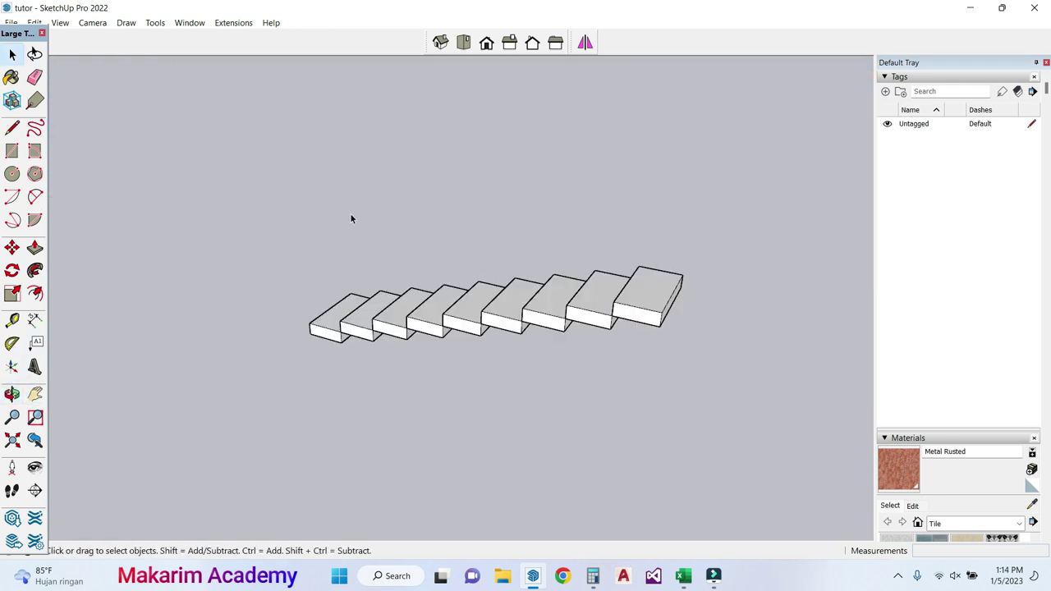
click(654, 320)
scroll(655, 322, up, 2)
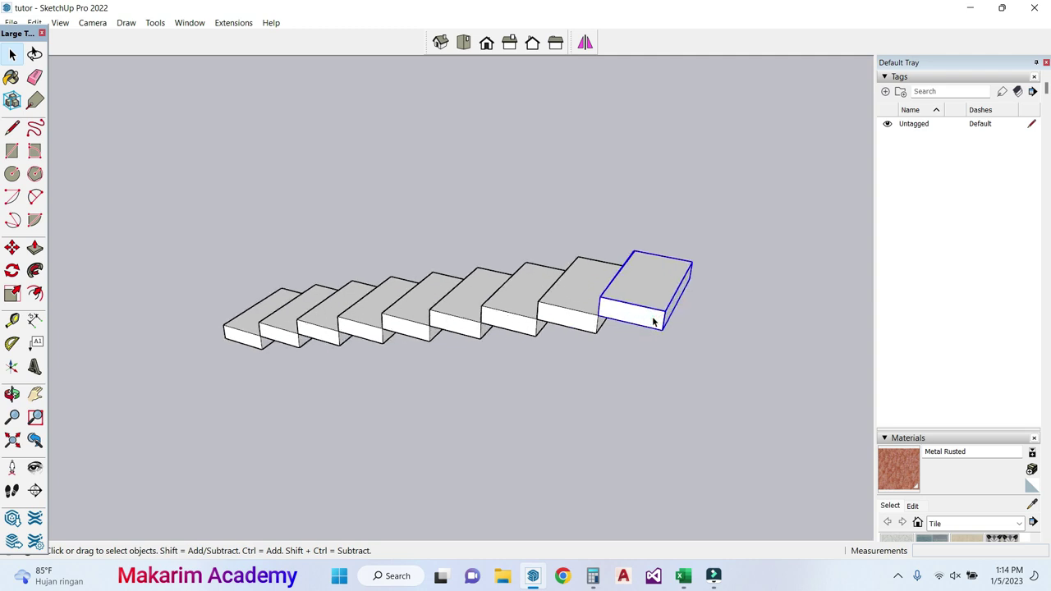
scroll(653, 321, up, 1)
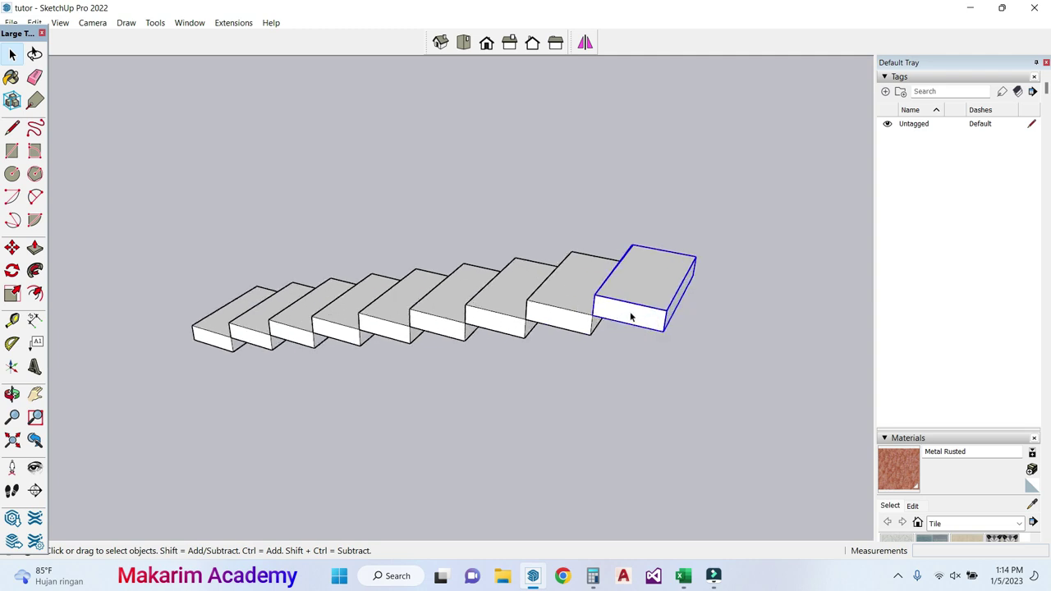
click(13, 247)
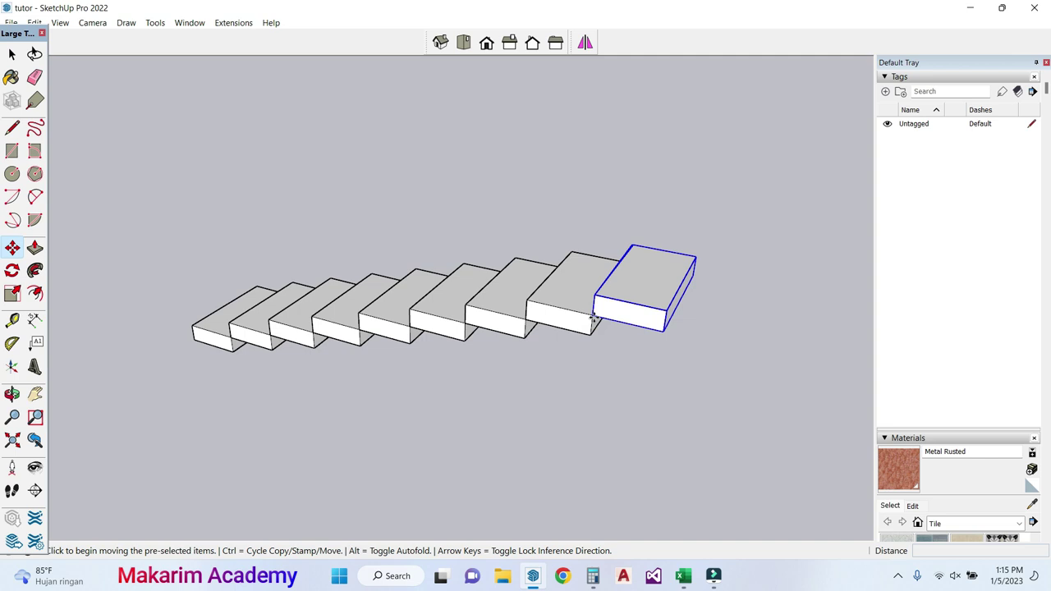
click(593, 316)
key(ctrl)
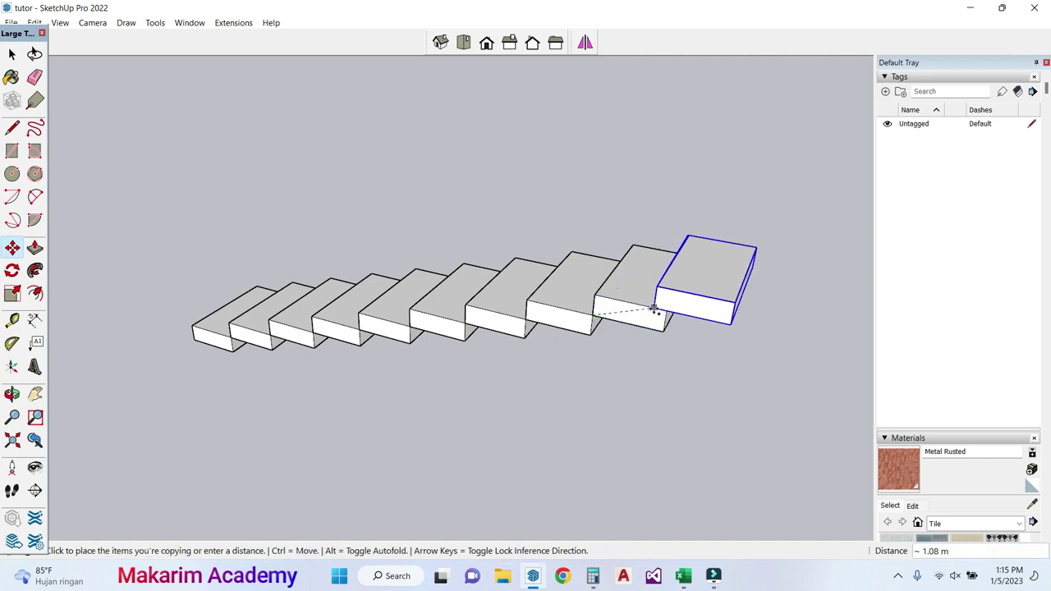
click(665, 310)
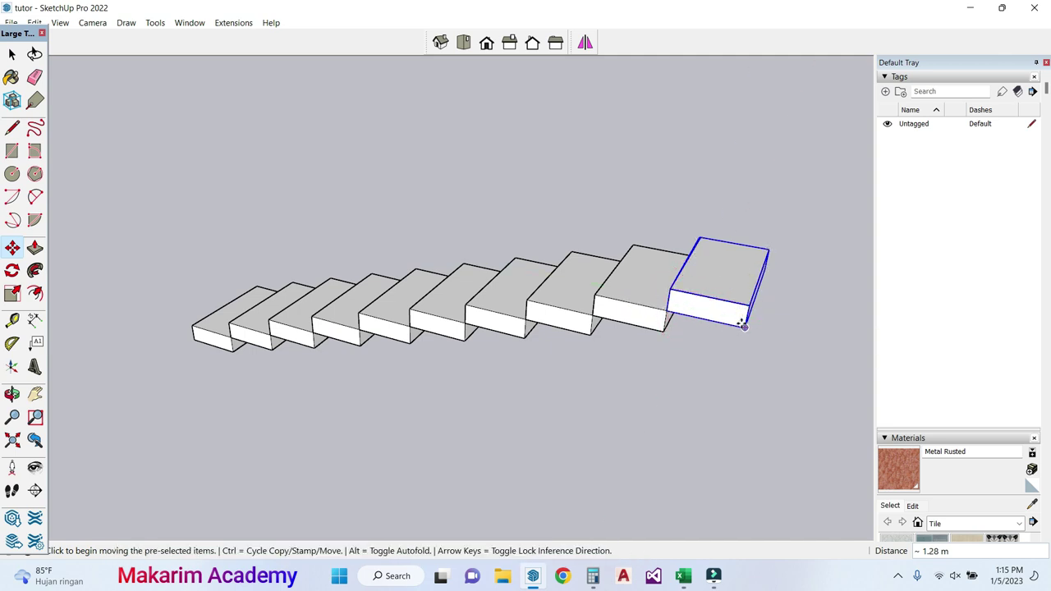
Step: Open the highest step's group for editing and extend its front face outward 2.4 m
click(16, 58)
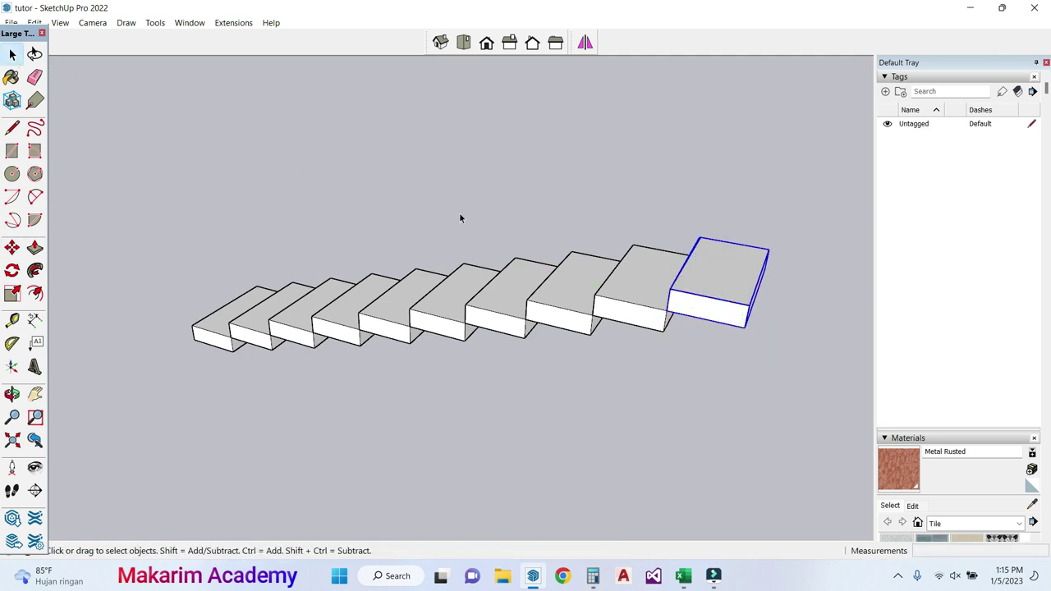
scroll(739, 289, up, 1)
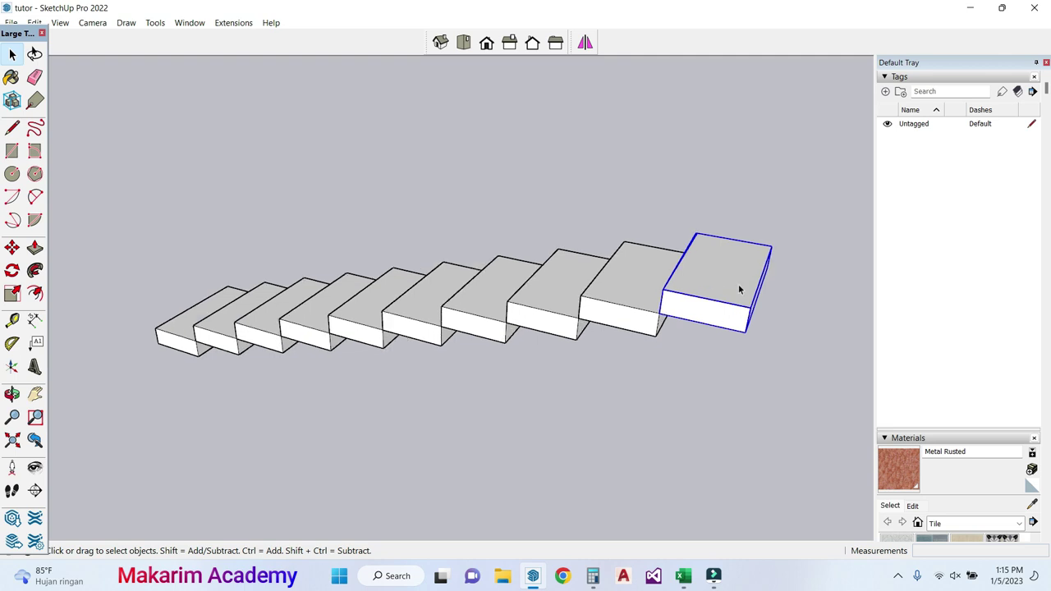
double_click(739, 289)
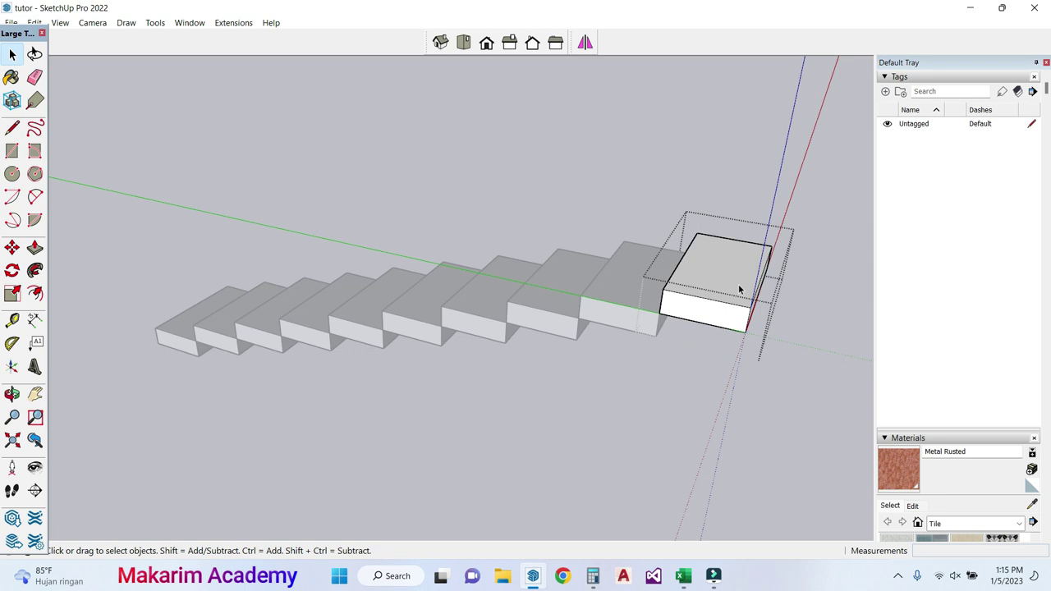
click(35, 249)
click(669, 320)
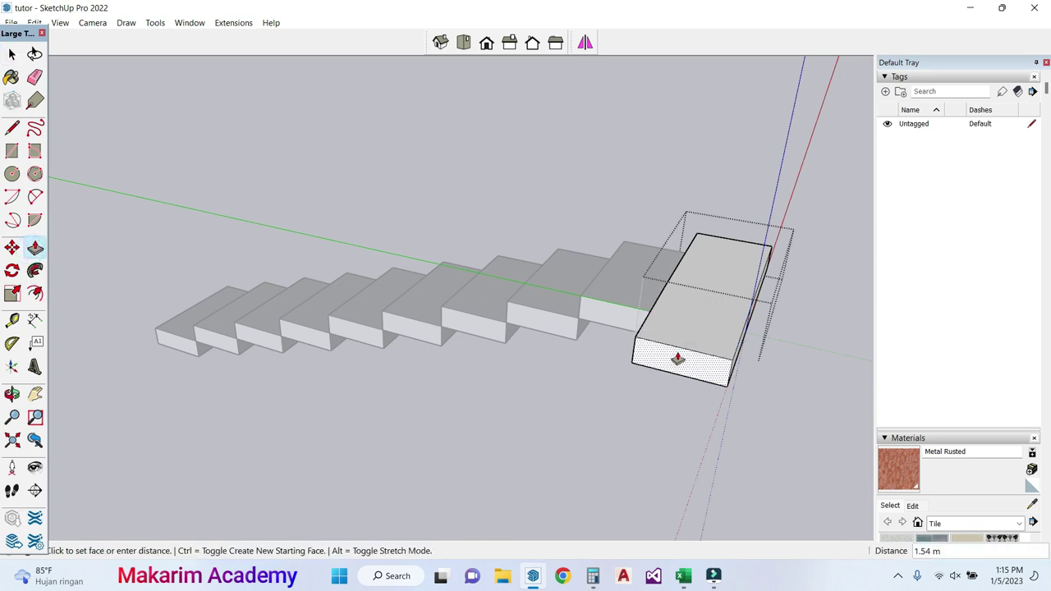
text(2.4)
key(Return)
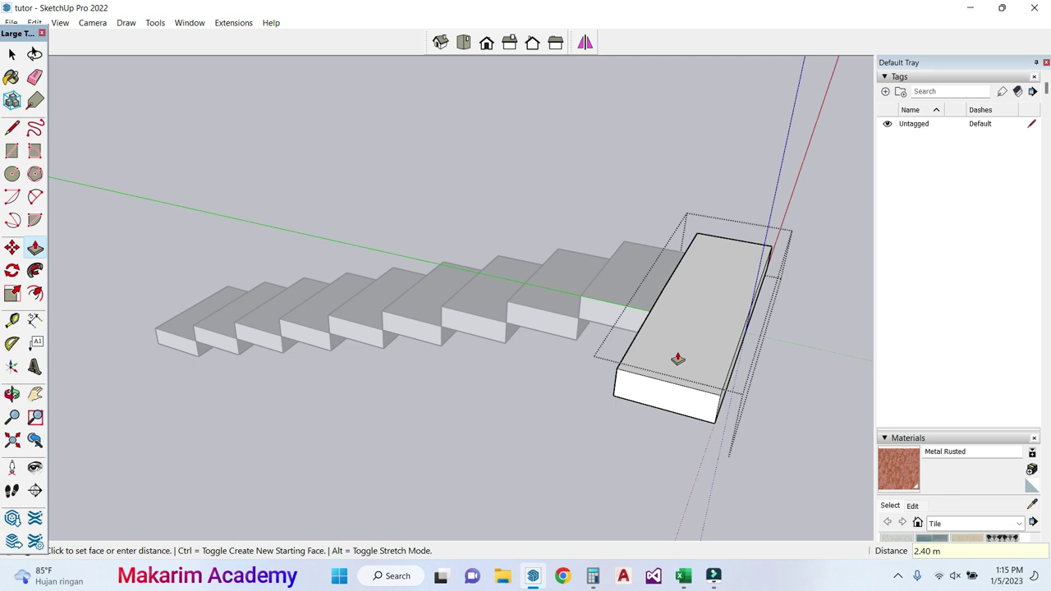
Step: Extend the right side face of the highest block outward 1.2 m to form a landing, and close the group
scroll(813, 333, up, 5)
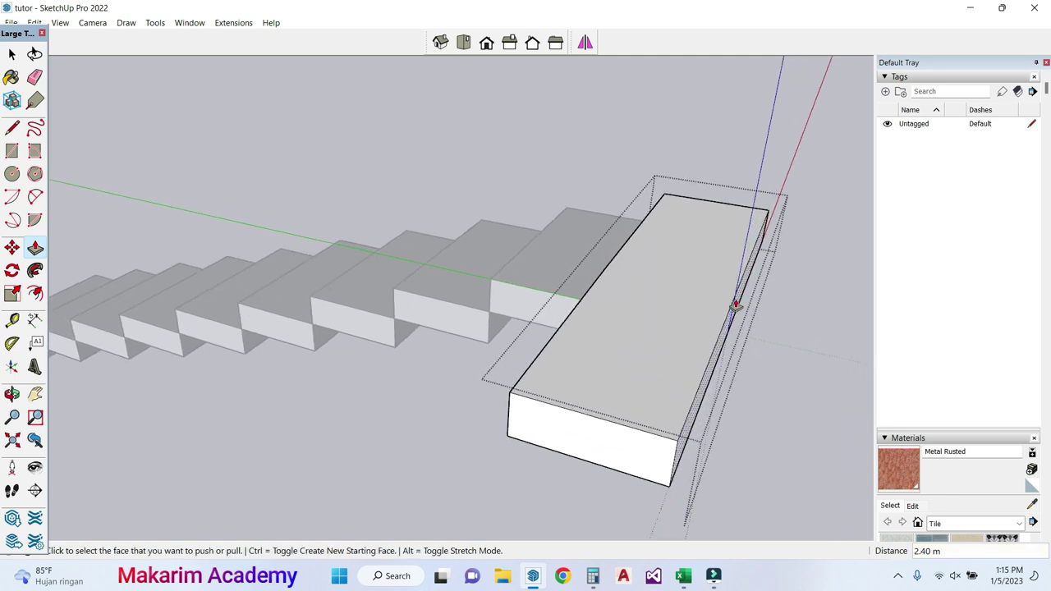
click(736, 305)
text(1.2)
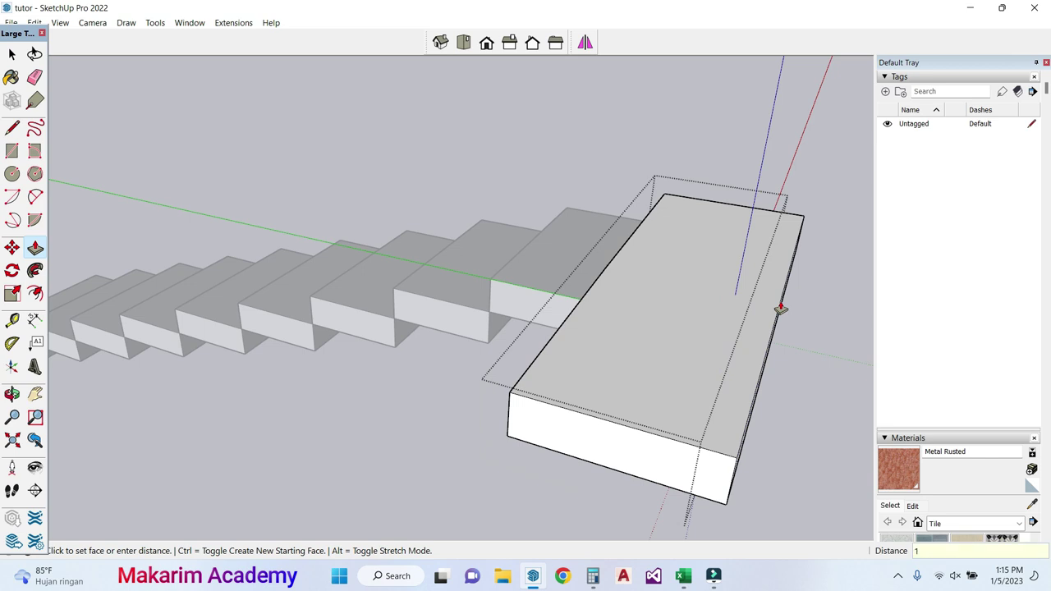
key(Return)
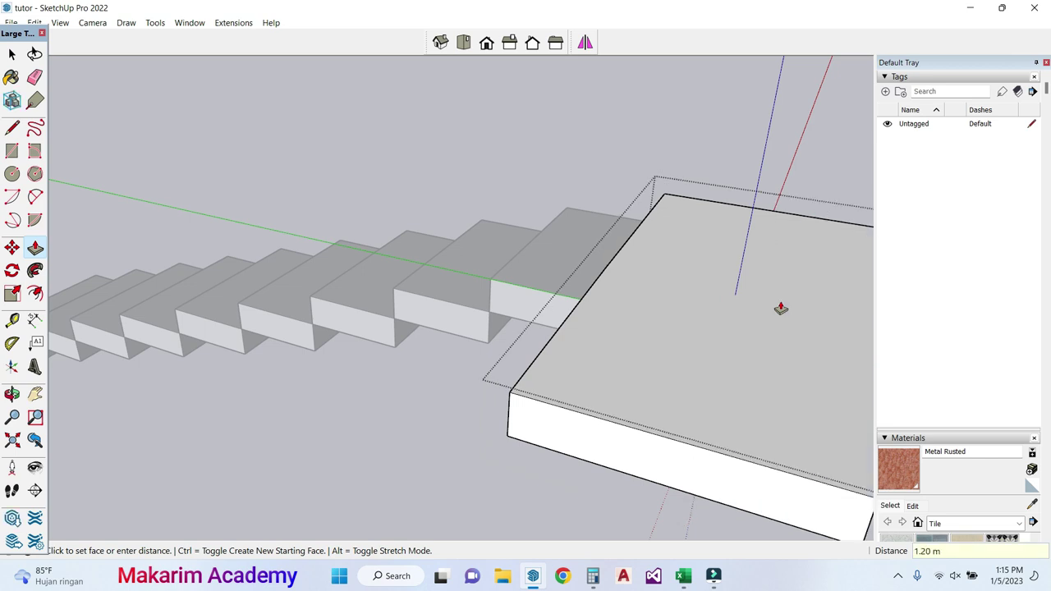
scroll(780, 309, down, 2)
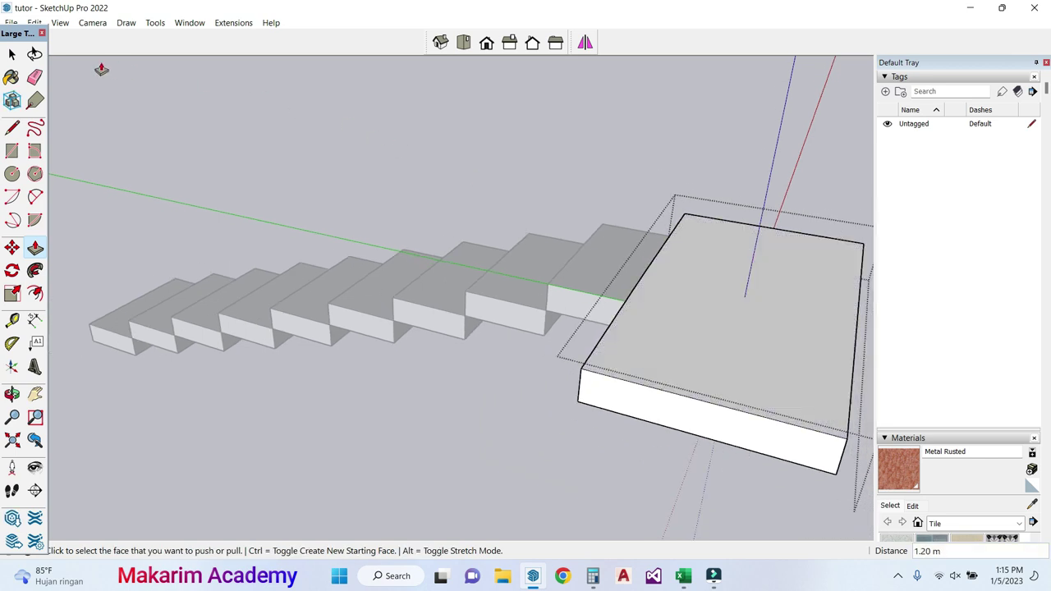
click(12, 54)
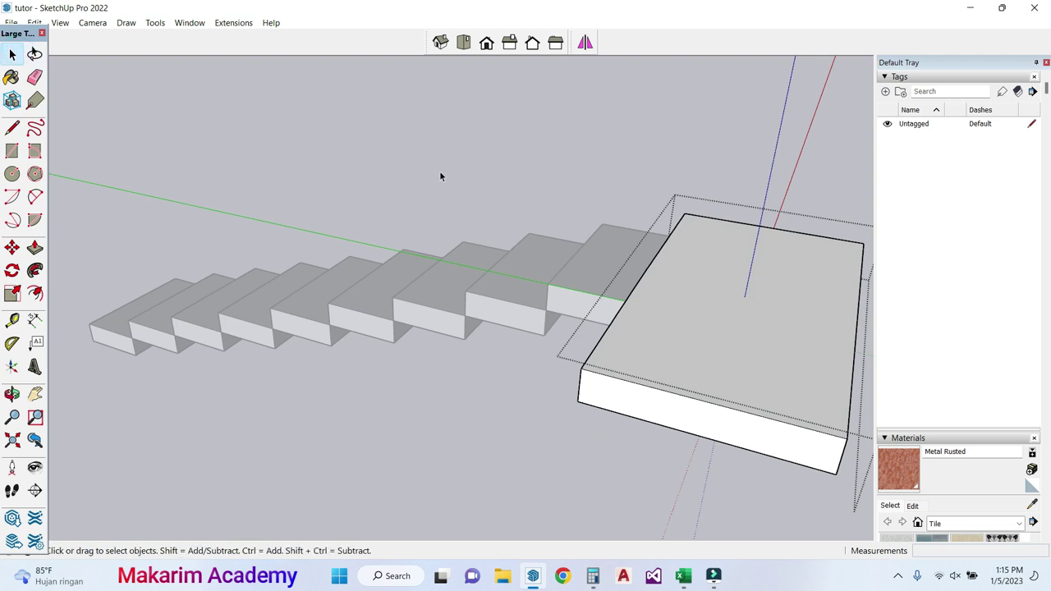
click(555, 174)
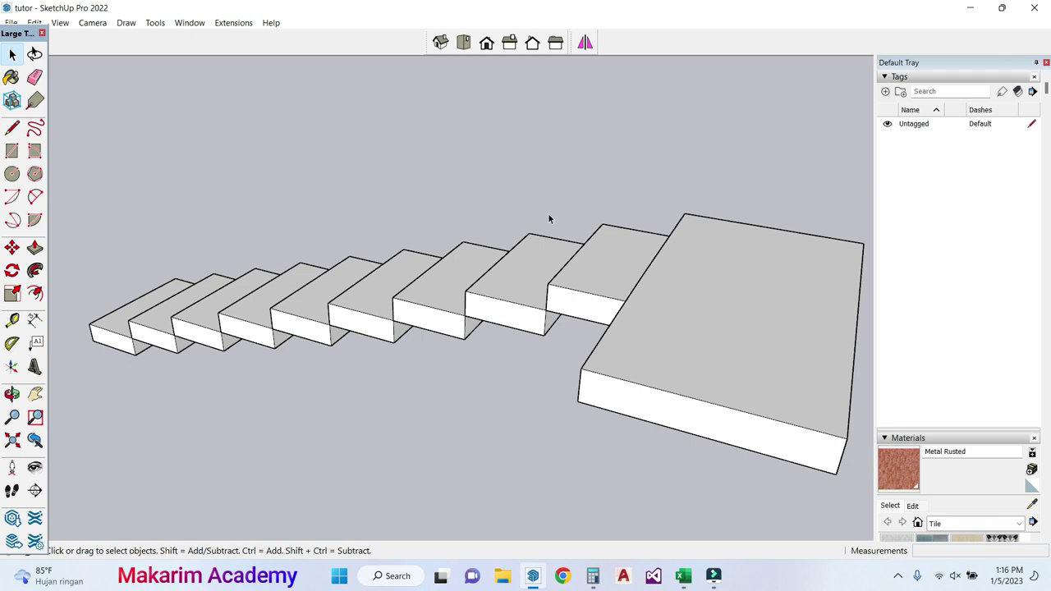
Step: Copy the step just below the landing about 2.53 m, from its lower front right corner to the landing's upper front left corner
click(566, 299)
click(13, 394)
drag(349, 379, 456, 373)
click(12, 247)
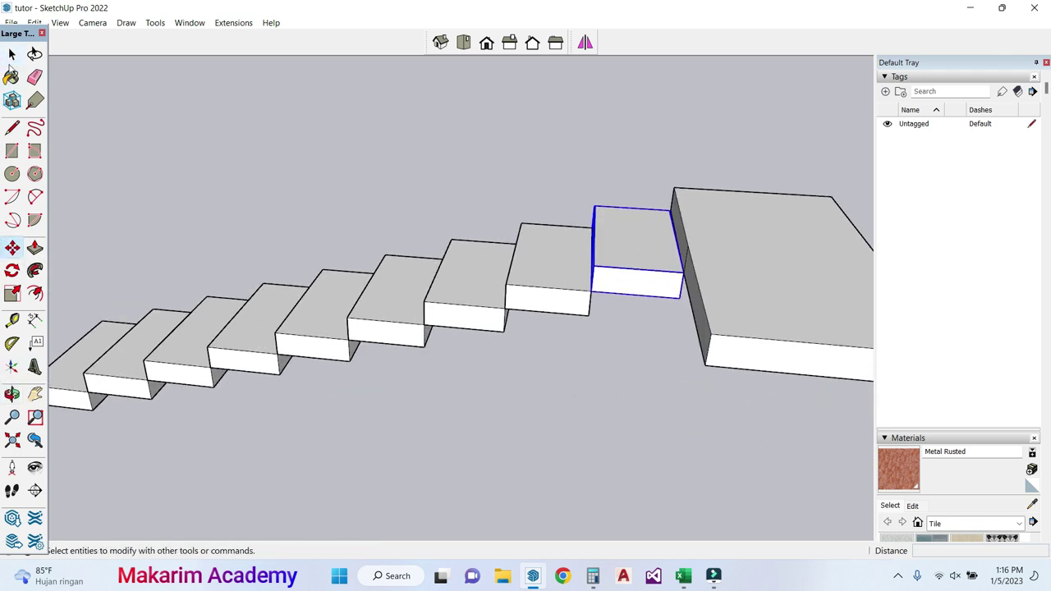
click(12, 55)
click(13, 247)
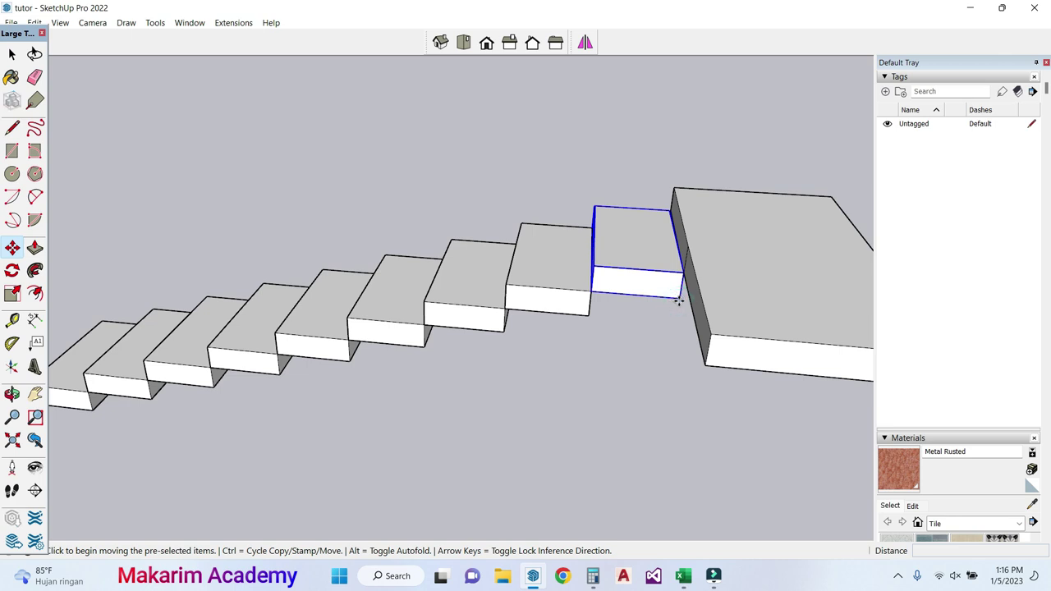
key(ctrl)
click(679, 302)
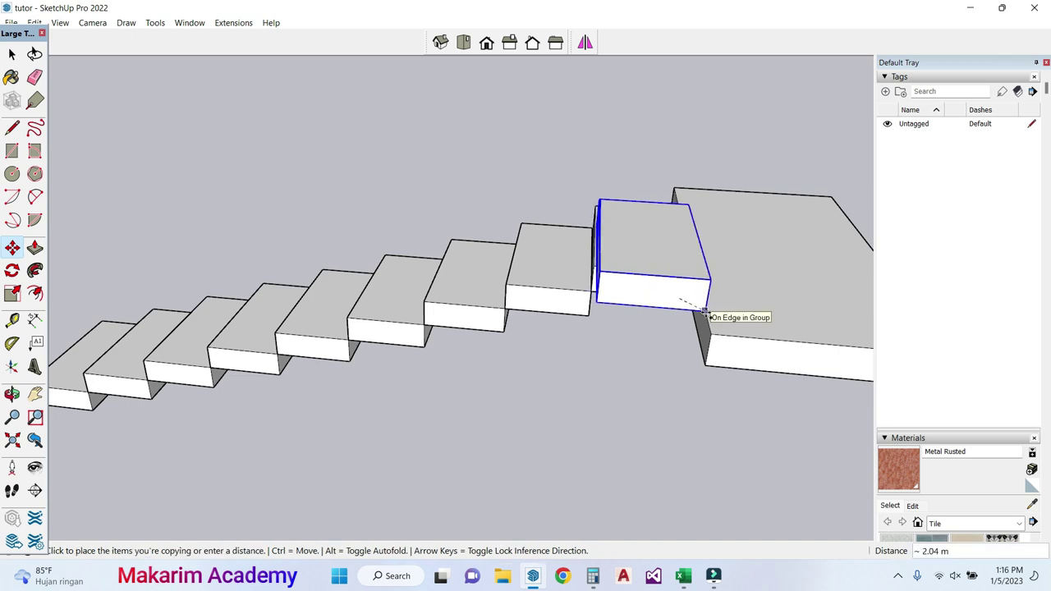
click(711, 334)
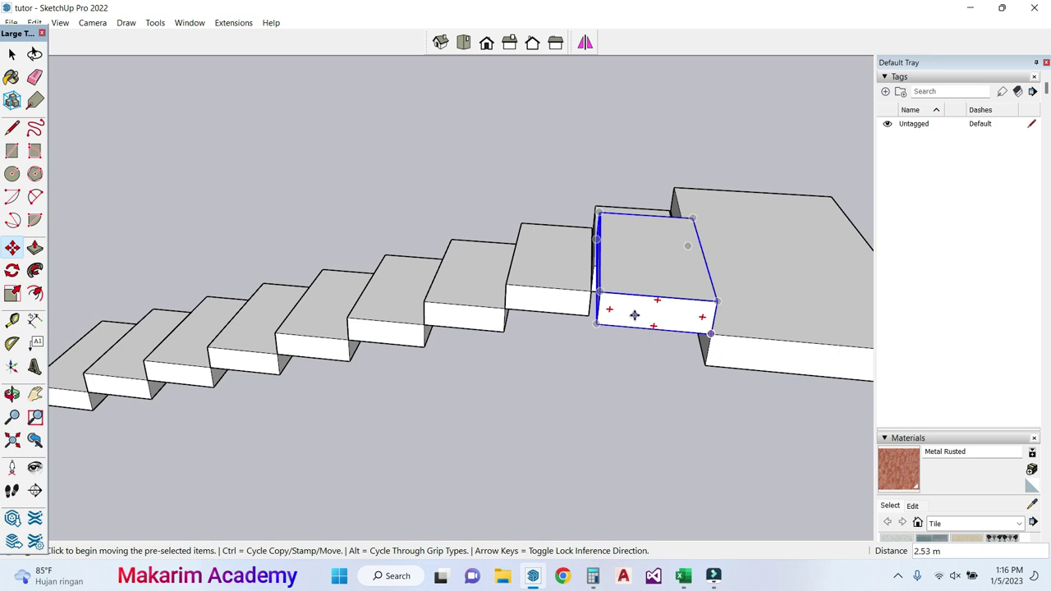
Step: Stamp eight more copies of the new block as an ascending return flight, each starting at the previous block's upper front left corner
key(ctrl)
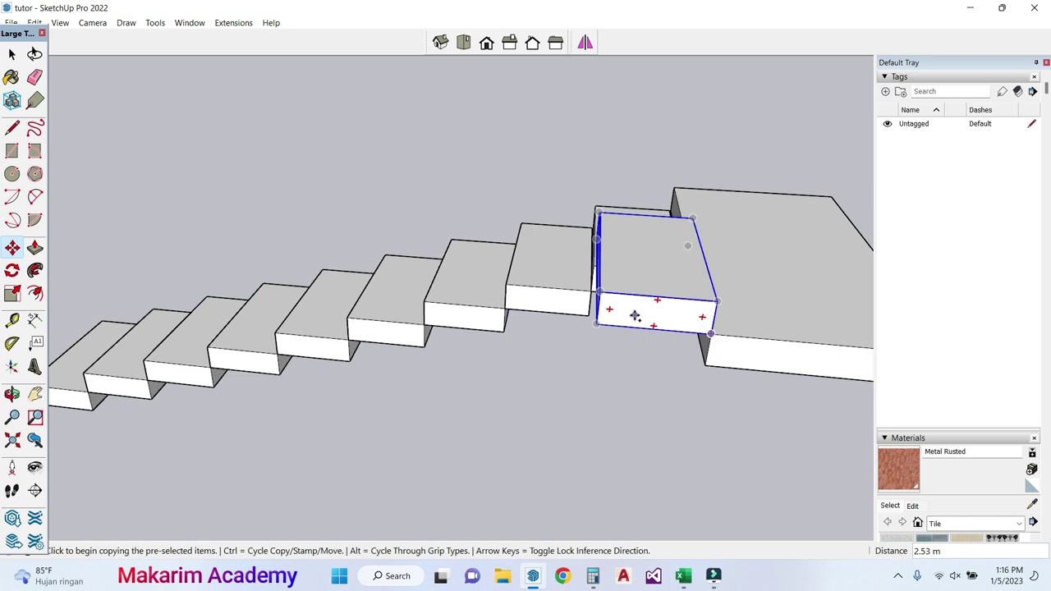
key(ctrl)
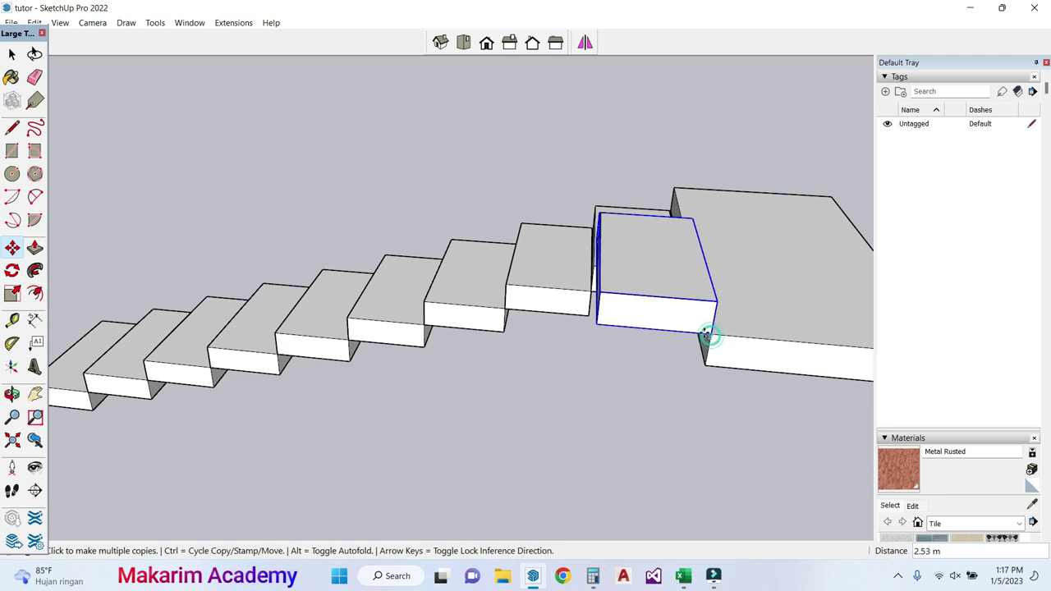
click(711, 335)
key(ctrl)
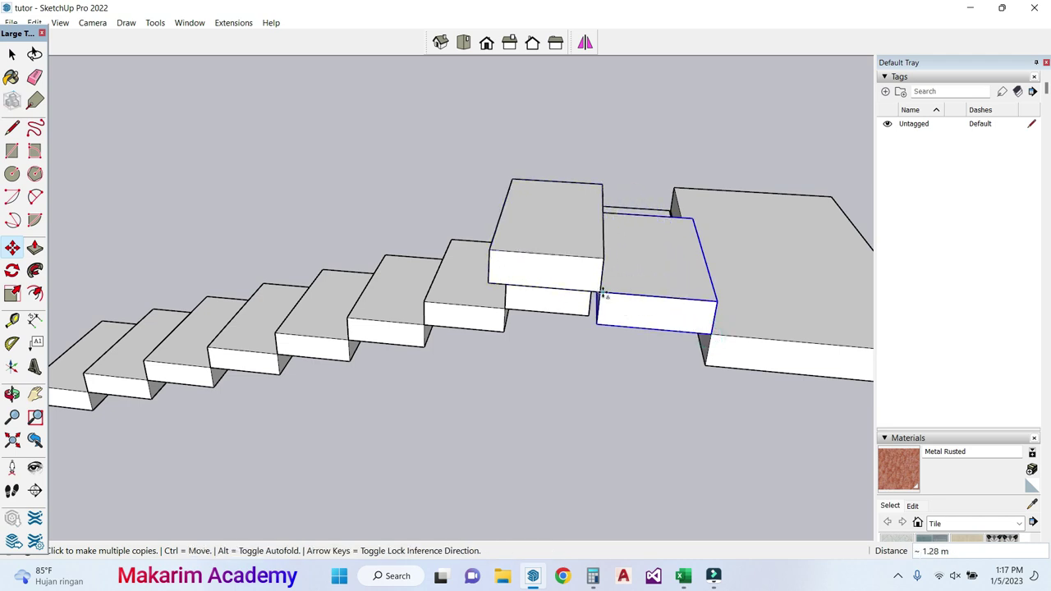
click(496, 243)
scroll(489, 247, down, 2)
click(489, 246)
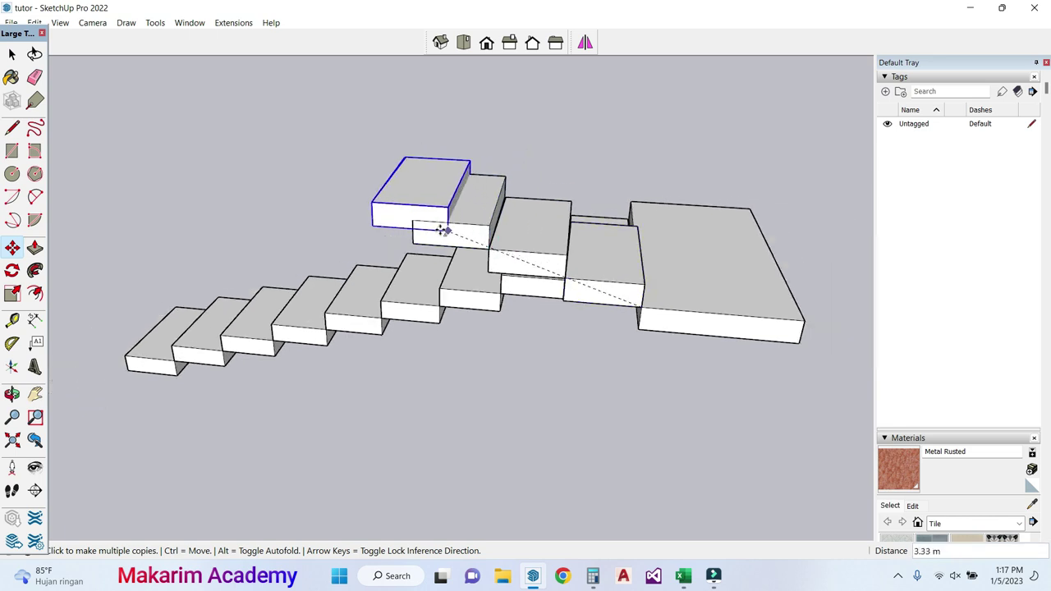
scroll(370, 215, down, 1)
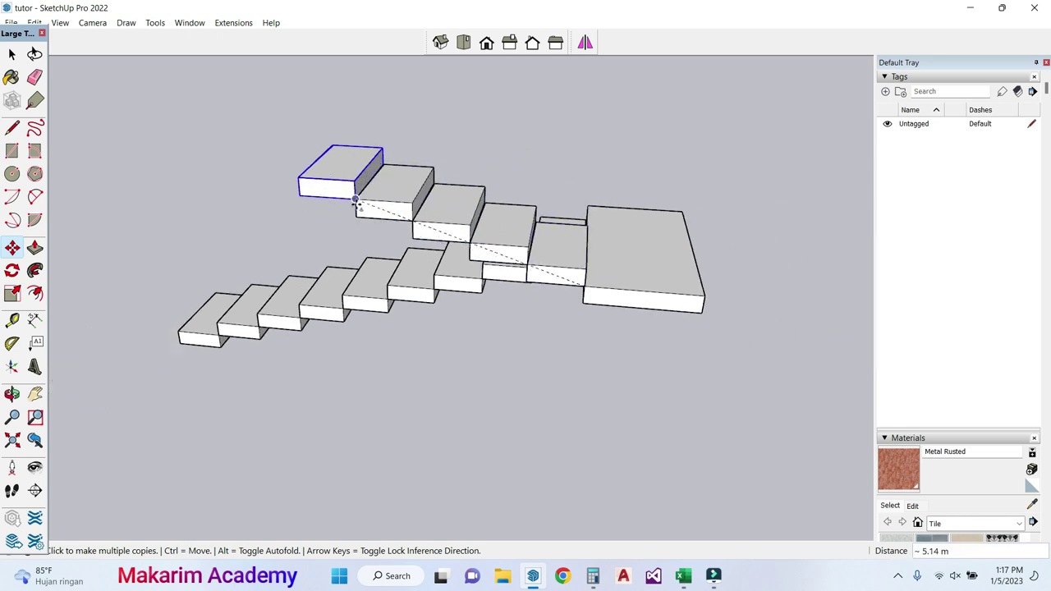
scroll(356, 207, down, 1)
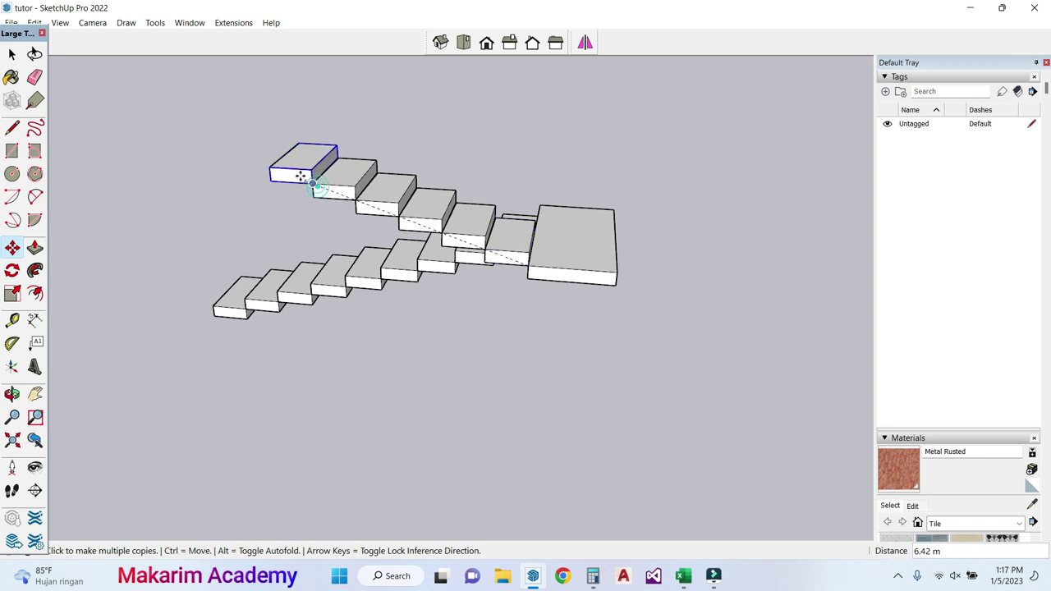
click(269, 167)
scroll(269, 168, down, 1)
click(233, 151)
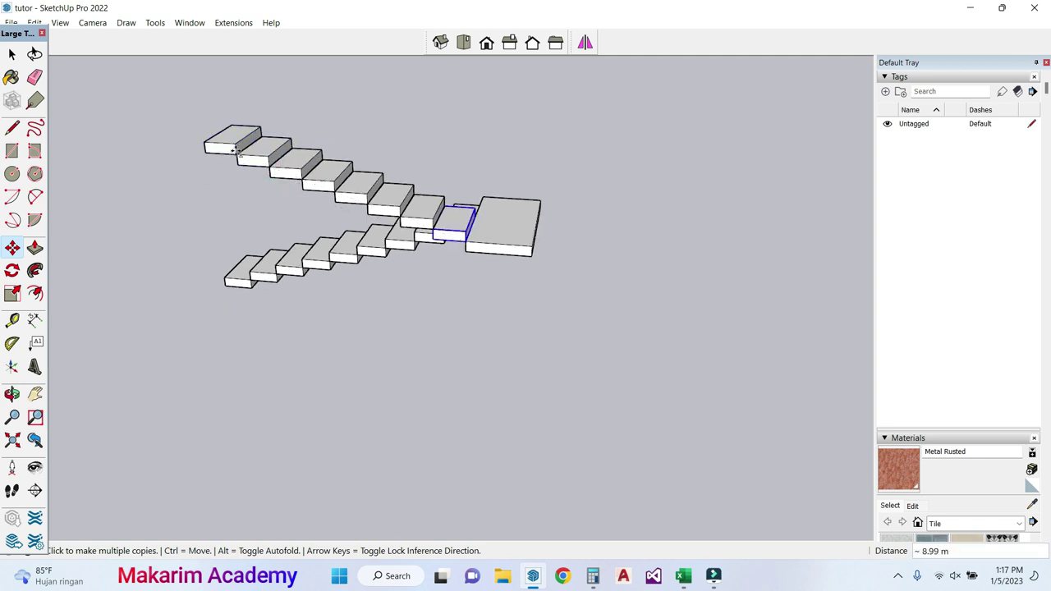
click(205, 142)
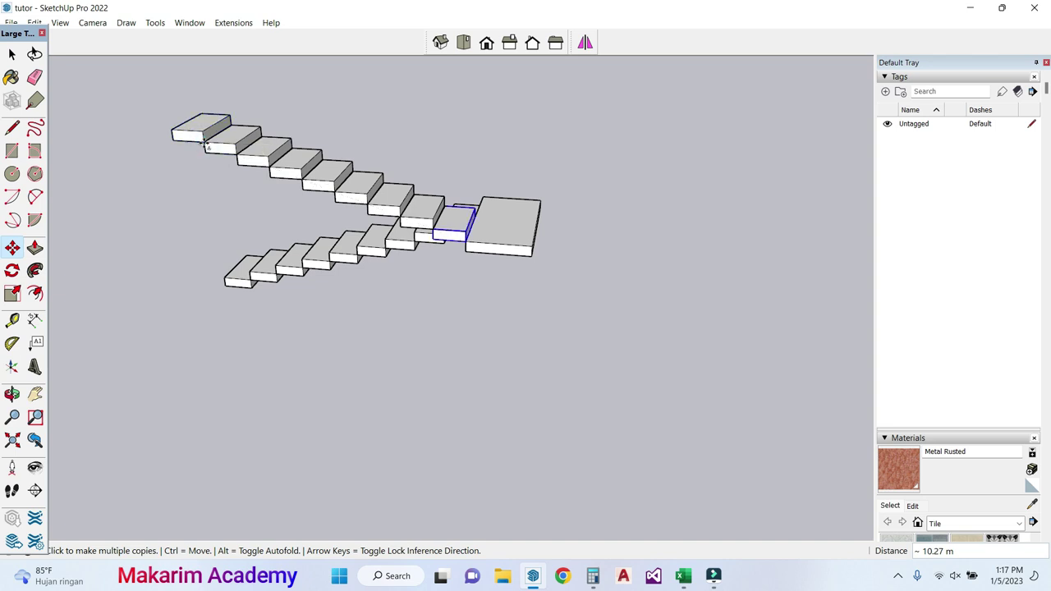
key(space)
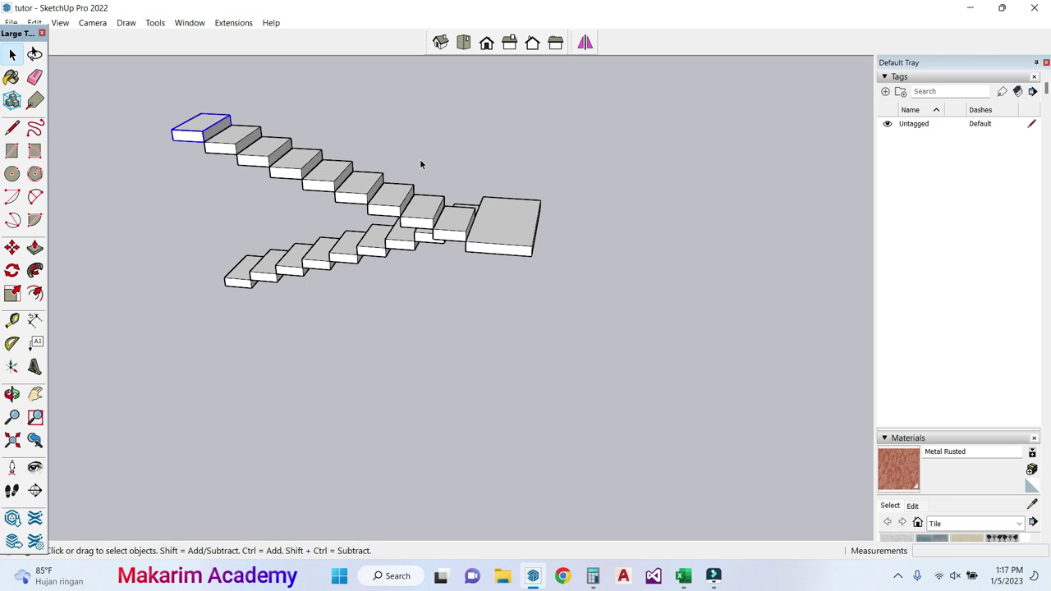
Step: Draw a closed upright rectangle 1 m high and 0.1 m wide with lines, in the empty space beside the lowest step
middle_drag(419, 165, 142, 292)
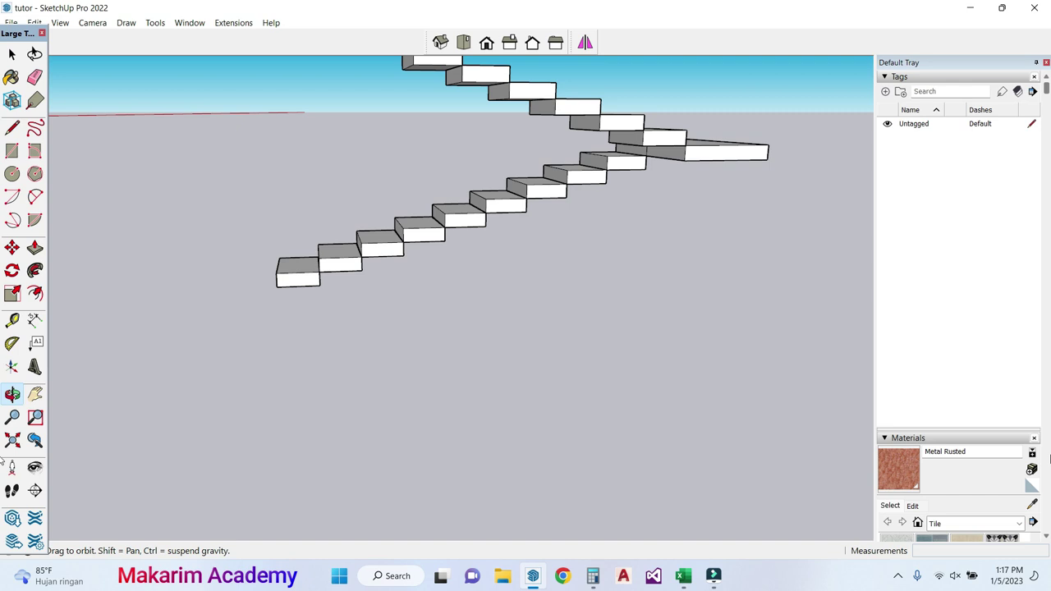
click(12, 127)
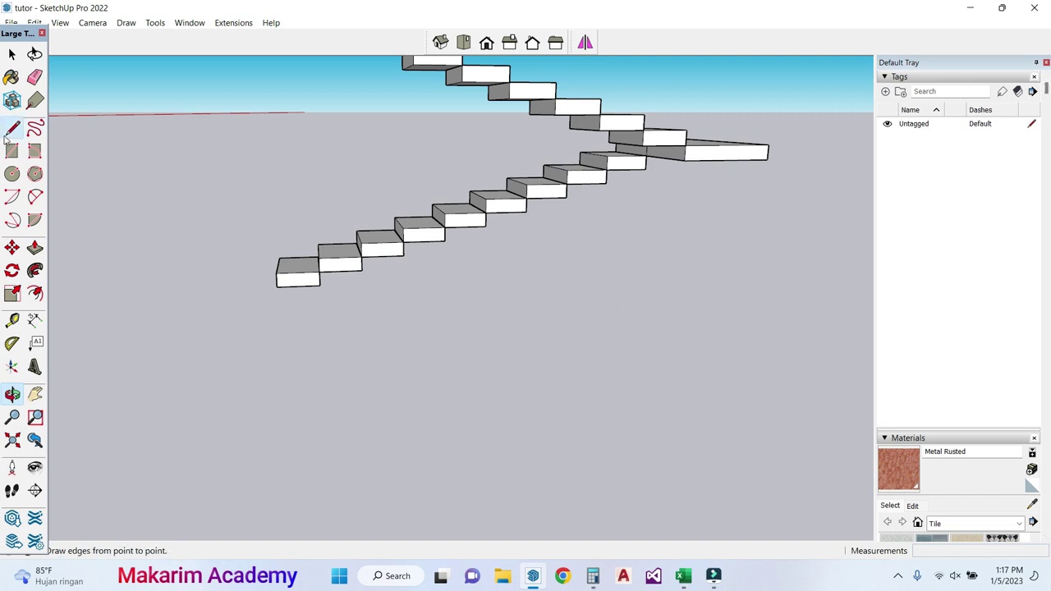
click(139, 329)
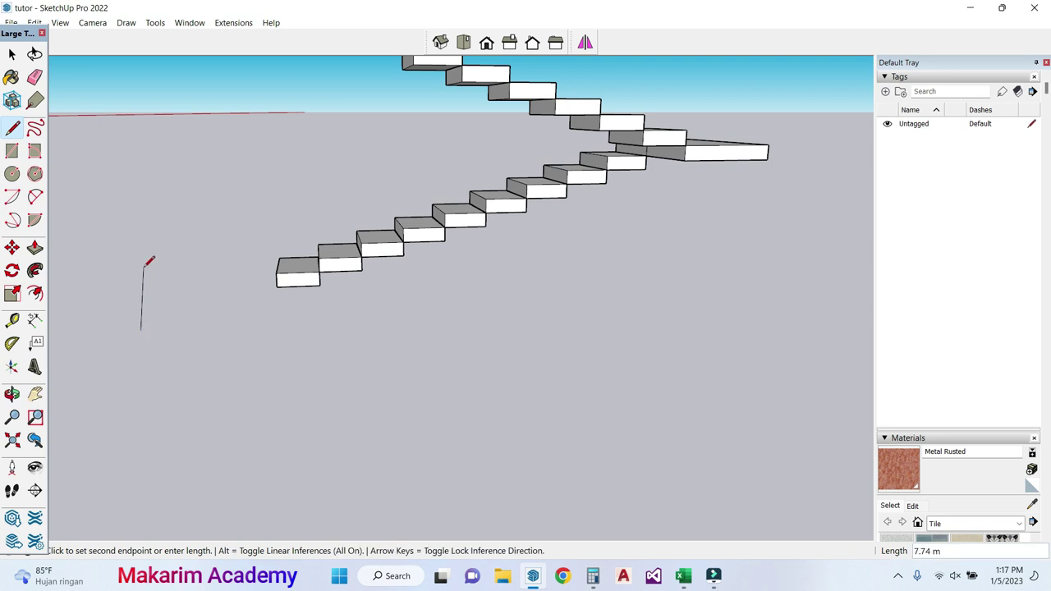
scroll(140, 258, up, 1)
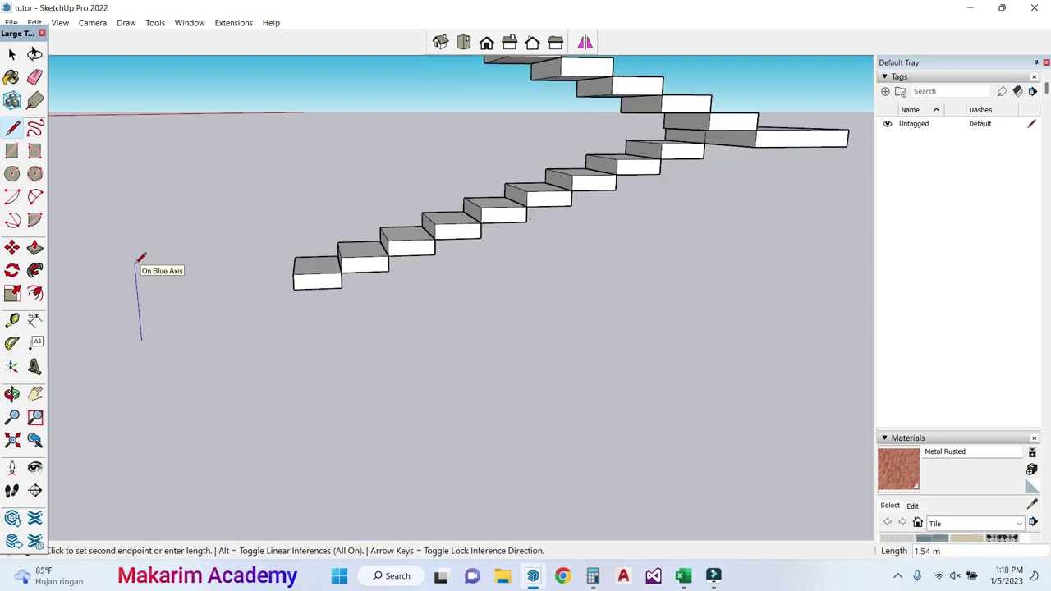
text(1)
key(Return)
scroll(146, 283, up, 1)
scroll(135, 291, up, 1)
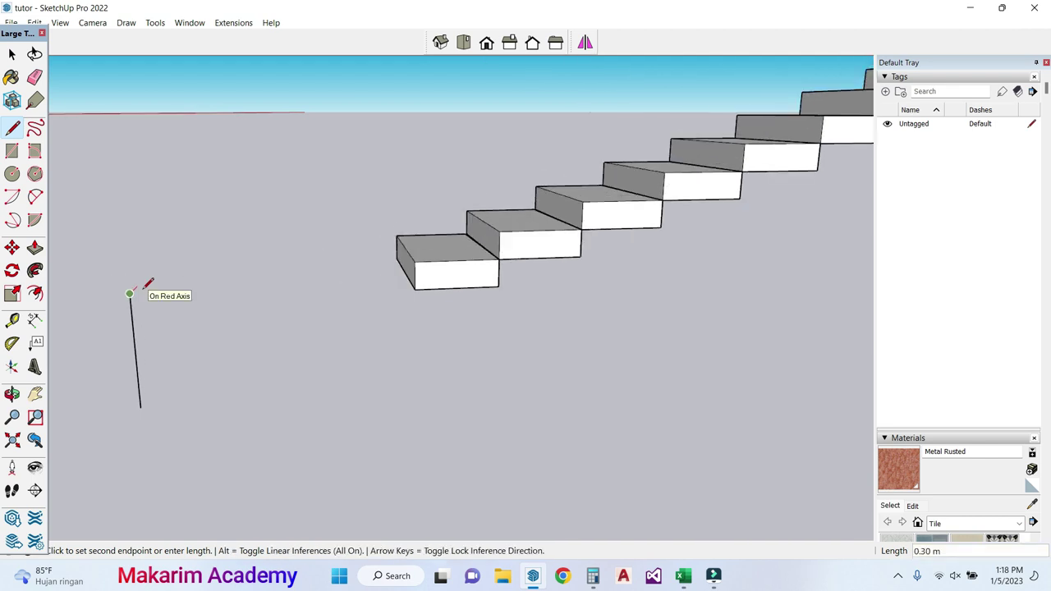
text(0.1)
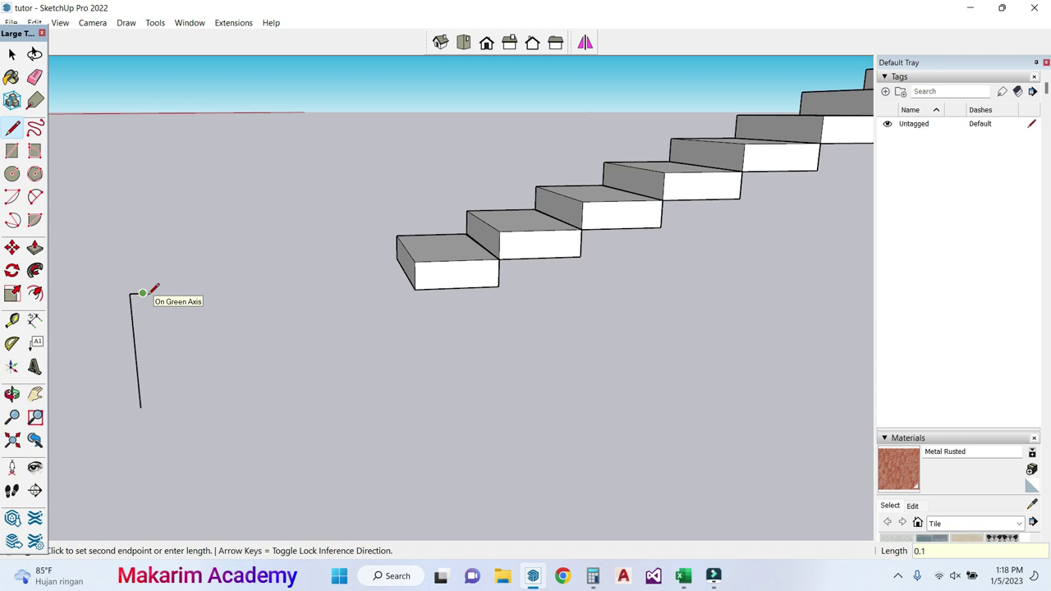
key(Return)
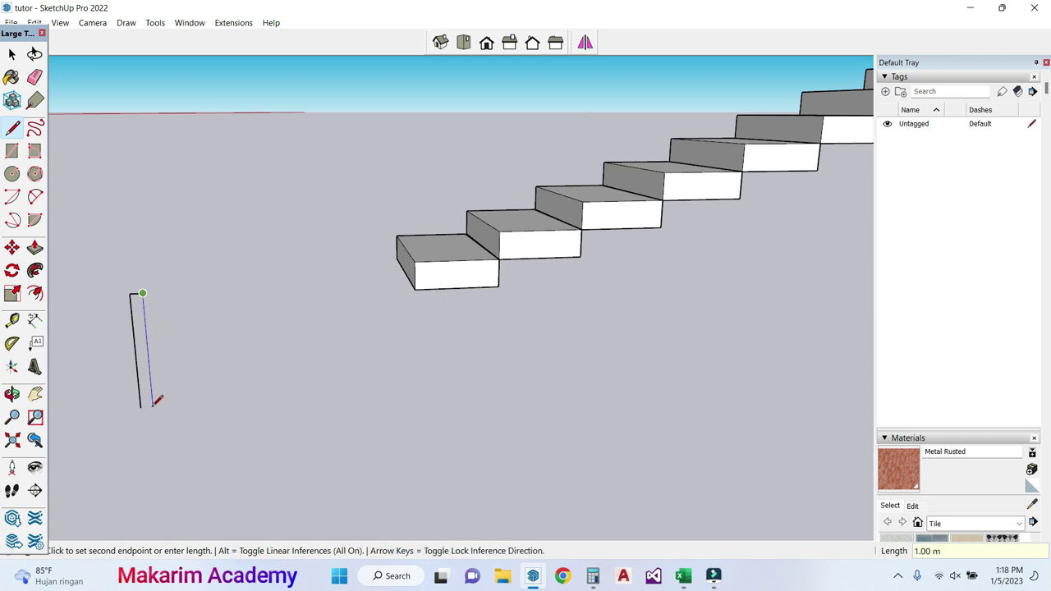
click(155, 404)
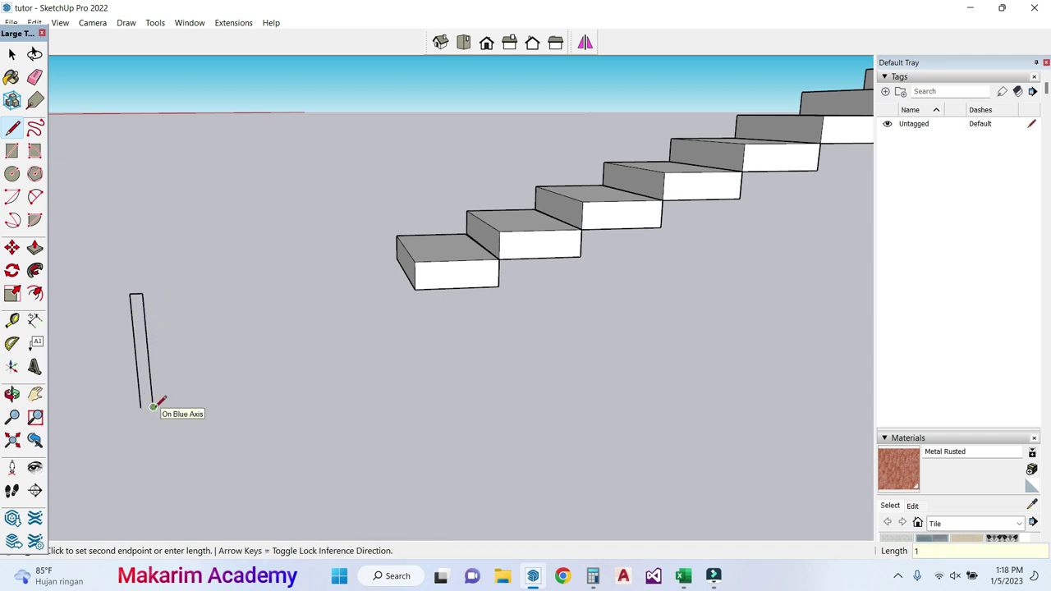
click(142, 405)
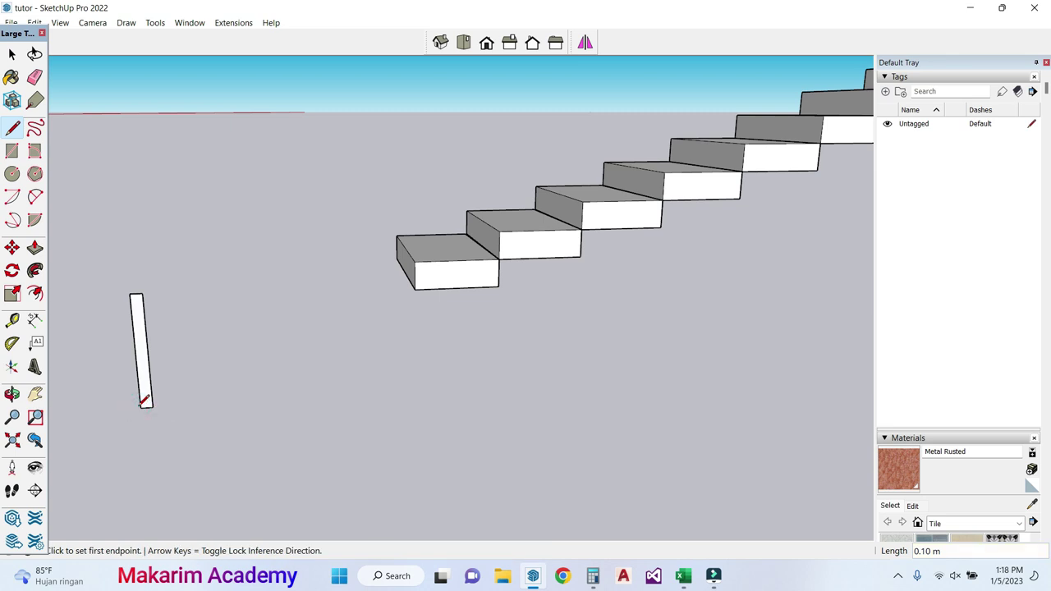
Step: Extrude the upright rectangle 0.1 m into a post and make the whole post a group
click(34, 248)
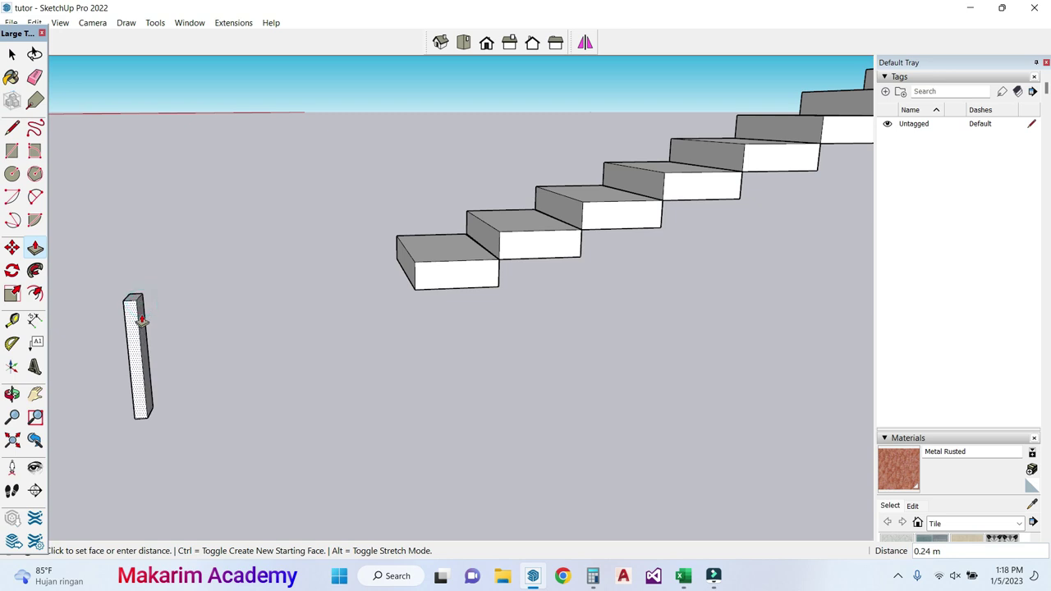
text(0.1)
key(Return)
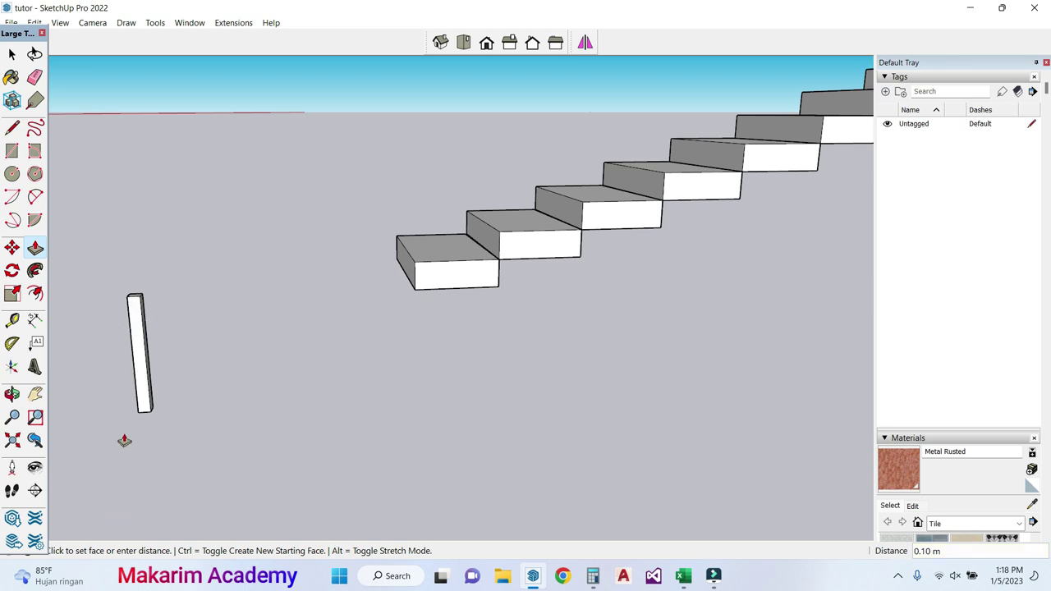
click(12, 56)
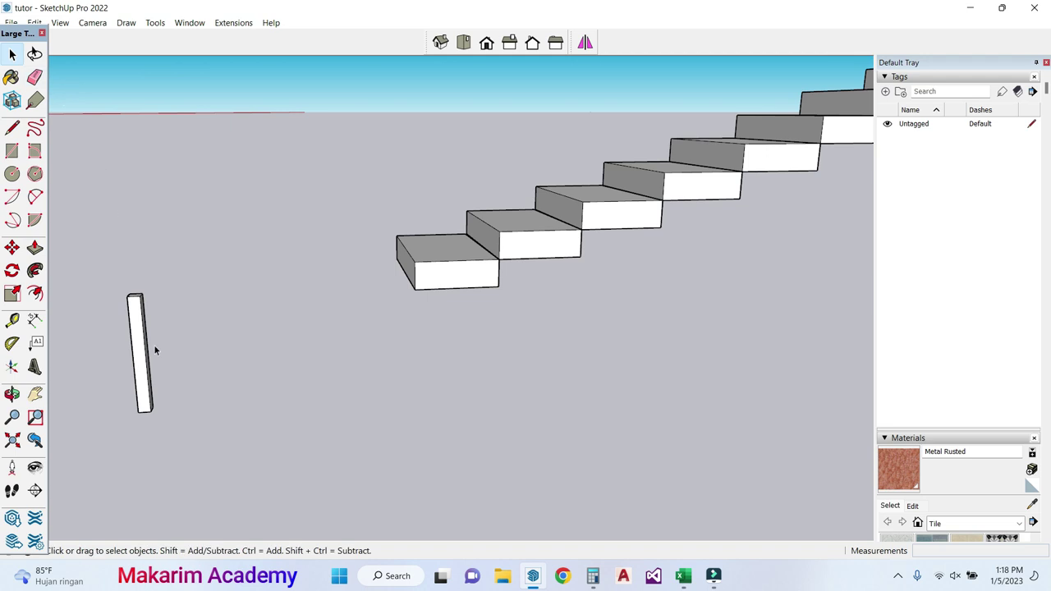
drag(195, 430, 83, 264)
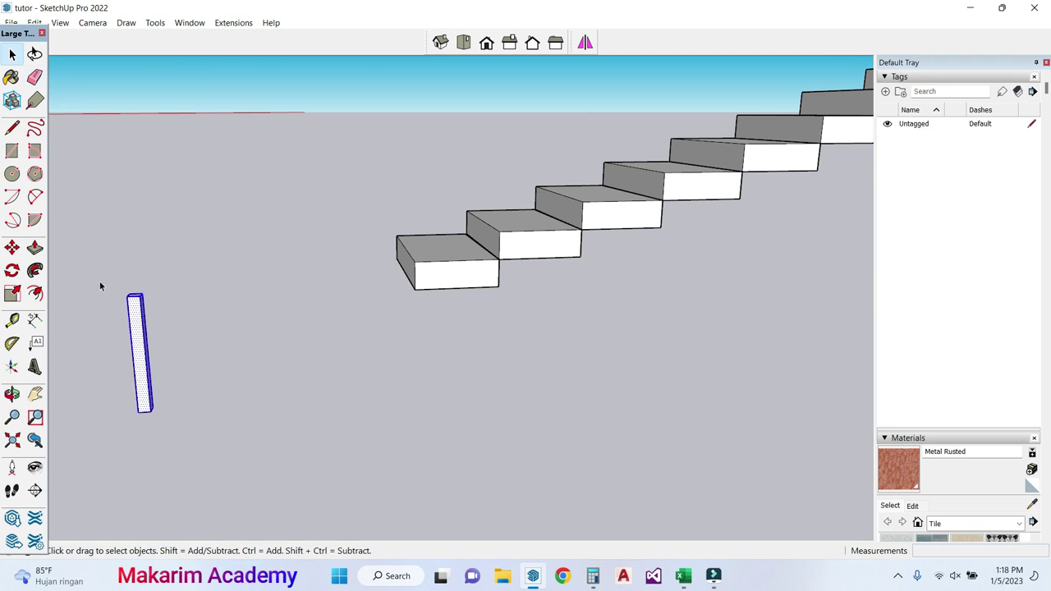
right_click(138, 310)
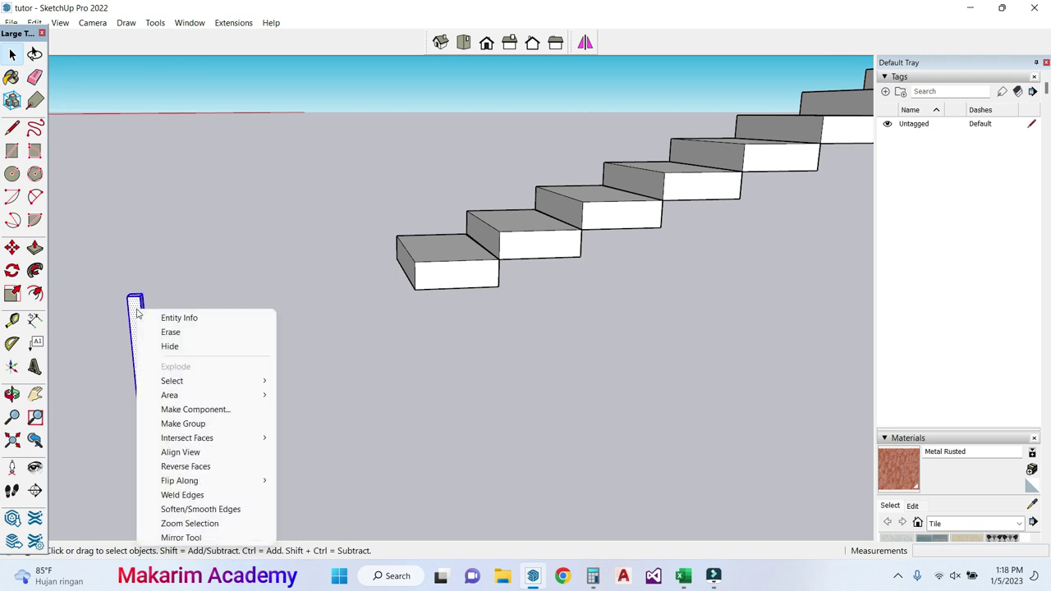
click(221, 424)
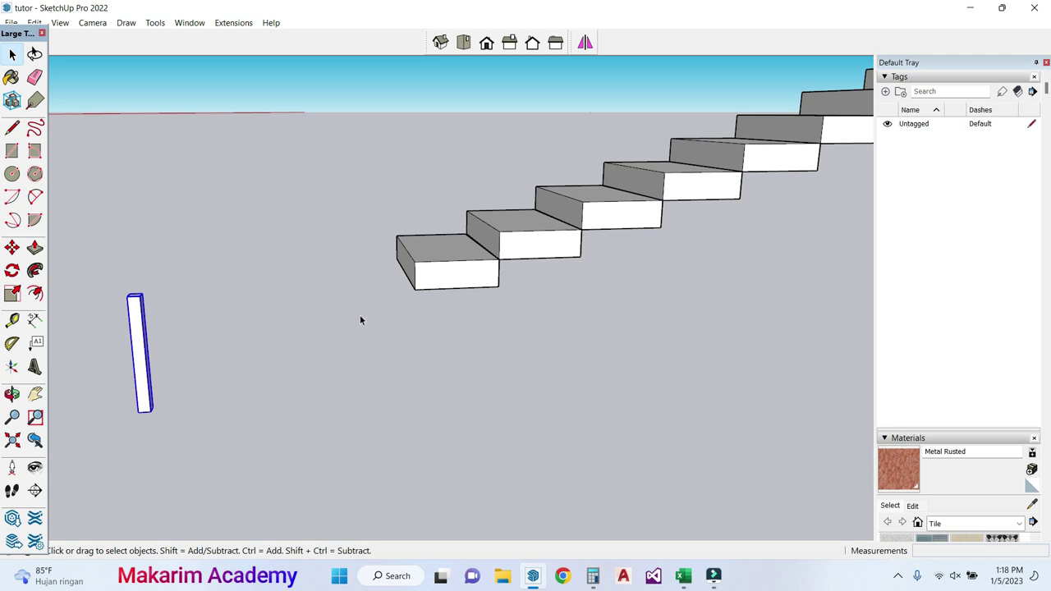
Step: Draw a 0.1 m line on the lowest step's tread, inward from the midpoint of its upper front edge
scroll(446, 265, up, 3)
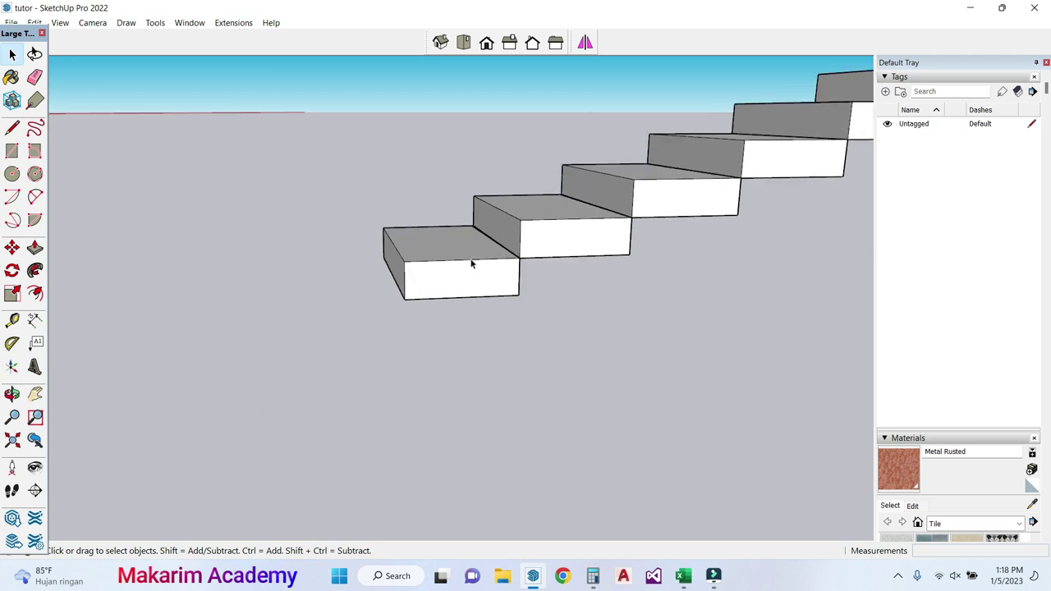
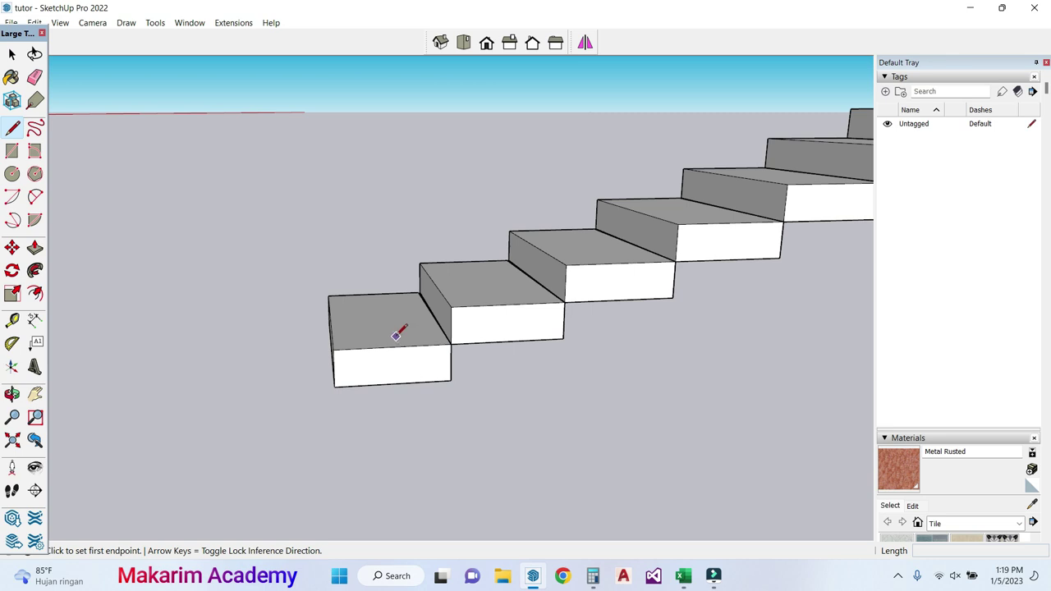
scroll(341, 217, up, 2)
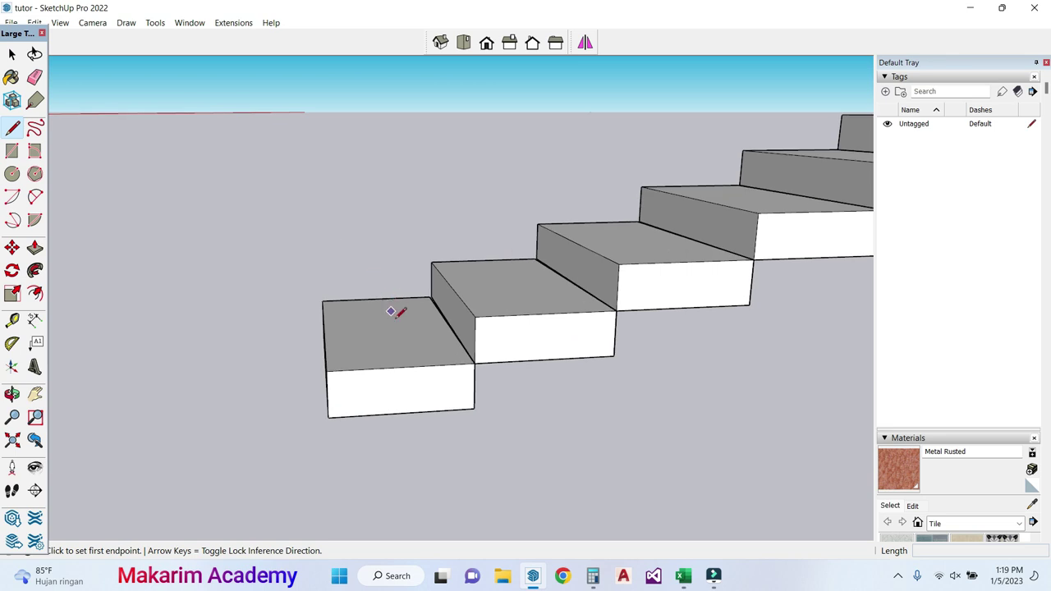
click(12, 394)
drag(322, 337, 319, 394)
click(11, 128)
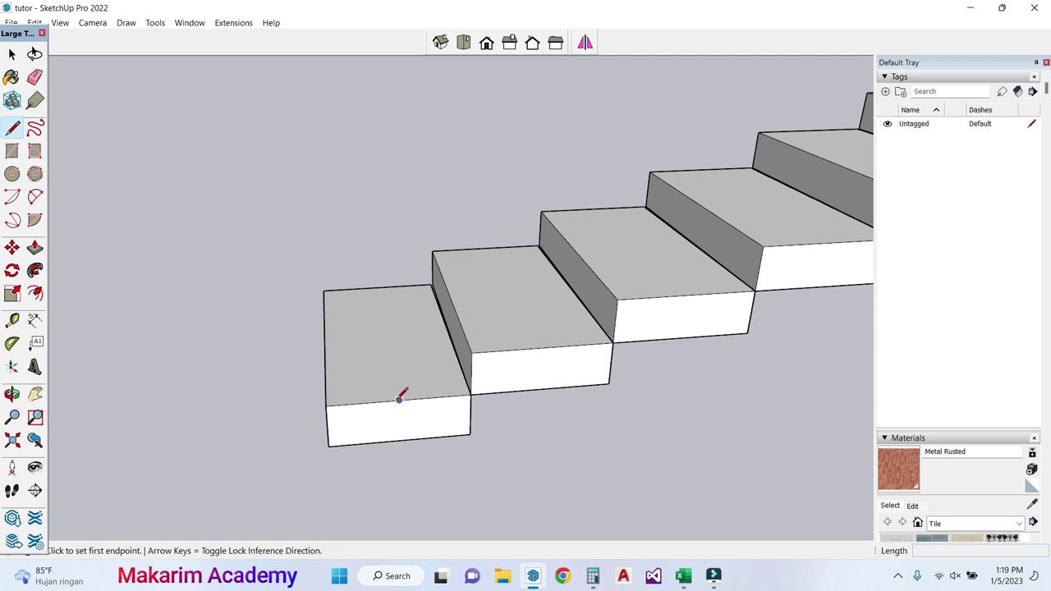
click(399, 400)
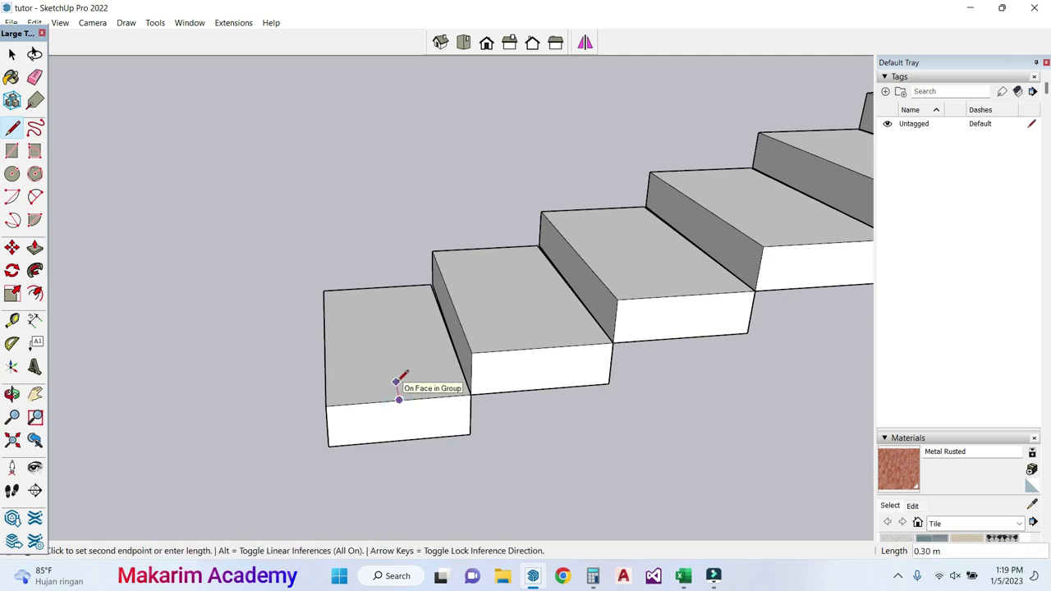
text(0.1)
key(Return)
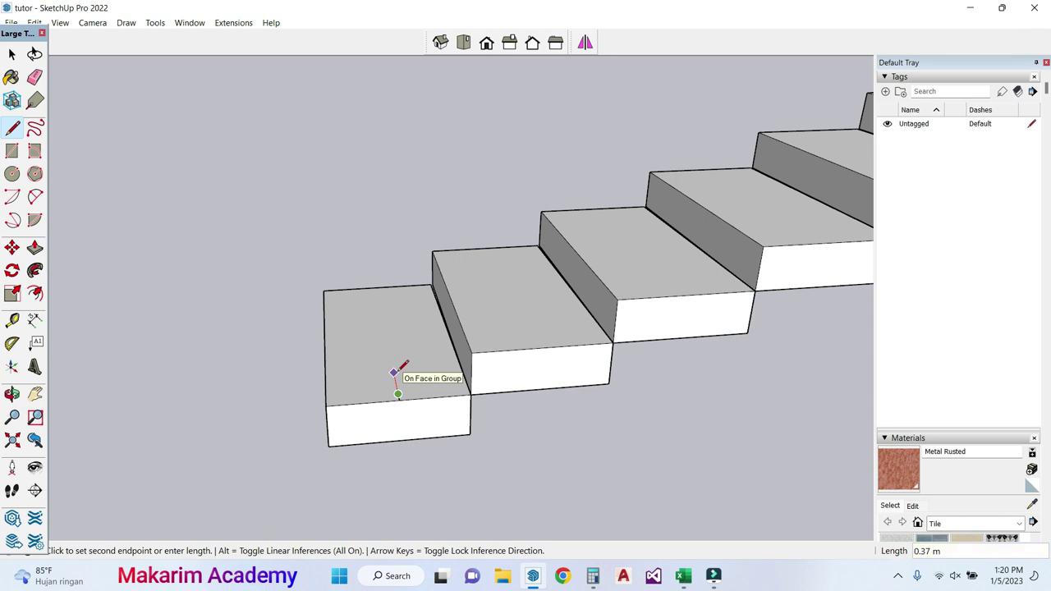
key(Escape)
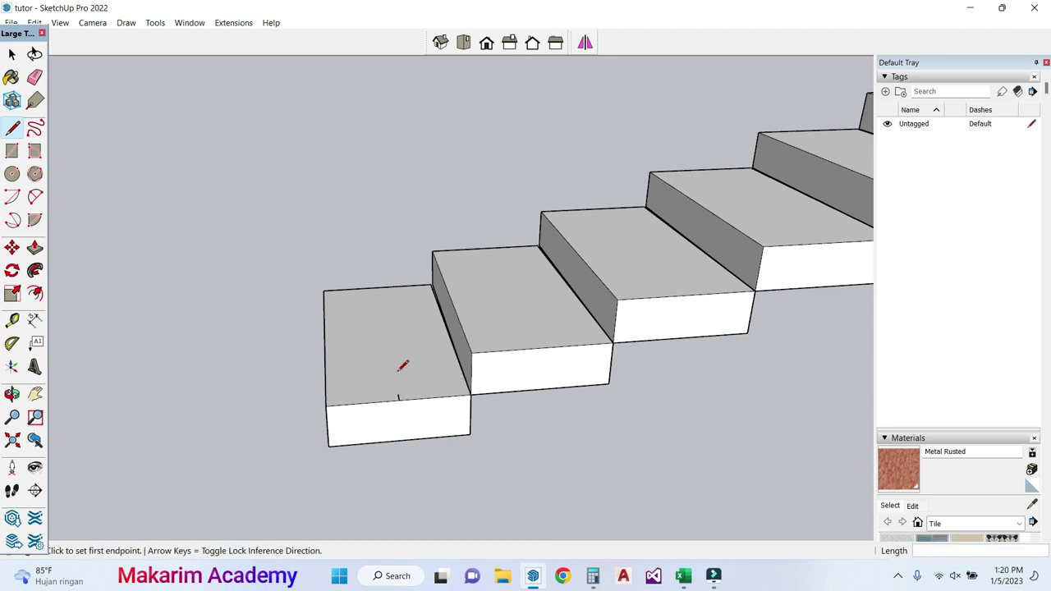
Step: Draw a 0.1 m line on the second step's tread, inward from the midpoint of its upper front edge
click(543, 346)
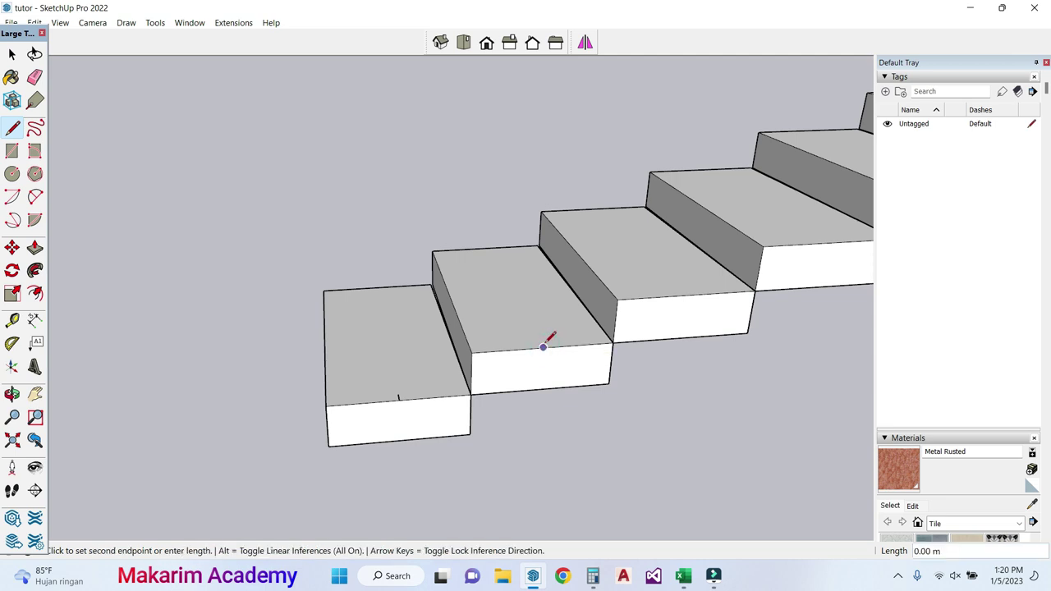
text(0.1)
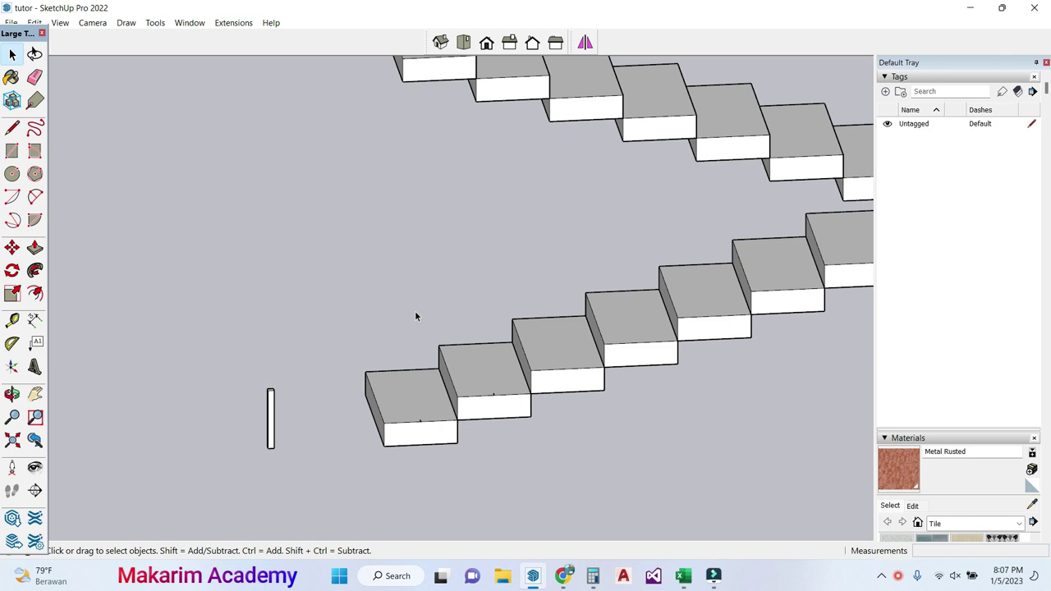
Step: Copy the post by the midpoint of its lower front edge to the inner end of the short line on the lowest step
scroll(281, 465, up, 2)
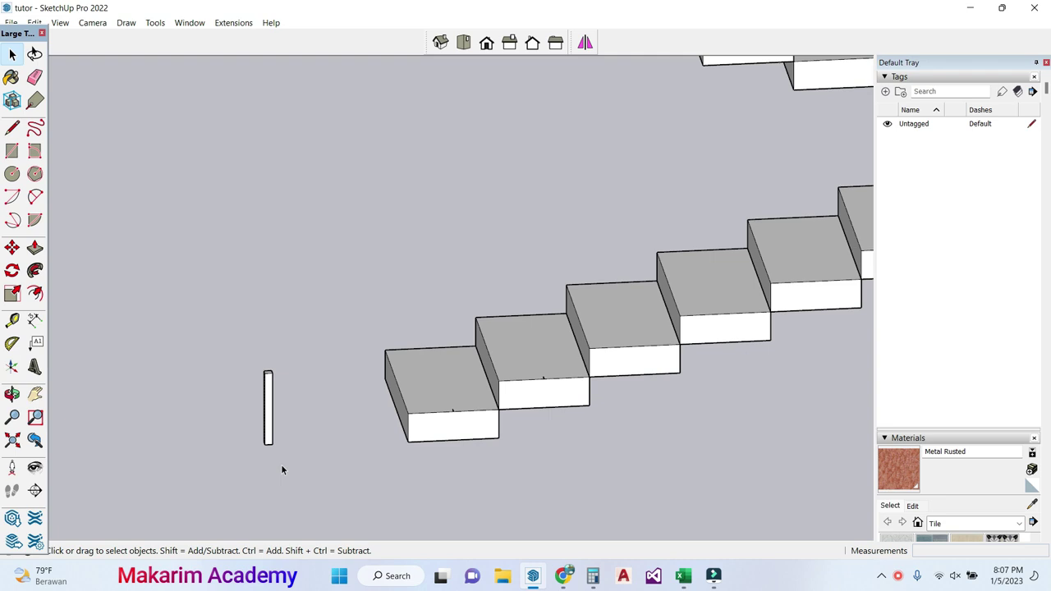
click(268, 419)
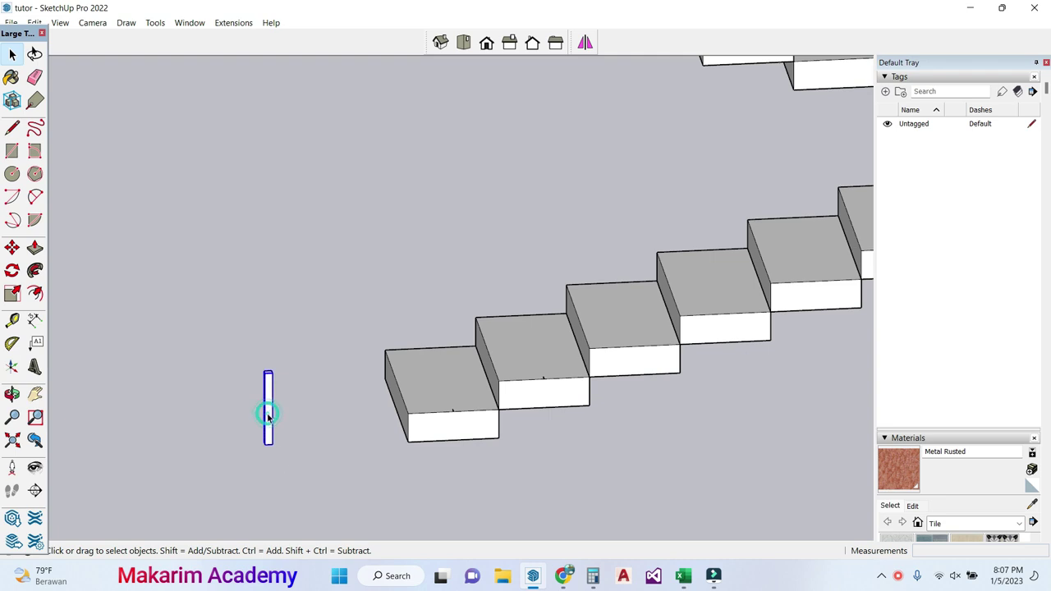
click(16, 248)
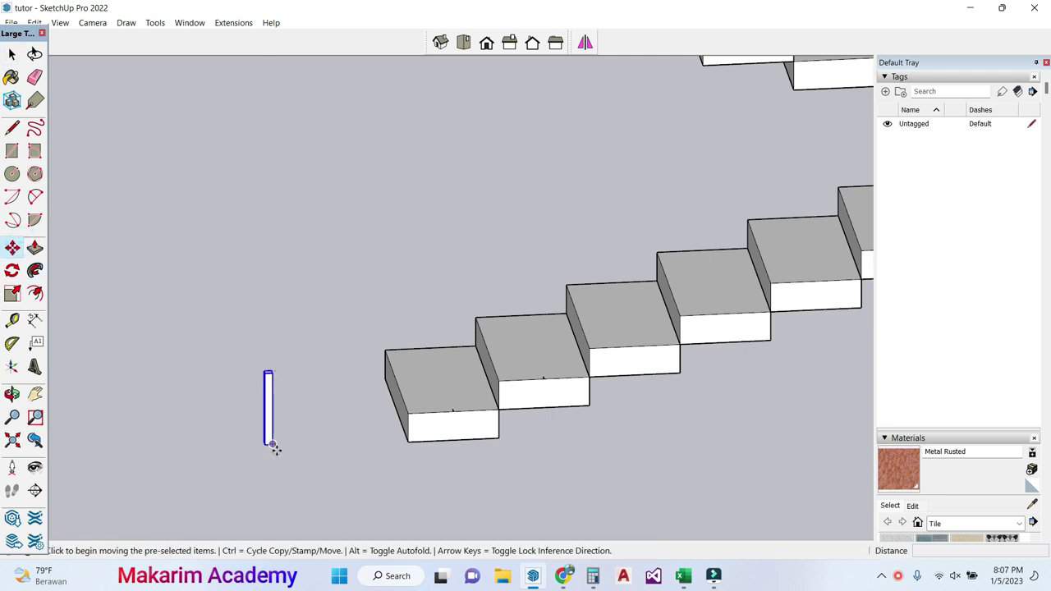
scroll(276, 449, up, 1)
scroll(276, 449, up, 1)
scroll(276, 450, up, 1)
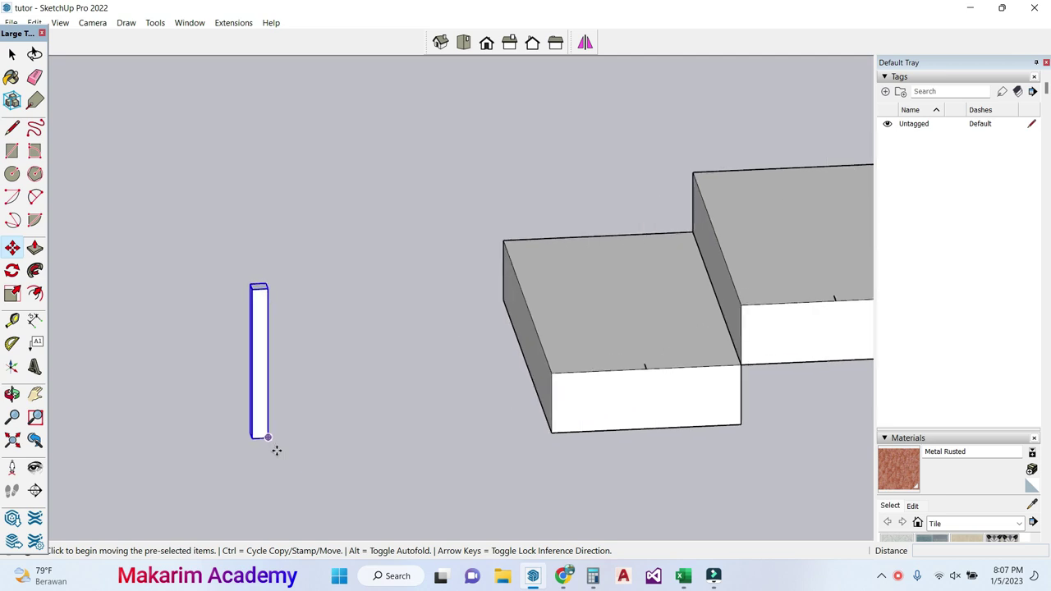
scroll(276, 449, up, 1)
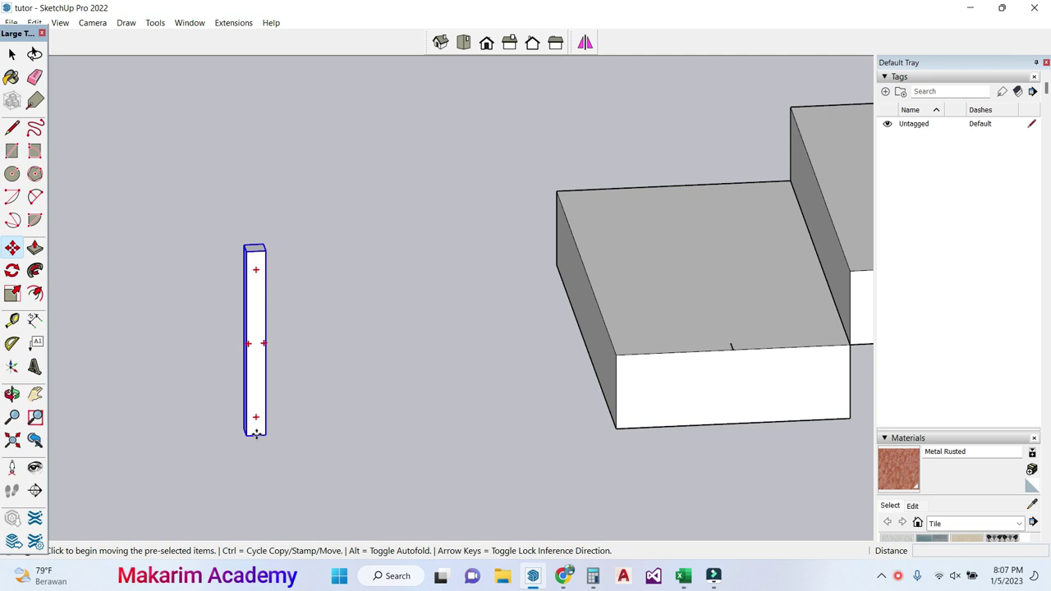
key(ctrl)
click(256, 434)
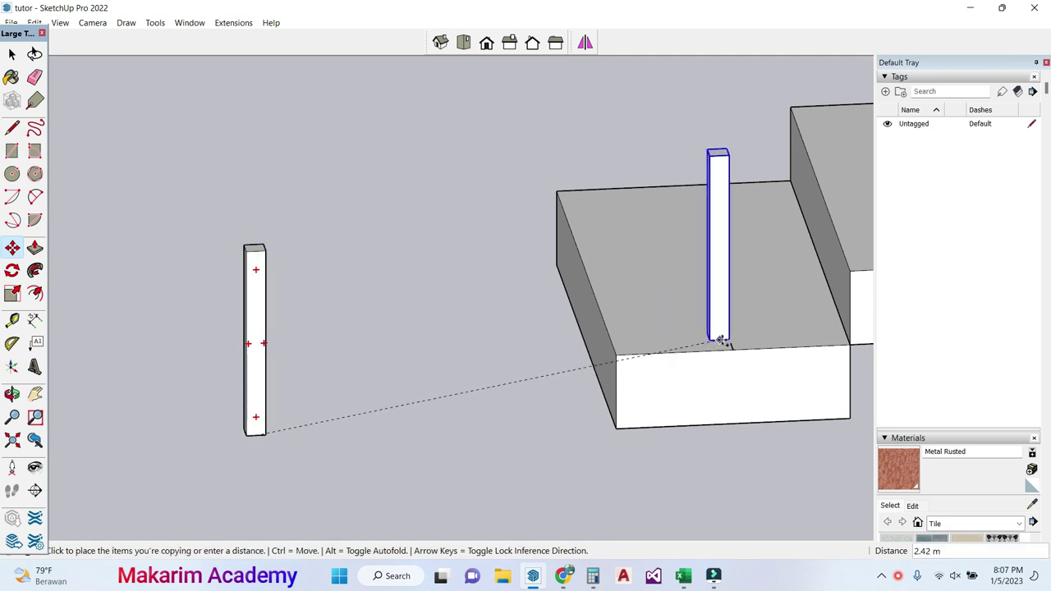
click(729, 343)
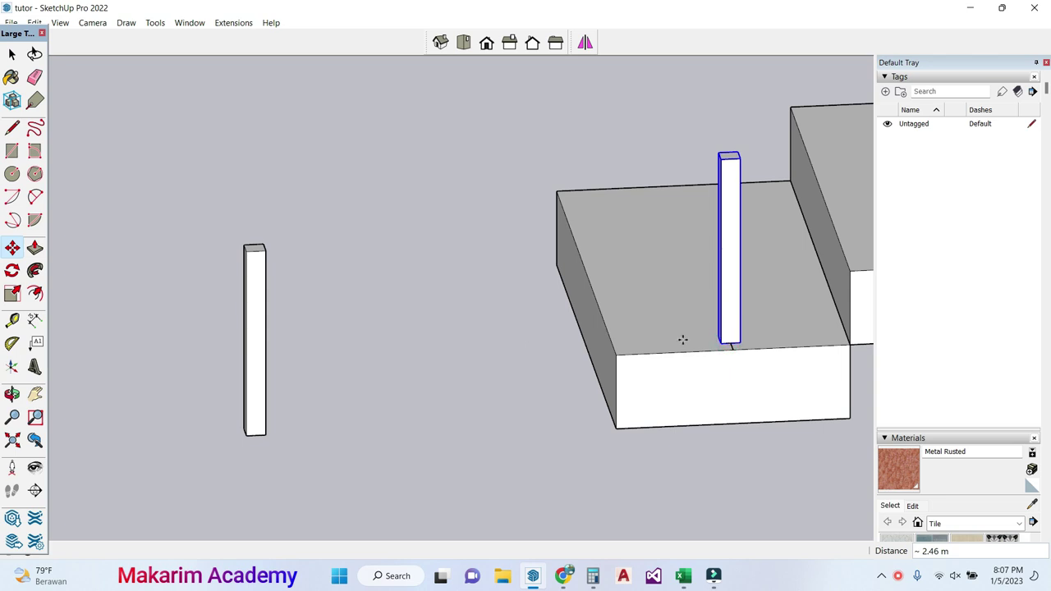
Step: Copy the lowest step's post onto the inner end of the second step's short line, and select the lowest step's short line
click(36, 395)
drag(498, 347, 148, 395)
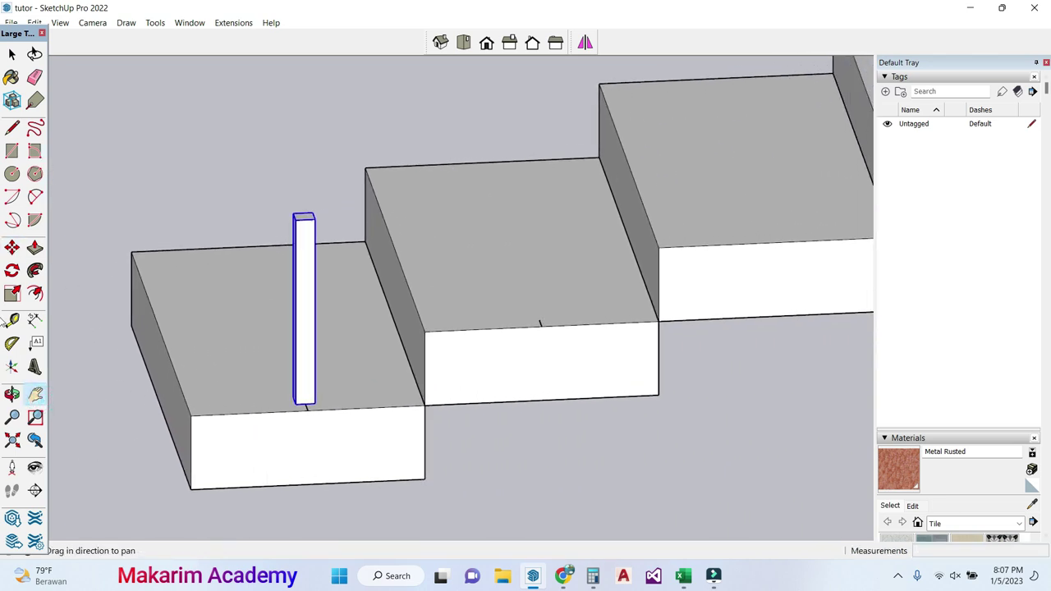
click(11, 247)
click(305, 403)
key(ctrl)
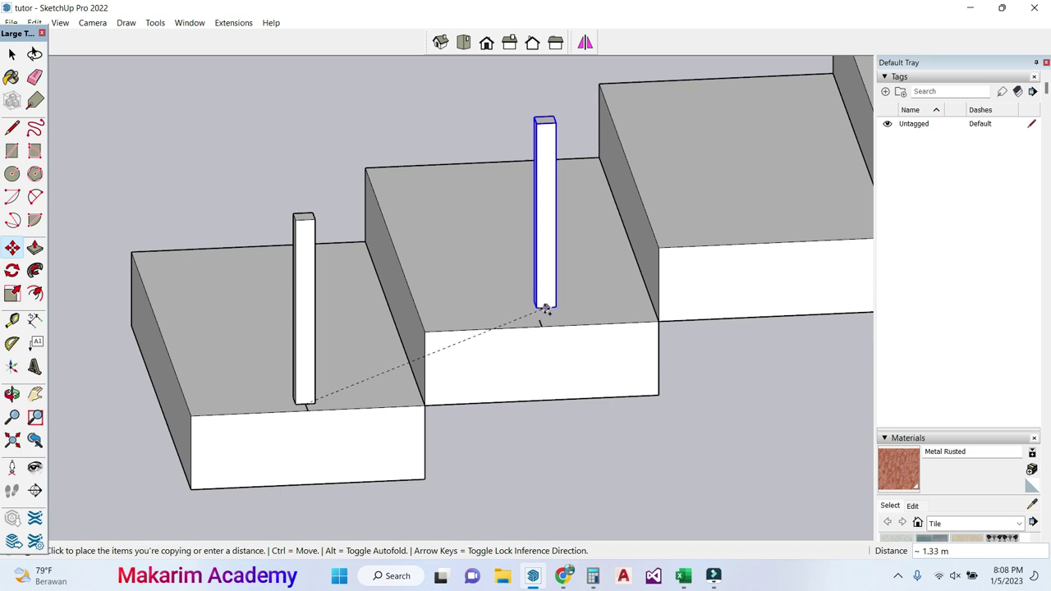
click(540, 320)
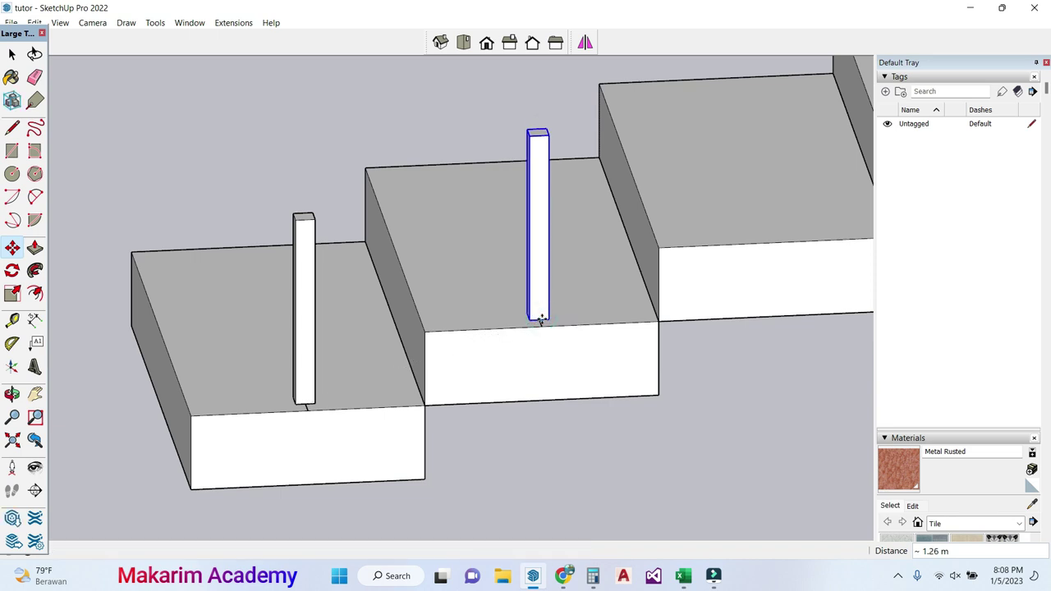
key(space)
click(308, 412)
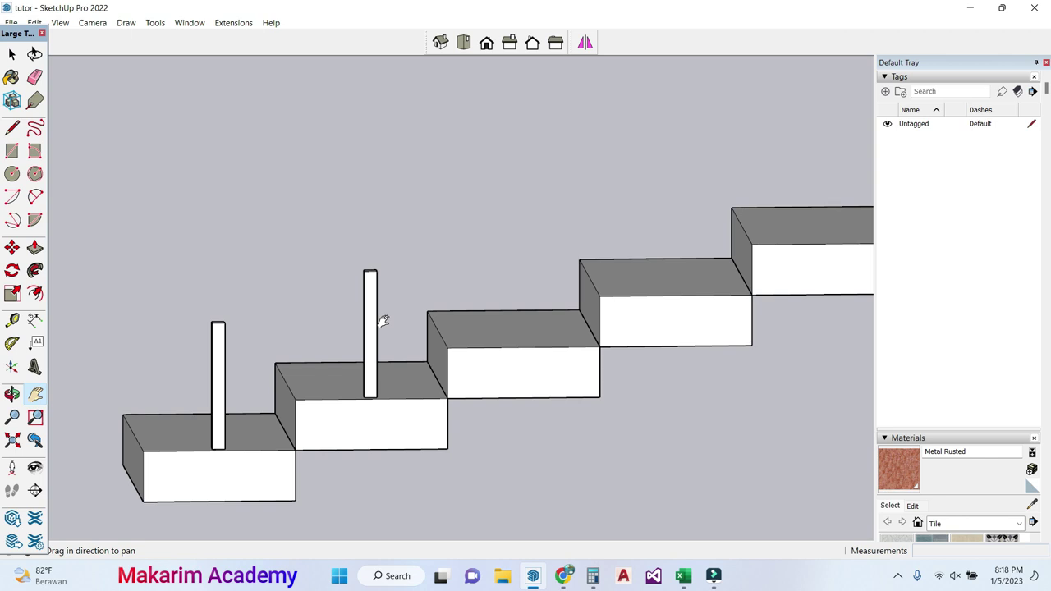
Step: Draw a line between the facing top front corners of the two posts and continue it 0.1 m straight up at the second post
click(11, 128)
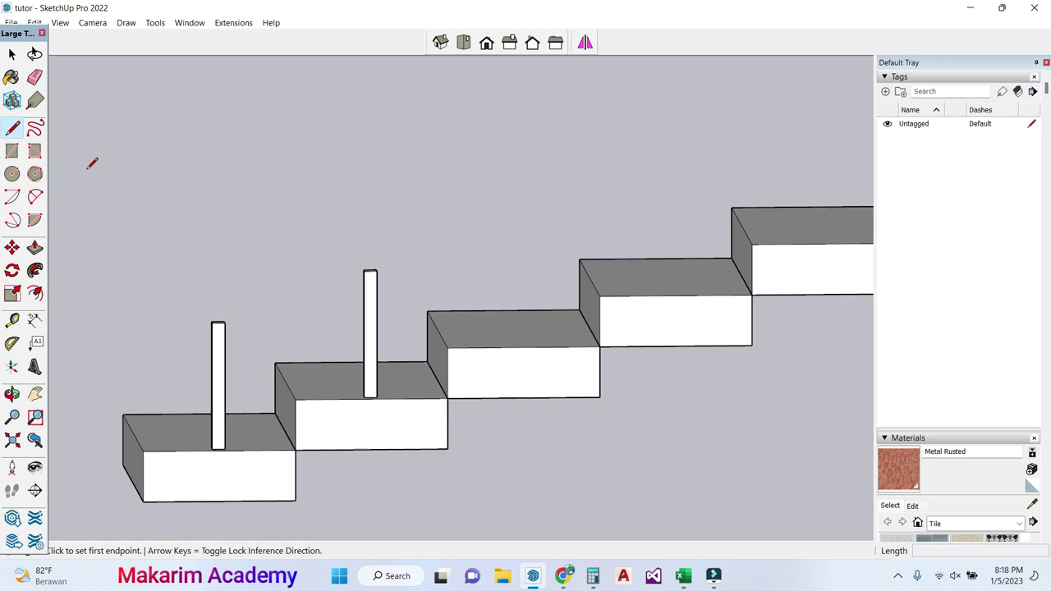
scroll(237, 309, up, 3)
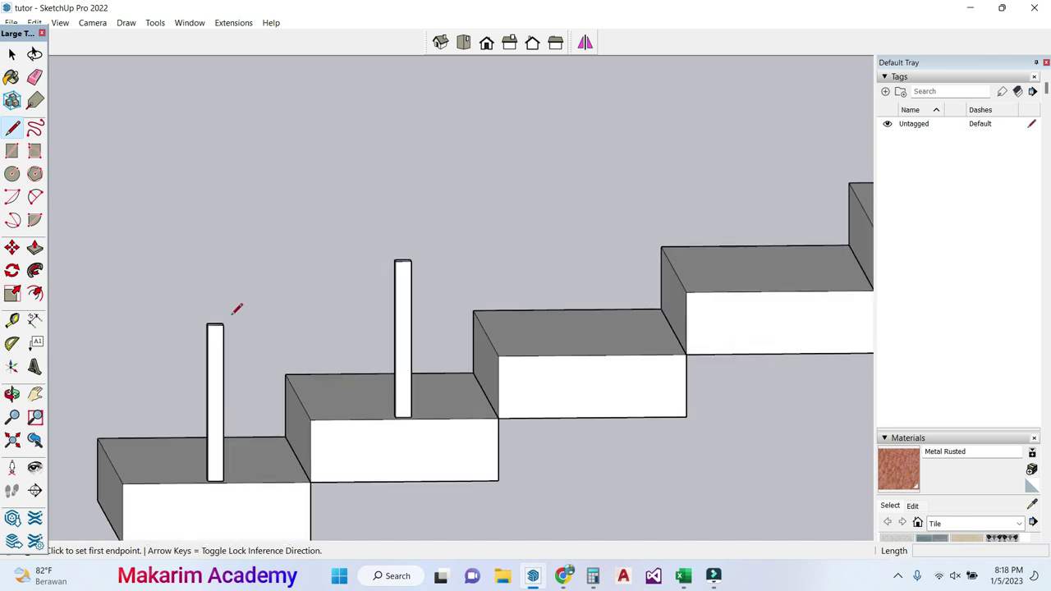
click(223, 325)
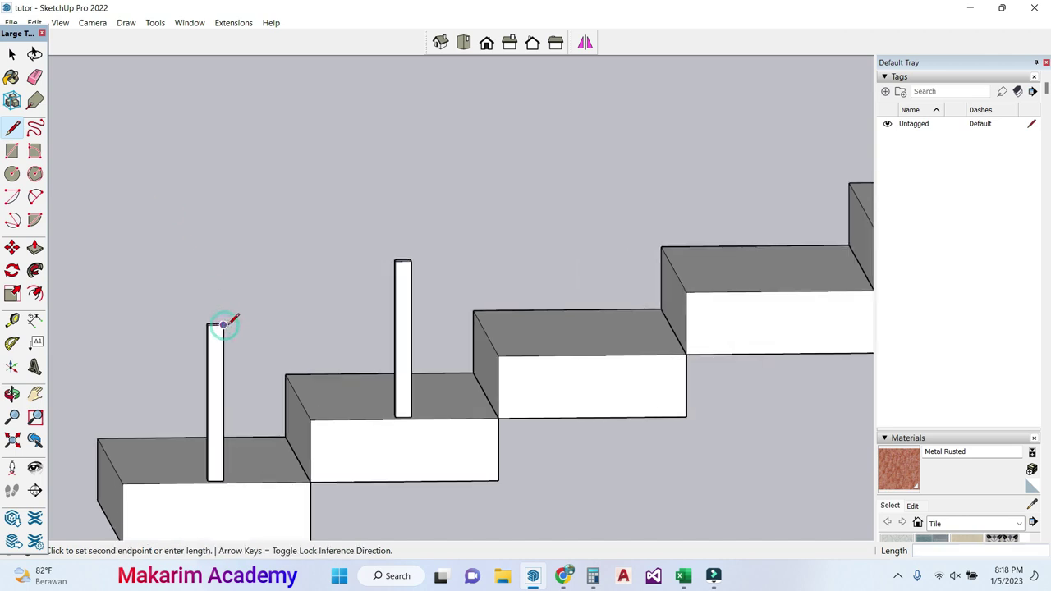
click(396, 261)
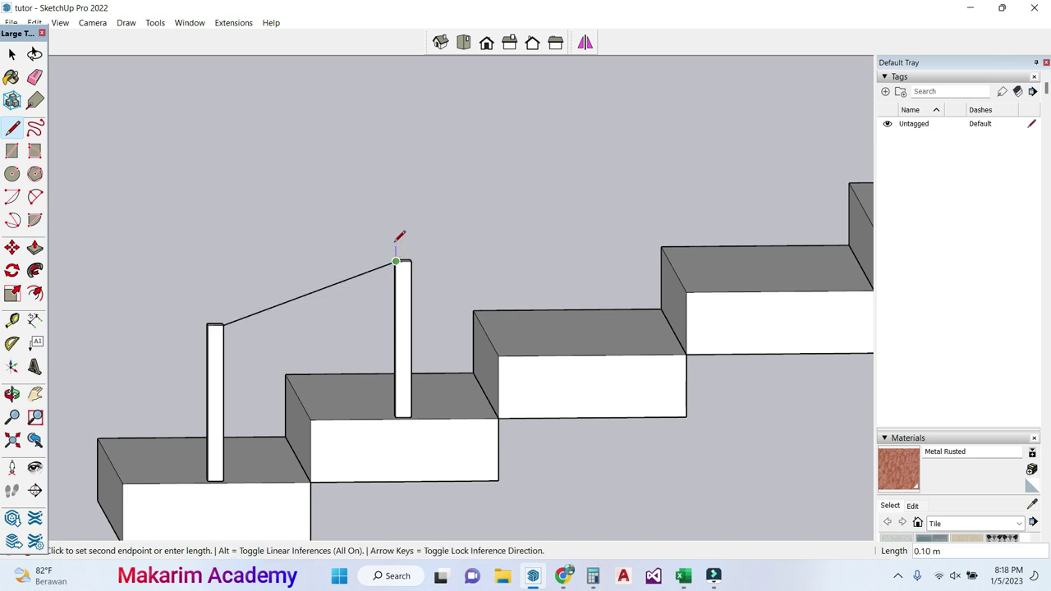
scroll(400, 233, up, 1)
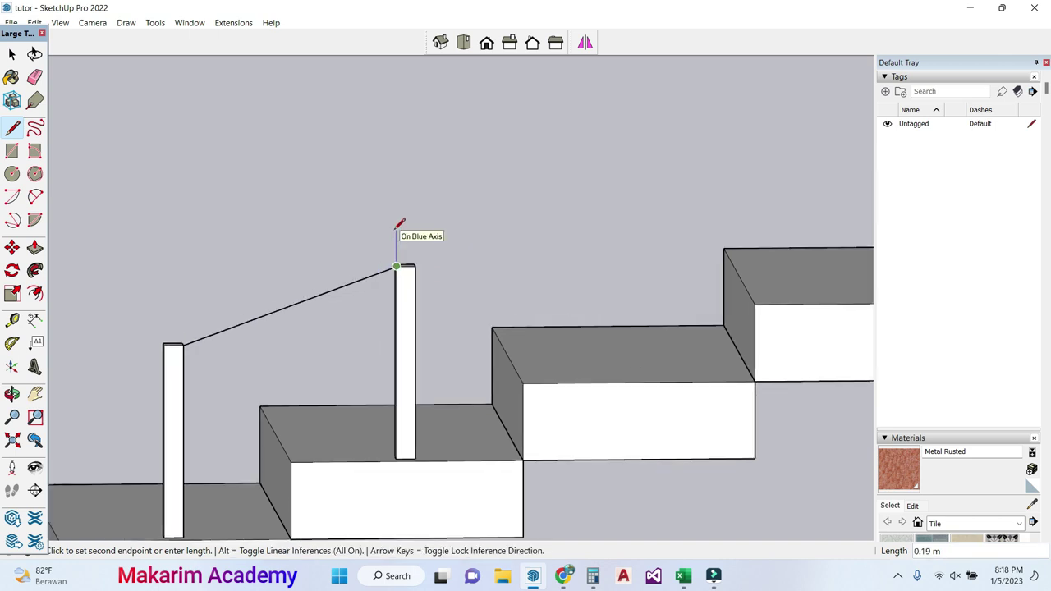
text(0)
key(Return)
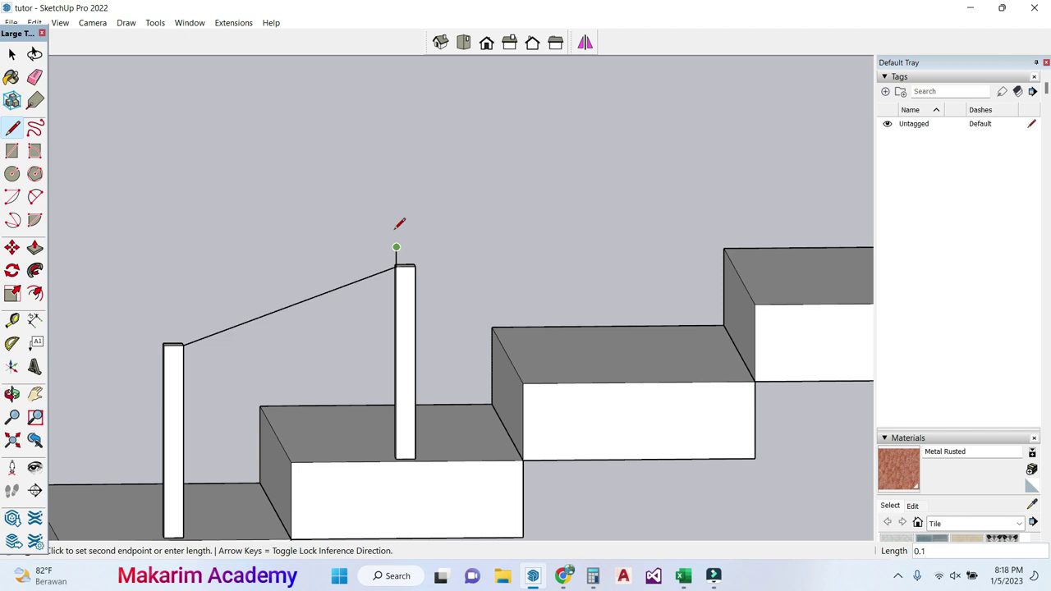
key(Escape)
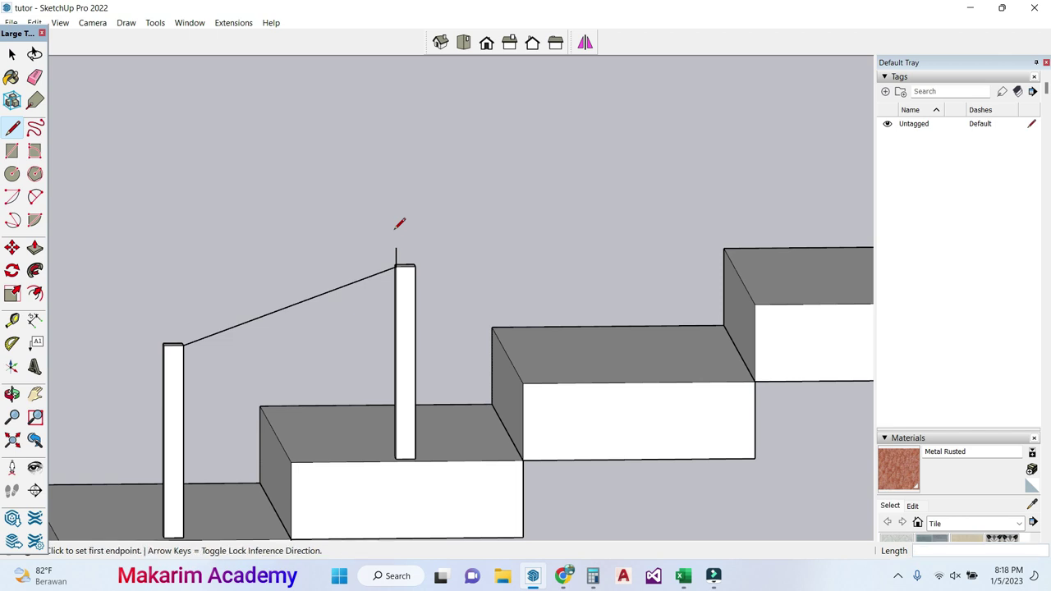
Step: Close the handrail profile from the first post's outer top corner: 0.1 m up, 0.1 m across, and up to the second post's vertical line end
click(166, 344)
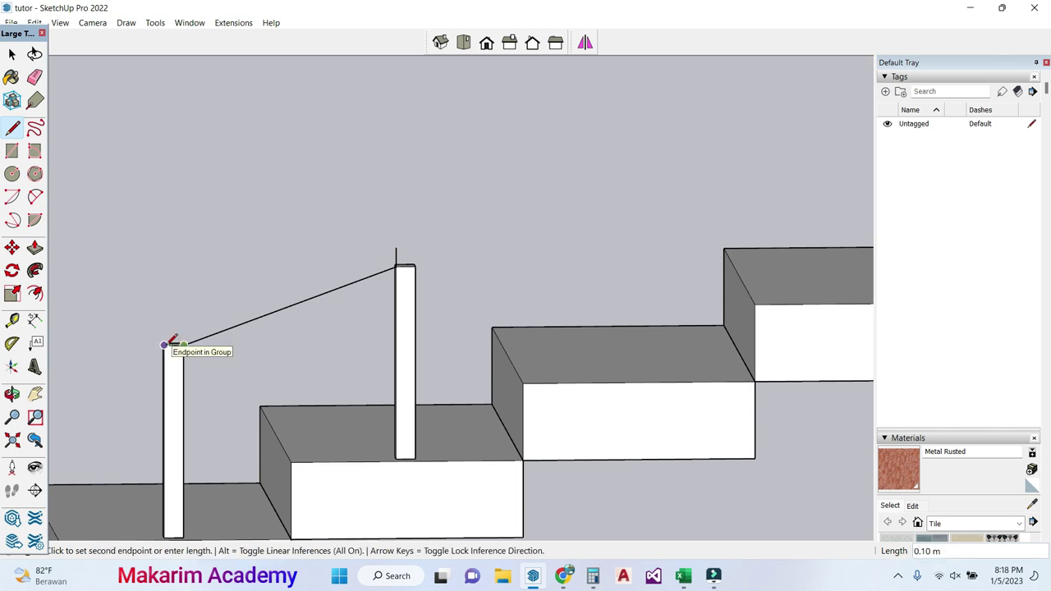
text(0)
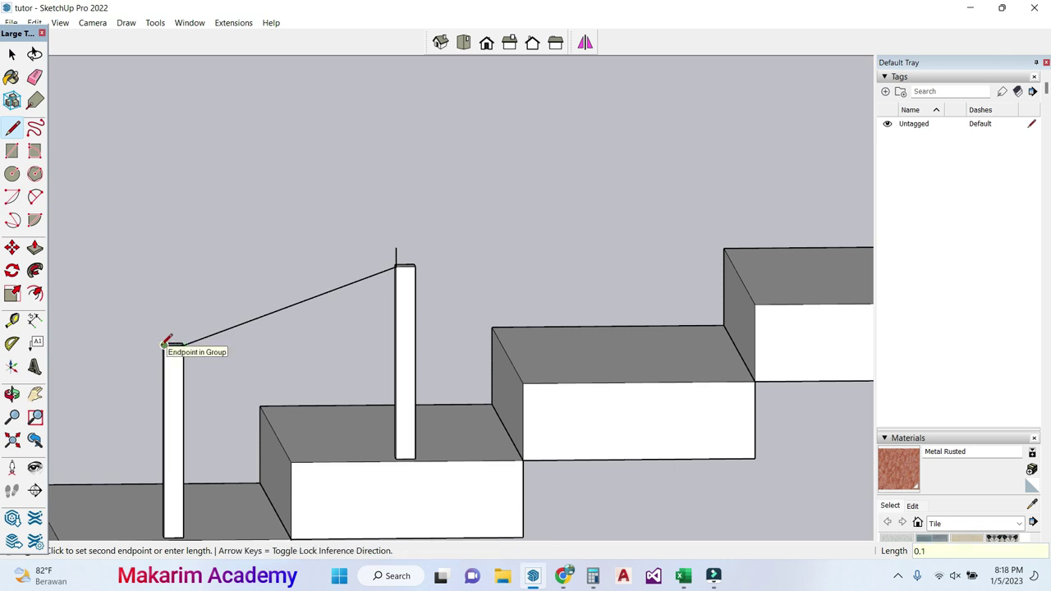
key(Return)
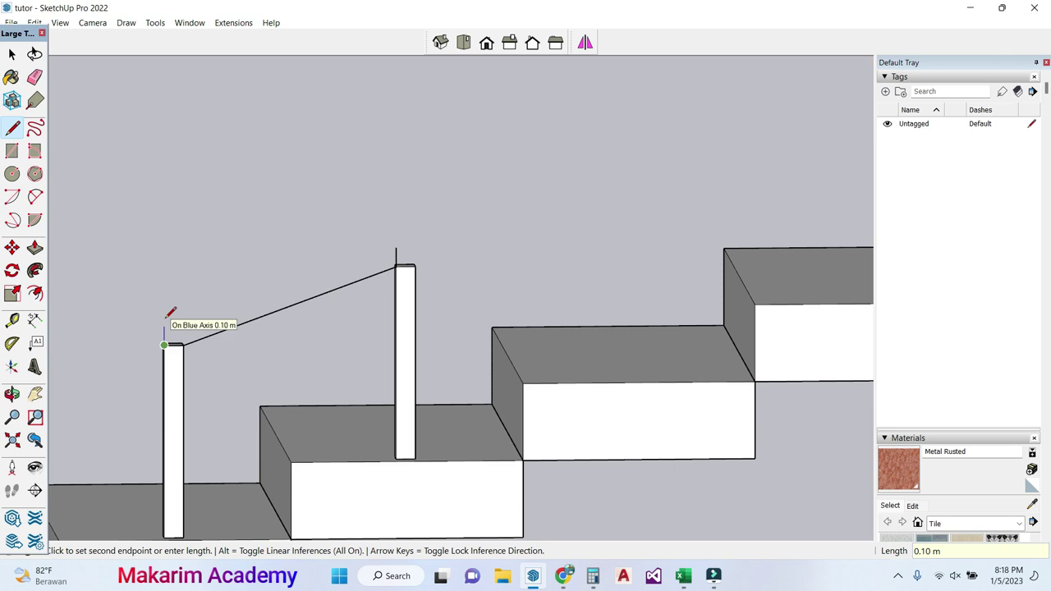
text(0.1)
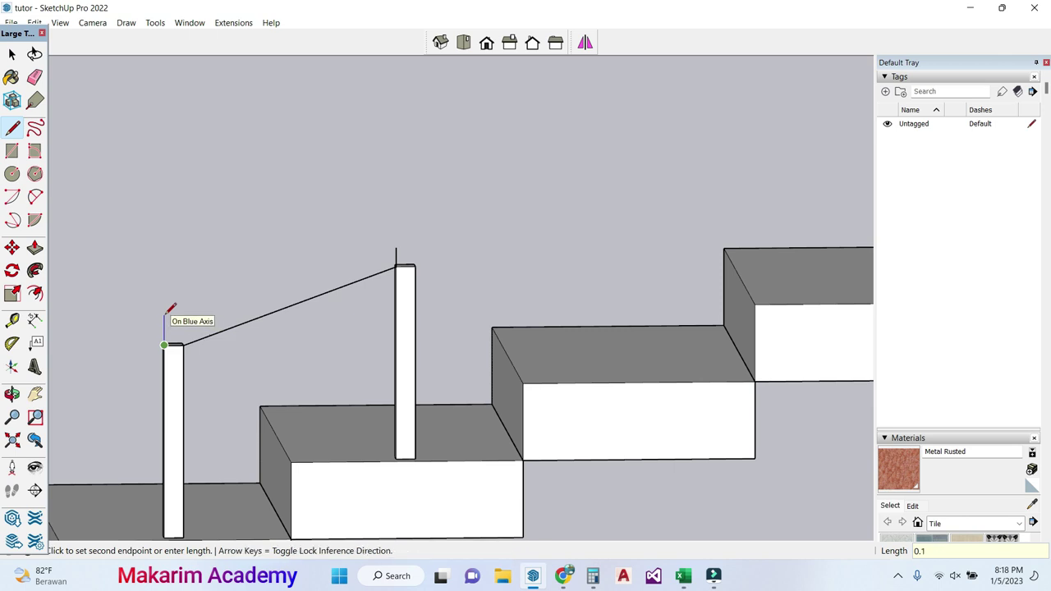
key(Return)
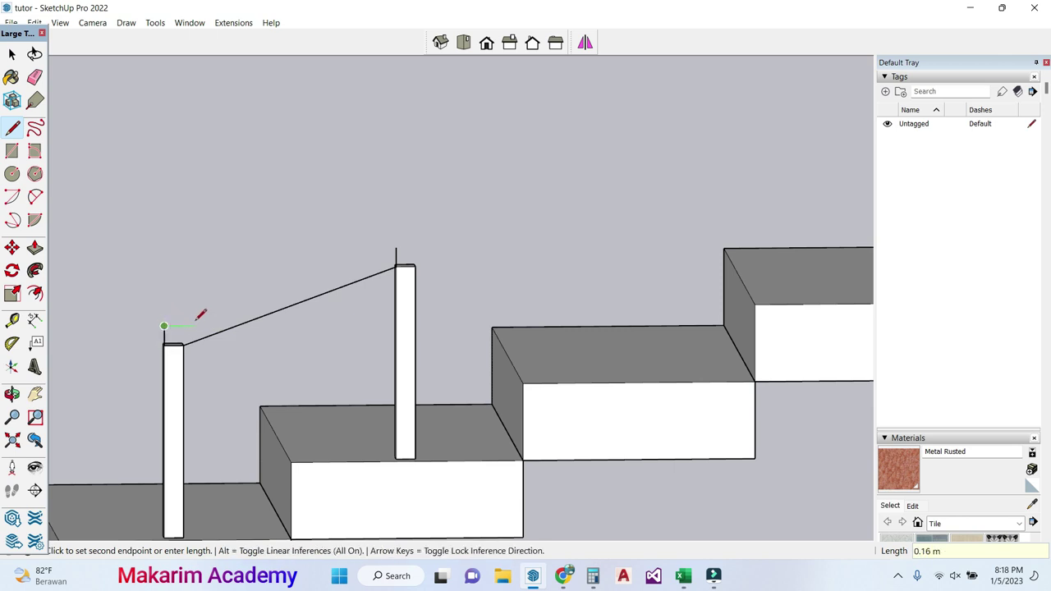
text(0.1)
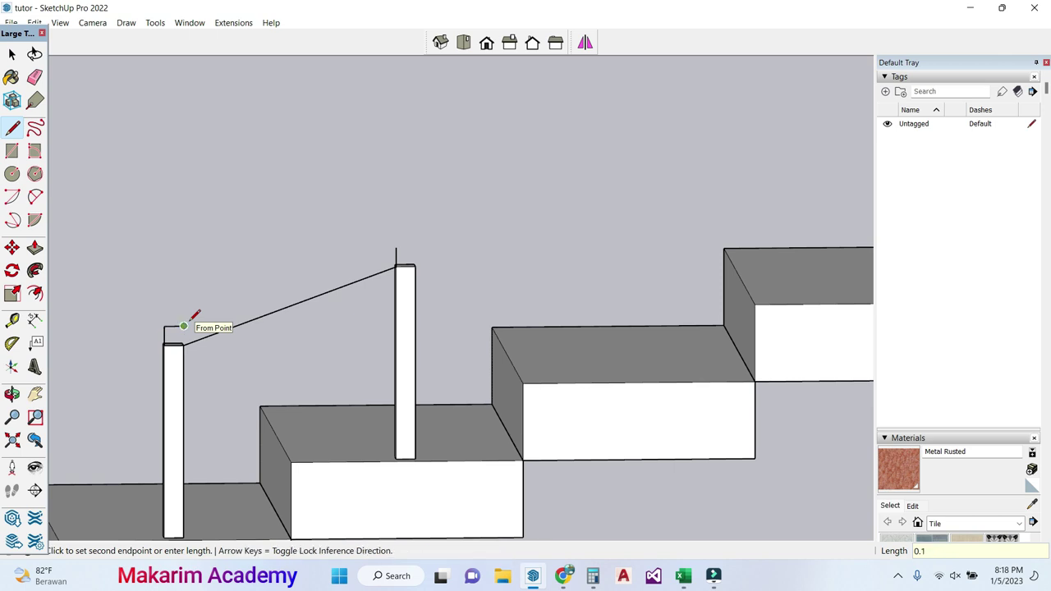
key(Return)
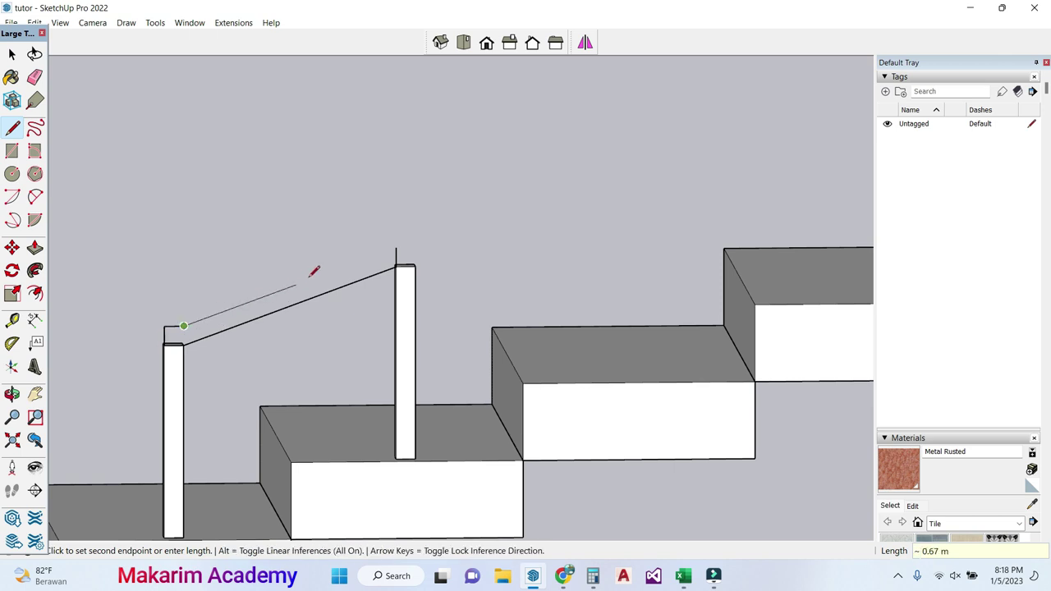
click(397, 246)
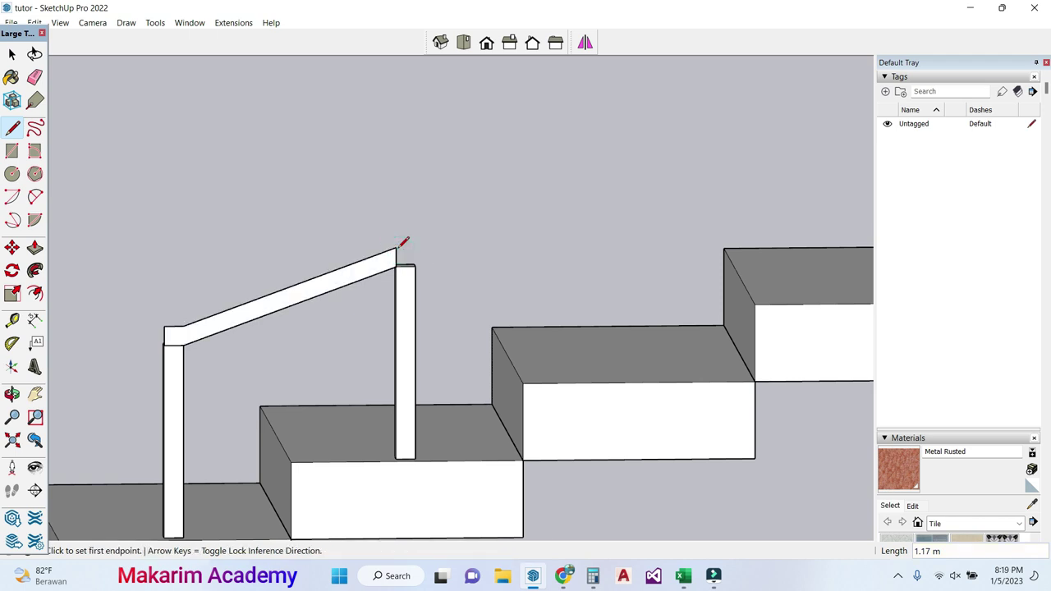
Step: Extrude the handrail profile 0.1 m with Push/Pull, flush with the posts' opposite faces
click(11, 395)
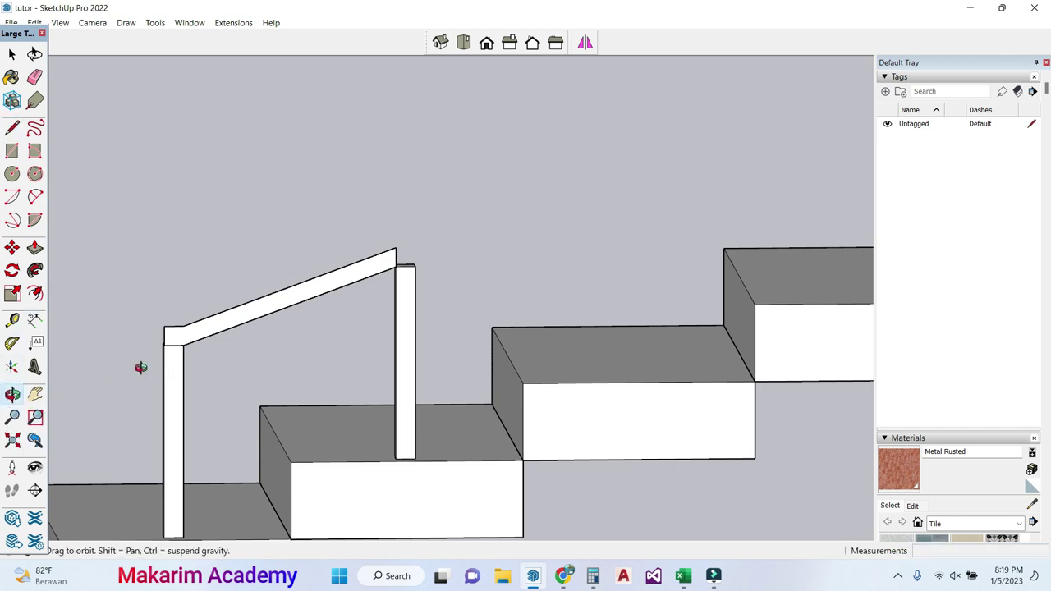
drag(123, 361, 627, 394)
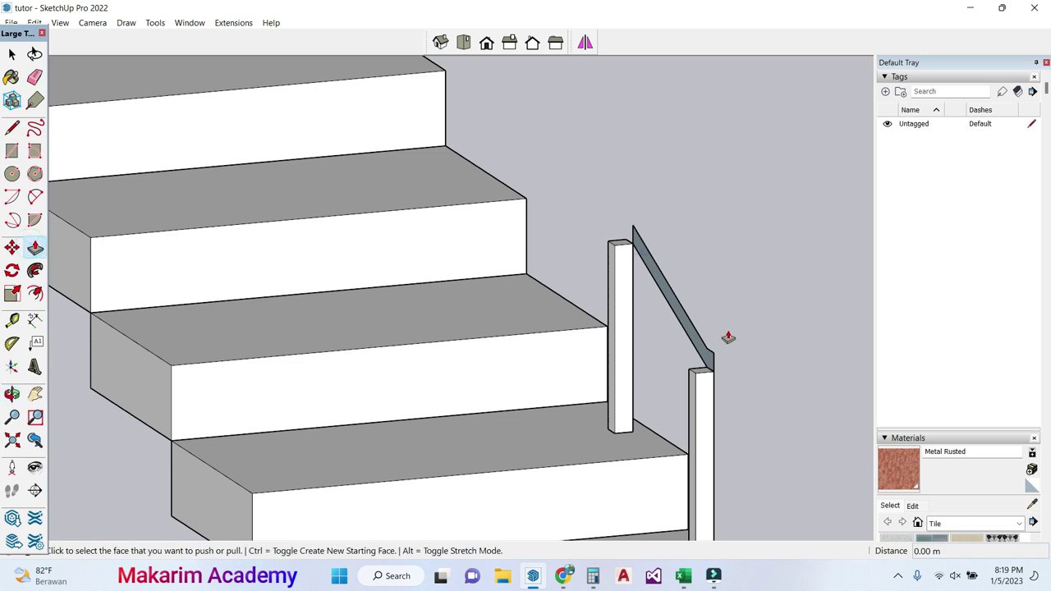
scroll(726, 338, up, 2)
click(701, 372)
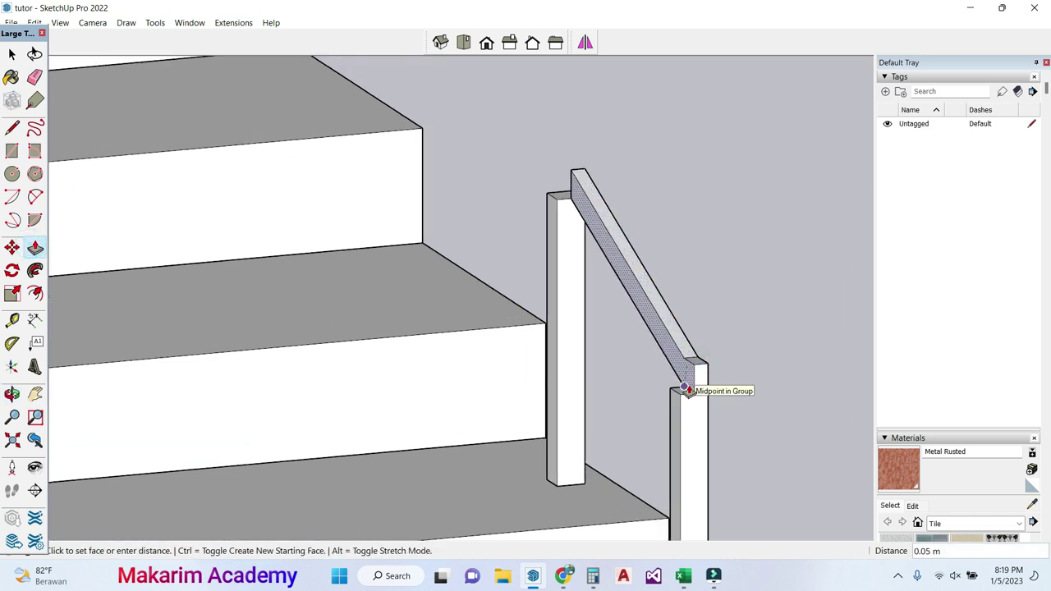
scroll(689, 391, up, 3)
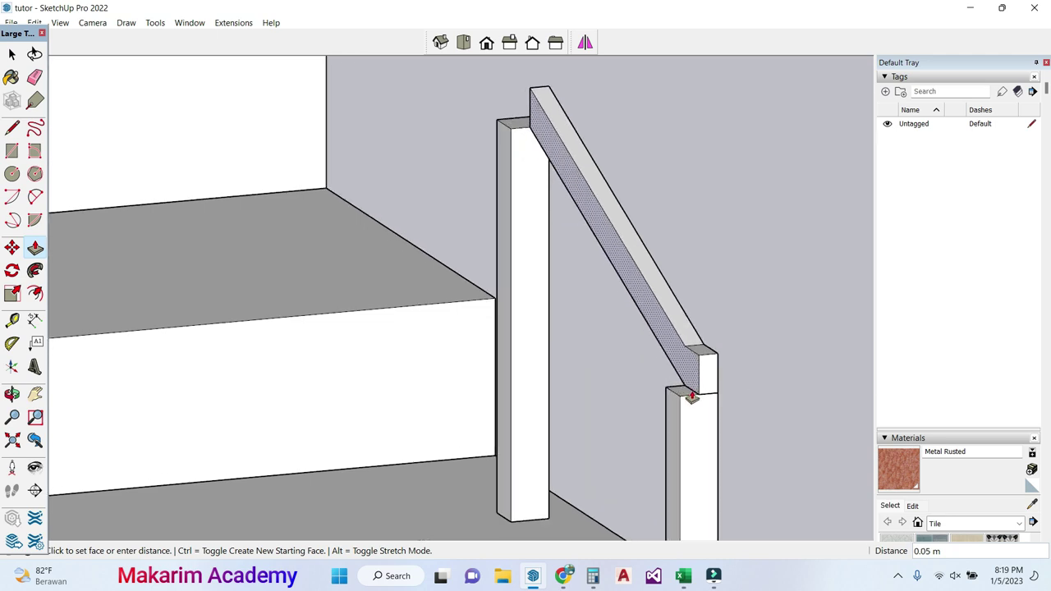
click(681, 397)
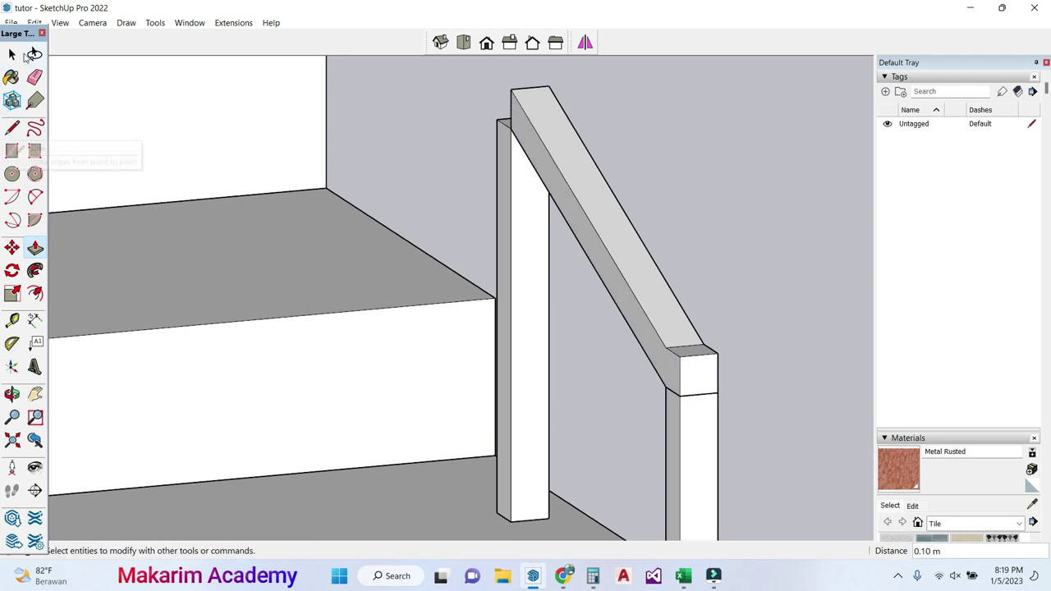
click(12, 394)
drag(123, 324, 198, 325)
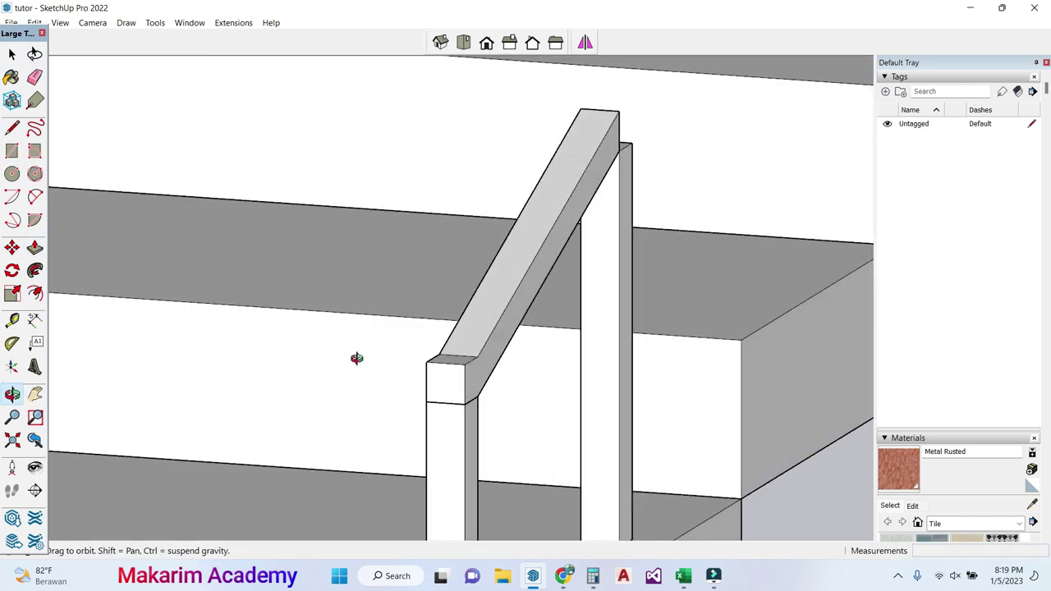
drag(507, 373, 330, 374)
drag(394, 383, 551, 399)
scroll(551, 399, down, 1)
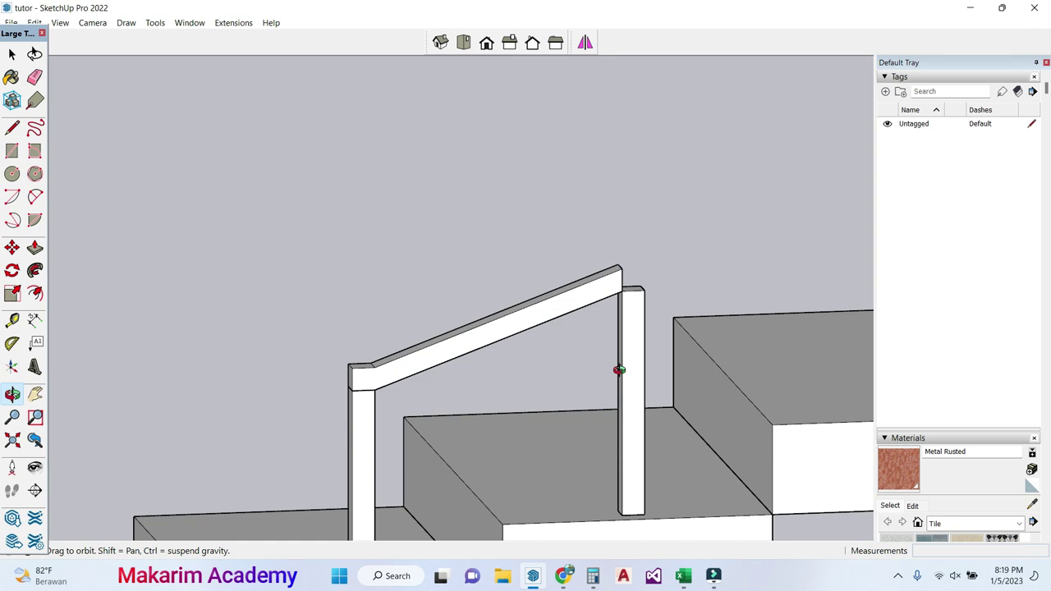
Step: Remove the second step's post, and group the lowest step's post with the sloped handrail
click(12, 54)
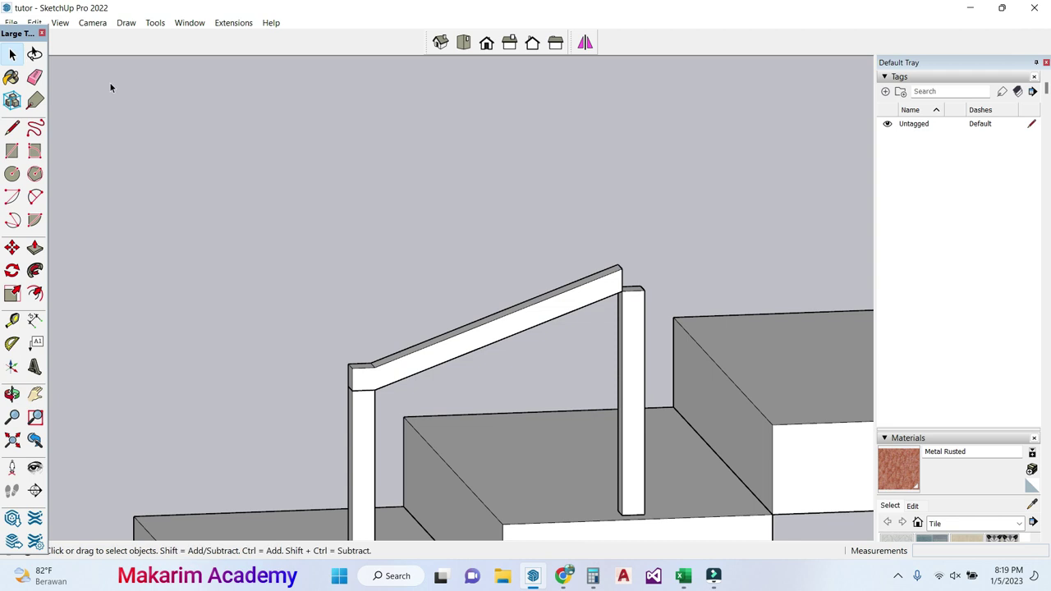
click(640, 345)
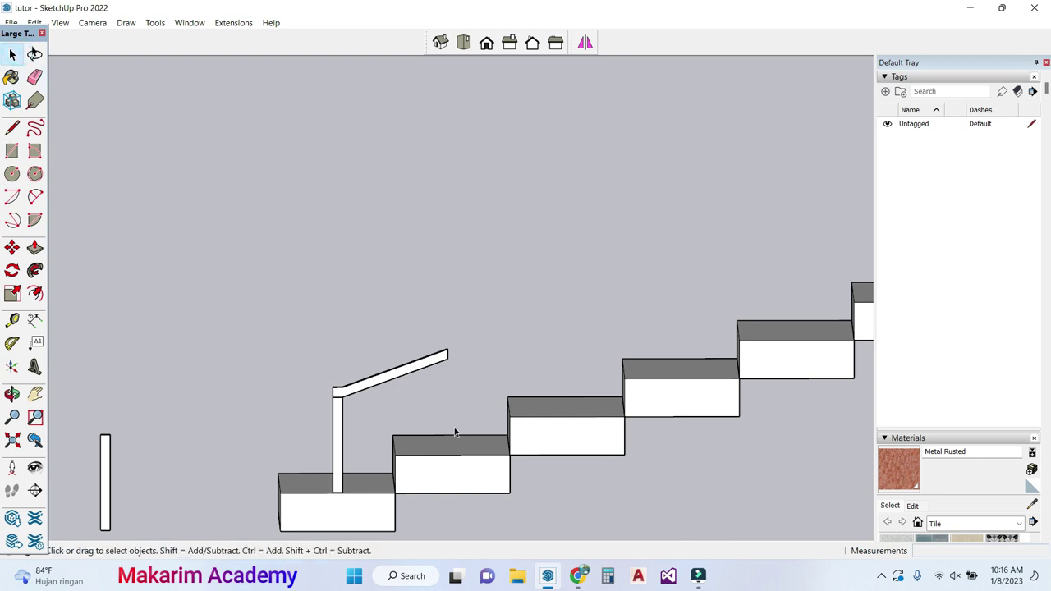
drag(291, 320, 291, 318)
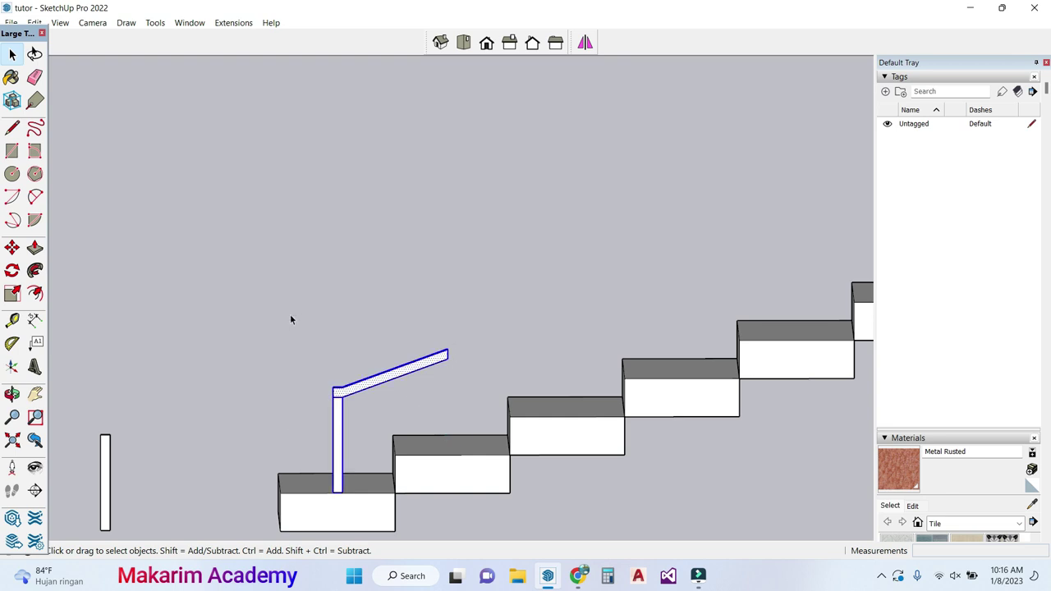
right_click(380, 379)
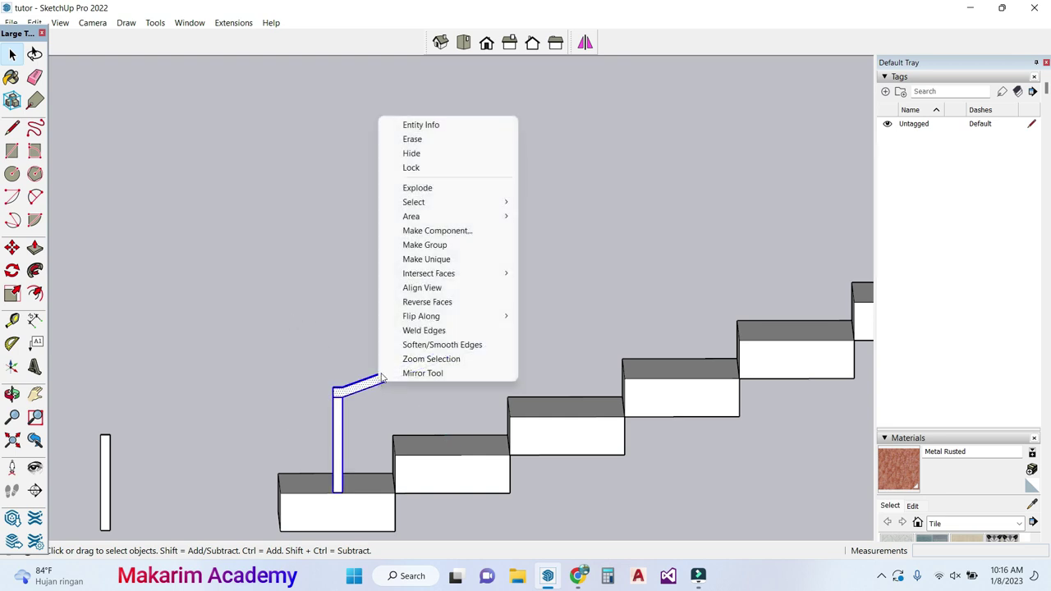
click(419, 245)
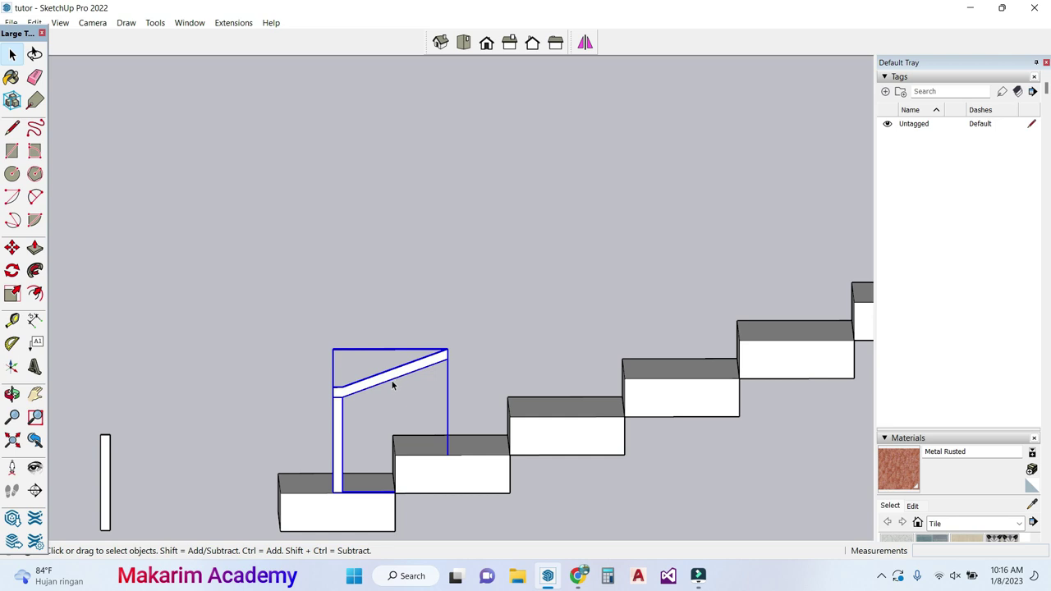
click(320, 324)
click(377, 377)
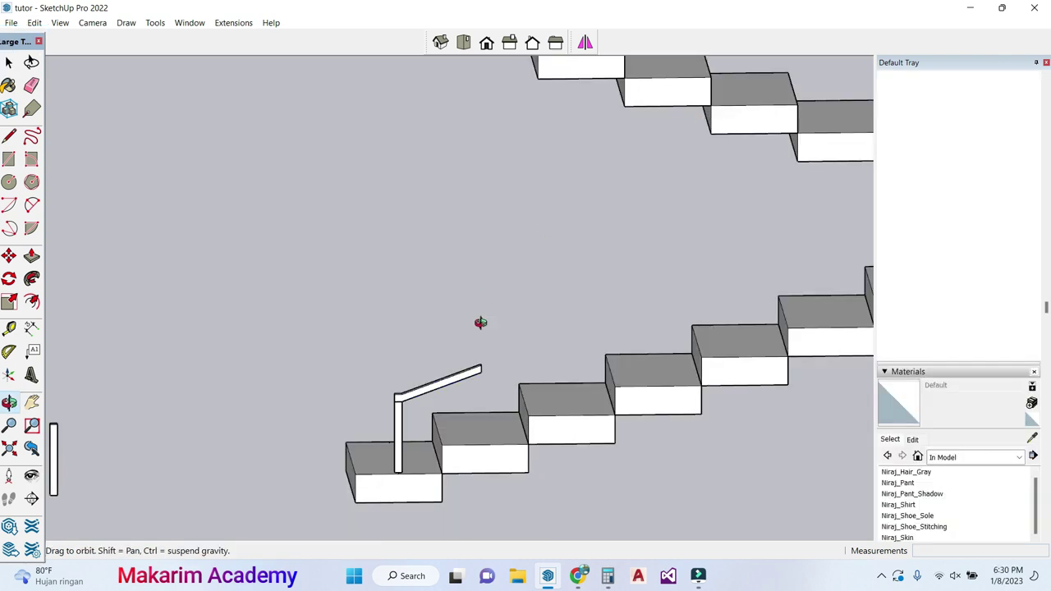
Step: Copy the railing group 1.10 m straight up, stacking its post's outer bottom corner on the handrail's outer top corner
scroll(432, 405, up, 3)
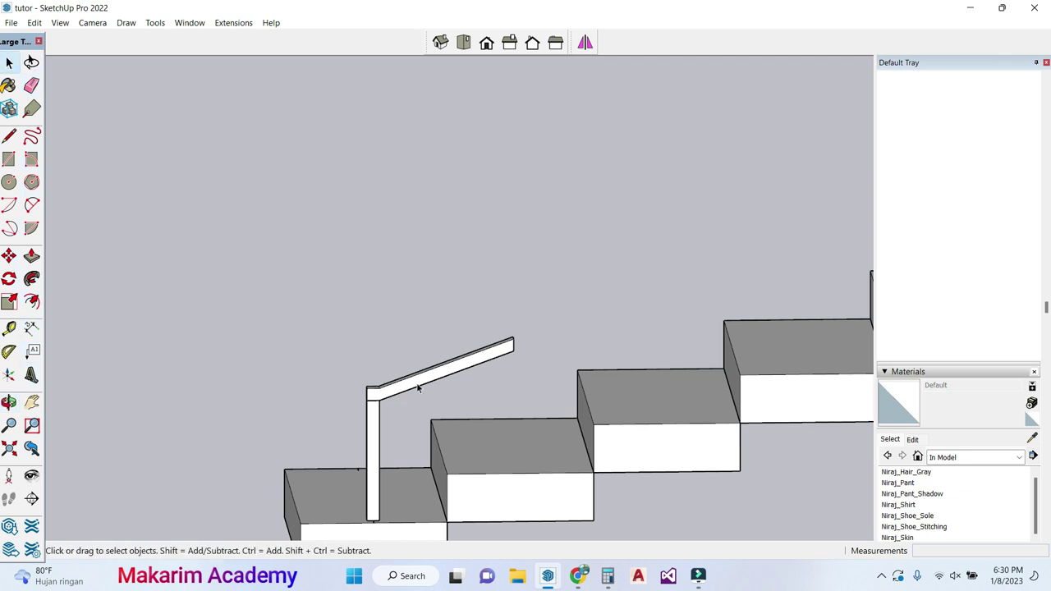
click(418, 388)
click(9, 255)
scroll(421, 369, up, 1)
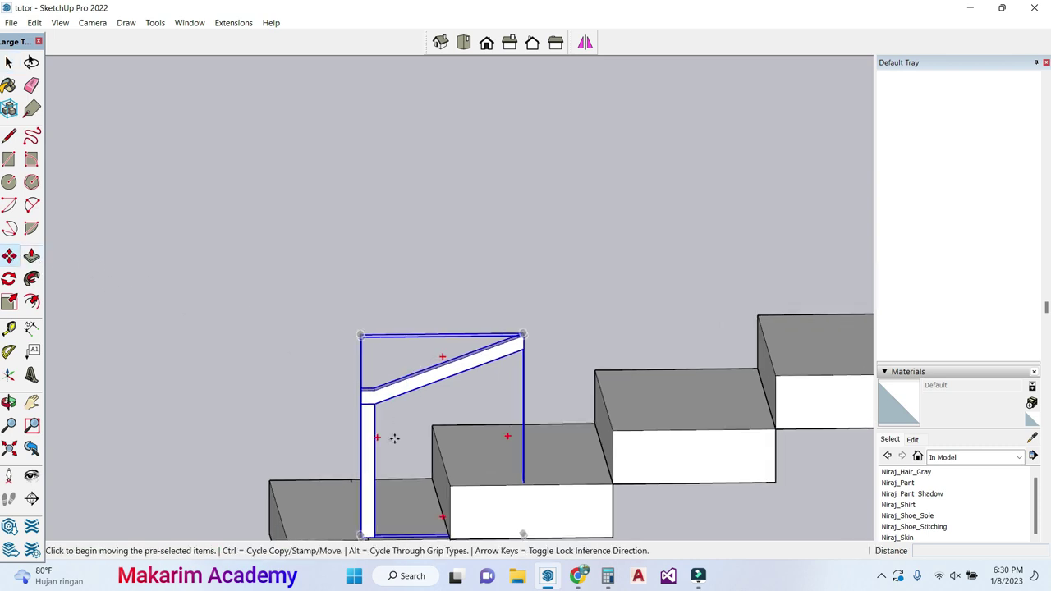
scroll(382, 515, down, 3)
scroll(375, 534, up, 3)
scroll(372, 534, up, 1)
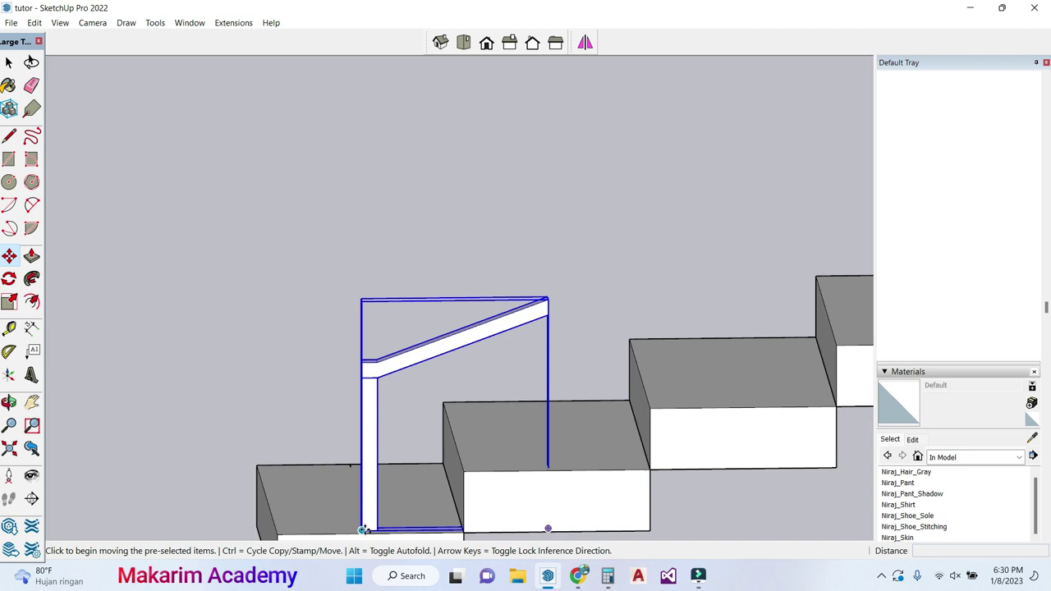
click(364, 531)
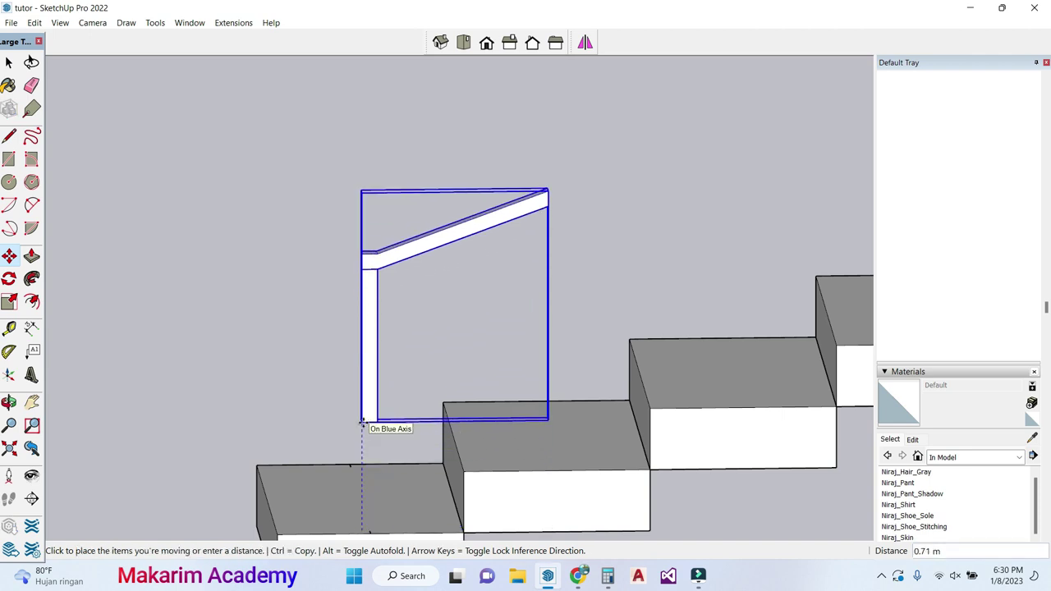
key(ctrl)
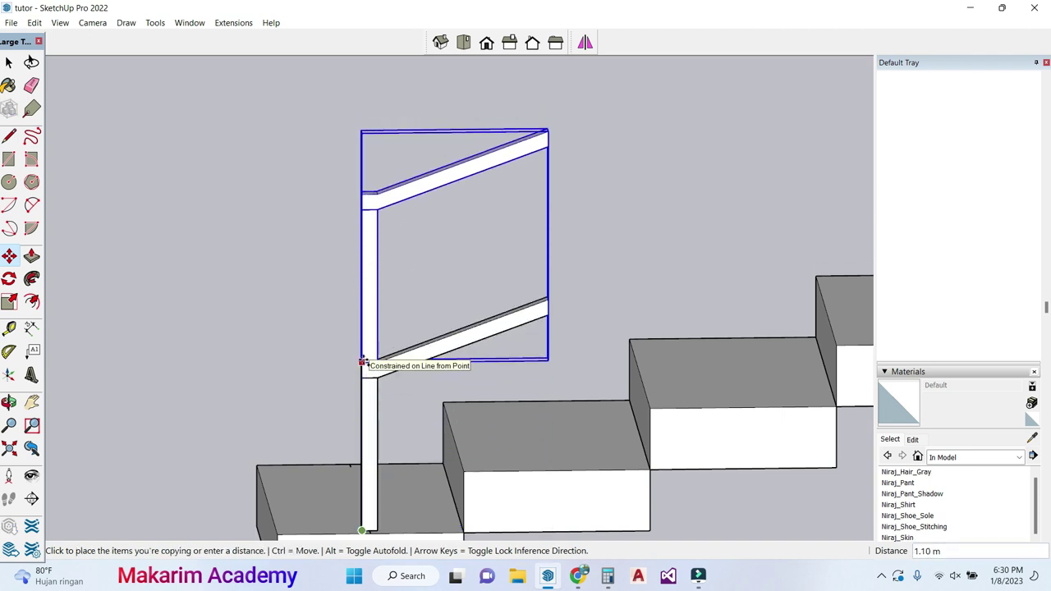
click(362, 361)
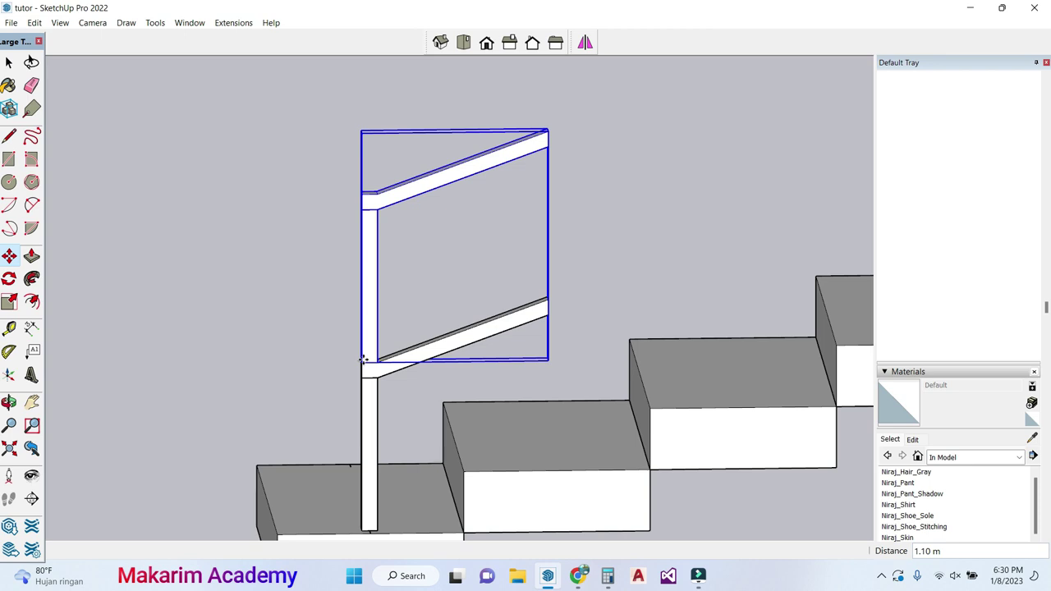
click(13, 65)
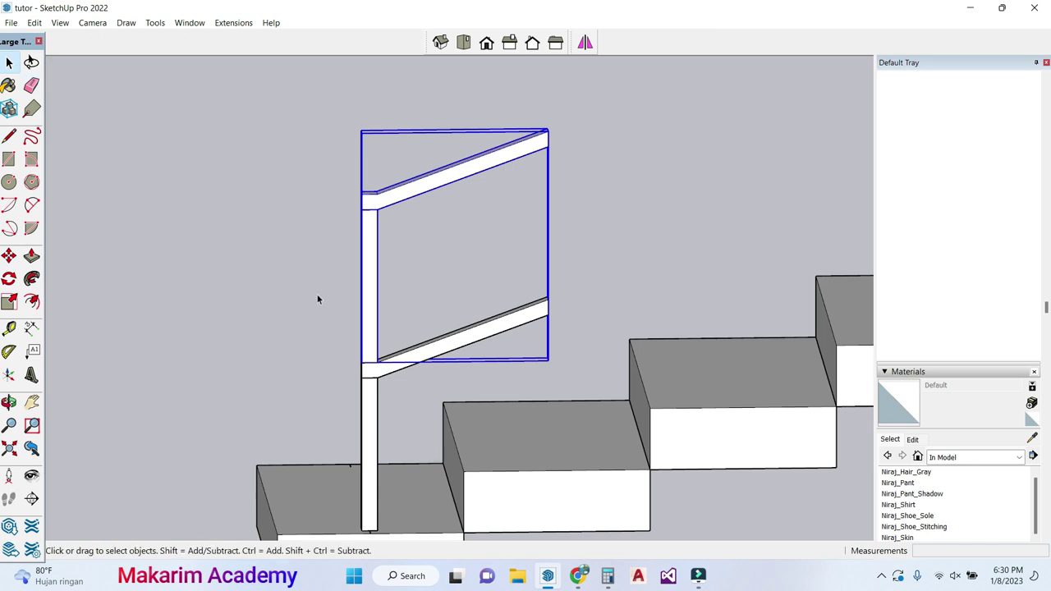
click(405, 381)
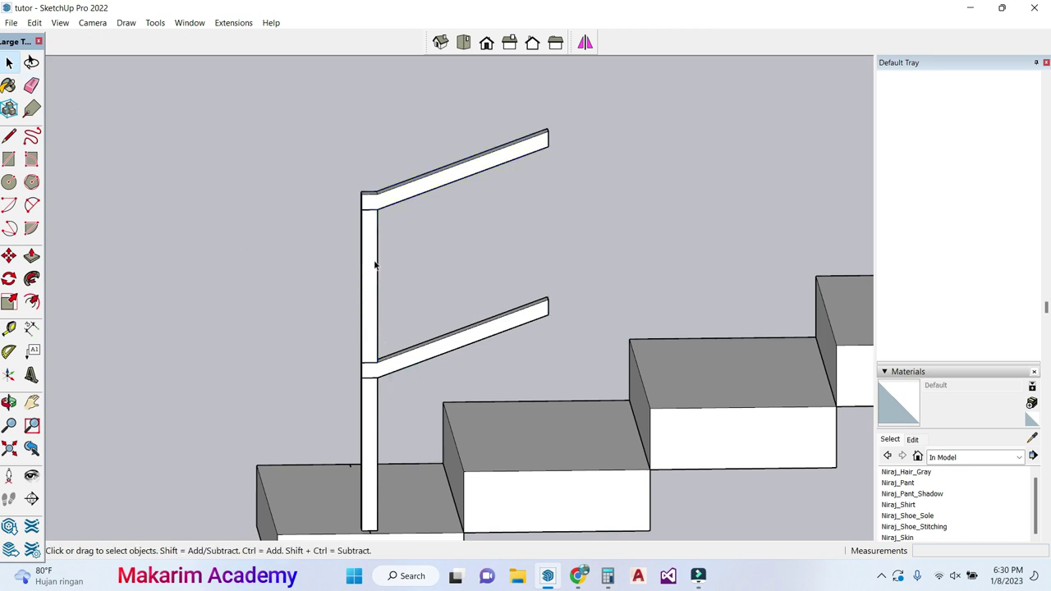
Step: Select both stacked groups and copy them in multiple-copy mode from the lower rail's outer bottom corner to its sloped end's bottom corner
click(370, 233)
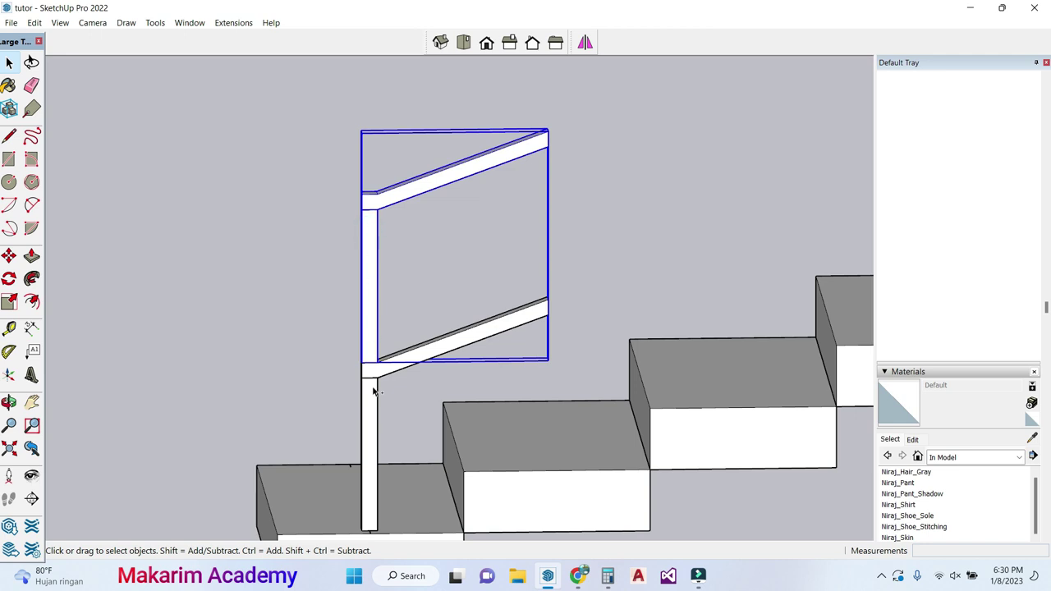
ctrl+click(374, 392)
scroll(468, 397, up, 2)
click(8, 256)
click(9, 63)
scroll(280, 202, down, 1)
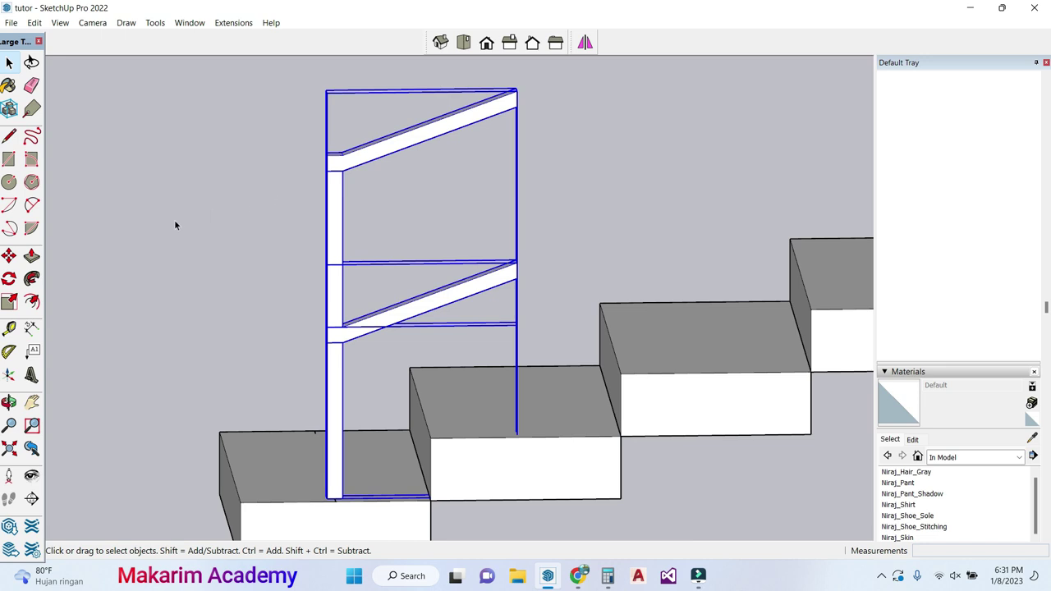
click(8, 256)
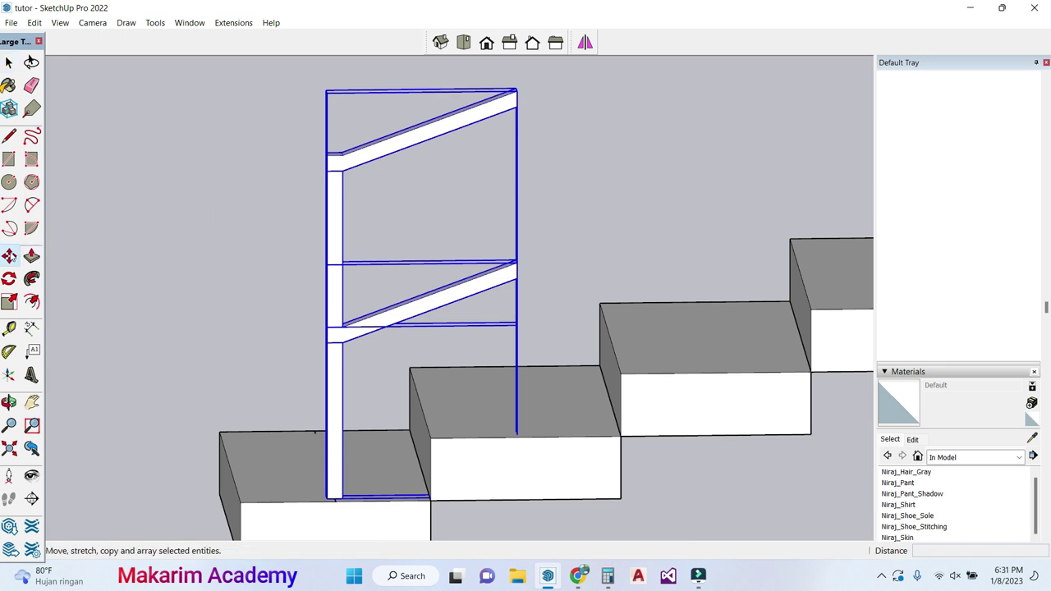
key(ctrl)
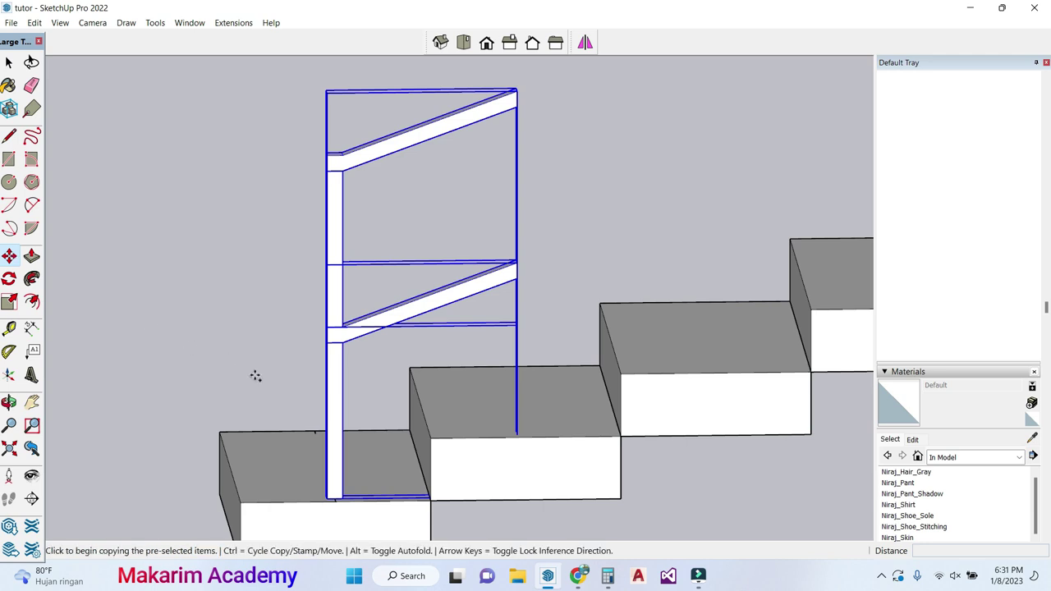
key(ctrl)
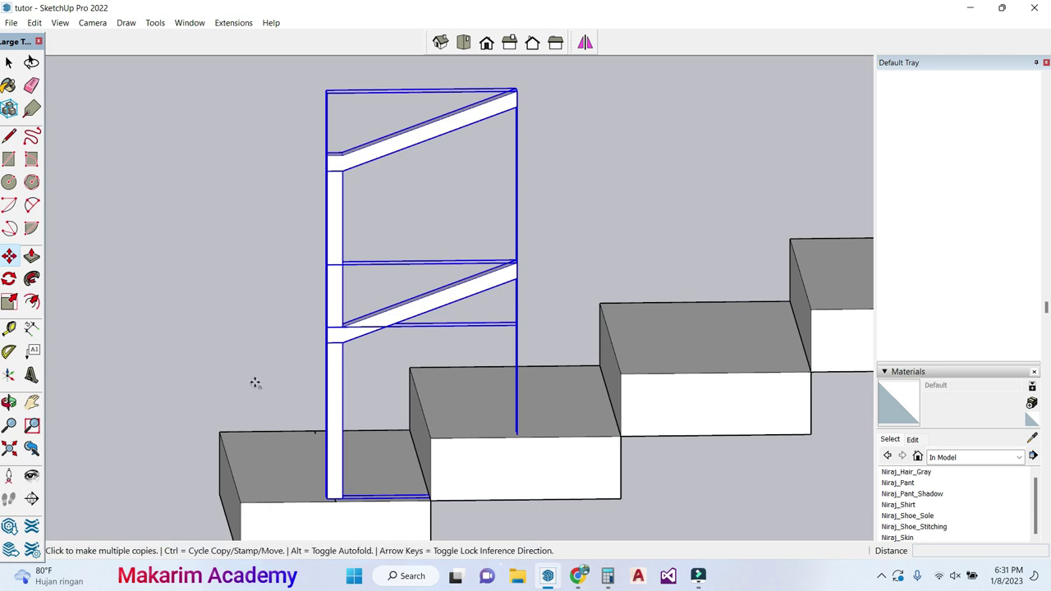
scroll(359, 345, up, 1)
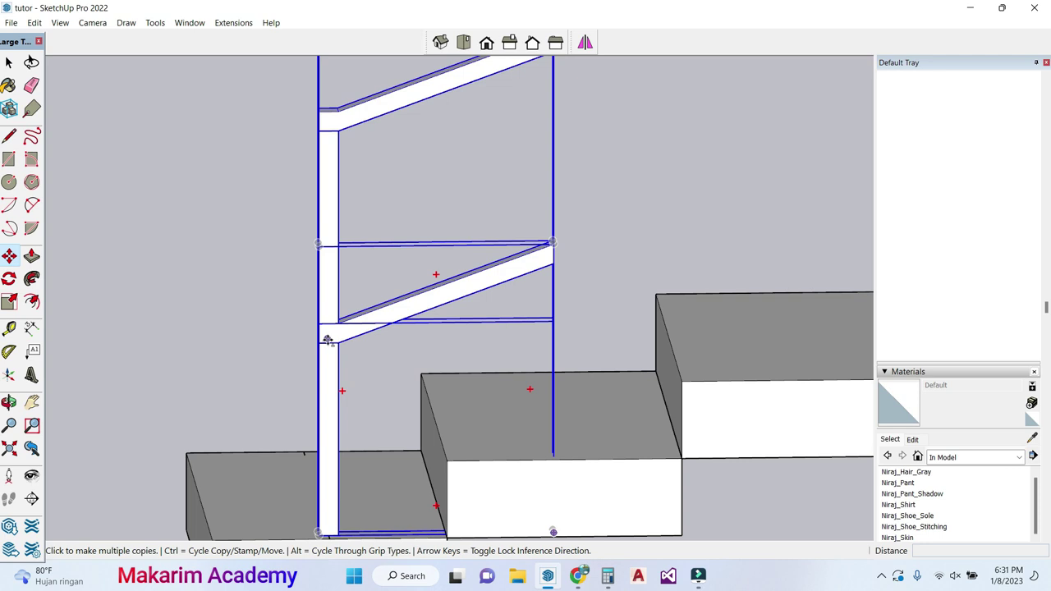
scroll(318, 340, up, 2)
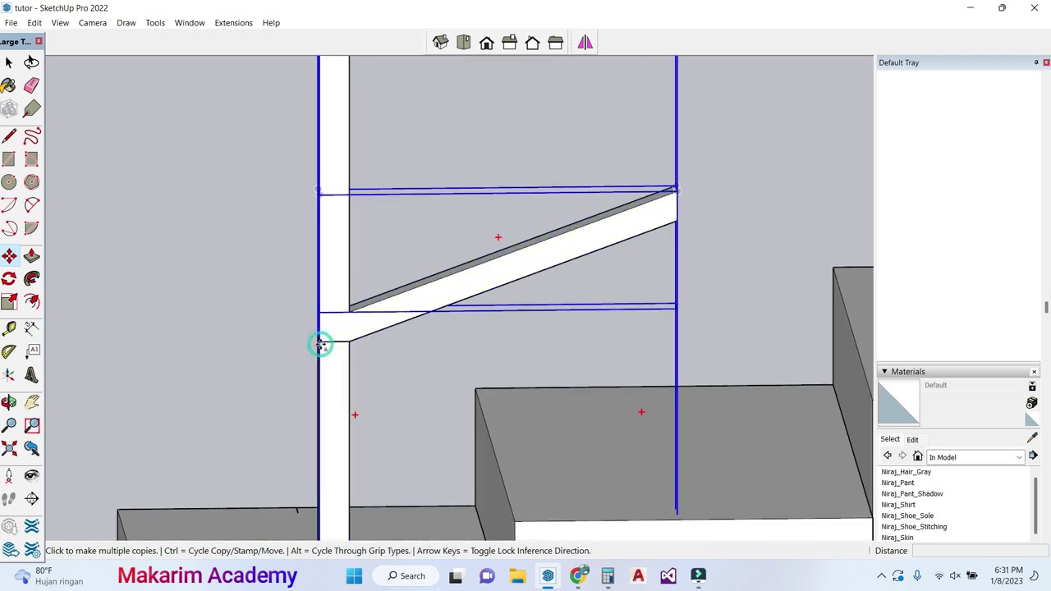
click(321, 343)
scroll(575, 299, down, 2)
scroll(645, 283, up, 3)
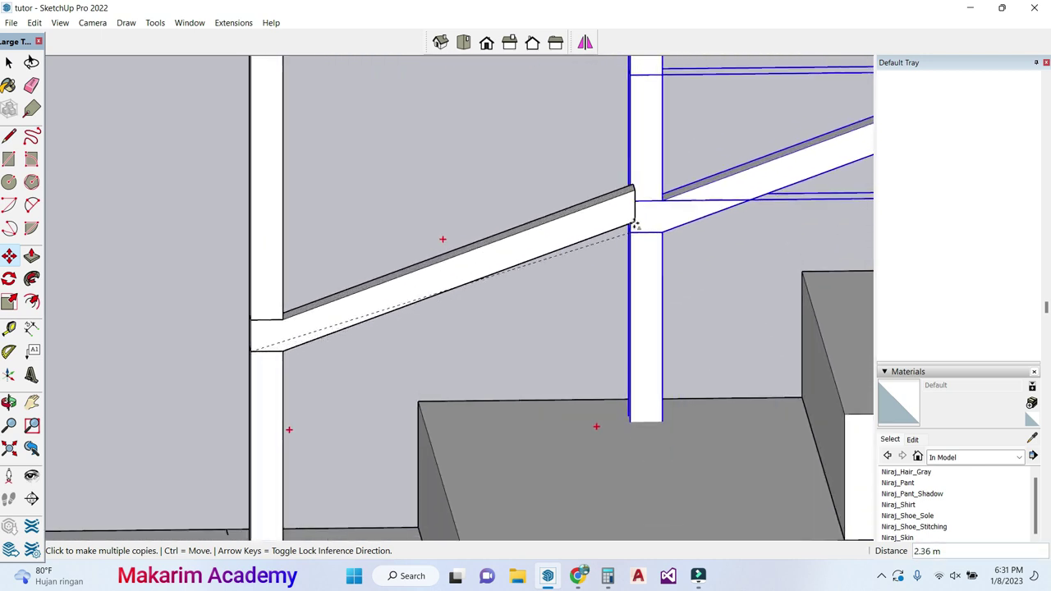
scroll(634, 222, up, 2)
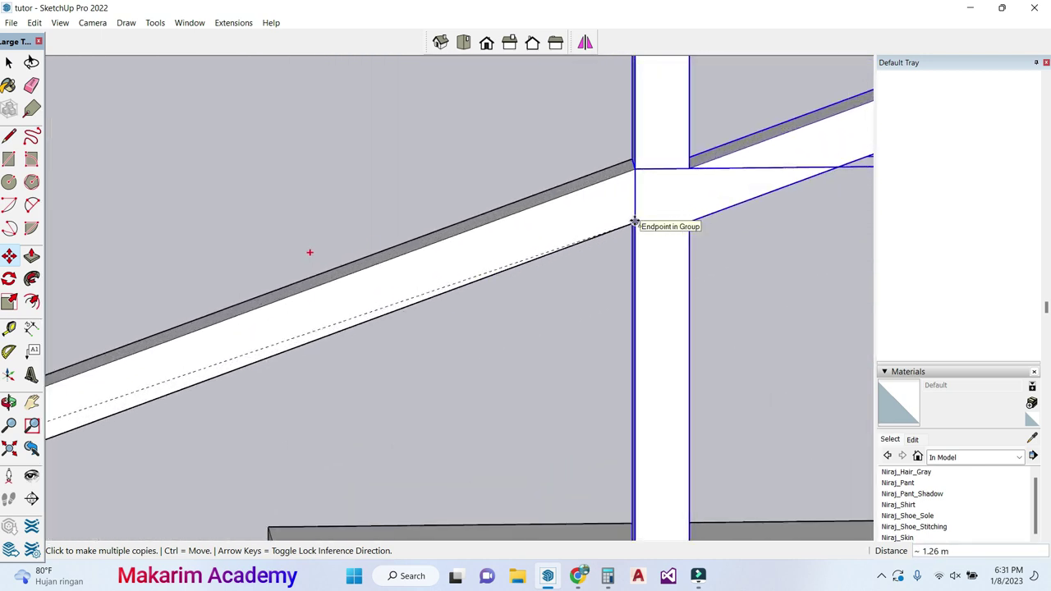
click(632, 219)
Step: Place further copies of the railing module on the third to sixth steps, each starting at the previous lower rail's end
scroll(632, 219, down, 5)
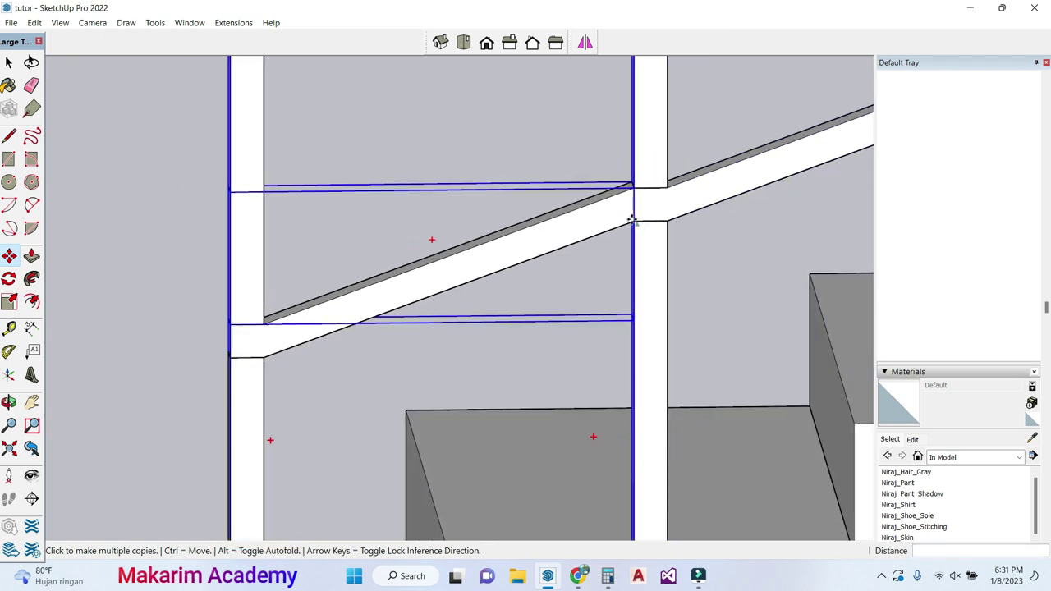
scroll(764, 190, down, 3)
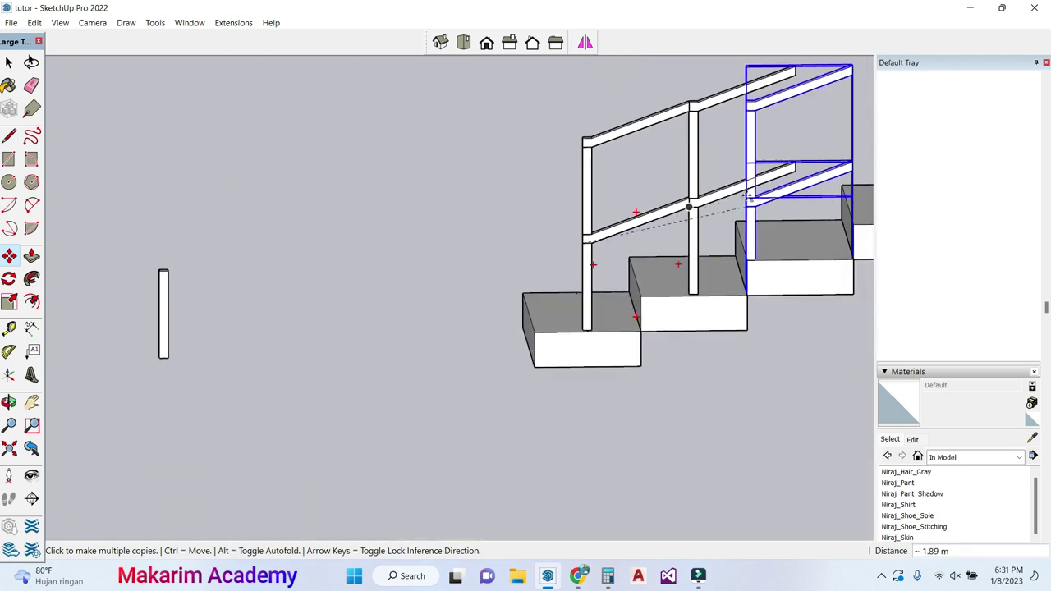
click(795, 172)
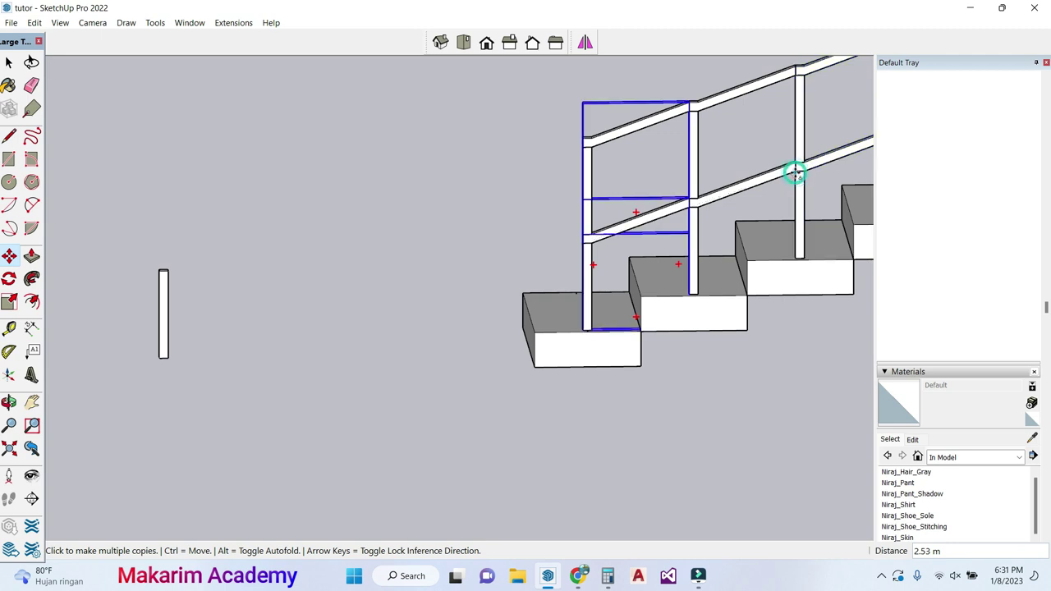
click(31, 401)
drag(487, 293, 87, 467)
click(4, 265)
scroll(499, 304, up, 4)
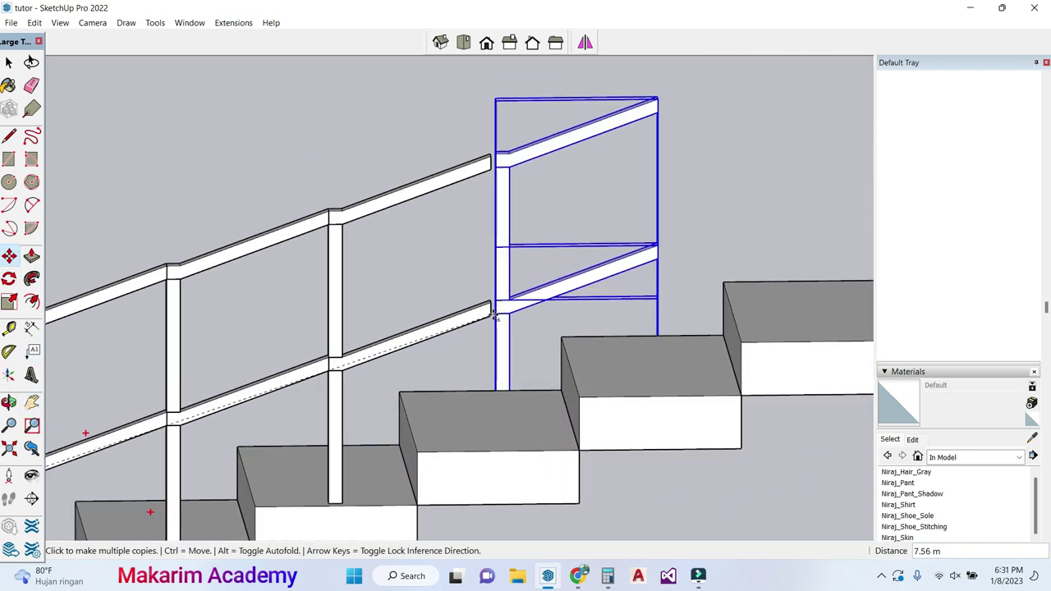
scroll(496, 322, down, 1)
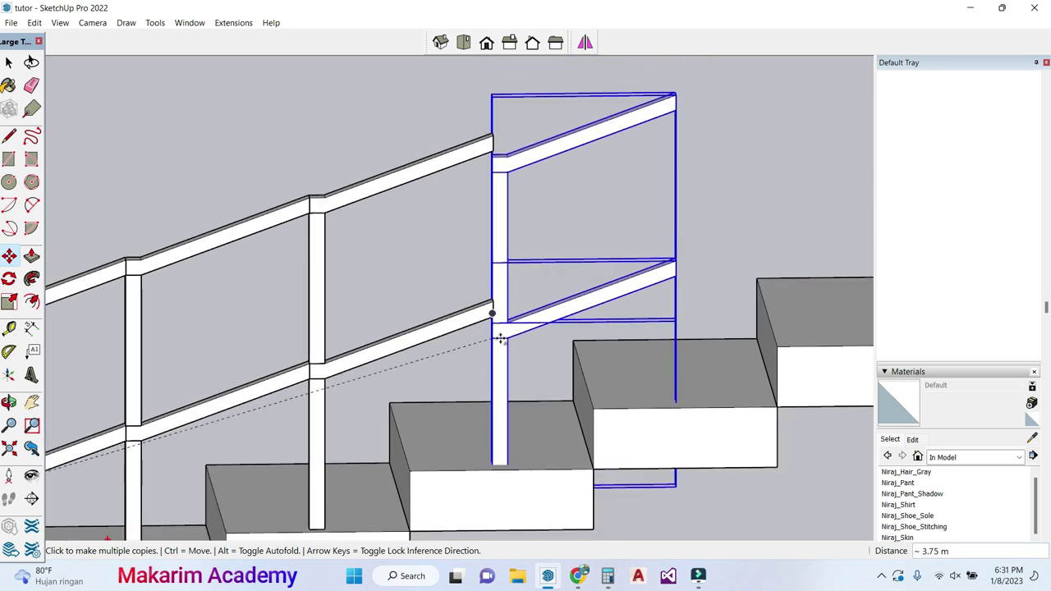
scroll(497, 325, up, 4)
scroll(509, 312, down, 3)
scroll(740, 237, down, 5)
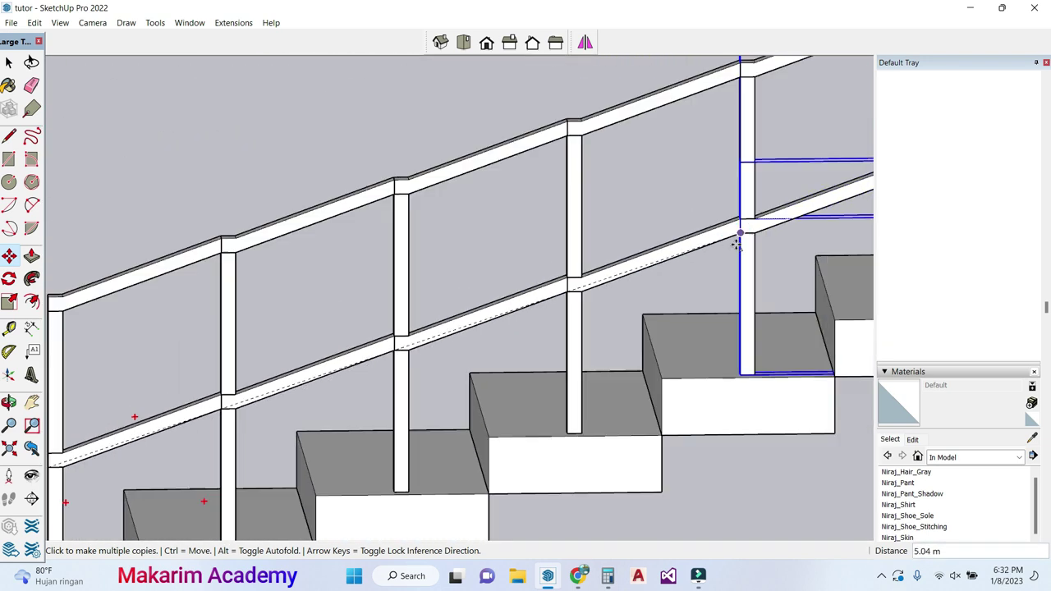
scroll(792, 235, up, 4)
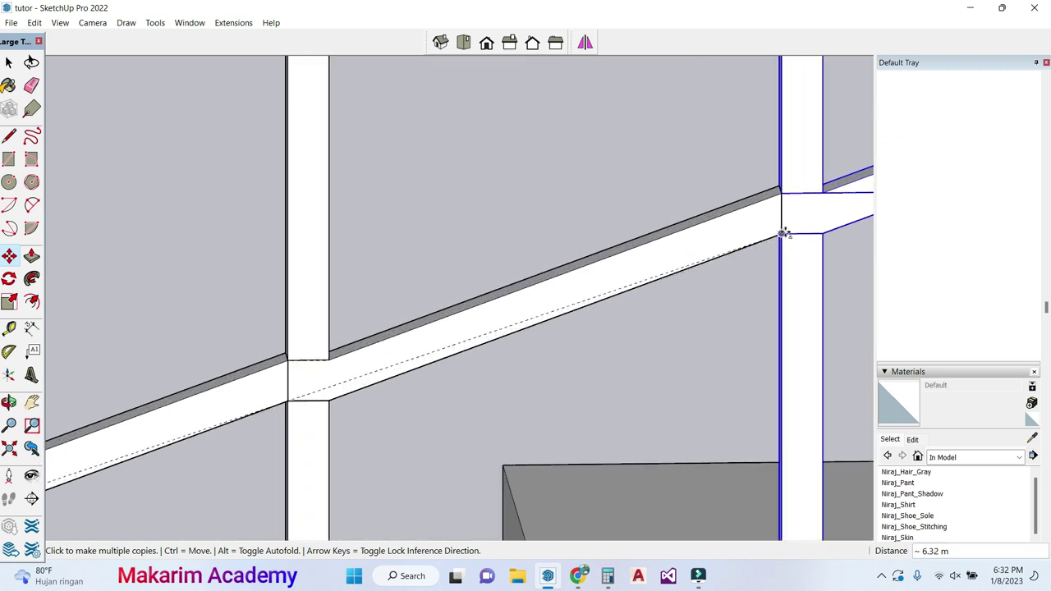
click(778, 233)
Step: Place a copy of the railing module on the seventh step, at the sixth module's lower rail end
click(9, 402)
scroll(502, 277, down, 4)
drag(502, 277, 599, 293)
click(32, 402)
drag(758, 206, 756, 255)
click(9, 256)
scroll(566, 310, up, 2)
scroll(523, 330, up, 2)
click(528, 315)
Step: Place a copy of the railing module on the eighth step at the seventh module's lower rail end, and end the copying
scroll(529, 314, down, 4)
scroll(698, 292, up, 2)
click(9, 403)
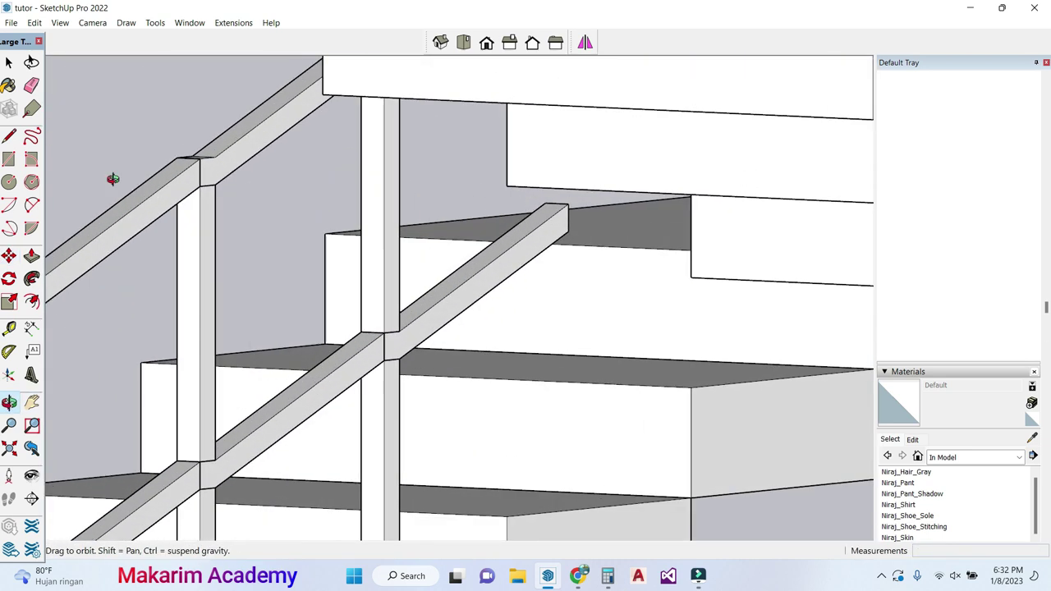
click(9, 256)
scroll(557, 242, up, 3)
scroll(556, 244, down, 5)
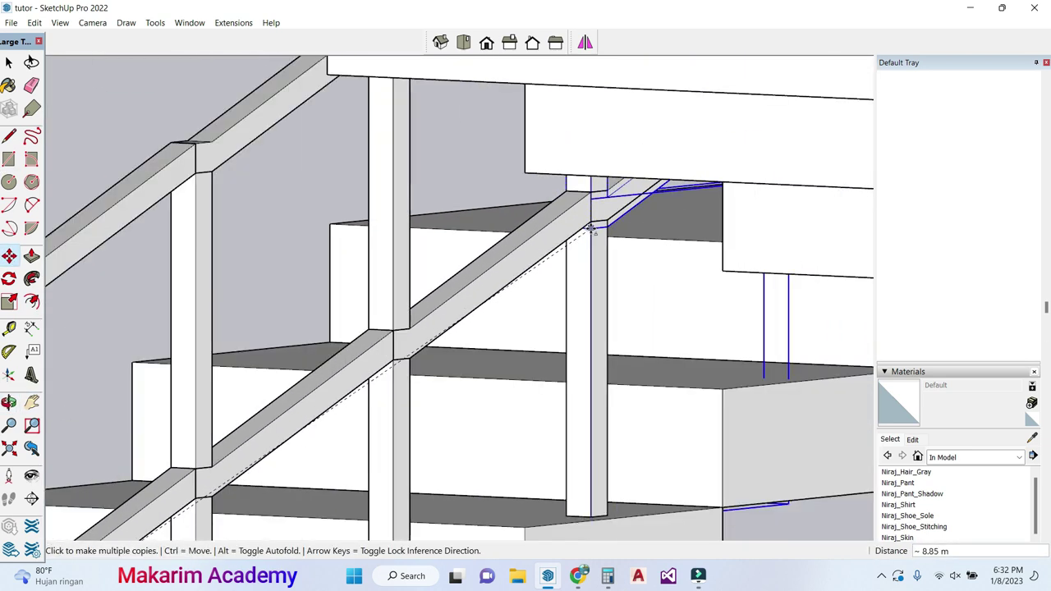
click(9, 279)
Step: Clear the selection and examine the railing along the whole lower flight from the opposite side
click(9, 403)
drag(170, 307, 334, 169)
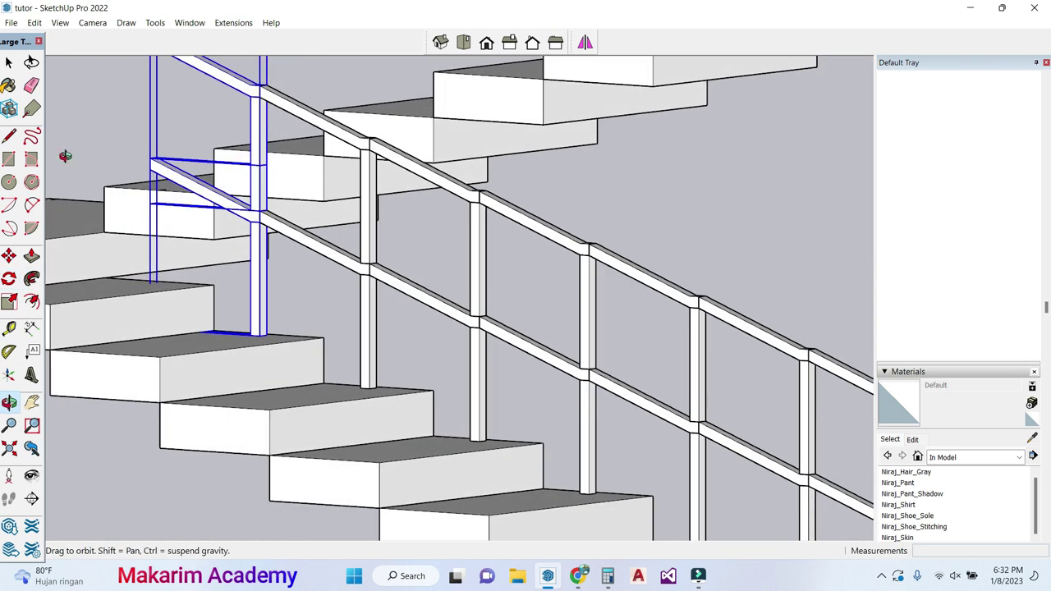
click(9, 63)
click(625, 166)
scroll(599, 176, down, 2)
scroll(599, 172, down, 3)
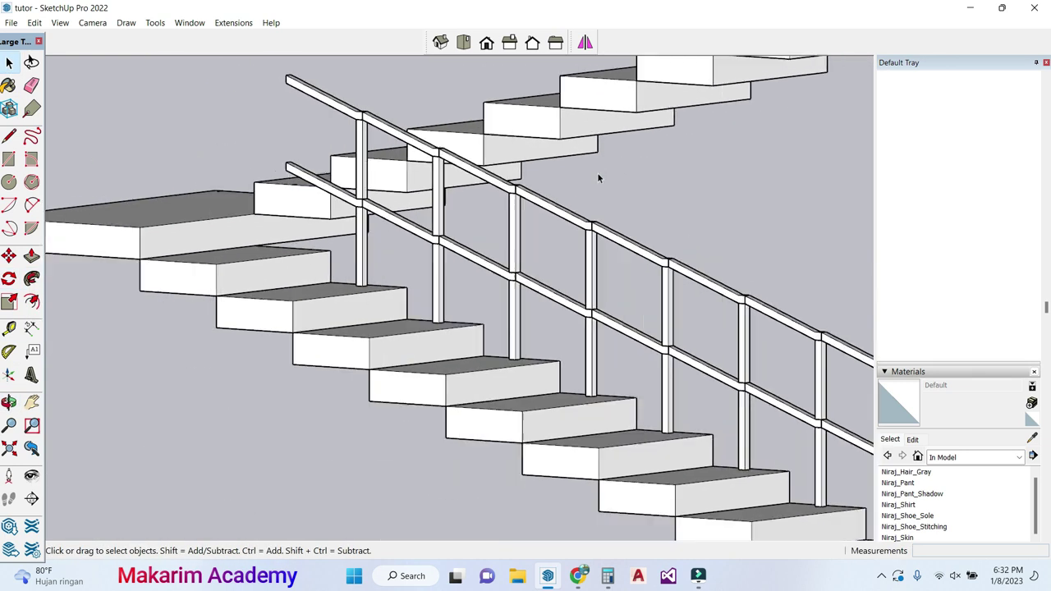
middle_drag(597, 172, 541, 327)
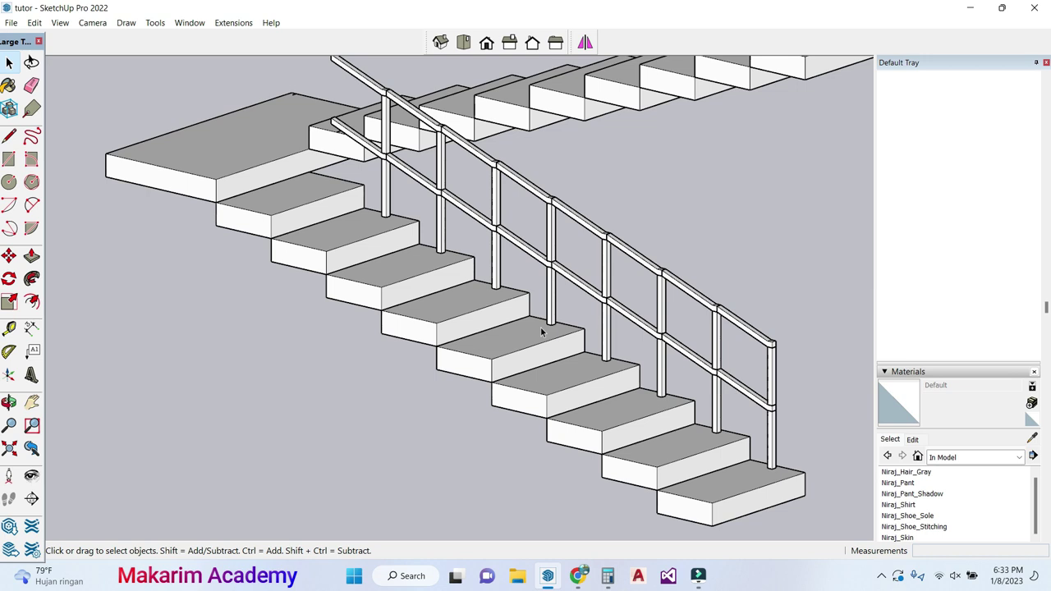
Step: Draw a 0.1 m guide line inward across the lowest step's tread, starting at the midpoint of the edge opposite the railing
click(9, 135)
scroll(615, 481, up, 3)
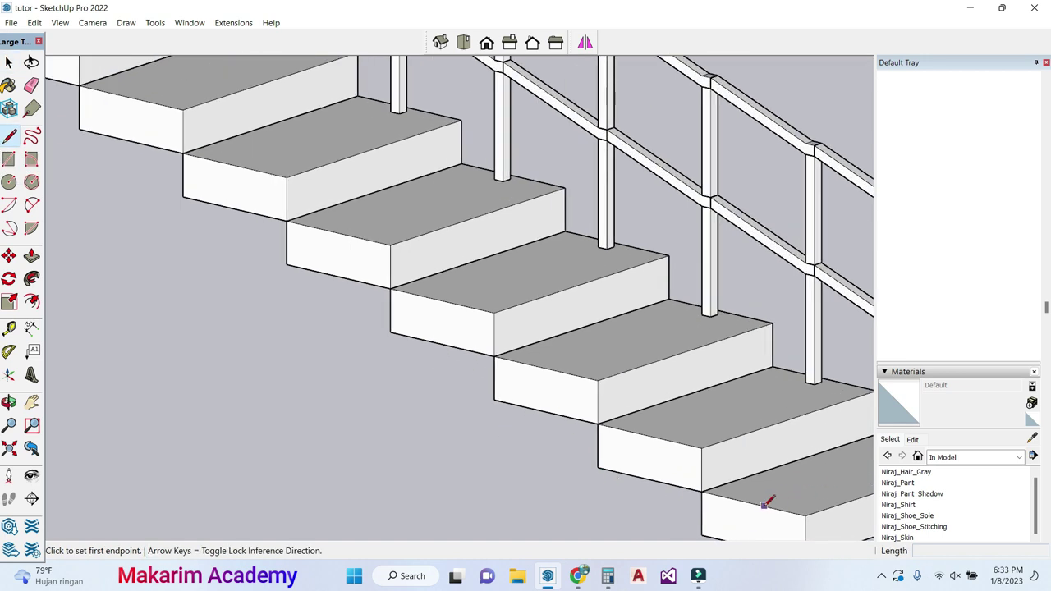
click(754, 504)
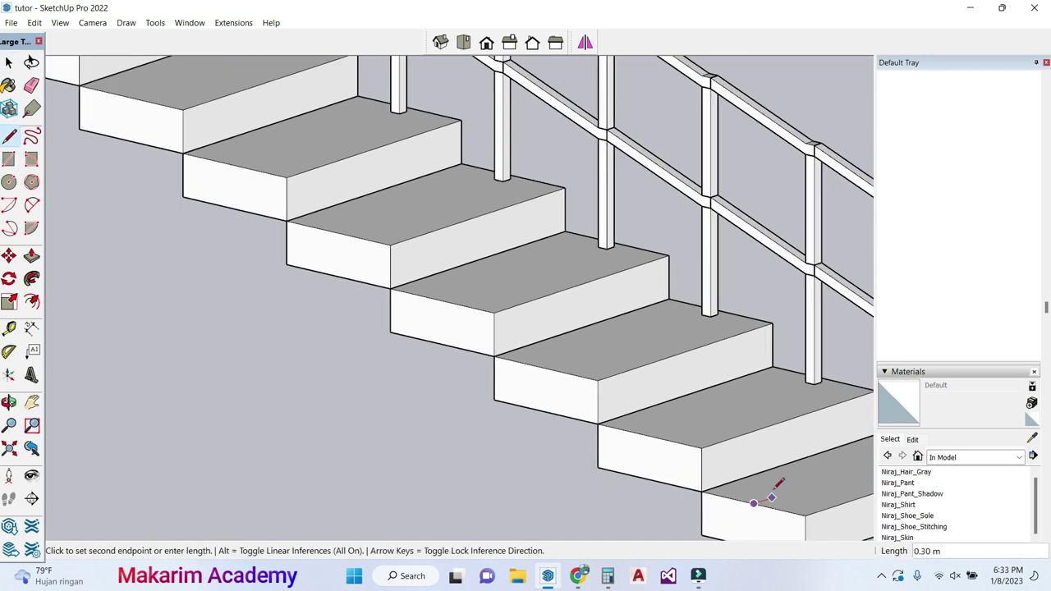
scroll(773, 496, up, 1)
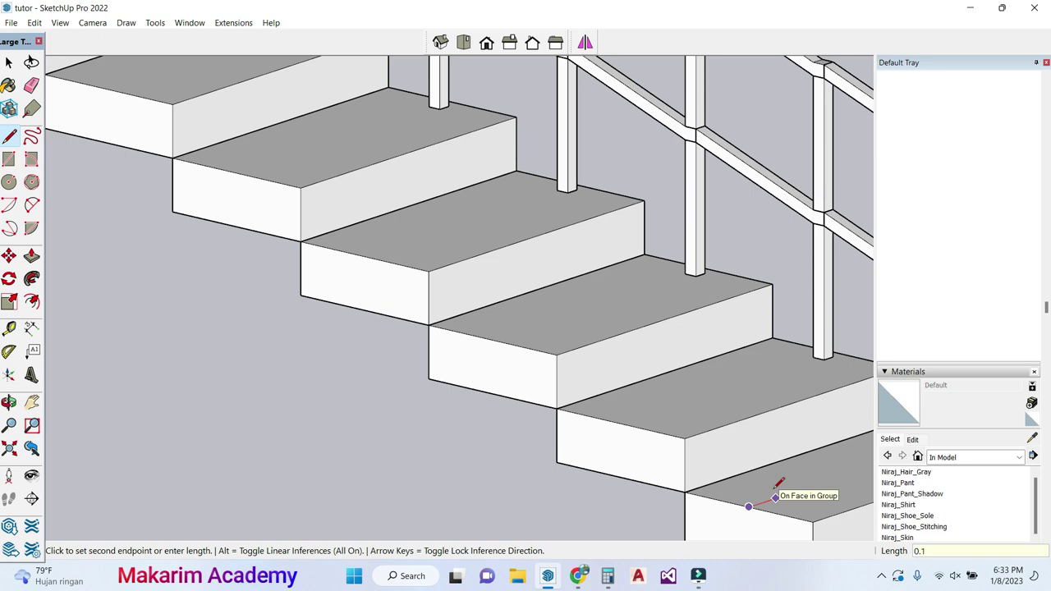
key(Return)
scroll(773, 493, down, 5)
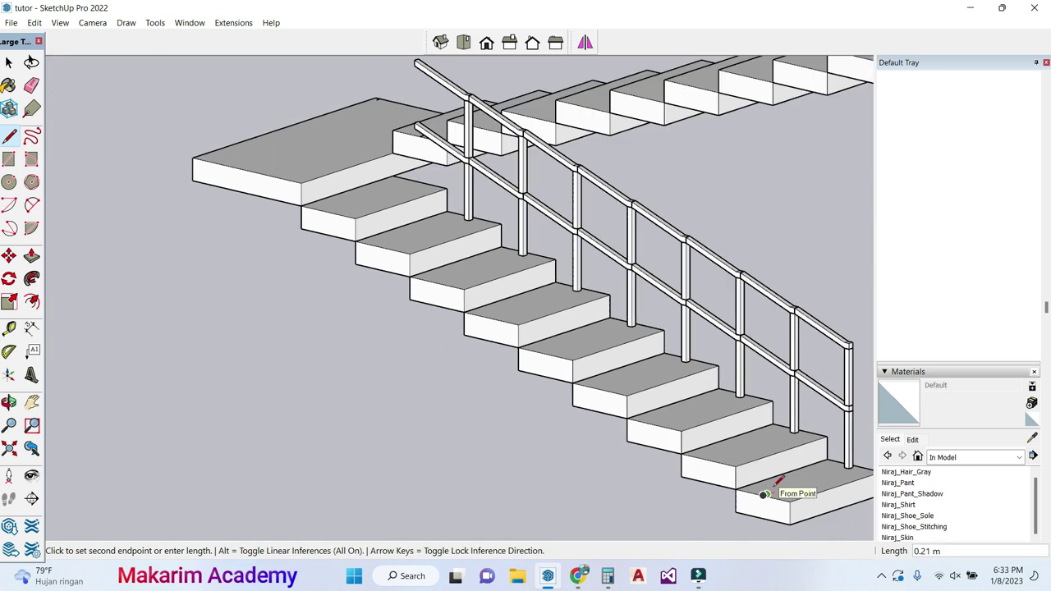
Step: Select all eight railing modules along the lower flight, from the lowest step up to the one nearest the landing
click(32, 402)
drag(435, 298, 272, 329)
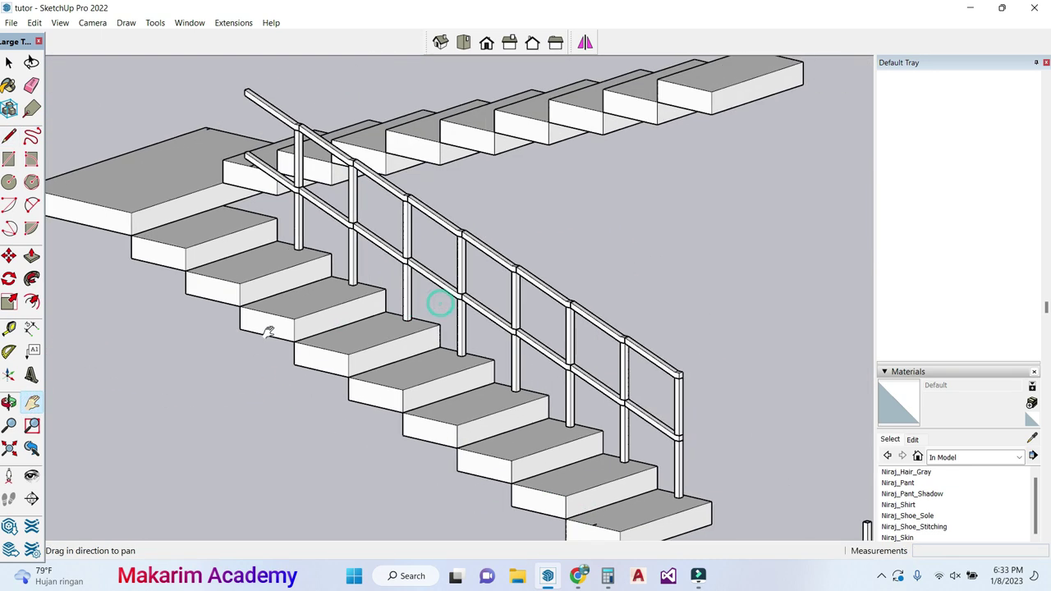
click(8, 63)
drag(713, 430, 623, 310)
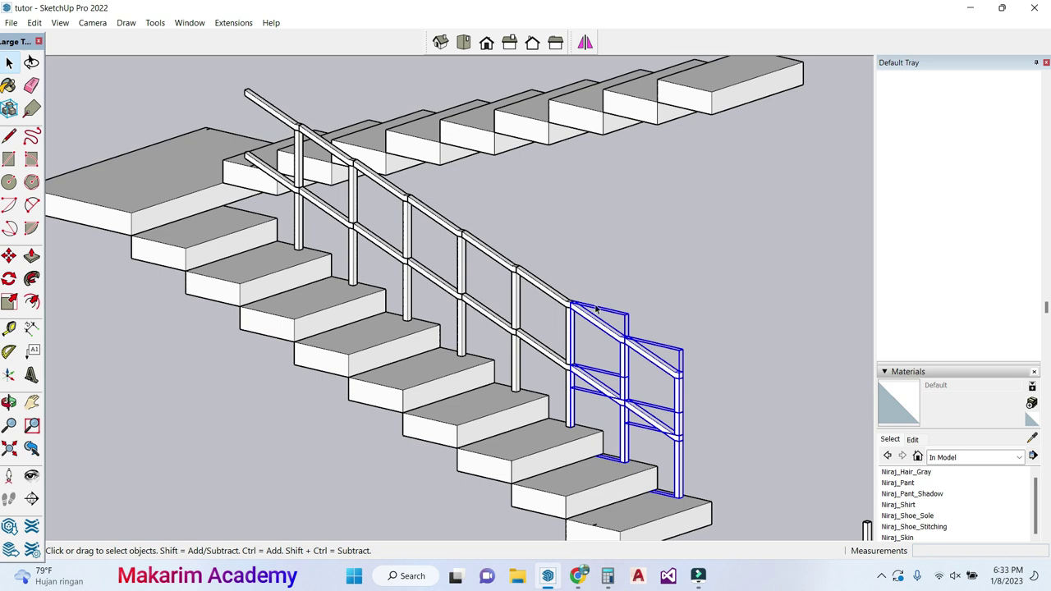
ctrl+click(535, 339)
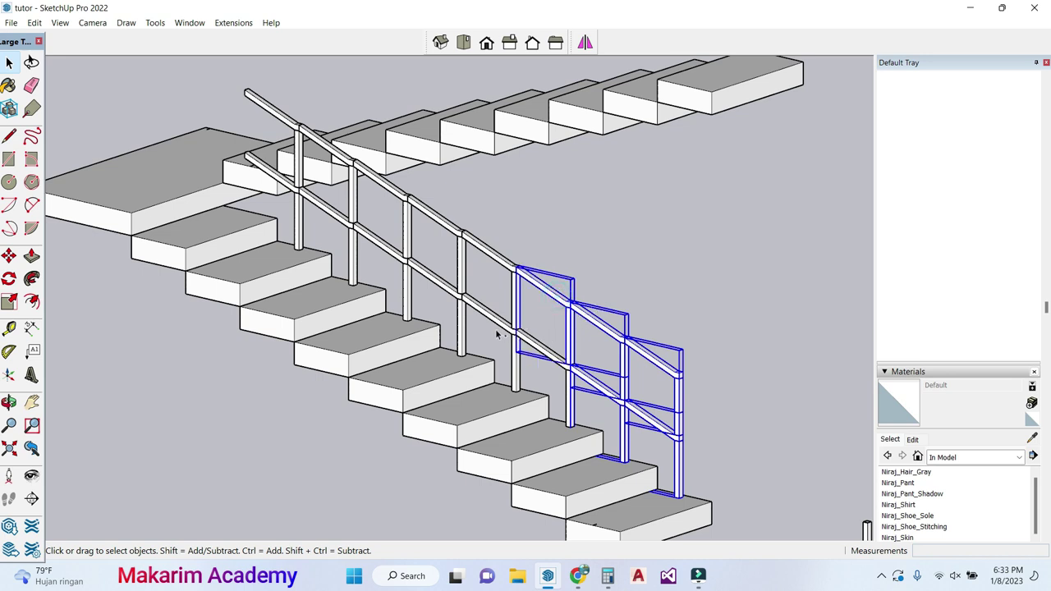
ctrl+click(513, 364)
ctrl+click(496, 260)
ctrl+click(430, 274)
ctrl+click(437, 221)
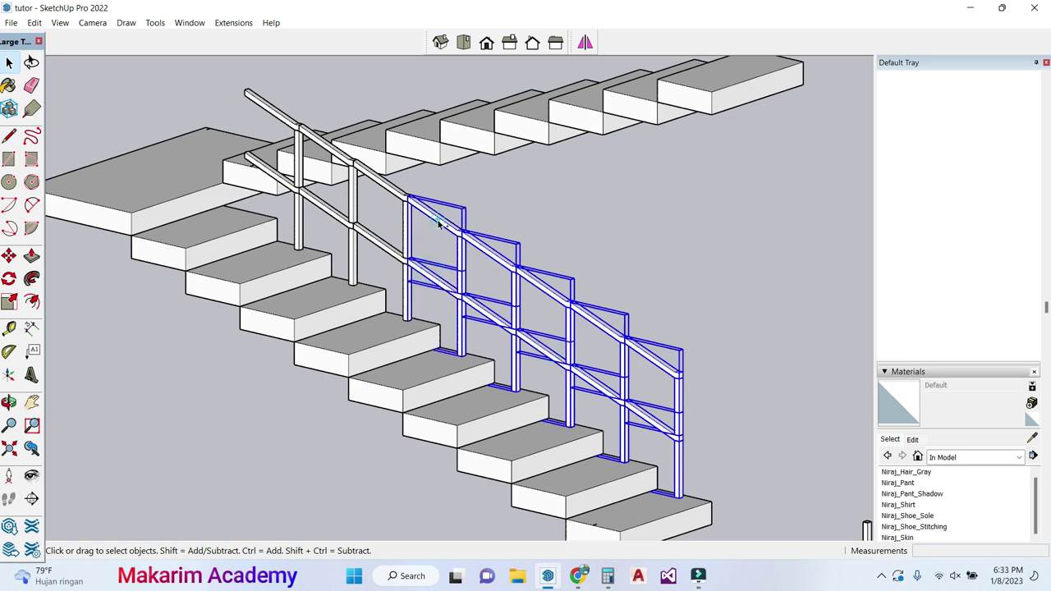
scroll(386, 158, up, 1)
ctrl+click(379, 183)
ctrl+click(348, 272)
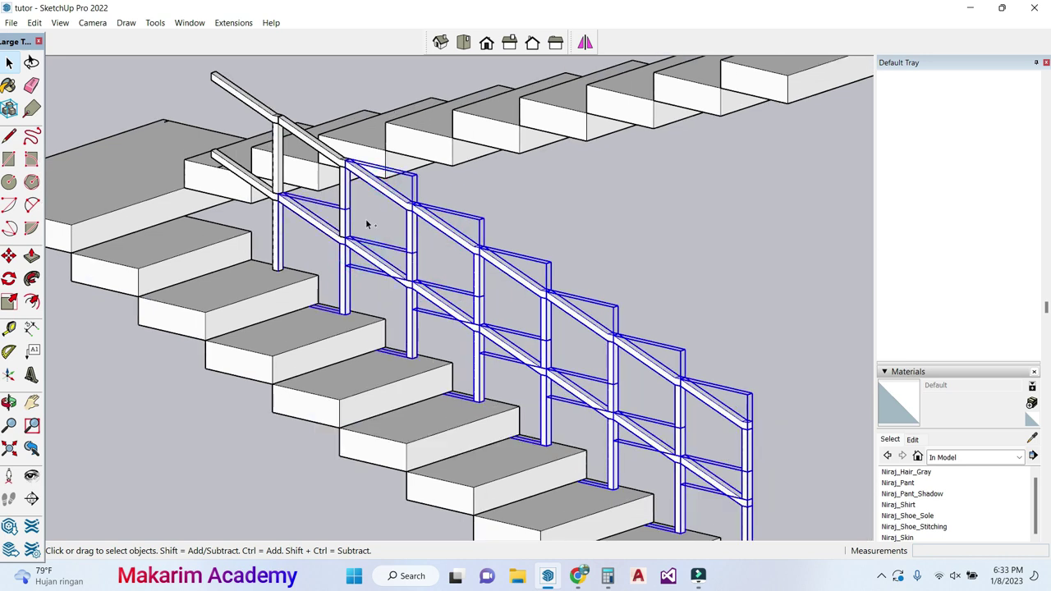
ctrl+click(301, 138)
ctrl+click(265, 117)
ctrl+click(239, 169)
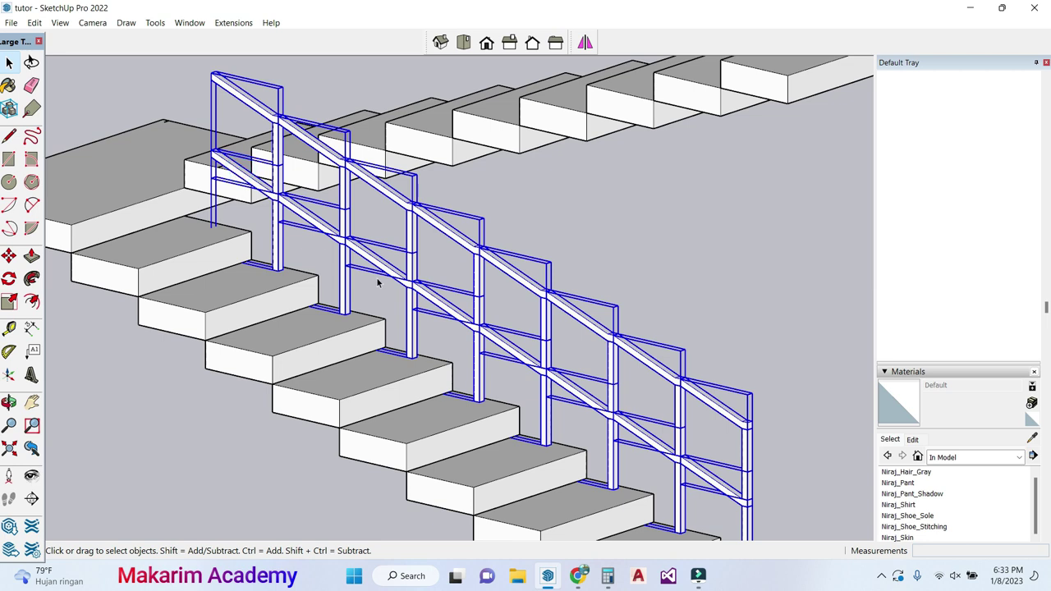
Step: Copy the selected railing about 2.1 m across the flight, from the lowest post's base midpoint to the guide line's inner end
scroll(378, 283, down, 3)
scroll(663, 532, up, 3)
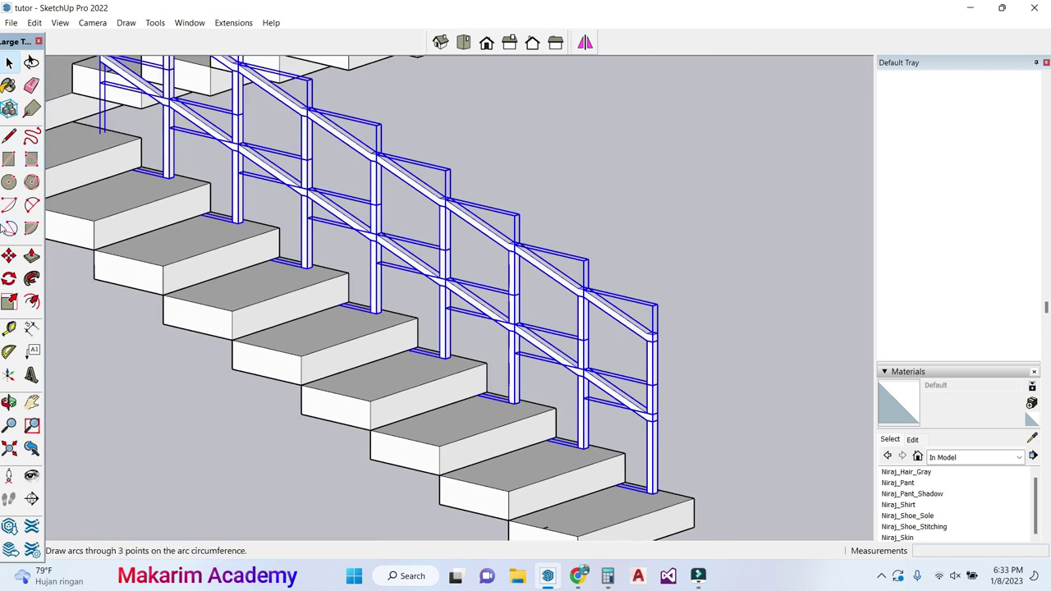
click(8, 255)
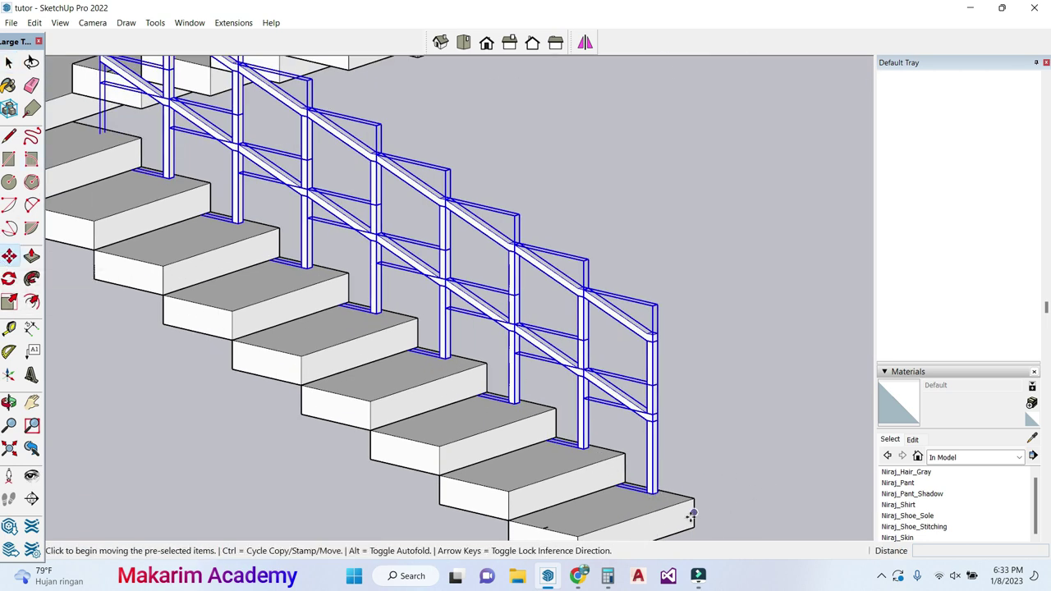
scroll(657, 518, up, 5)
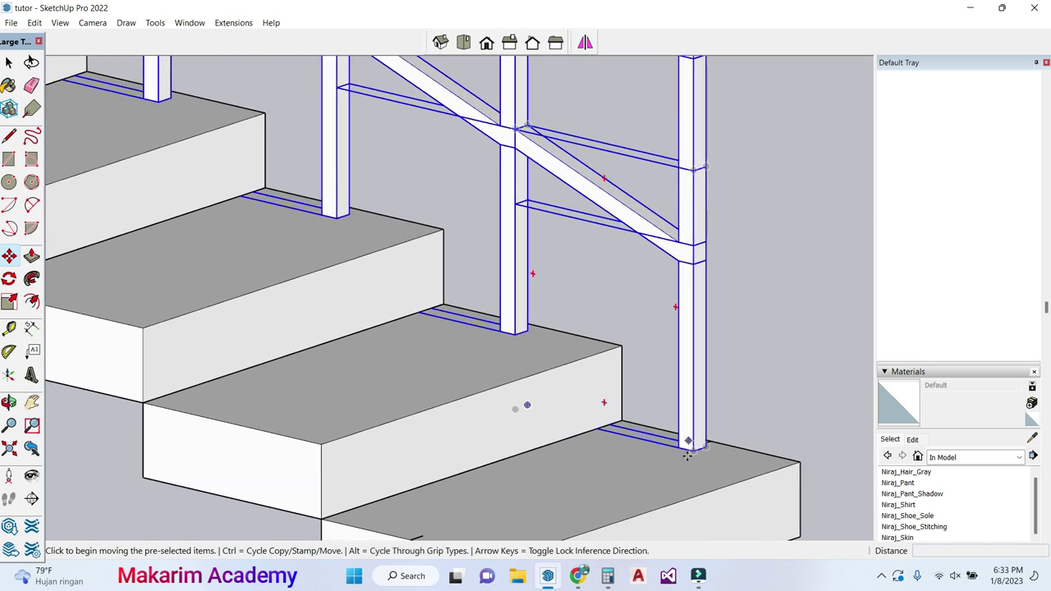
scroll(687, 456, up, 2)
scroll(685, 447, up, 2)
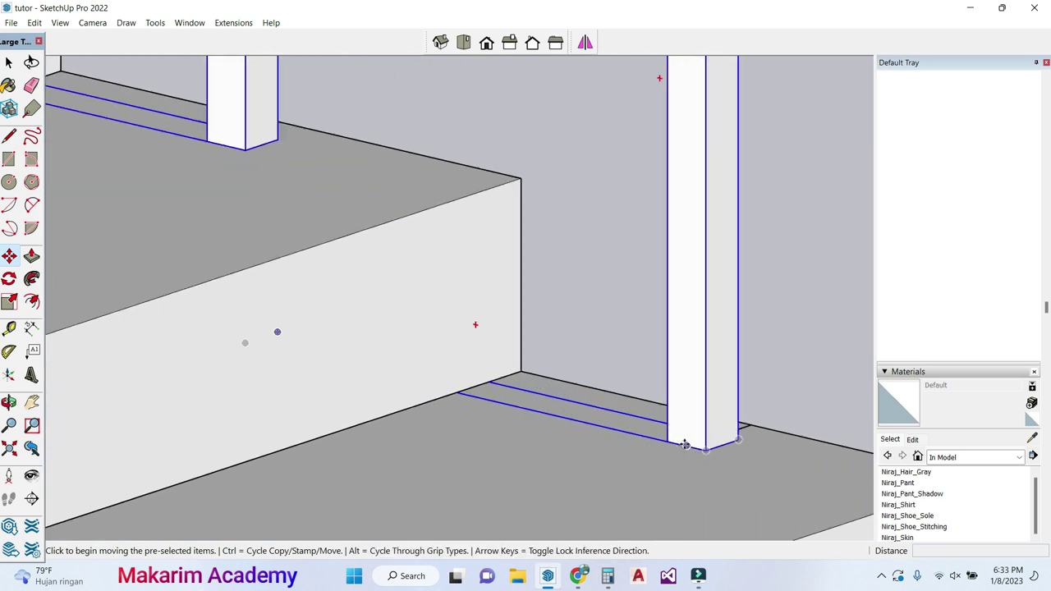
scroll(685, 444, up, 1)
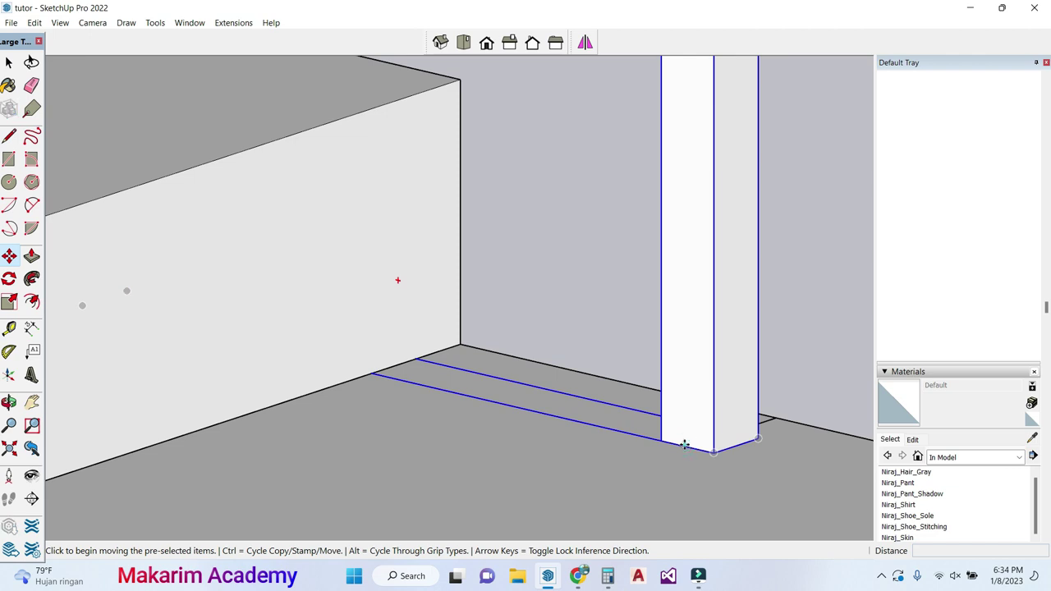
click(686, 445)
scroll(686, 448, down, 5)
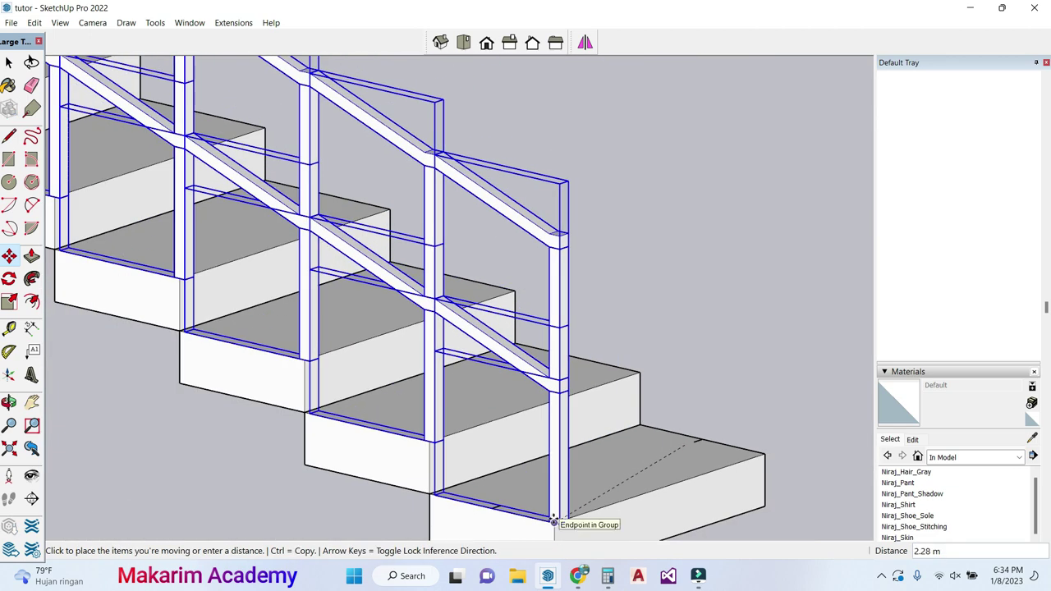
key(ctrl)
scroll(550, 518, up, 8)
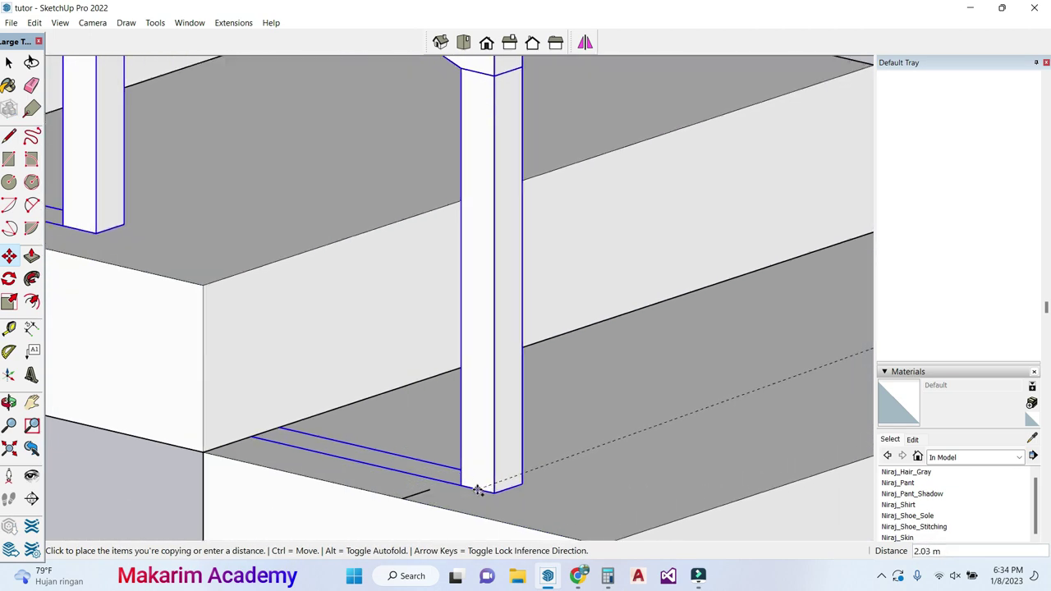
scroll(412, 487, up, 4)
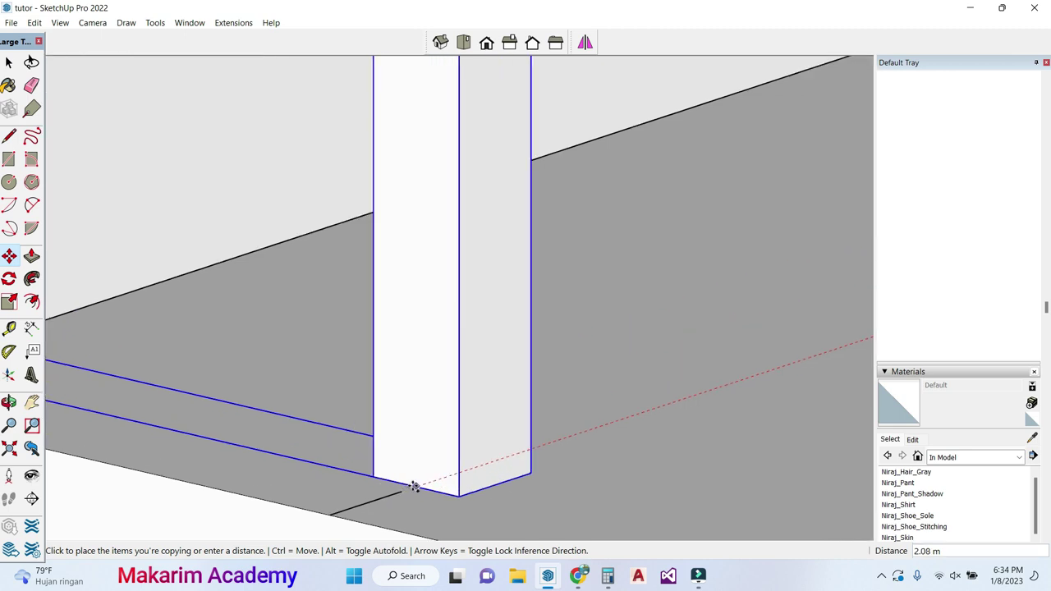
click(397, 494)
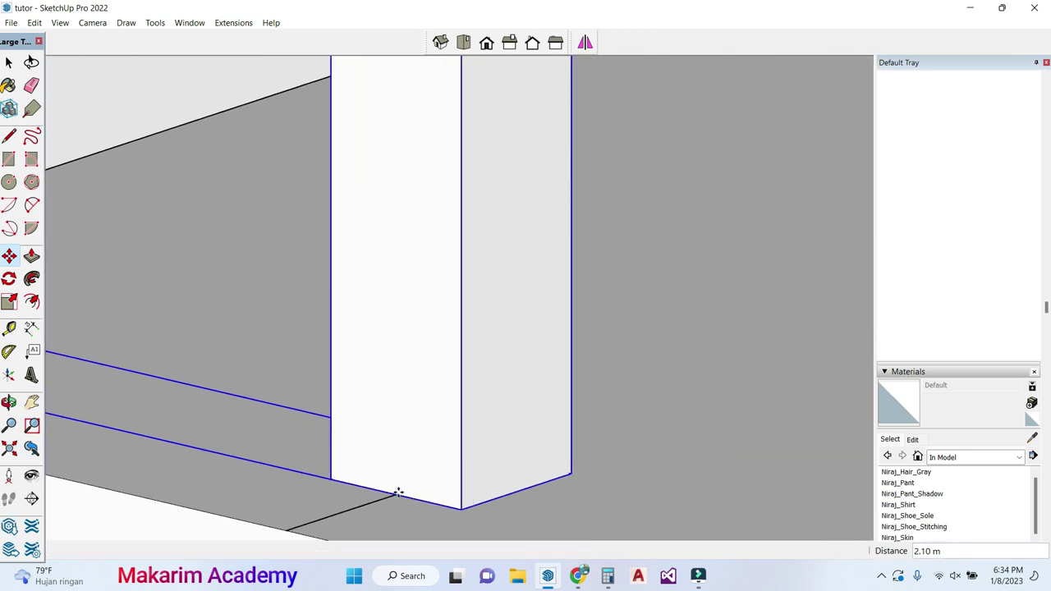
Step: Clear the selection and examine the upper ends of both railings near the landing from the side of the staircase
scroll(399, 493, down, 8)
scroll(402, 491, down, 5)
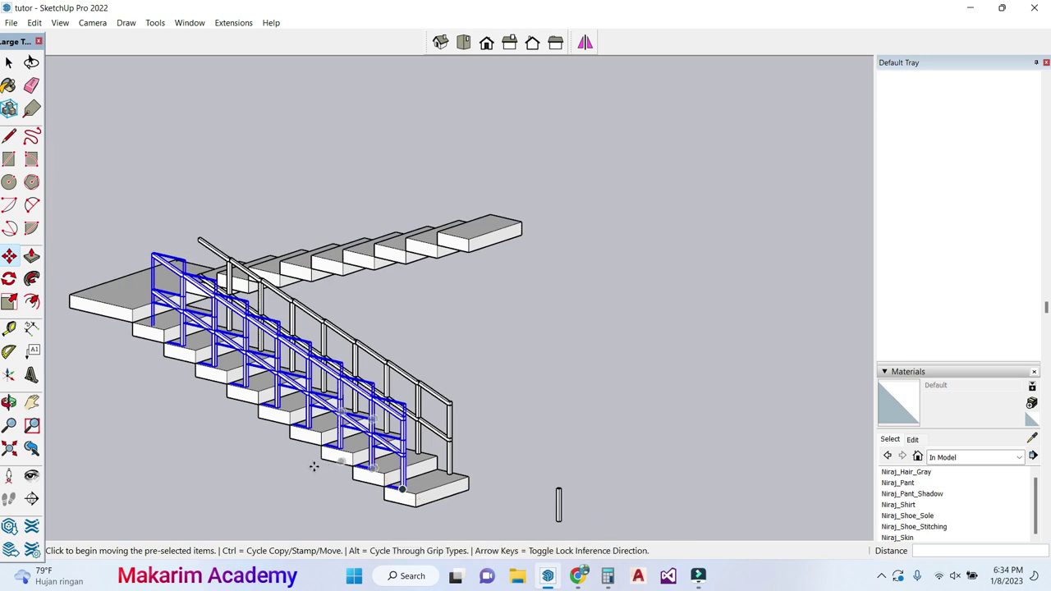
click(9, 67)
scroll(108, 309, up, 3)
click(154, 201)
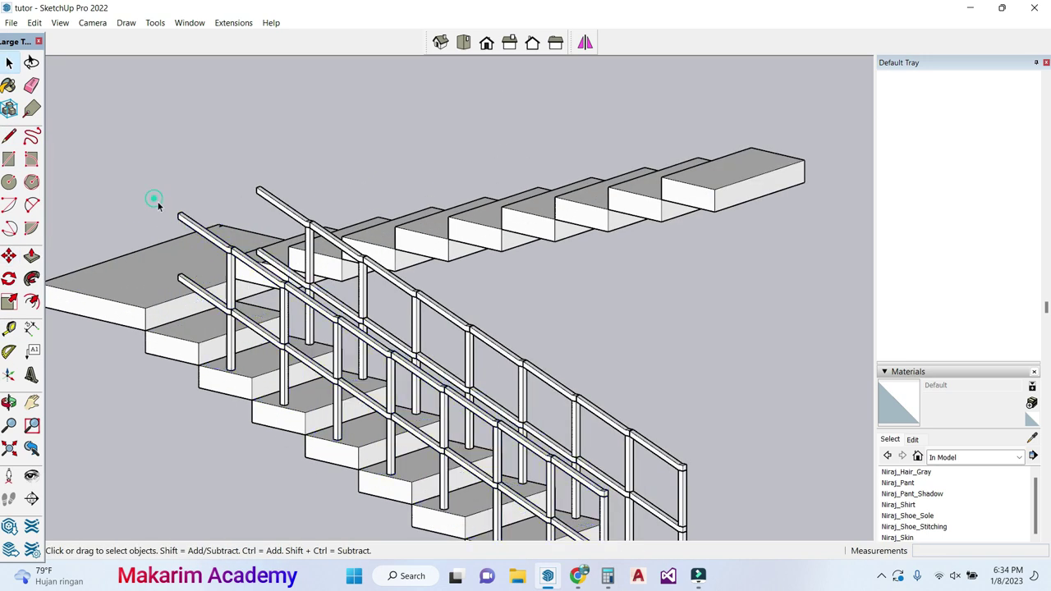
scroll(193, 260, up, 2)
click(9, 279)
click(9, 403)
drag(128, 208, 353, 177)
click(9, 63)
click(142, 102)
scroll(203, 297, up, 5)
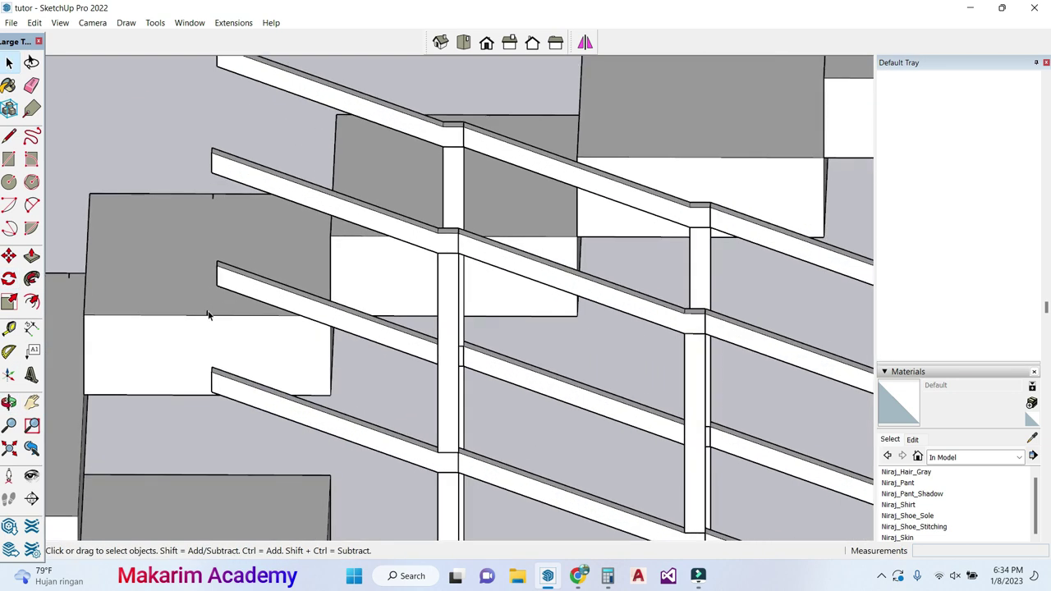
scroll(215, 205, down, 4)
scroll(156, 221, up, 4)
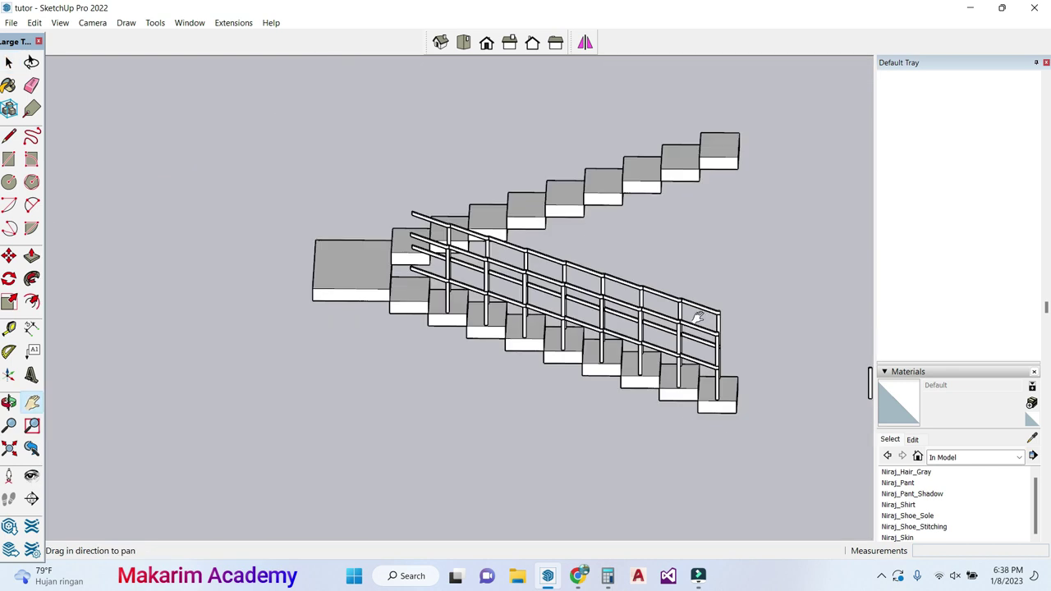
Step: Copy the loose short post onto the lower flight's top step, snapped to the open end of the front railing's lower rail
drag(695, 312, 428, 333)
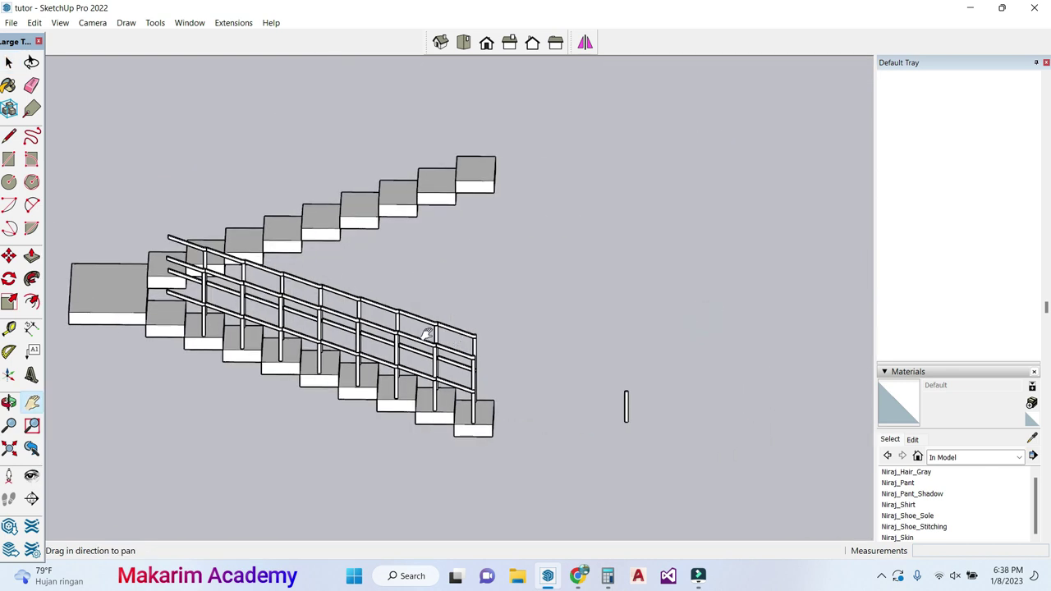
click(9, 256)
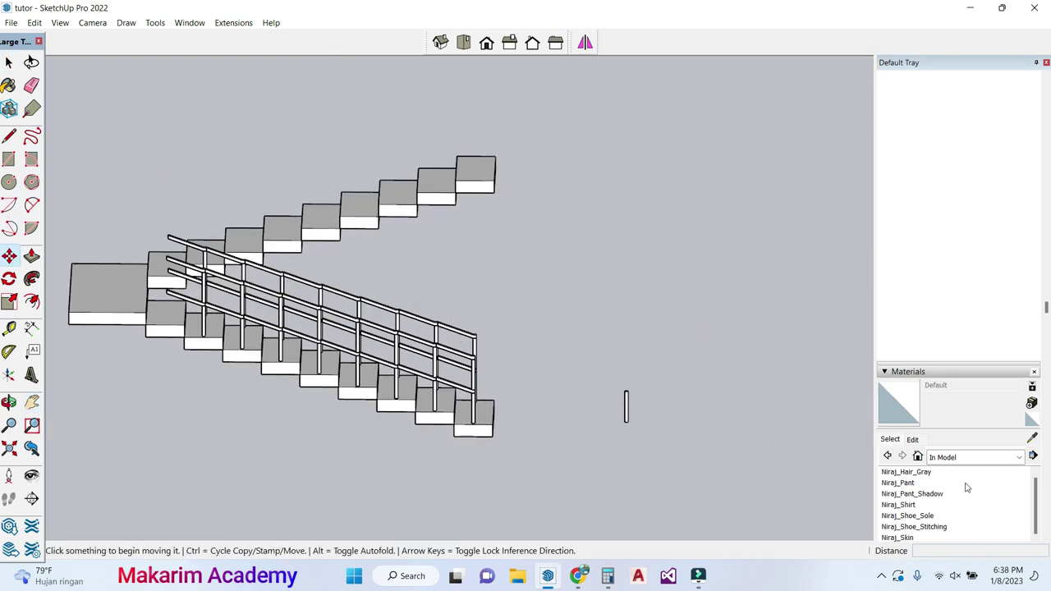
scroll(621, 415, up, 10)
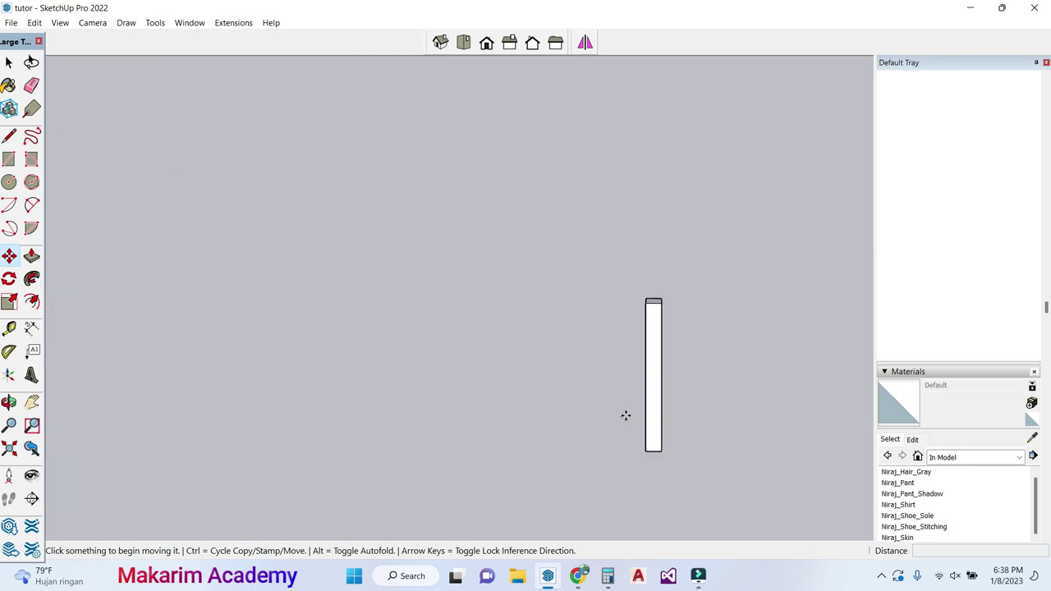
scroll(626, 415, up, 2)
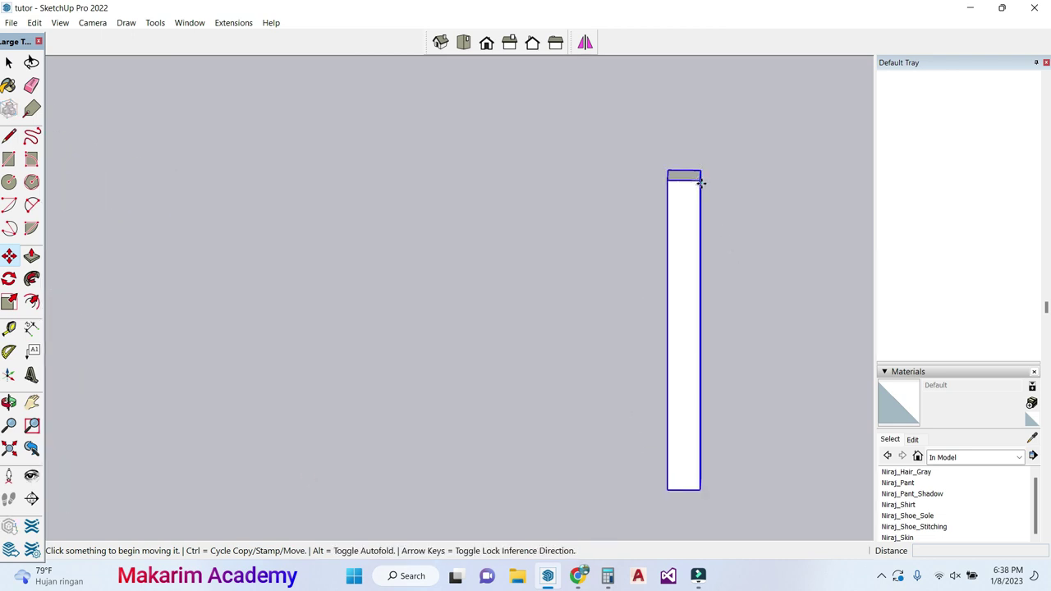
click(701, 183)
scroll(701, 183, down, 10)
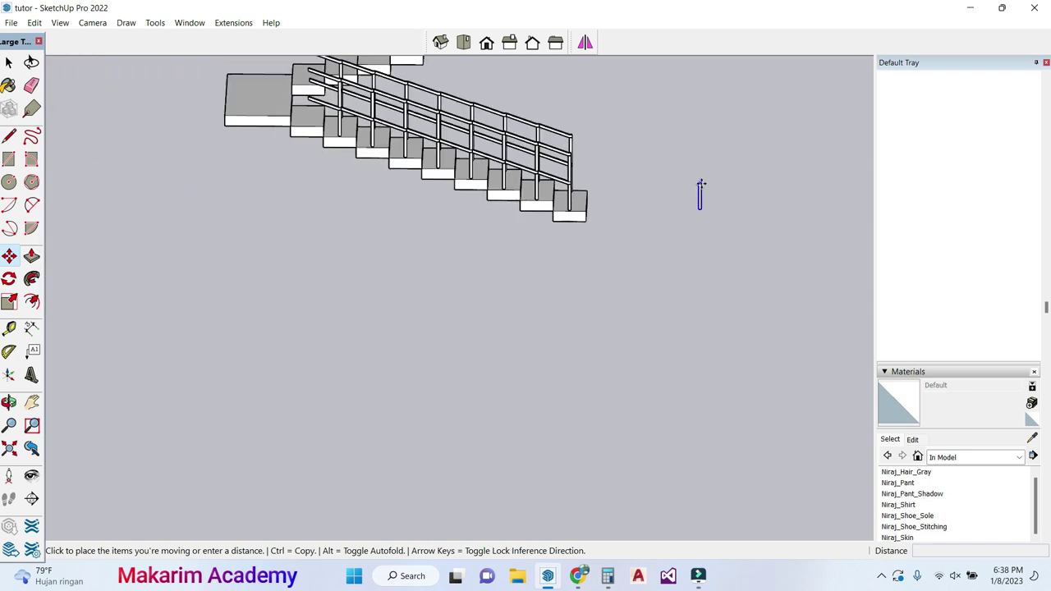
key(ctrl)
scroll(310, 82, up, 5)
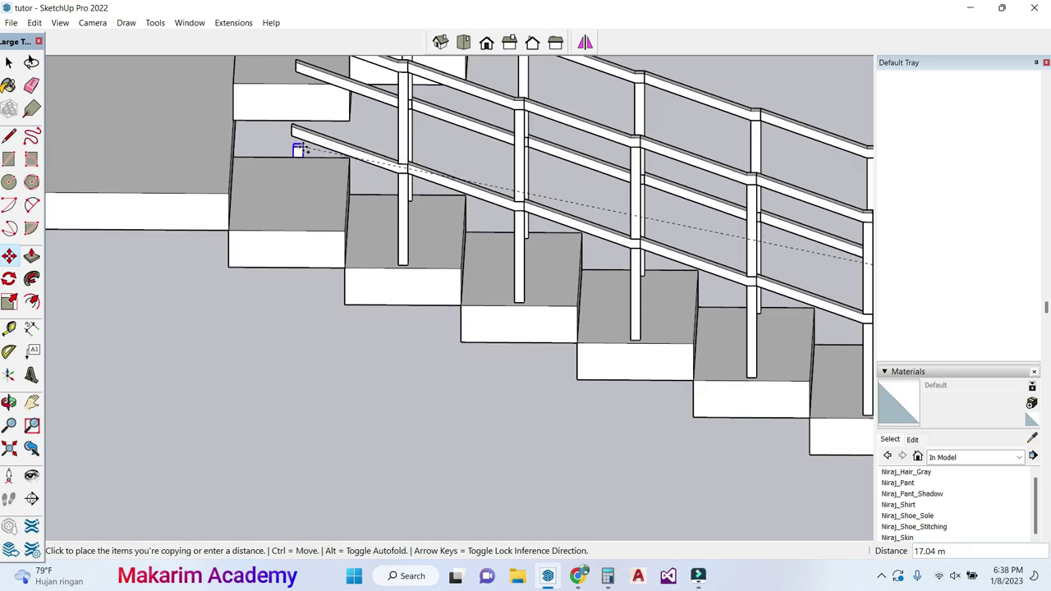
scroll(299, 151, up, 5)
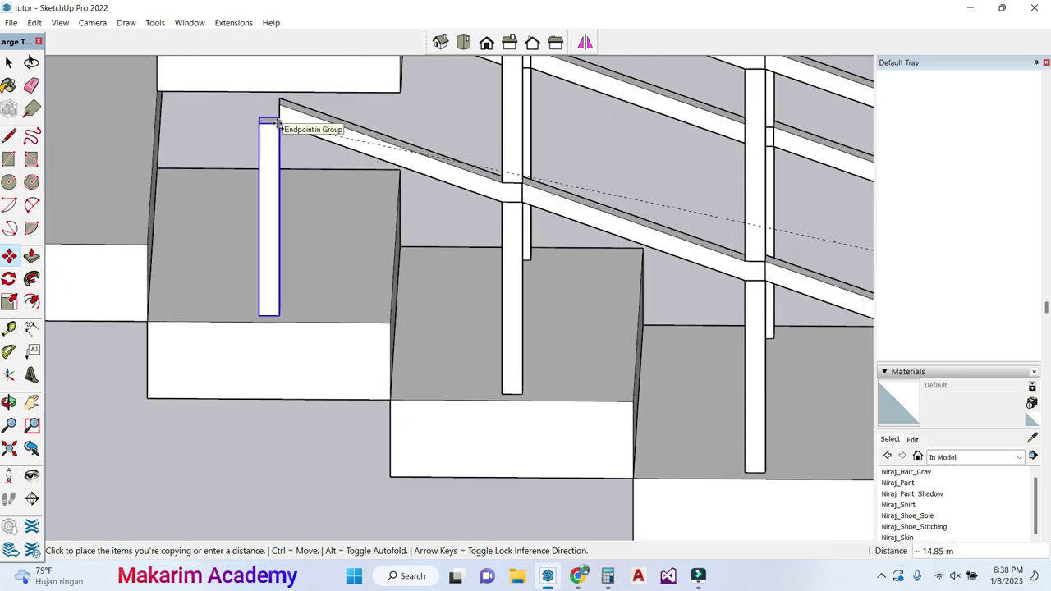
click(278, 124)
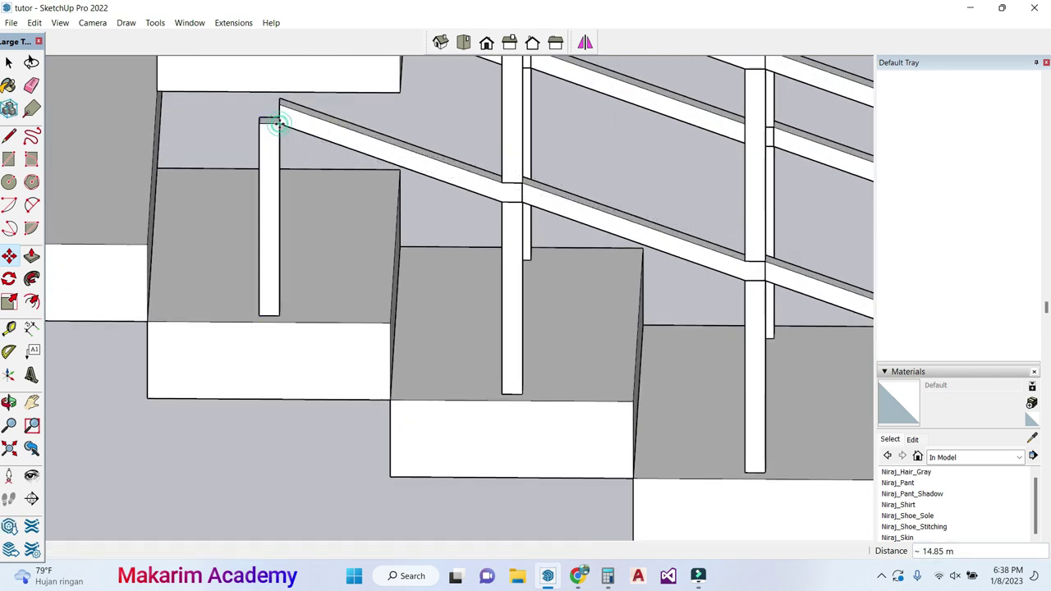
Step: Open the new post's group and Push/Pull its top face up 1.20 m to meet the end of the upper handrail
middle_drag(279, 387, 421, 491)
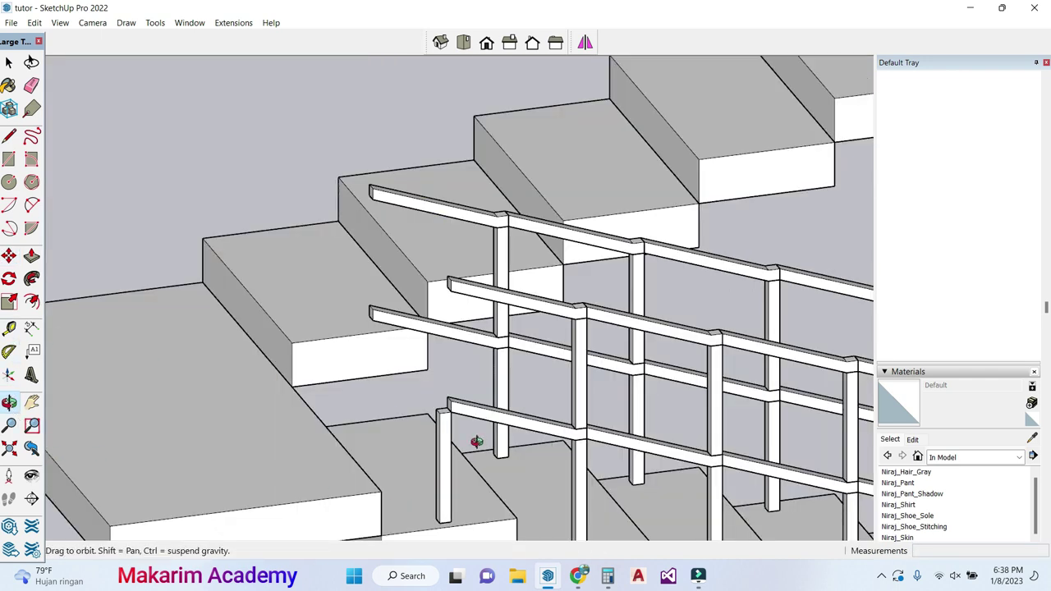
click(8, 62)
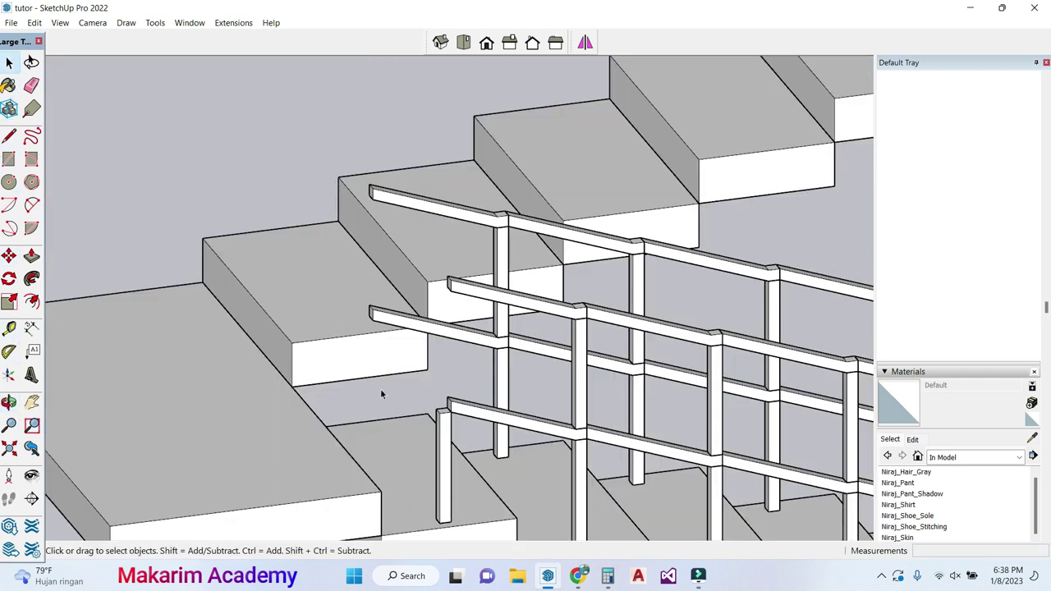
double_click(448, 438)
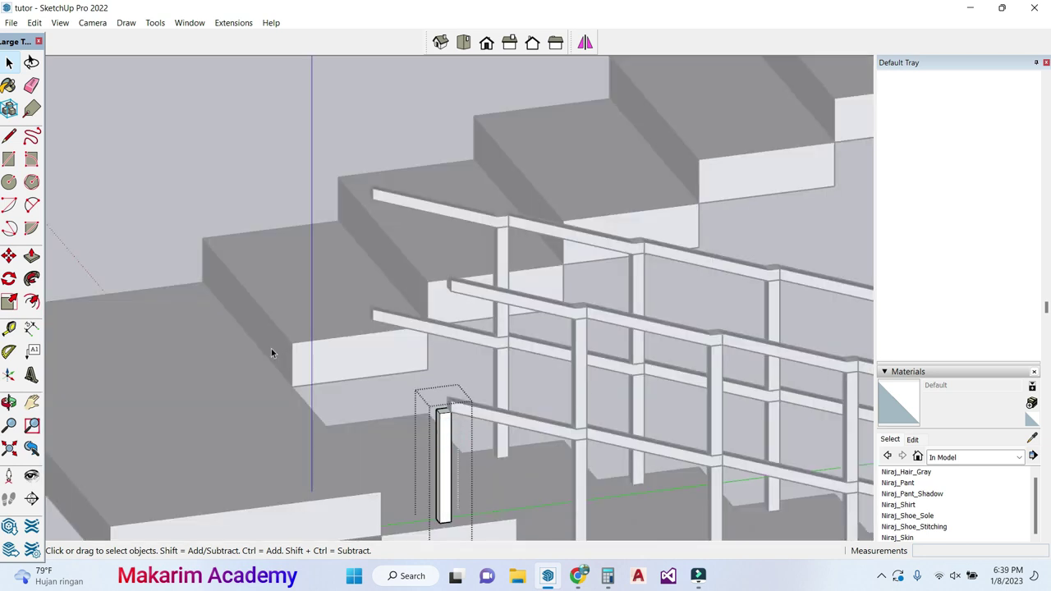
click(32, 256)
scroll(446, 417, up, 2)
scroll(443, 405, up, 4)
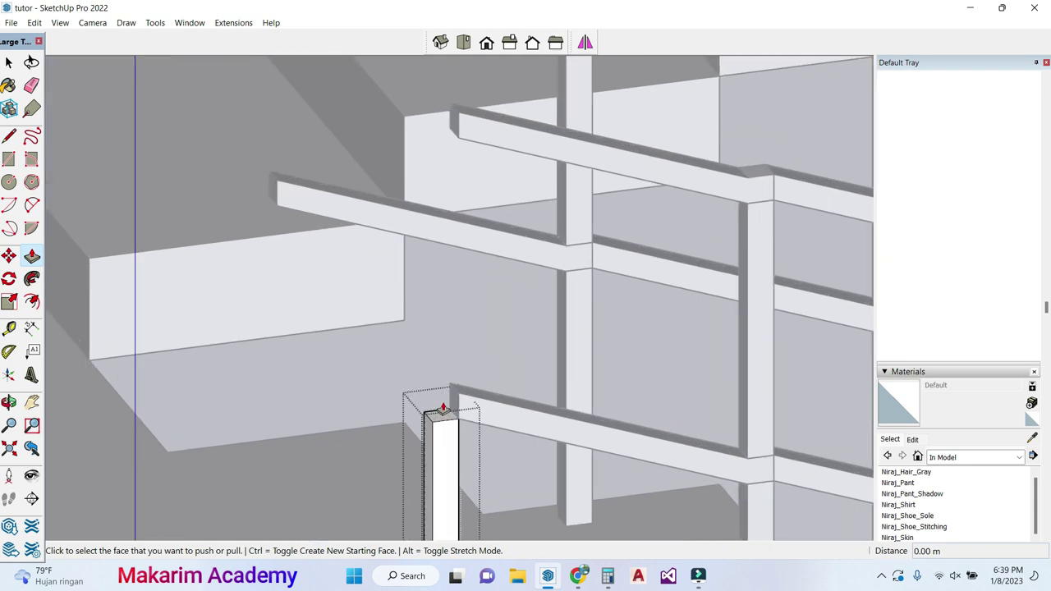
click(31, 257)
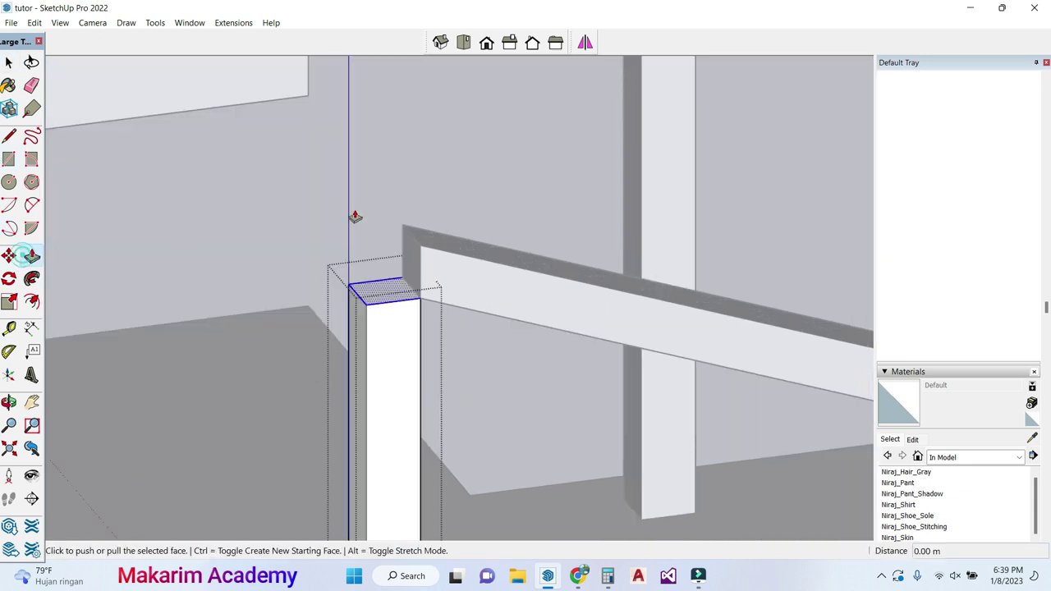
click(393, 293)
scroll(392, 283, down, 6)
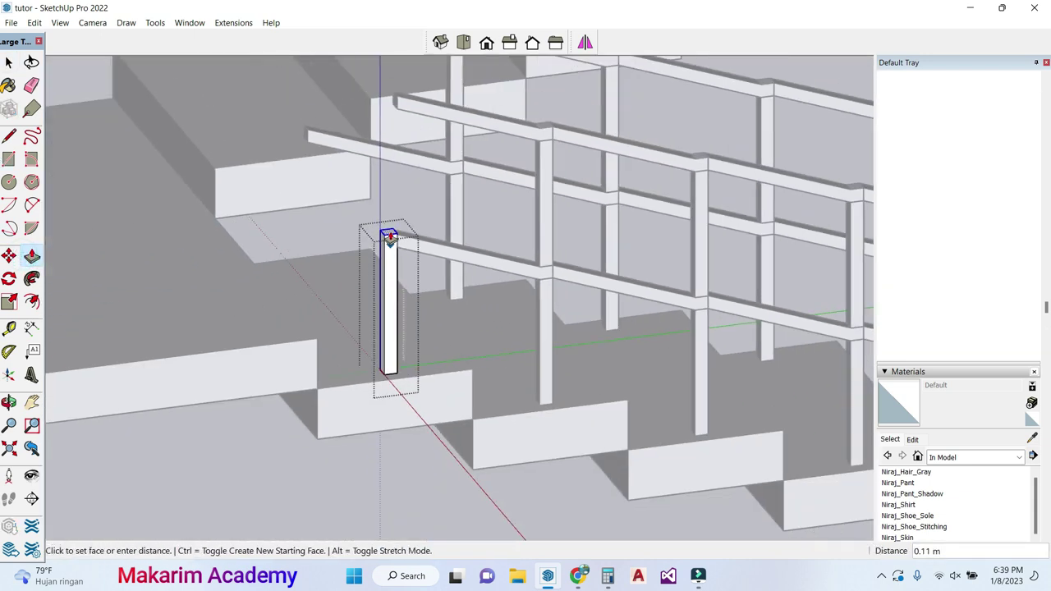
scroll(388, 231, down, 2)
middle_drag(387, 228, 425, 191)
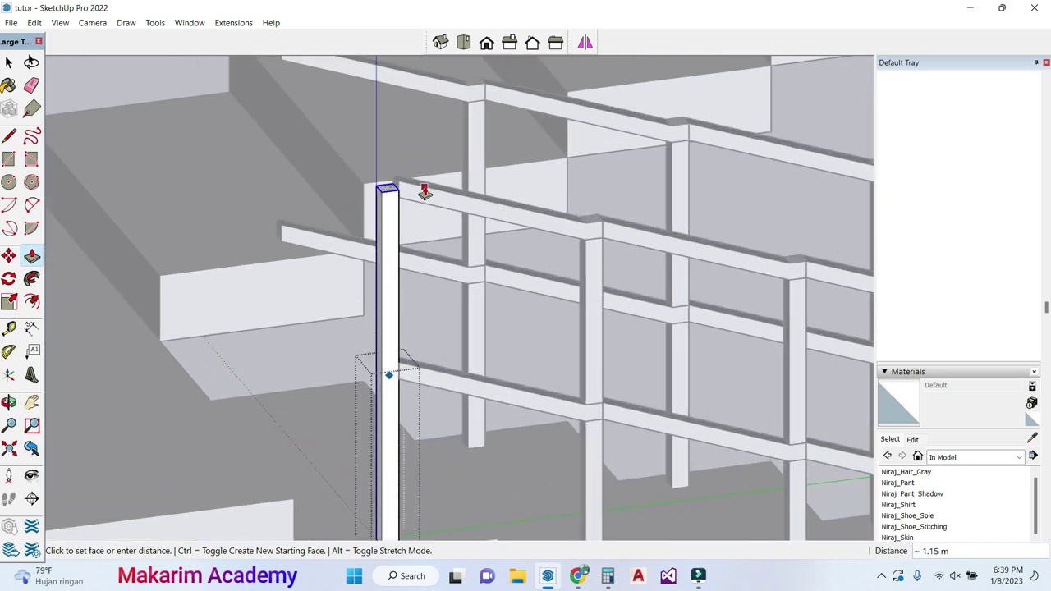
scroll(425, 191, up, 3)
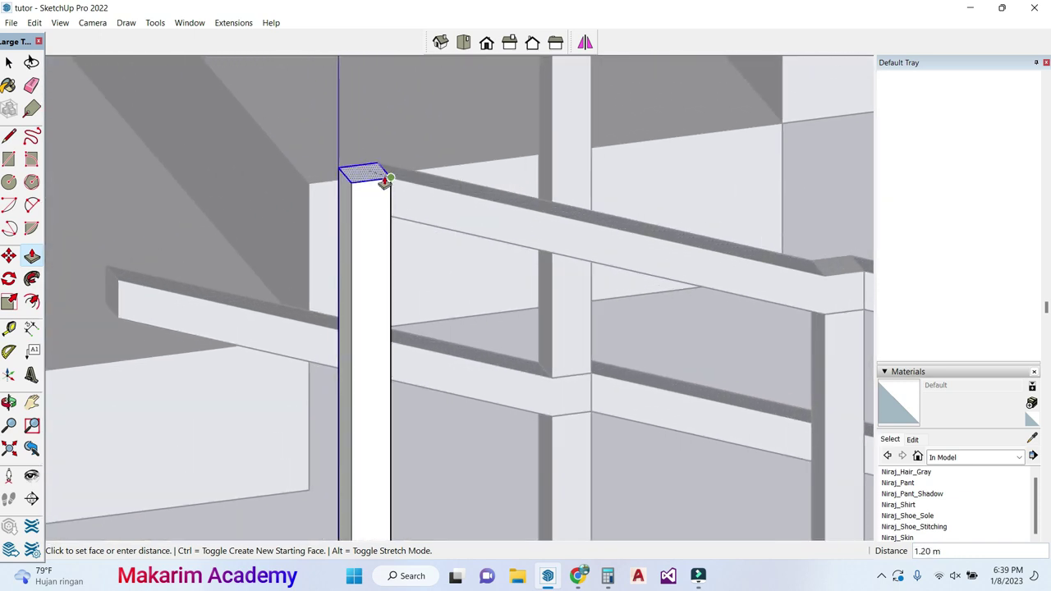
click(385, 182)
scroll(385, 181, down, 3)
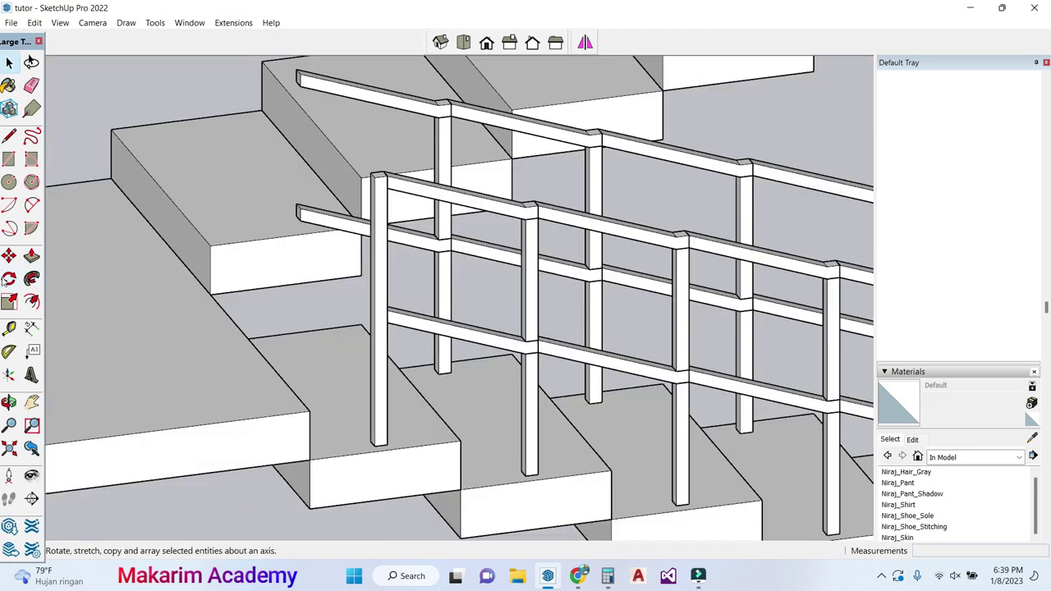
Step: Copy the extended end post 2.10 m across the step to the open end of the opposite railing
click(8, 401)
drag(205, 197, 479, 266)
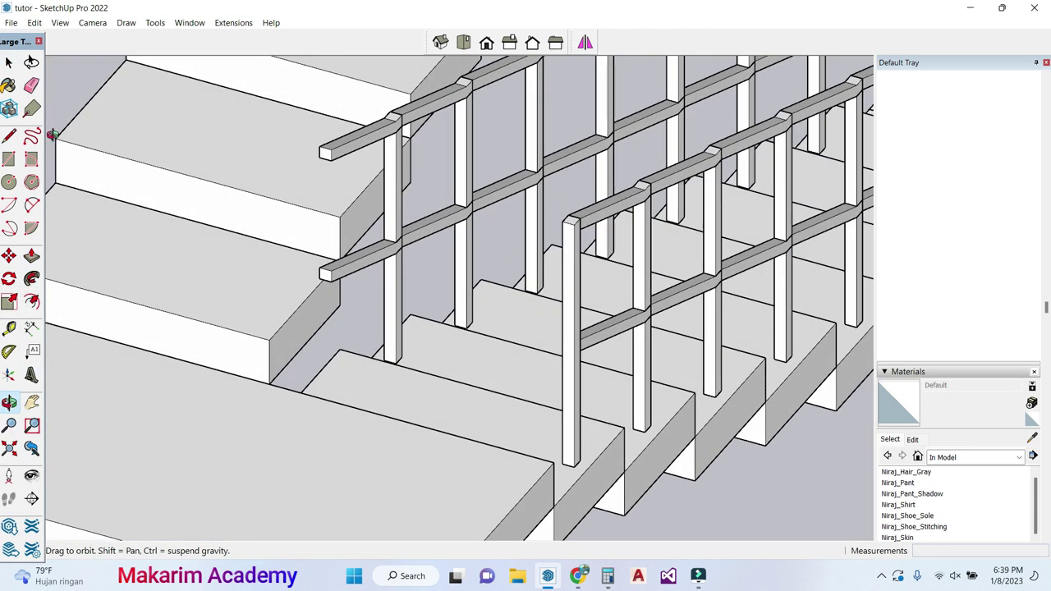
click(9, 63)
click(571, 271)
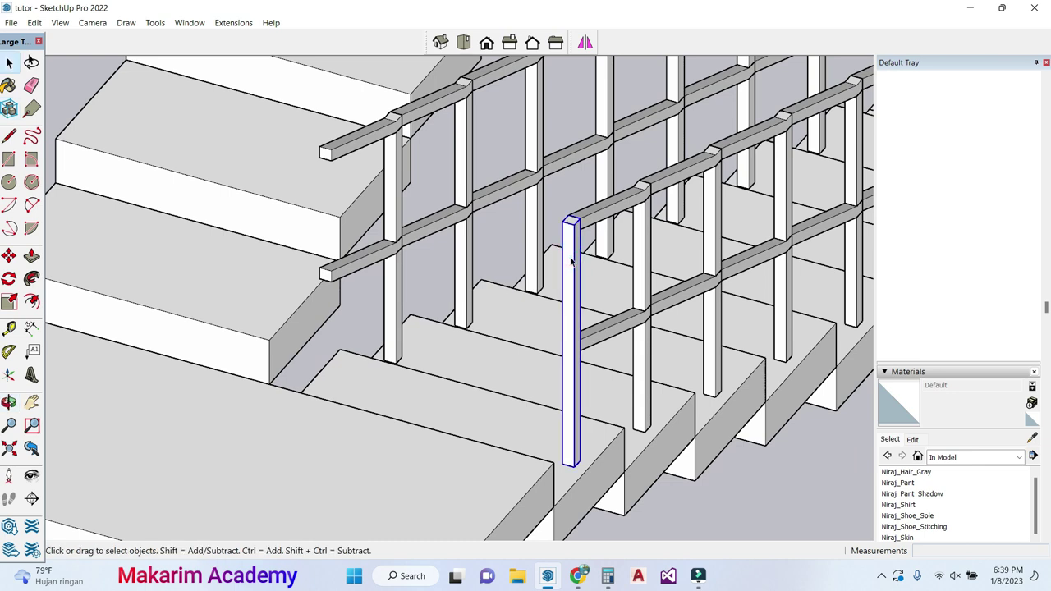
click(8, 255)
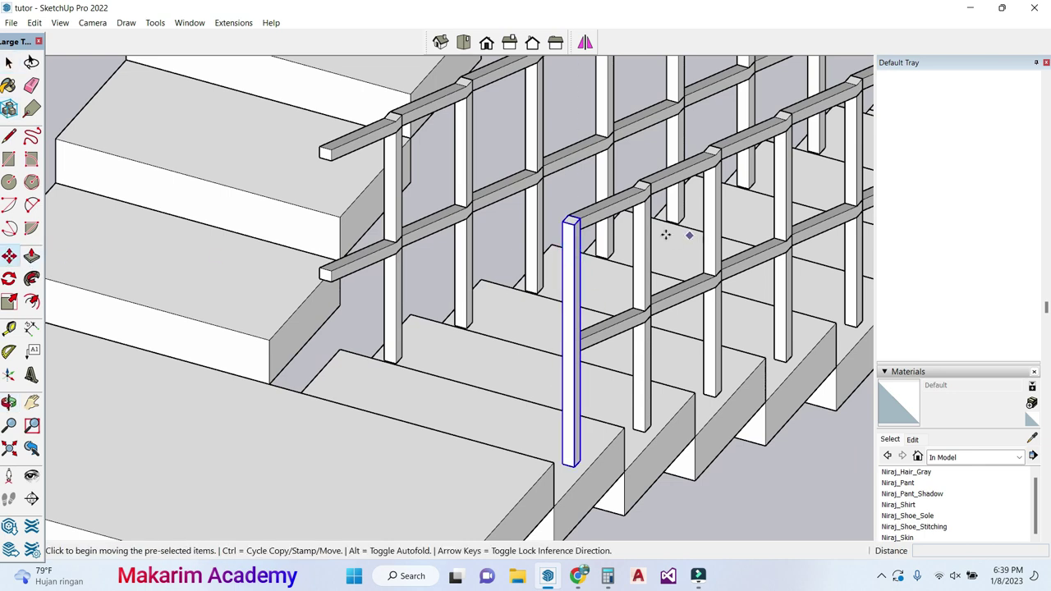
scroll(583, 223, up, 2)
click(570, 218)
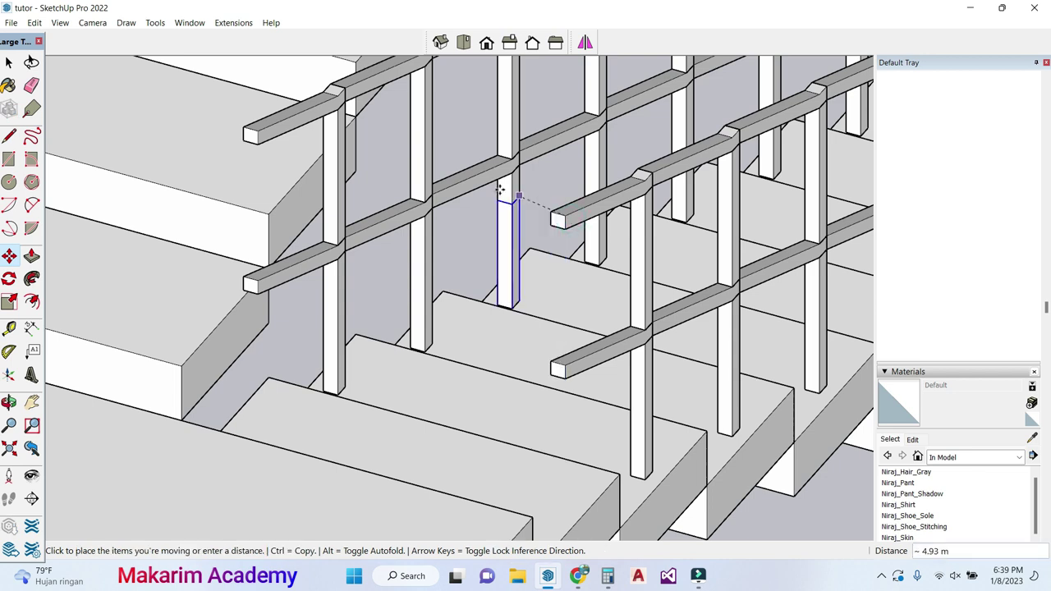
key(ctrl)
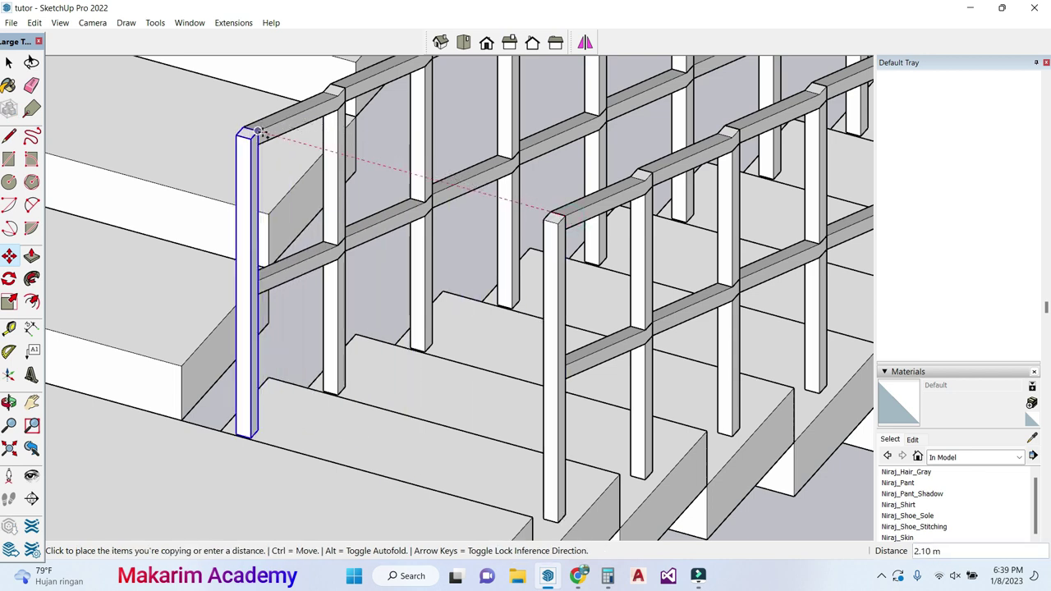
click(257, 131)
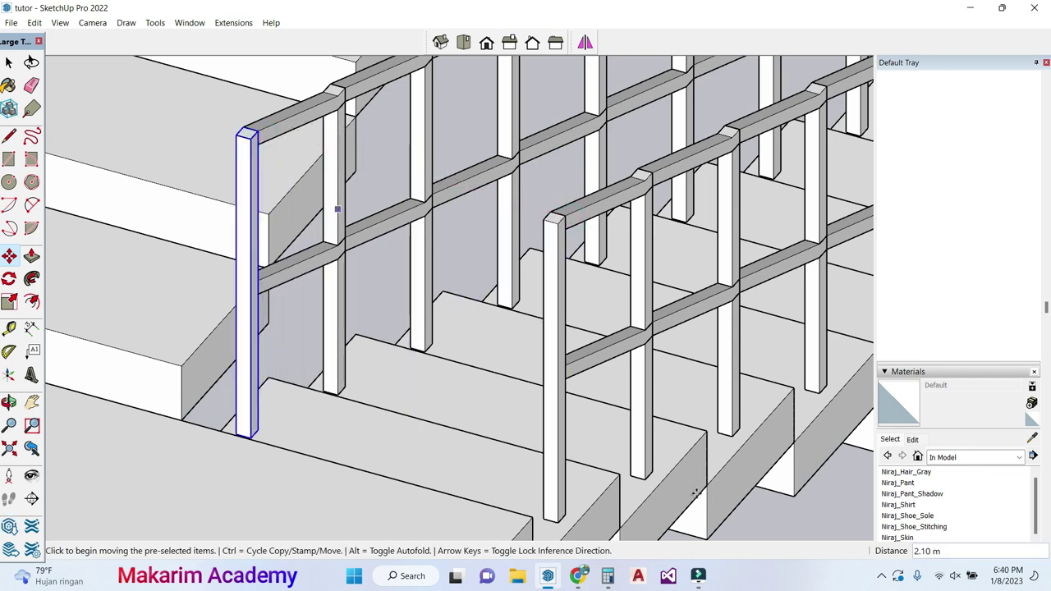
Step: Copy the upper and lower railing segments at the lower flight's bottom step to empty space beside the stairs, about 3.83 m away
click(8, 402)
drag(495, 356, 212, 251)
drag(167, 91, 565, 306)
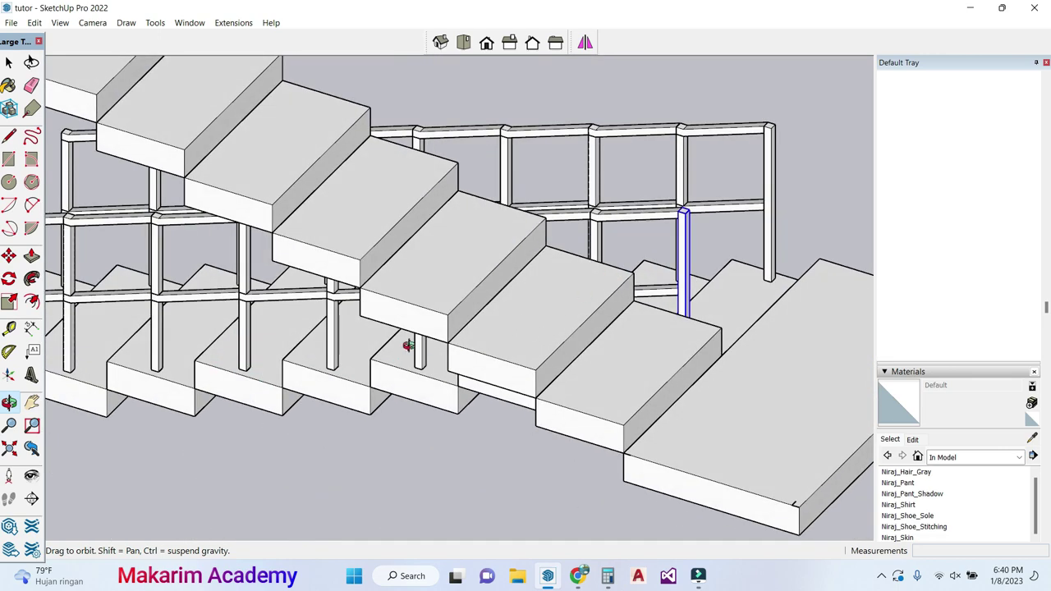
scroll(408, 345, down, 10)
click(8, 137)
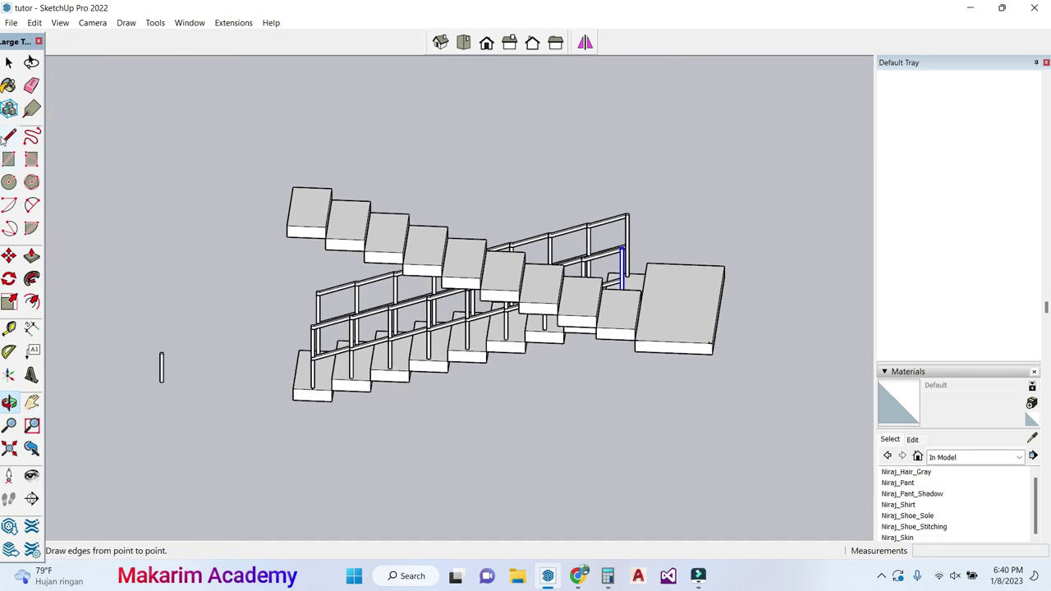
click(9, 61)
scroll(317, 411, up, 2)
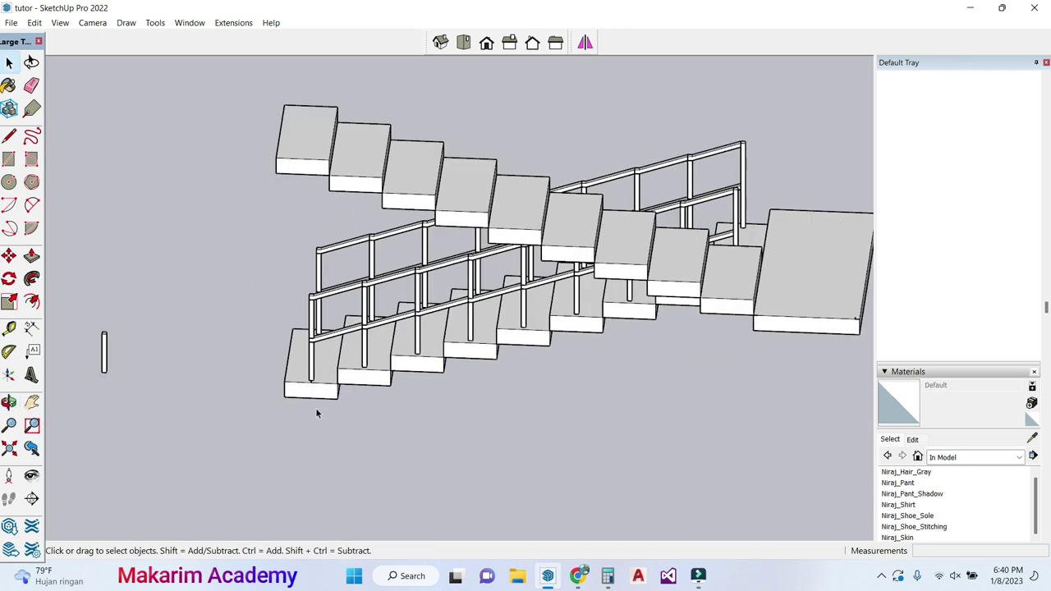
scroll(317, 411, up, 2)
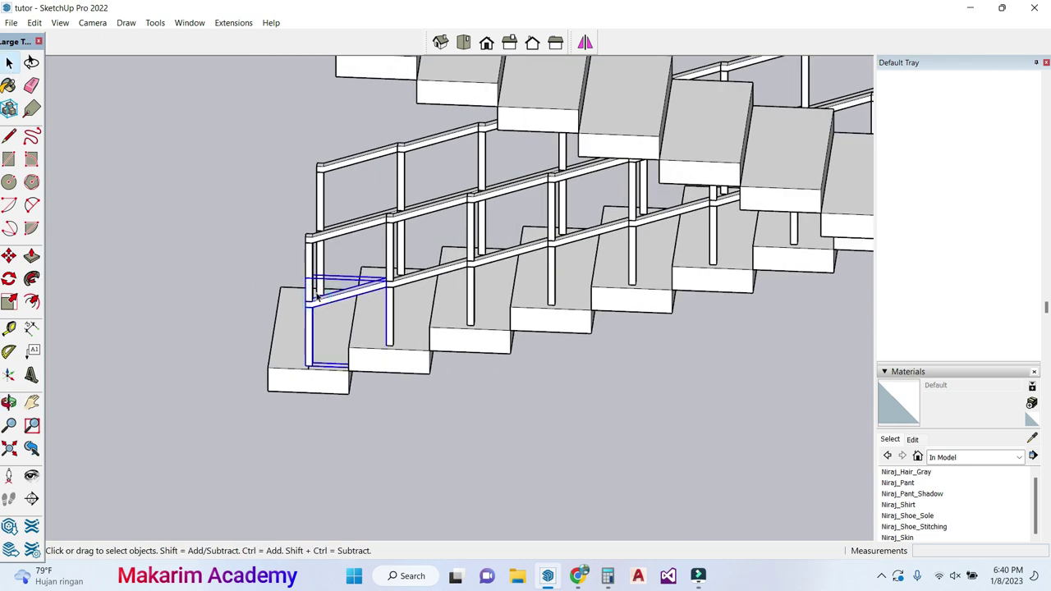
scroll(318, 298, up, 3)
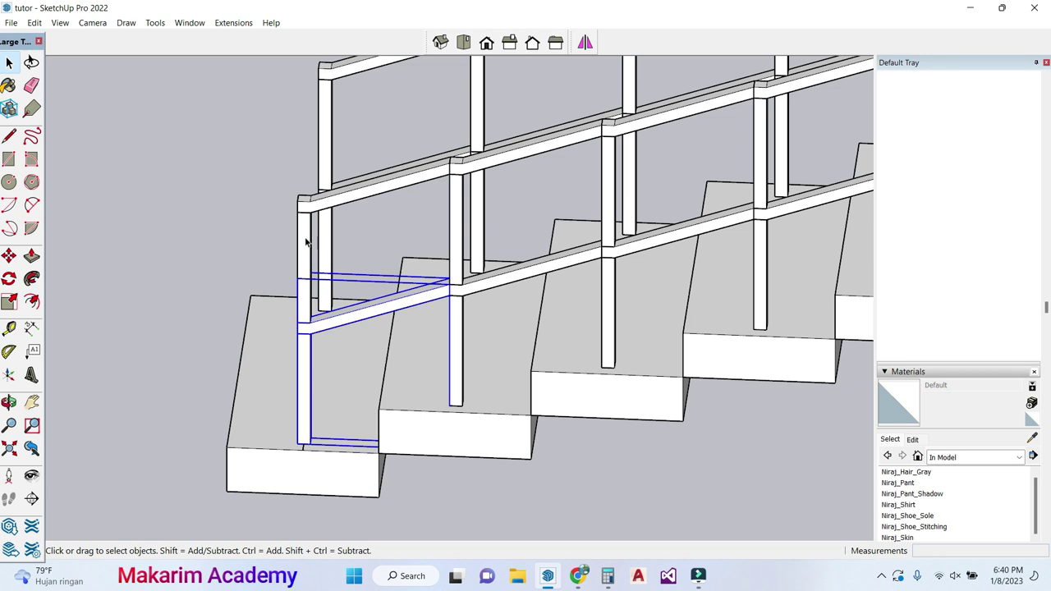
ctrl+click(304, 238)
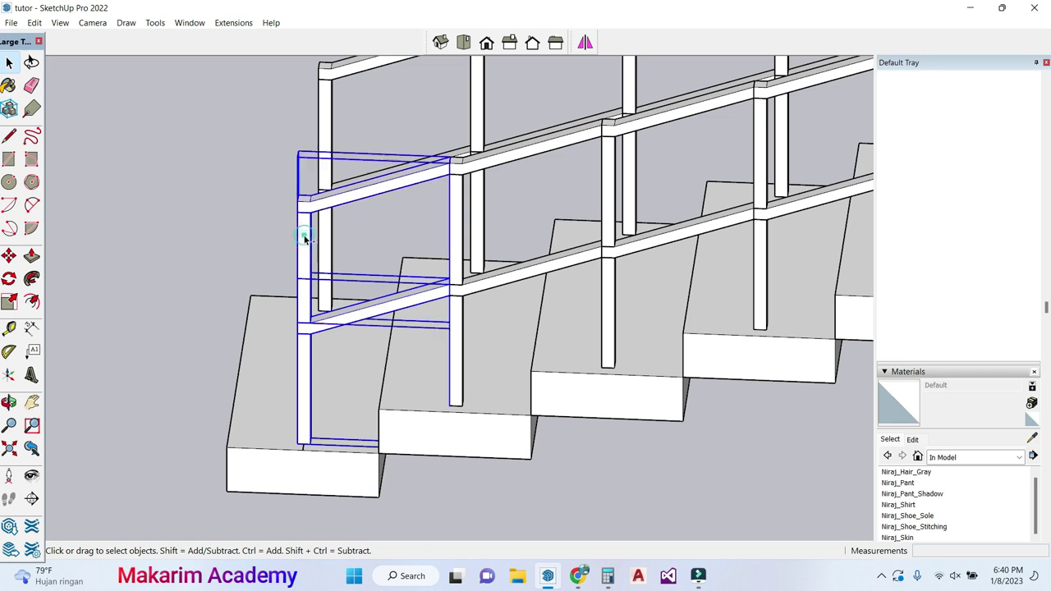
click(10, 258)
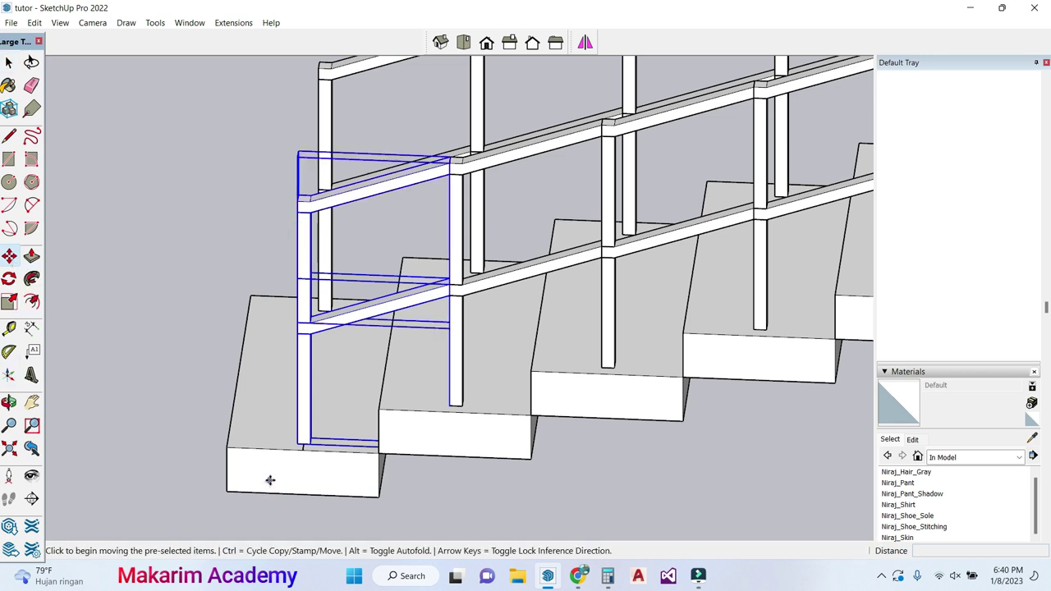
click(300, 444)
scroll(238, 446, down, 6)
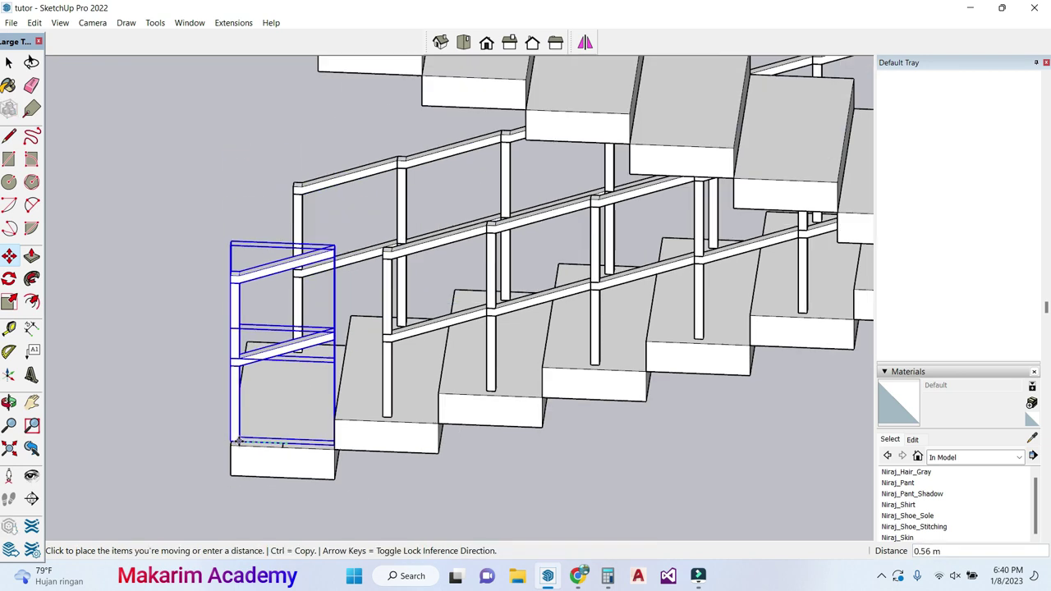
scroll(135, 488, up, 2)
scroll(136, 488, up, 5)
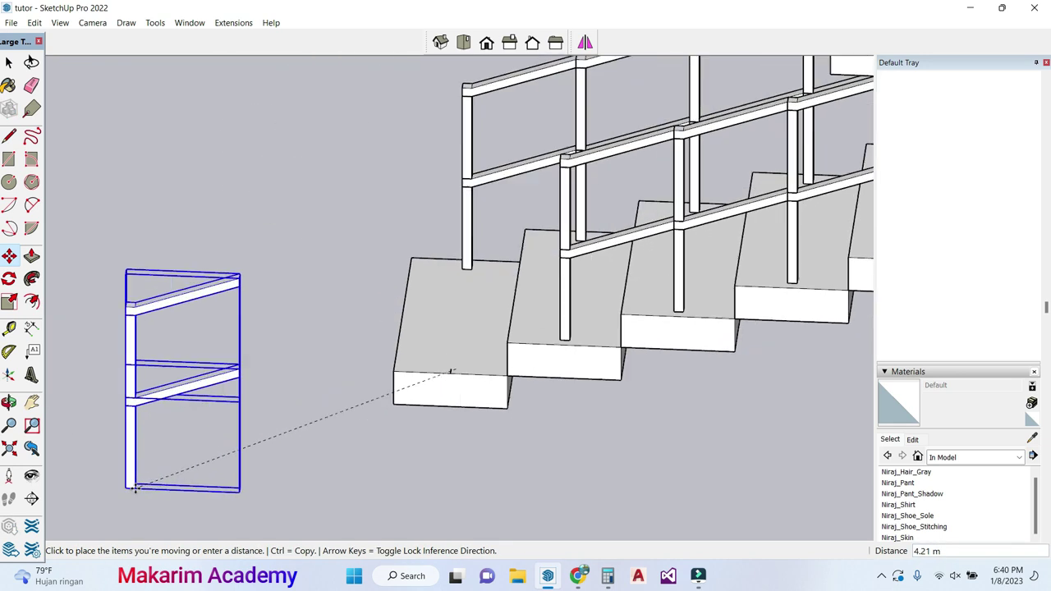
key(ctrl)
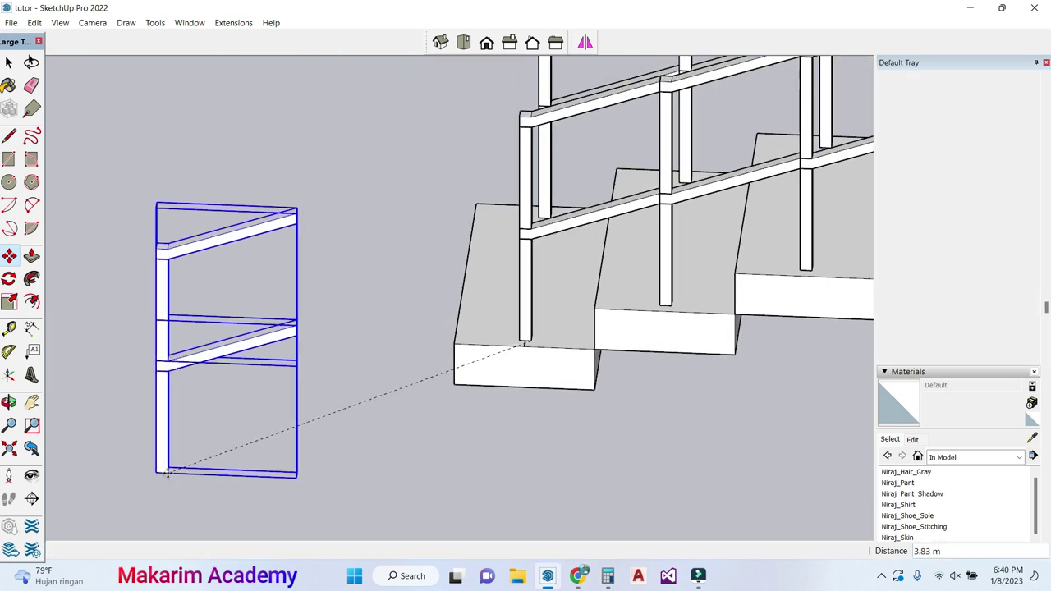
click(158, 470)
scroll(299, 385, down, 3)
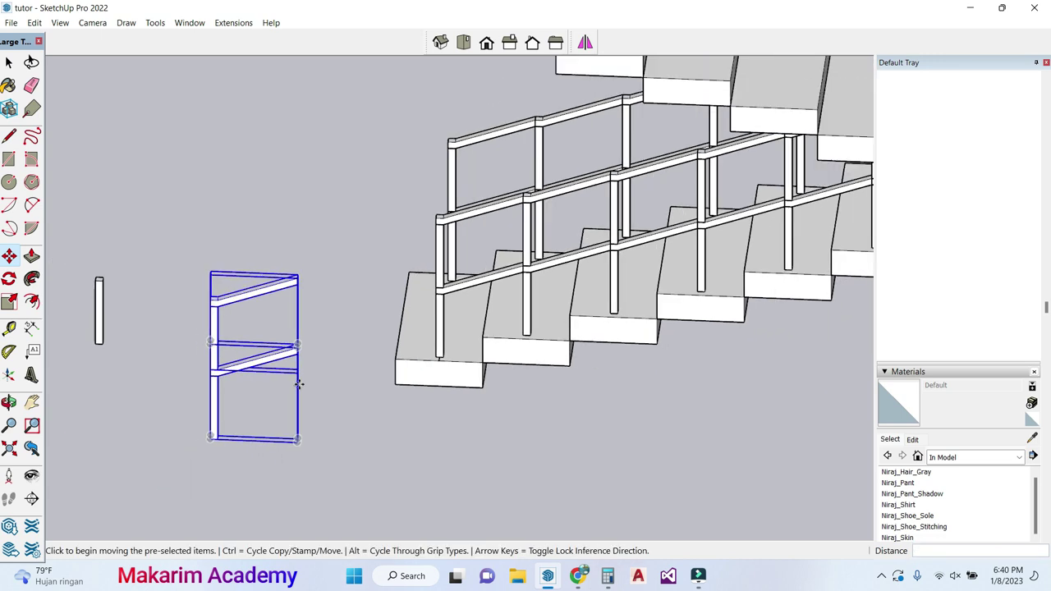
Step: Mirror the copied railing segments about the bottom of their post so the rails slope the opposite way
scroll(154, 408, up, 3)
click(585, 42)
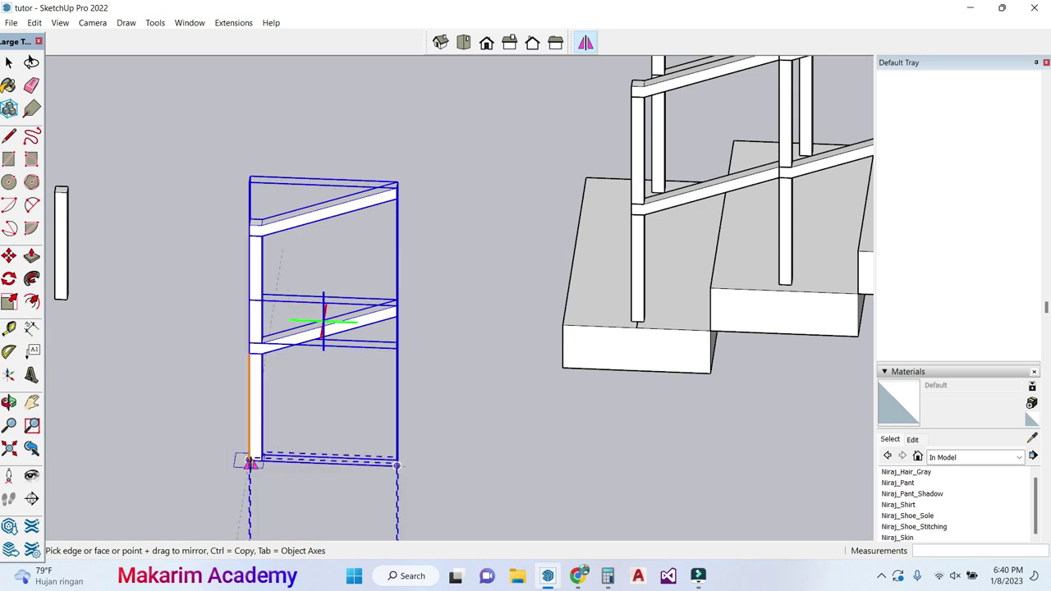
scroll(251, 462, up, 3)
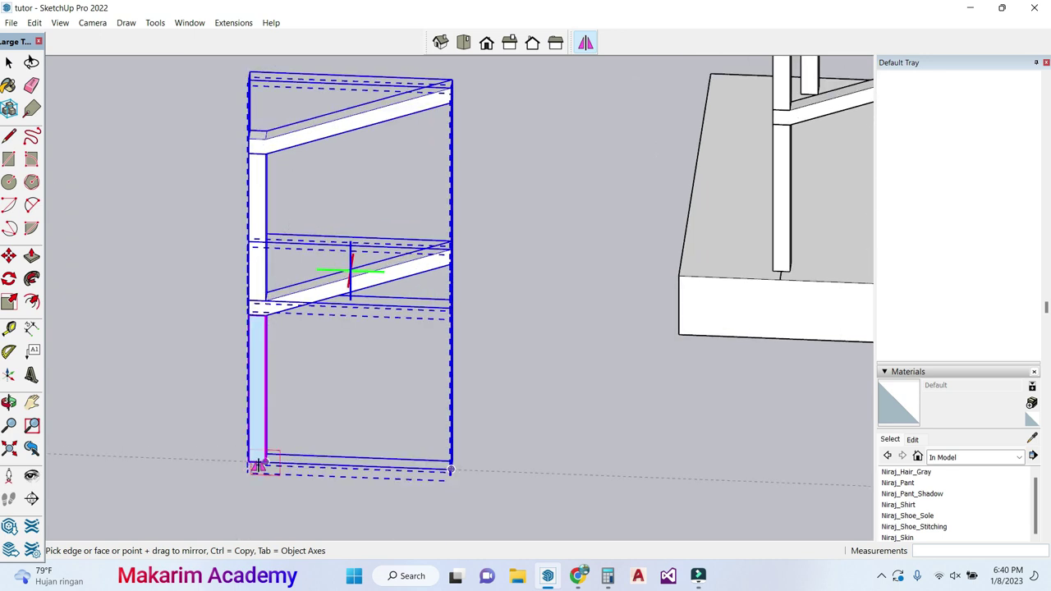
scroll(257, 465, down, 2)
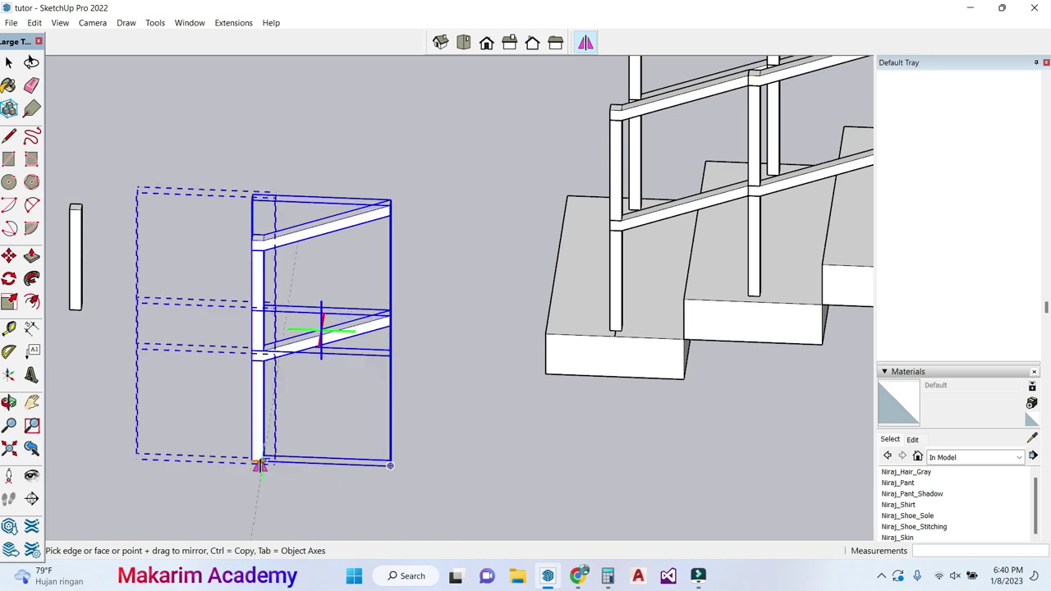
click(259, 465)
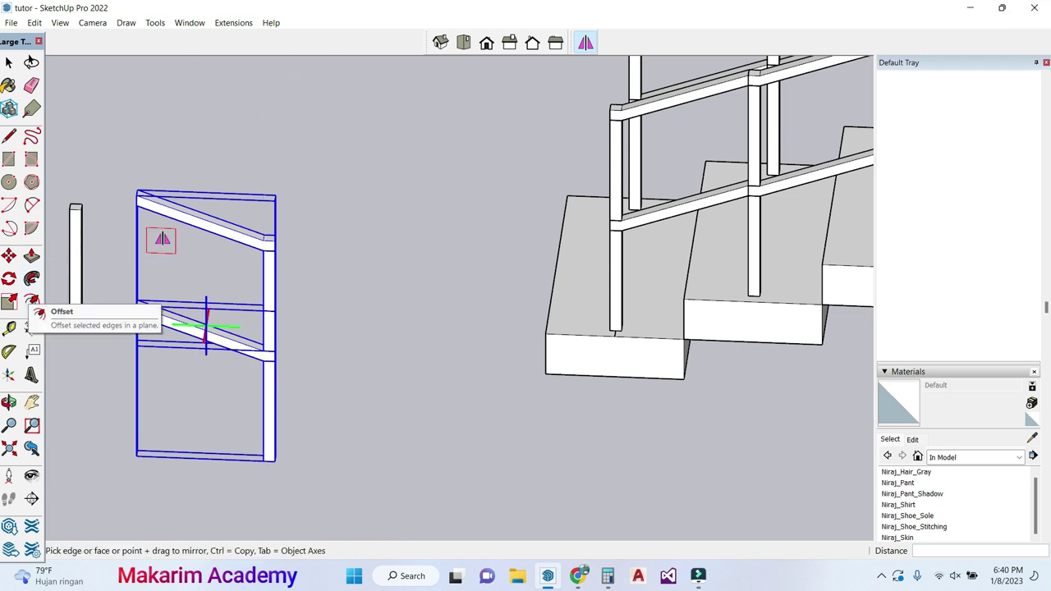
click(8, 62)
Step: Draw a 0.1 m reference line inward from the middle of the front edge of the upper flight's lowest step
scroll(140, 236, down, 4)
scroll(139, 236, down, 2)
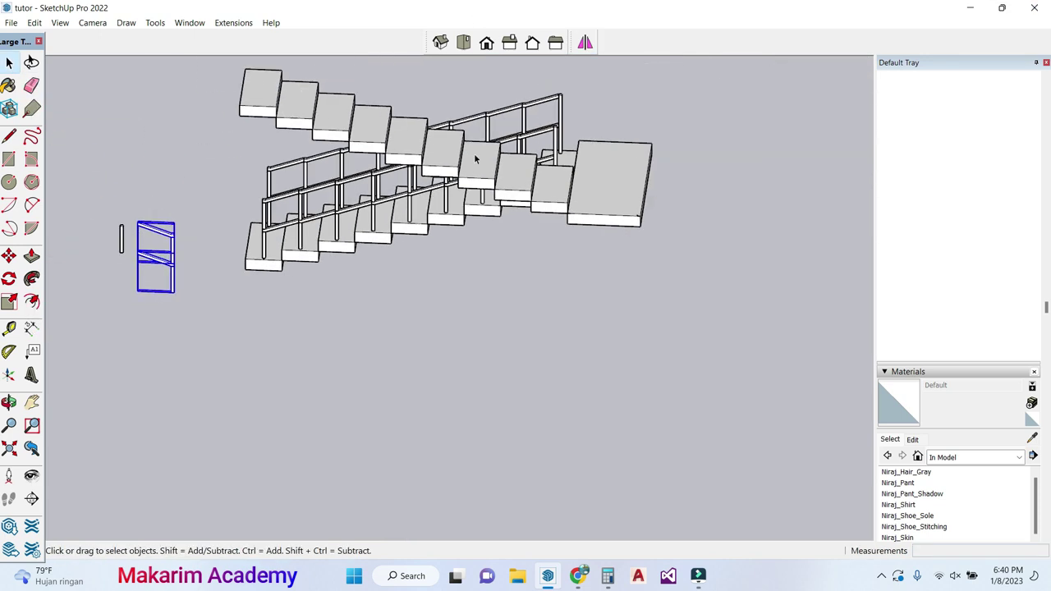
scroll(566, 209, up, 6)
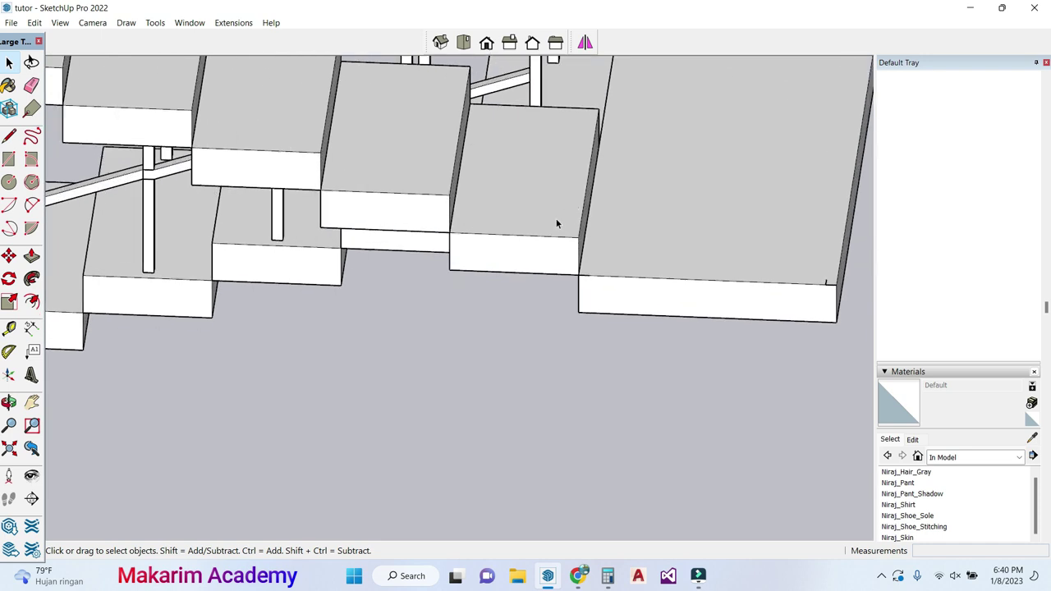
key(l)
click(514, 234)
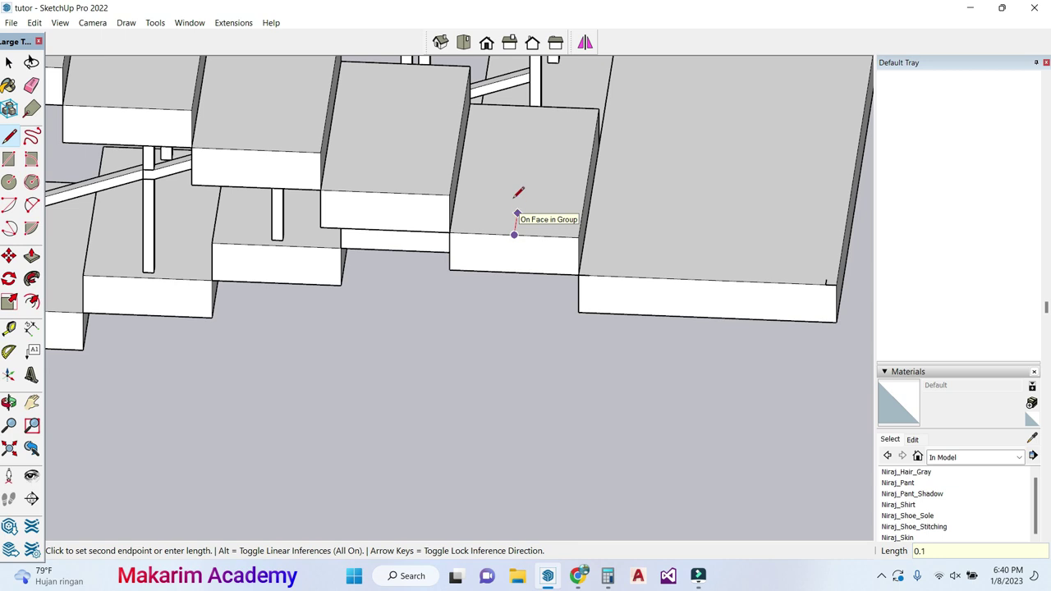
key(Escape)
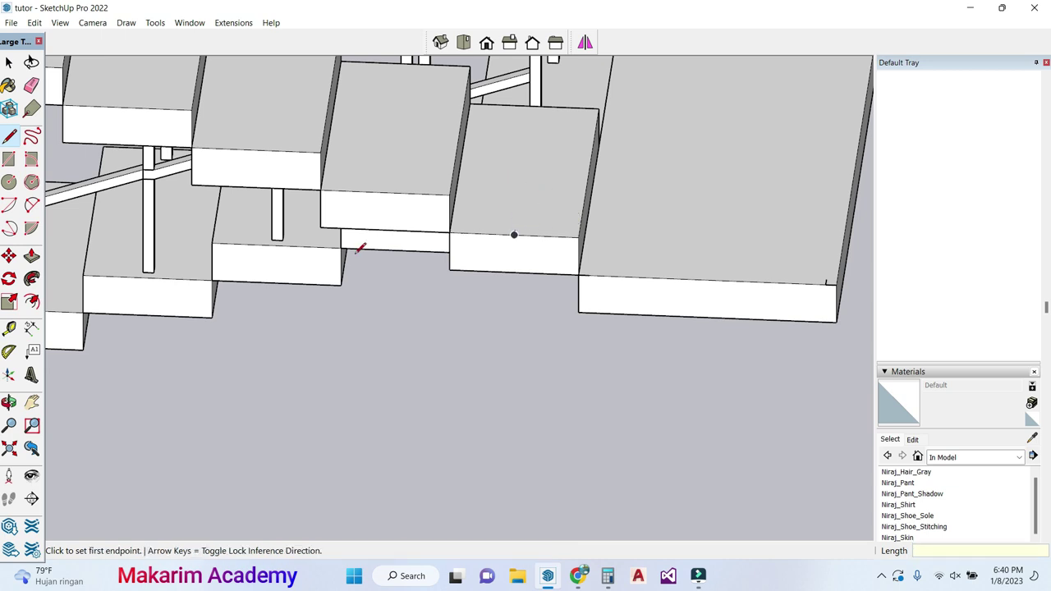
Step: Move the mirrored railing section by the middle of its post's bottom edge to the inner end of the reference line on the upper flight's lowest step
scroll(359, 248, down, 6)
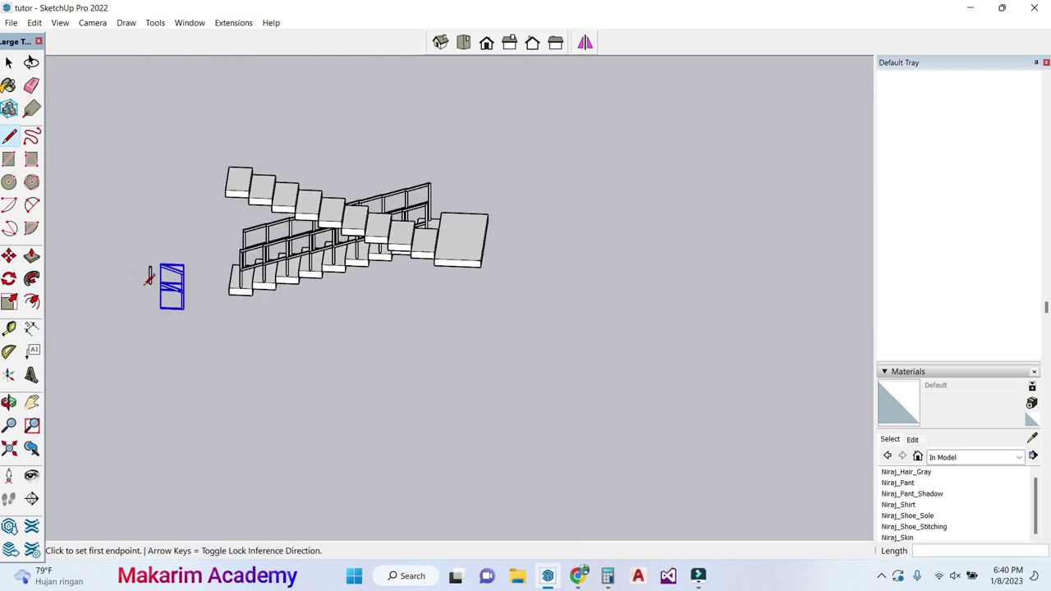
click(9, 66)
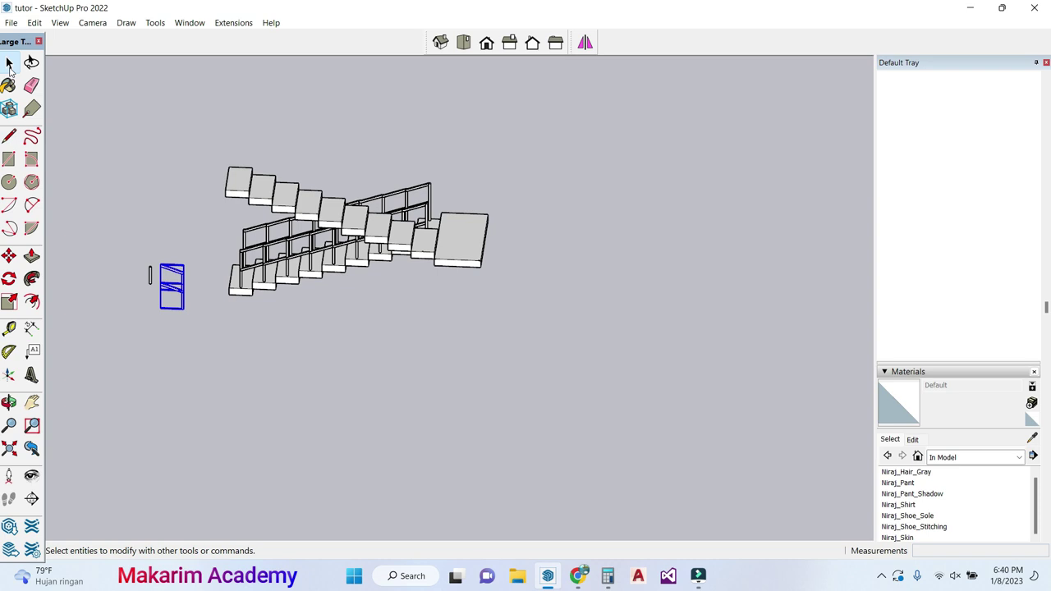
click(8, 256)
scroll(164, 280, up, 3)
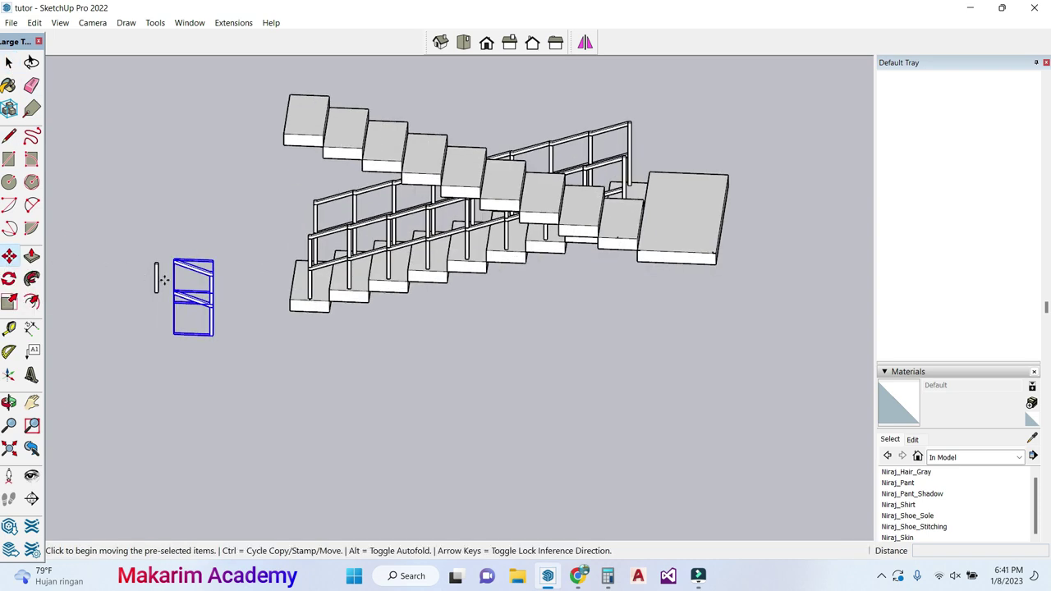
scroll(195, 335, up, 10)
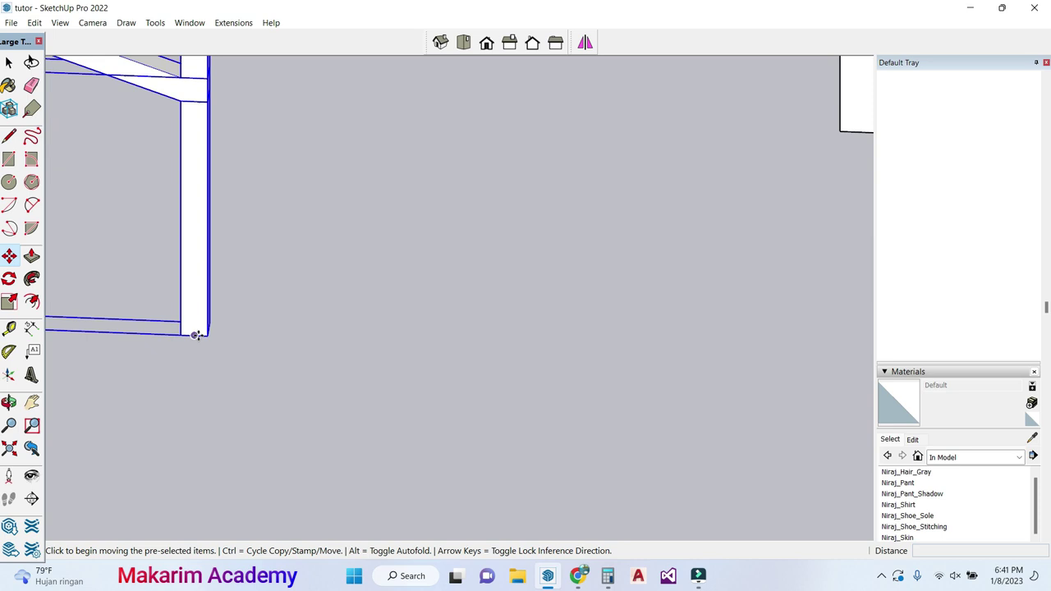
click(195, 335)
scroll(197, 334, down, 10)
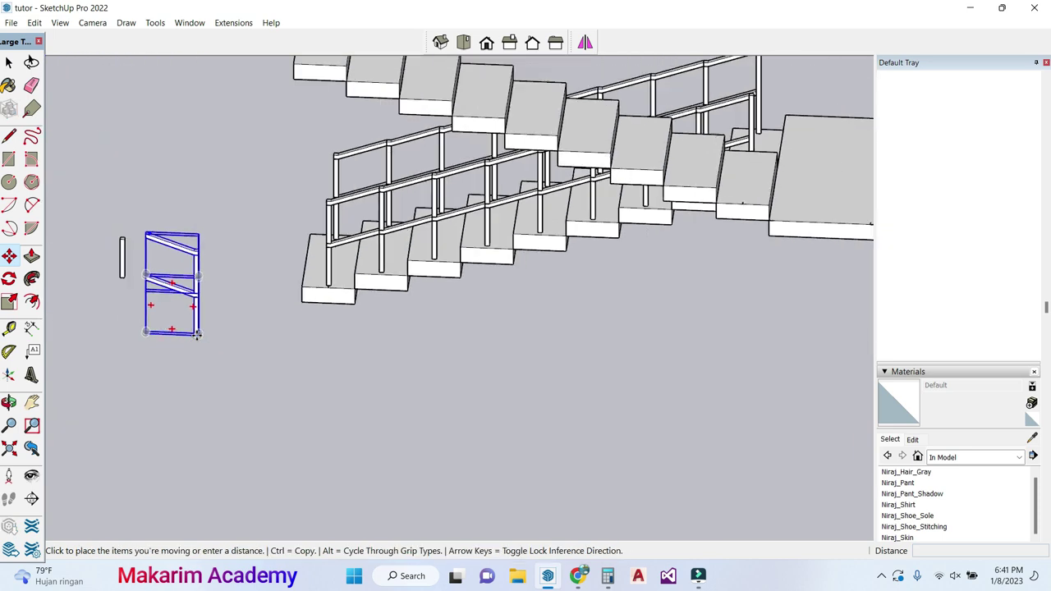
scroll(206, 335, down, 3)
scroll(588, 250, up, 8)
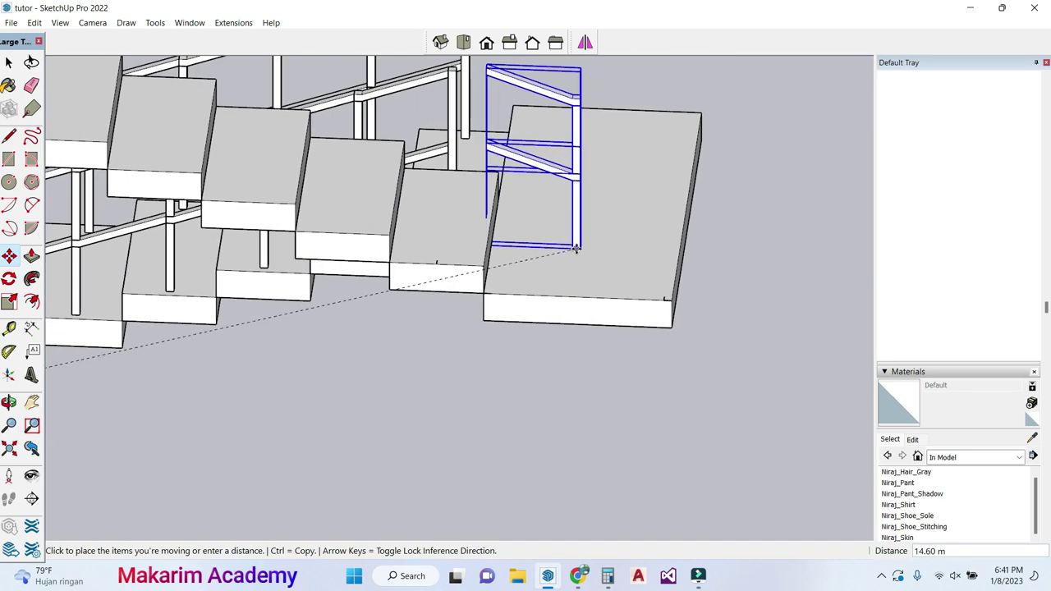
scroll(526, 250, up, 5)
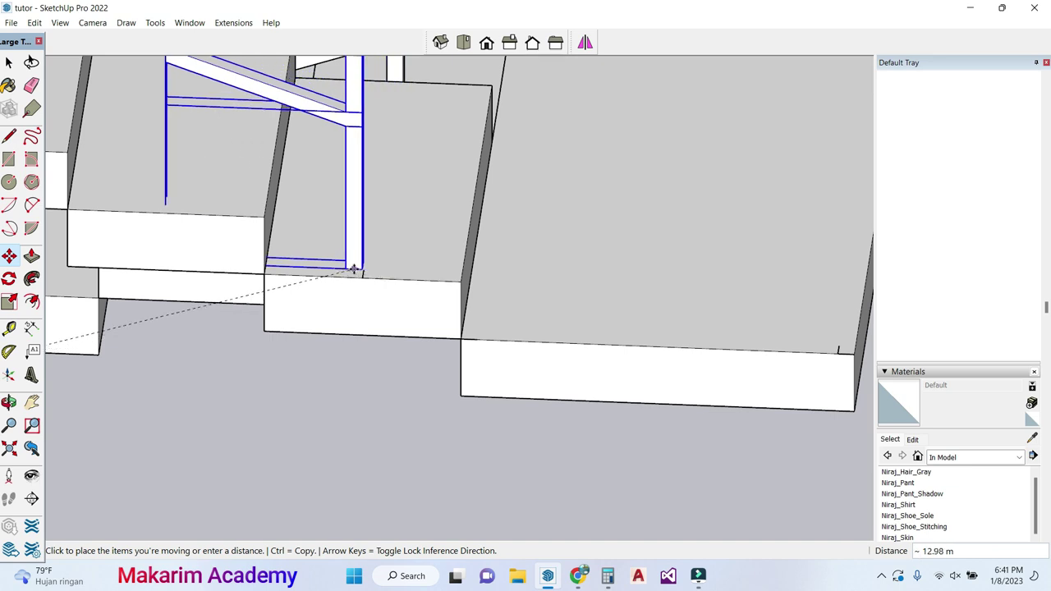
scroll(354, 270, up, 3)
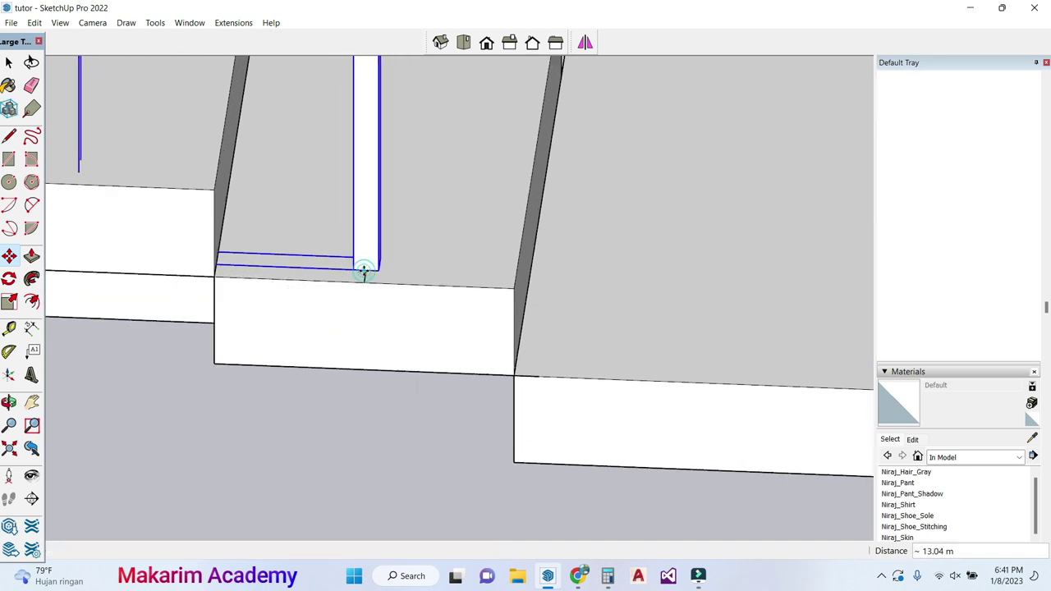
click(364, 270)
scroll(364, 270, down, 8)
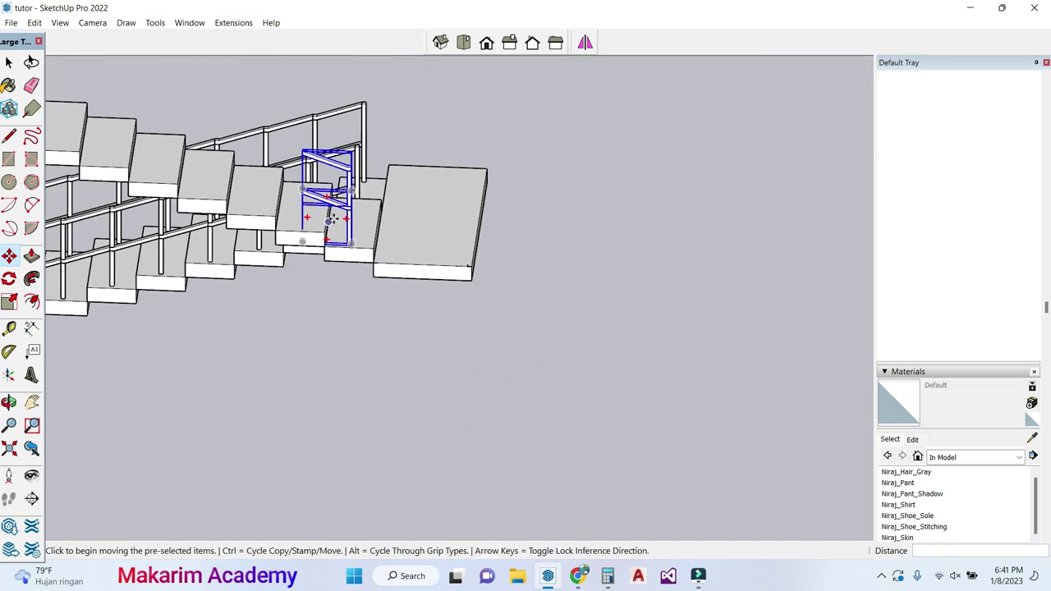
scroll(333, 220, down, 2)
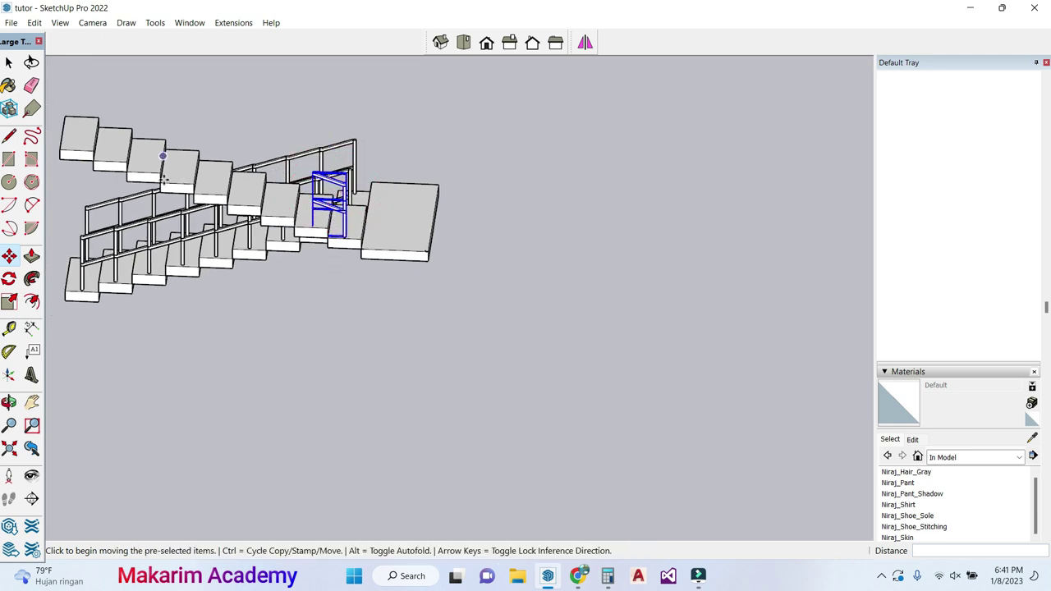
scroll(299, 182, up, 4)
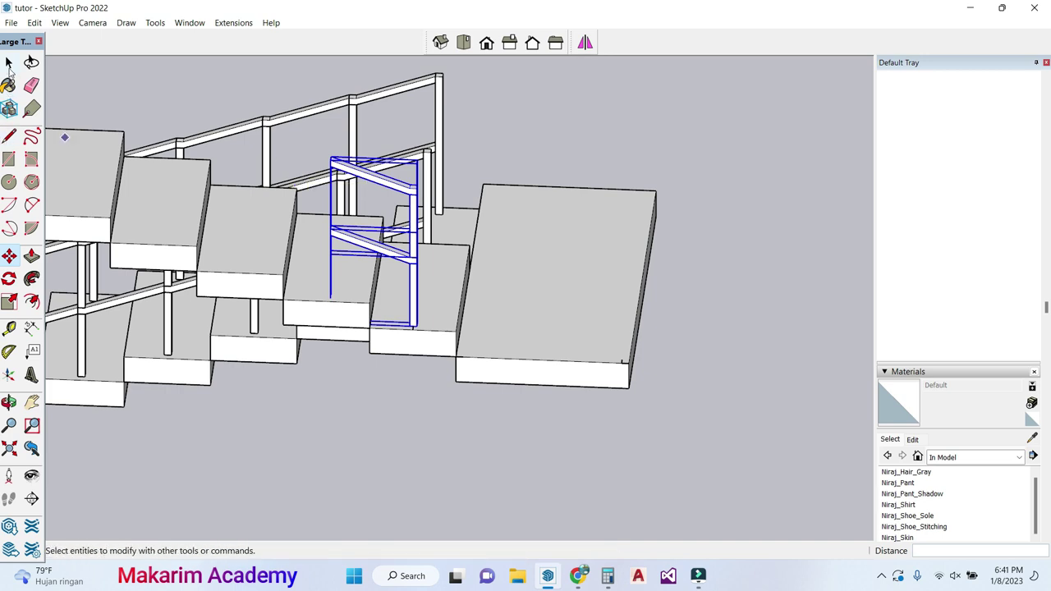
click(9, 66)
click(500, 112)
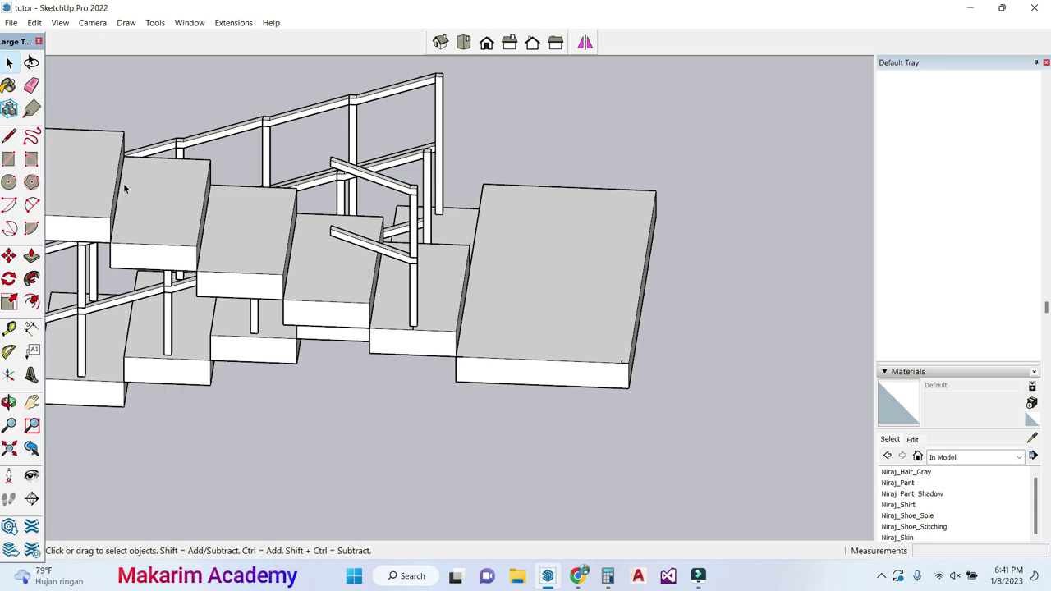
Step: Stamp-copy the mirrored upper and lower railing segments onto the upper flight's second step, snapped to the open end of the first section's lower rail
scroll(395, 356, up, 6)
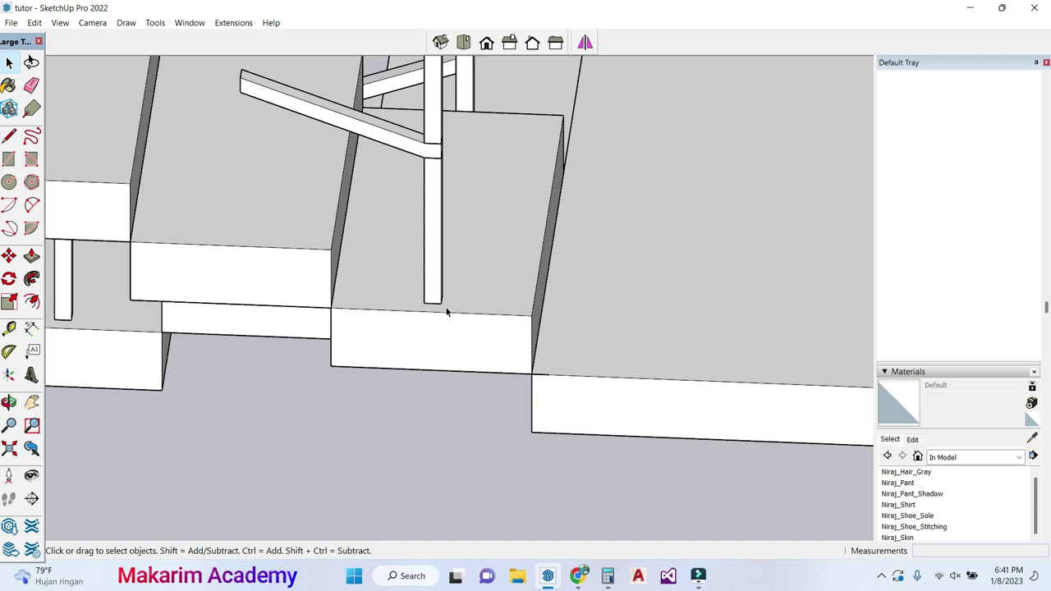
scroll(447, 312, down, 8)
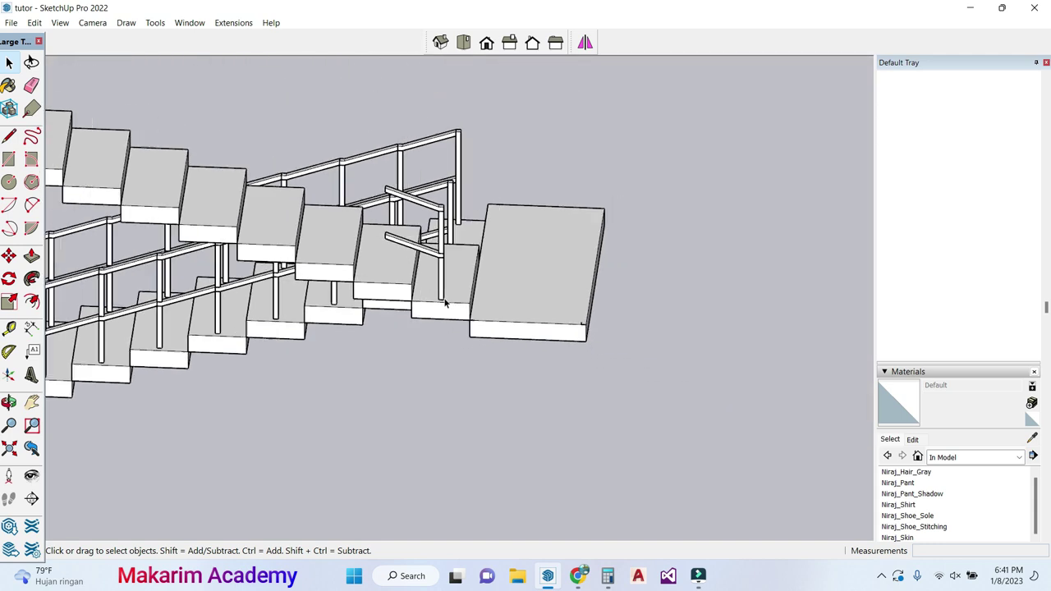
scroll(429, 224, up, 3)
click(429, 223)
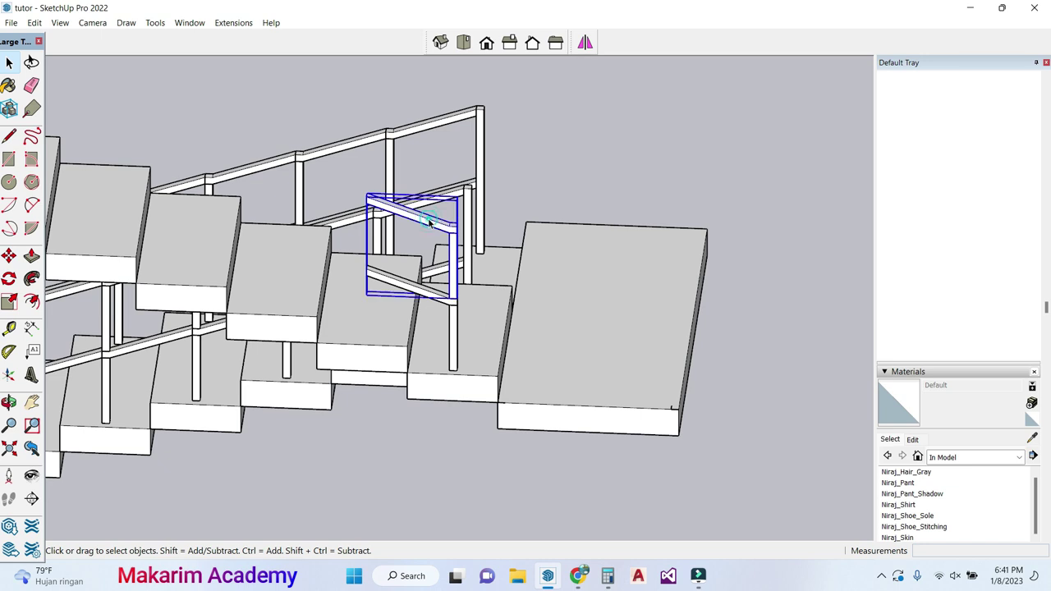
scroll(415, 306, up, 2)
shift+click(399, 282)
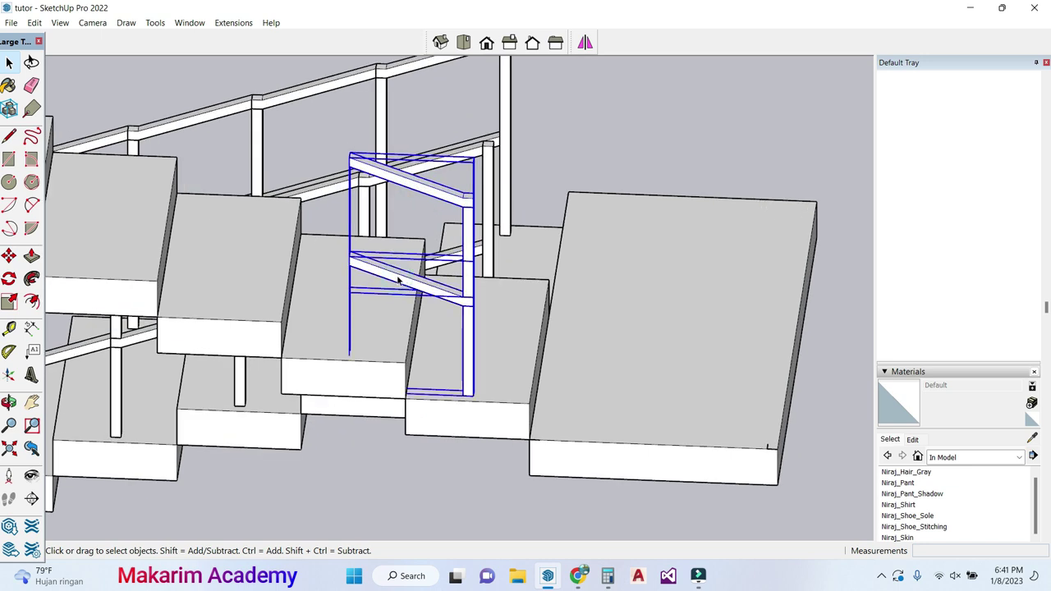
click(9, 256)
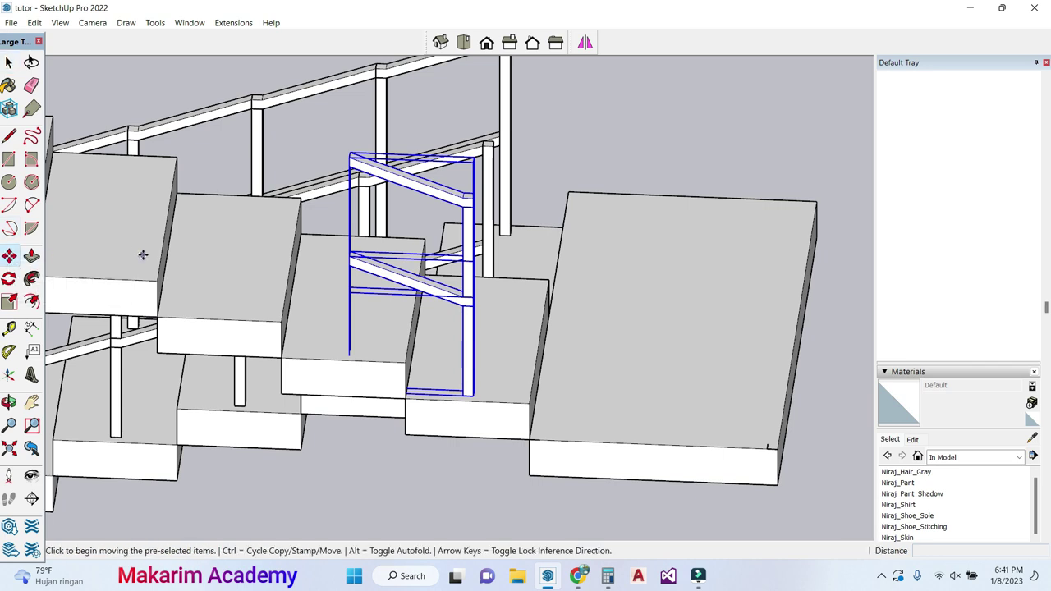
key(ctrl)
key(ctrl)
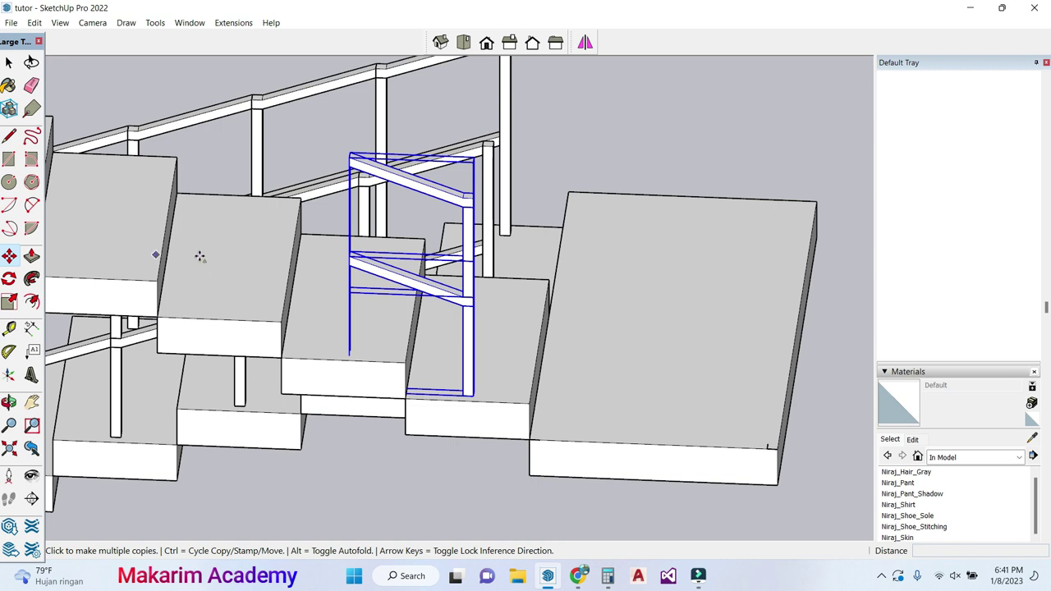
scroll(475, 377, up, 2)
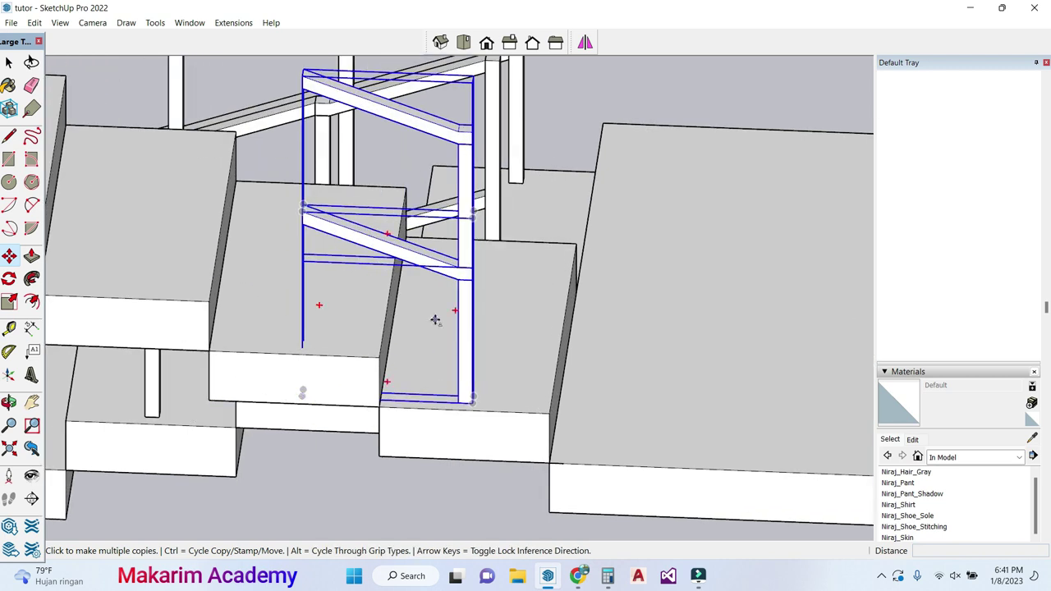
scroll(435, 320, up, 2)
scroll(467, 296, up, 2)
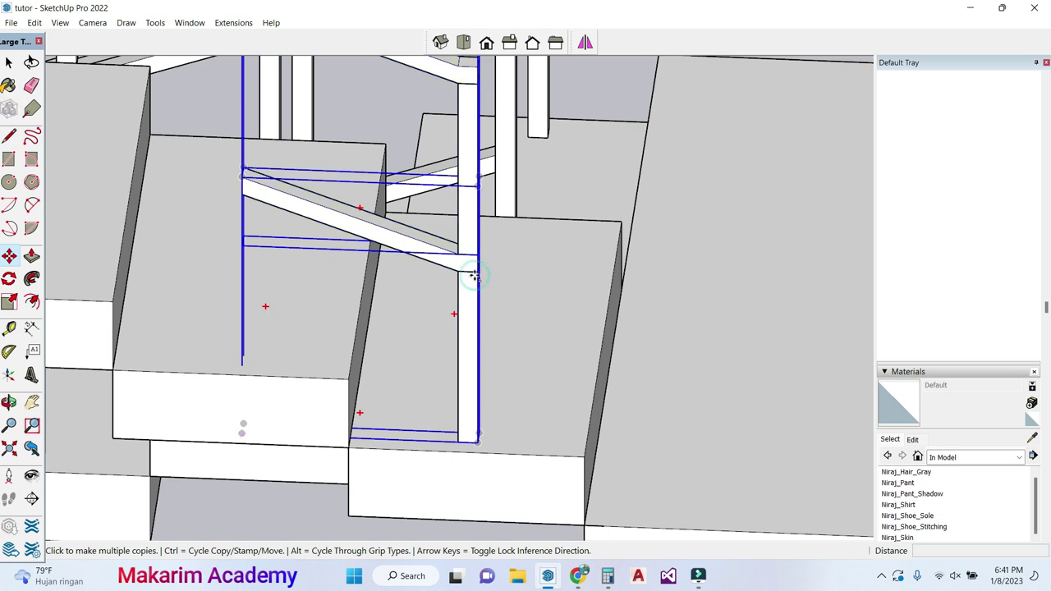
click(474, 278)
scroll(391, 260, down, 3)
scroll(323, 235, up, 3)
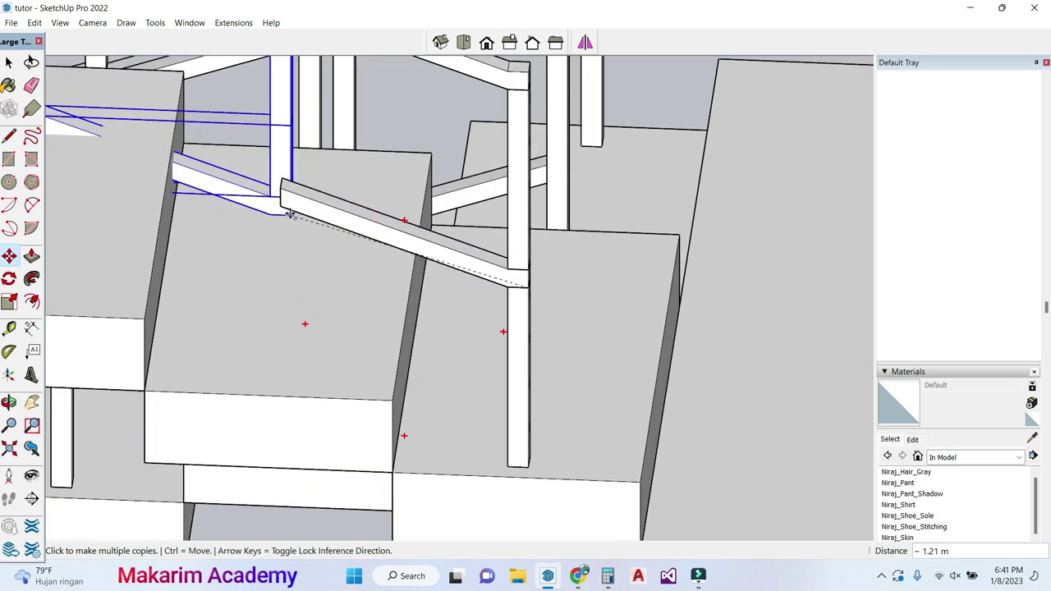
scroll(329, 246, down, 4)
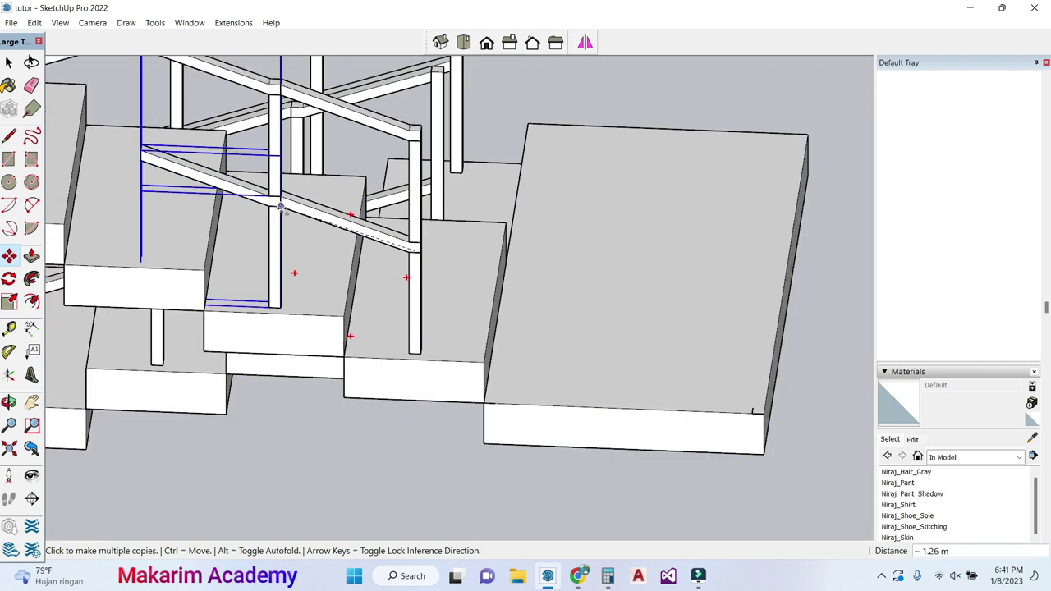
Step: Stamp three more railing sections up the next steps of the upper flight, each snapped to the previous section's open lower rail end
scroll(328, 247, down, 2)
scroll(246, 230, up, 6)
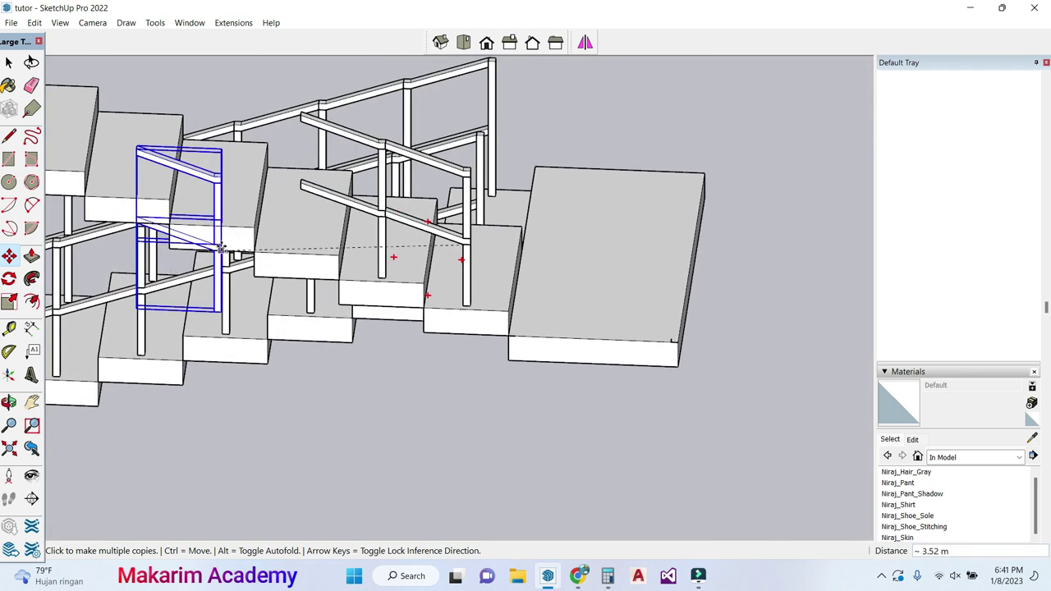
scroll(363, 129, up, 2)
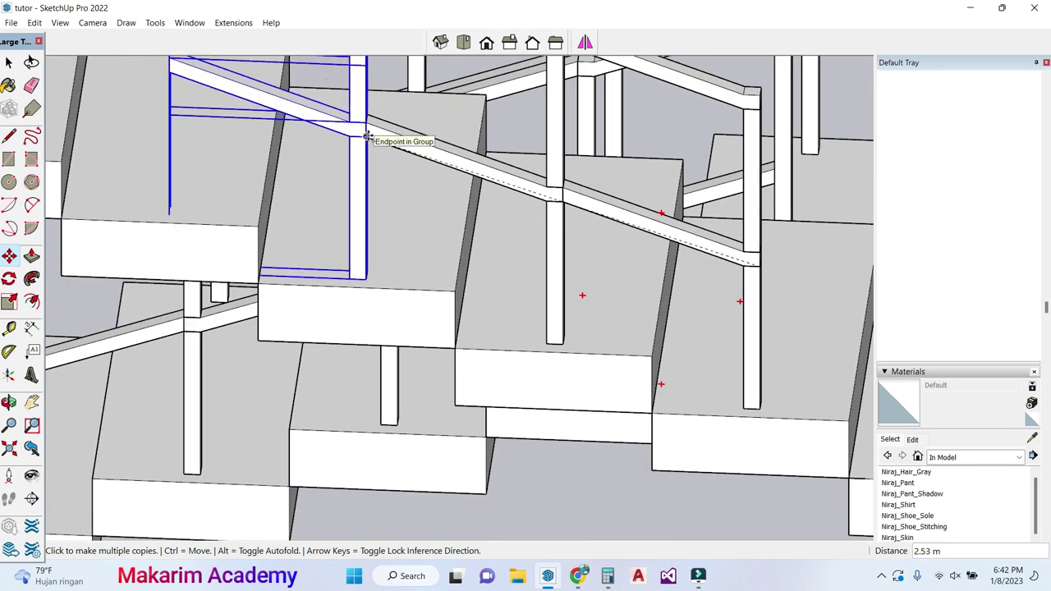
scroll(366, 134, down, 2)
scroll(366, 134, down, 2)
scroll(312, 91, up, 4)
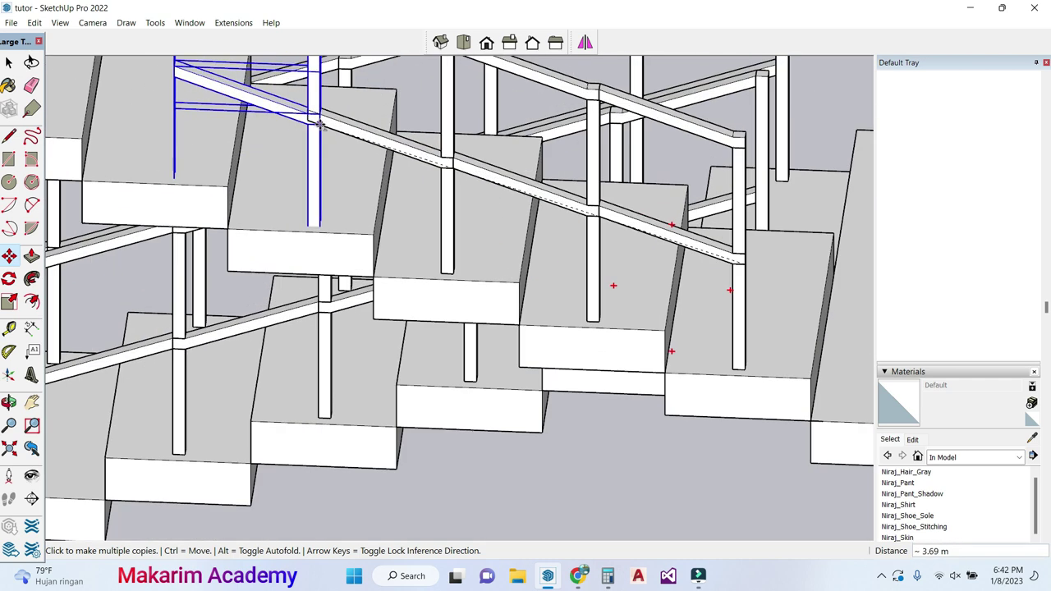
scroll(274, 106, down, 2)
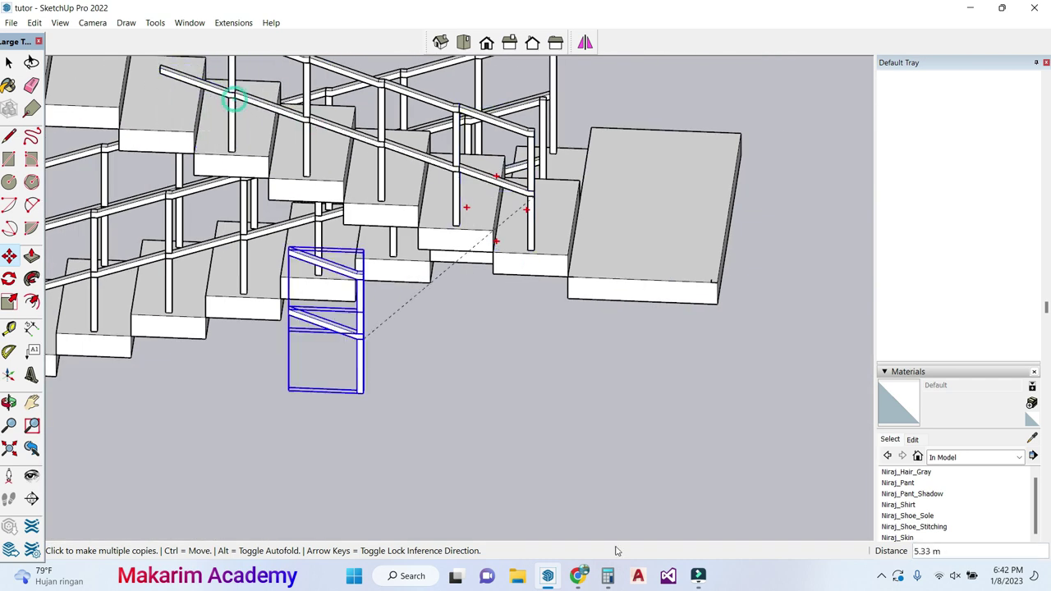
key(Escape)
key(h)
drag(232, 192, 451, 387)
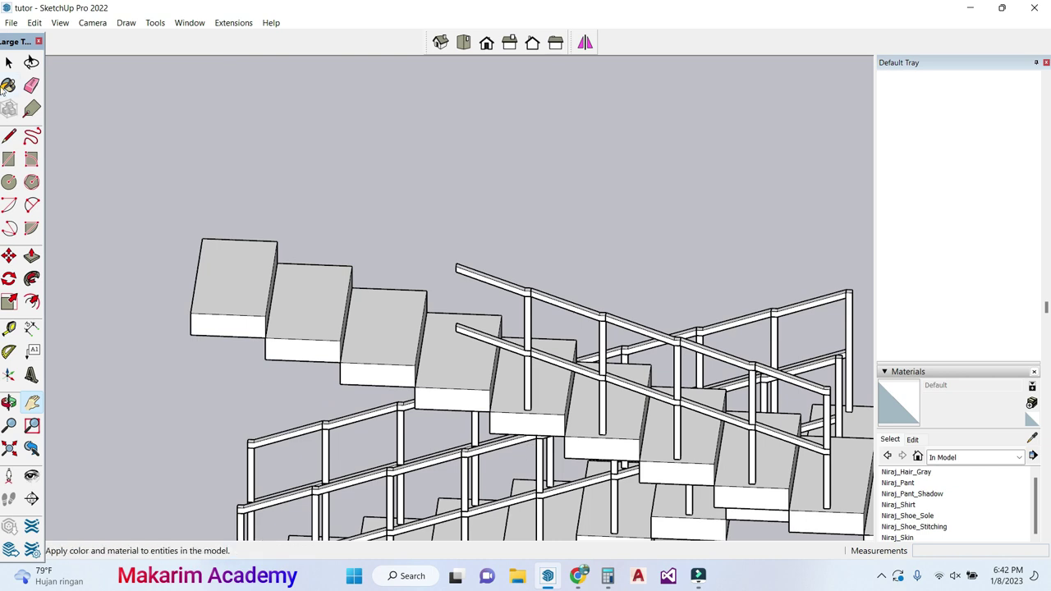
Step: Continue the upper flight's railing with three more stamped sections, ending on the step just below the top one
key(m)
scroll(427, 319, up, 3)
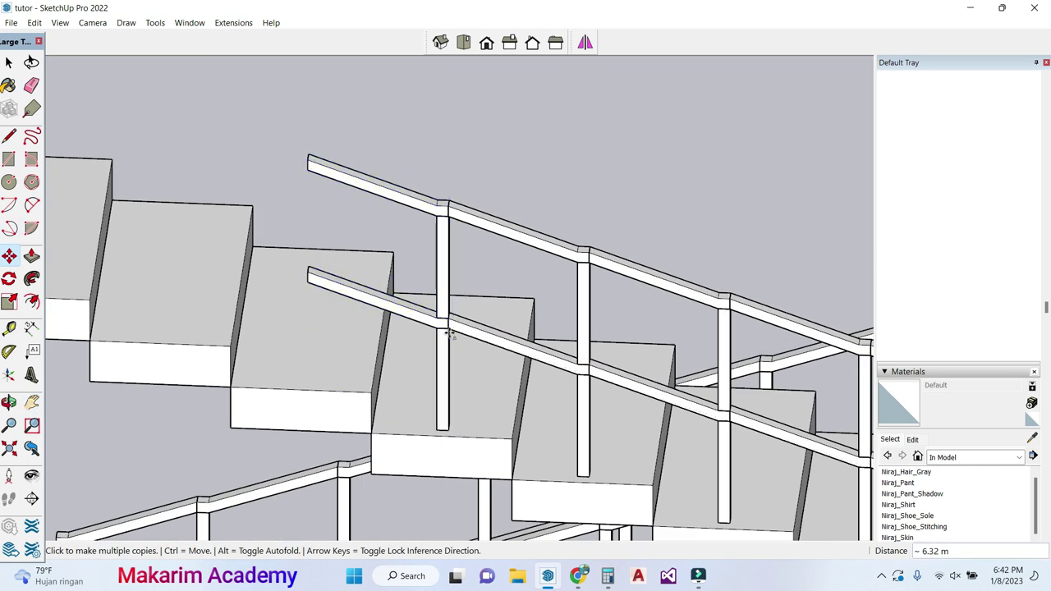
scroll(171, 247, down, 3)
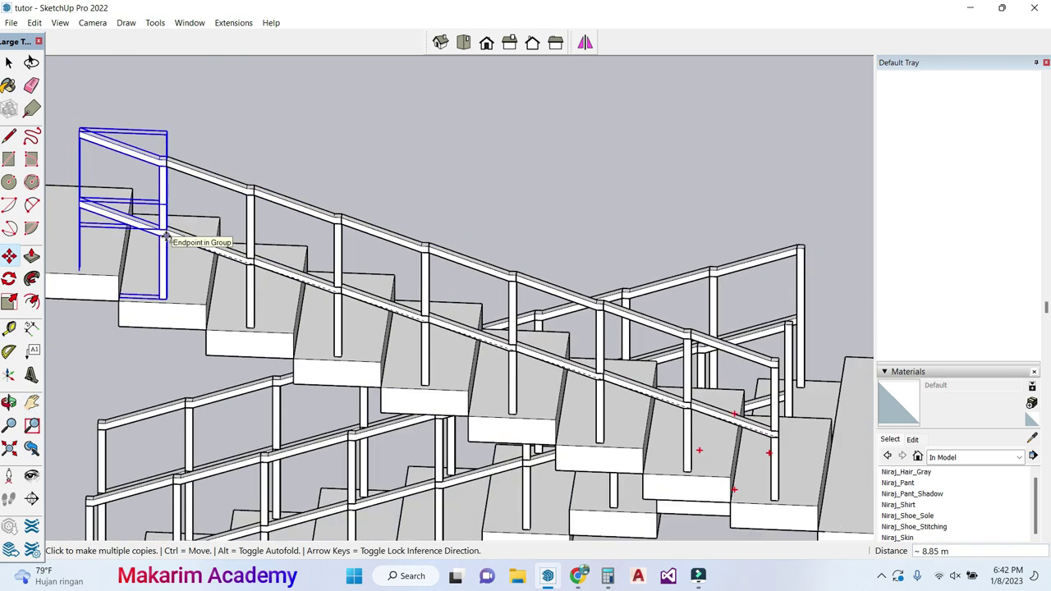
click(10, 63)
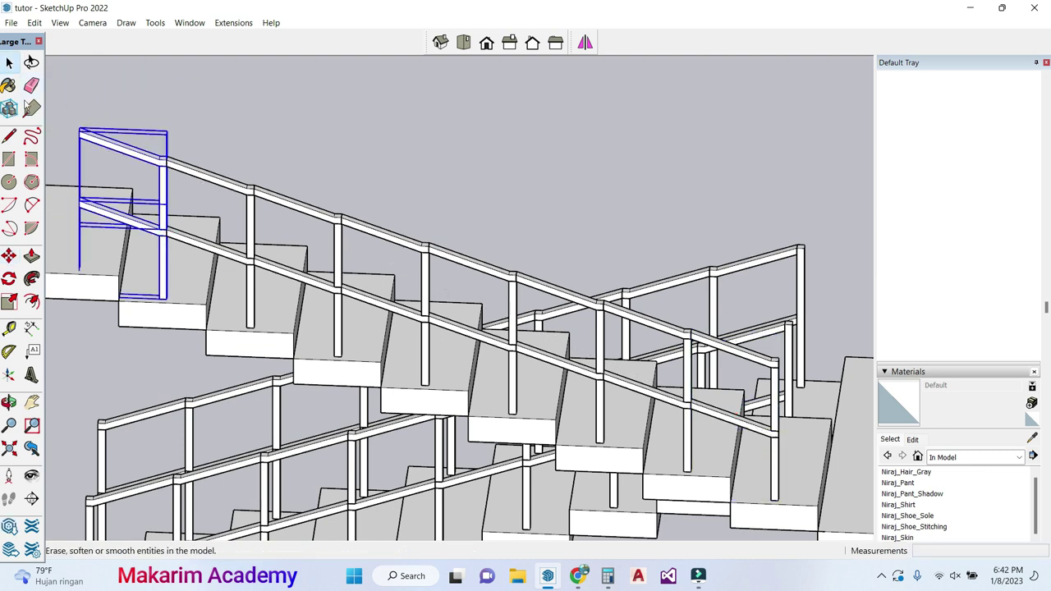
scroll(116, 286, down, 2)
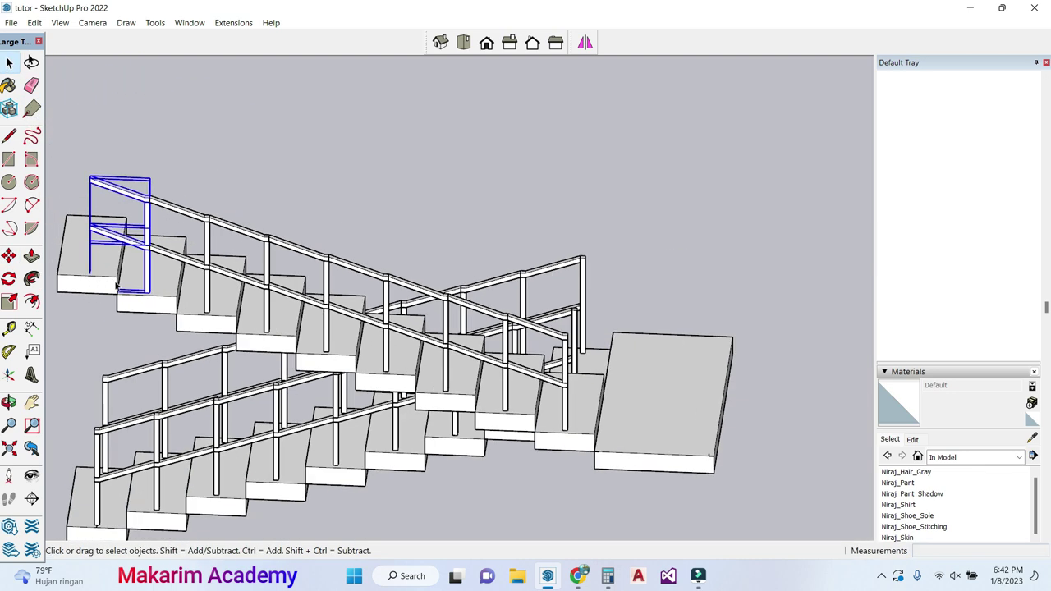
key(Delete)
Step: Copy the end post at the top of the lower flight's railing by its top corner onto the open upper rail end at the upper flight's top step
scroll(593, 257, up, 2)
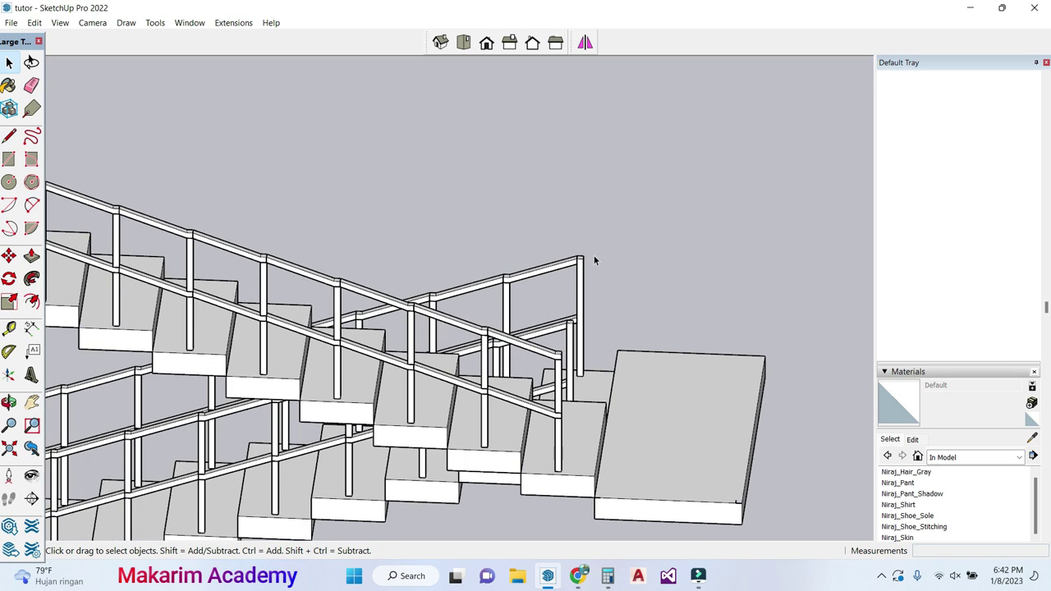
scroll(592, 257, down, 2)
scroll(582, 262, up, 2)
scroll(582, 261, up, 4)
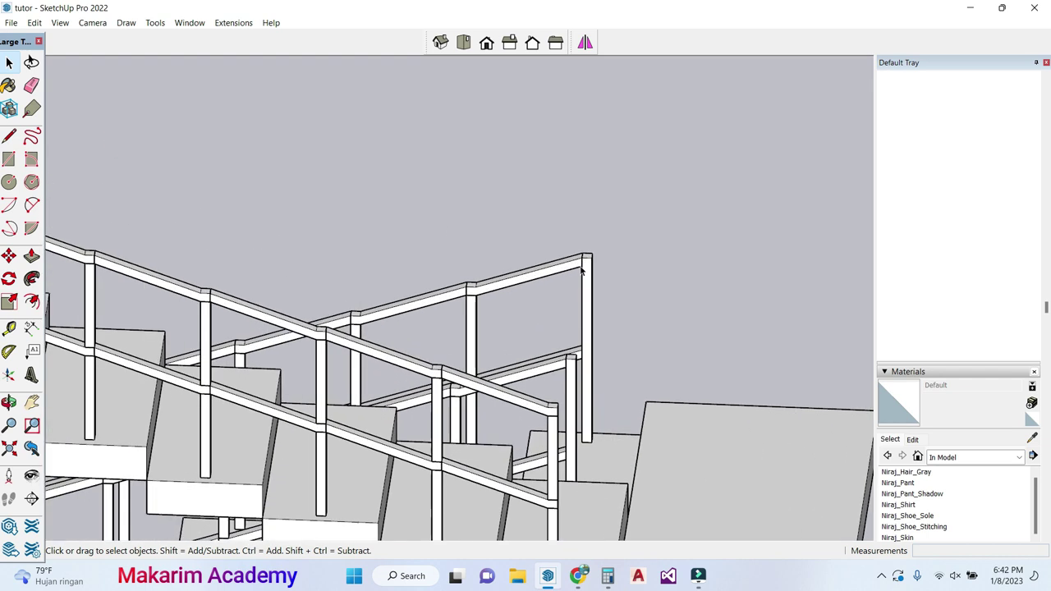
click(588, 284)
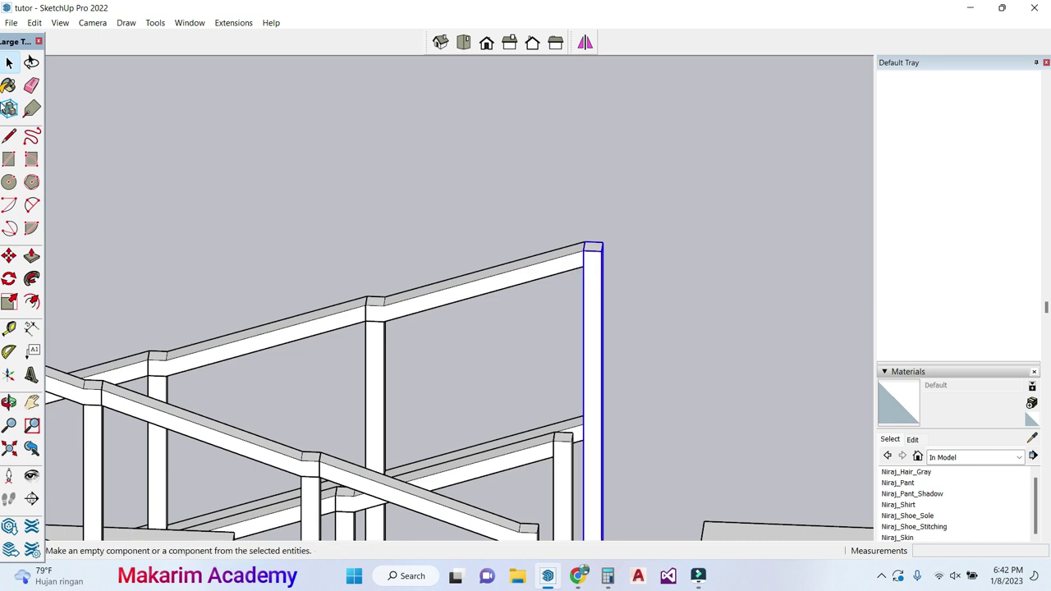
click(10, 255)
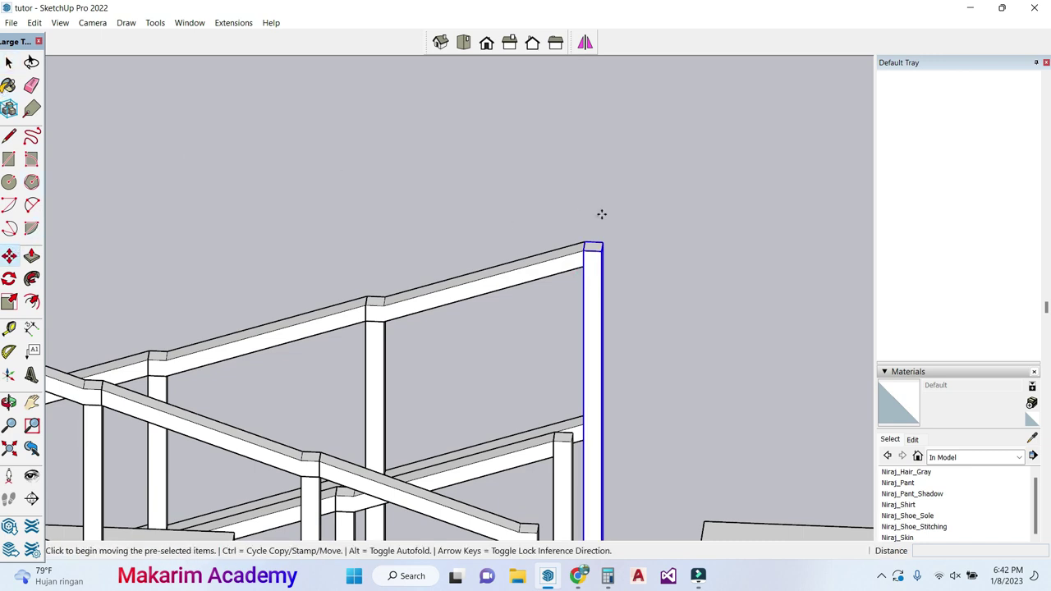
scroll(594, 226, up, 2)
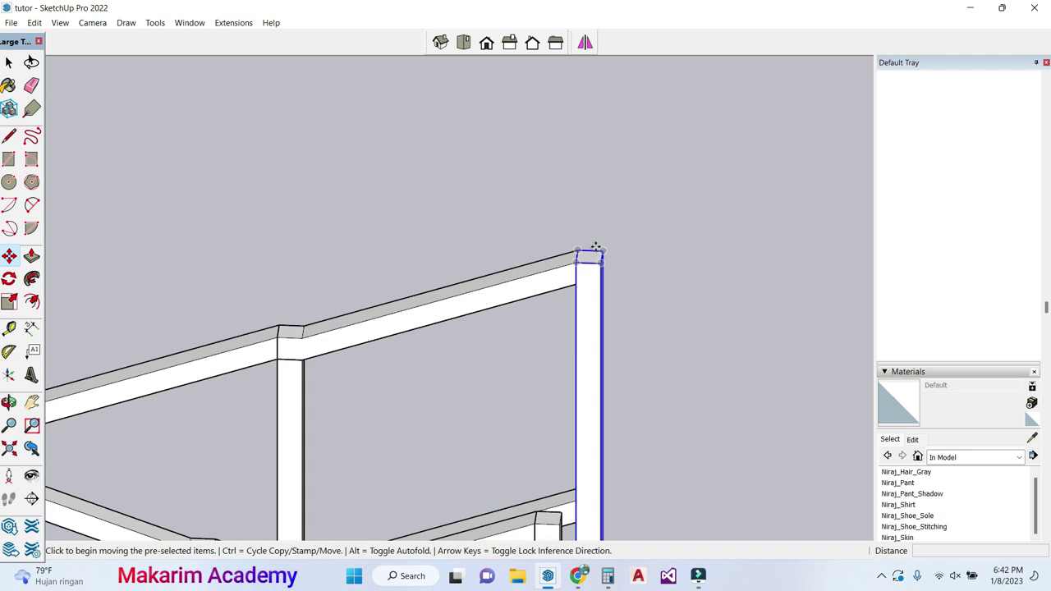
click(600, 250)
scroll(601, 252, down, 3)
scroll(601, 251, down, 4)
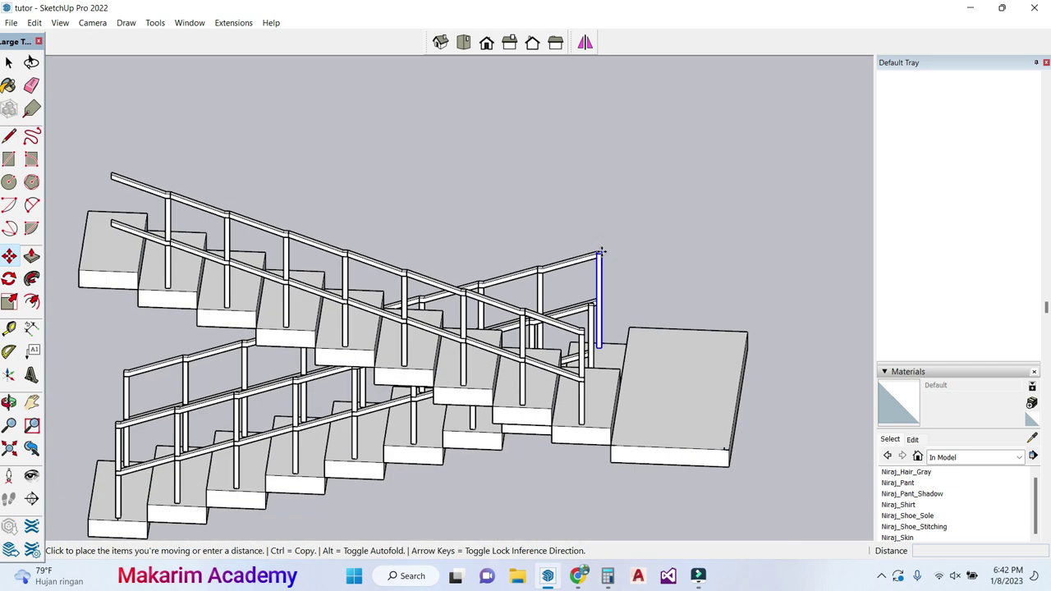
scroll(277, 194, up, 5)
scroll(236, 197, up, 3)
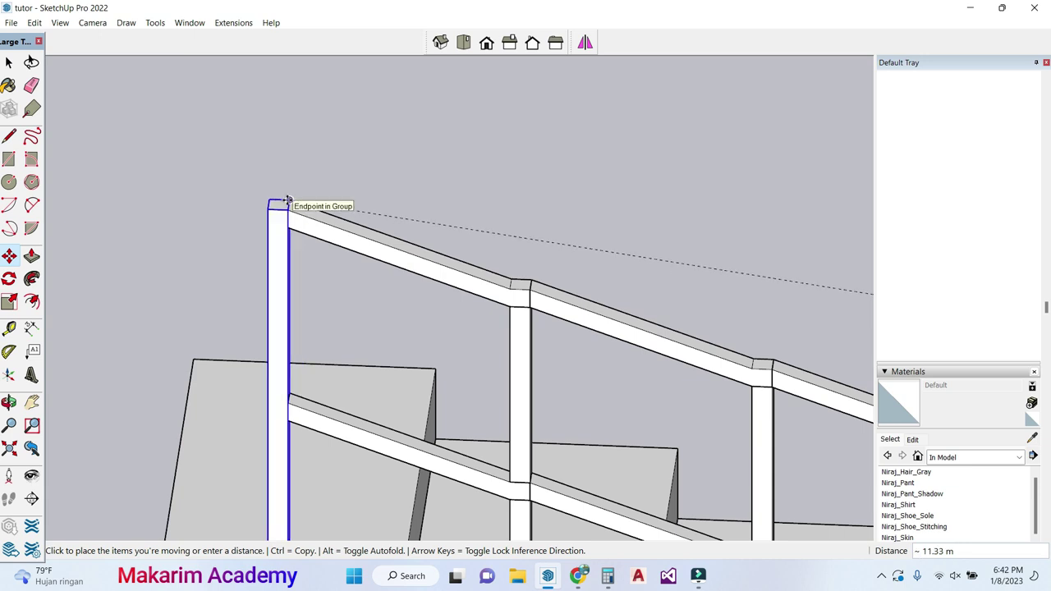
key(ctrl)
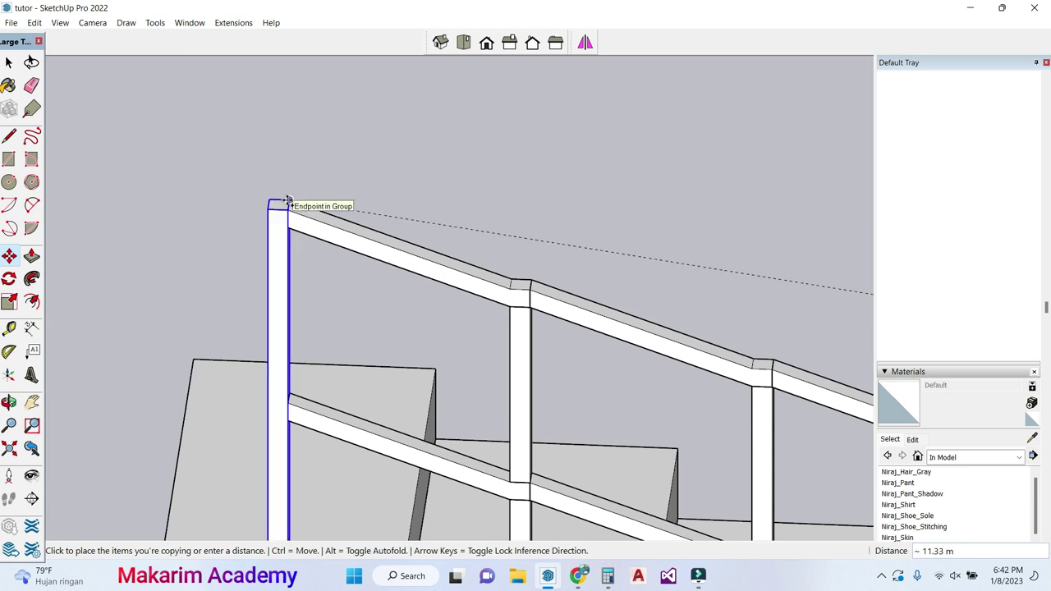
click(288, 201)
scroll(288, 202, down, 6)
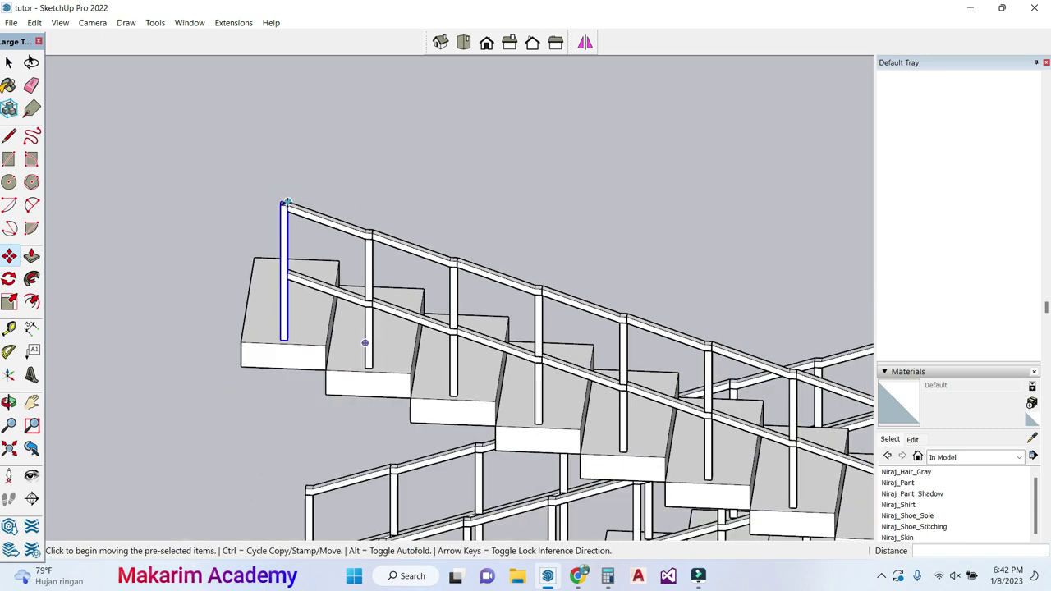
key(space)
click(413, 170)
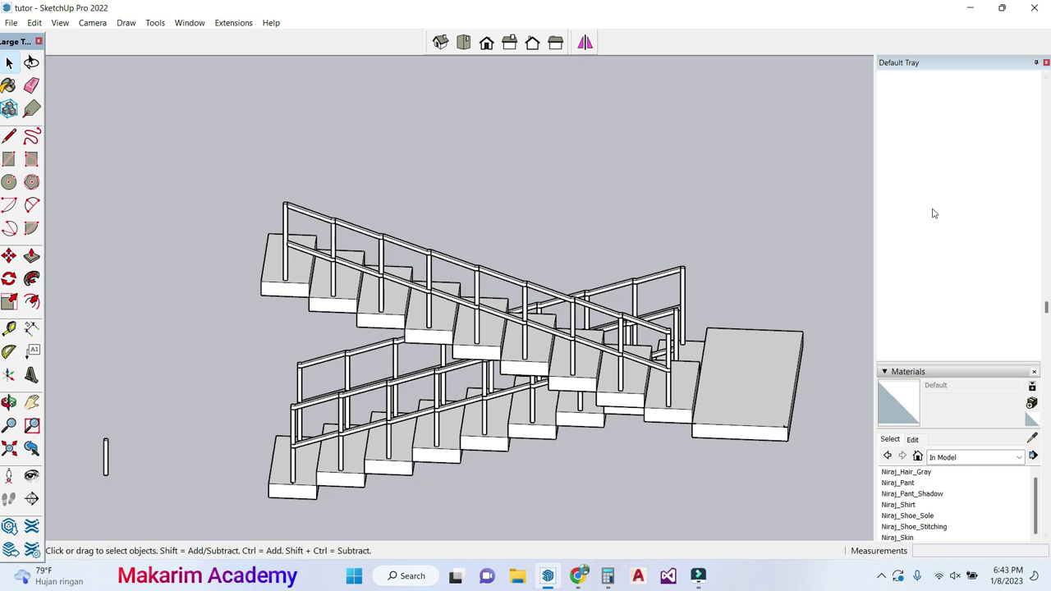
Step: Draw a 0.1 m reference line inward from the middle of the opposite side edge of the upper flight's lowest step
click(8, 403)
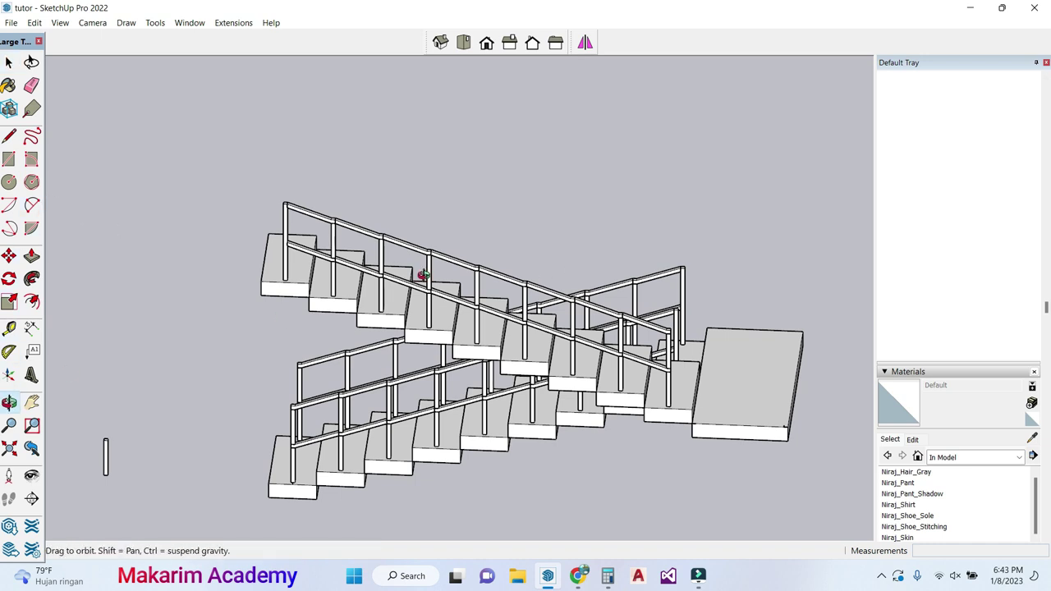
drag(543, 243, 237, 247)
scroll(505, 435, up, 6)
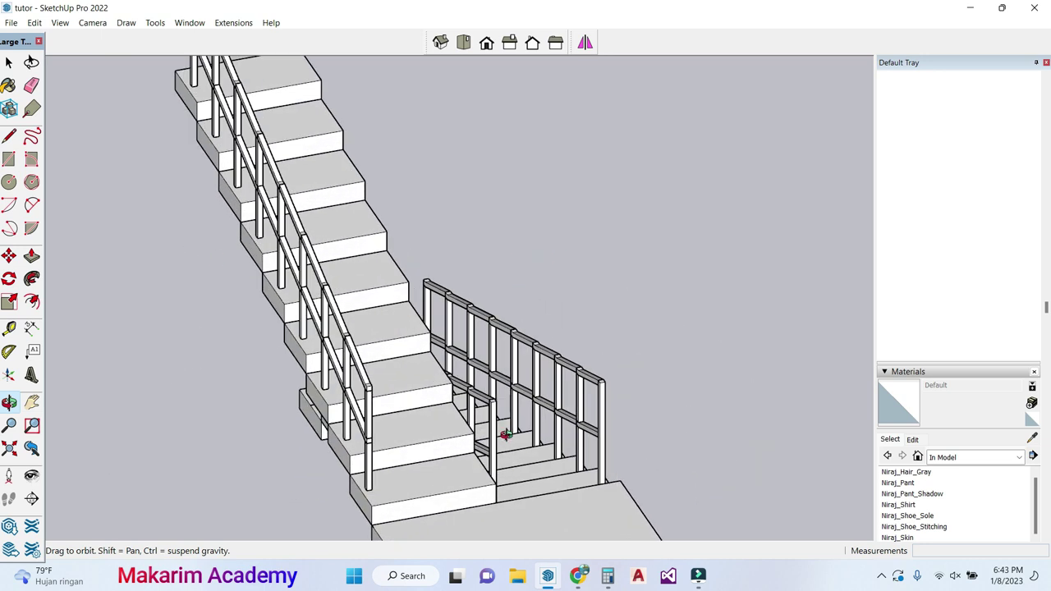
scroll(470, 480, up, 2)
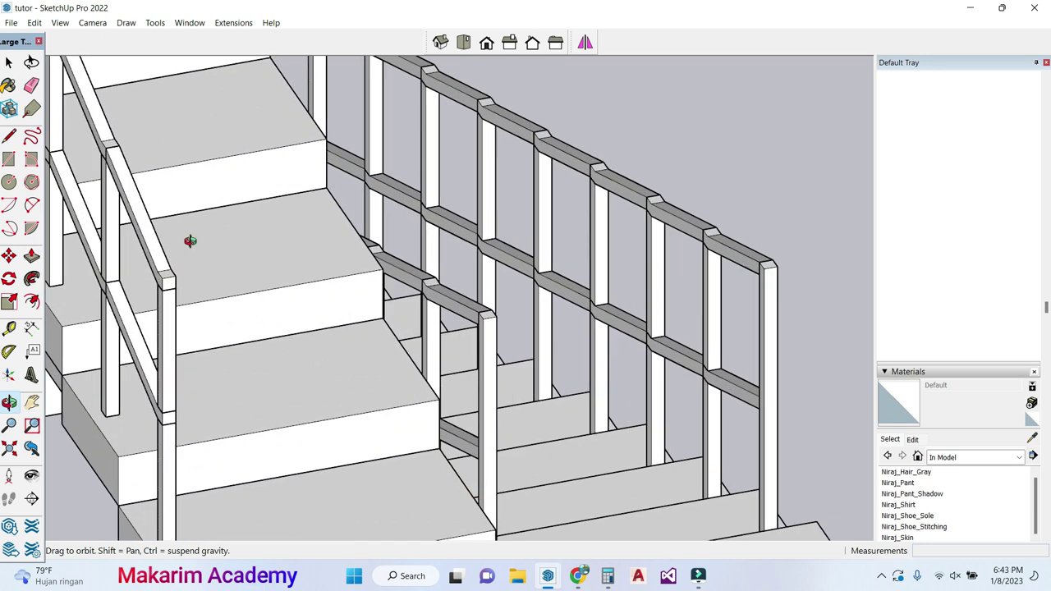
click(9, 135)
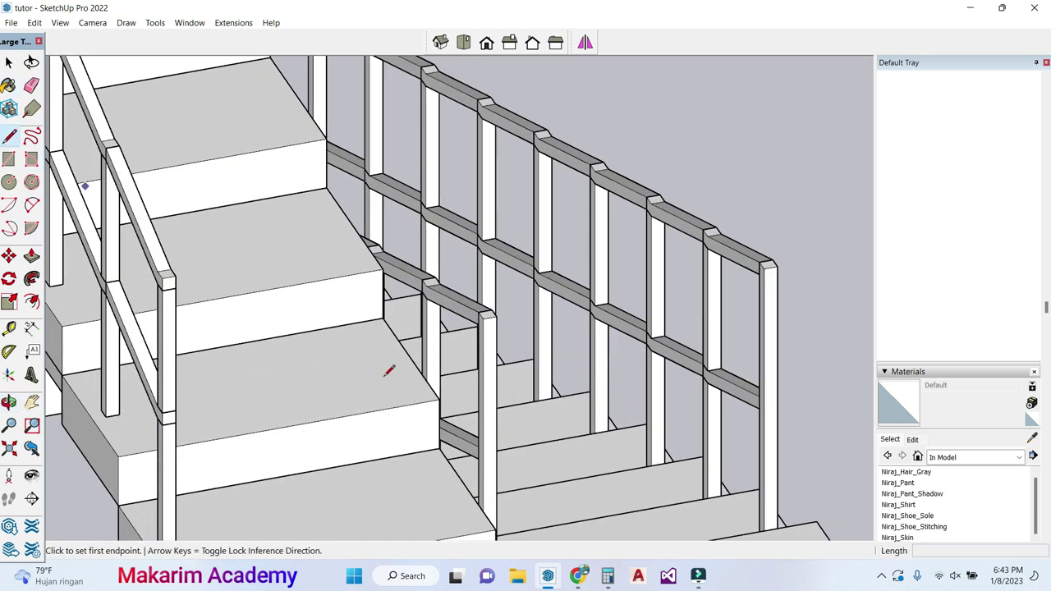
click(467, 489)
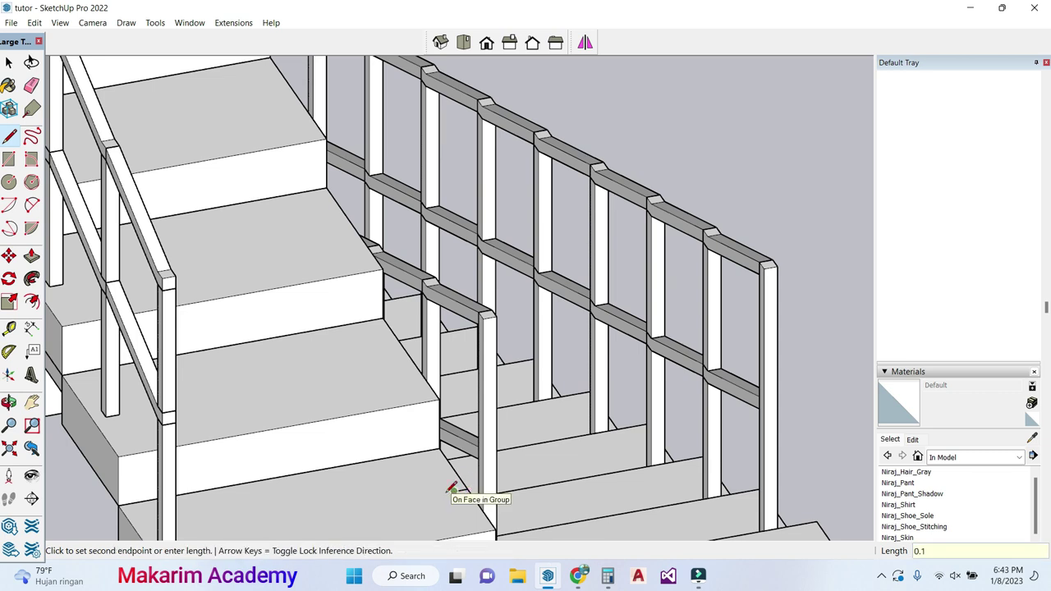
scroll(443, 484, down, 3)
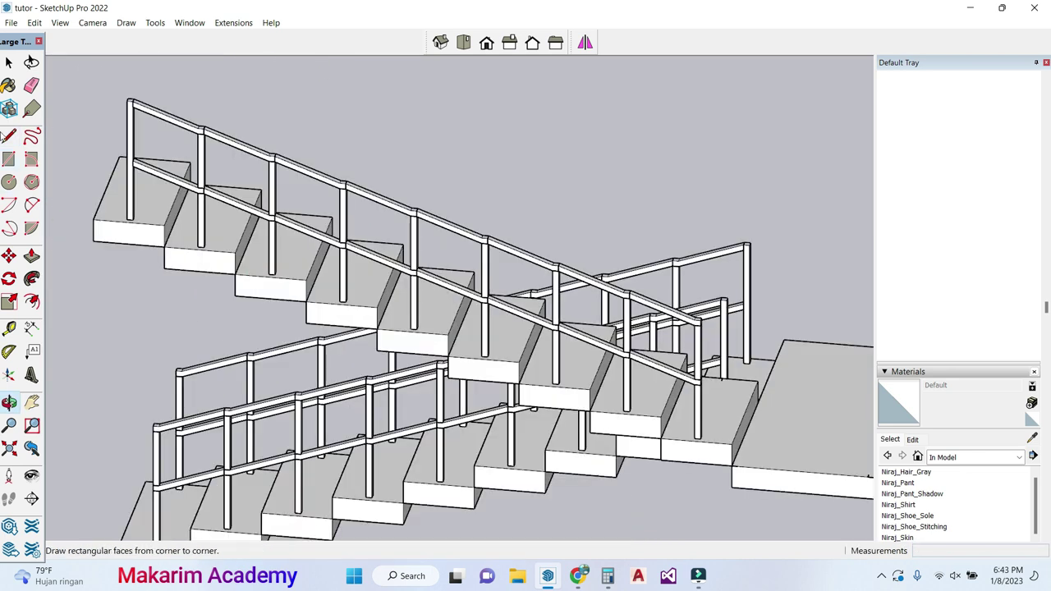
Step: Copy the upper flight's whole railing by the middle of its lowest post's bottom edge to the reference line's inner end on the opposite side
click(8, 62)
click(684, 330)
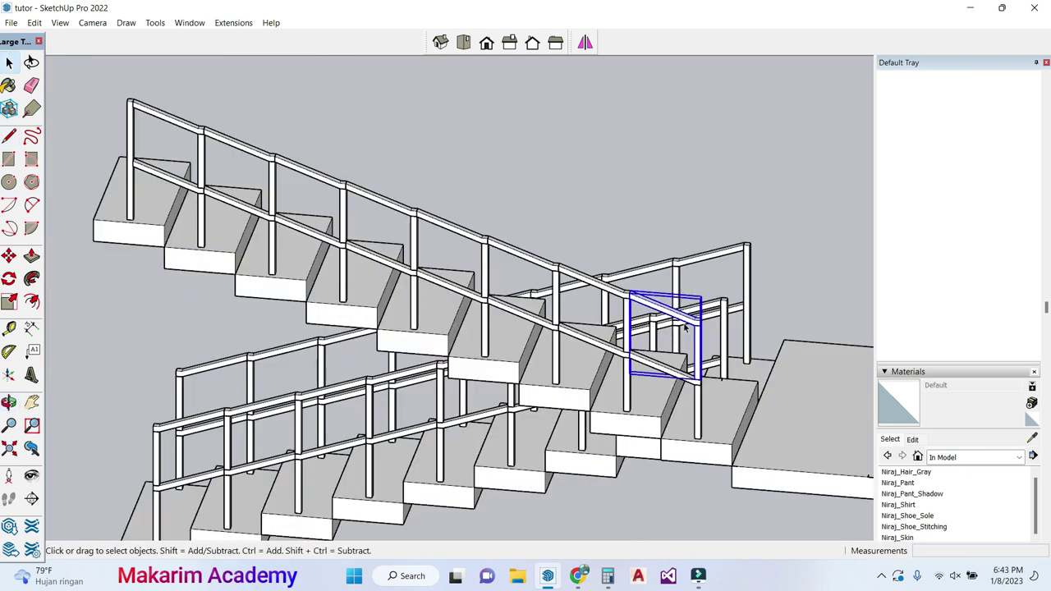
ctrl+click(593, 327)
ctrl+click(518, 317)
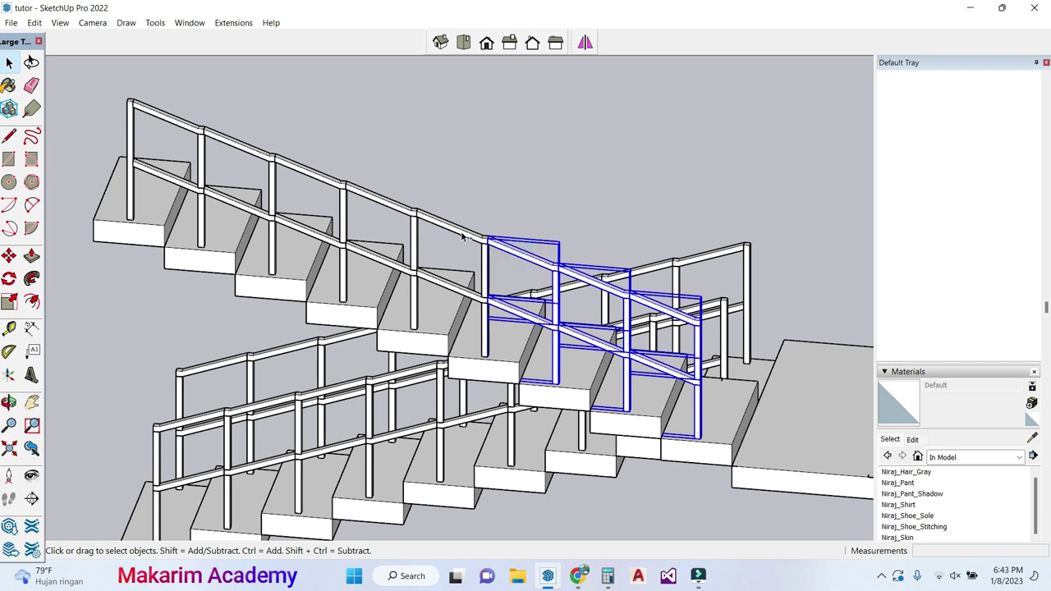
ctrl+click(452, 291)
ctrl+click(382, 265)
ctrl+click(312, 238)
ctrl+click(212, 141)
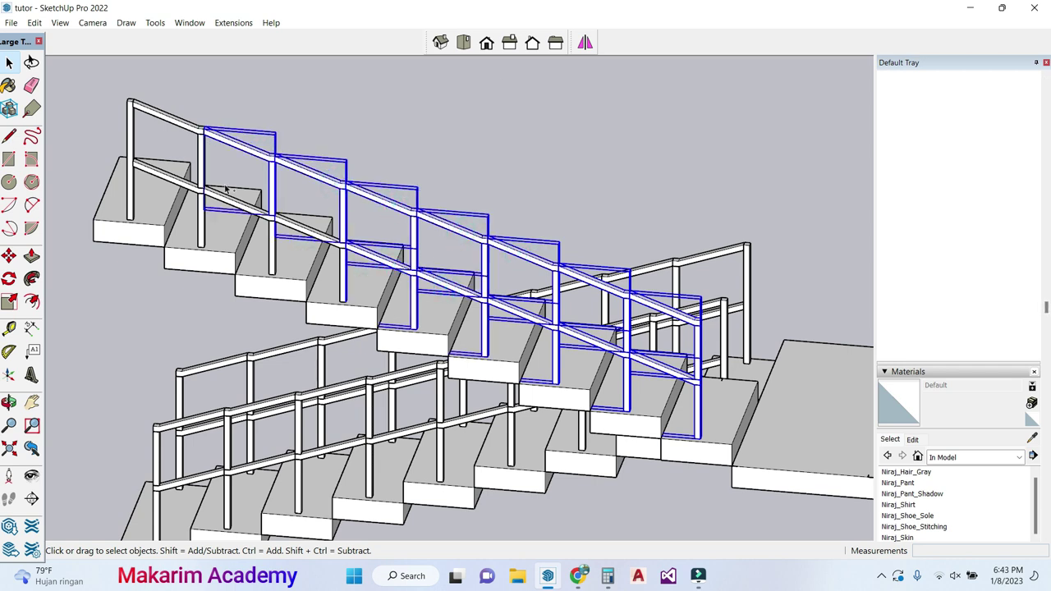
ctrl+click(157, 112)
middle_drag(131, 154, 442, 394)
middle_drag(255, 431, 204, 445)
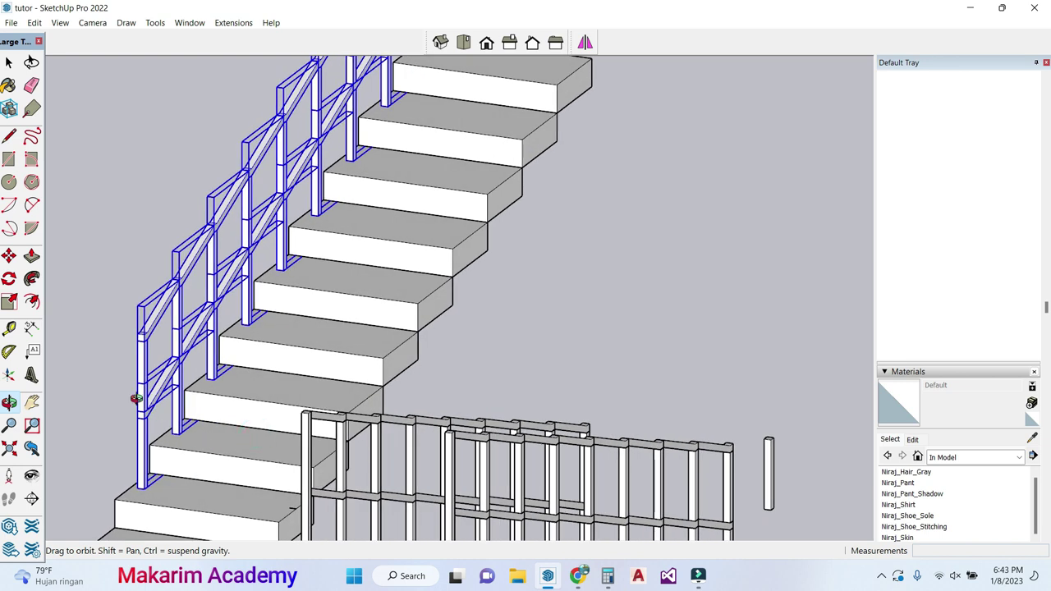
middle_drag(135, 400, 123, 390)
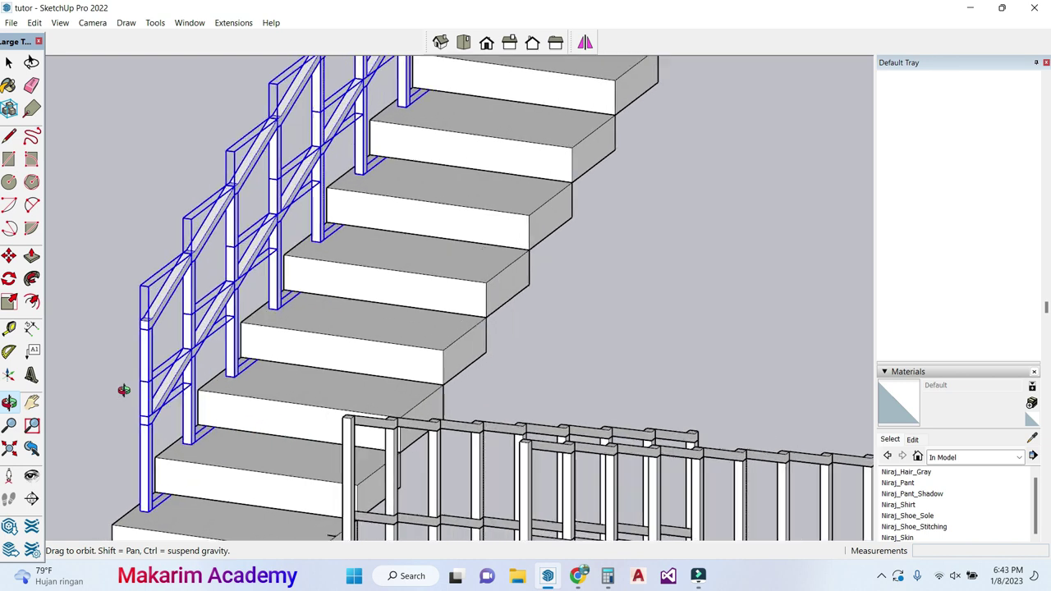
click(8, 256)
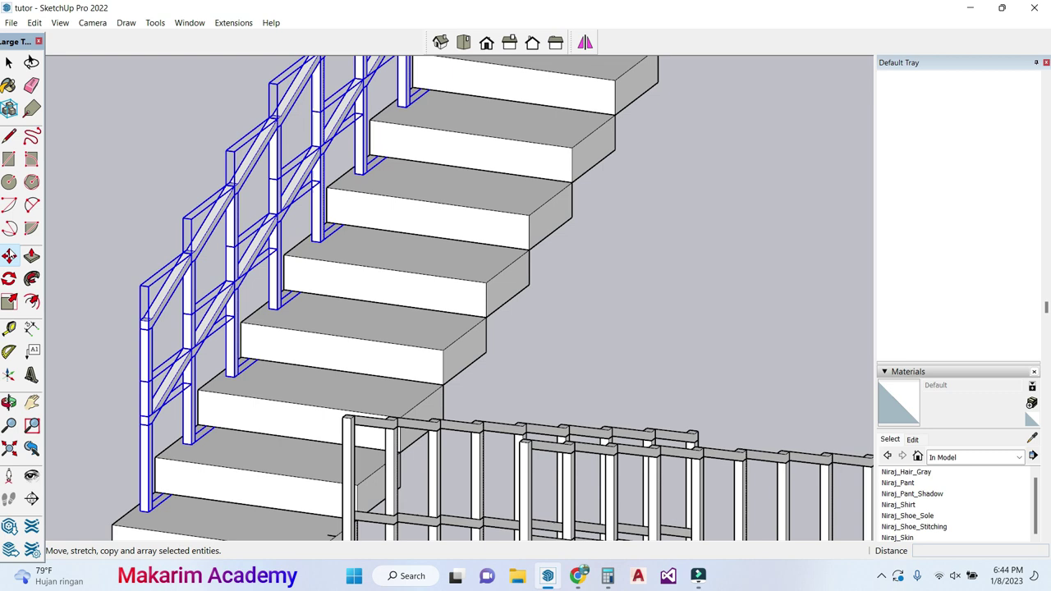
click(9, 63)
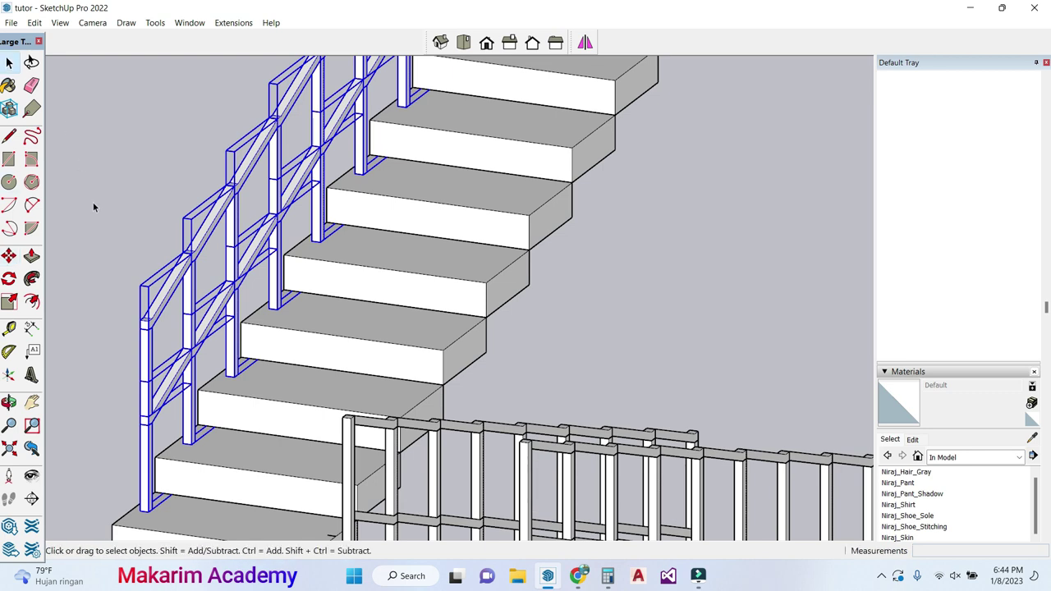
click(8, 256)
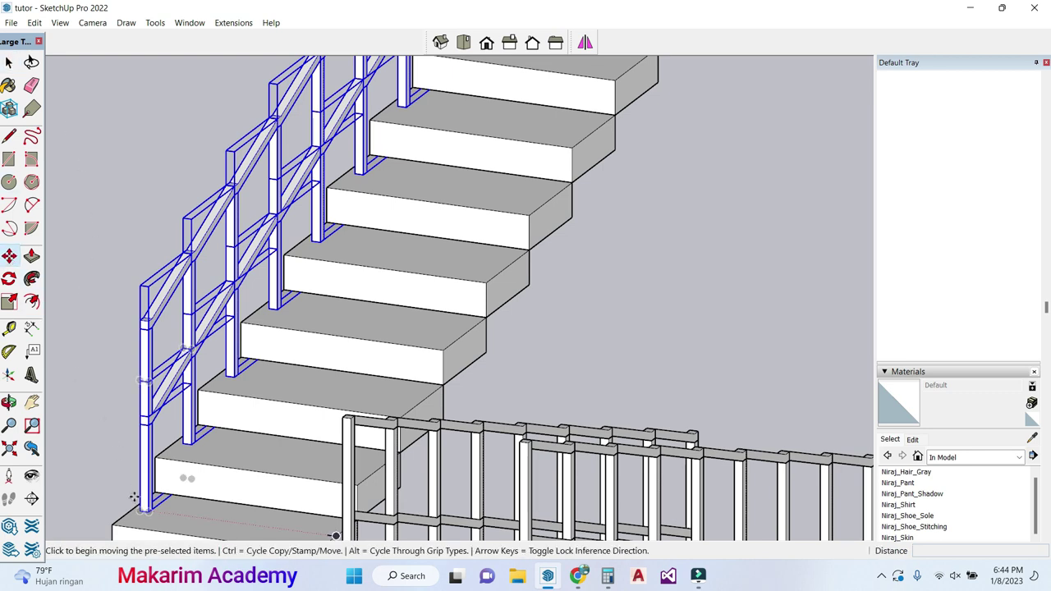
scroll(161, 514, up, 2)
scroll(163, 513, up, 4)
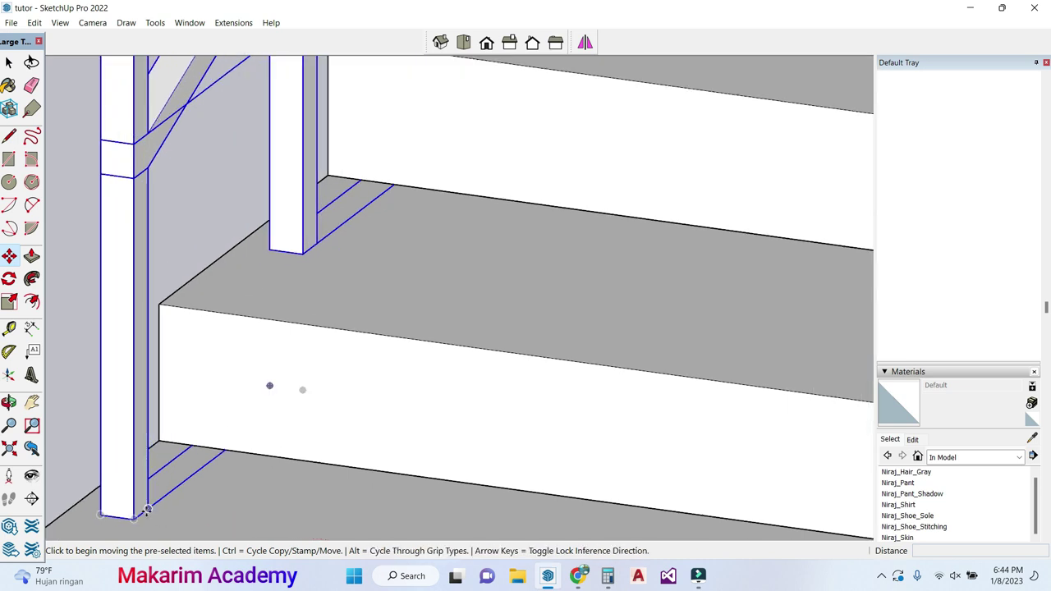
scroll(142, 509, down, 1)
click(138, 510)
scroll(170, 507, down, 3)
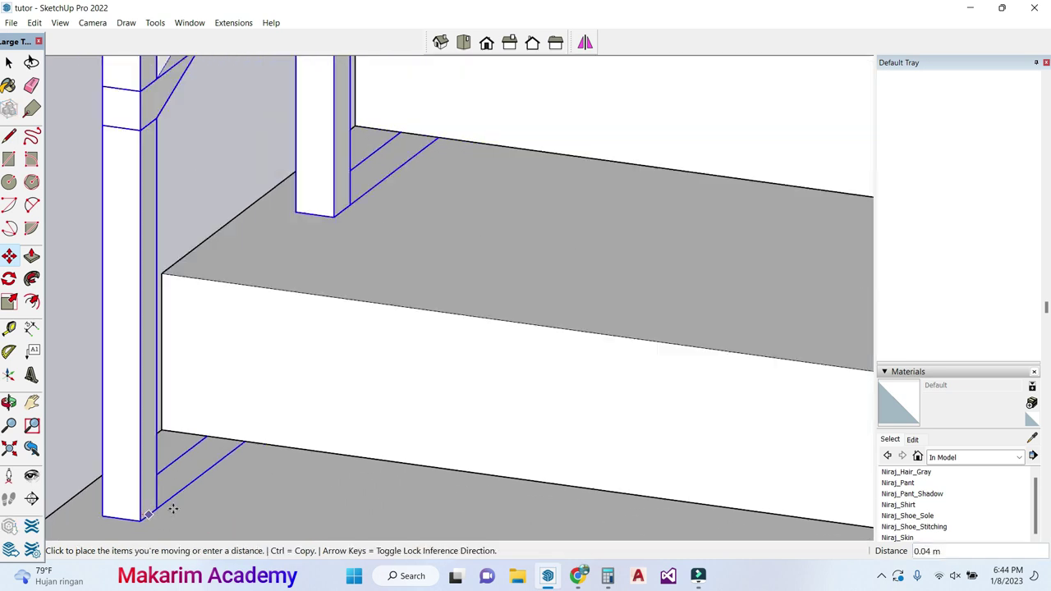
scroll(174, 510, down, 2)
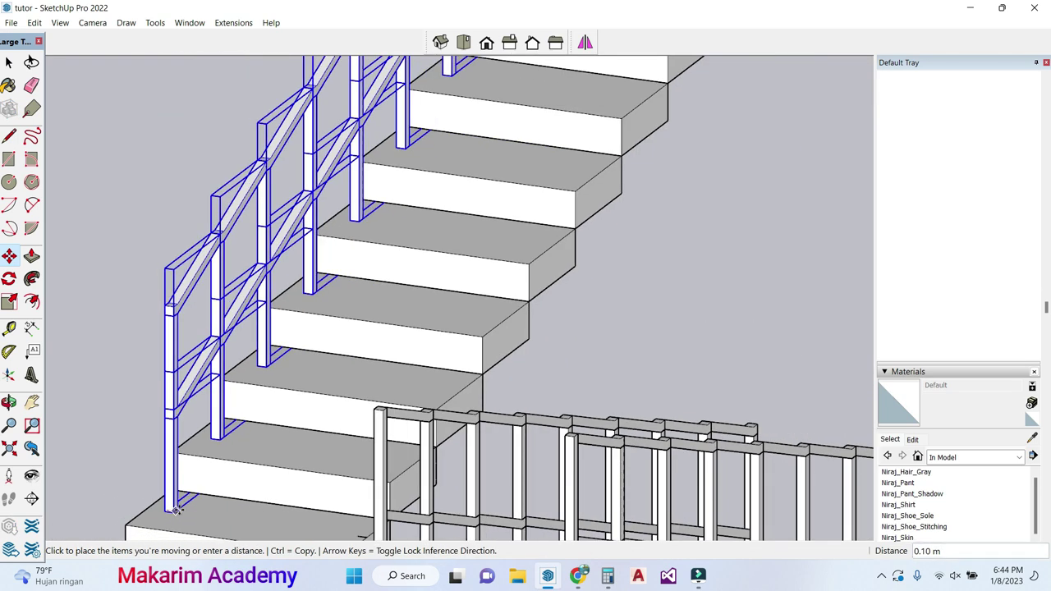
key(ctrl)
scroll(365, 524, up, 1)
scroll(366, 525, down, 2)
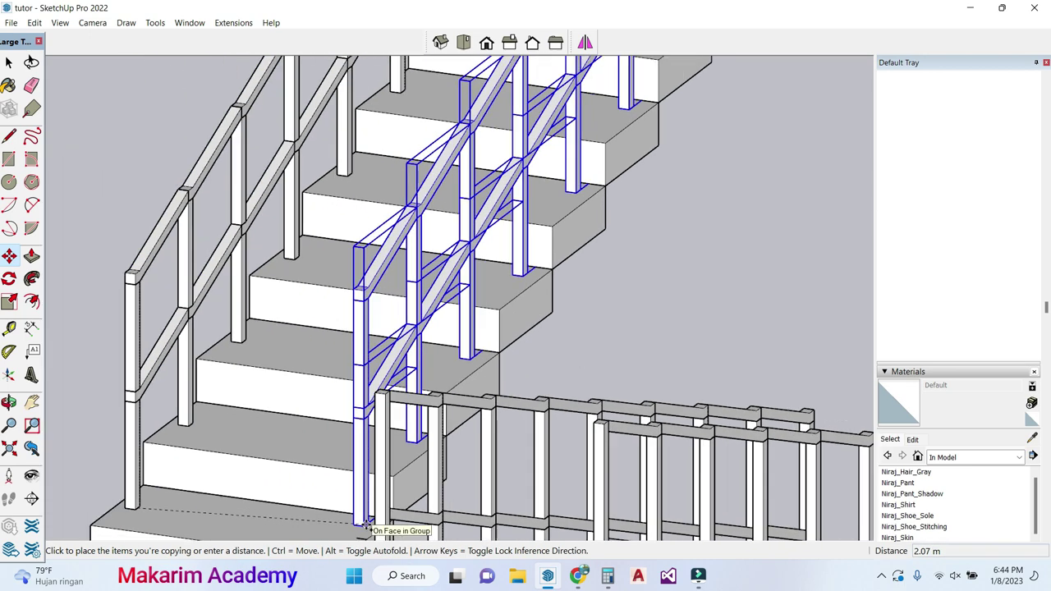
scroll(353, 530, up, 4)
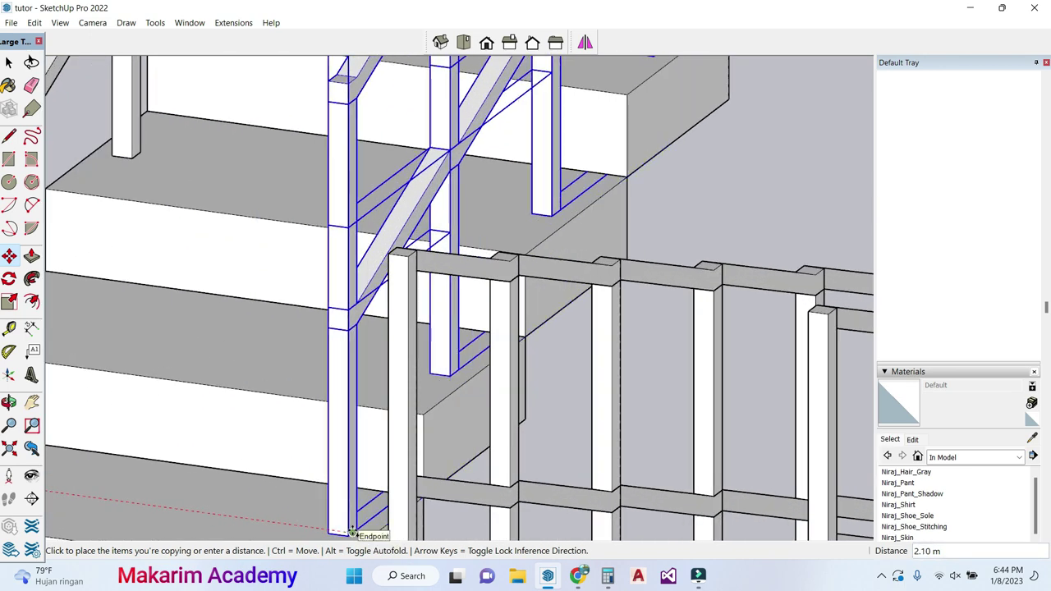
scroll(354, 530, up, 2)
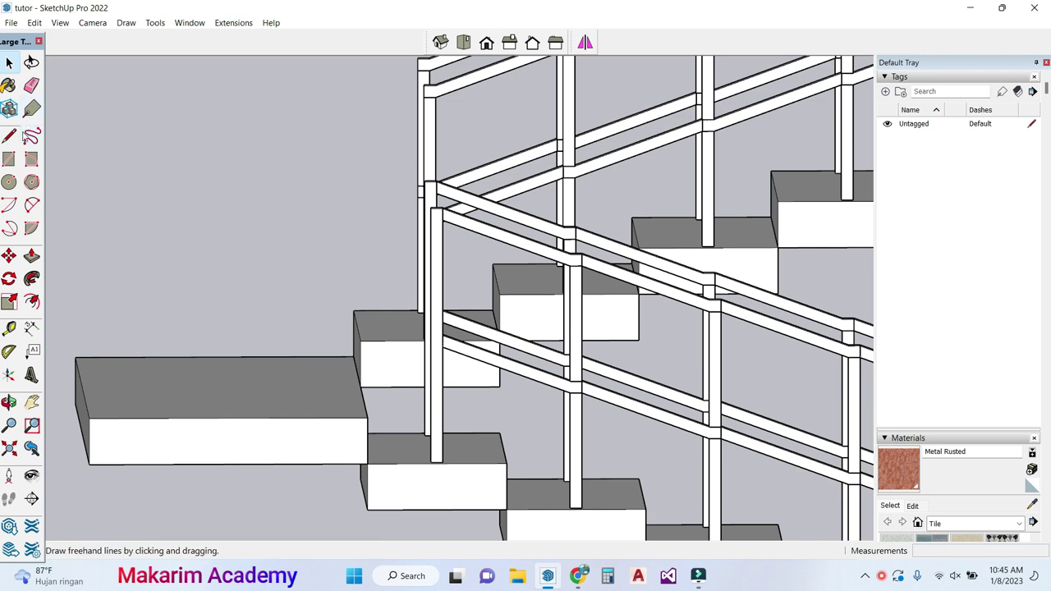
click(9, 402)
drag(265, 278, 218, 368)
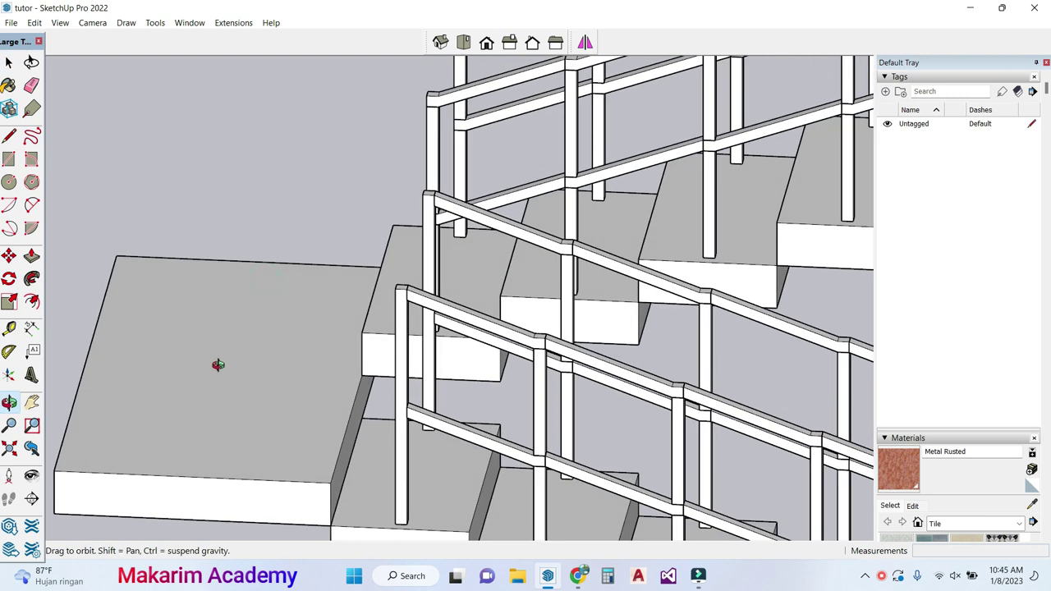
Step: Draw a 0.1 m reference line along the landing's front edge from its stair-side corner, continued by a short perpendicular line inward
click(9, 135)
scroll(400, 513, up, 2)
click(306, 469)
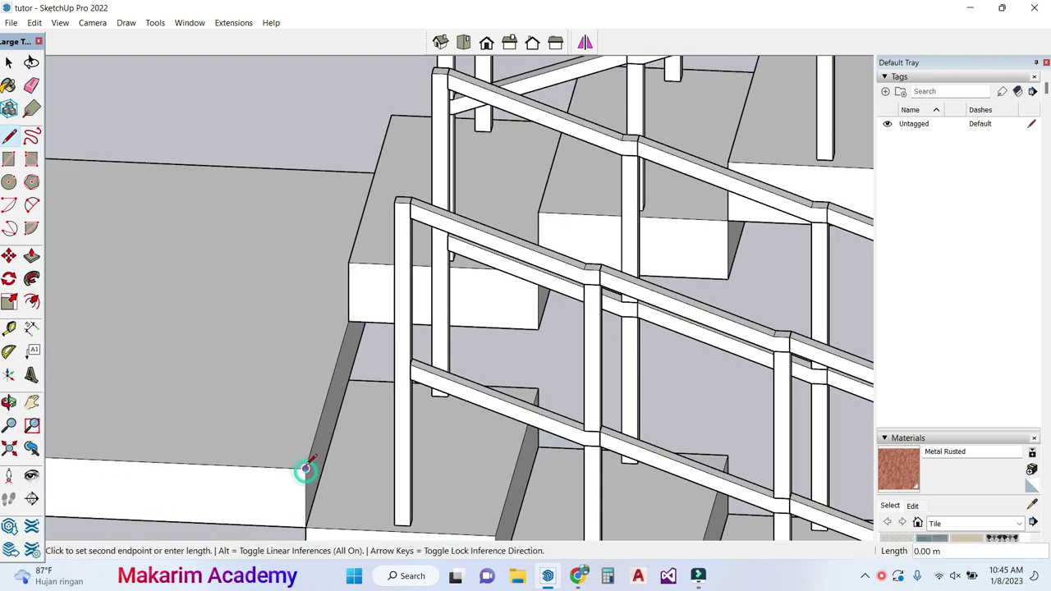
scroll(273, 466, up, 1)
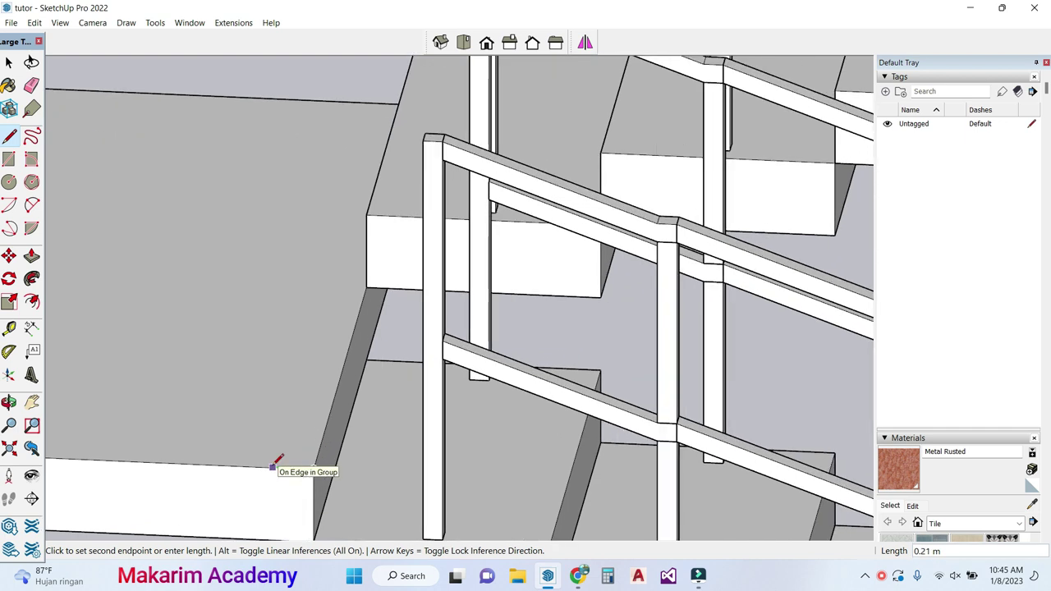
text(0.)
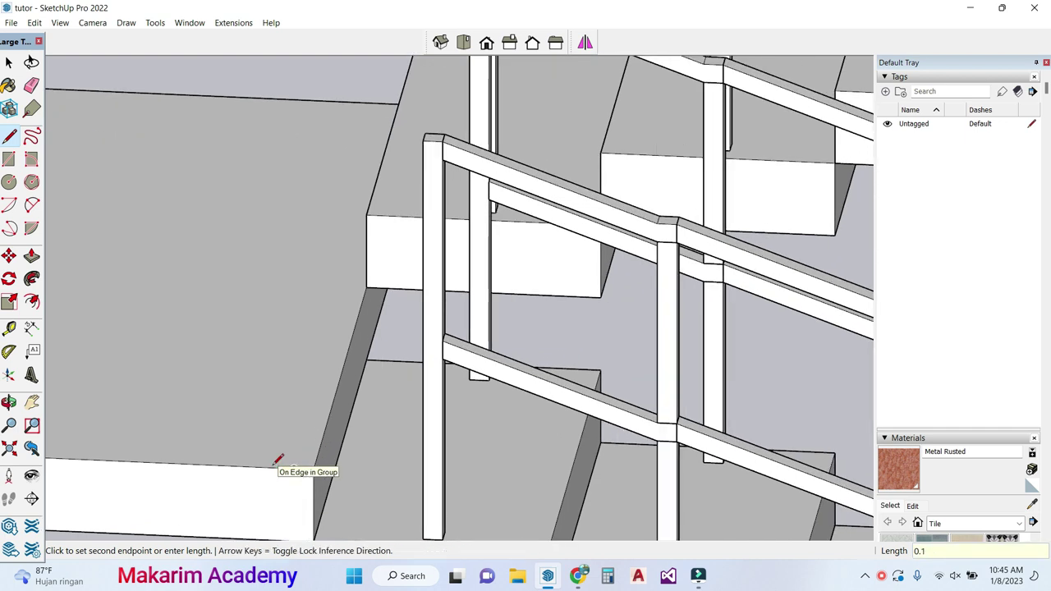
key(Return)
text(0)
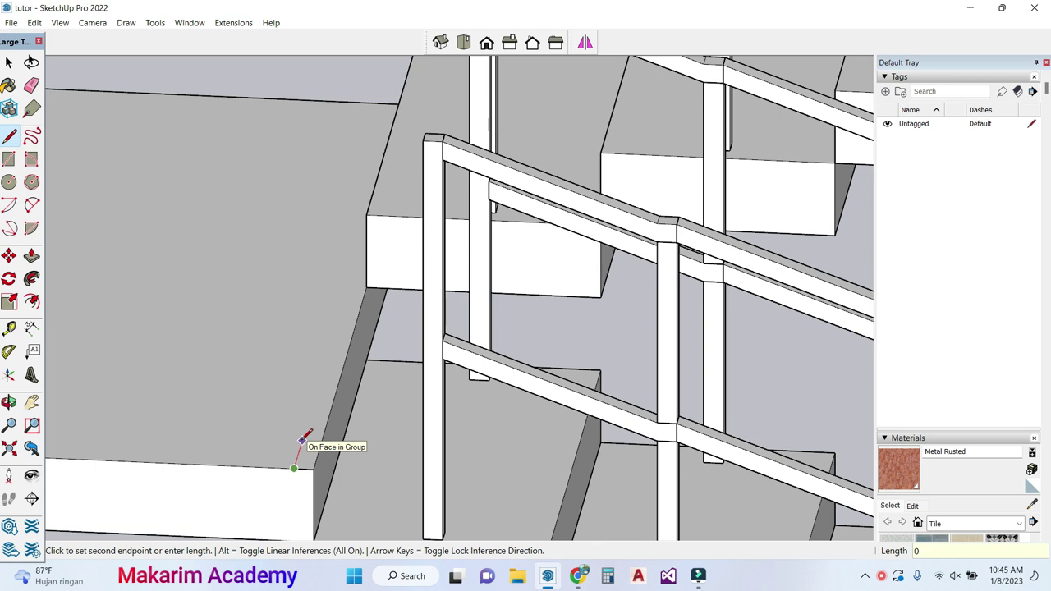
key(Return)
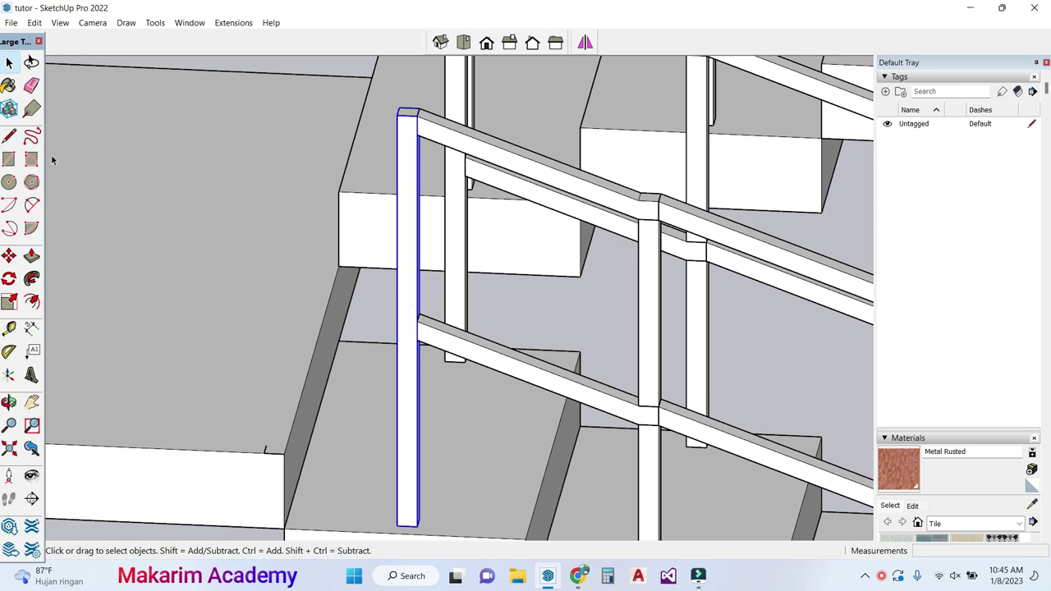
Step: Copy the railing's end post beside the landing by the middle of its bottom edge to the inner end of the landing's reference line
click(8, 256)
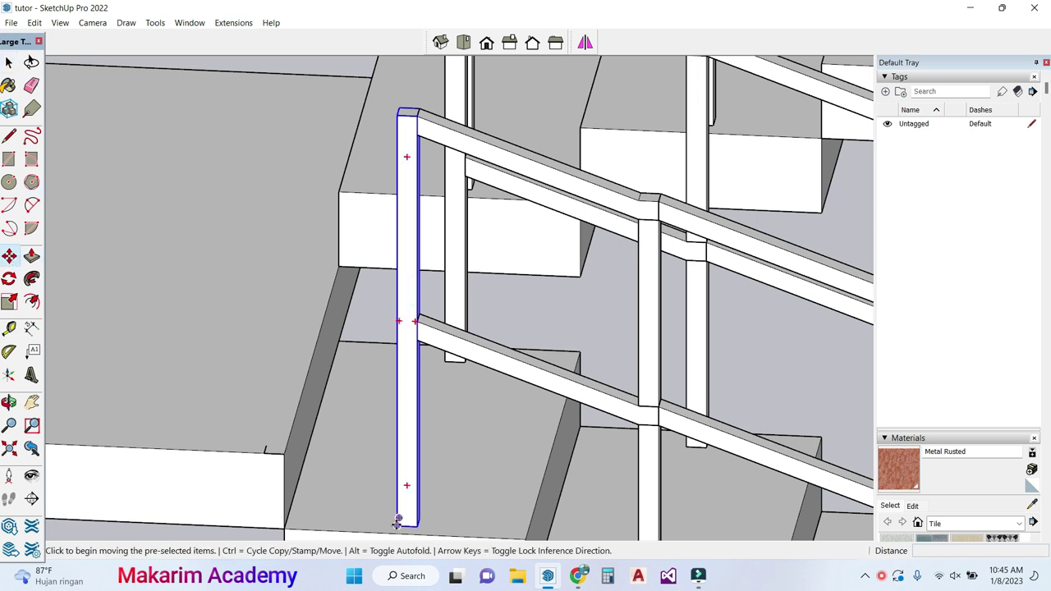
scroll(397, 522, up, 3)
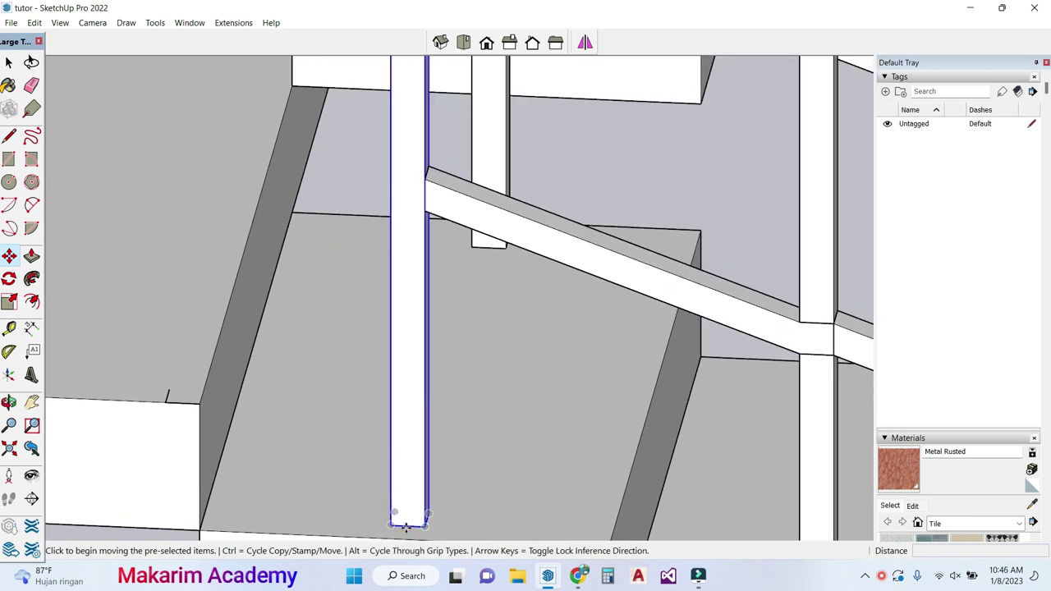
click(405, 527)
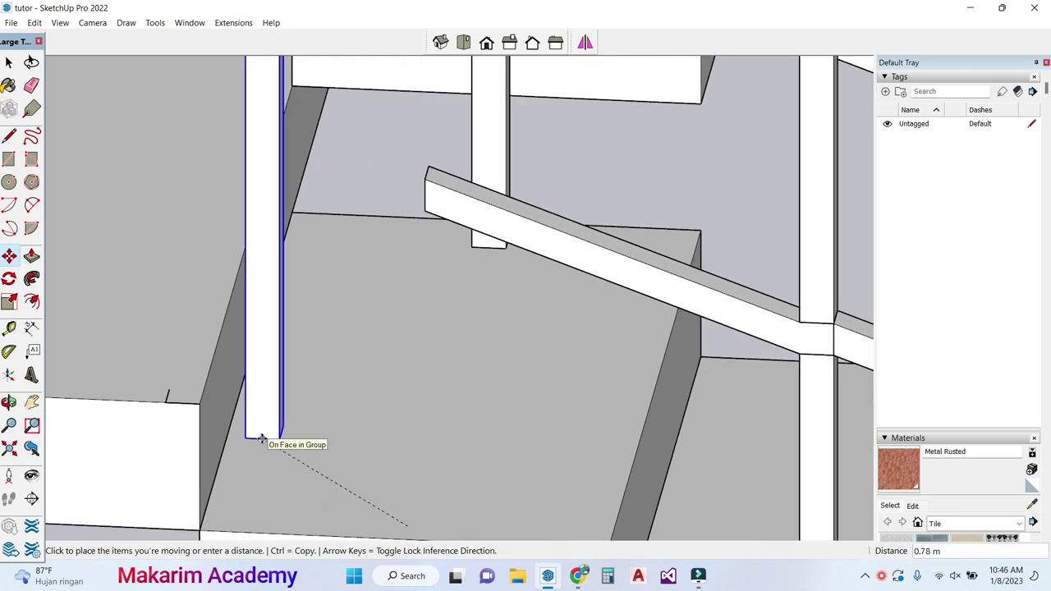
key(ctrl)
scroll(189, 396, up, 2)
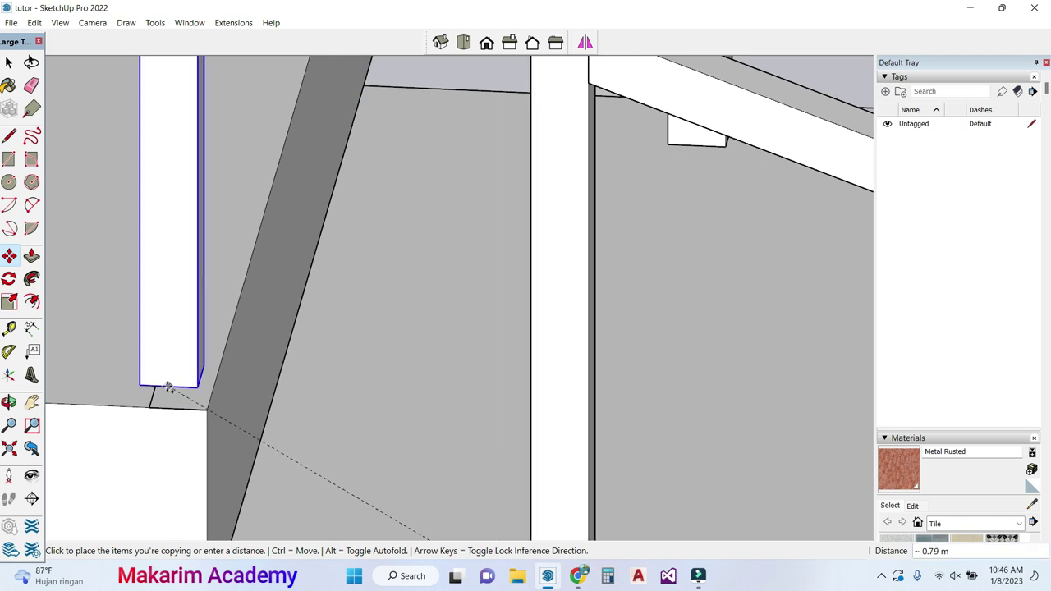
click(157, 389)
scroll(154, 387, down, 2)
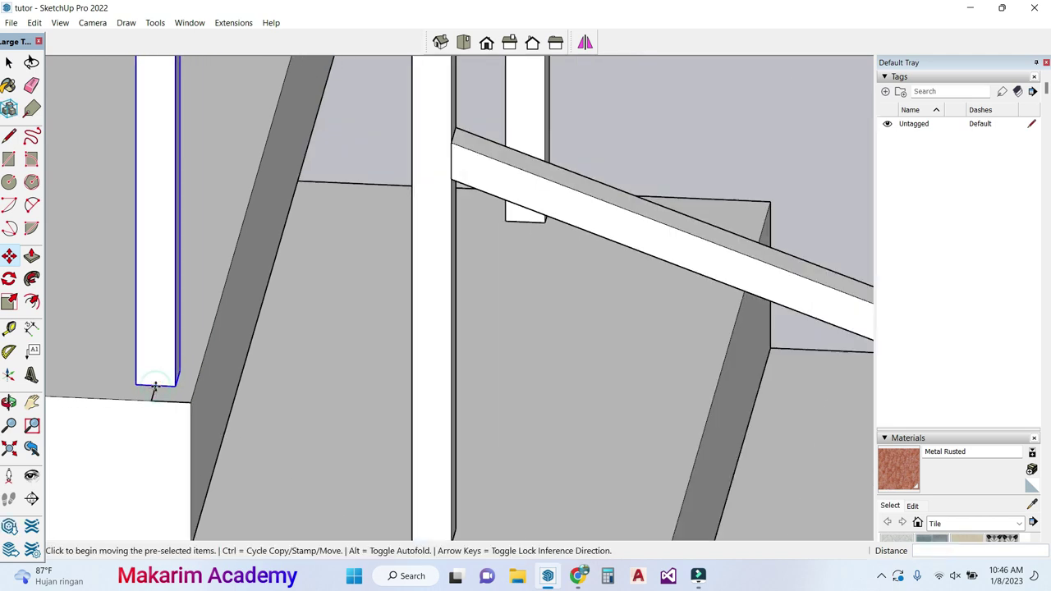
scroll(154, 387, down, 4)
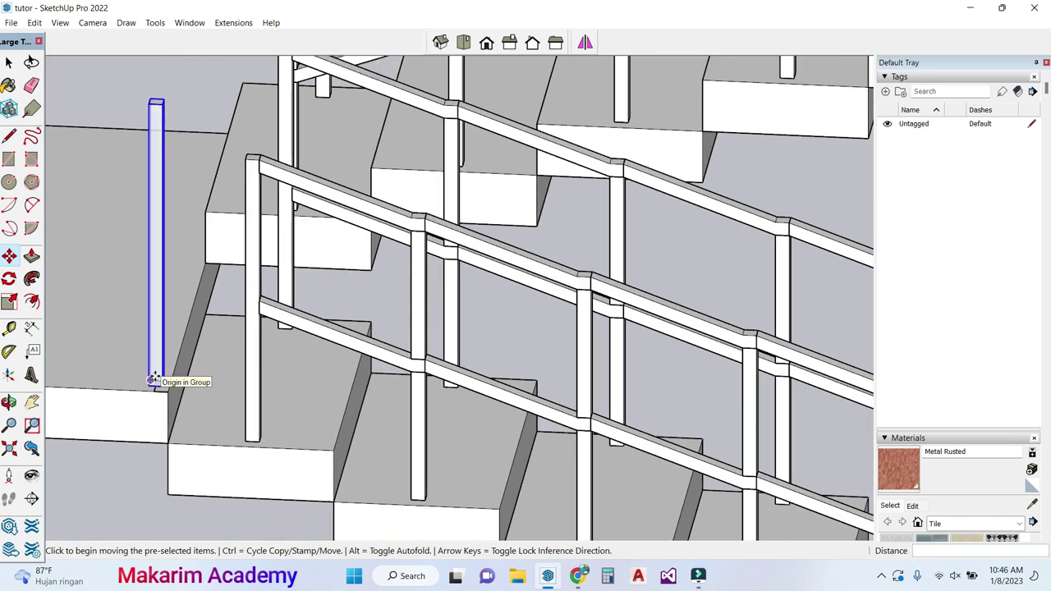
key(Escape)
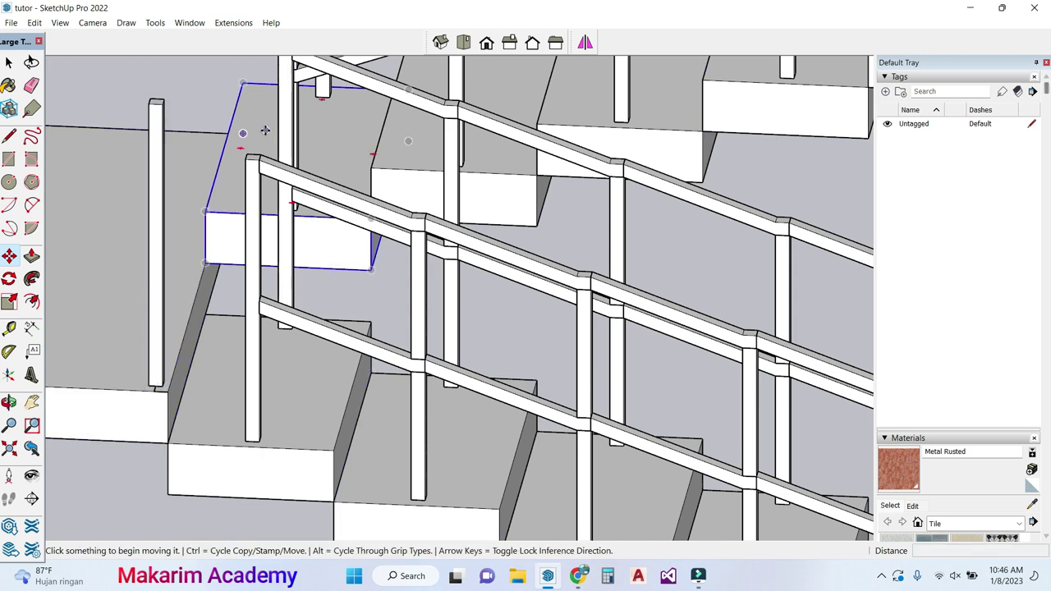
Step: Draw a horizontal level line from the top corner of the stair railing's end post to the edge of the landing post
click(9, 135)
scroll(178, 156, up, 2)
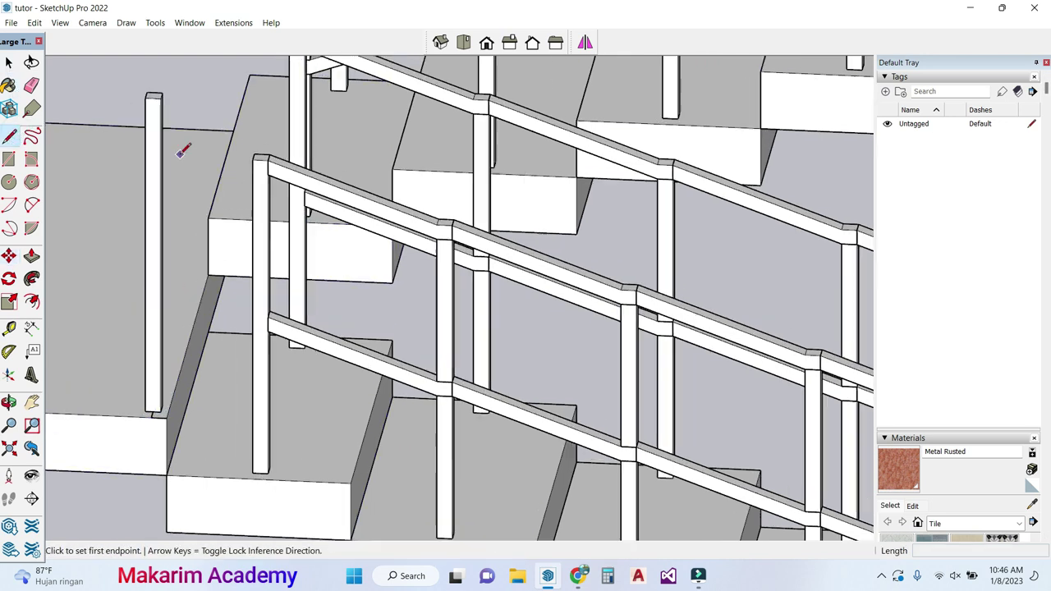
scroll(246, 162, up, 1)
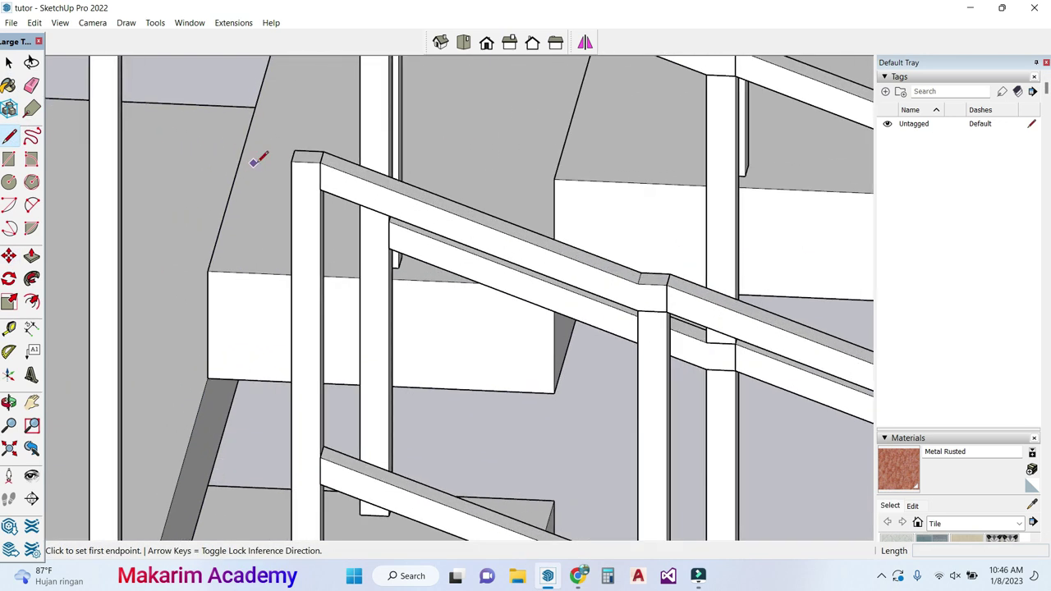
click(294, 161)
scroll(294, 162, down, 2)
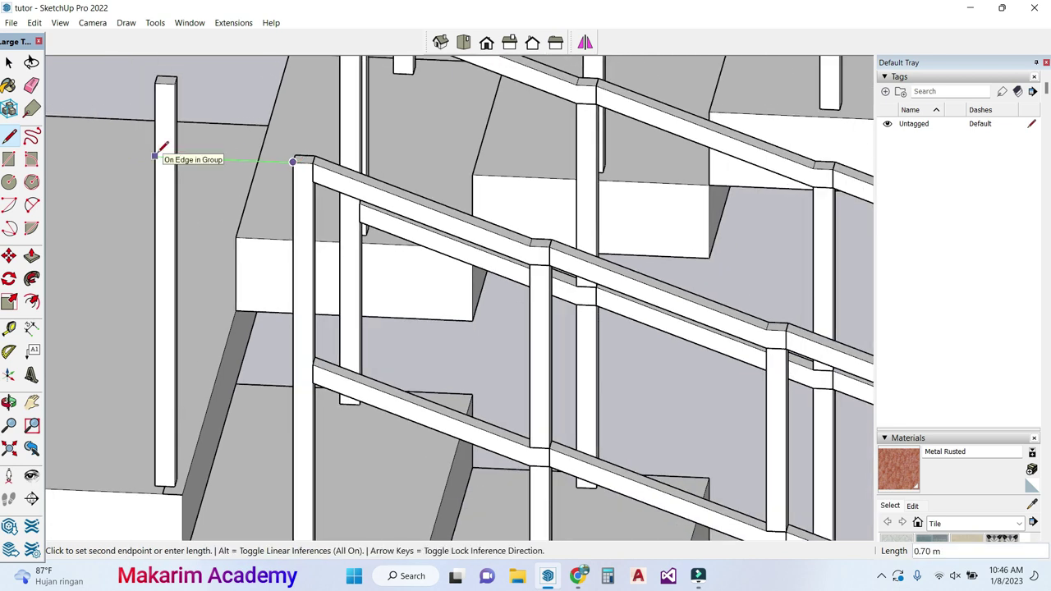
click(156, 158)
scroll(168, 87, up, 1)
Step: Push the top face of the landing post down to the level line inside its group, and close the group
key(p)
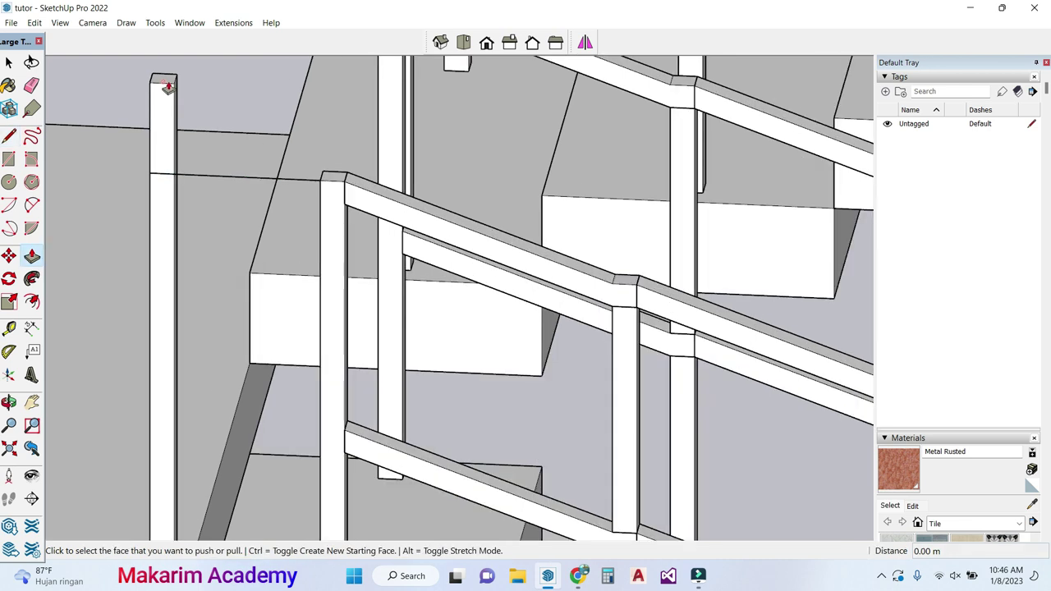
click(8, 62)
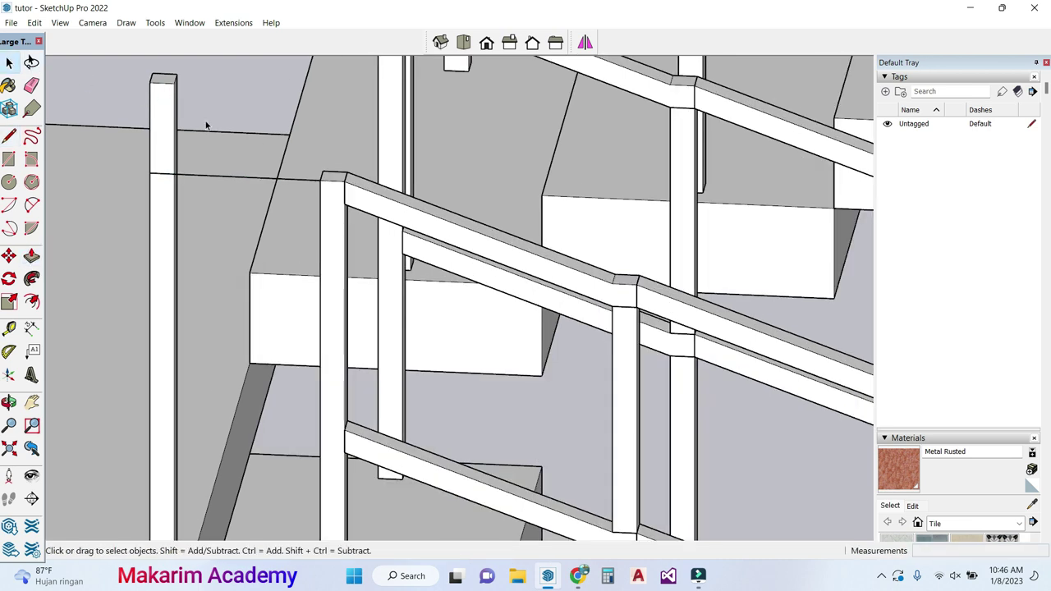
double_click(157, 95)
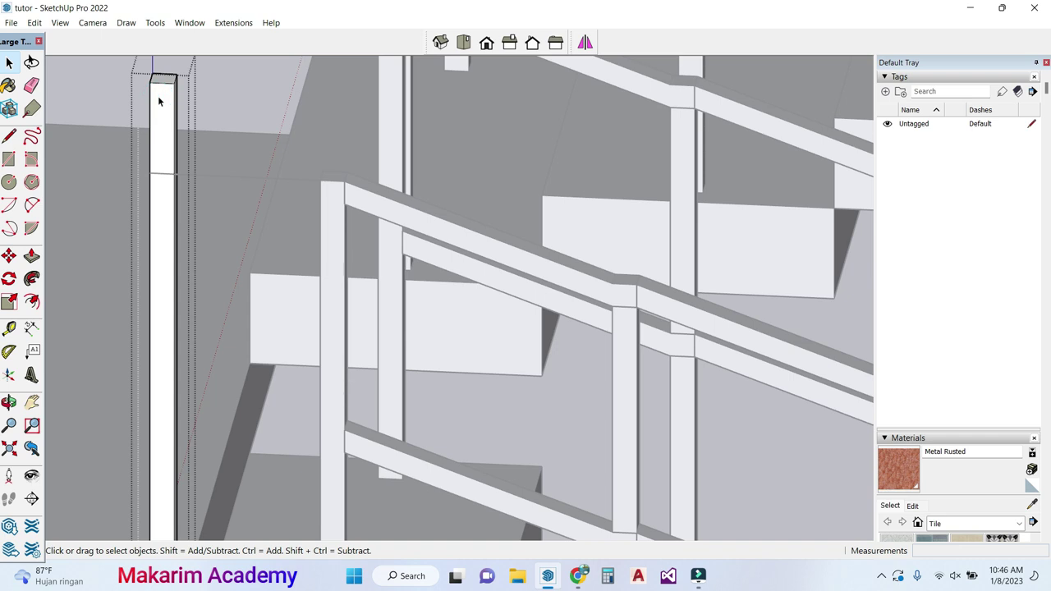
click(31, 255)
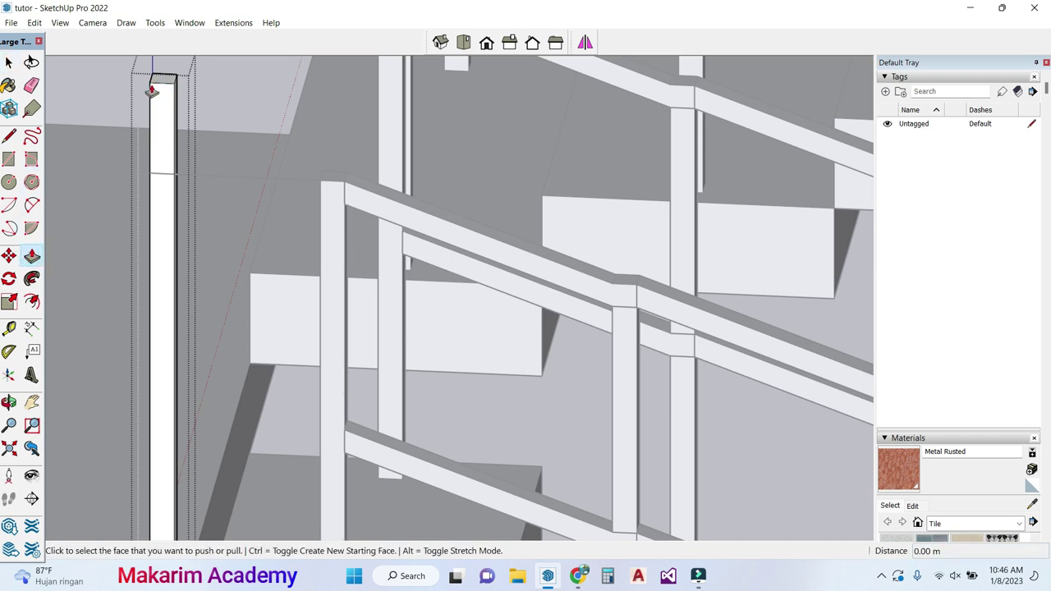
click(163, 80)
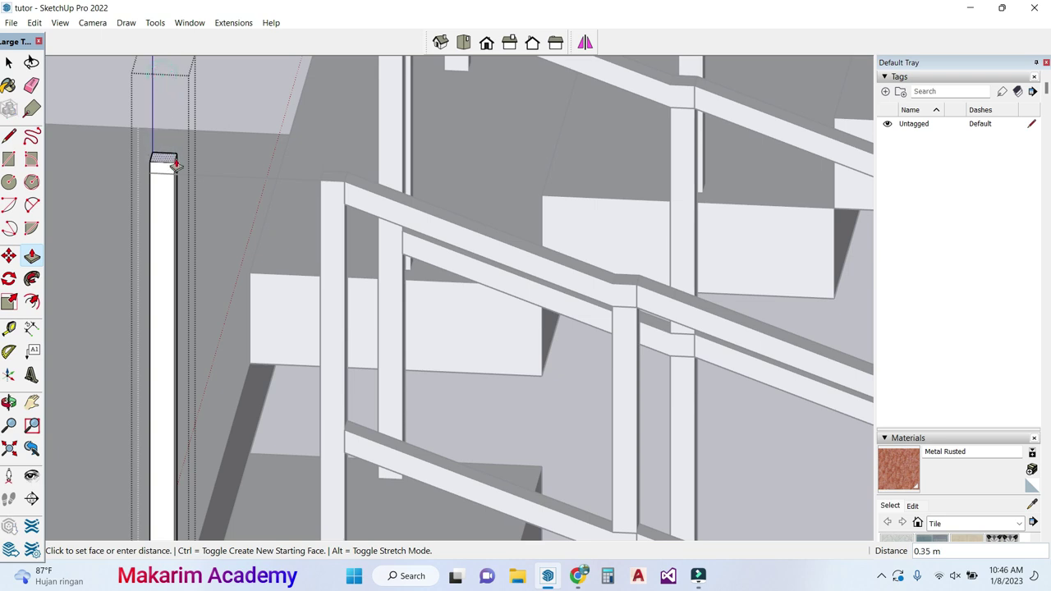
scroll(175, 177, up, 5)
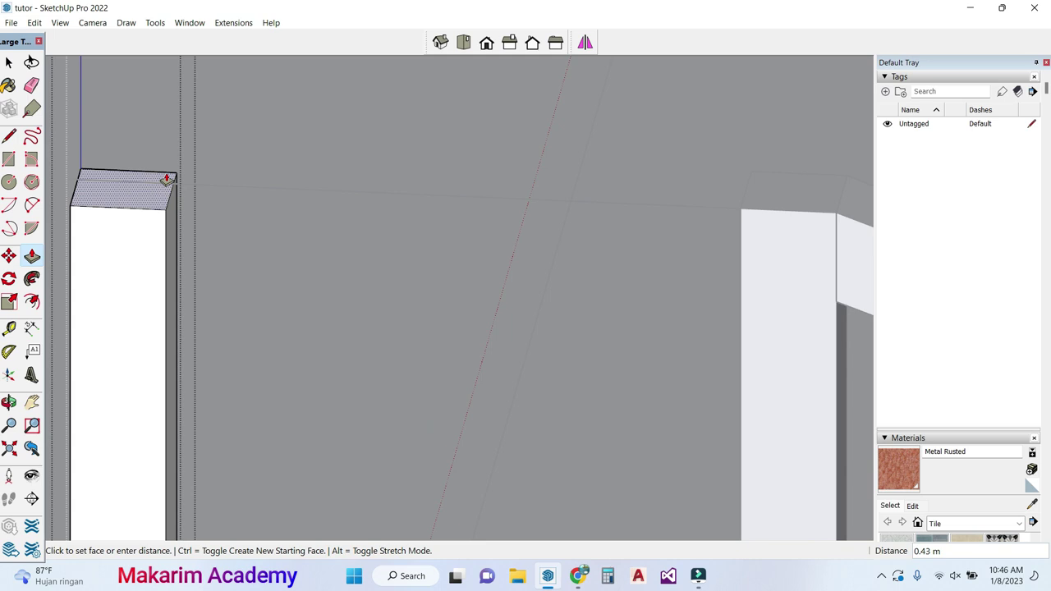
scroll(167, 179, down, 2)
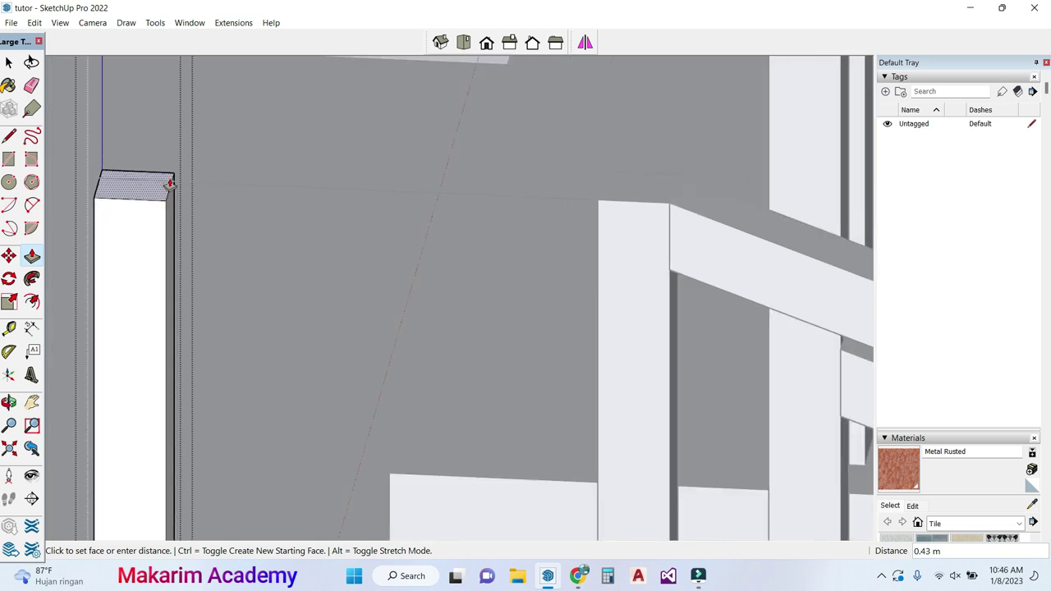
click(170, 182)
scroll(169, 183, down, 2)
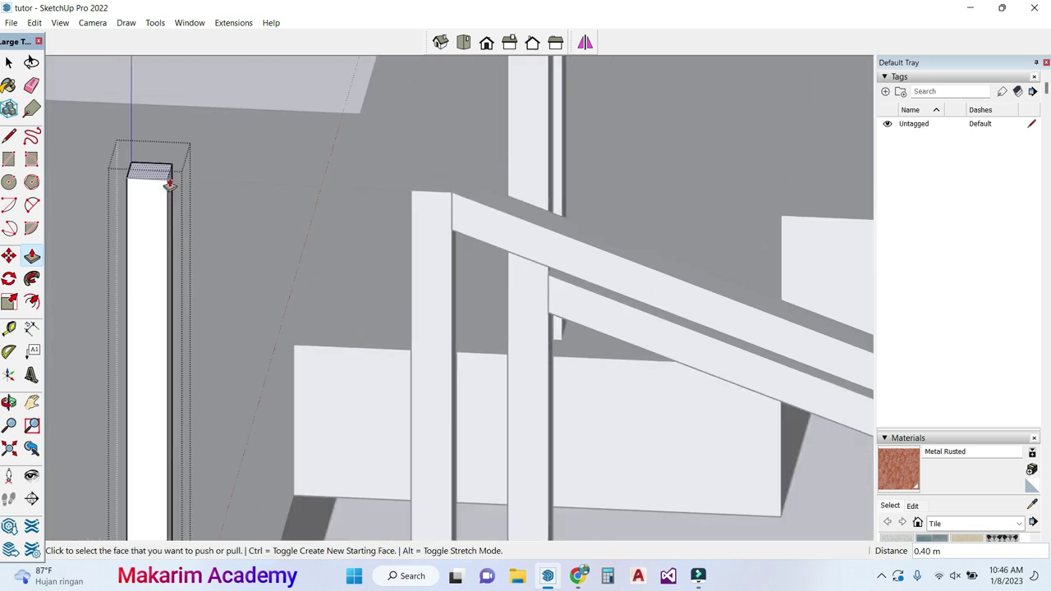
scroll(170, 183, down, 5)
key(space)
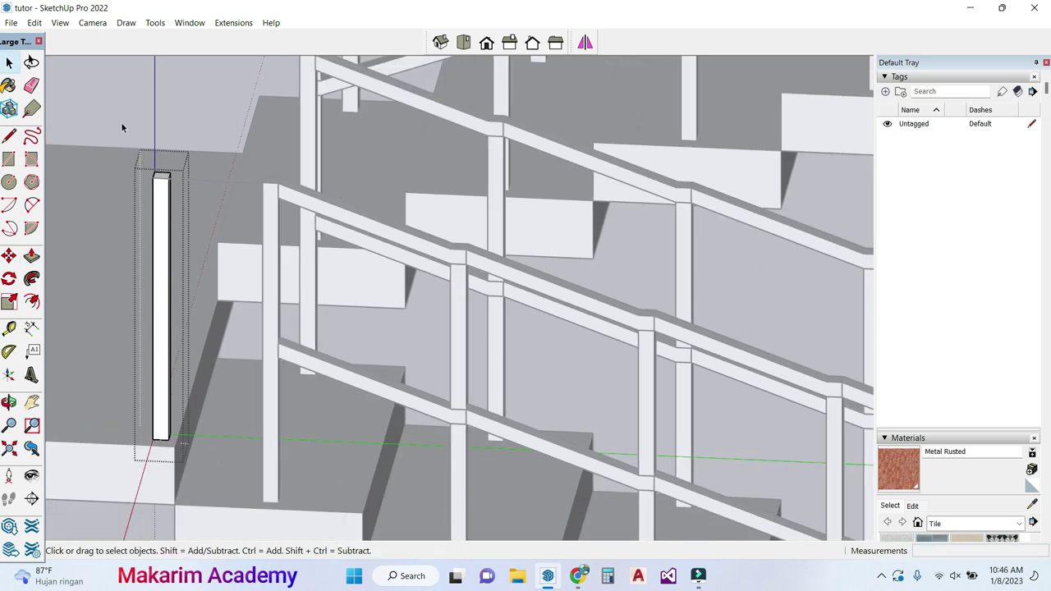
click(121, 121)
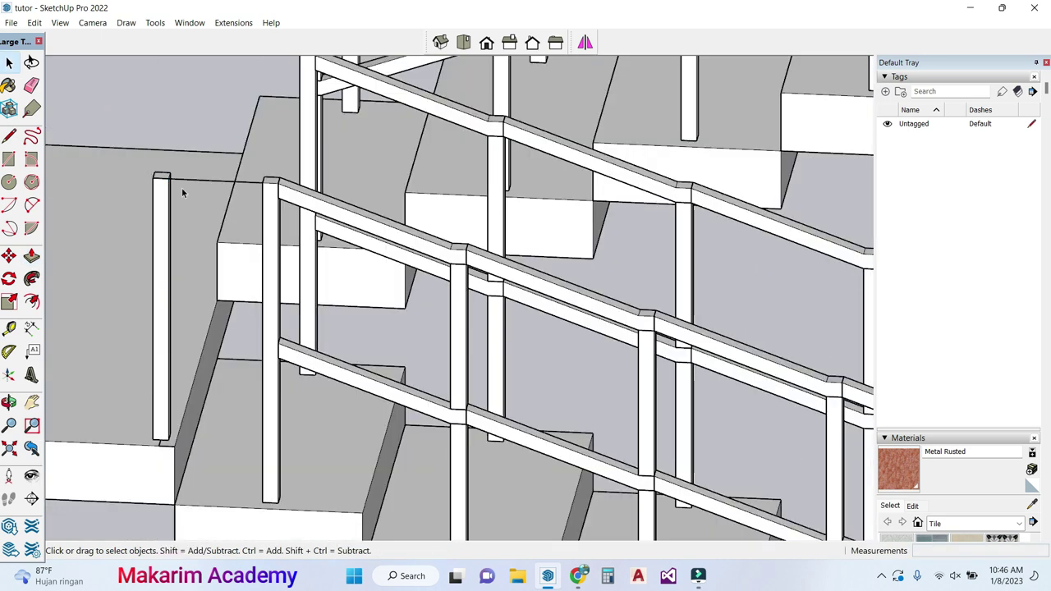
Step: Delete the level line between the landing post and the stair railing's end post
scroll(182, 193, up, 3)
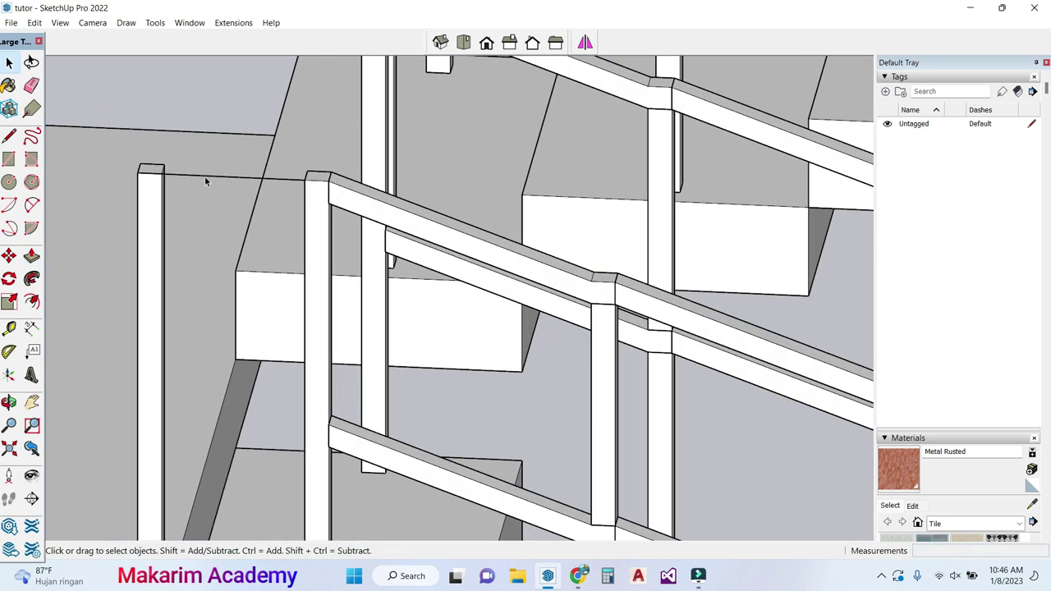
scroll(205, 182, down, 2)
scroll(206, 181, down, 1)
scroll(207, 187, down, 1)
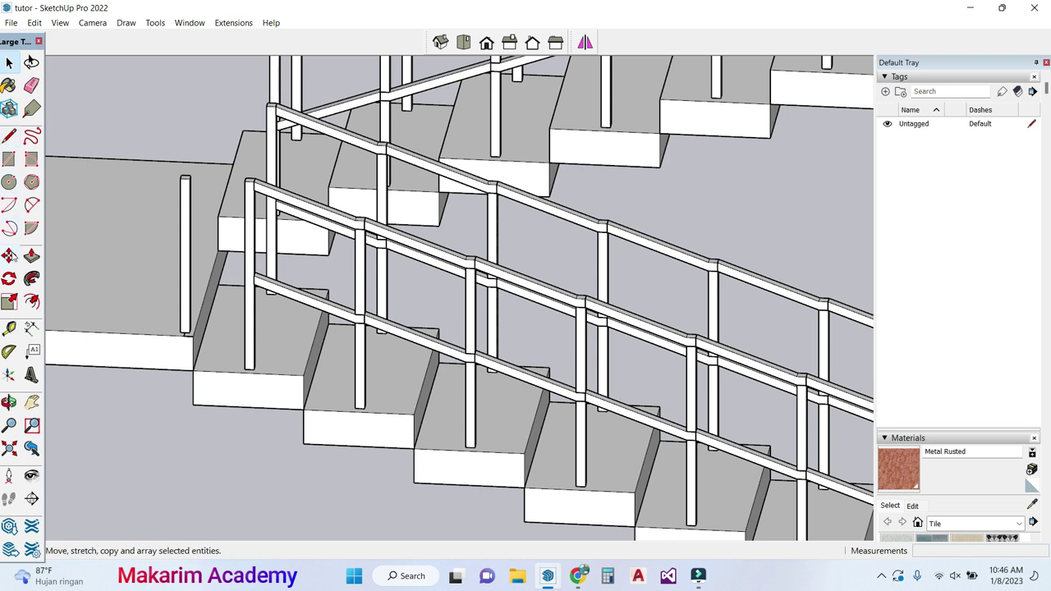
Step: Draw a short reference line along the landing's front edge from its far corner, continued by a 0.1 m perpendicular line inward
click(31, 403)
drag(81, 336, 301, 372)
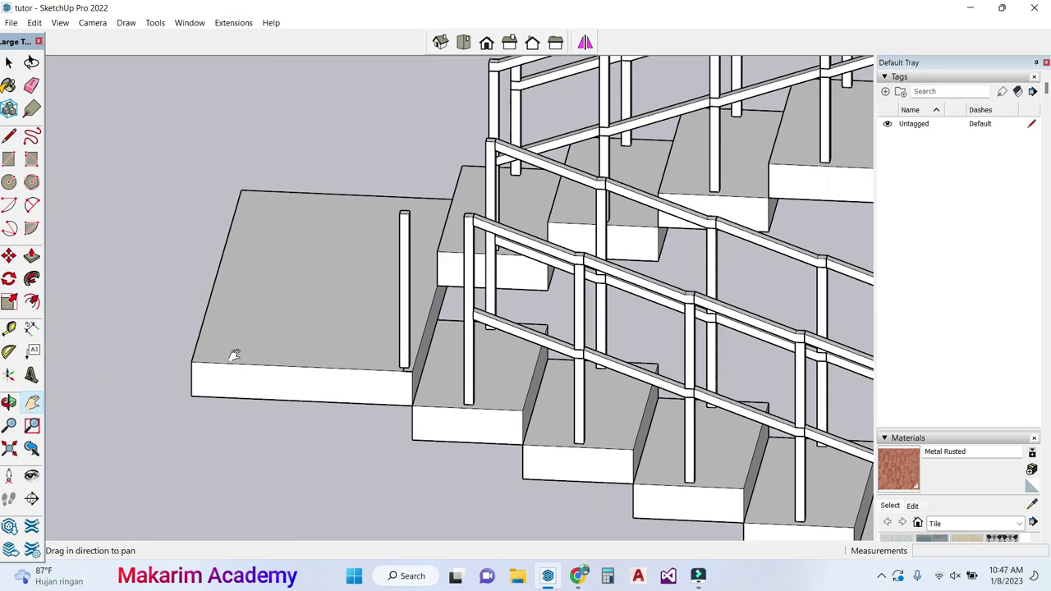
click(8, 136)
scroll(176, 353, up, 3)
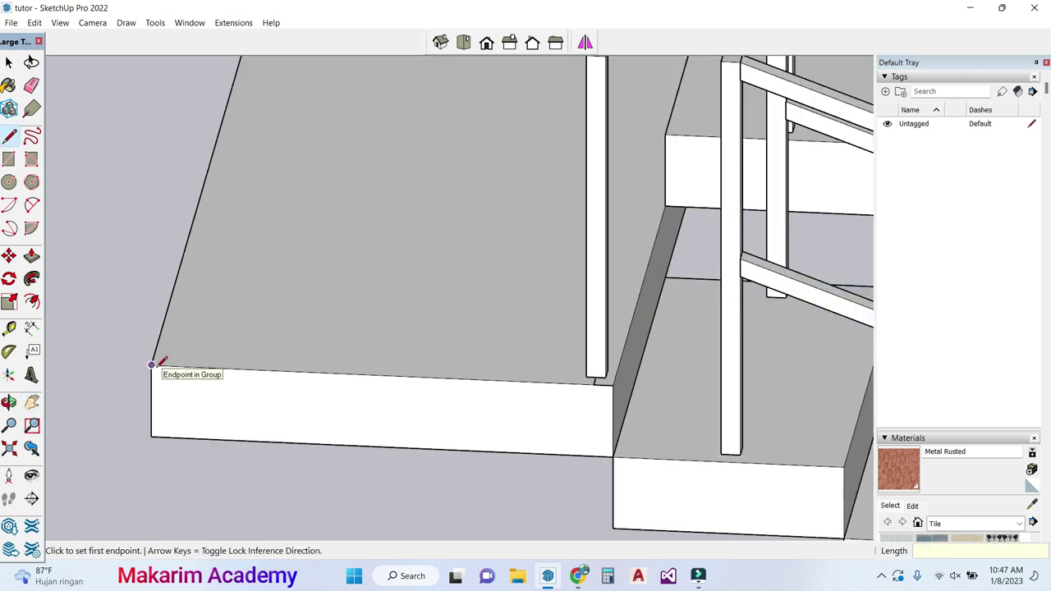
click(152, 364)
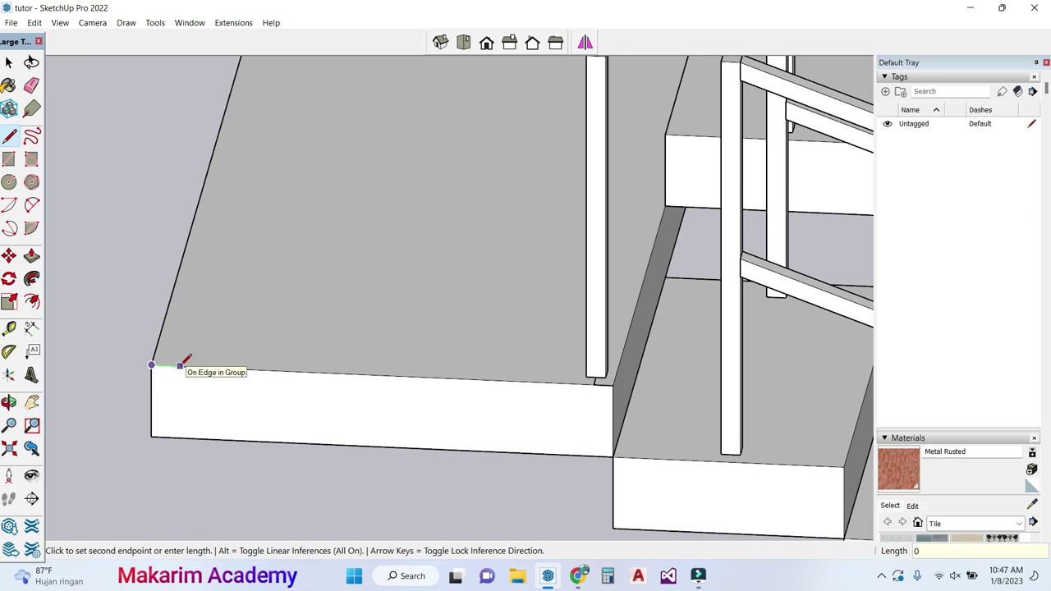
key(Return)
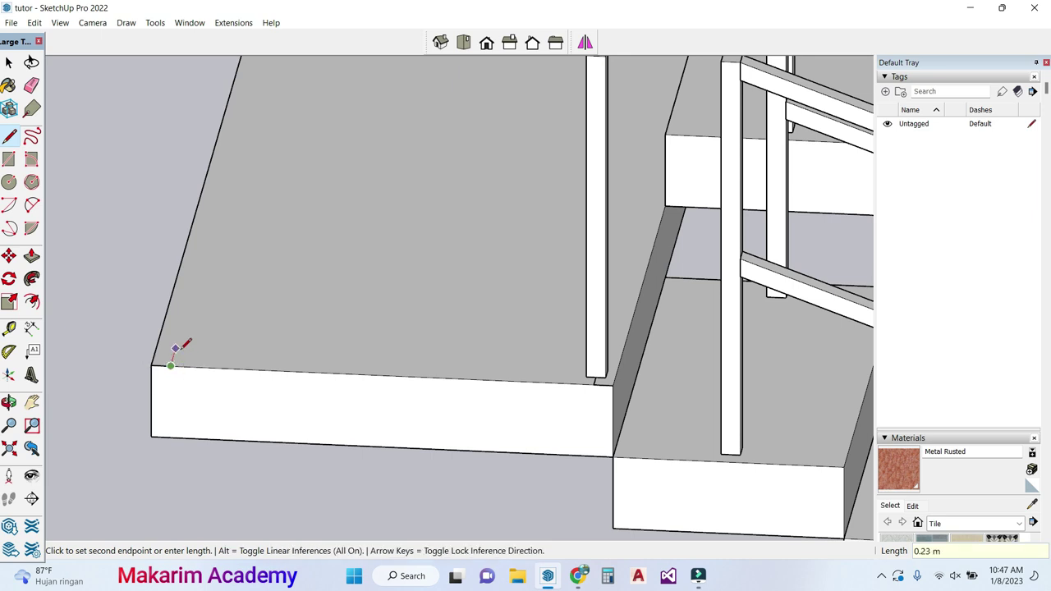
text(0.1)
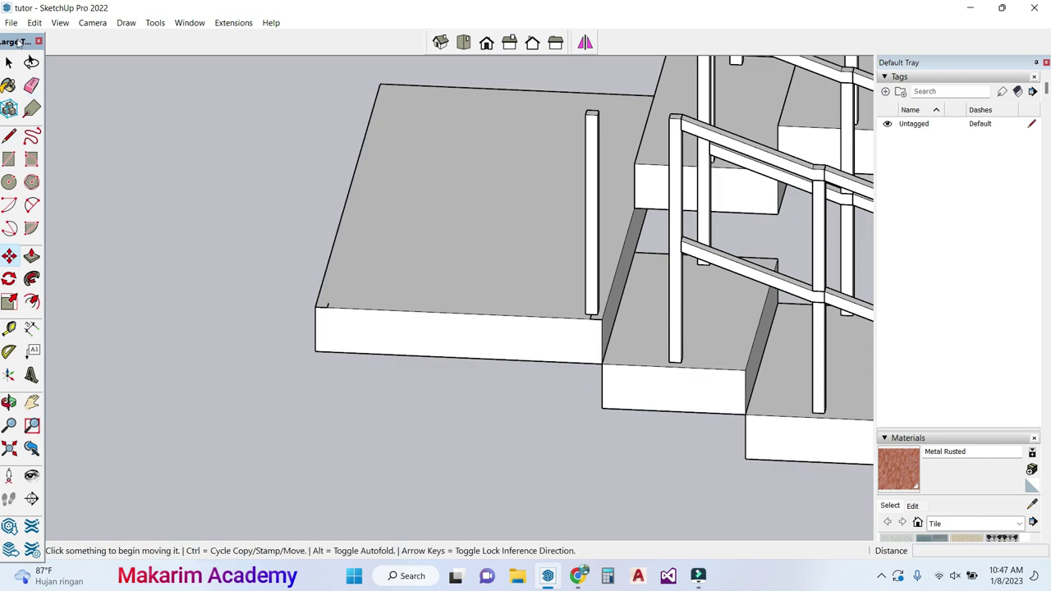
Step: Copy the landing post from its bottom midpoint to the end of the 0.1 m reference line at the landing's far front corner
click(9, 62)
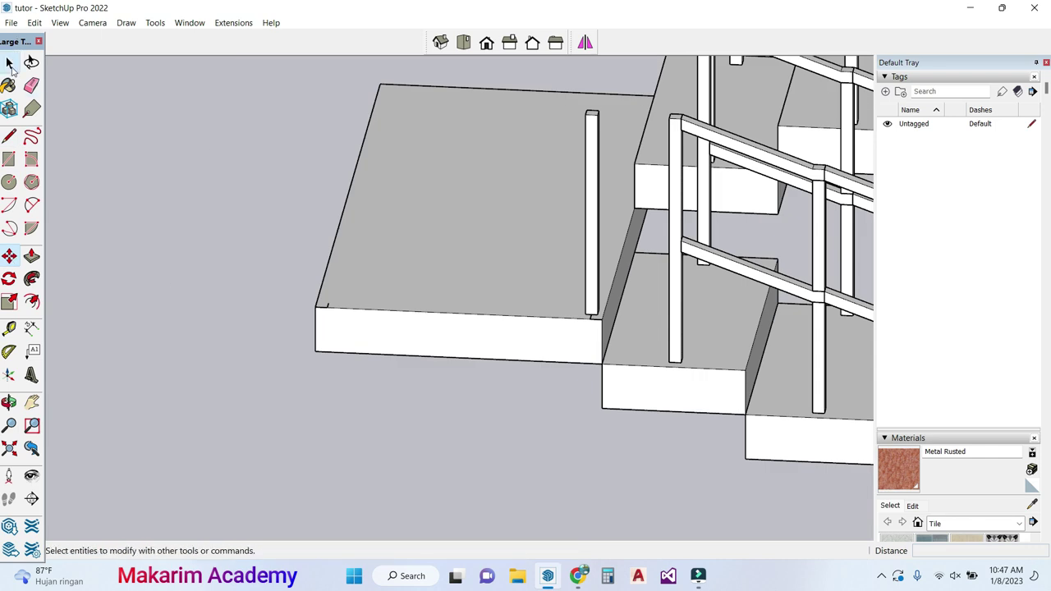
scroll(651, 94, up, 2)
click(578, 160)
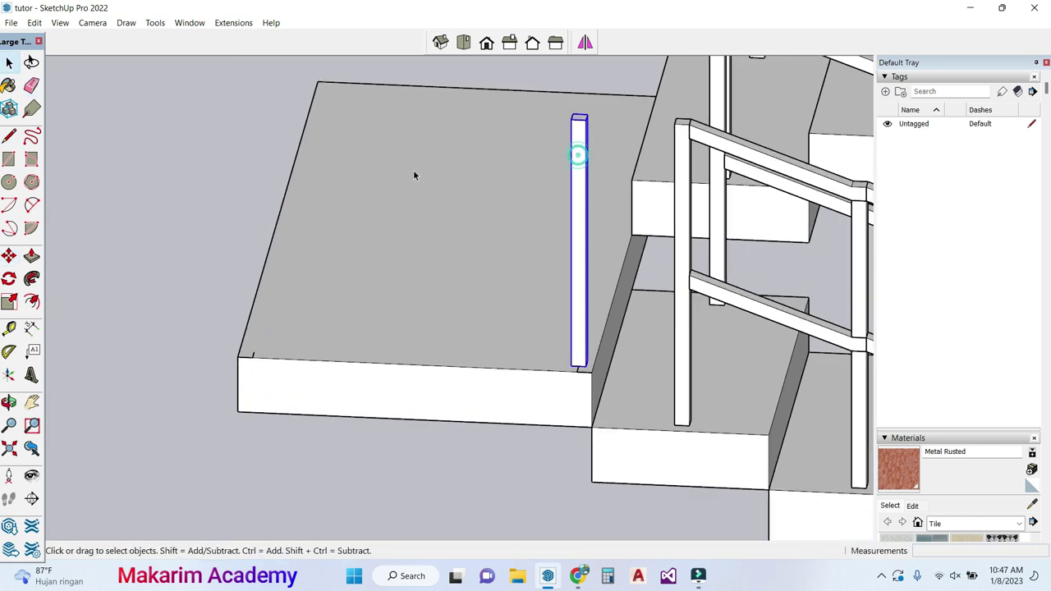
click(8, 255)
scroll(557, 373, up, 4)
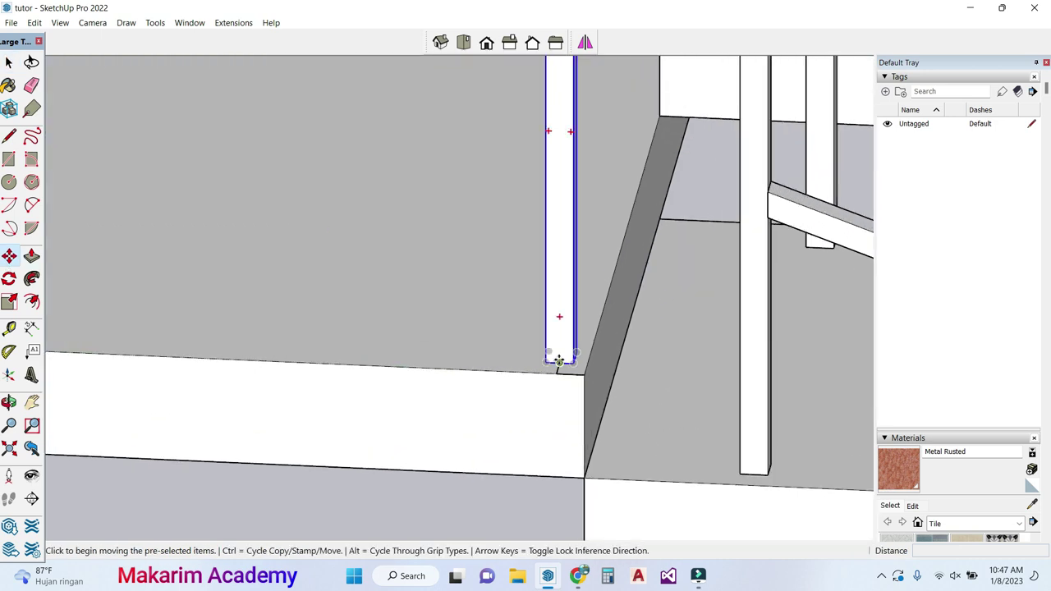
click(558, 361)
scroll(557, 358, down, 4)
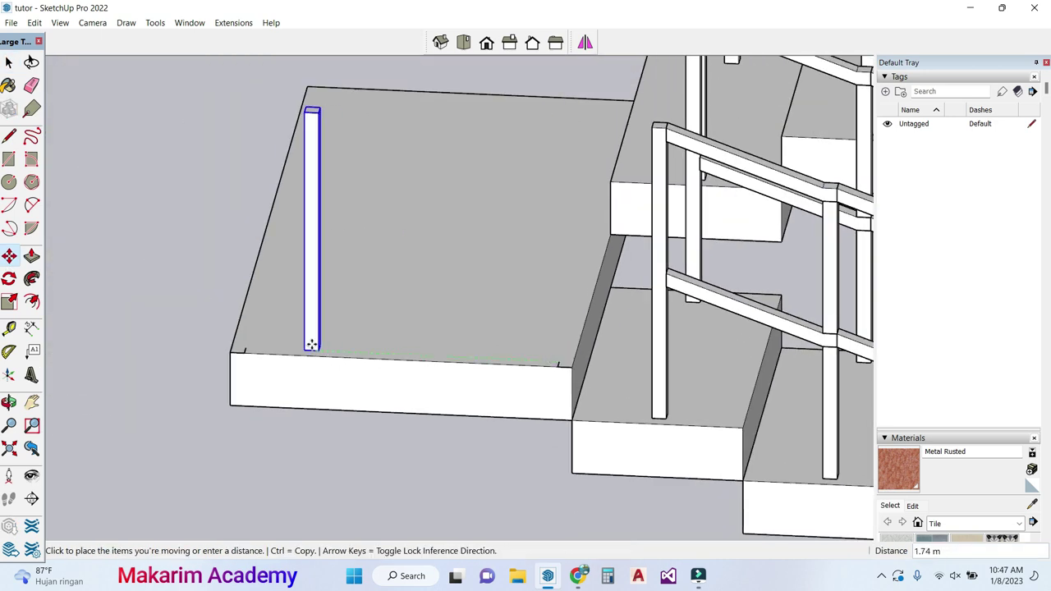
key(ctrl)
scroll(248, 335, up, 3)
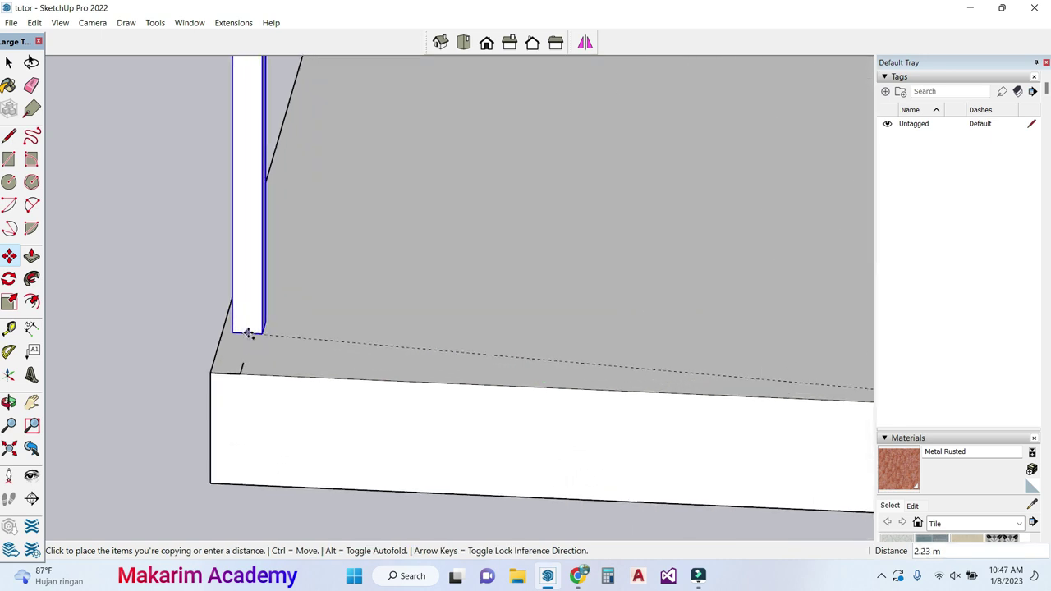
scroll(244, 367, up, 3)
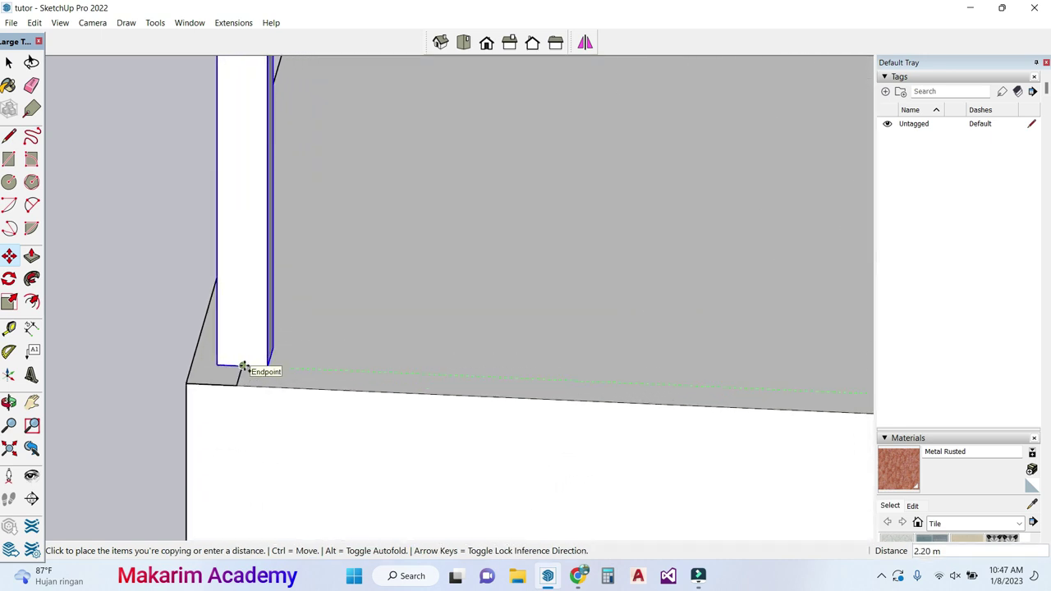
click(244, 367)
scroll(244, 367, down, 3)
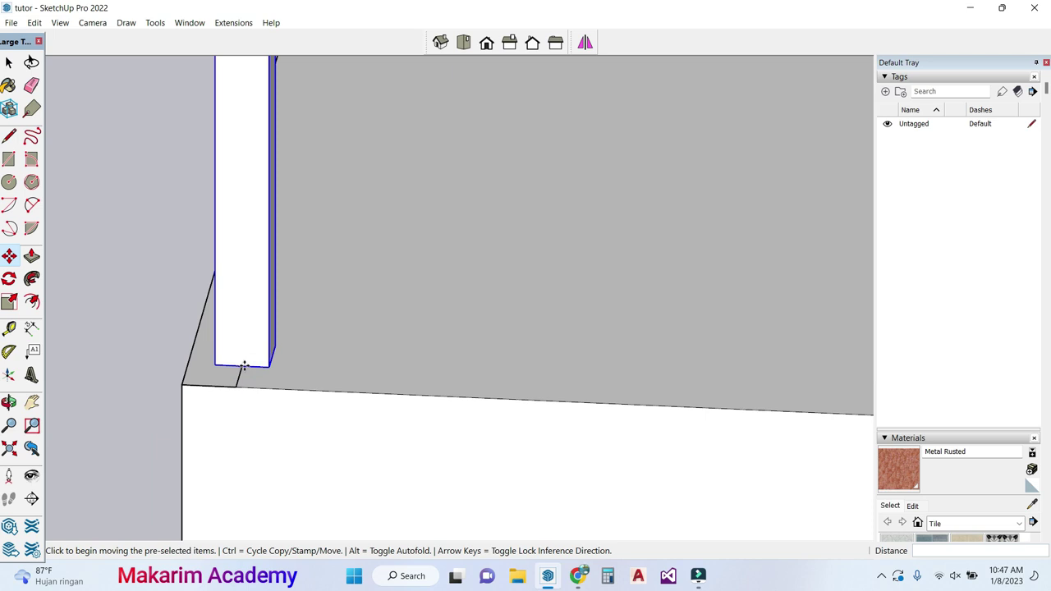
scroll(244, 368, down, 4)
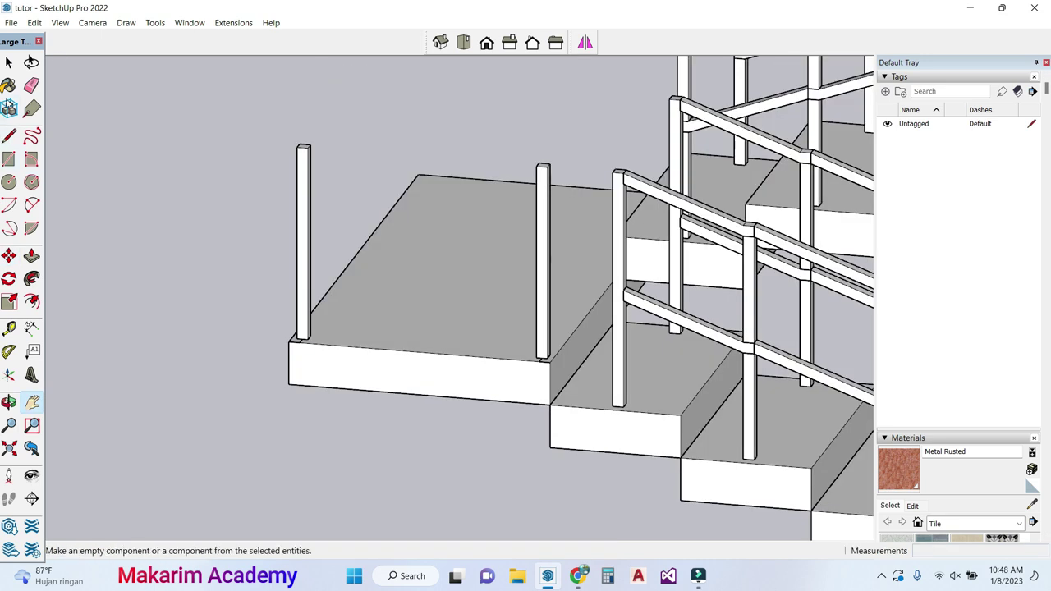
Step: Copy the far landing post about 0.91 m outward along the front edge's direction, beyond the landing
click(8, 66)
click(309, 189)
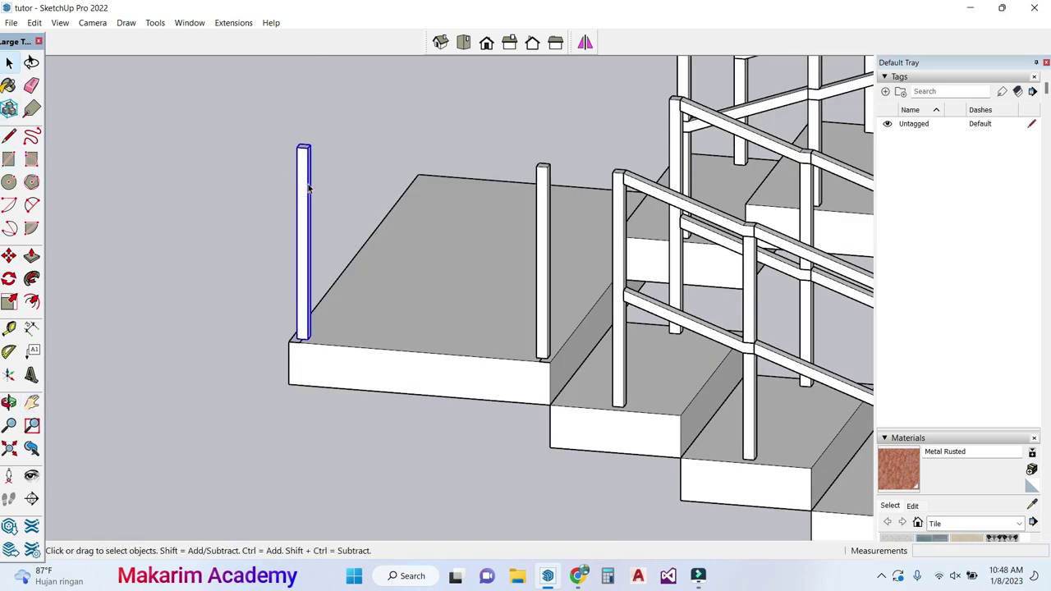
scroll(309, 189, up, 1)
click(8, 255)
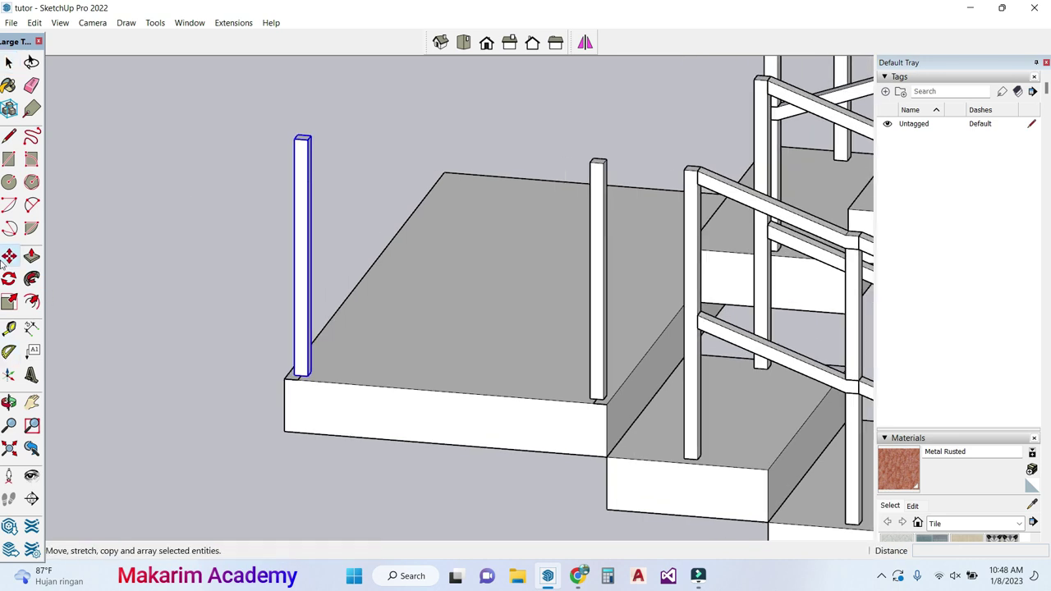
scroll(301, 377, up, 1)
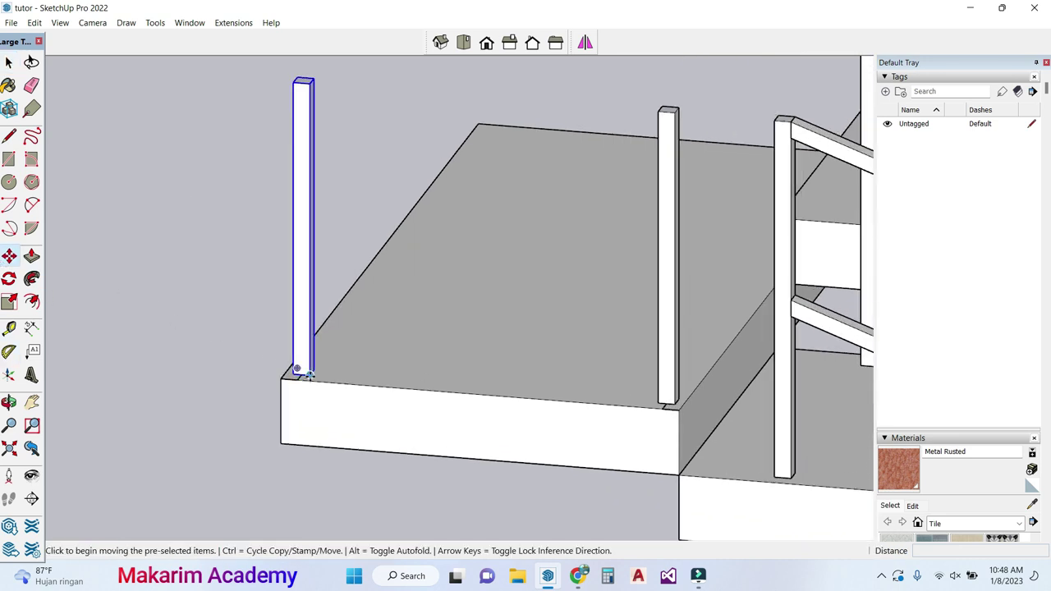
click(308, 375)
key(ctrl)
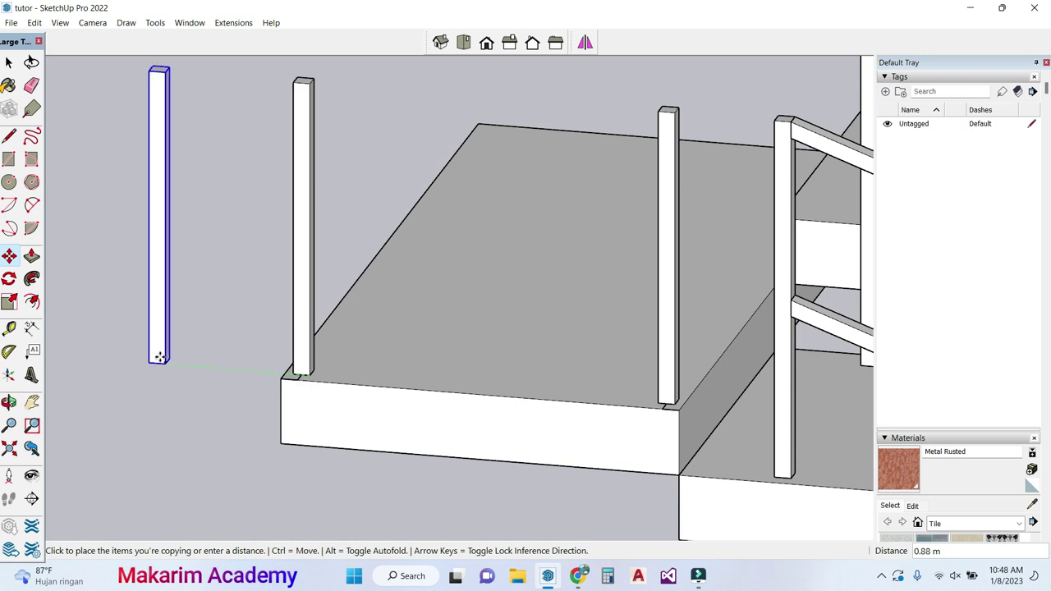
click(158, 356)
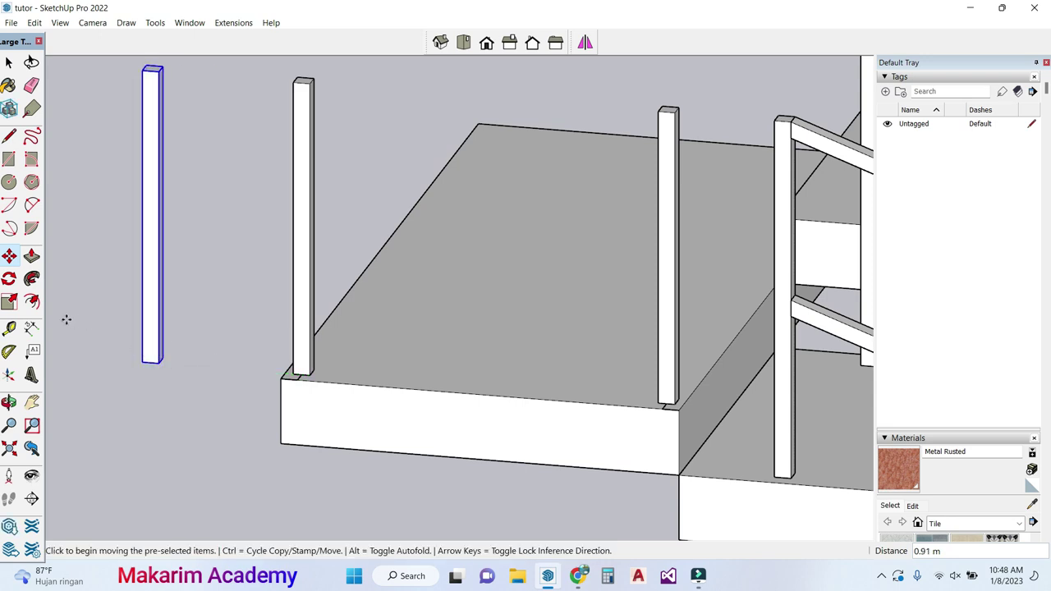
Step: Rotate the copied post 90 degrees about its bottom midpoint in the vertical plane so it lies horizontally away from the landing
click(9, 280)
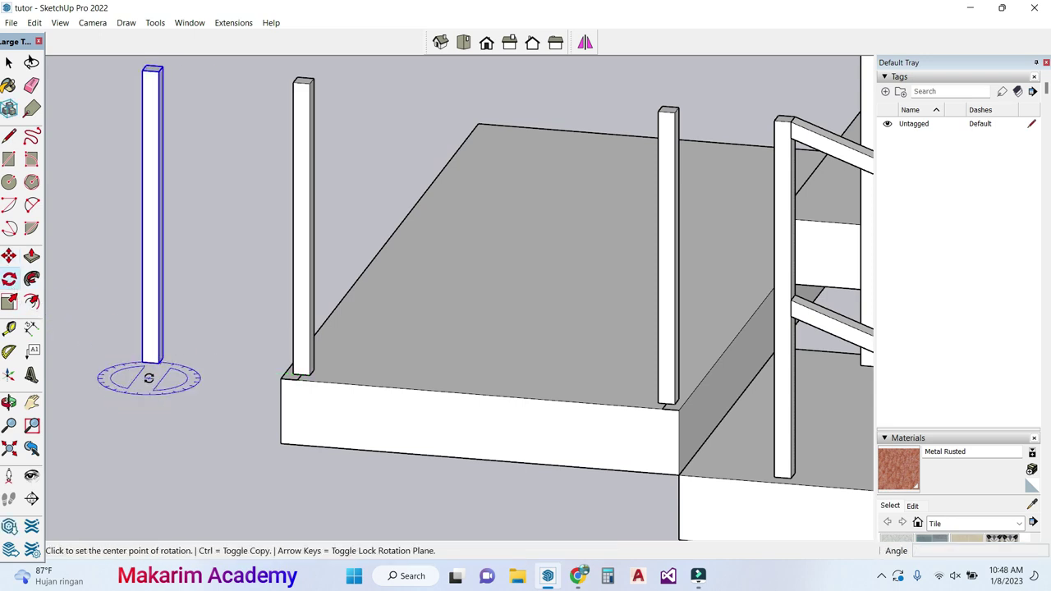
scroll(148, 362, up, 2)
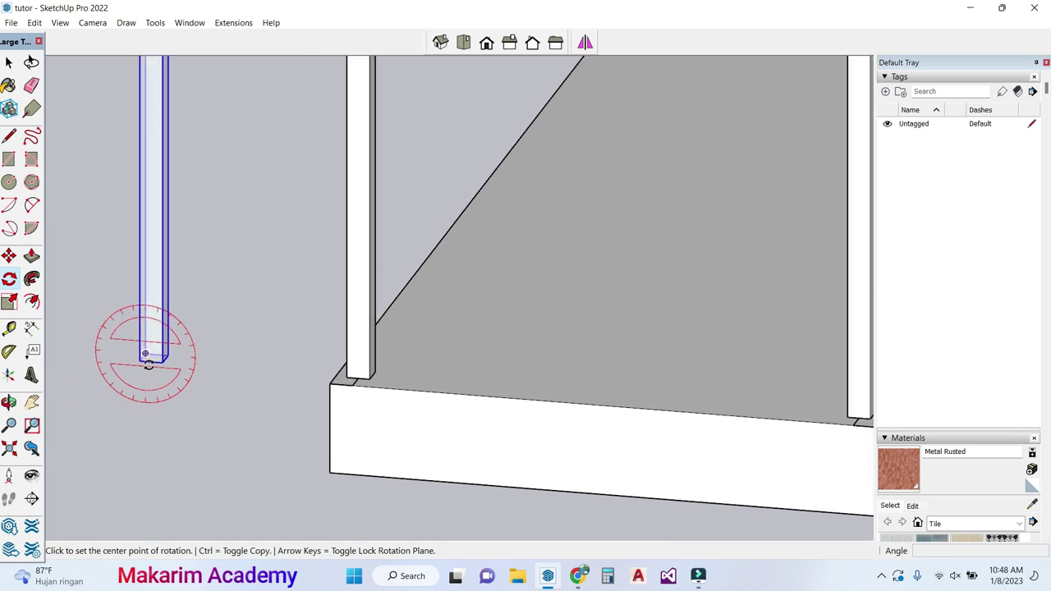
click(150, 362)
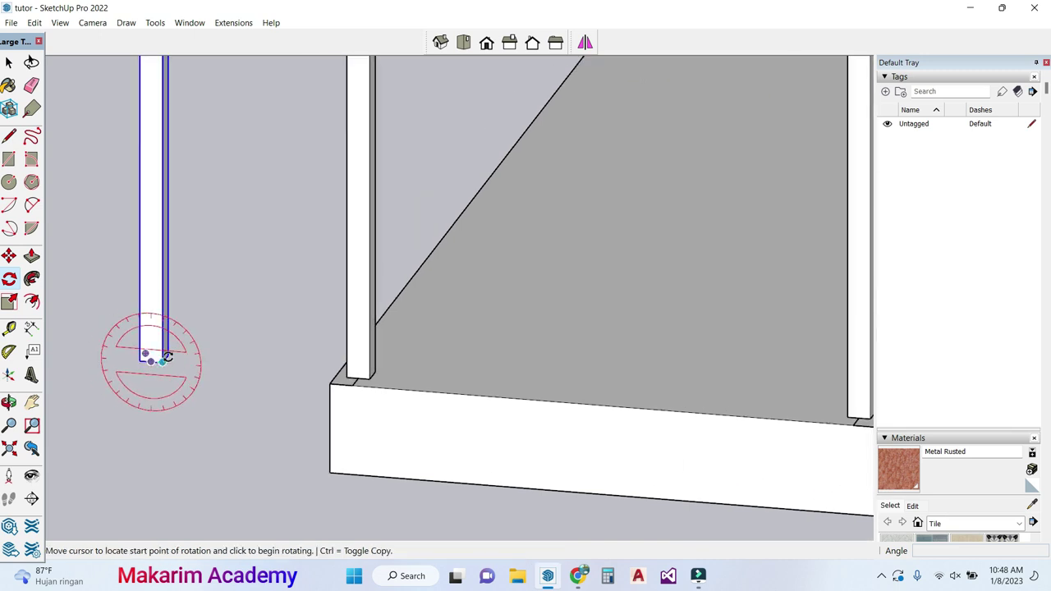
click(140, 313)
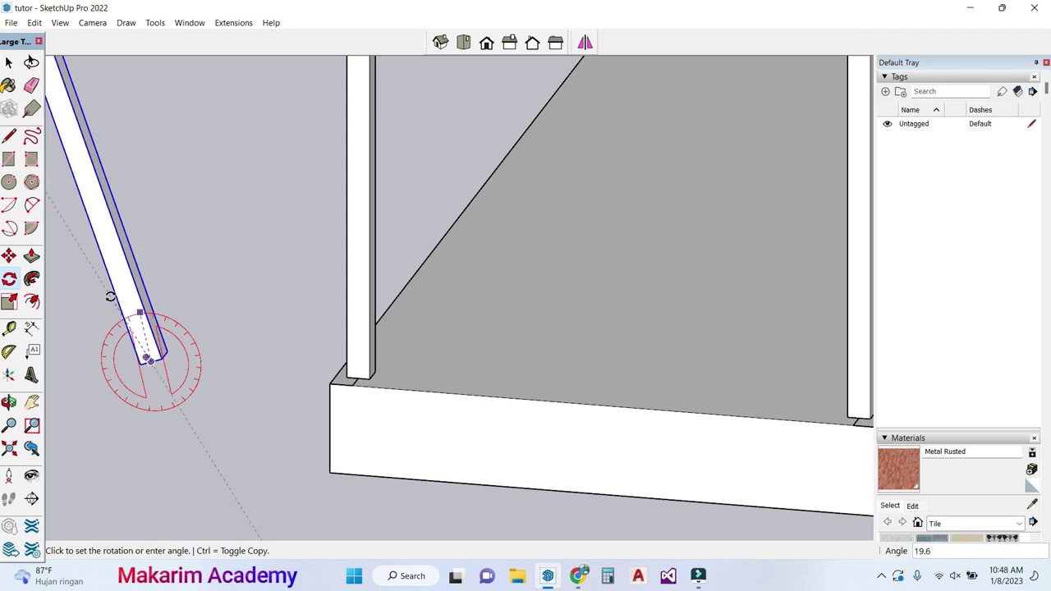
text(90)
key(Return)
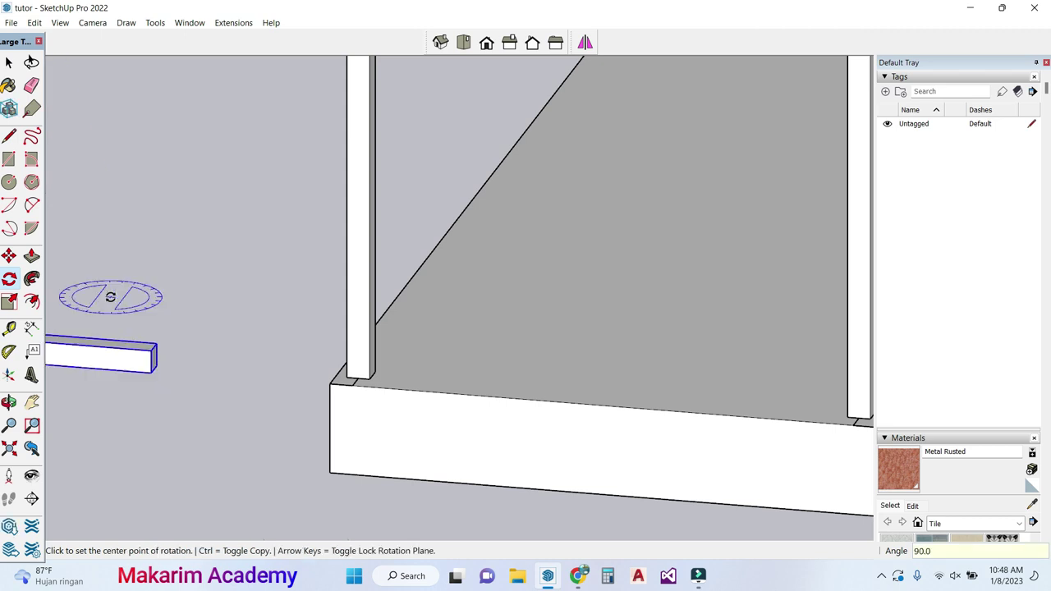
Step: Move the horizontal bar by its upper end corner to the top corner of the landing post nearest the stairs
scroll(110, 298, down, 2)
shift+middle_drag(110, 297, 335, 430)
key(m)
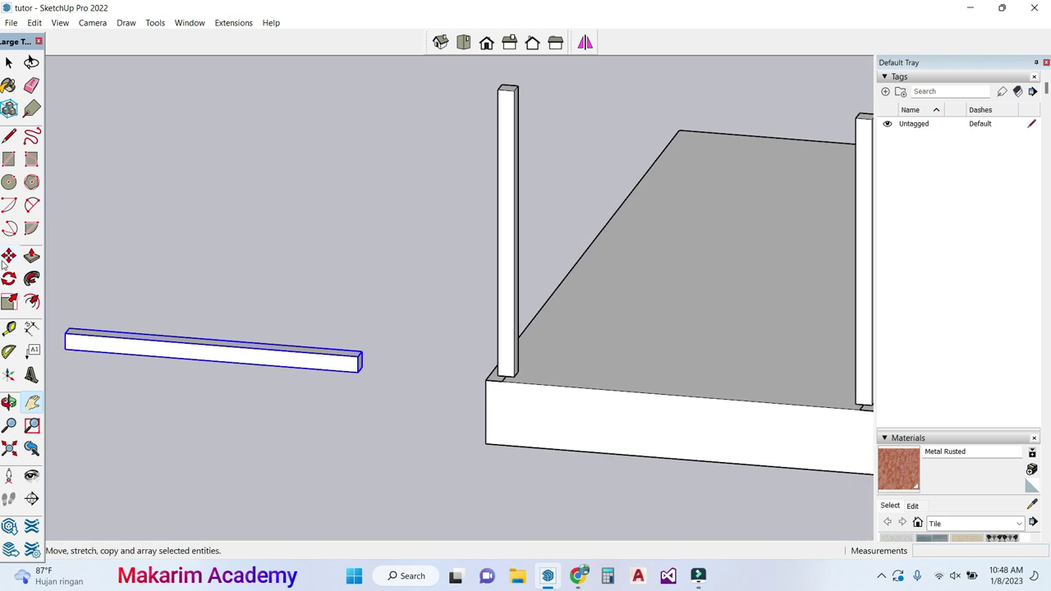
scroll(394, 337, up, 2)
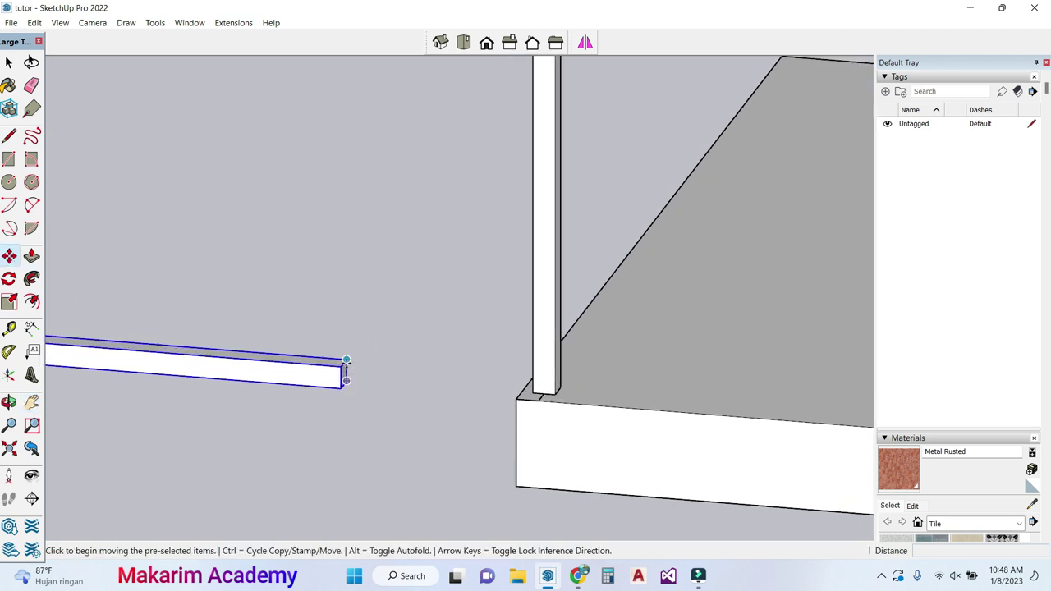
click(344, 368)
scroll(345, 367, down, 3)
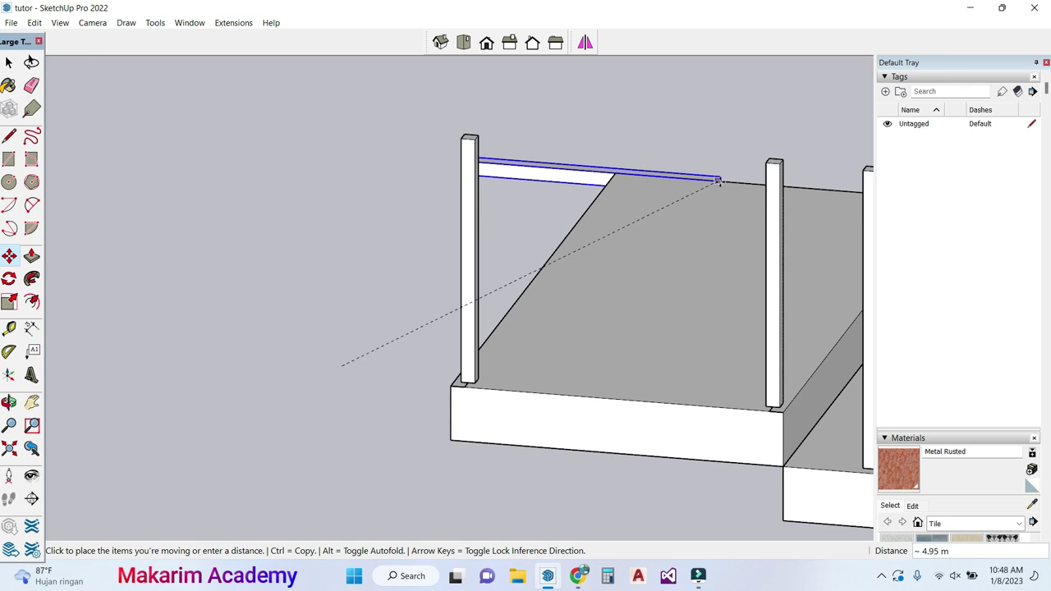
scroll(775, 160, up, 4)
scroll(783, 156, up, 1)
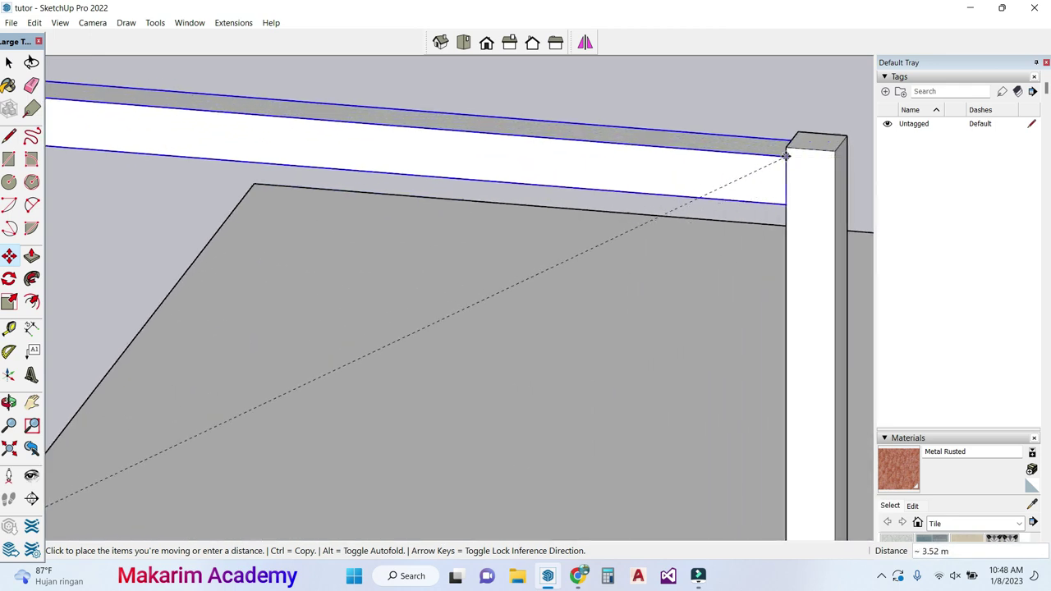
click(787, 155)
scroll(787, 155, down, 2)
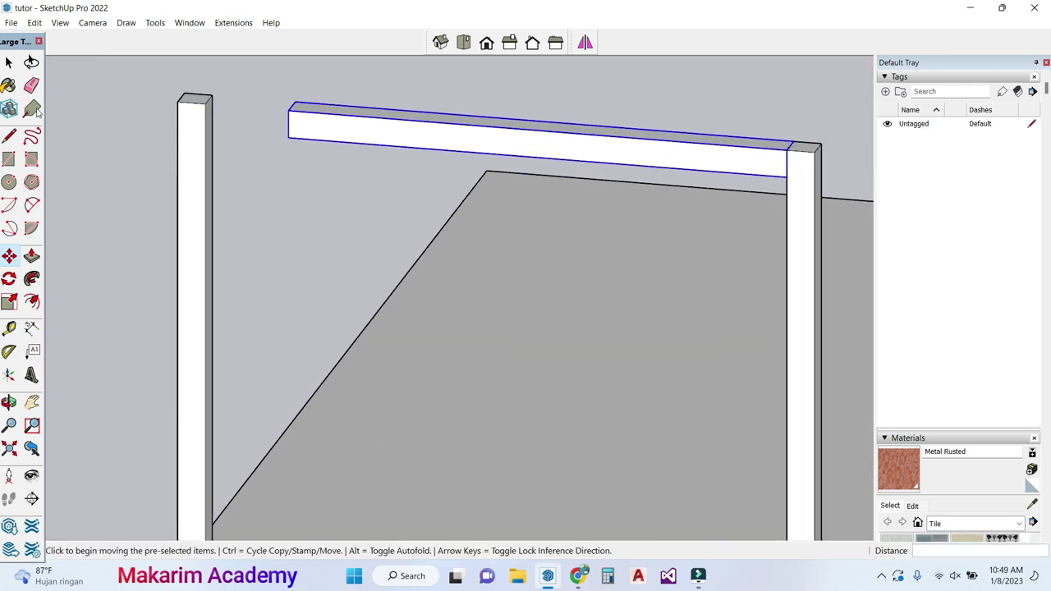
Step: Extend the top rail's free end face about 0.30 m to the far landing post inside its group, and close the group
scroll(146, 96, up, 1)
scroll(206, 106, up, 2)
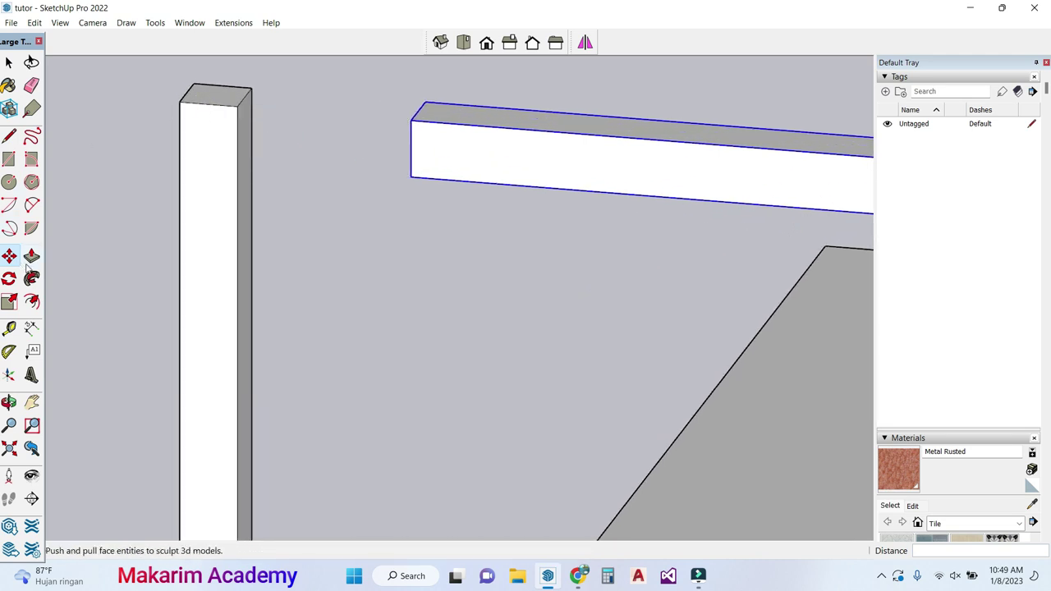
click(9, 402)
drag(291, 247, 410, 254)
click(9, 65)
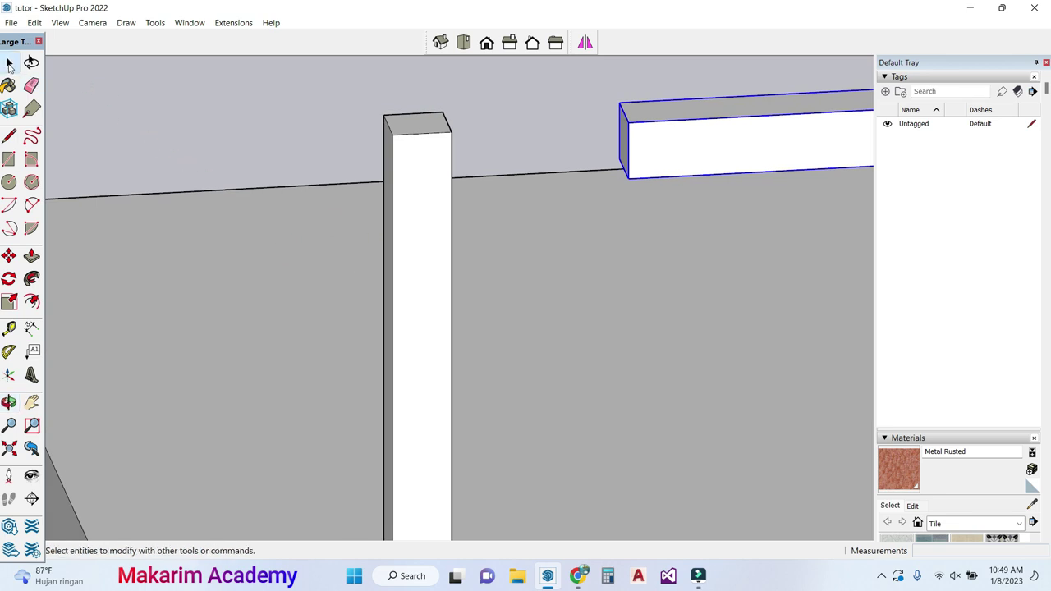
double_click(689, 158)
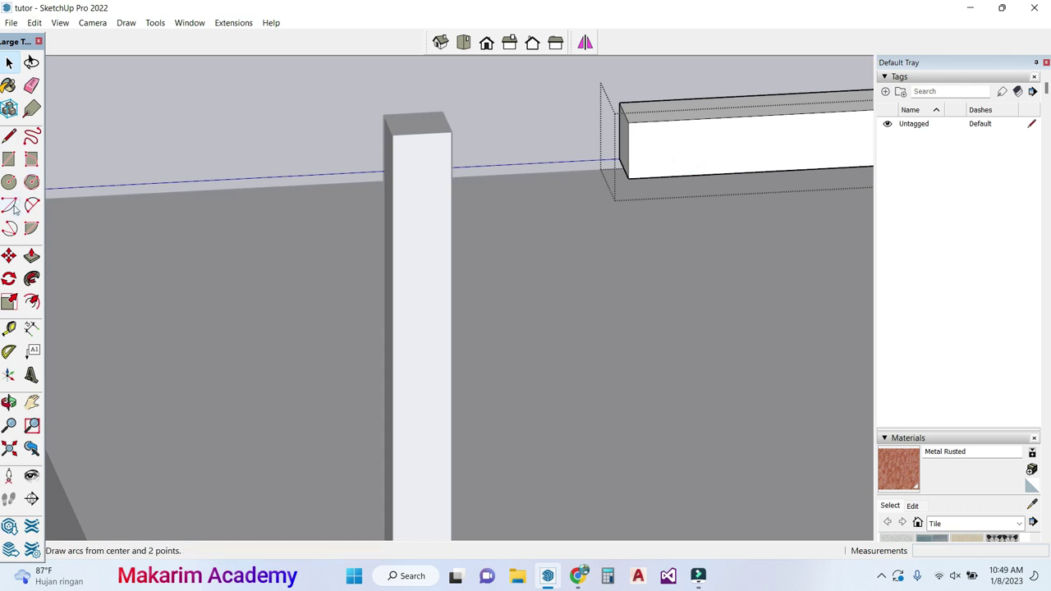
click(31, 256)
scroll(538, 148, up, 3)
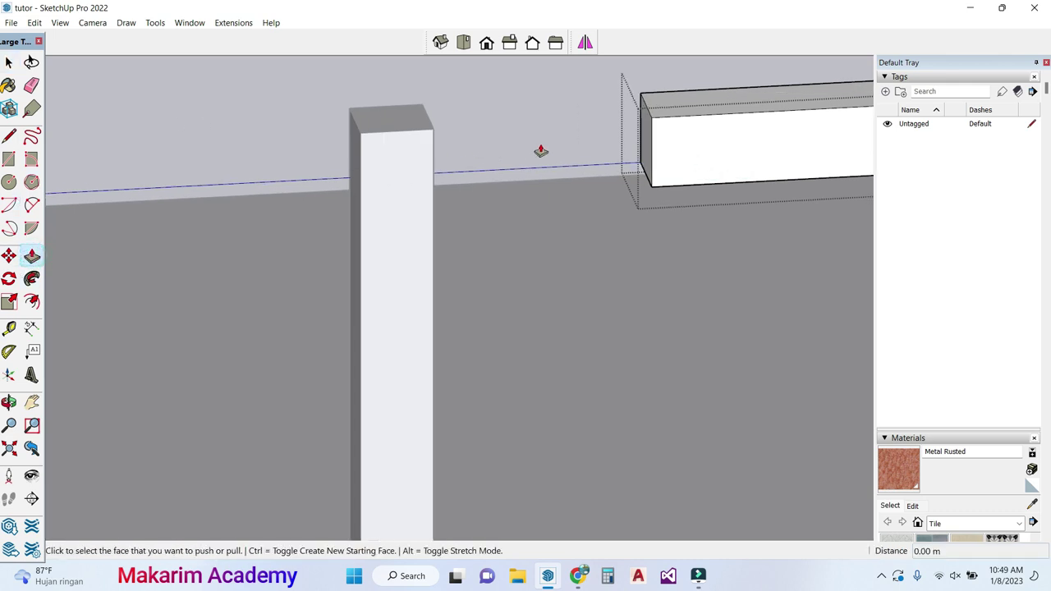
click(685, 129)
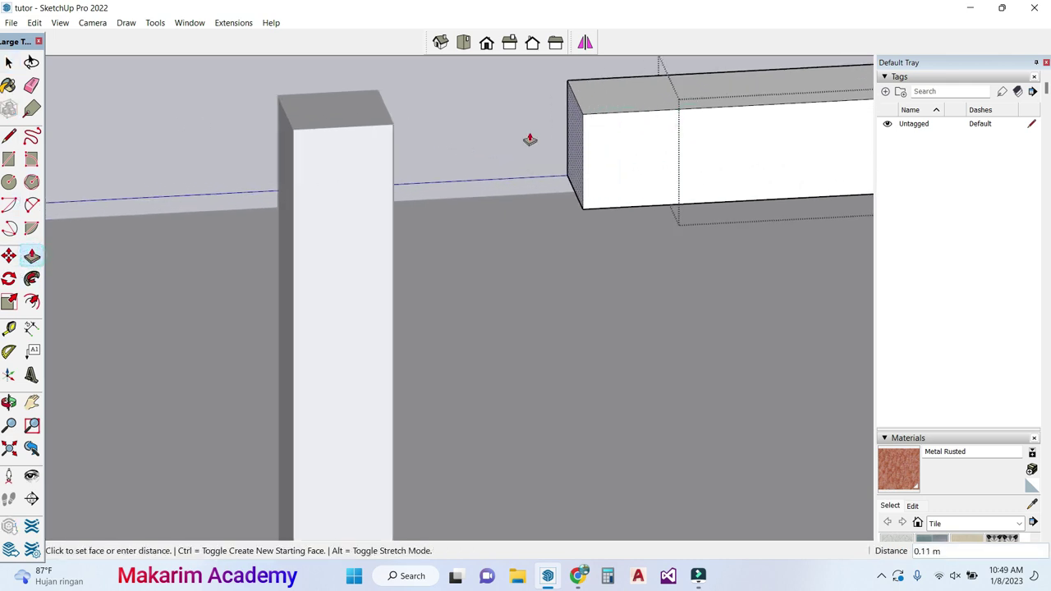
click(393, 129)
scroll(392, 129, down, 2)
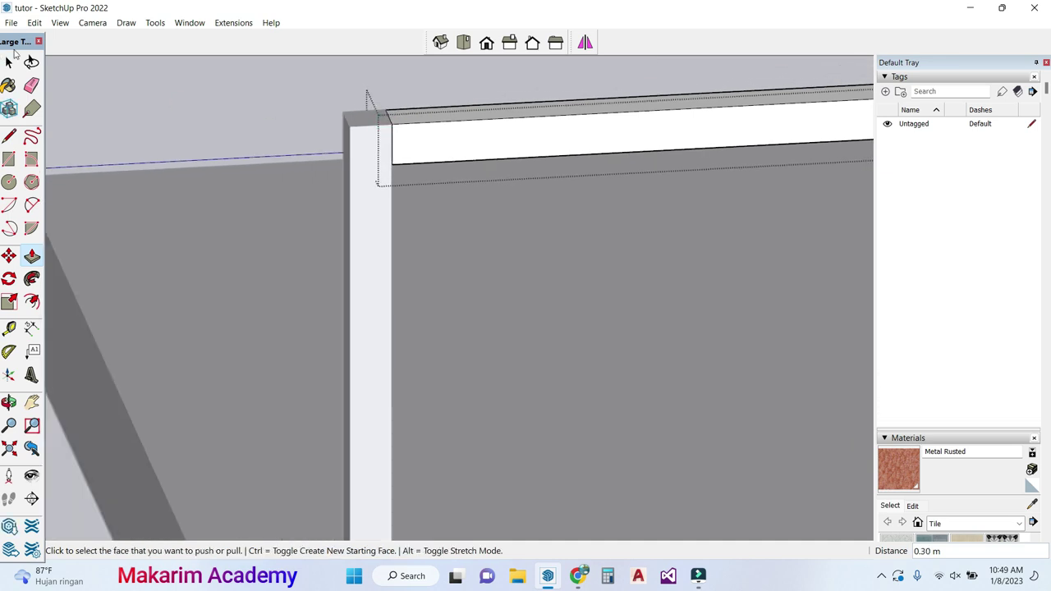
click(9, 63)
scroll(123, 81, down, 2)
scroll(208, 114, down, 2)
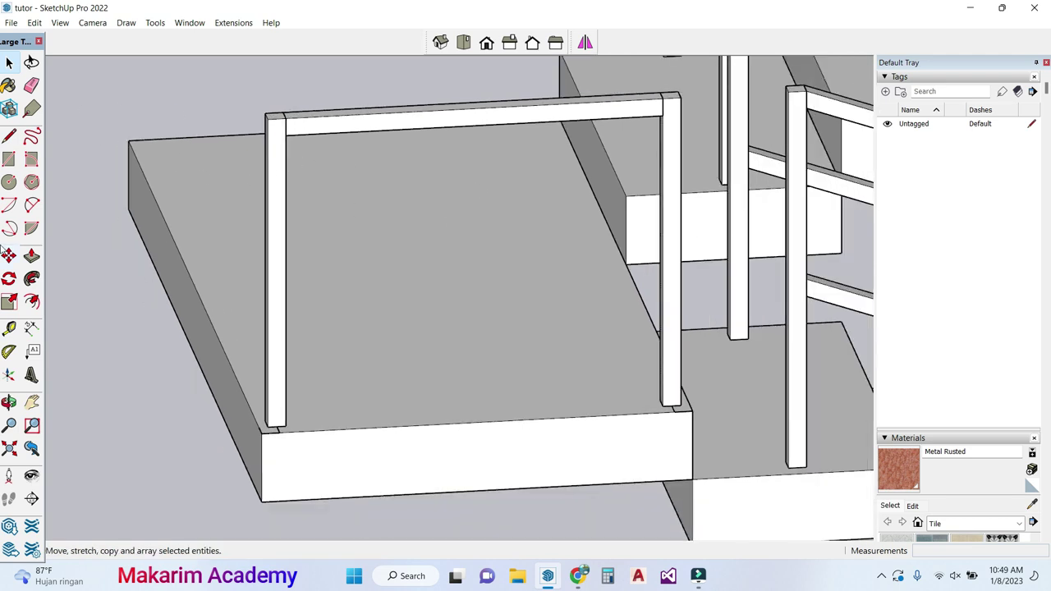
Step: Draw a level line from the lower stair rail's bottom corner at the end post to the near landing post
click(9, 137)
scroll(822, 316, up, 3)
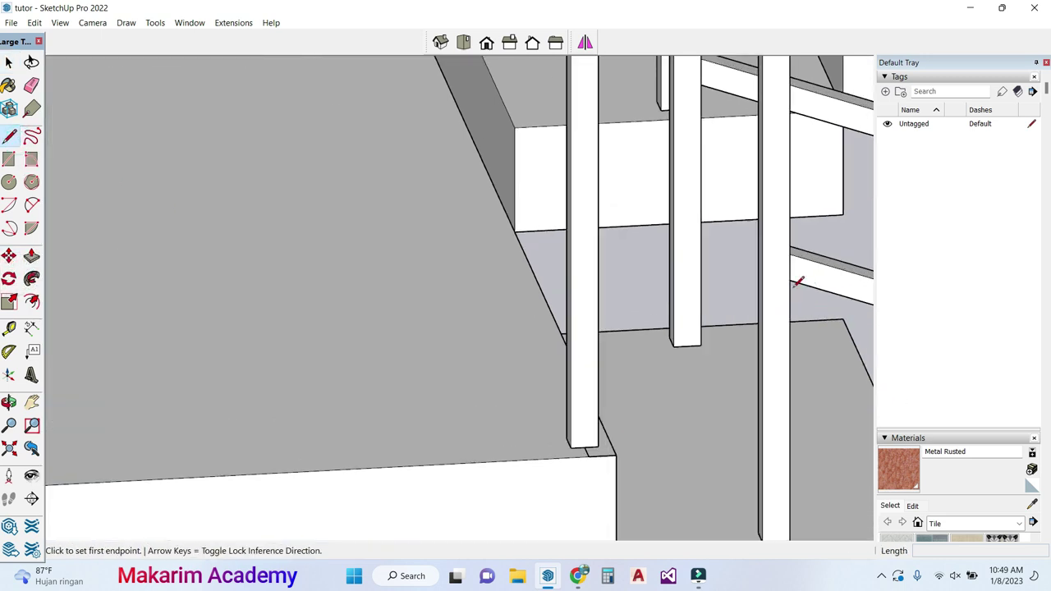
click(790, 280)
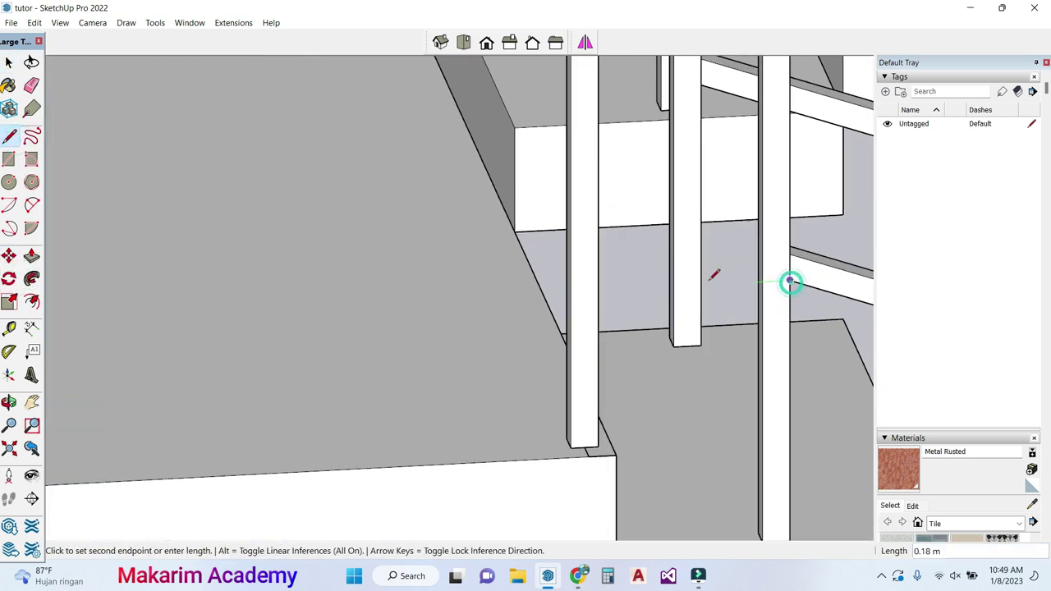
click(573, 290)
scroll(577, 286, down, 4)
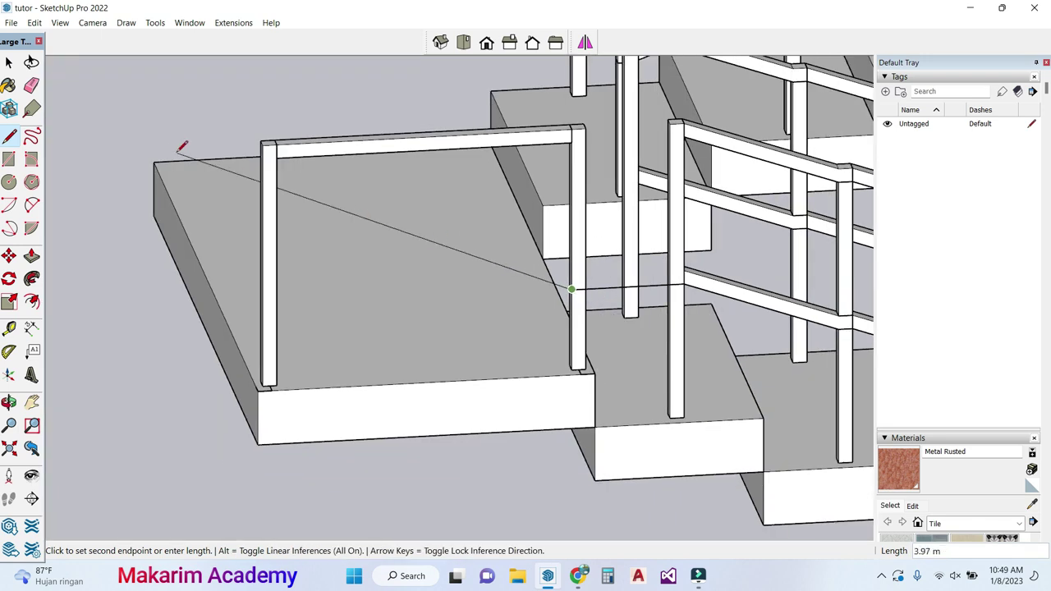
Step: Copy the landing's top rail straight down so its lower end corner meets the level line's endpoint on the near landing post
click(8, 62)
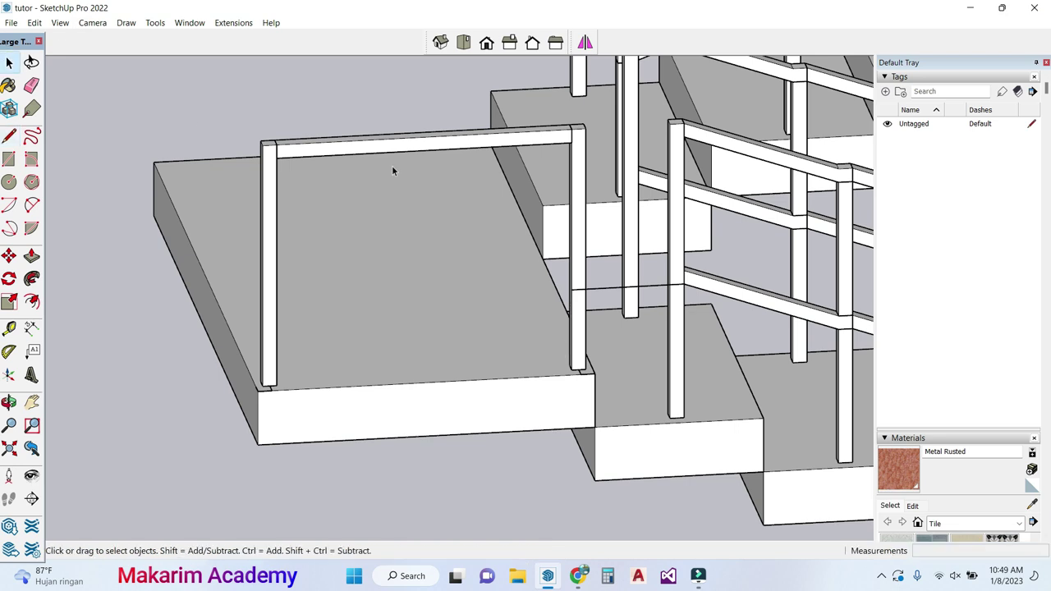
click(452, 146)
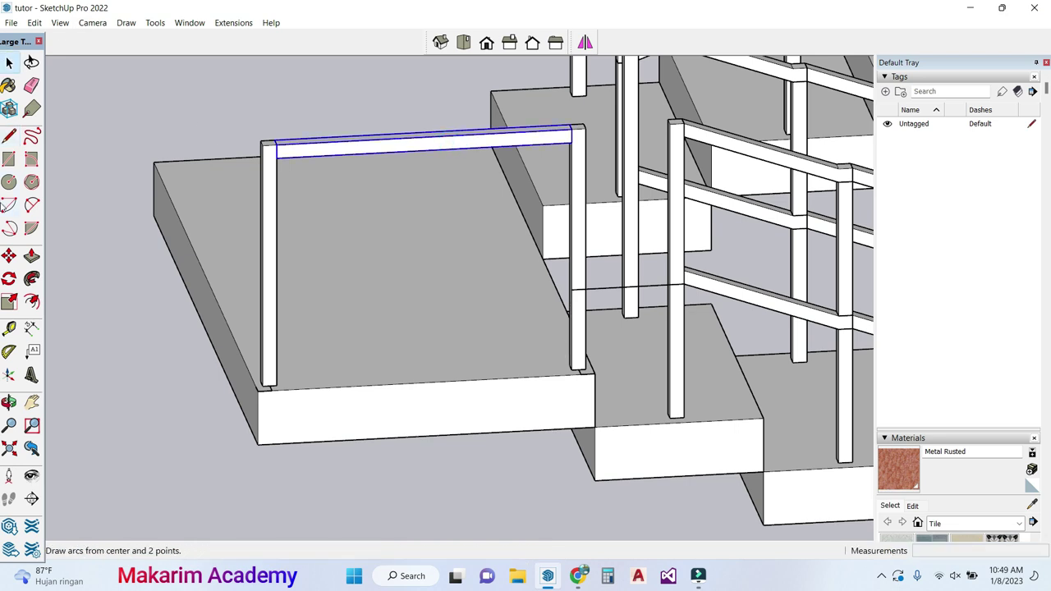
key(m)
scroll(610, 168, up, 2)
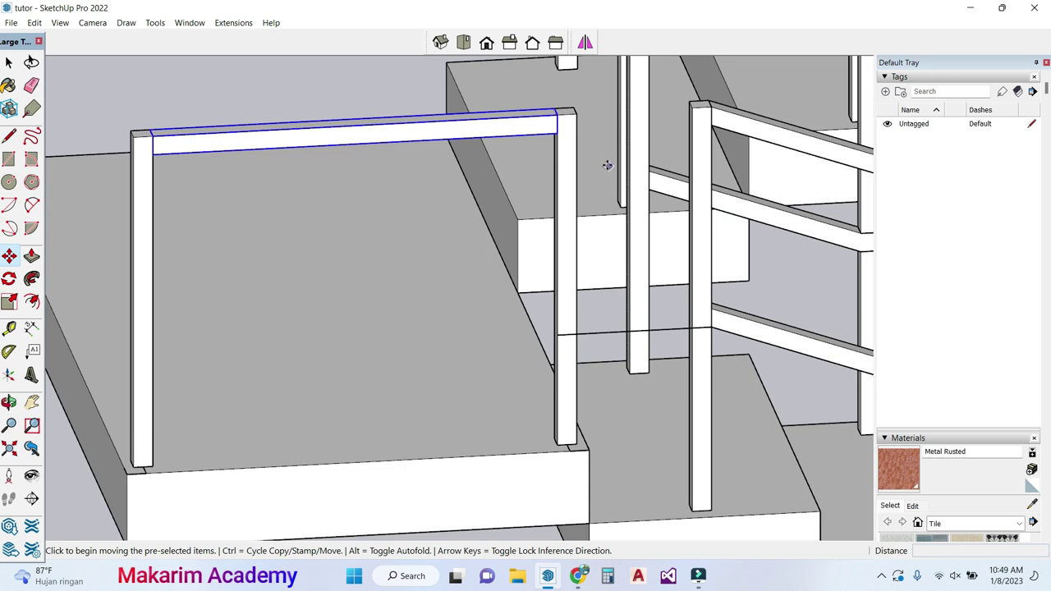
click(556, 132)
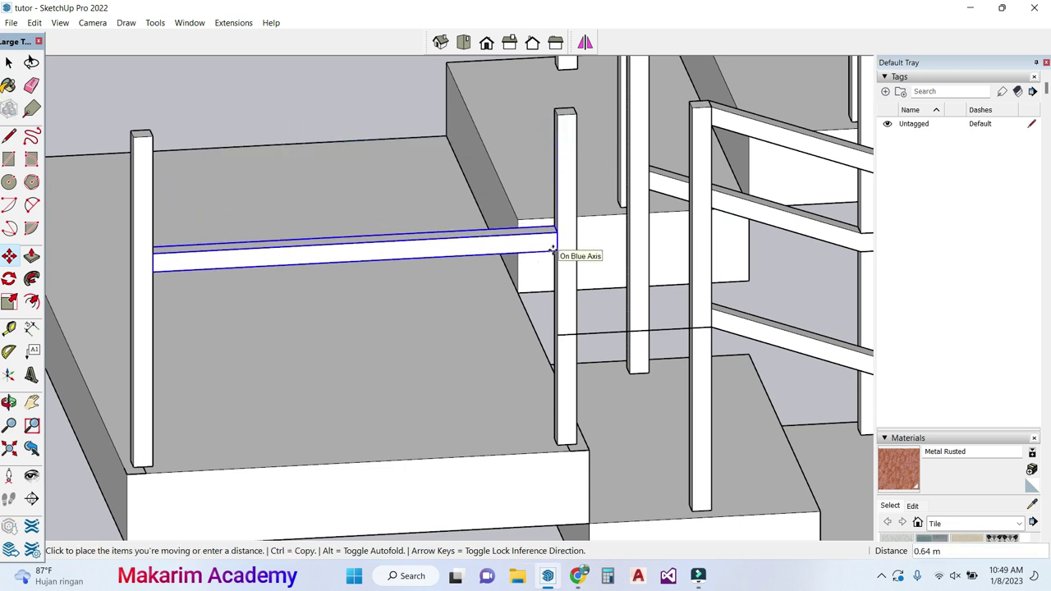
key(ctrl)
scroll(556, 301, up, 2)
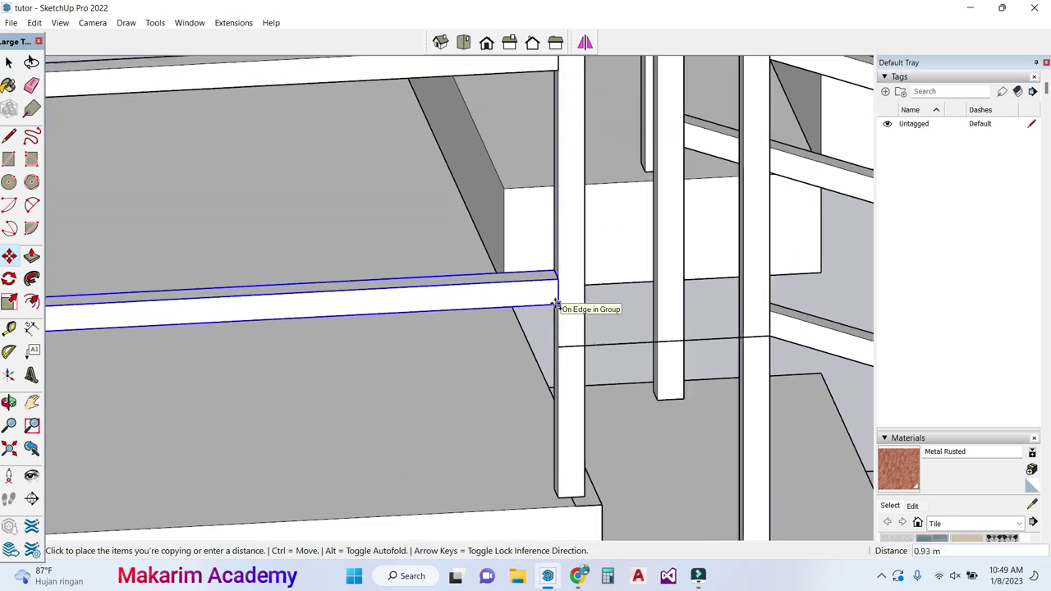
click(558, 348)
scroll(558, 346, down, 3)
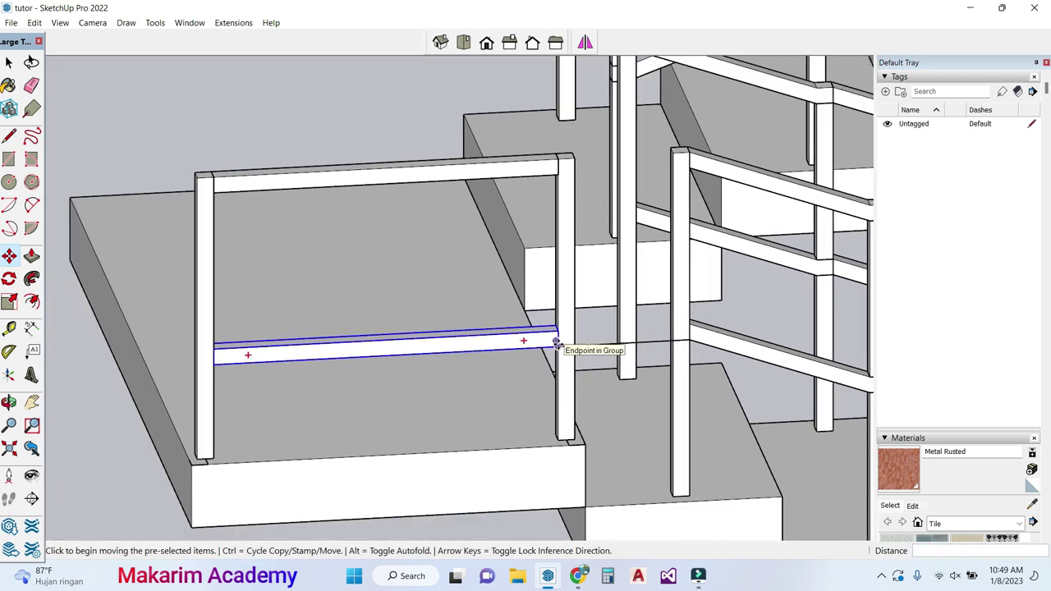
Step: Delete the level helper line between the stair railing's end post and the near landing post
key(space)
scroll(577, 349, up, 3)
click(580, 349)
key(Delete)
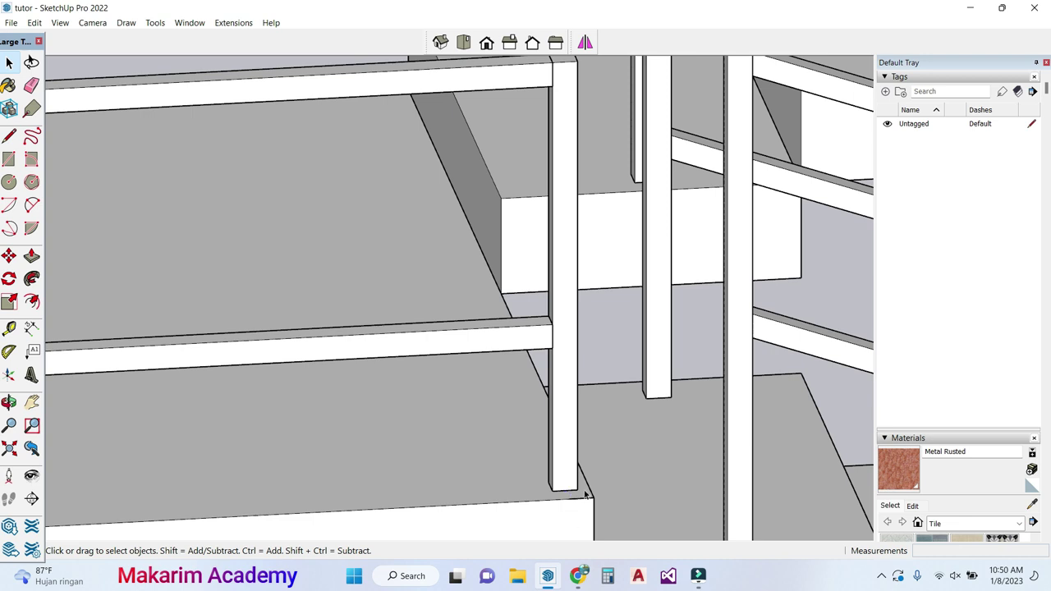
scroll(586, 501, down, 3)
scroll(183, 520, up, 5)
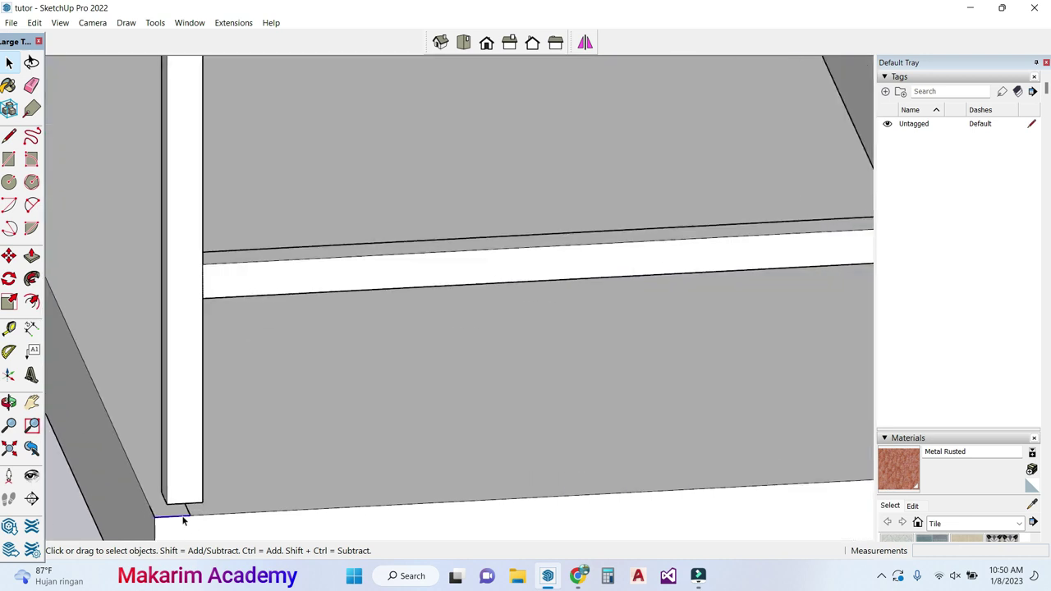
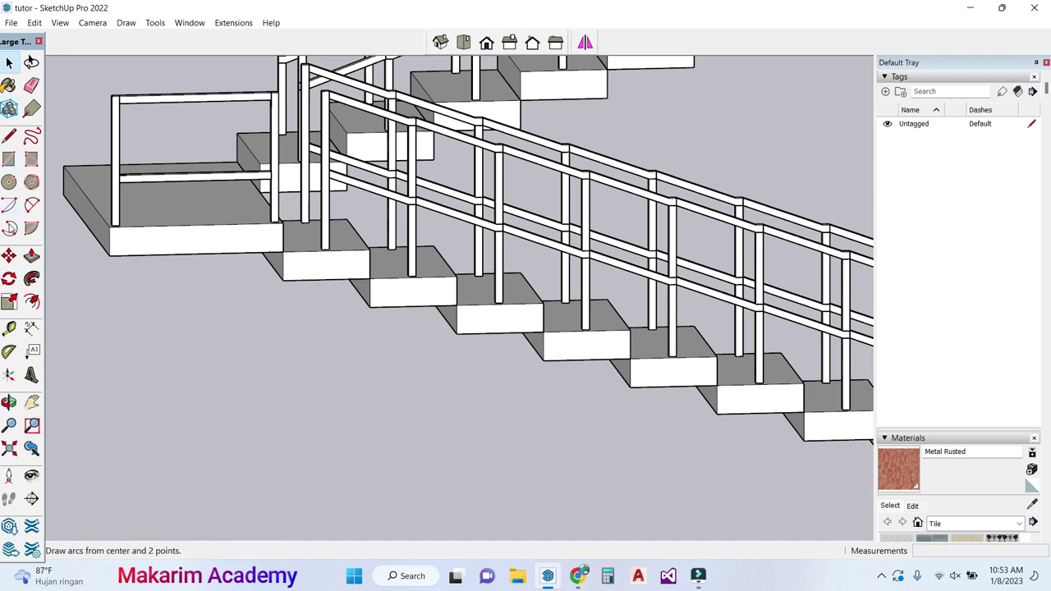
Step: Draw a short line inward from the landing's opposite side edge, close to its outer corner and parallel to the front edge
click(9, 278)
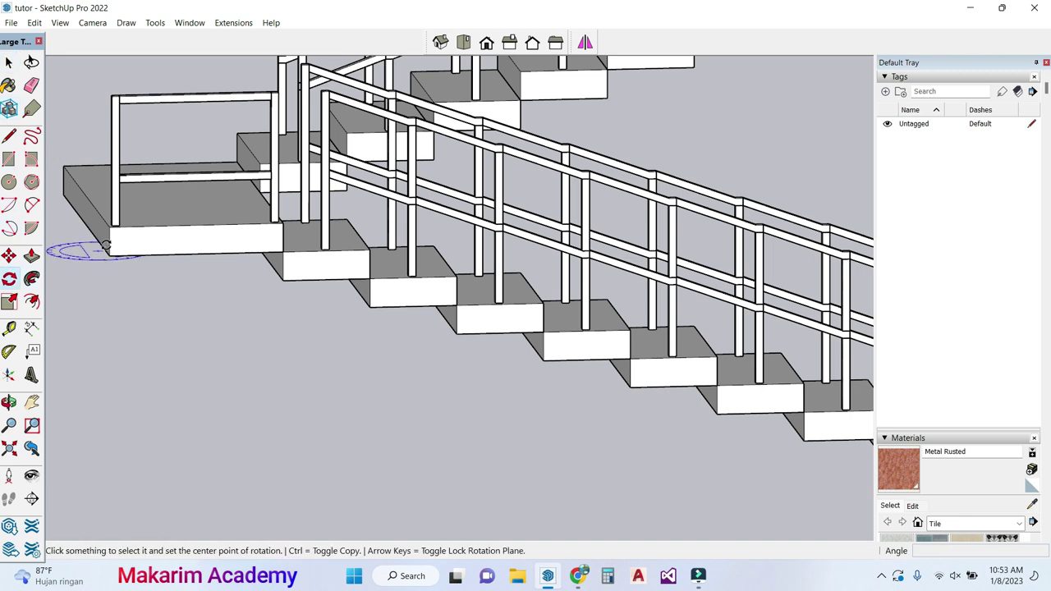
click(8, 402)
drag(123, 271, 554, 334)
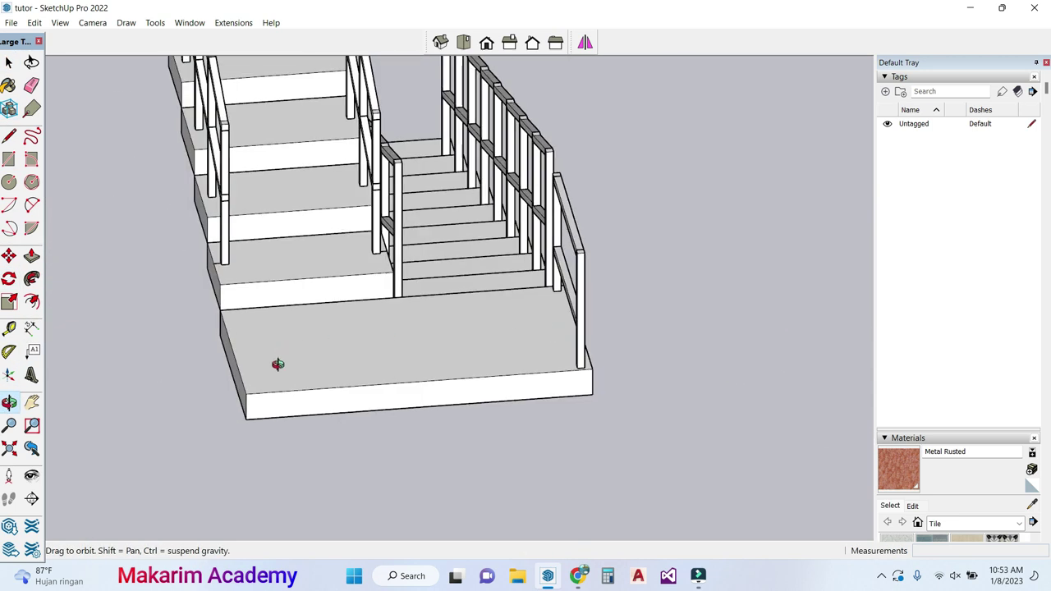
scroll(275, 378, up, 3)
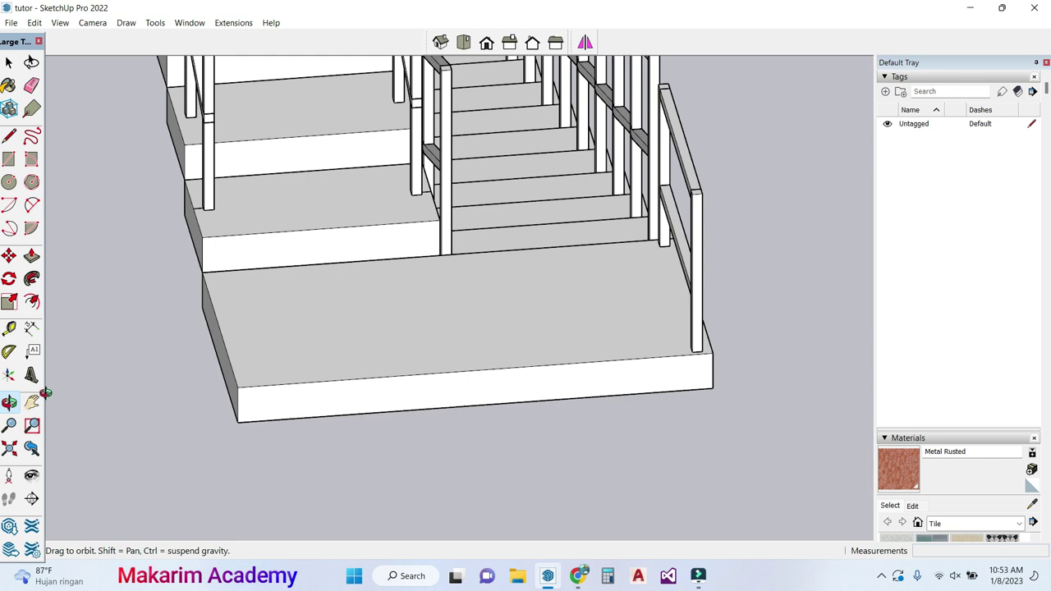
click(9, 136)
scroll(264, 375, up, 1)
click(236, 387)
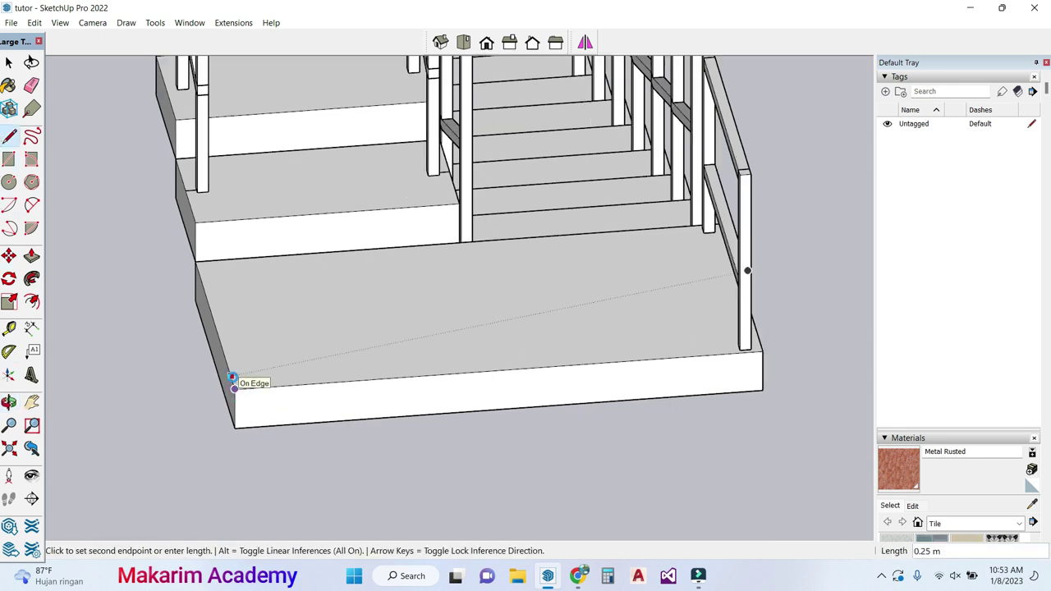
scroll(233, 374, up, 2)
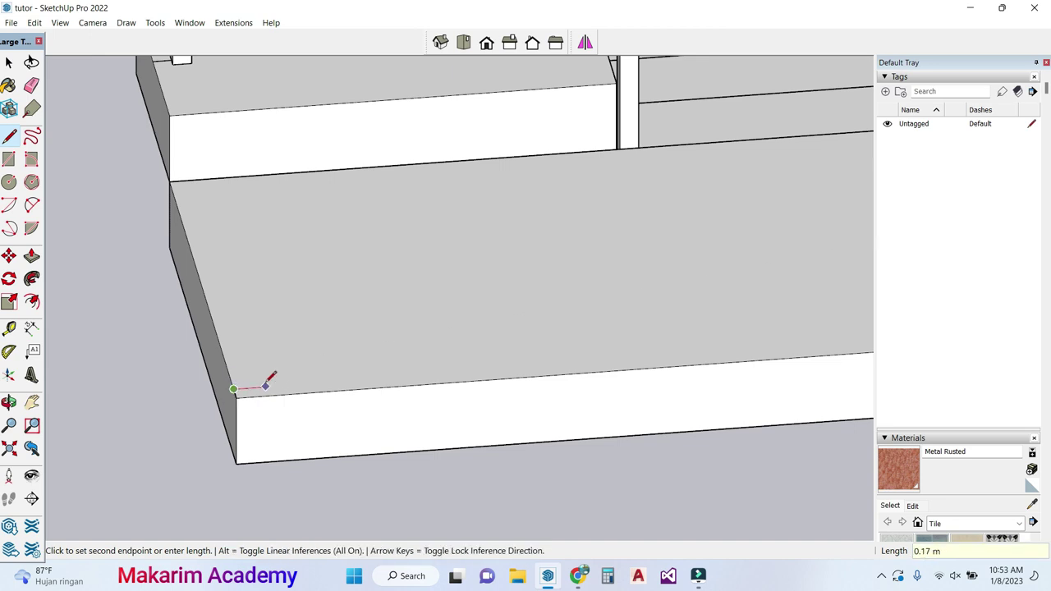
key(Return)
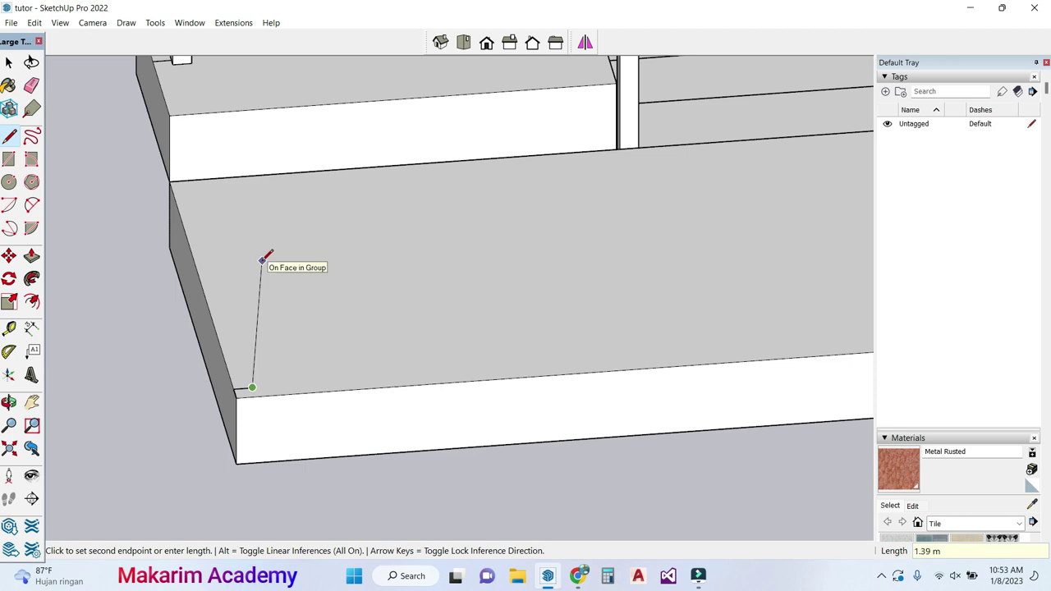
key(Escape)
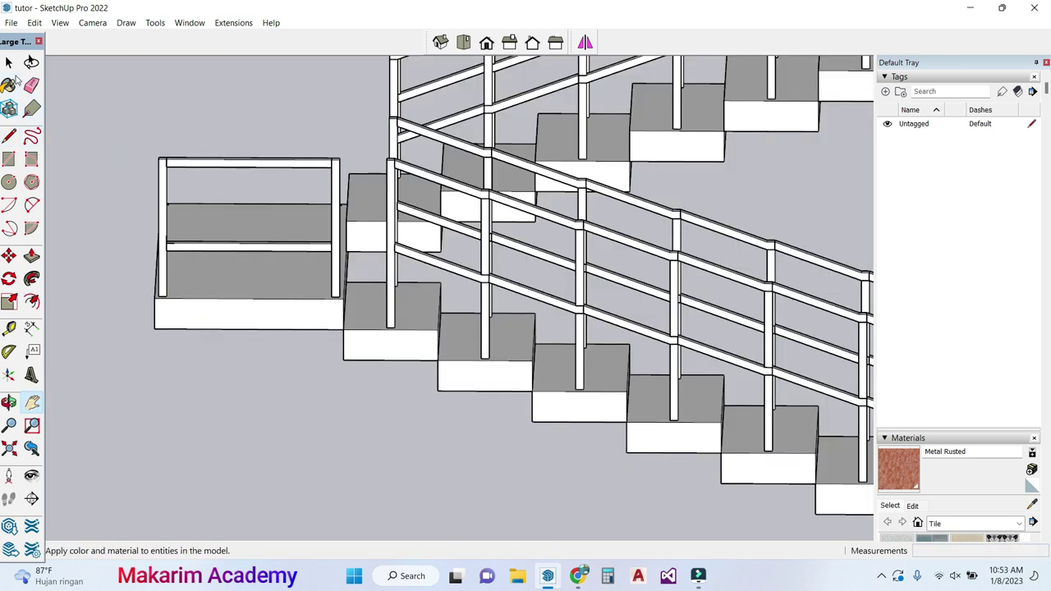
Step: Copy the landing railing's two posts and two rails about 4.50 m across the landing to the short line's endpoint on the opposite side
key(space)
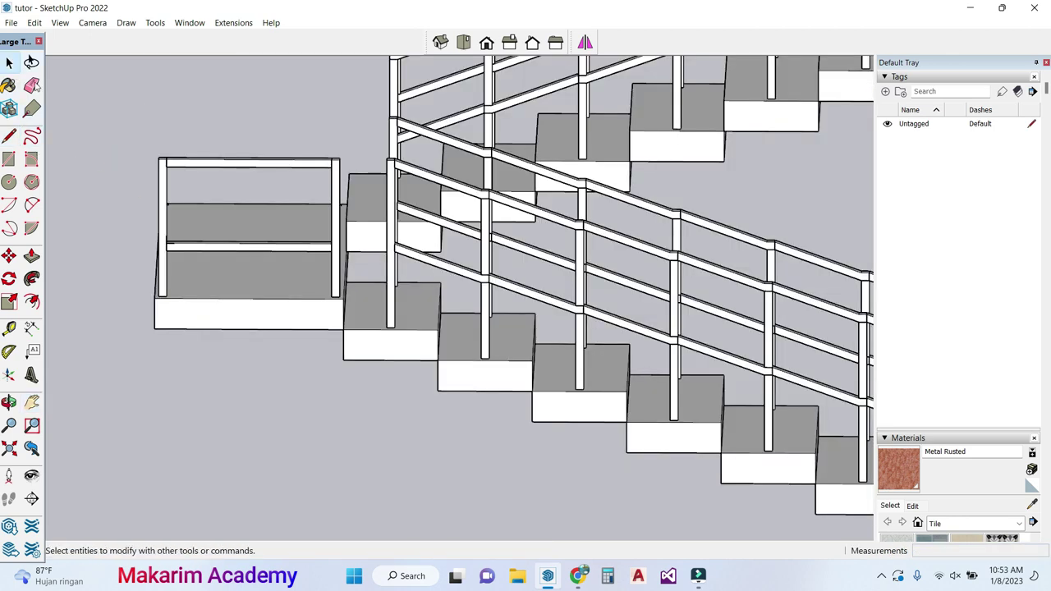
scroll(193, 171, up, 4)
click(211, 153)
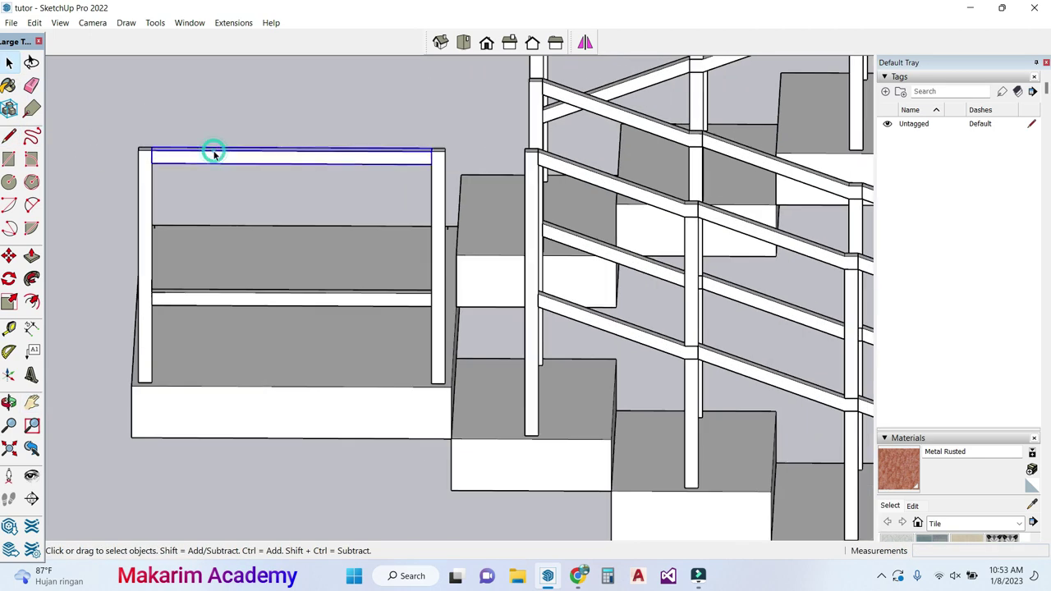
shift+click(149, 180)
shift+click(197, 300)
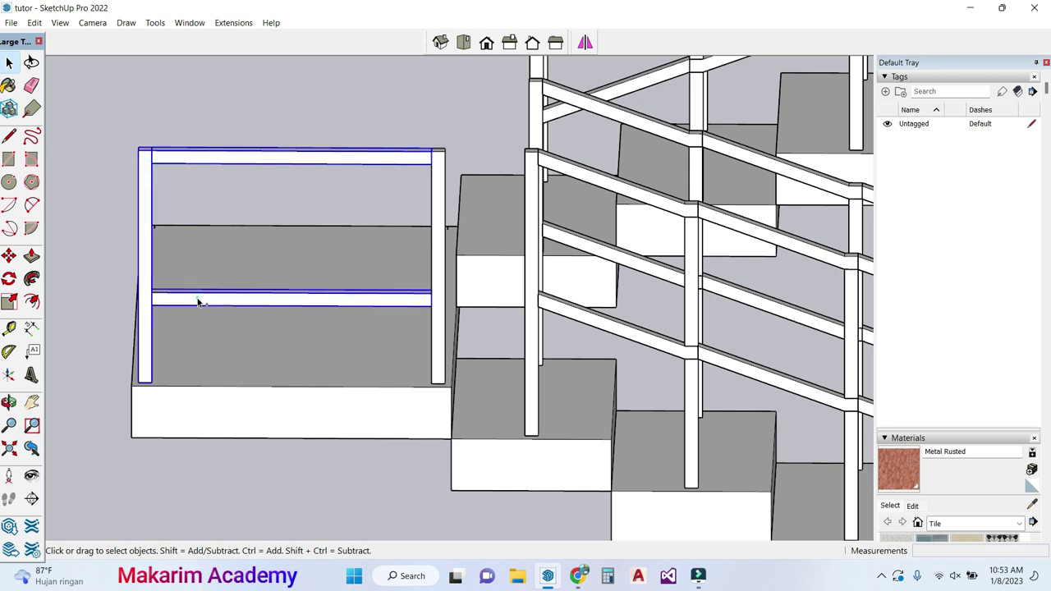
shift+click(436, 236)
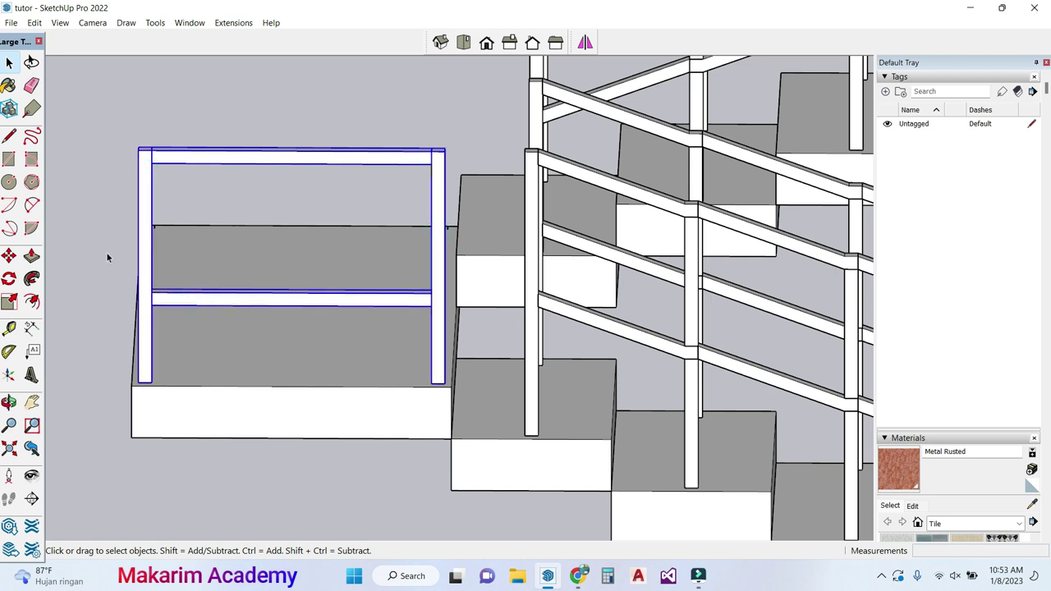
scroll(131, 359, up, 2)
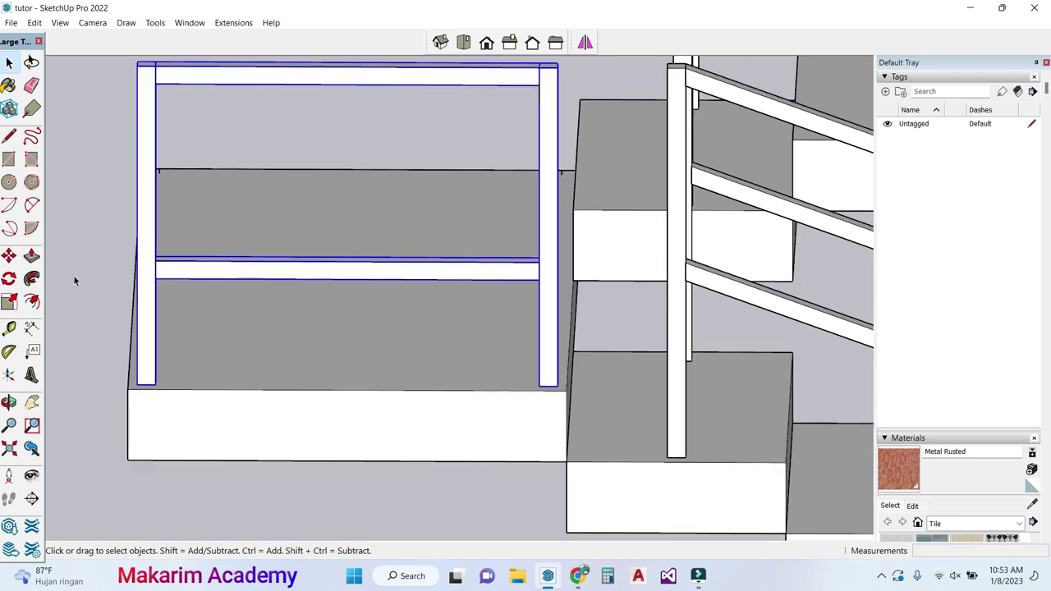
click(9, 403)
drag(61, 380, 770, 420)
scroll(856, 402, up, 2)
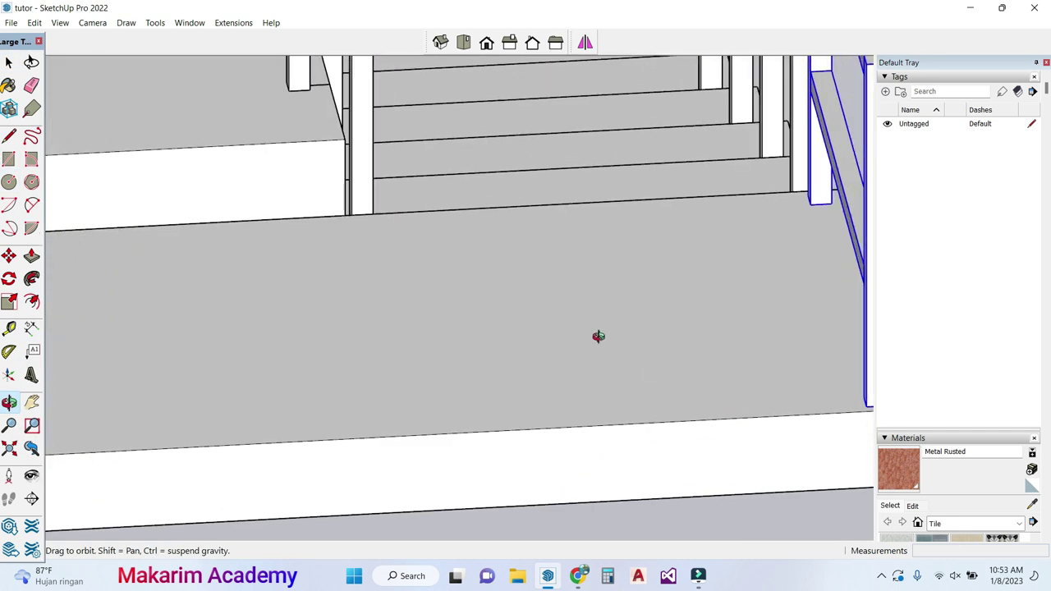
scroll(591, 333, down, 1)
click(31, 402)
drag(514, 244, 280, 252)
click(9, 402)
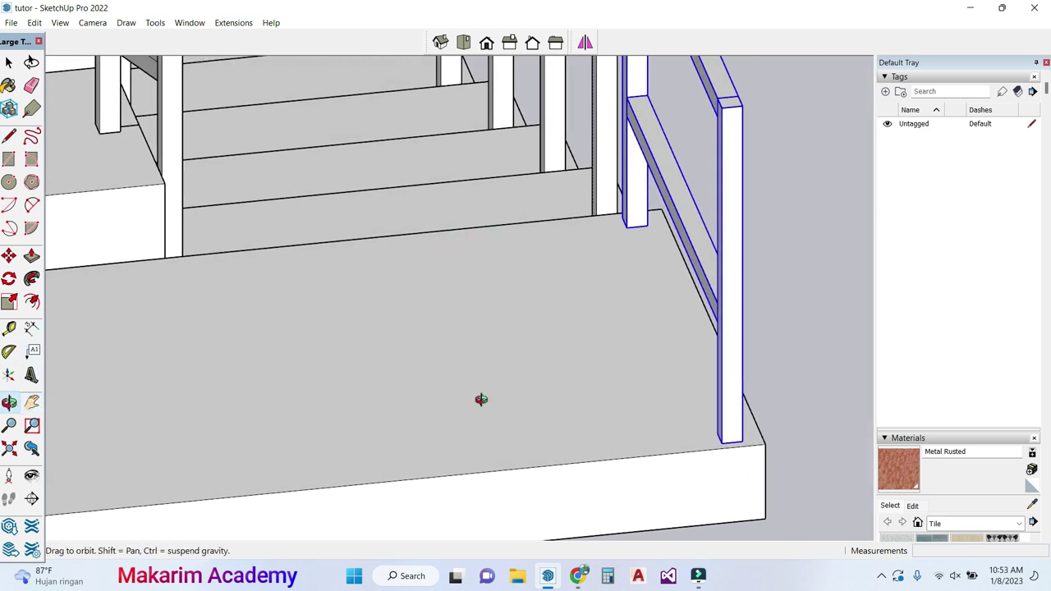
drag(481, 399, 539, 402)
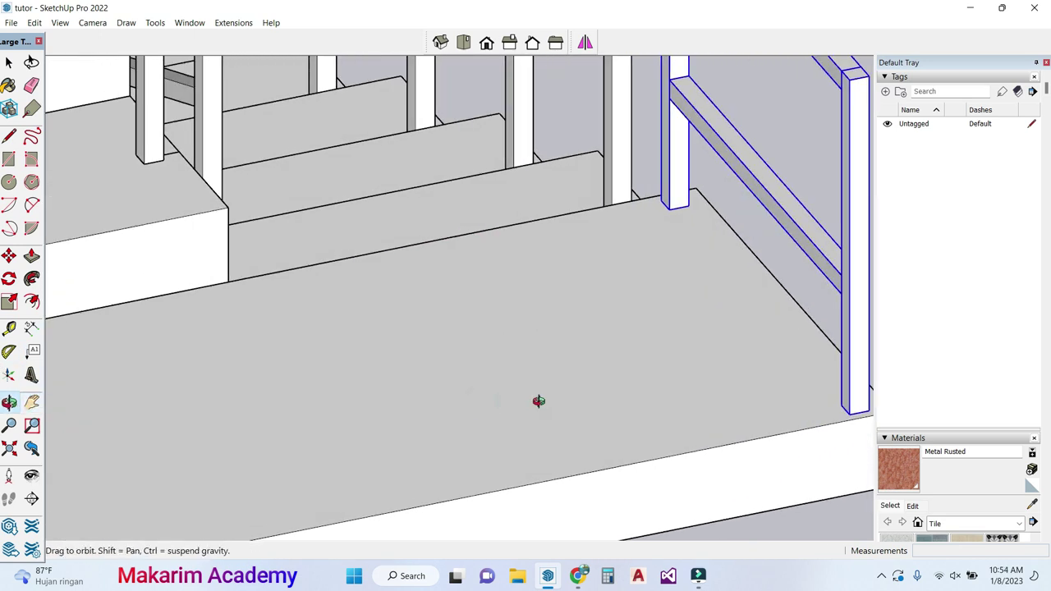
click(9, 256)
scroll(855, 414, up, 3)
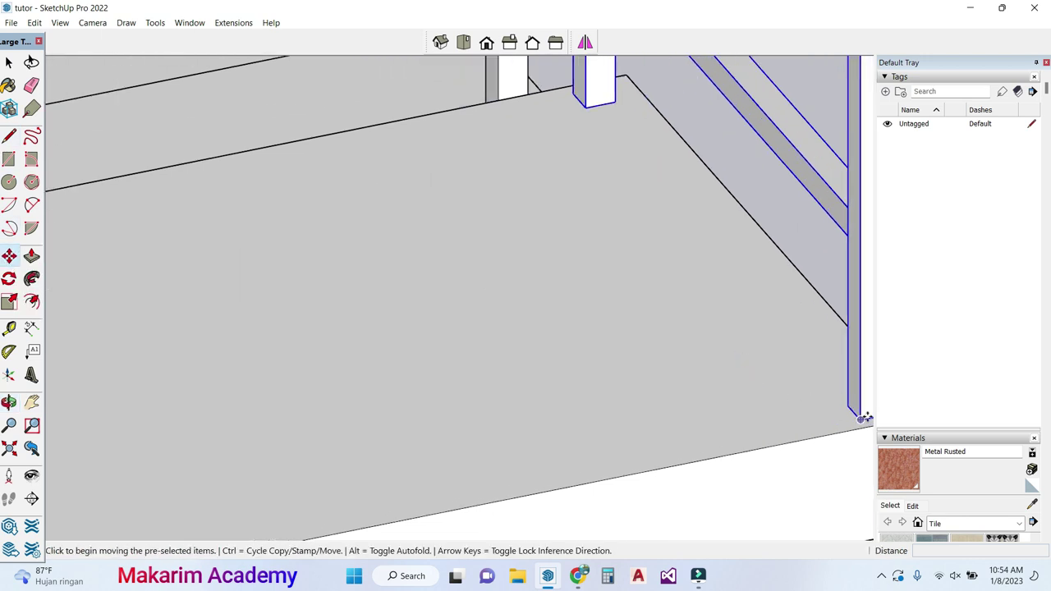
scroll(849, 410, up, 3)
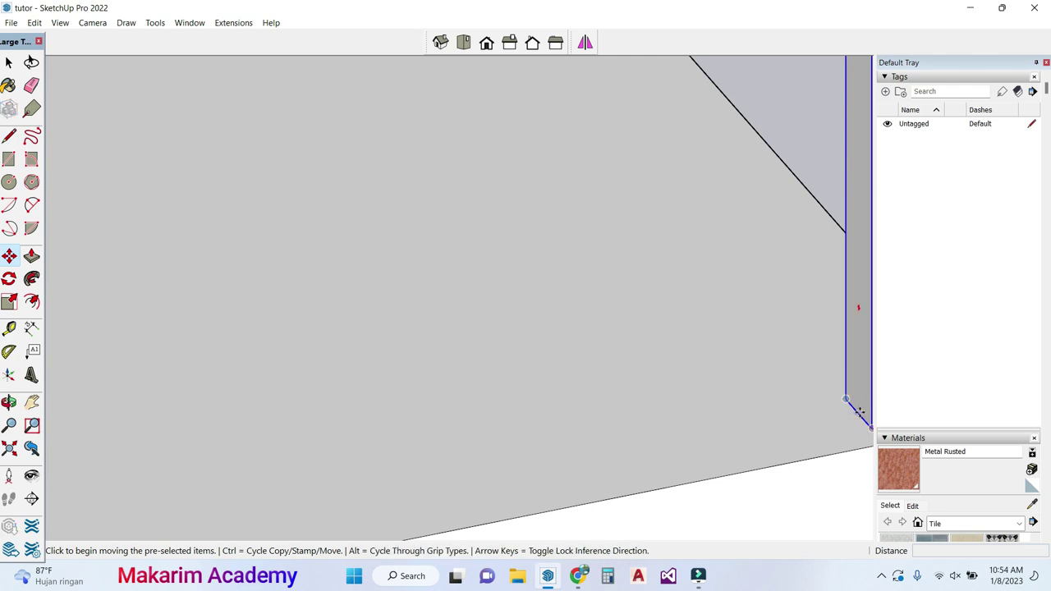
click(859, 413)
scroll(861, 412, down, 5)
scroll(549, 486, down, 2)
scroll(547, 493, up, 2)
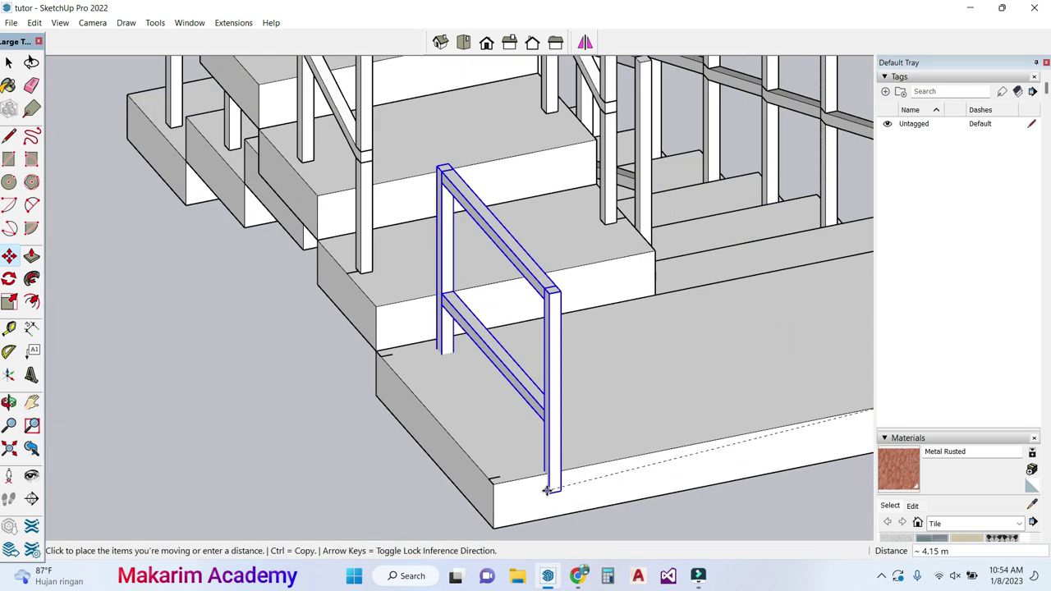
key(ctrl)
scroll(546, 490, up, 3)
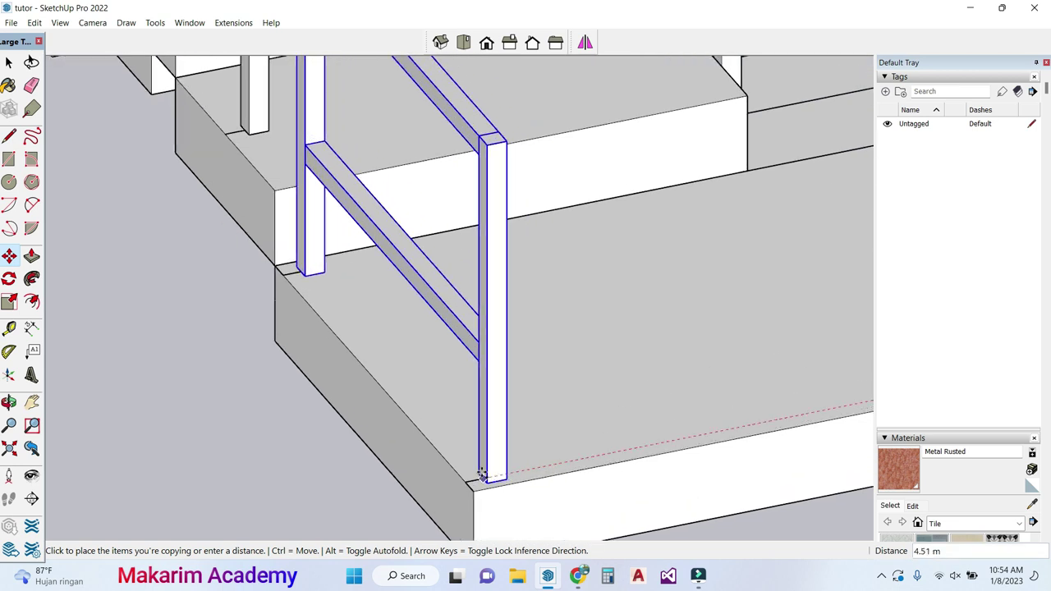
scroll(489, 479, up, 3)
click(487, 481)
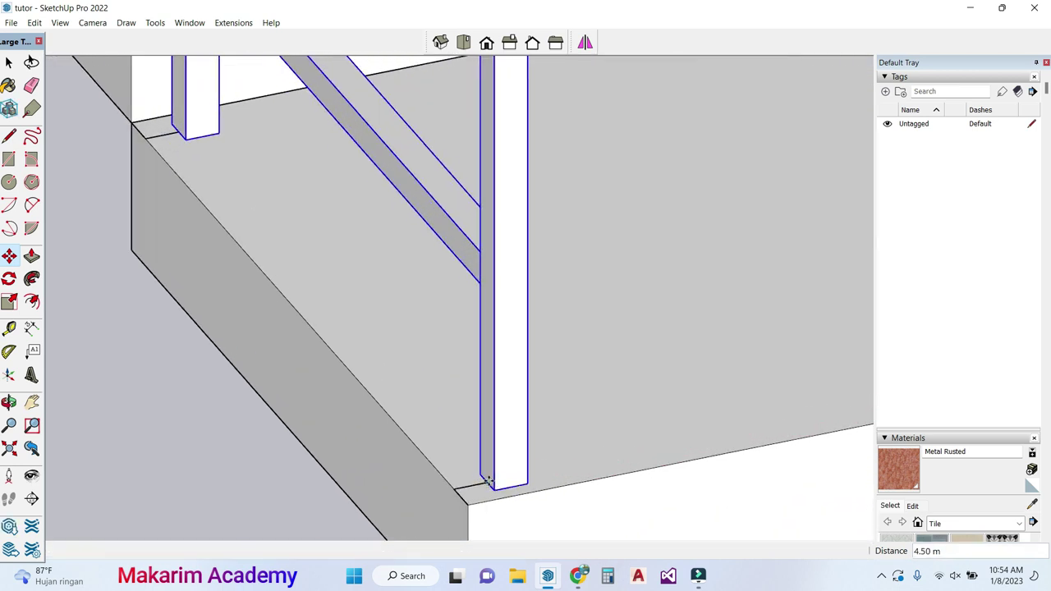
Step: Copy the outer post of the new landing railing about 1.52 m away, clear of the landing
scroll(488, 481, down, 4)
scroll(489, 481, down, 3)
middle_drag(489, 480, 483, 256)
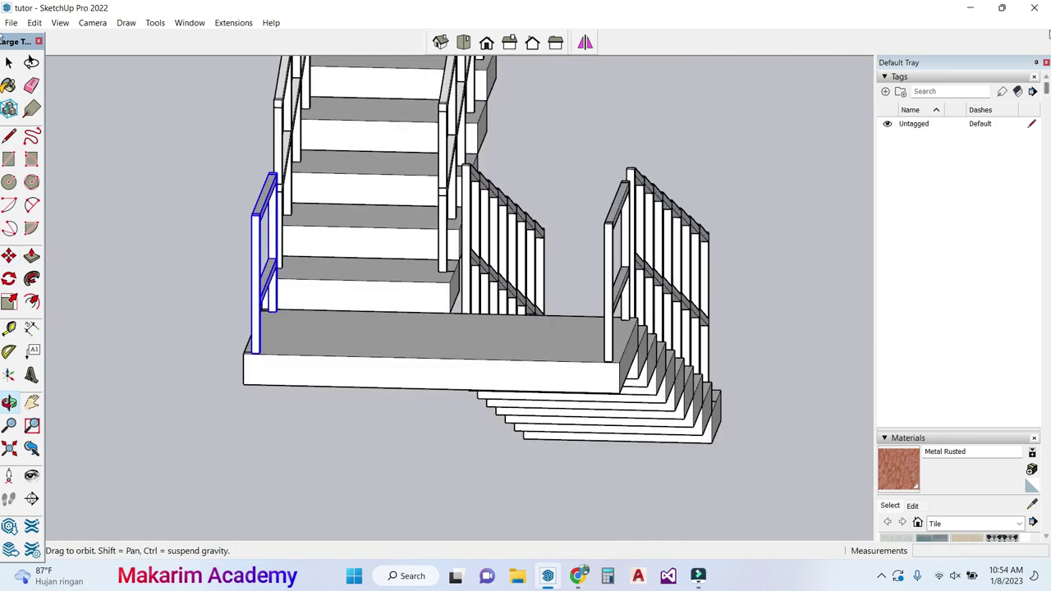
middle_drag(321, 242, 333, 397)
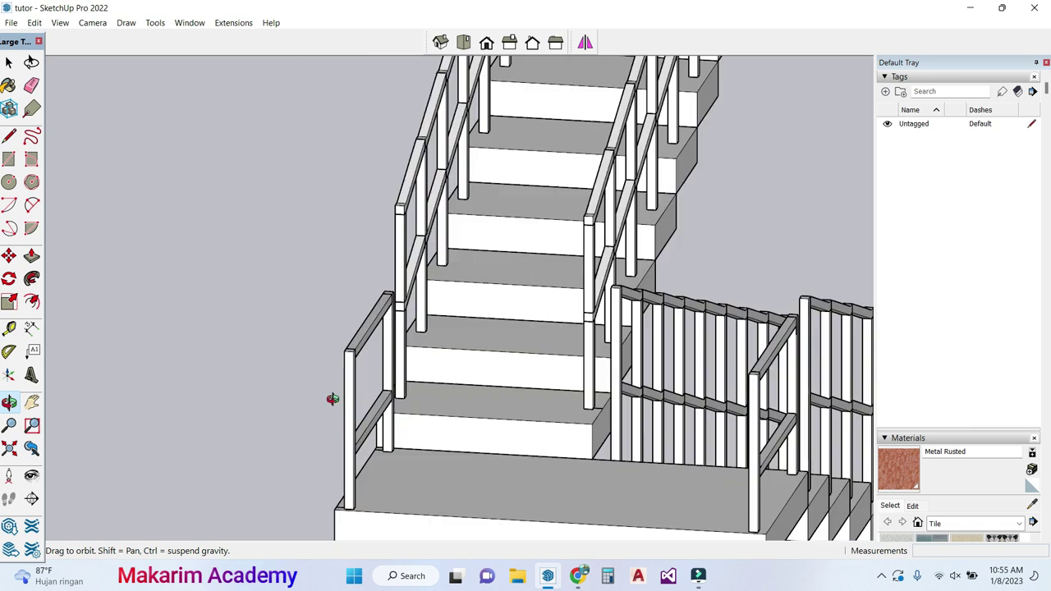
click(10, 64)
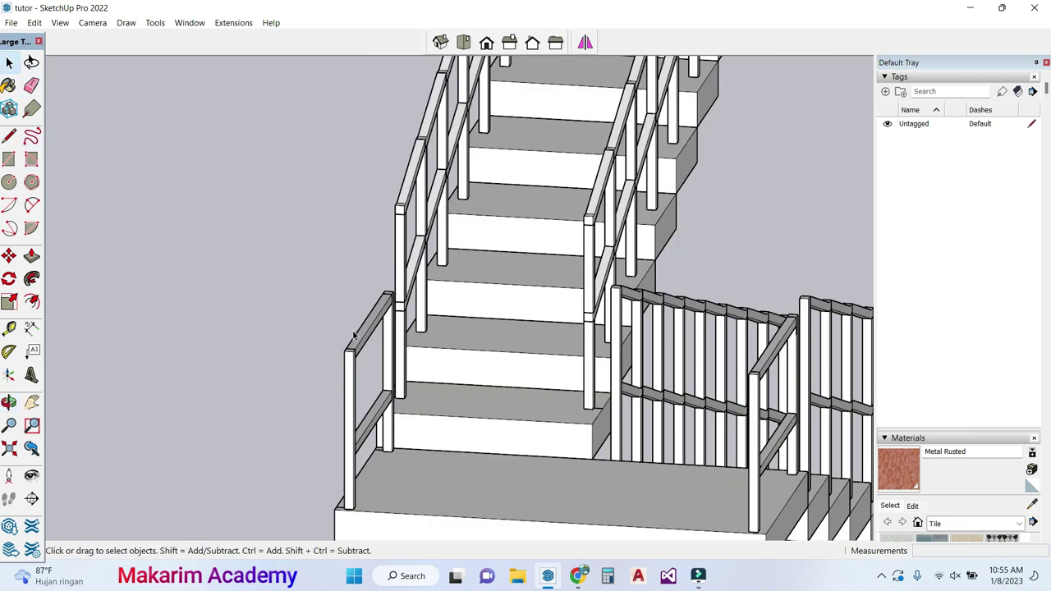
click(353, 386)
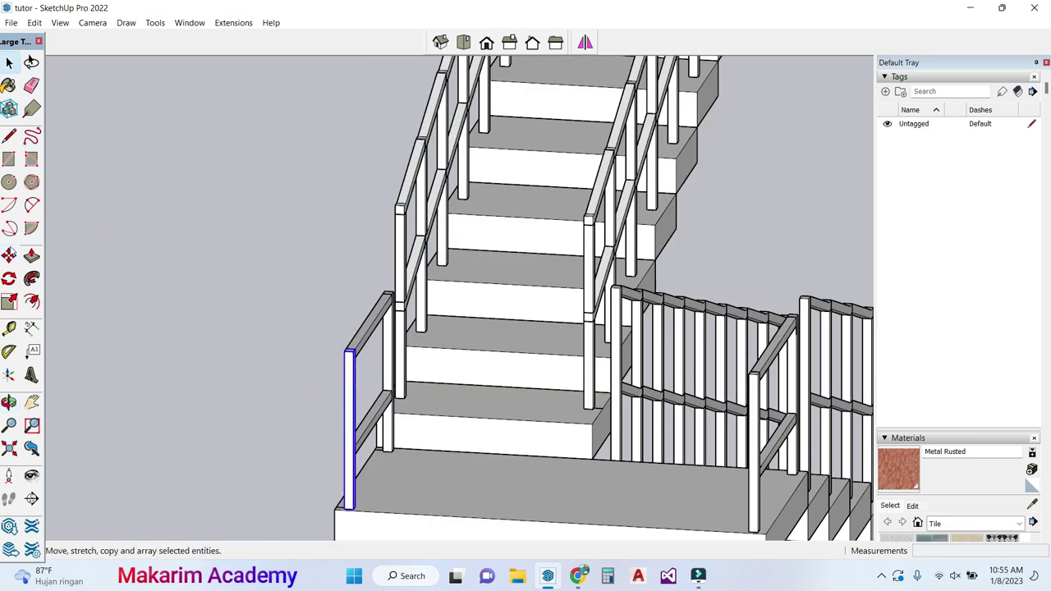
click(9, 256)
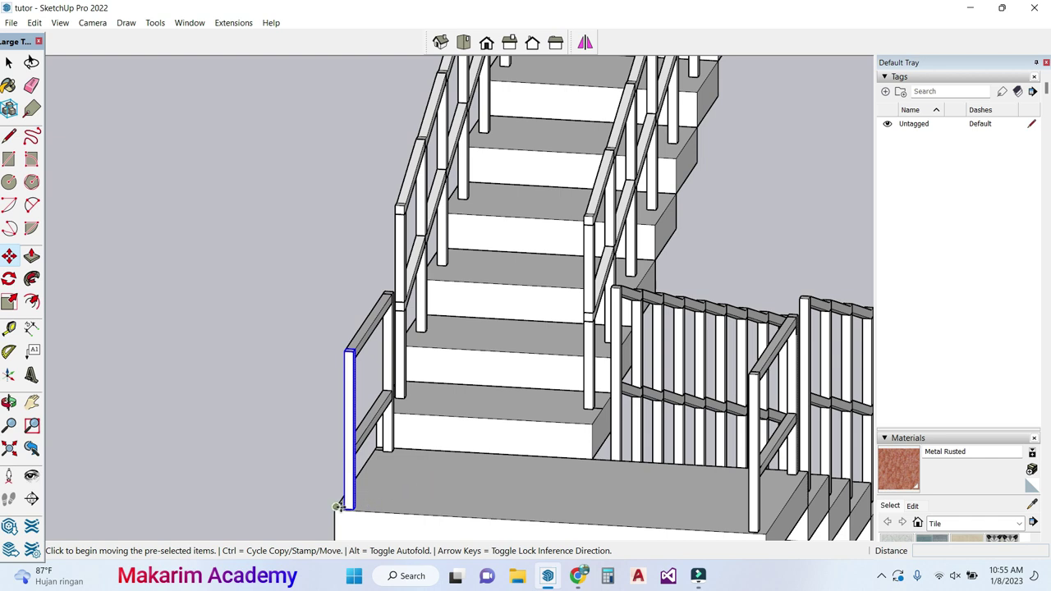
scroll(337, 507, up, 1)
click(351, 509)
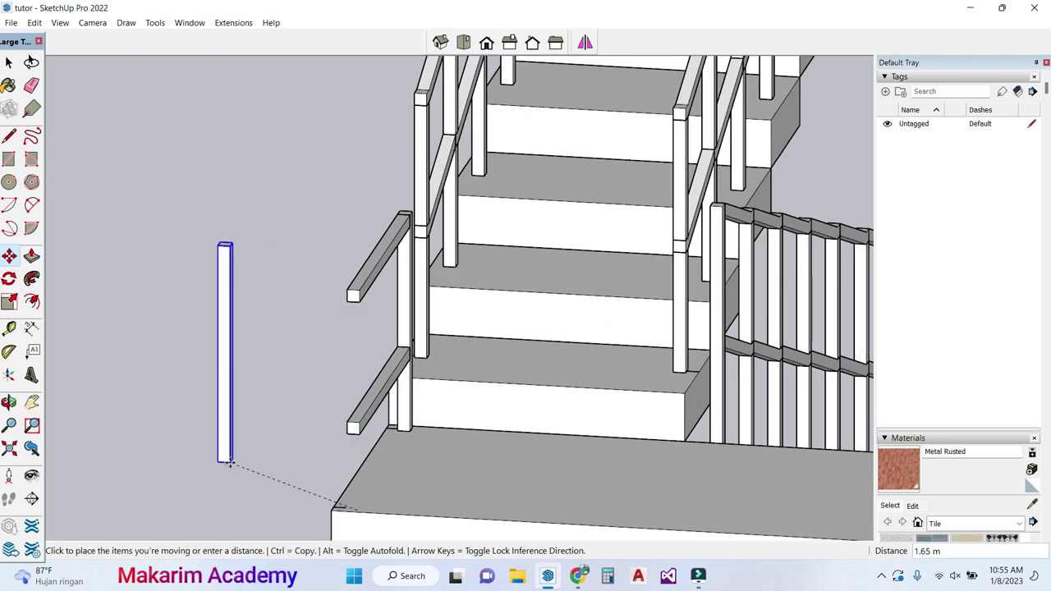
key(ctrl)
click(216, 473)
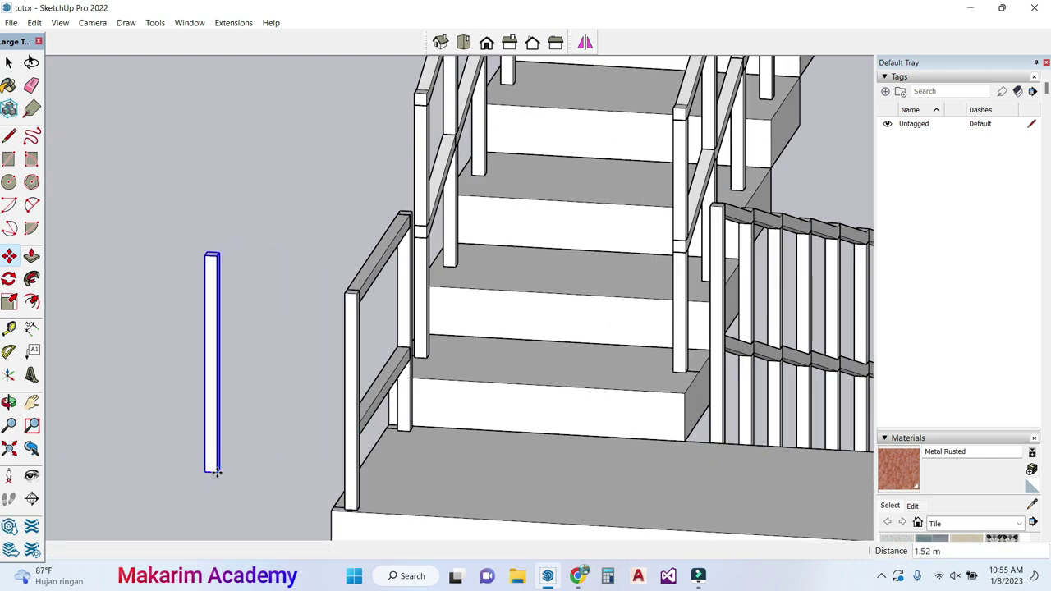
Step: Rotate the copied post 90 degrees about its lower corner so it lies horizontal, parallel to the landing's front edge
click(9, 280)
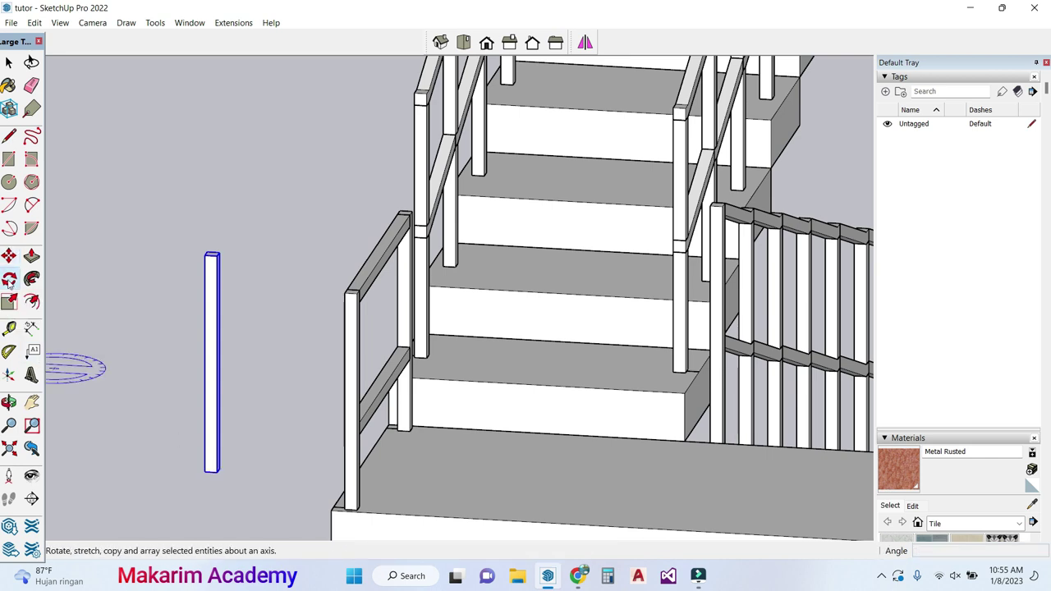
click(204, 471)
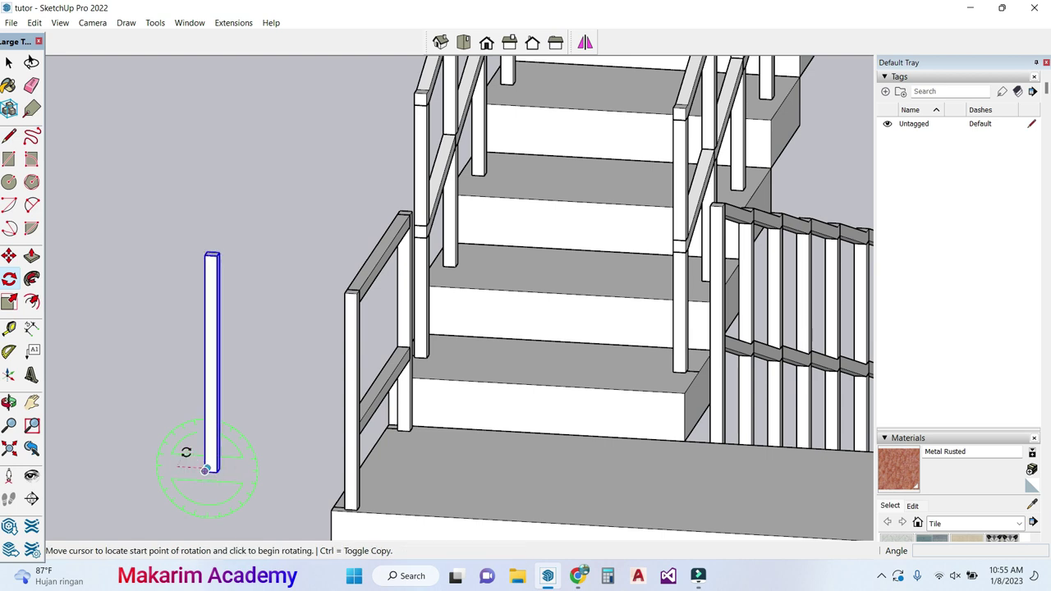
click(207, 430)
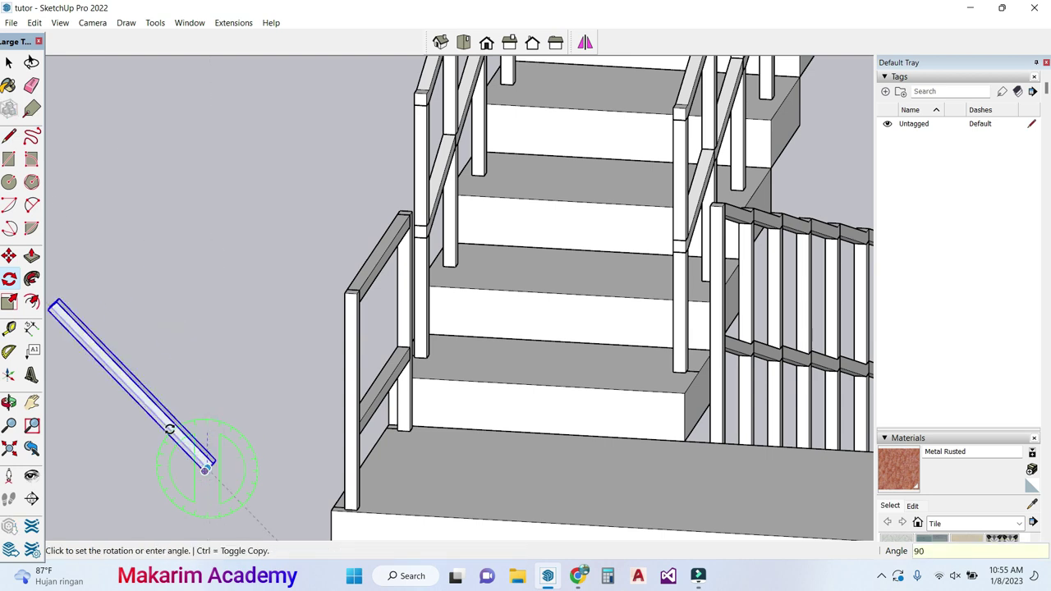
key(Return)
key(space)
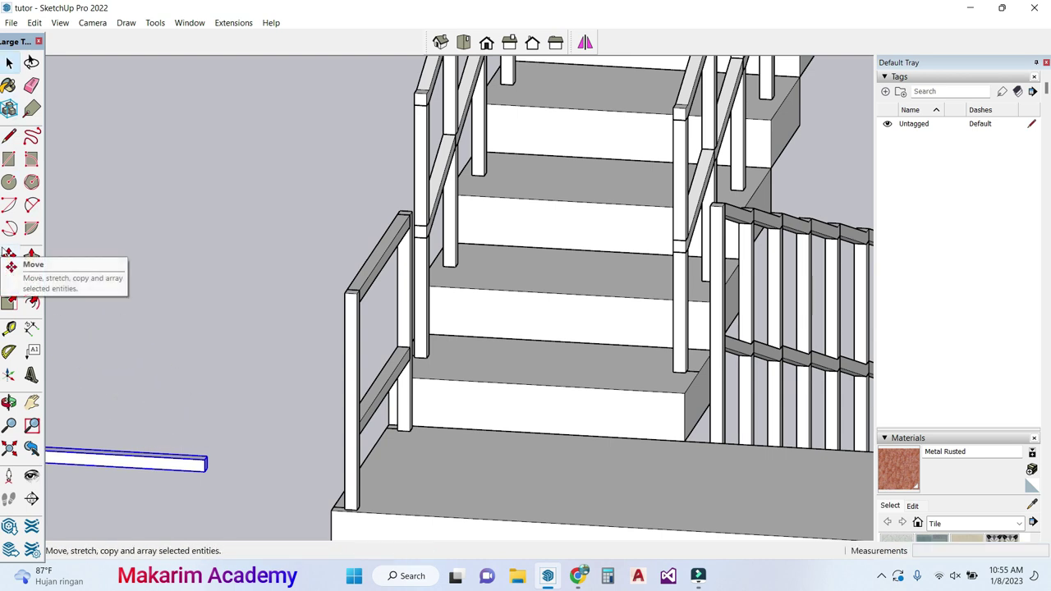
Step: Move the horizontal piece so its end's upper corner meets the top inner corner of the opposite outer landing post
click(9, 256)
scroll(187, 513, up, 2)
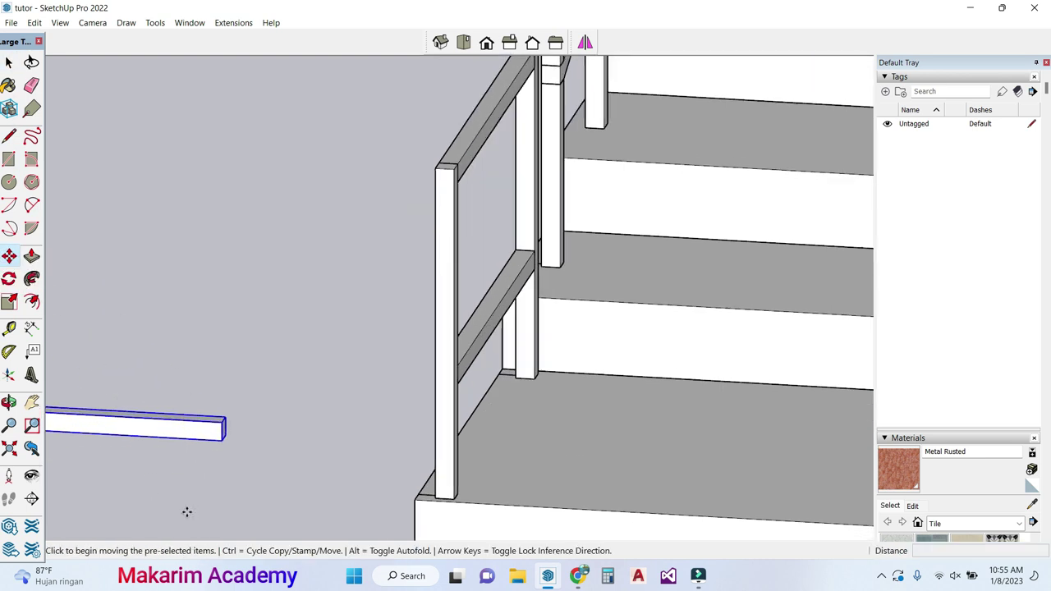
click(221, 423)
scroll(221, 423, down, 3)
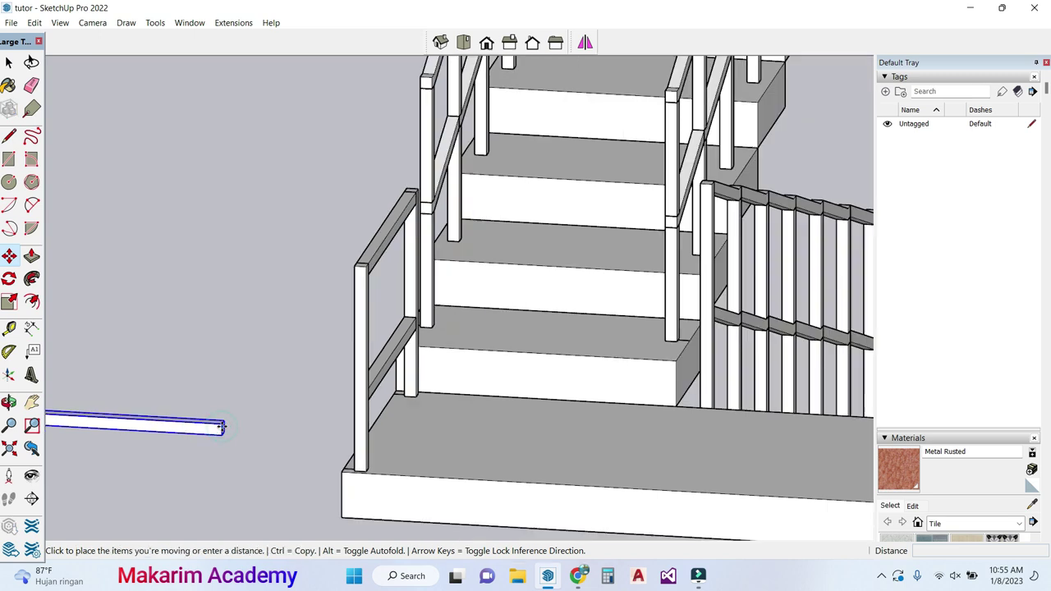
scroll(761, 326, up, 3)
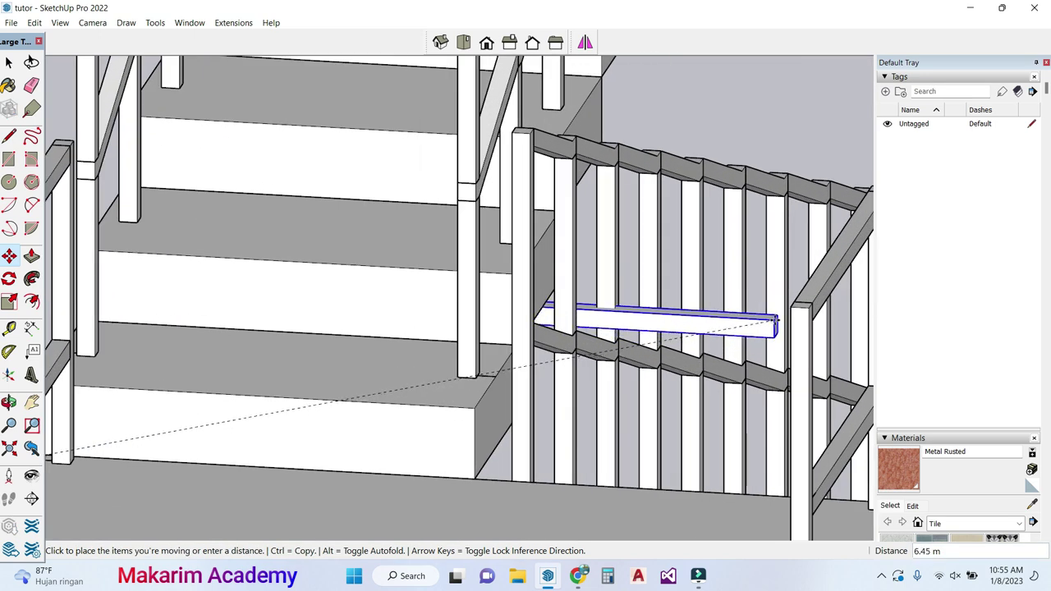
scroll(761, 326, up, 2)
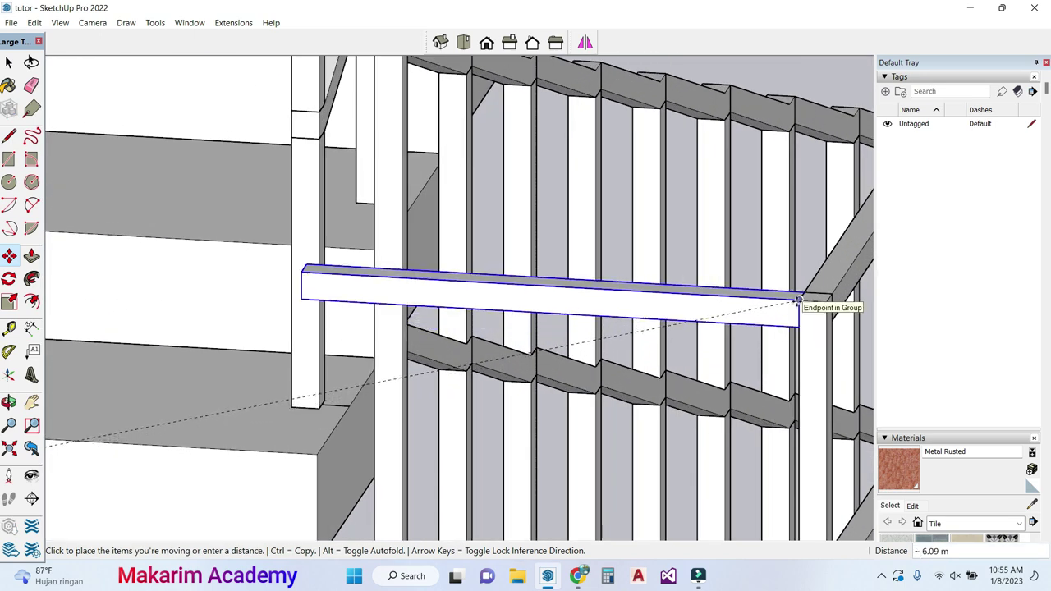
click(799, 299)
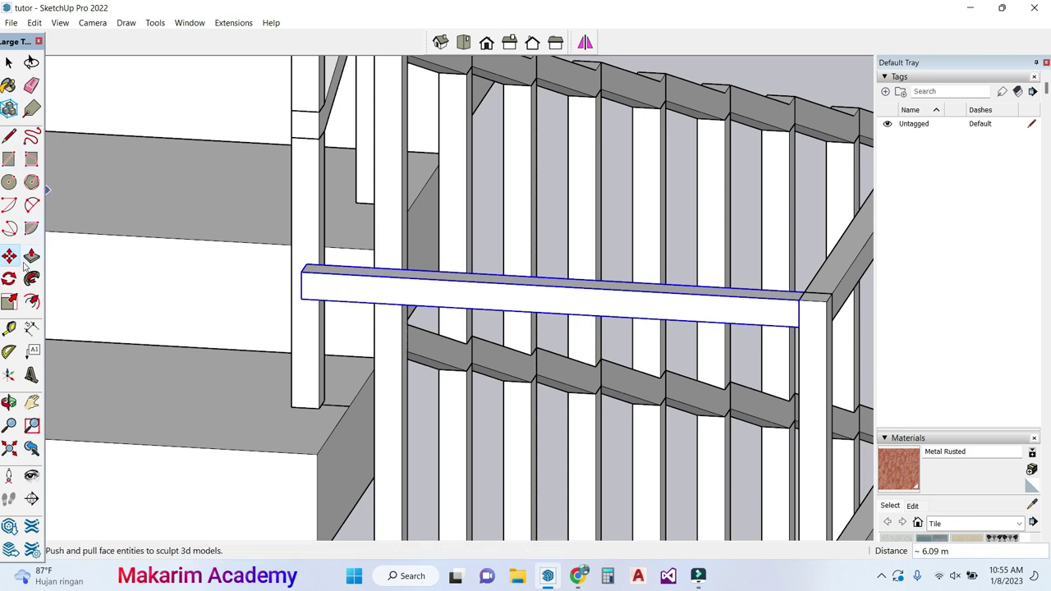
Step: Extend the free end of the front top rail about 2.60 m with Push/Pull to reach the other outer landing post
click(8, 402)
drag(268, 335, 381, 343)
click(9, 63)
scroll(566, 269, up, 3)
click(534, 148)
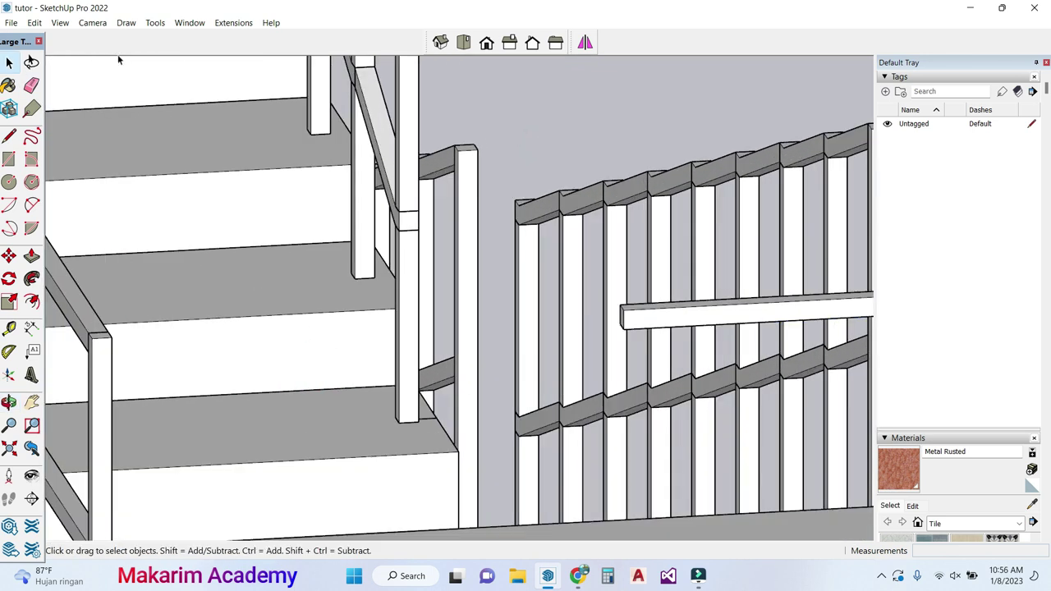
click(682, 330)
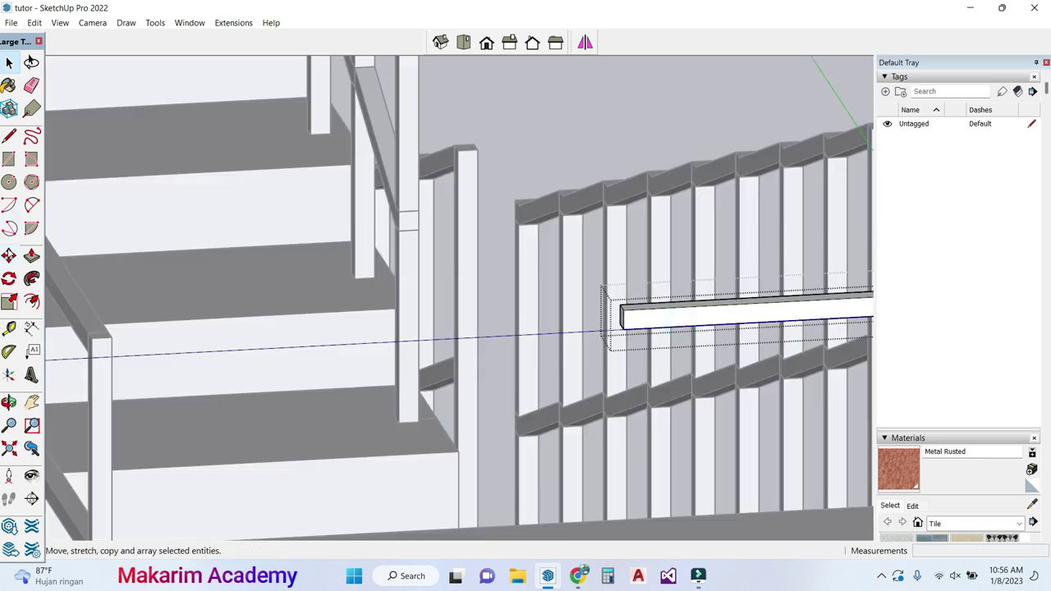
click(31, 256)
scroll(575, 341, up, 3)
scroll(657, 301, down, 2)
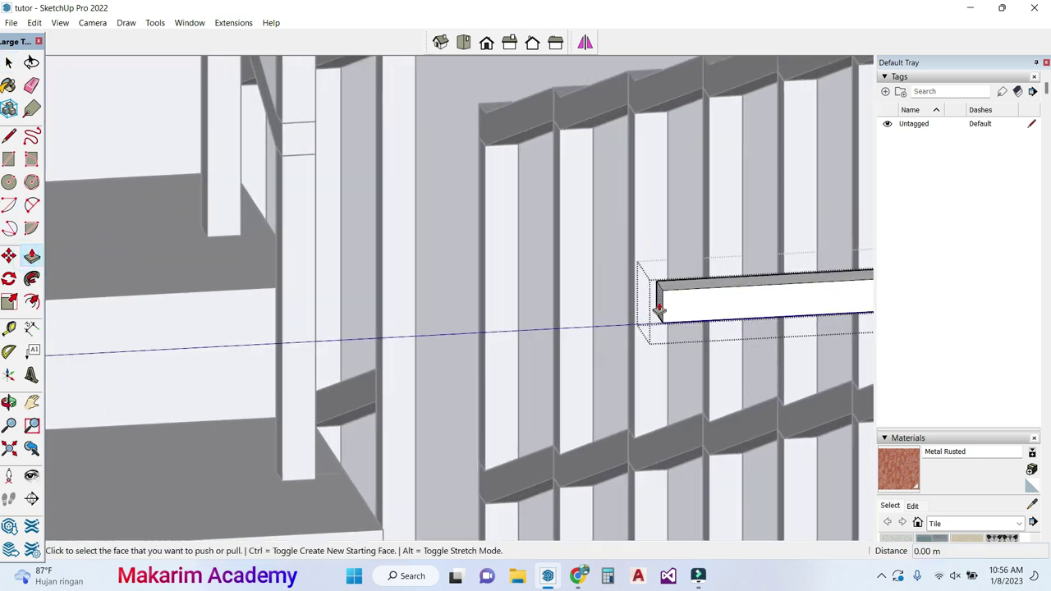
click(658, 302)
scroll(660, 301, down, 3)
scroll(83, 337, up, 2)
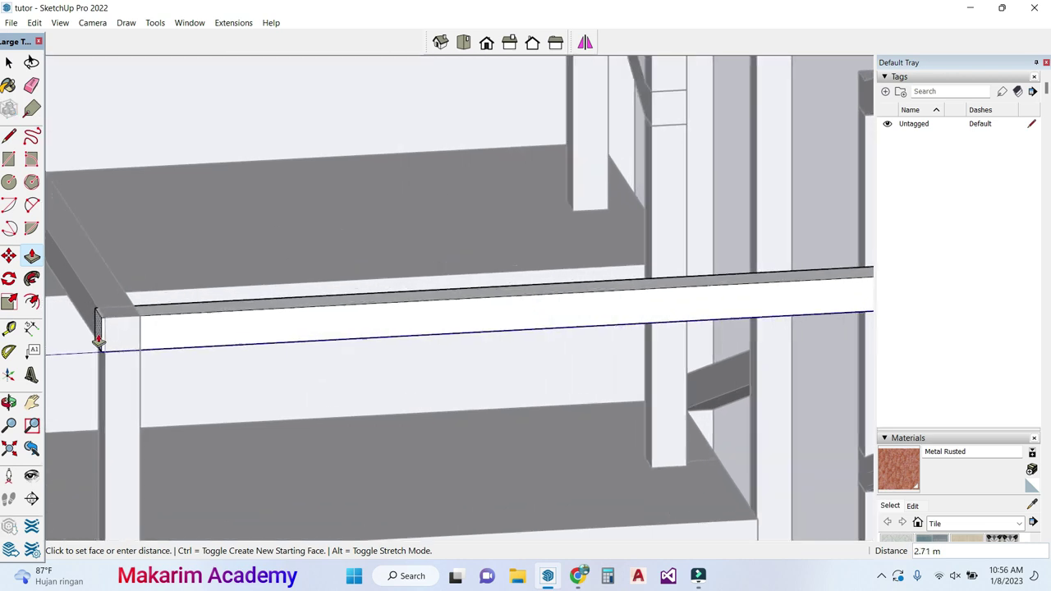
scroll(131, 340, up, 2)
click(142, 334)
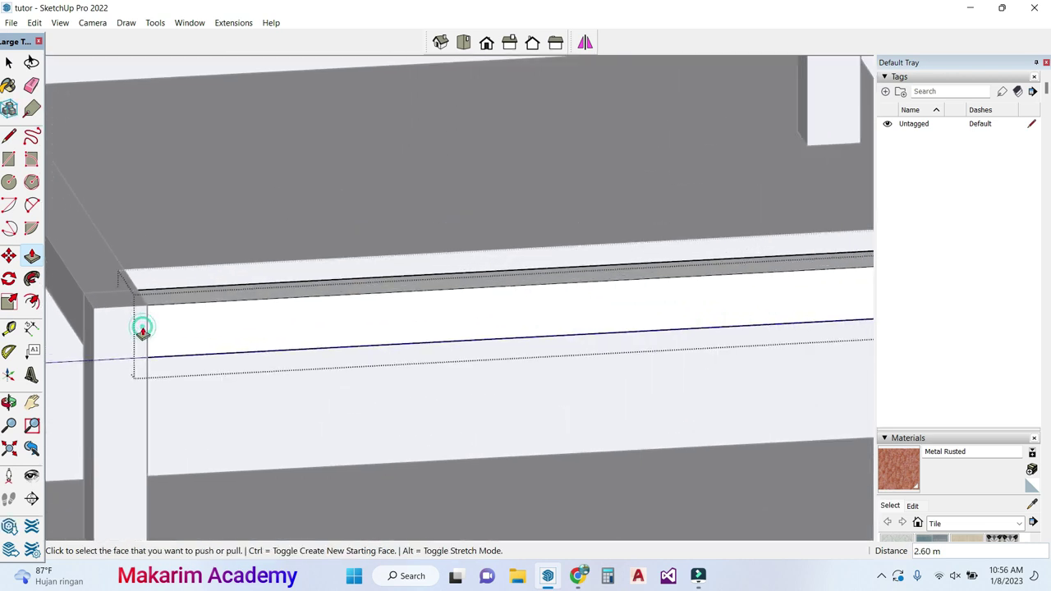
scroll(143, 335, down, 3)
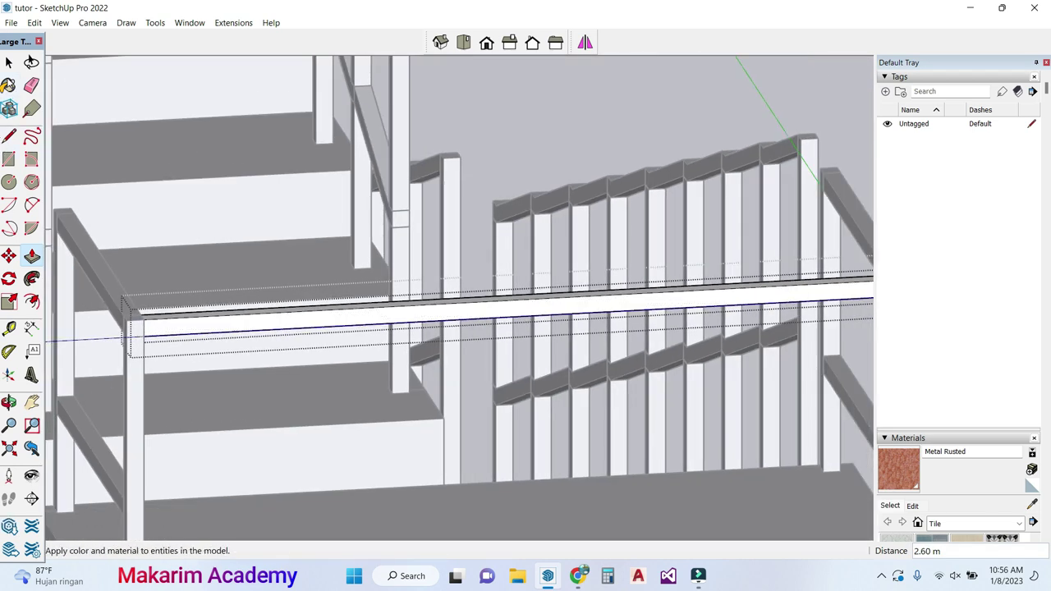
click(9, 63)
scroll(564, 134, down, 5)
scroll(562, 205, up, 1)
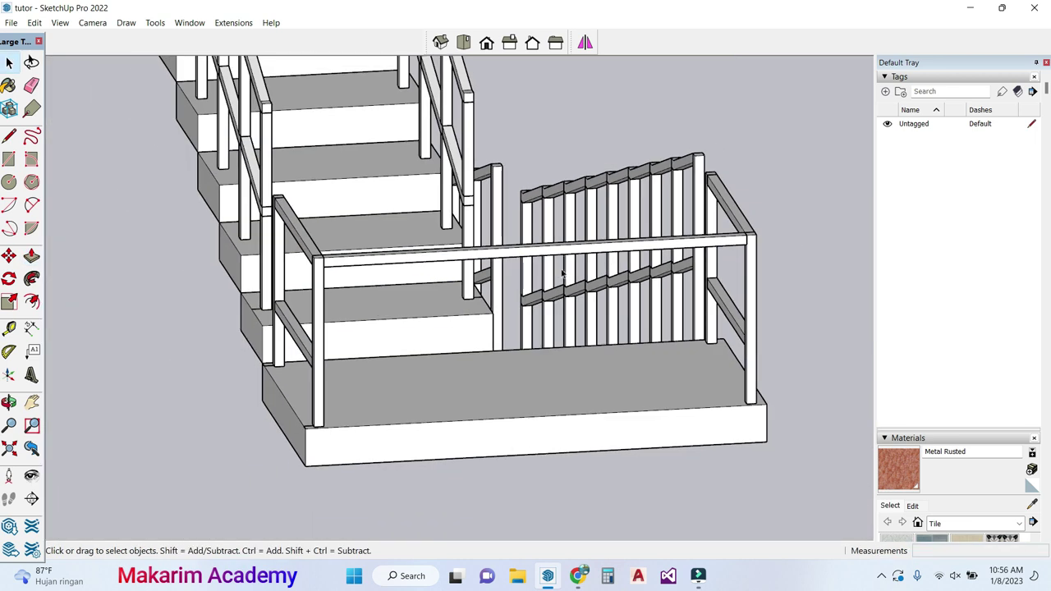
Step: Examine the landing railing and its new front top rail from several sides
scroll(562, 359, up, 2)
scroll(226, 369, up, 5)
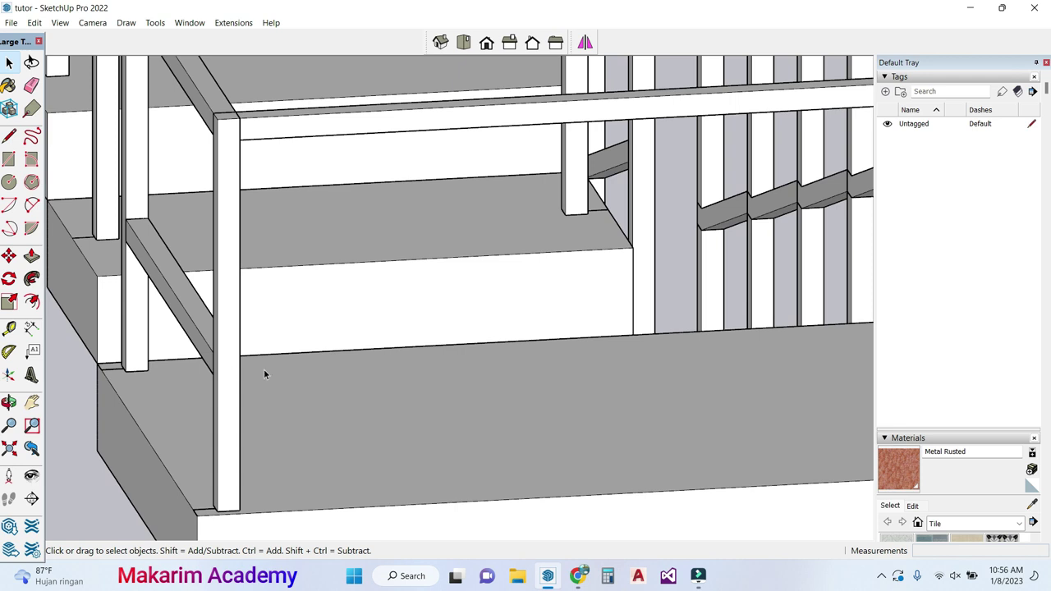
scroll(276, 357, down, 1)
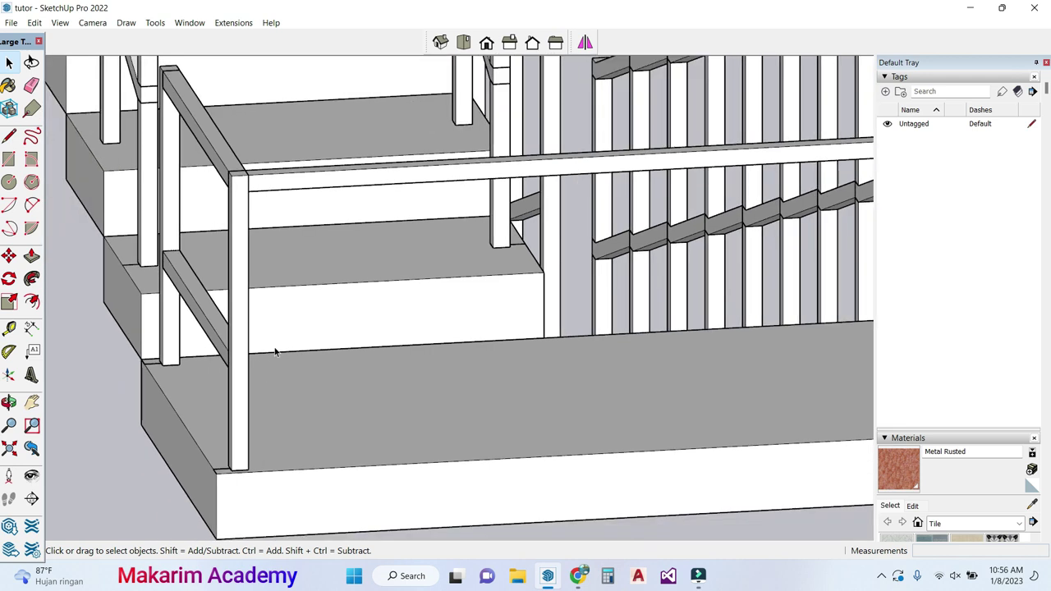
click(9, 279)
click(9, 402)
drag(497, 338, 402, 345)
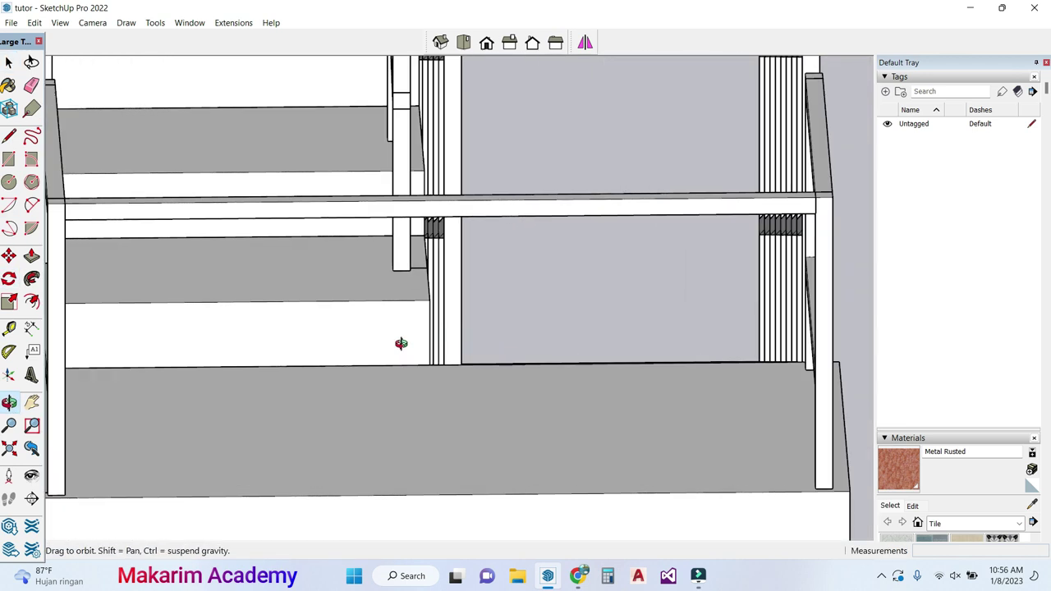
scroll(401, 345, down, 2)
scroll(493, 373, down, 2)
drag(496, 375, 415, 381)
scroll(195, 364, up, 2)
scroll(195, 300, up, 2)
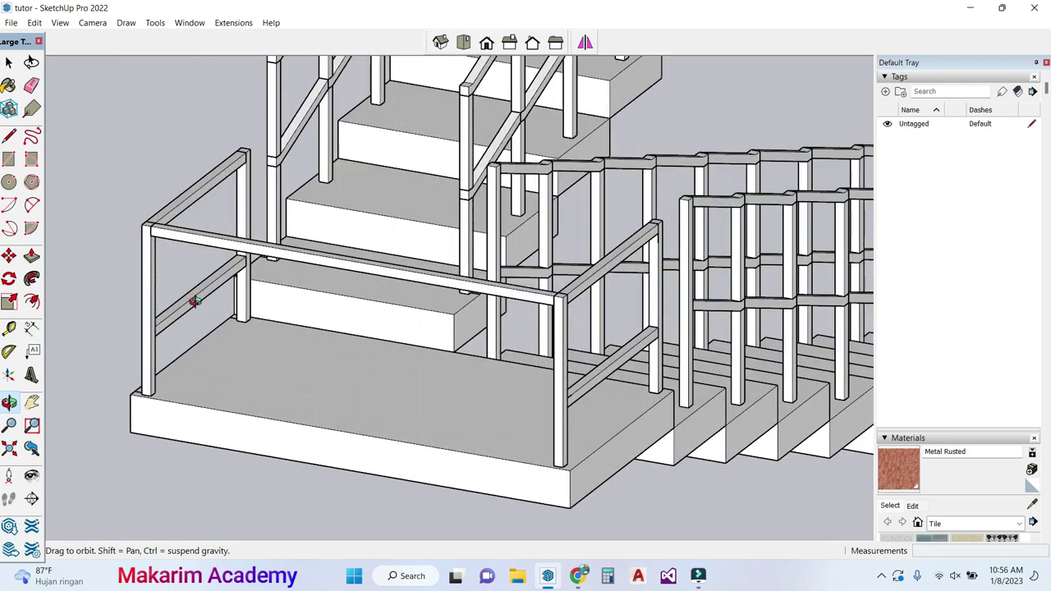
Step: Copy the front top rail about 1.10 m straight down to the corner where the side's lower rail meets the outer post
scroll(183, 323, up, 2)
scroll(251, 303, up, 2)
drag(251, 302, 233, 87)
key(shift)
scroll(235, 140, down, 3)
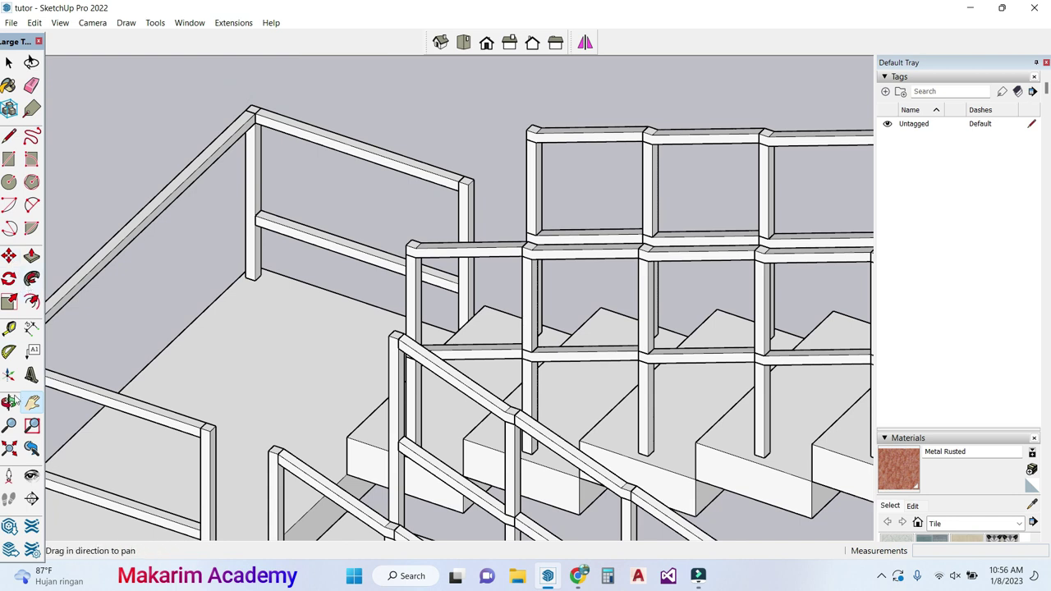
scroll(261, 131, up, 3)
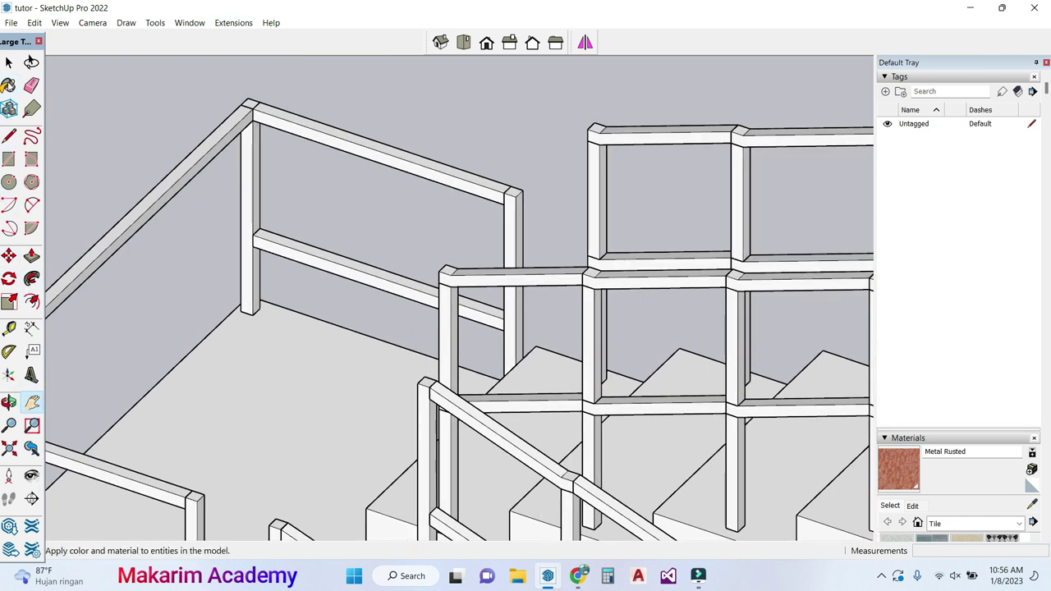
click(8, 63)
click(207, 154)
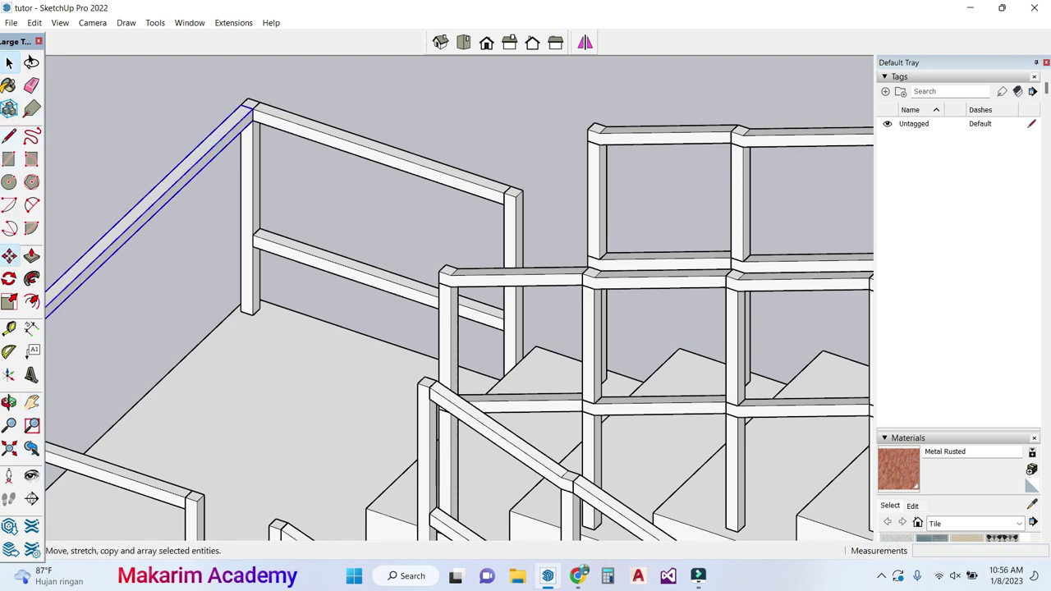
click(9, 255)
scroll(296, 147, up, 2)
scroll(296, 147, up, 1)
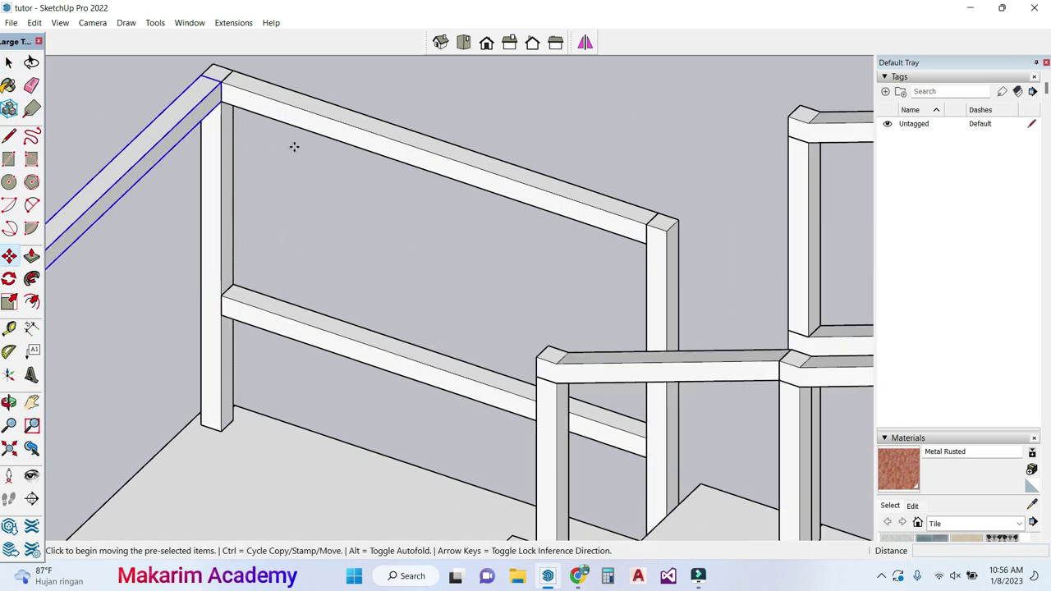
click(222, 87)
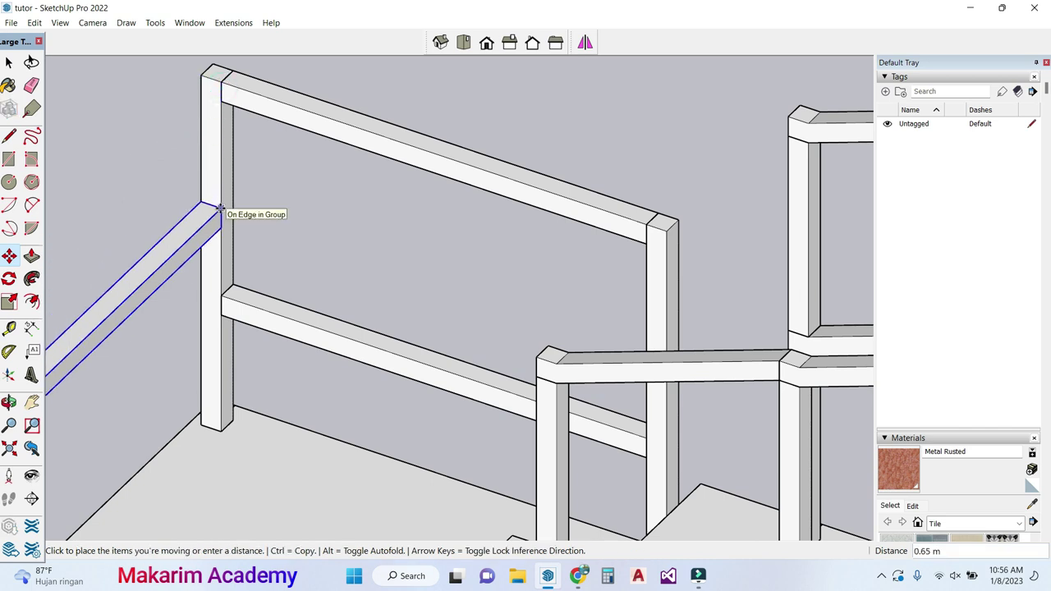
key(ctrl)
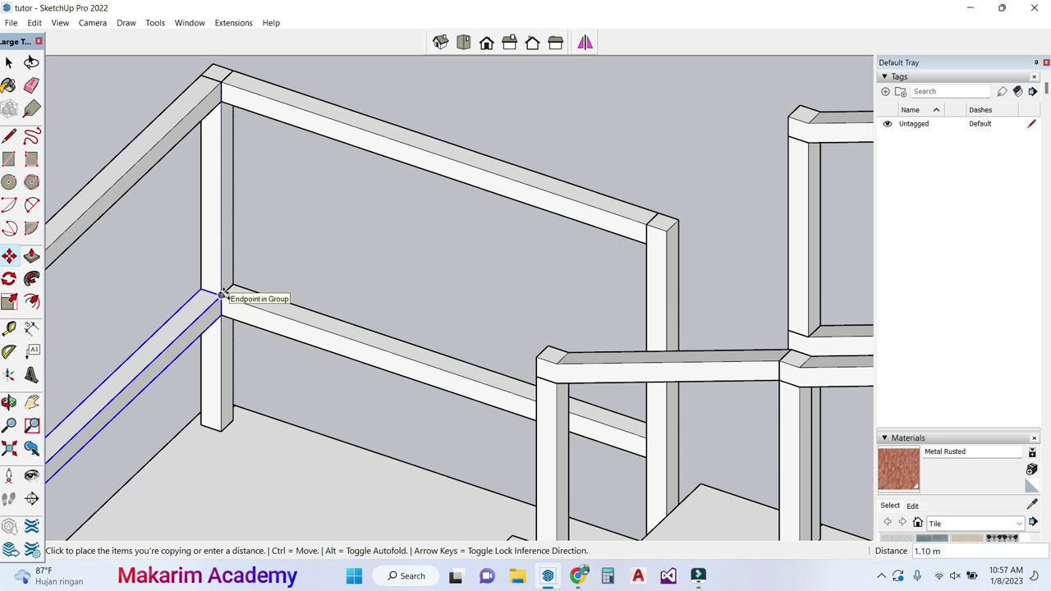
scroll(222, 296, down, 5)
middle_drag(424, 441, 436, 443)
key(space)
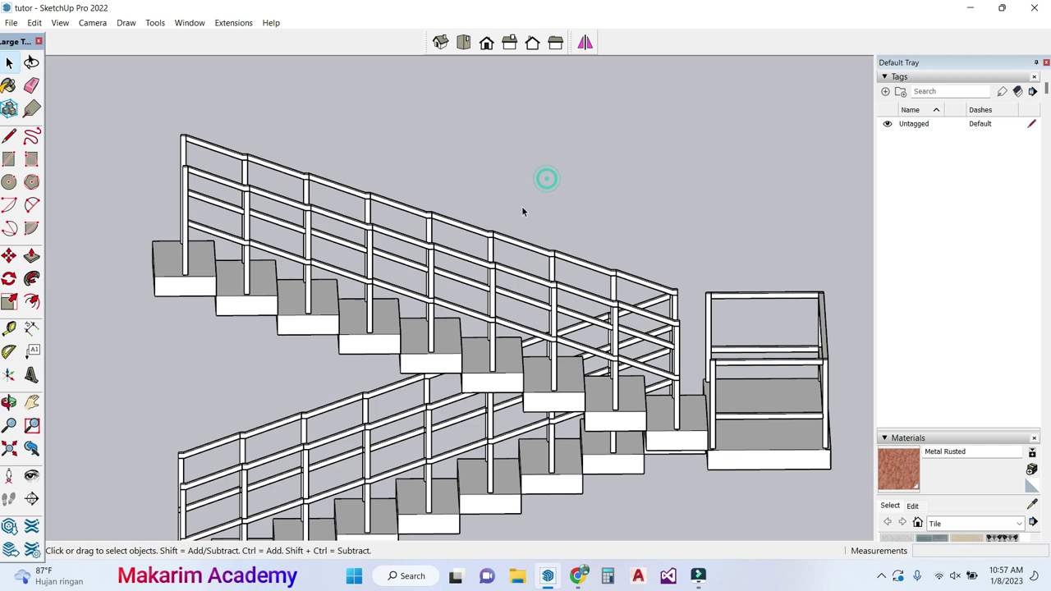
scroll(501, 238, down, 3)
scroll(74, 235, up, 2)
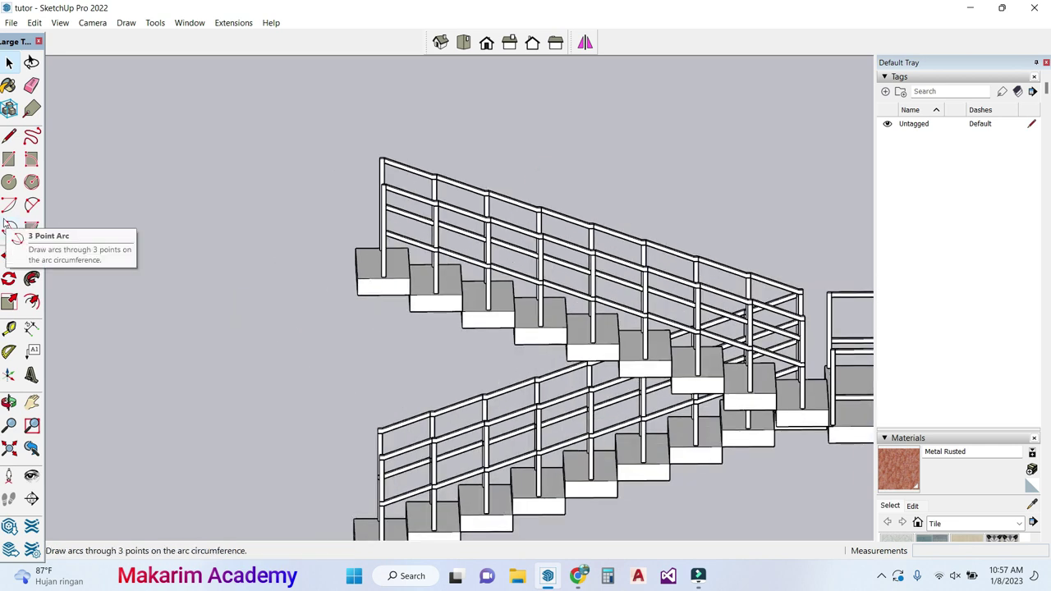
Step: Choose Field Rectangle Tile from the Tile material collection as the paint material
scroll(979, 509, down, 2)
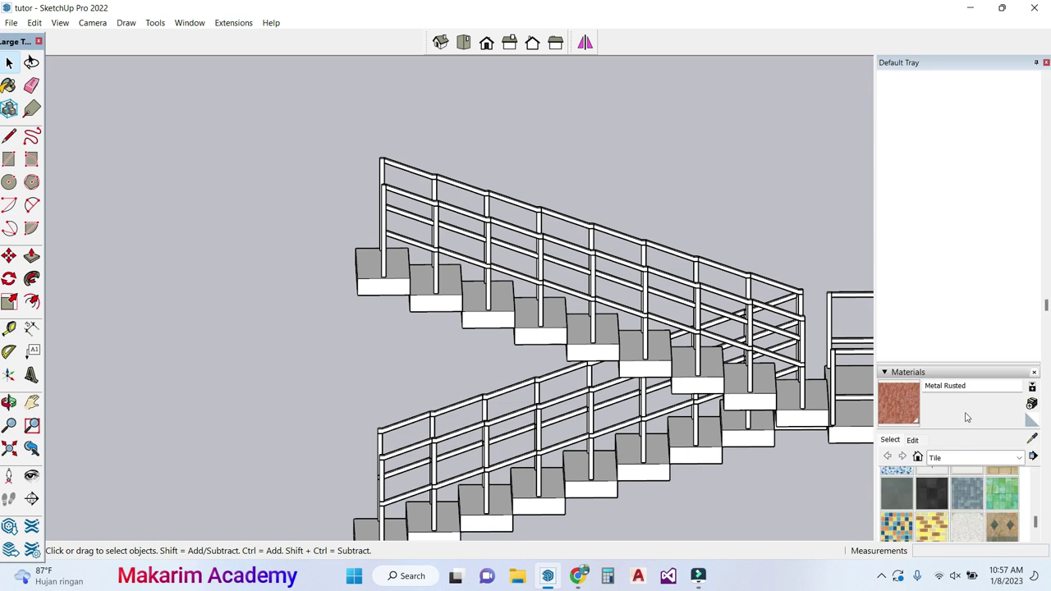
scroll(944, 380, down, 2)
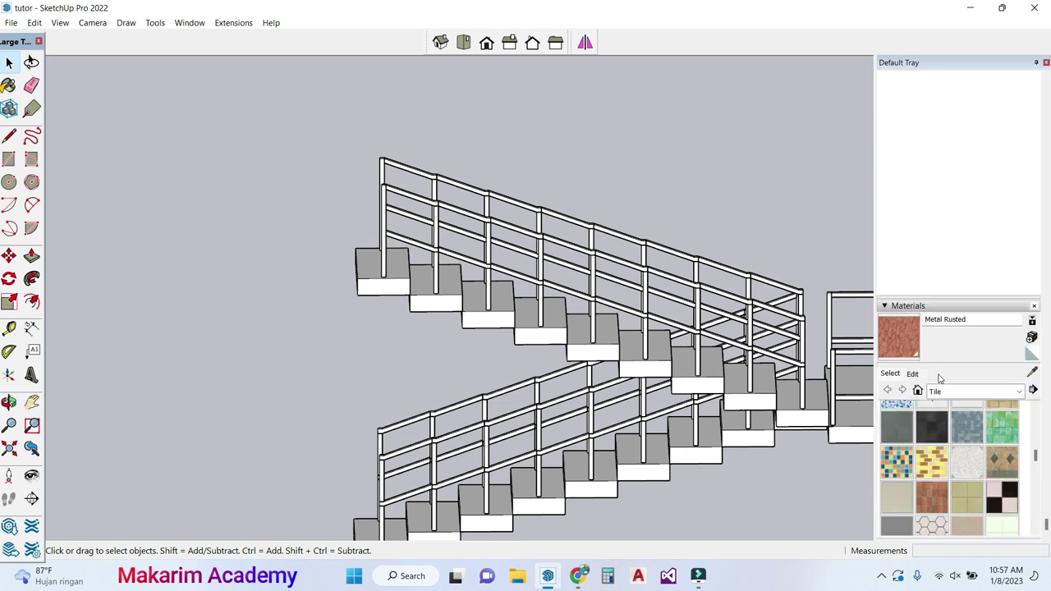
scroll(586, 485, down, 3)
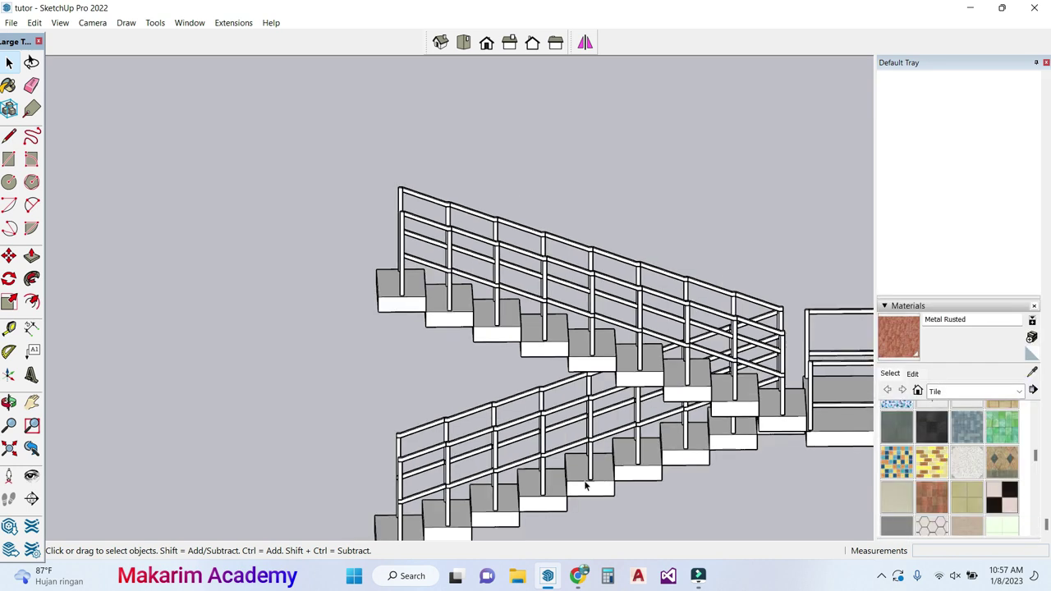
click(969, 392)
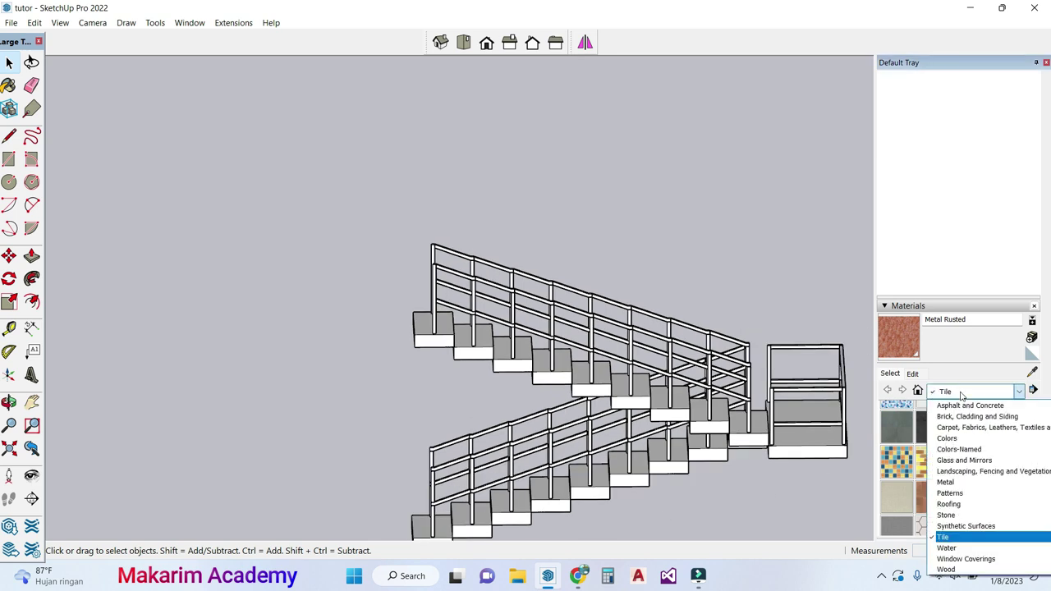
click(945, 538)
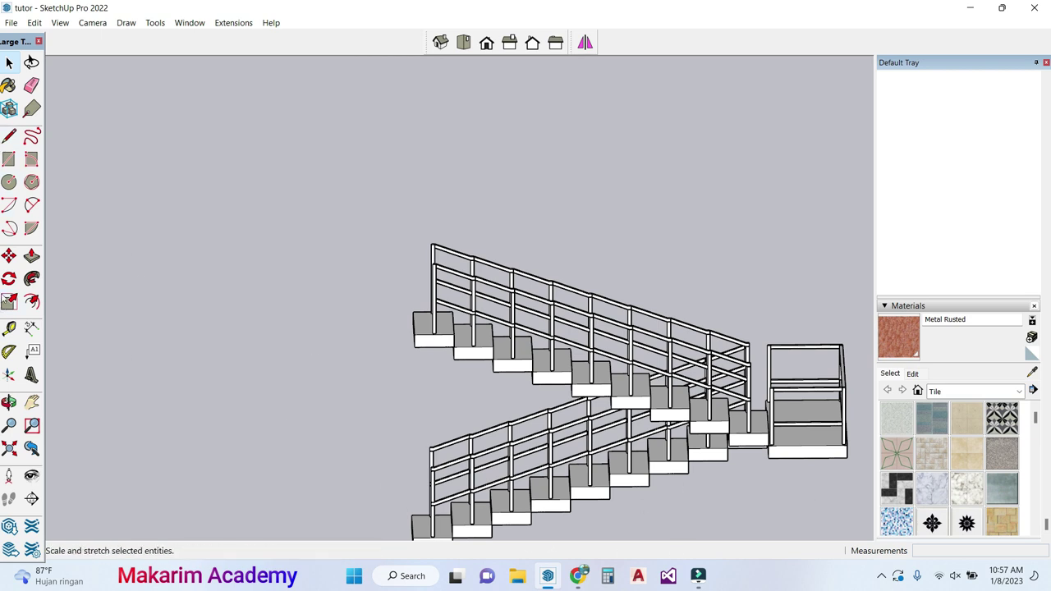
click(31, 403)
drag(405, 371, 411, 305)
scroll(573, 463, up, 2)
click(929, 452)
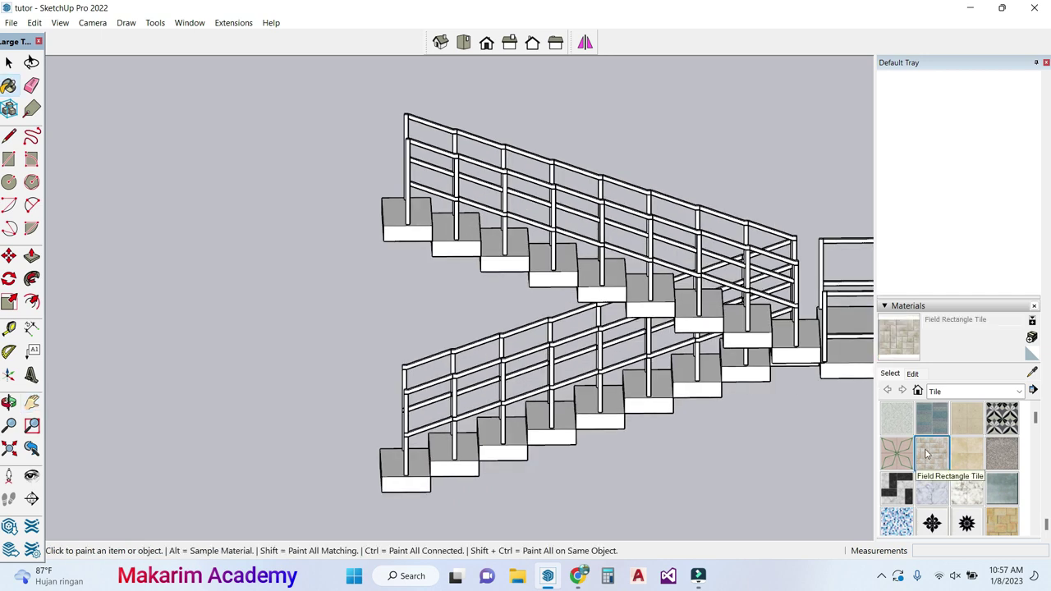
Step: Paint the steps of the lower flight with Field Rectangle Tile, working upward from the lowest step
scroll(375, 471, up, 2)
click(395, 463)
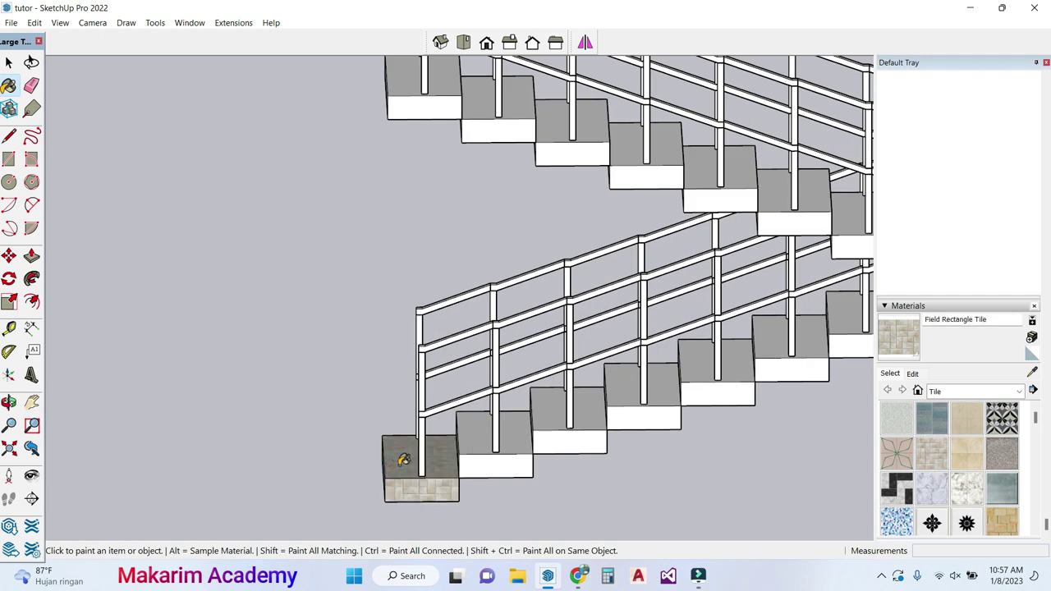
click(466, 445)
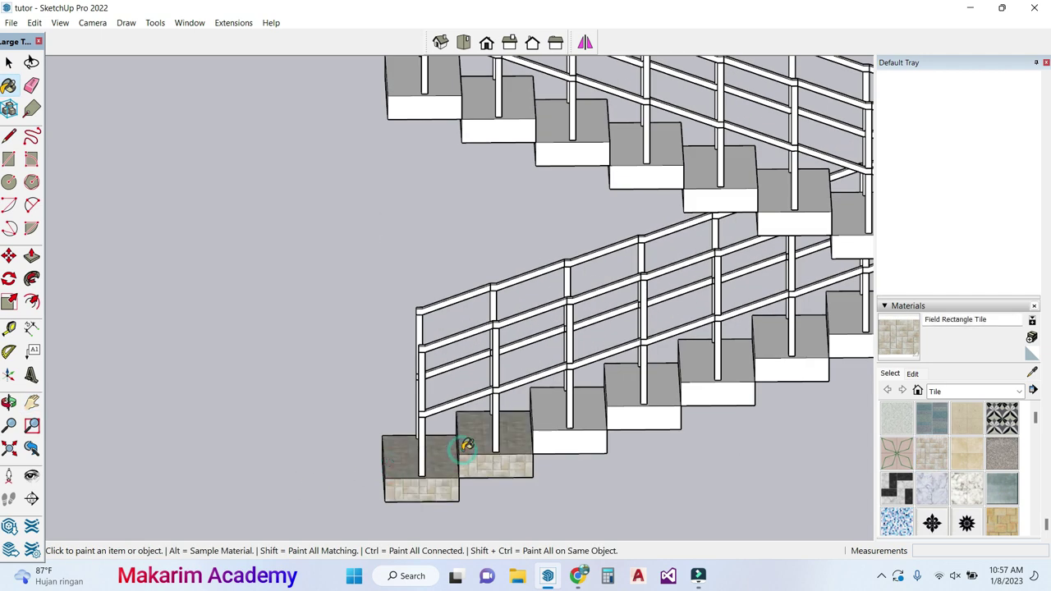
click(558, 412)
scroll(616, 392, down, 1)
click(616, 392)
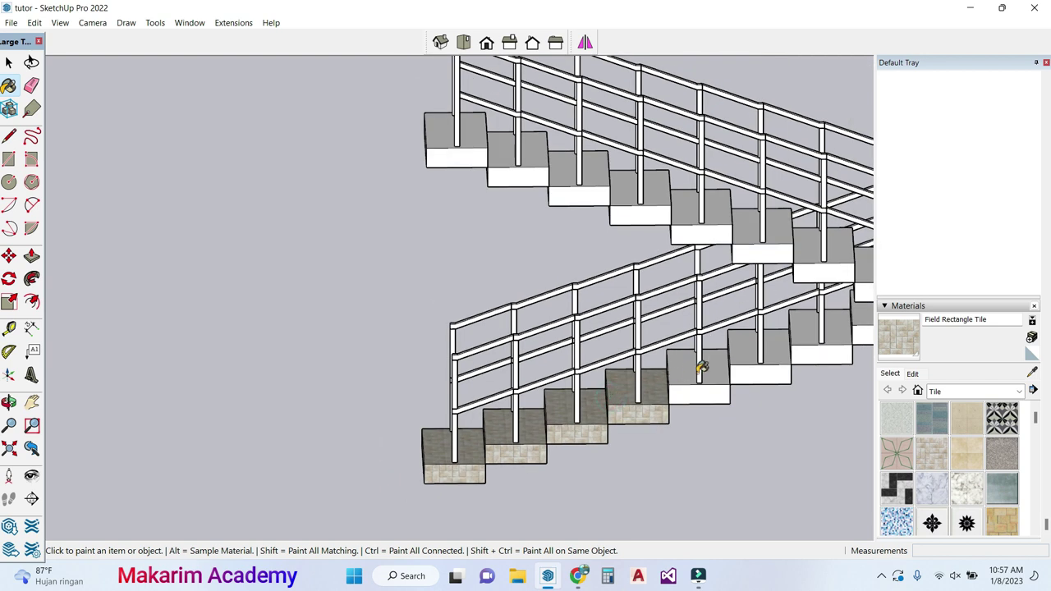
click(711, 362)
click(742, 348)
scroll(742, 346, down, 1)
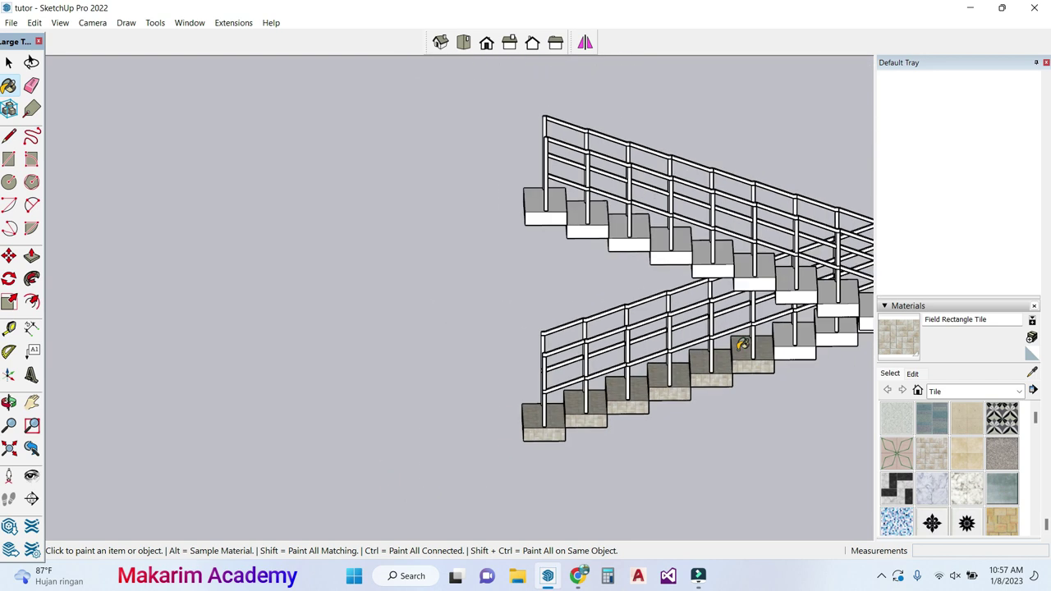
click(786, 347)
scroll(779, 343, down, 2)
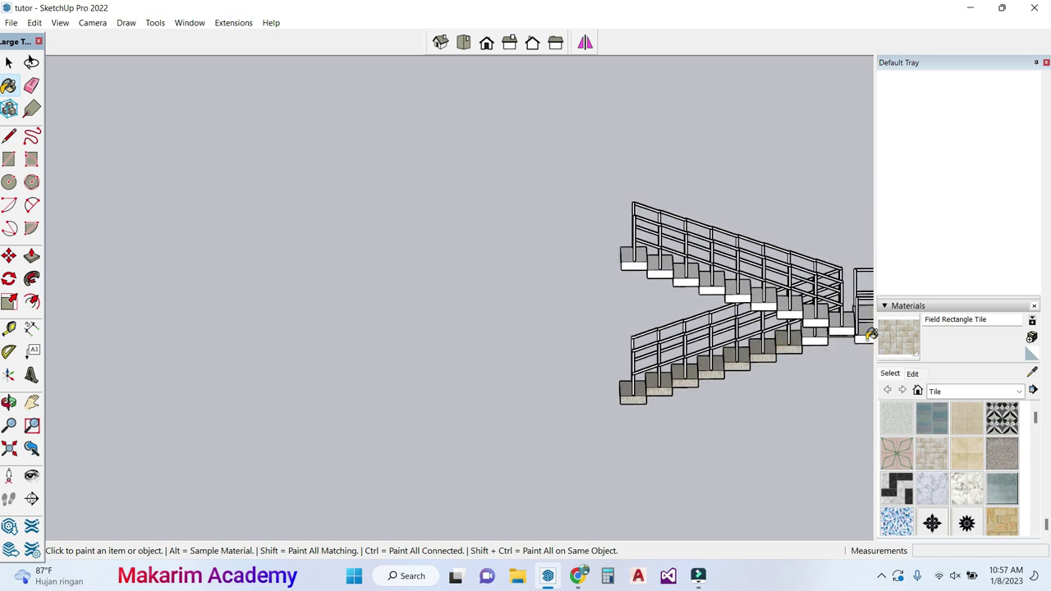
Step: Paint the landing and the steps of the upper flight with Field Rectangle Tile
shift+middle_drag(825, 339, 690, 427)
scroll(598, 399, up, 2)
click(598, 399)
click(529, 374)
click(501, 370)
click(457, 356)
click(414, 343)
click(369, 329)
click(326, 317)
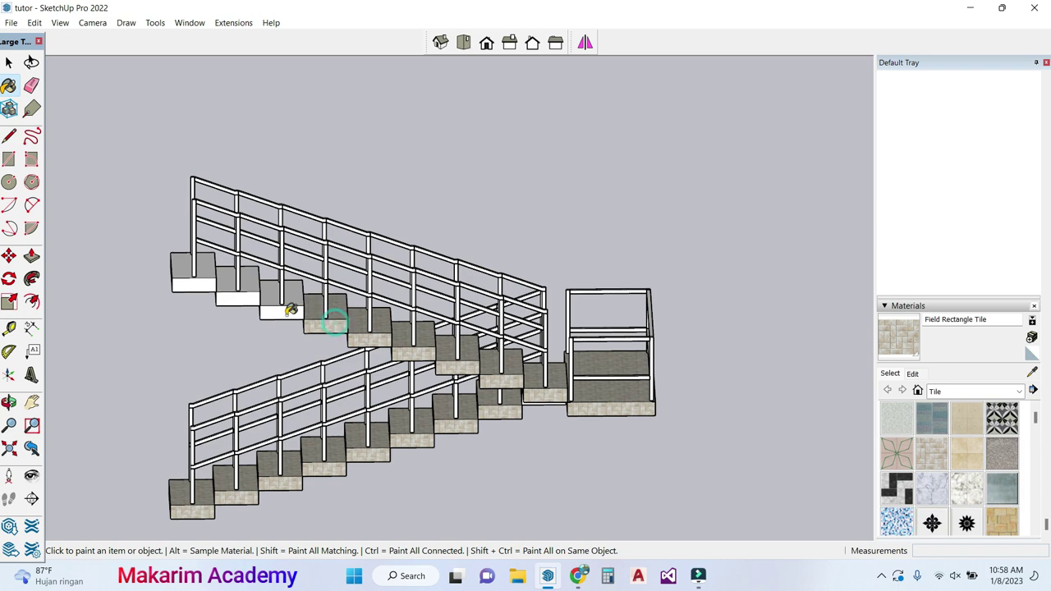
click(281, 303)
click(238, 290)
click(196, 282)
Step: Choose Metal Embossed from the Metal material collection as the paint for the railings
mouse_move(179, 372)
middle_down()
mouse_move(347, 414)
mouse_move(545, 444)
mouse_move(428, 450)
mouse_move(317, 432)
middle_up()
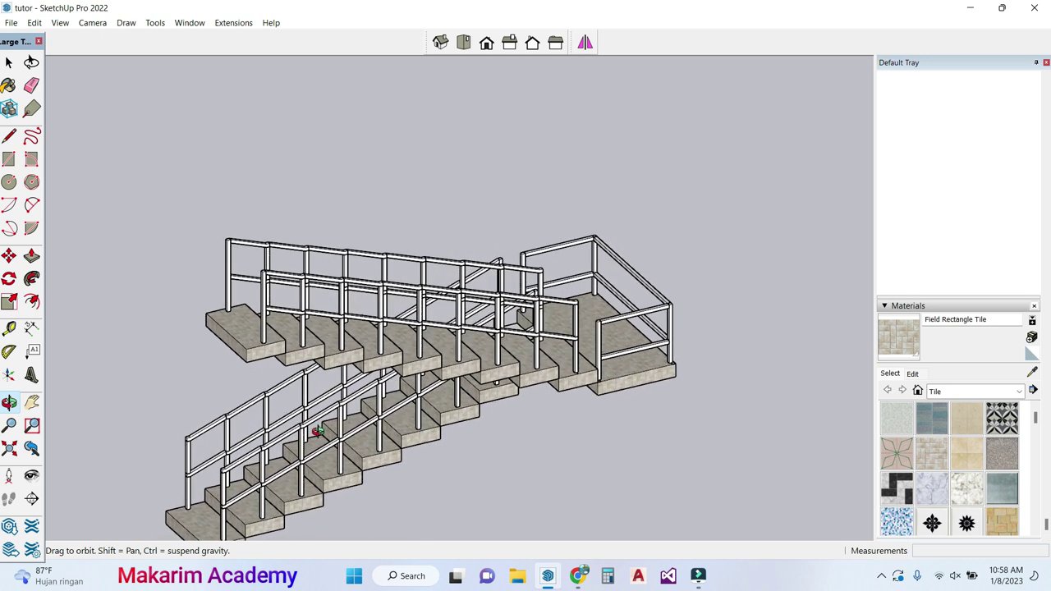
click(991, 392)
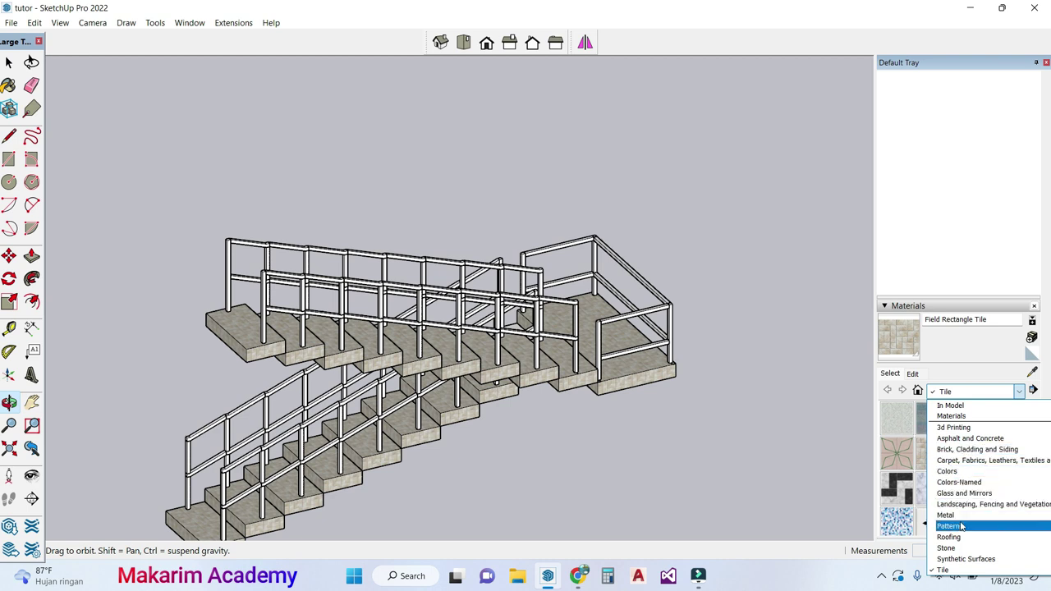
click(958, 516)
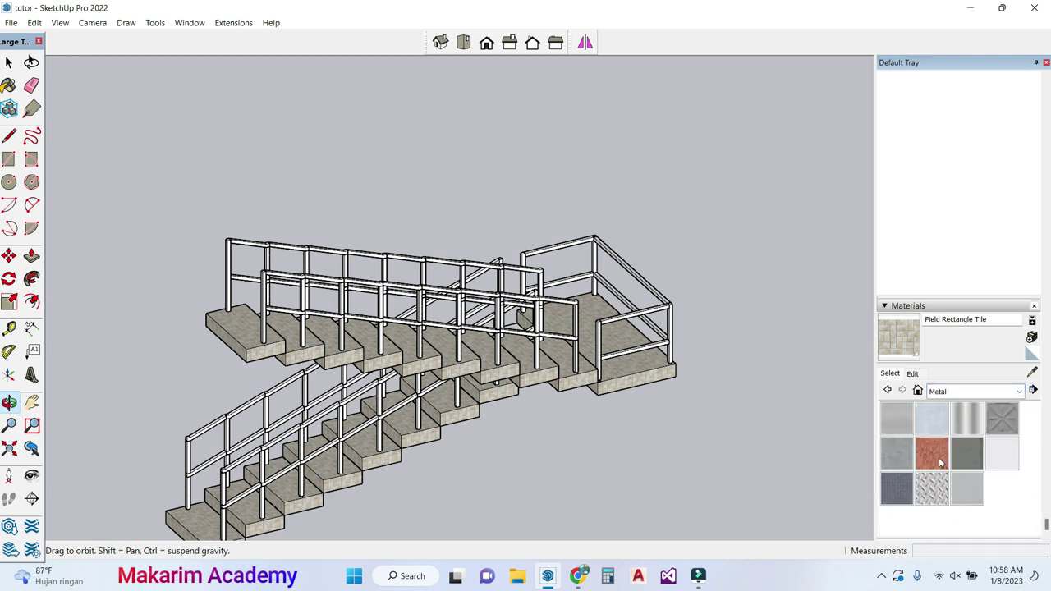
click(1000, 419)
scroll(312, 267, up, 5)
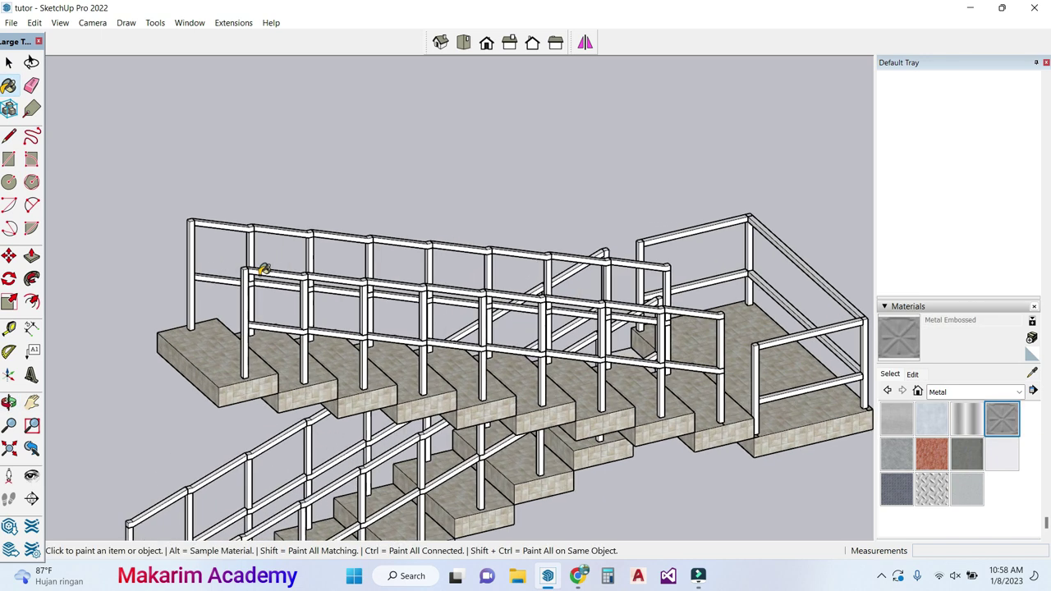
scroll(153, 234, up, 2)
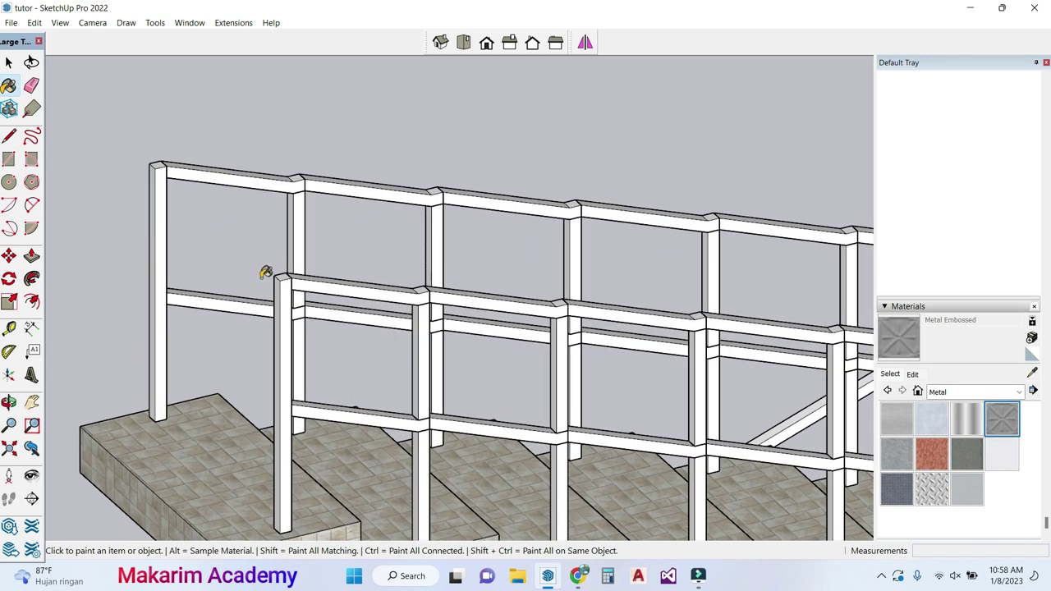
Step: Paint the posts and rails of the upper flight's near railing with Metal Embossed, starting from its upper end
click(281, 293)
click(309, 292)
click(369, 418)
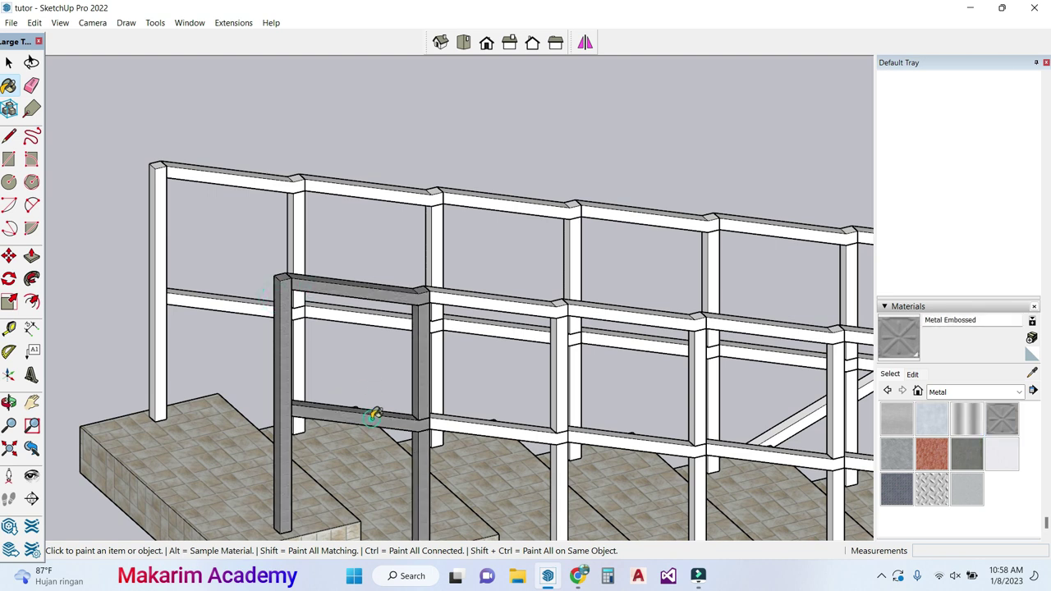
click(461, 427)
click(493, 304)
click(642, 316)
scroll(641, 316, down, 2)
click(679, 431)
click(762, 332)
click(755, 418)
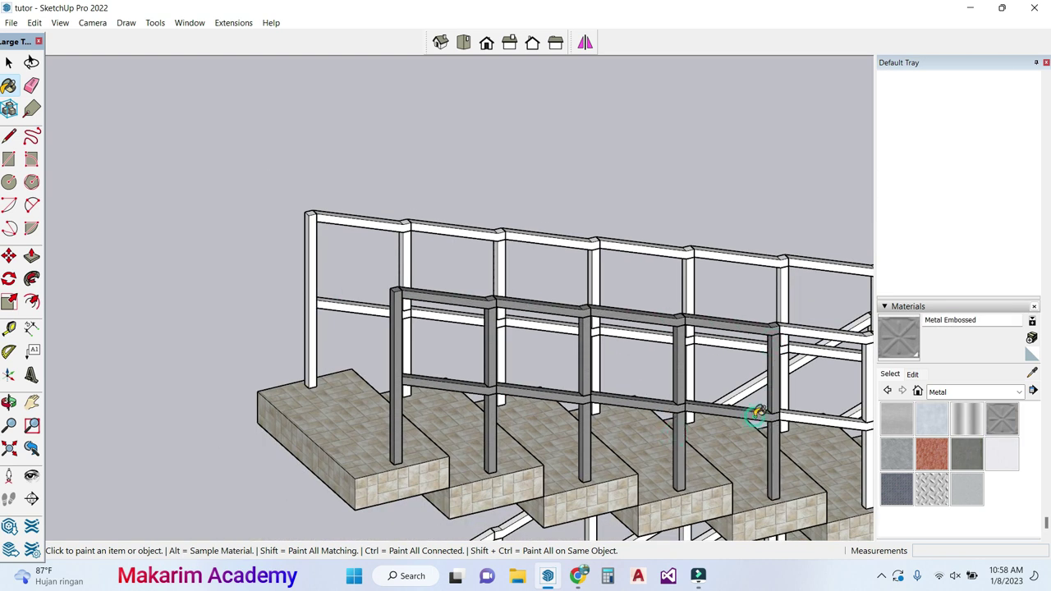
scroll(756, 417, down, 2)
click(801, 408)
Step: Paint the far railing's posts and rails near the upper end of the upper flight with Metal Embossed
click(797, 361)
click(713, 314)
click(629, 300)
click(571, 295)
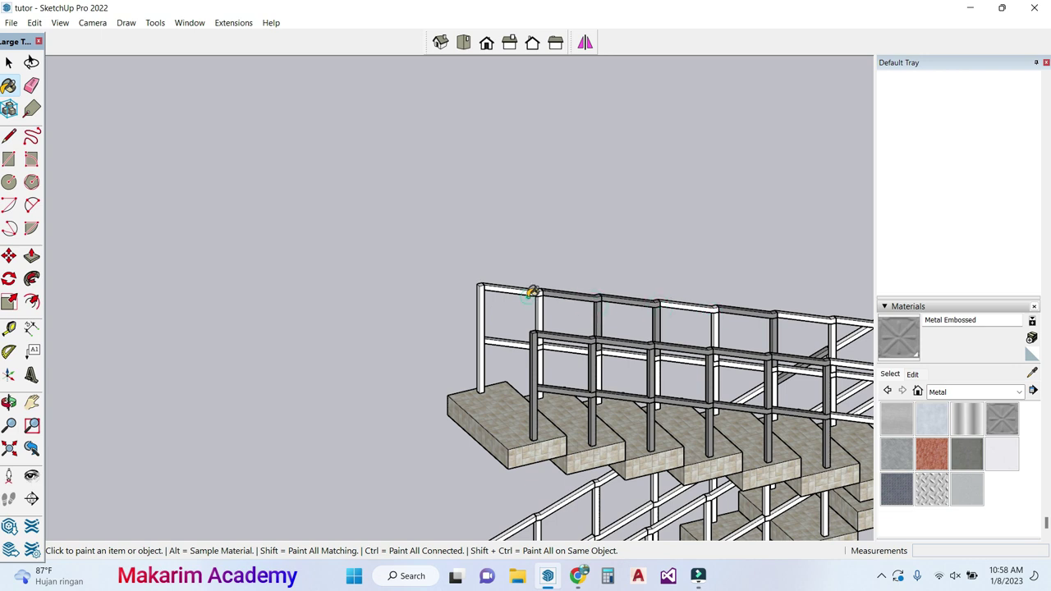
click(485, 293)
Step: Paint the remaining posts and rails of the upper flight's near railing toward the landing with Metal Embossed, undoing one misplaced fill
click(31, 403)
drag(772, 367, 441, 375)
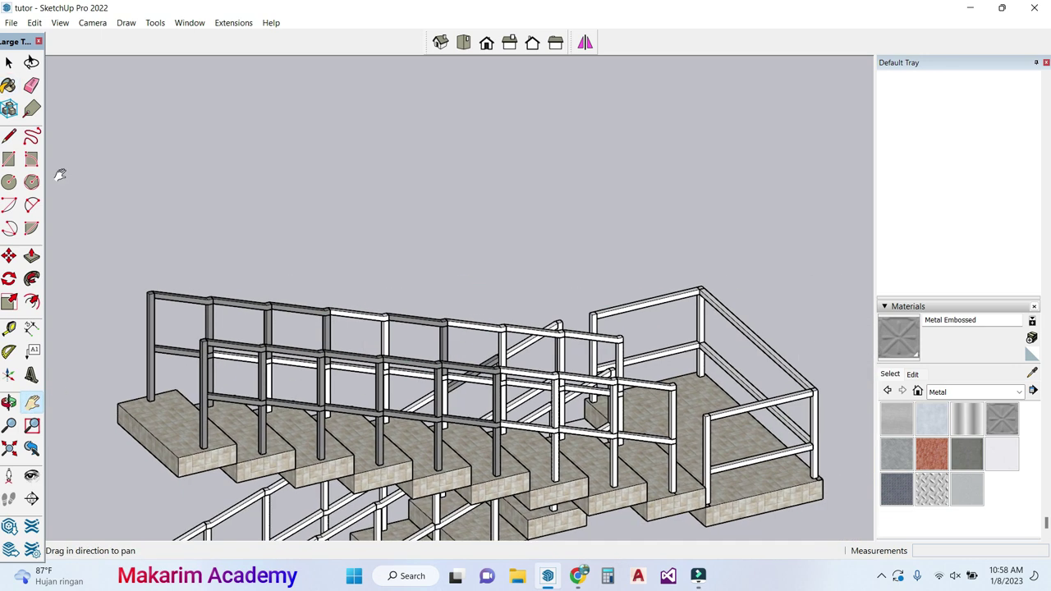
click(998, 424)
scroll(586, 385, up, 3)
click(550, 371)
click(534, 400)
click(534, 477)
click(579, 473)
key(ctrl+z)
scroll(656, 473, up, 2)
click(655, 476)
click(593, 467)
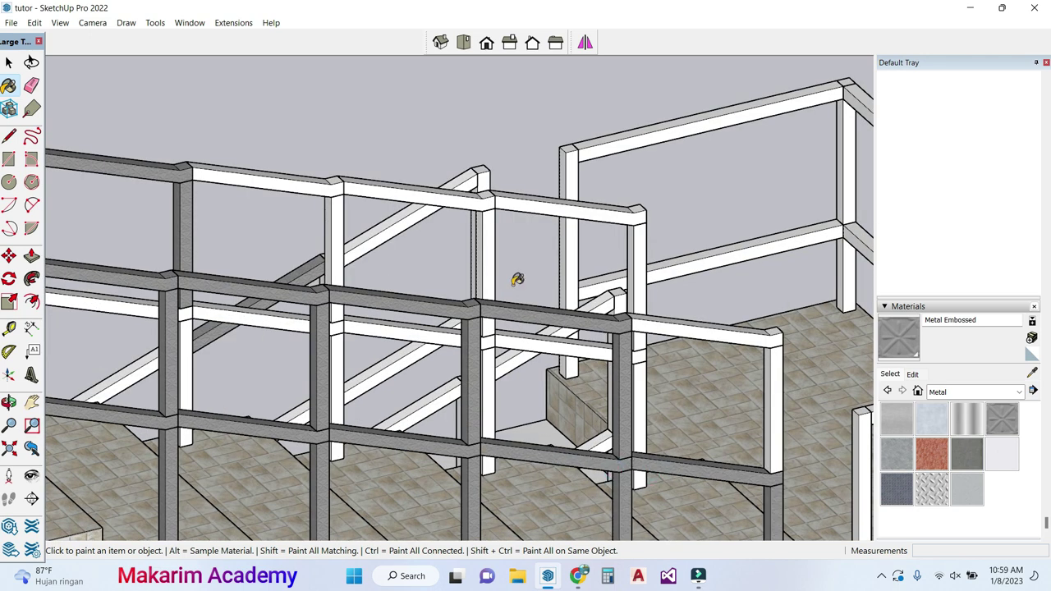
Step: Paint the lower end of the upper flight's far railing and the adjoining landing railing with Metal Embossed
click(473, 197)
scroll(518, 215, up, 2)
click(527, 209)
click(578, 151)
click(657, 122)
click(747, 281)
click(372, 220)
Step: Paint more of the railing pieces seen behind the upper flight's near railing with Metal Embossed
scroll(374, 217, down, 1)
click(249, 189)
click(275, 210)
scroll(278, 204, down, 2)
click(307, 323)
click(359, 387)
click(602, 329)
click(540, 300)
scroll(540, 301, down, 2)
Step: Paint the landing's near-side and outer-edge posts and rails with Metal Embossed, redoing one fill
click(703, 380)
key(ctrl+z)
click(699, 373)
click(759, 446)
click(777, 329)
click(790, 262)
click(685, 221)
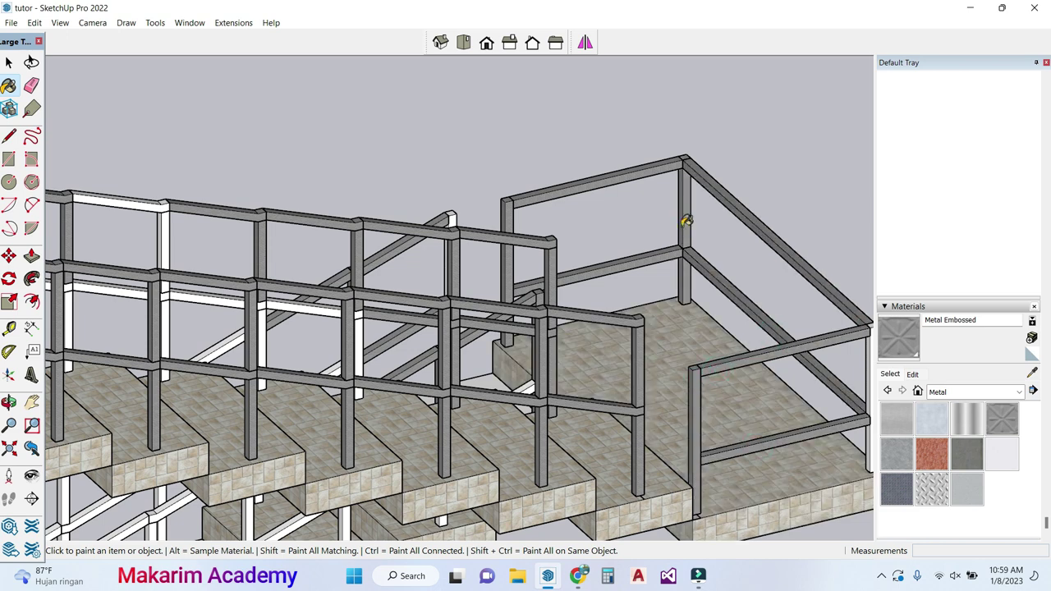
scroll(813, 317, down, 2)
click(814, 328)
Step: Paint the posts and rails of both railings at the bottom end of the lower flight with Metal Embossed
scroll(814, 329, down, 2)
scroll(326, 467, up, 2)
click(481, 390)
click(519, 372)
click(525, 409)
click(491, 428)
click(521, 430)
scroll(520, 439, up, 2)
click(528, 482)
click(574, 397)
click(575, 455)
click(623, 386)
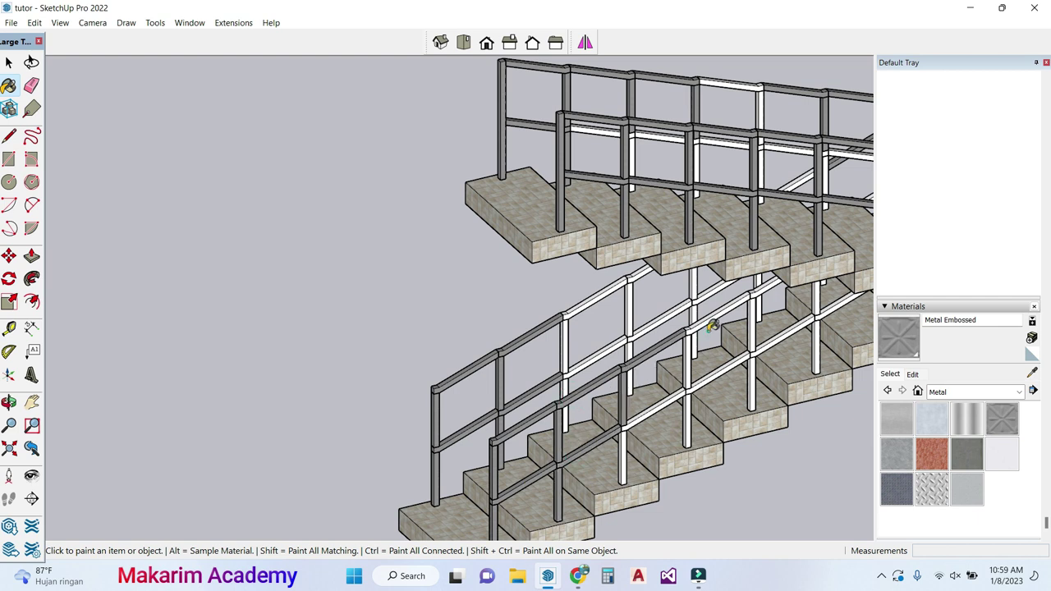
Step: Paint the posts and rails along the middle of the lower flight's two railings with Metal Embossed
click(709, 320)
click(671, 315)
click(630, 313)
click(599, 301)
click(586, 364)
click(730, 367)
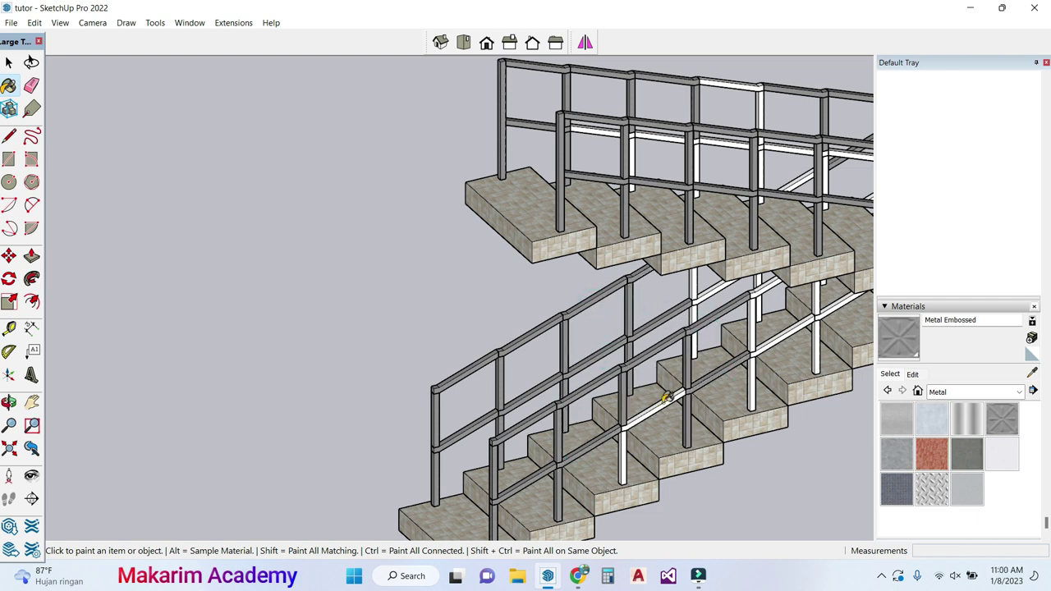
click(668, 397)
click(767, 317)
click(790, 332)
Step: Paint the unpainted railing pieces reachable from the opposite side of the staircase with Metal Embossed
middle_drag(181, 375, 342, 314)
middle_drag(188, 329, 514, 400)
middle_drag(232, 467, 394, 419)
scroll(394, 419, up, 5)
click(322, 419)
click(420, 485)
click(490, 265)
click(608, 181)
click(618, 97)
scroll(706, 139, down, 3)
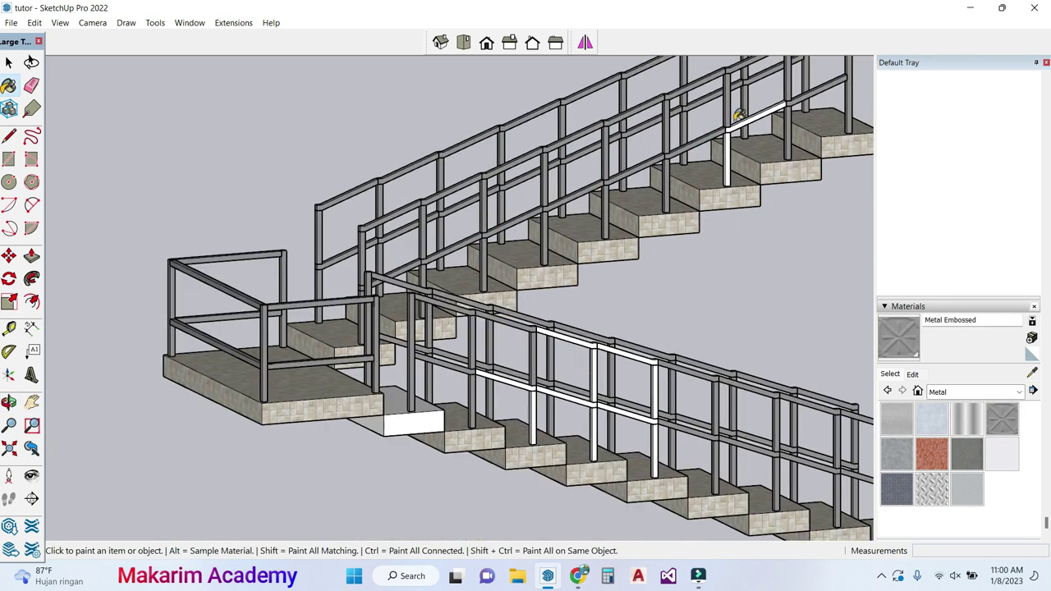
Step: Paint the last white posts and rails in the middle of the lower flight's railing with Metal Embossed
scroll(608, 411, up, 2)
click(662, 423)
click(635, 342)
click(574, 329)
click(553, 395)
click(520, 406)
Step: Switch back to Field Rectangle Tile and paint the white face of the step beside the landing
scroll(530, 324, down, 3)
click(1019, 392)
click(962, 538)
click(933, 455)
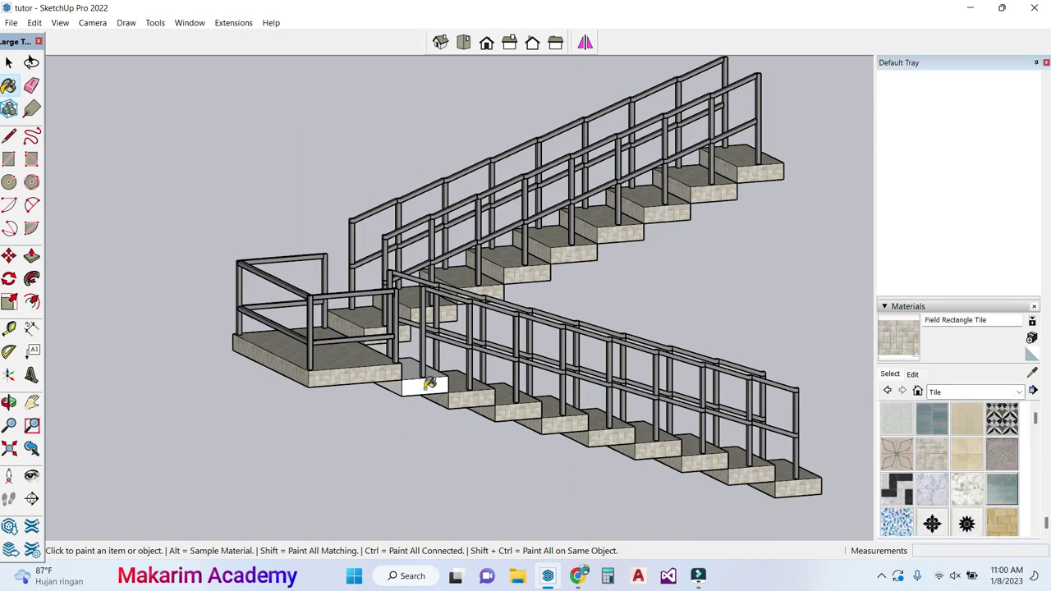
click(429, 385)
Step: Draw a line from the lowest step's bottom corner to below the landing's outer corner, and another 3.60 m up to that corner
click(9, 402)
mouse_move(309, 357)
mouse_down()
mouse_move(155, 387)
mouse_move(261, 378)
mouse_move(252, 413)
mouse_move(330, 375)
mouse_move(192, 415)
mouse_move(425, 415)
mouse_move(278, 423)
mouse_move(321, 433)
mouse_up()
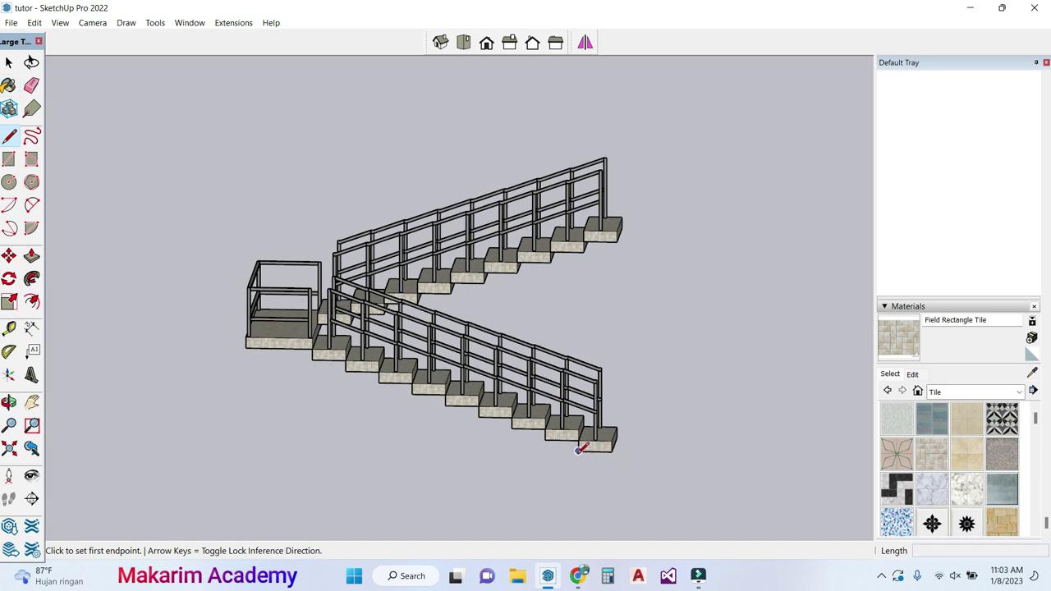
click(578, 450)
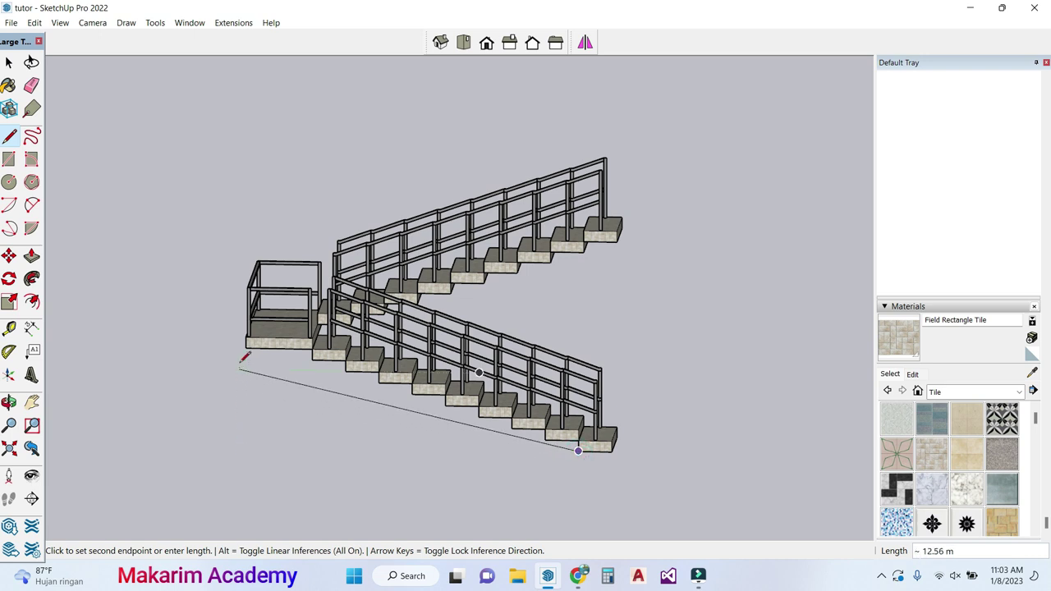
click(246, 445)
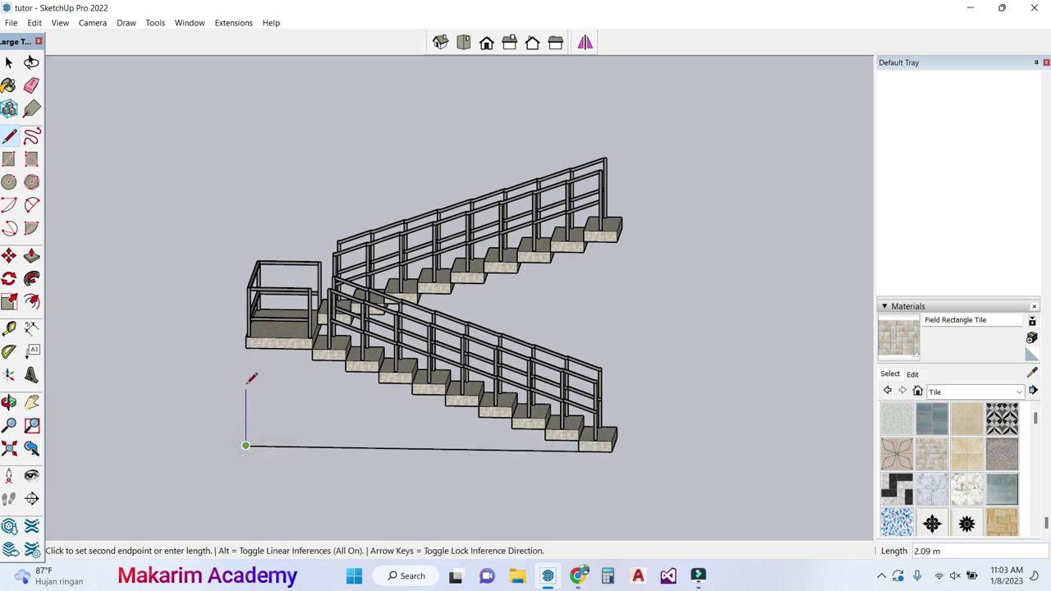
click(246, 347)
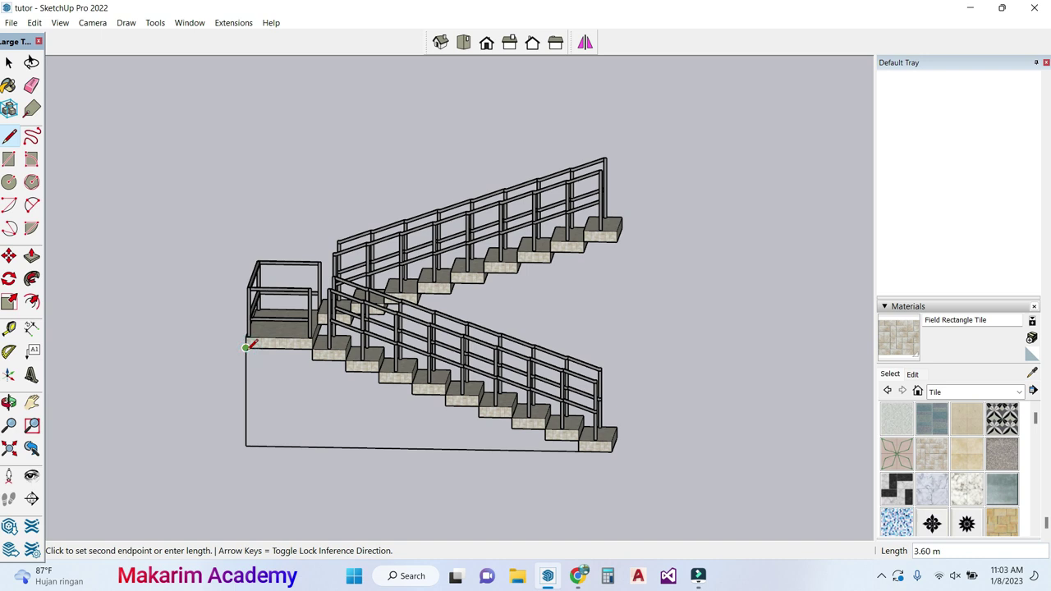
Step: Trace lines along the undersides of the landing and lower flight's steps back to the lowest step, closing the outline into a face
click(312, 349)
click(378, 372)
click(378, 383)
click(412, 383)
click(413, 395)
click(445, 396)
click(445, 406)
click(478, 406)
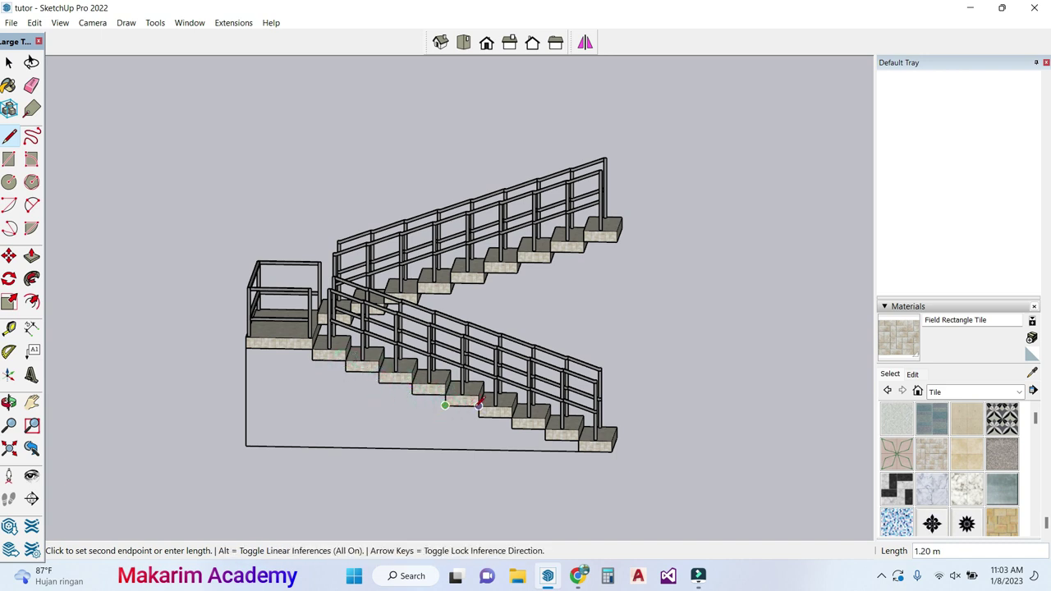
click(478, 416)
click(511, 417)
click(511, 428)
click(545, 440)
click(578, 441)
click(579, 451)
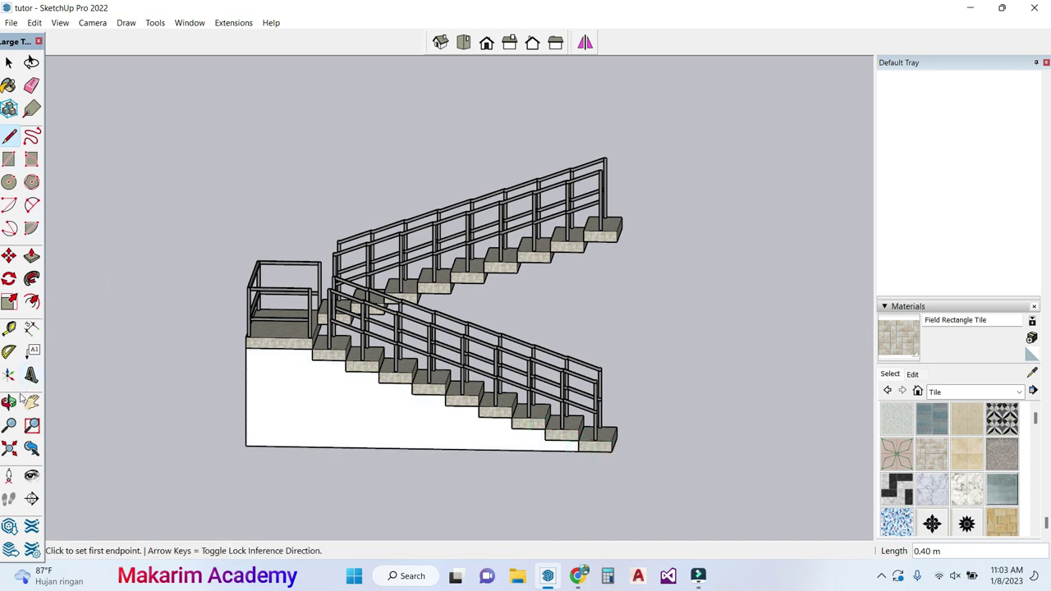
Step: Push/Pull the stepped wall face beneath the lower flight 2.40 m across to the steps' opposite edge
click(8, 403)
drag(575, 310, 405, 360)
drag(483, 359, 326, 423)
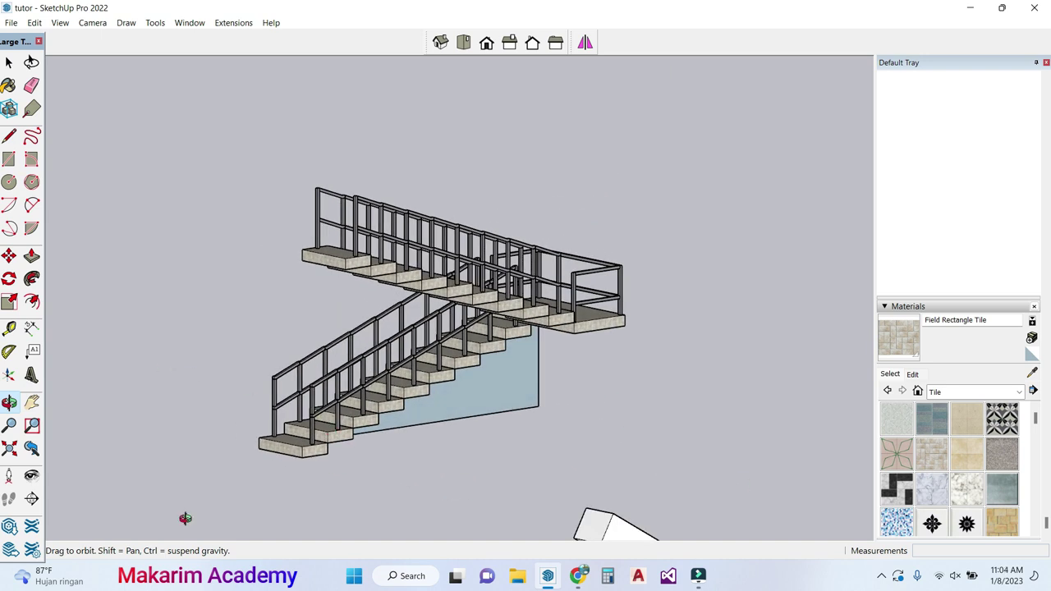
click(31, 255)
scroll(421, 396, up, 1)
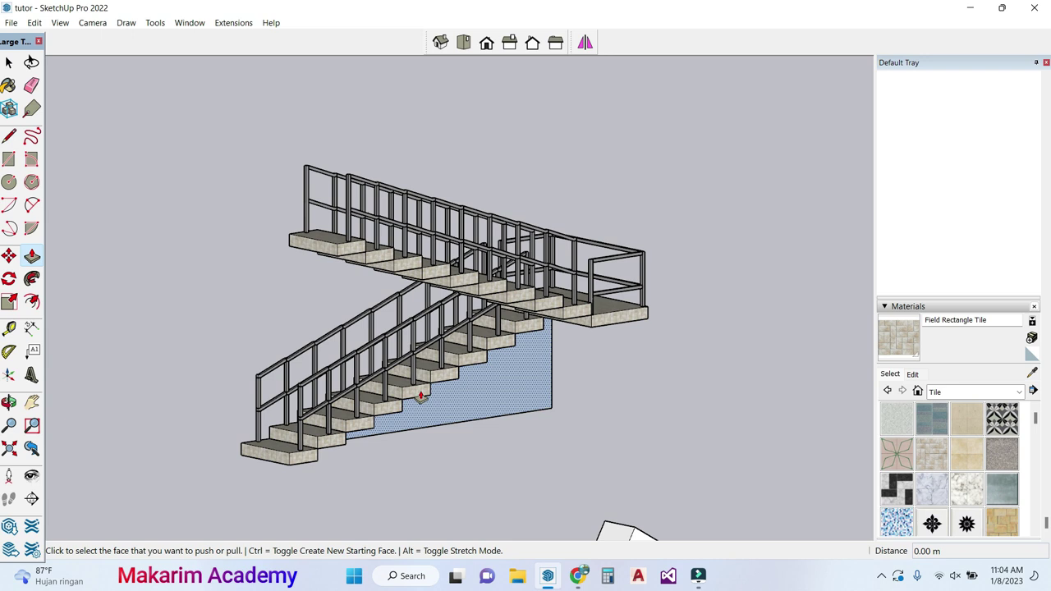
click(391, 418)
scroll(394, 415, up, 4)
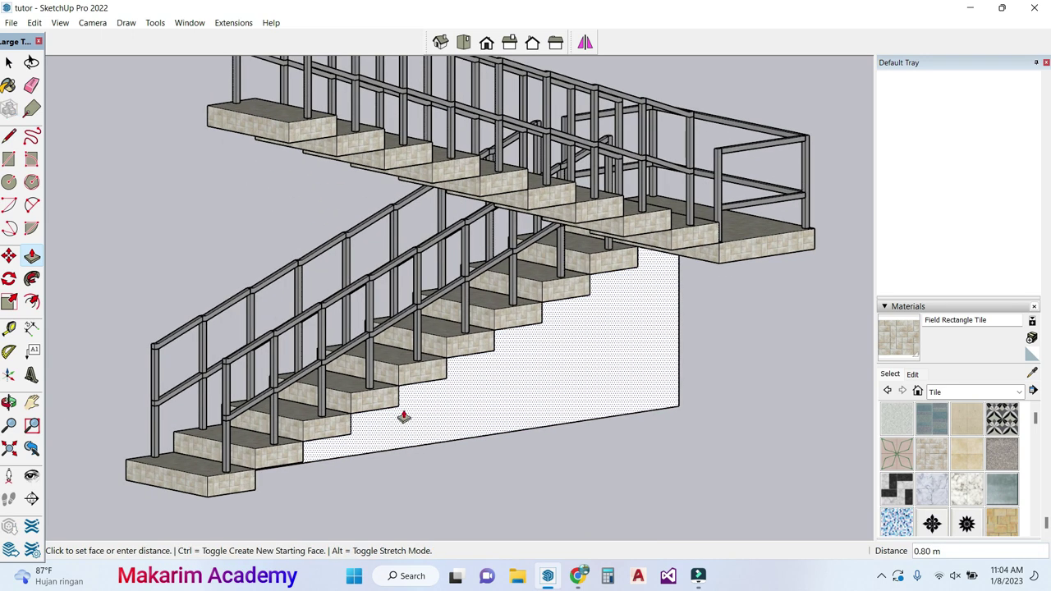
click(400, 405)
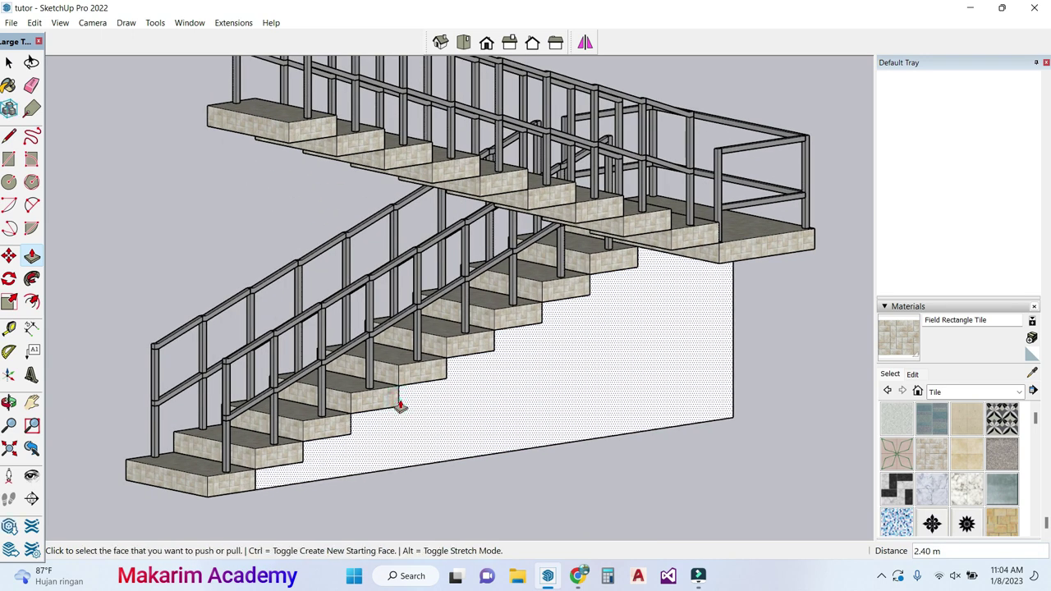
Step: Paint both long sides of the wall beneath the lower flight with Concrete Aggregate Smoke from Asphalt and Concrete
click(977, 393)
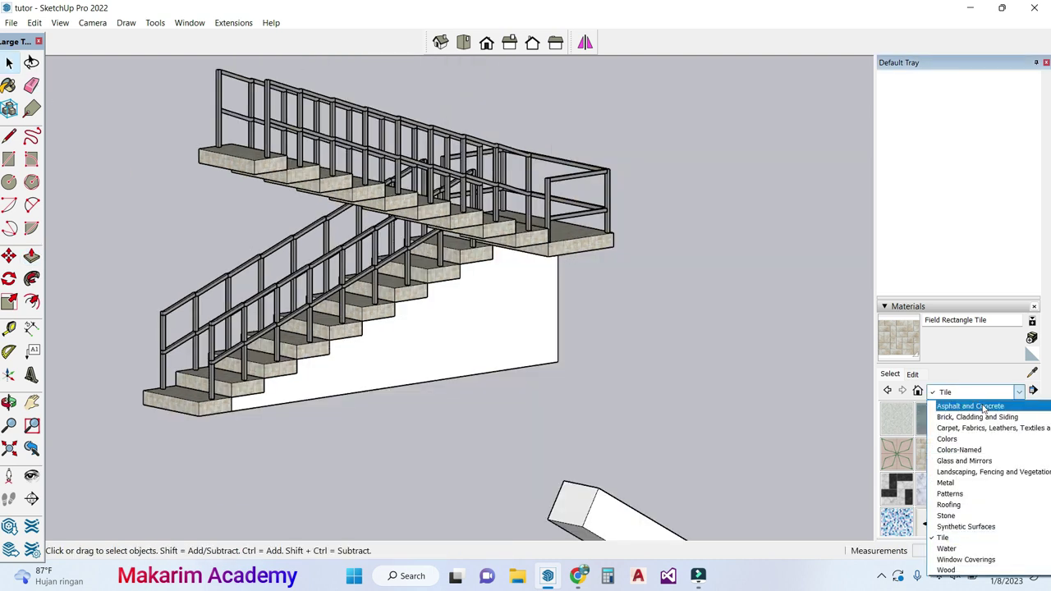
click(973, 406)
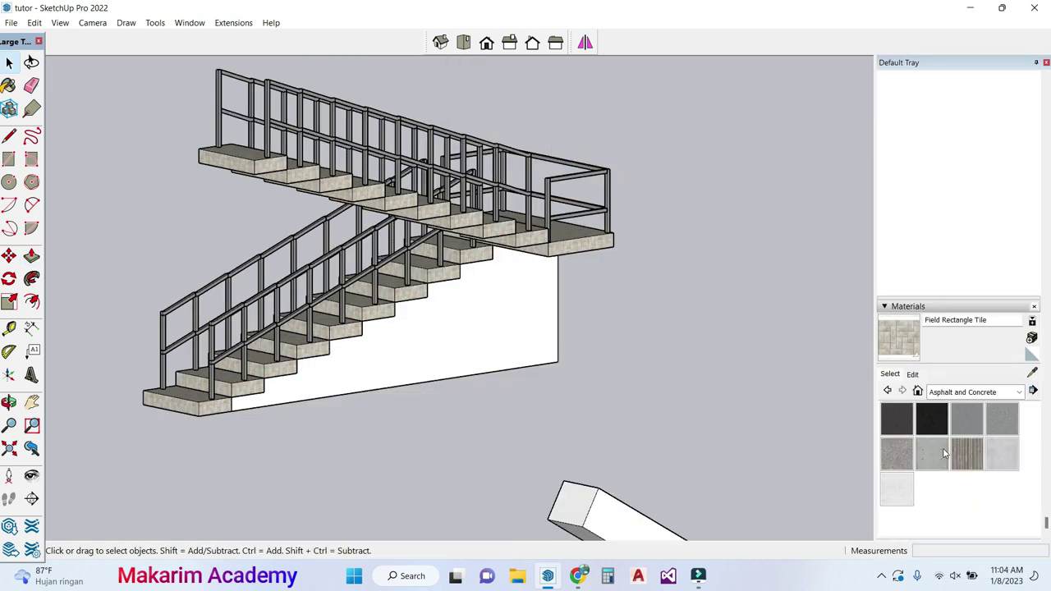
click(903, 455)
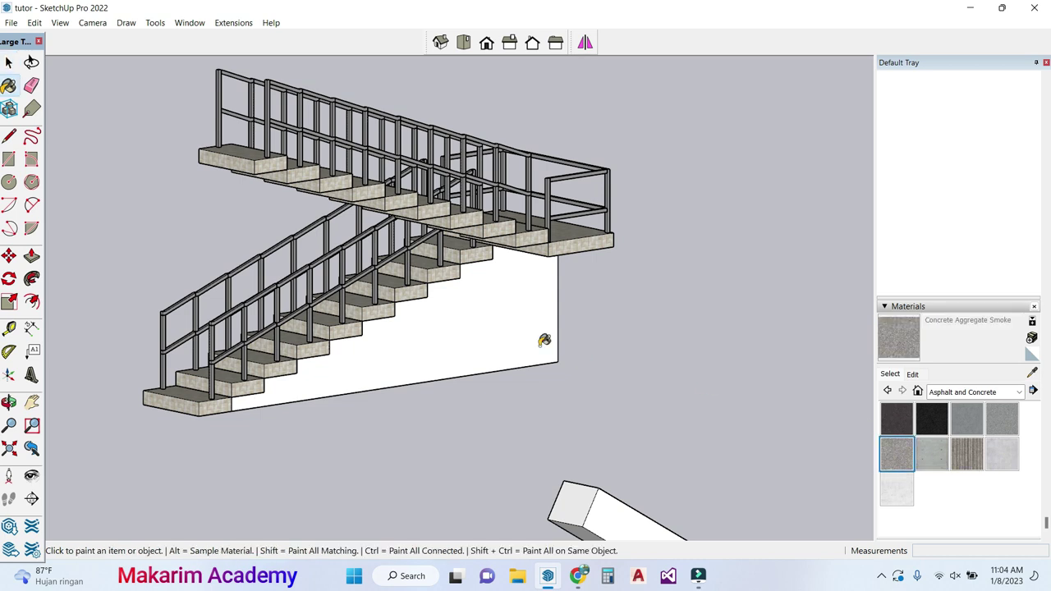
click(458, 337)
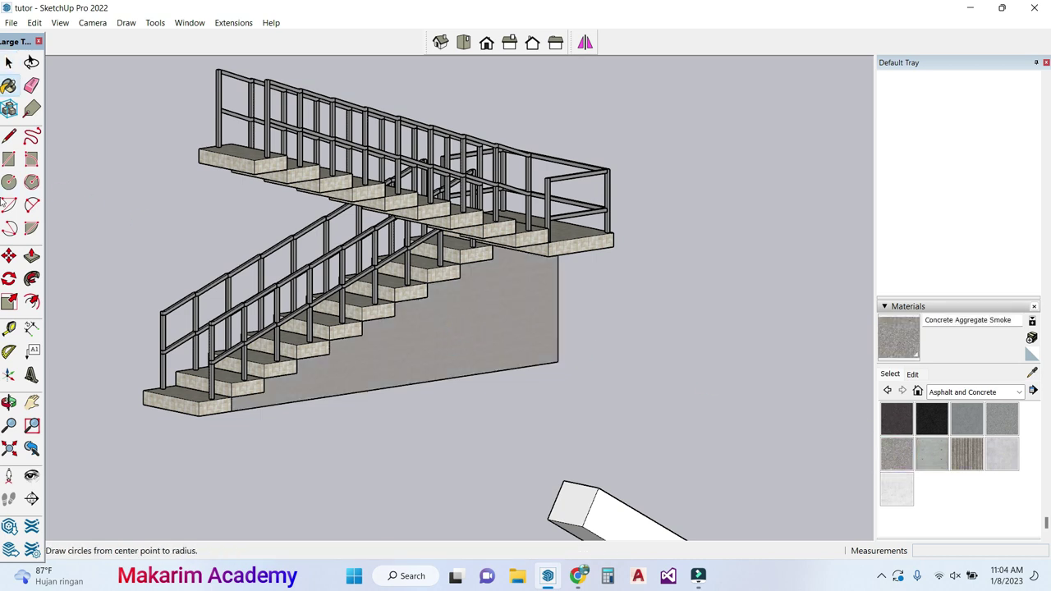
click(9, 403)
drag(169, 384, 486, 366)
click(903, 452)
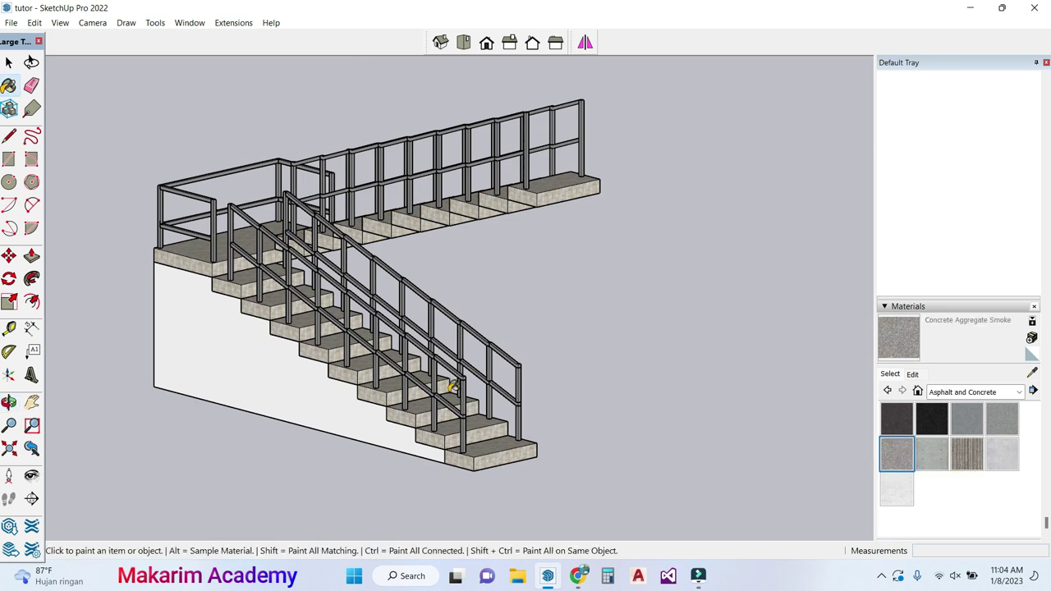
click(297, 379)
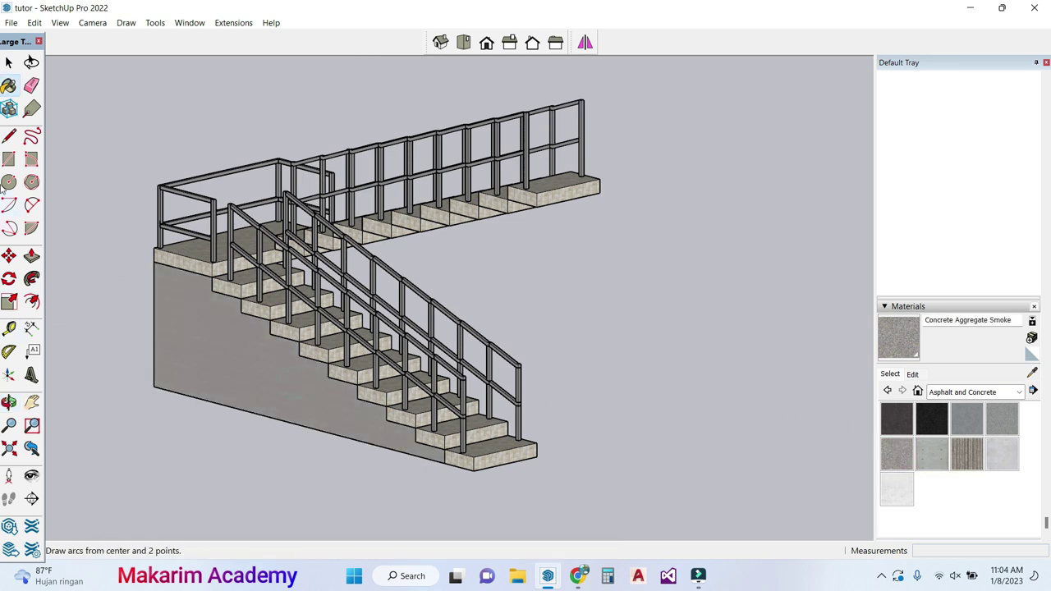
Step: Draw a vertical line from the landing's outer bottom corner on the upper flight's side down to about the lower wall's base level
click(9, 403)
drag(438, 349, 265, 385)
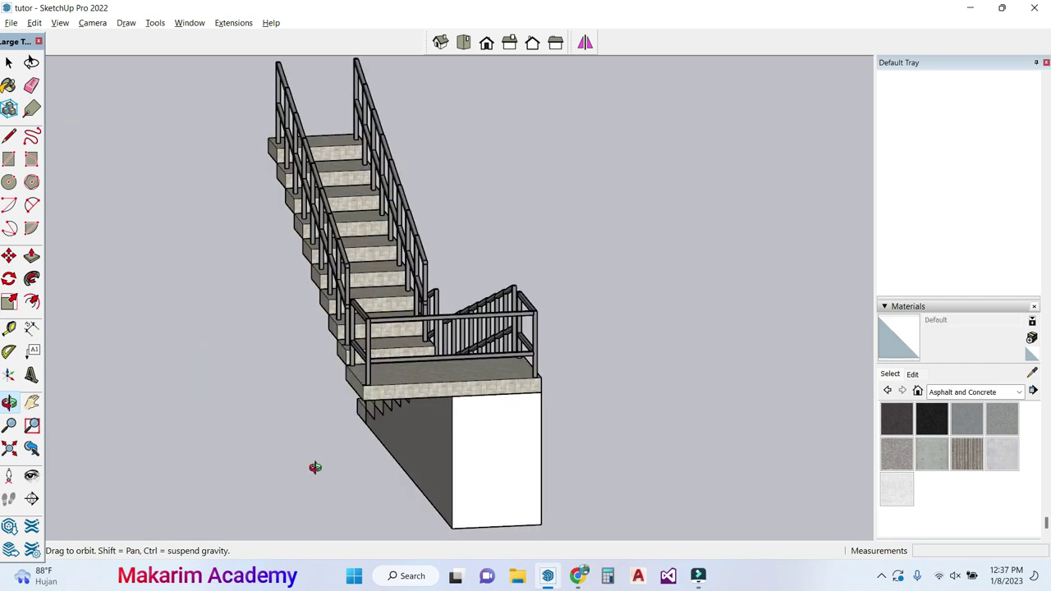
drag(308, 430, 568, 431)
drag(425, 438, 257, 444)
scroll(202, 439, down, 2)
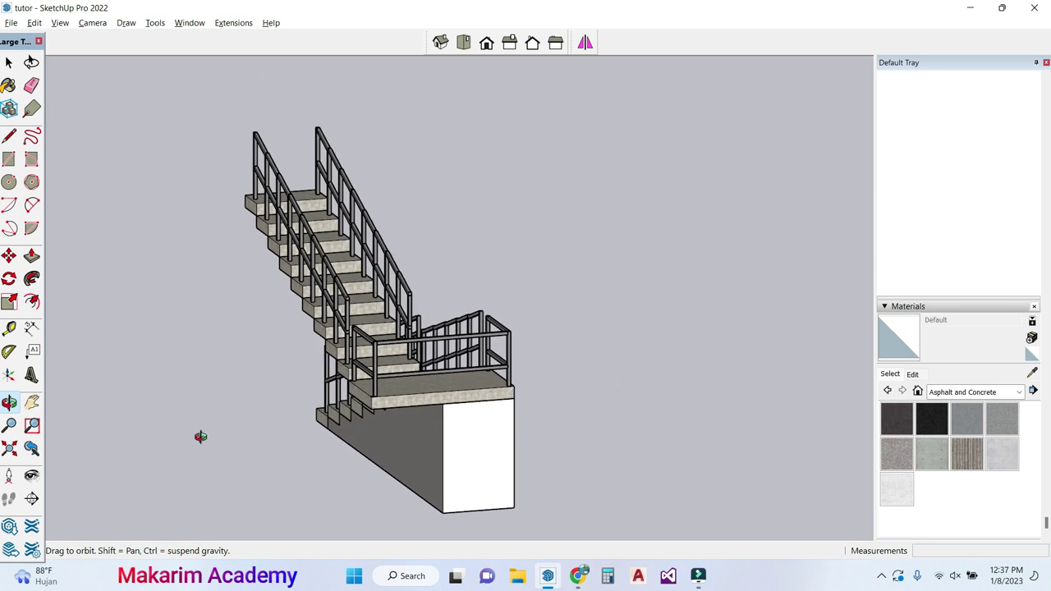
key(l)
click(371, 408)
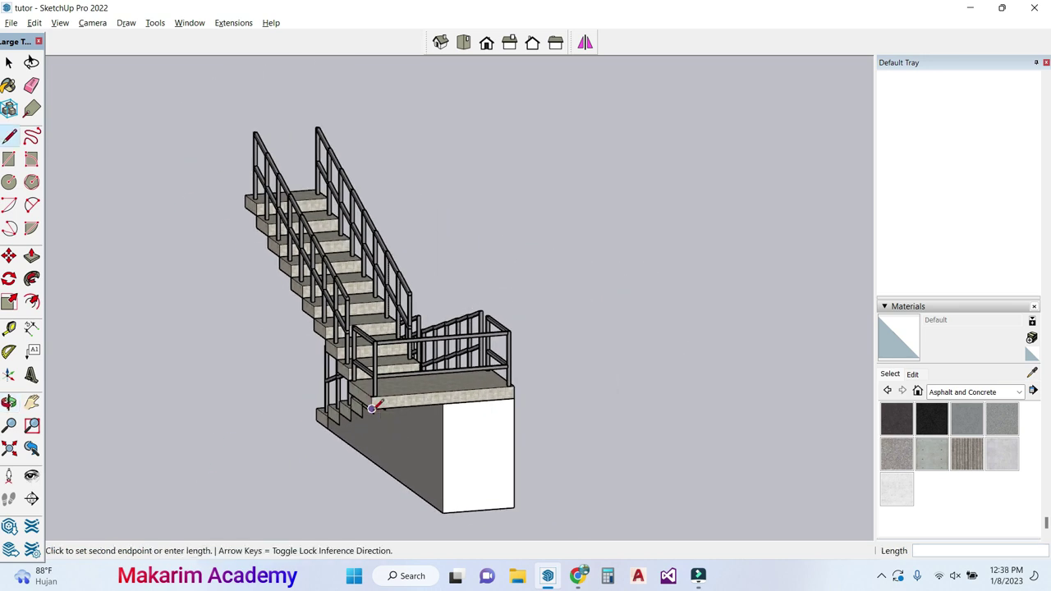
click(372, 517)
Step: Draw the upper wall's base line to below the topmost step, and a vertical line up to that step's bottom corner
click(8, 402)
drag(493, 411, 735, 421)
key(l)
click(658, 483)
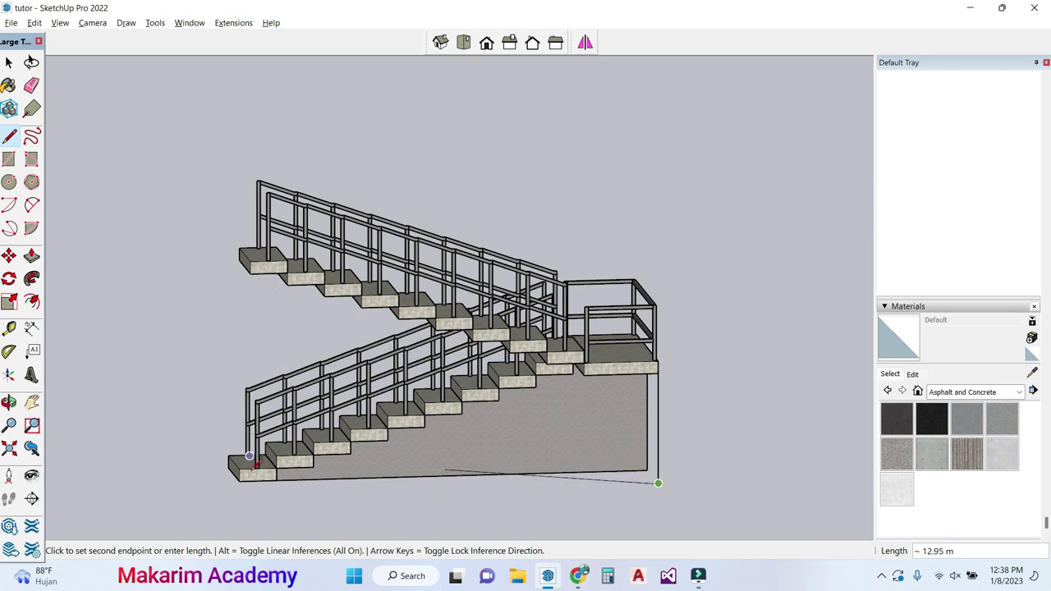
click(250, 495)
click(251, 274)
Step: Trace lines along the undersides of the upper flight's steps and landing to the landing's outer corner, closing the wall outline into a face
click(287, 274)
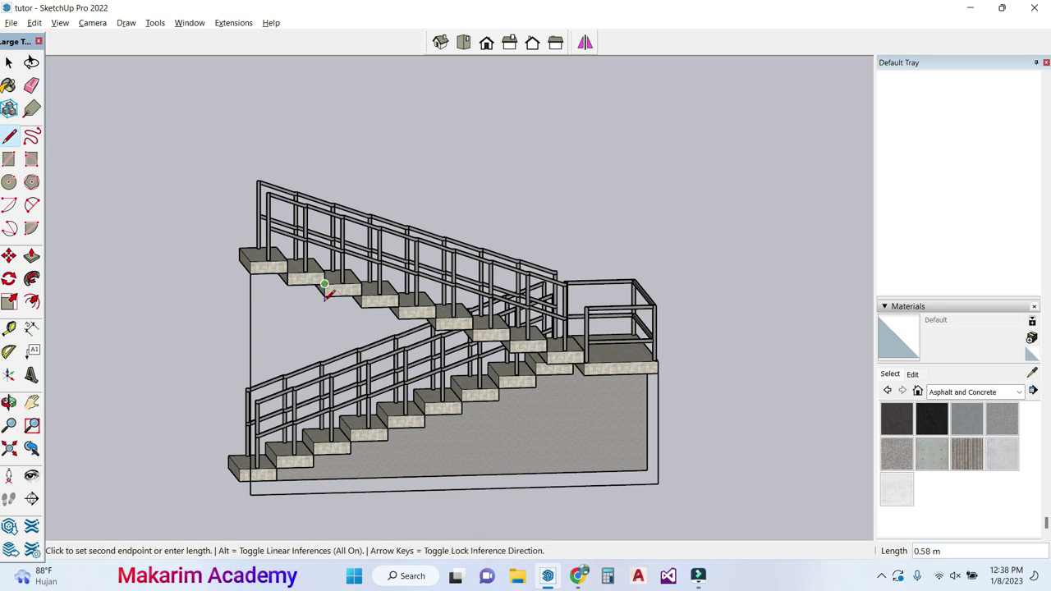
scroll(397, 308, up, 2)
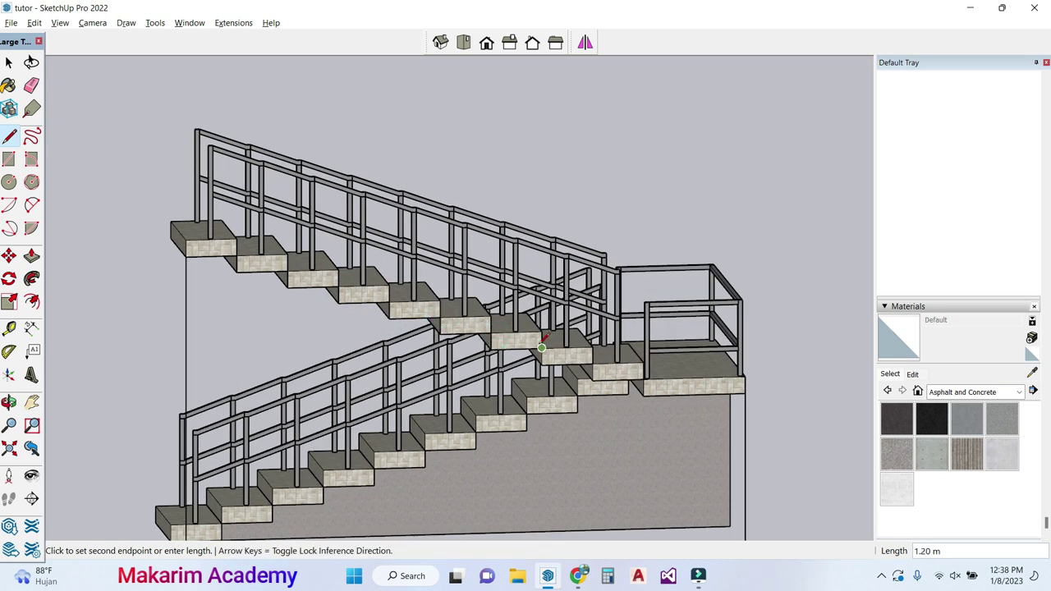
click(644, 376)
scroll(646, 386, up, 3)
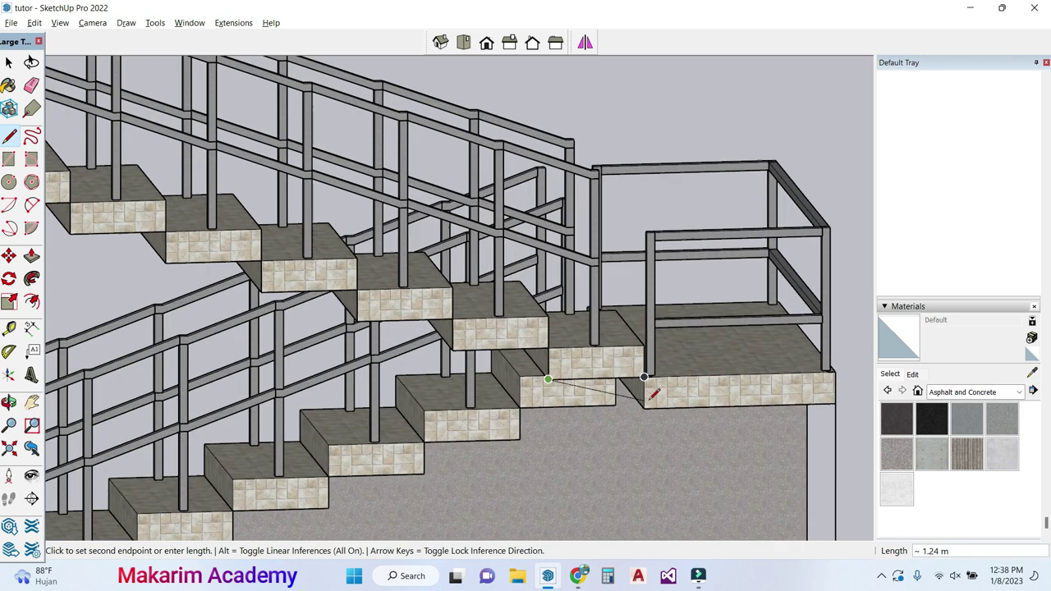
scroll(646, 410, down, 2)
click(805, 405)
scroll(809, 401, down, 5)
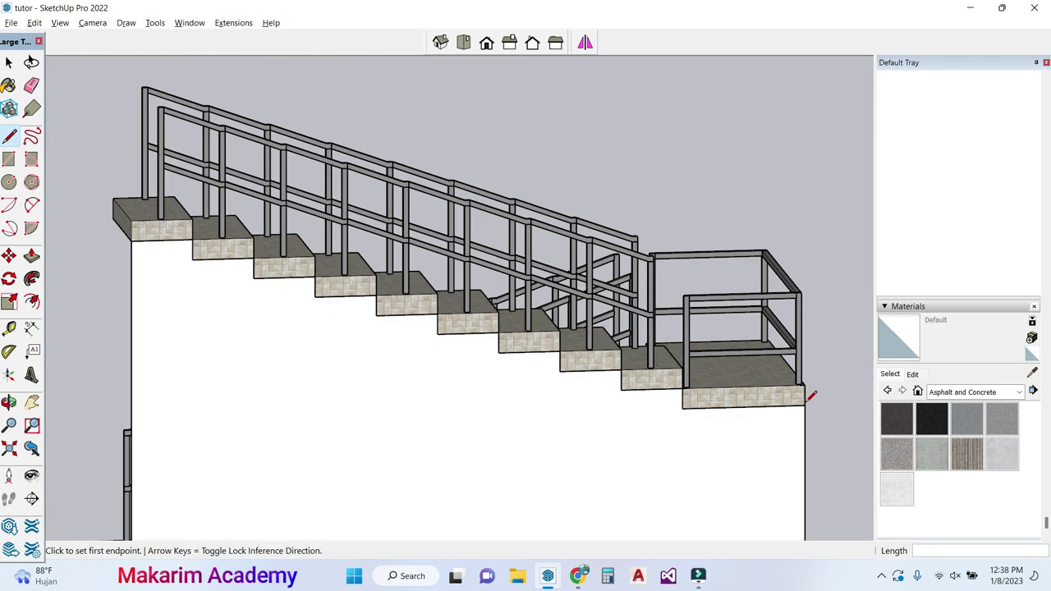
scroll(810, 396, up, 6)
scroll(810, 396, down, 3)
scroll(810, 402, down, 4)
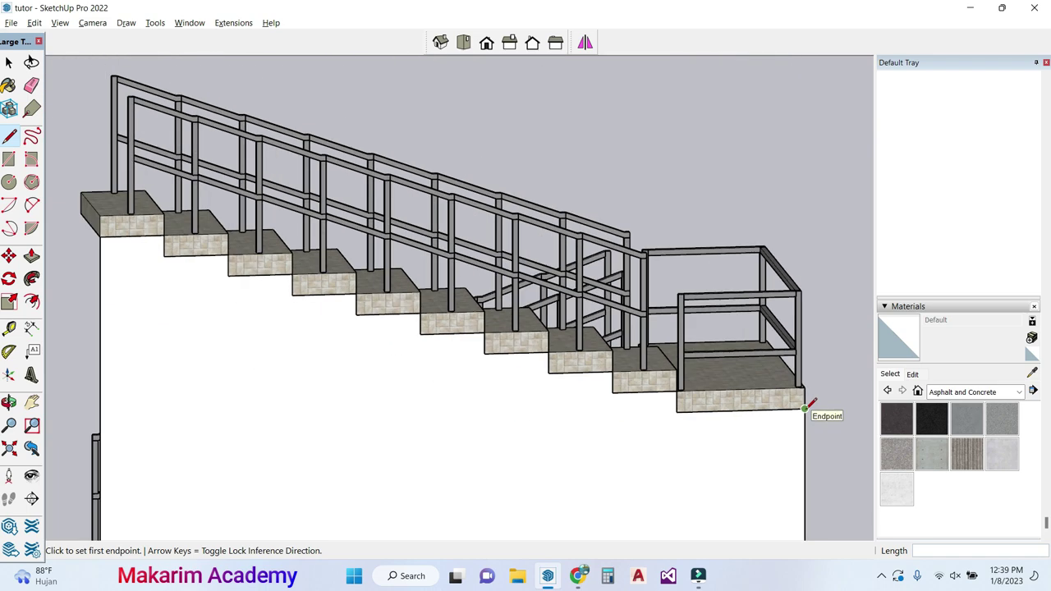
Step: Push/Pull the wall face beneath the upper flight 2.40 m to the topmost step's opposite bottom corner
middle_drag(247, 324, 639, 338)
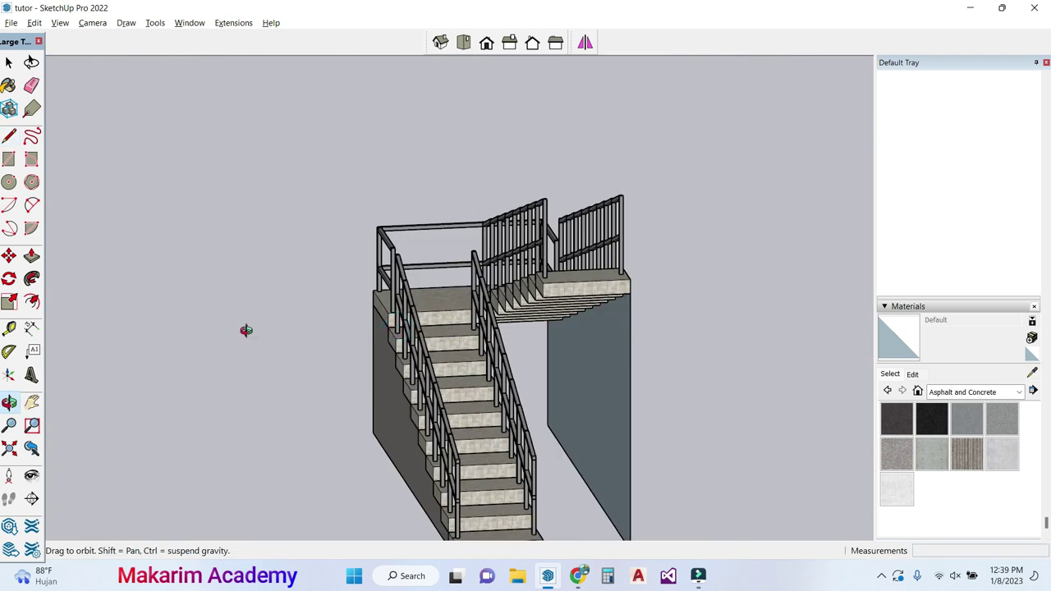
click(31, 255)
scroll(605, 397, up, 2)
click(605, 395)
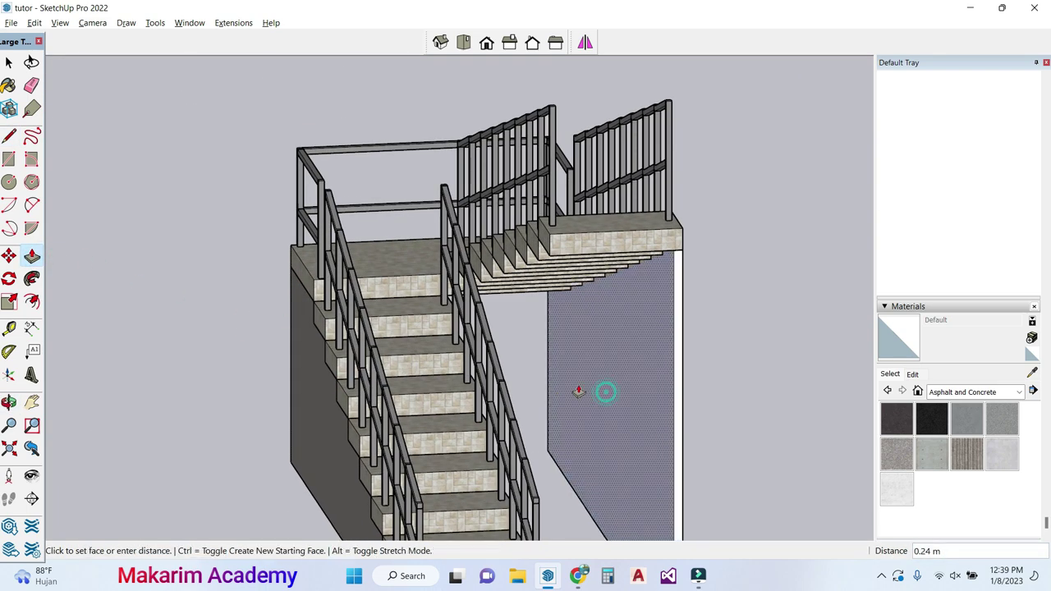
click(547, 257)
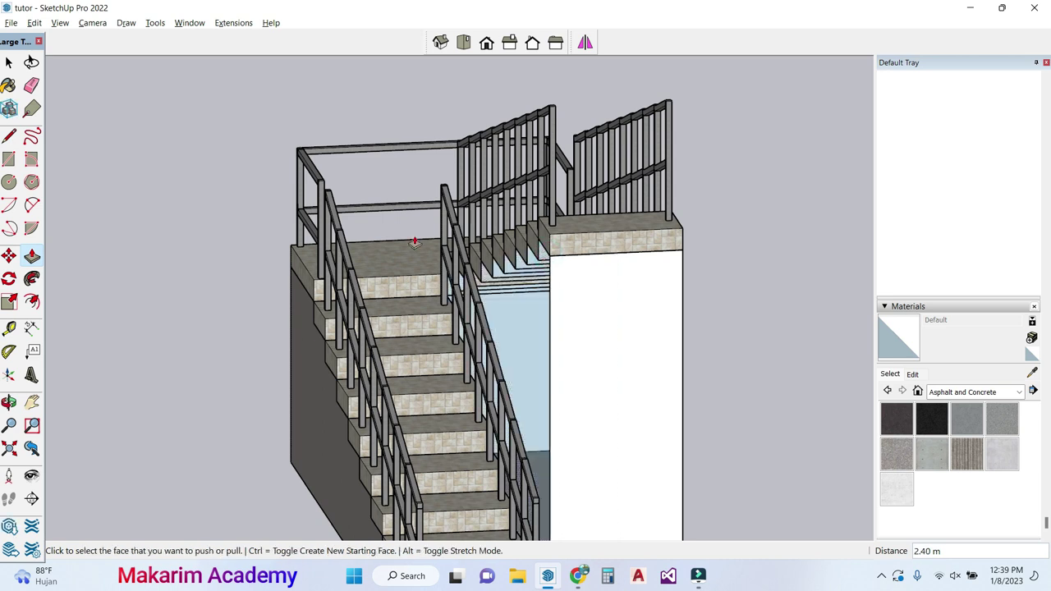
Step: Draw a 1.20 m line along the topmost step's inner bottom edge to close the upper wall's inner side face
click(9, 136)
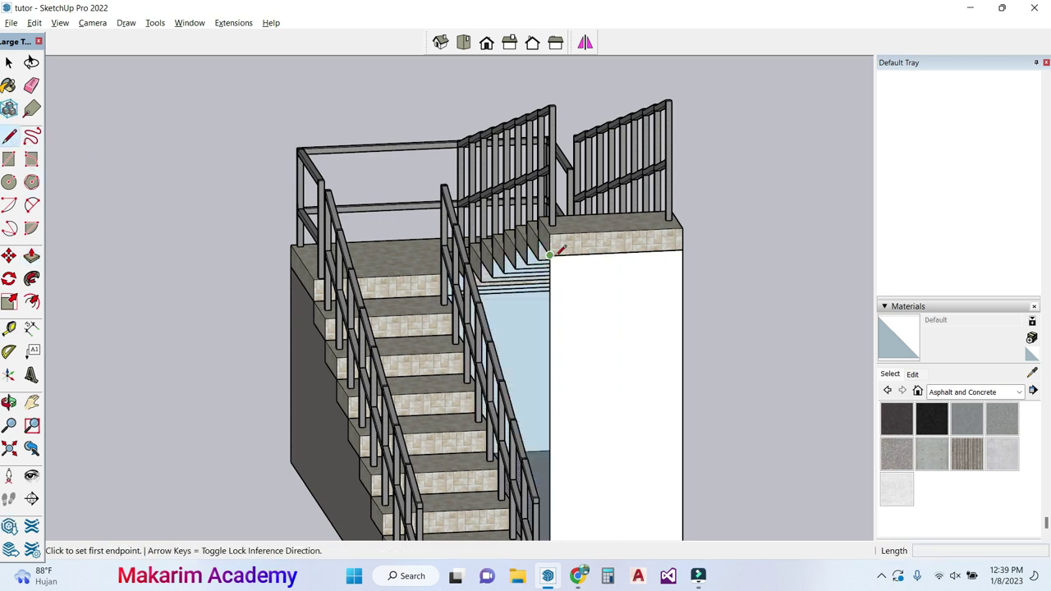
click(550, 254)
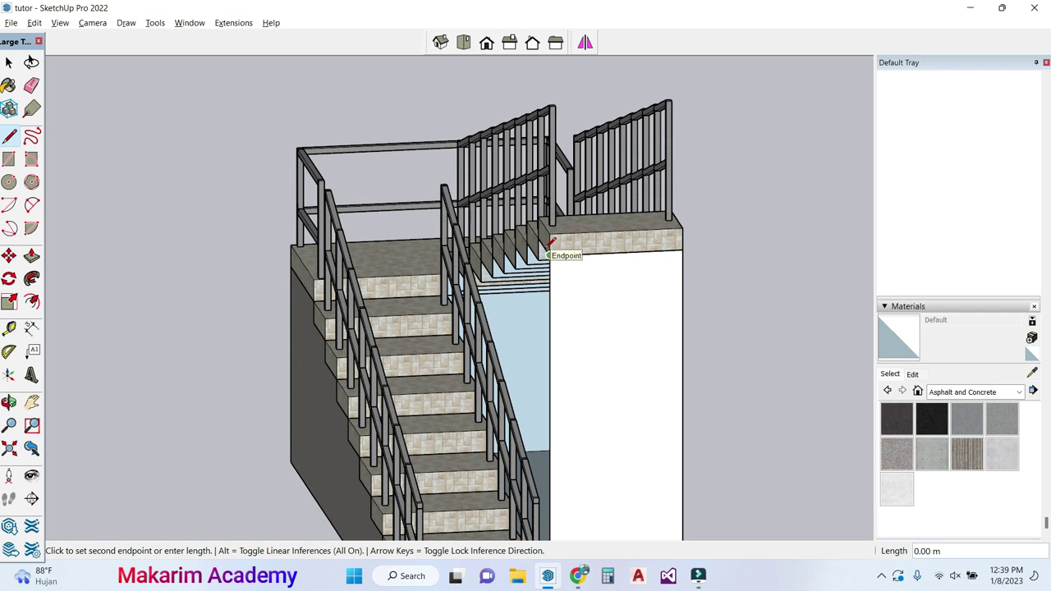
click(539, 239)
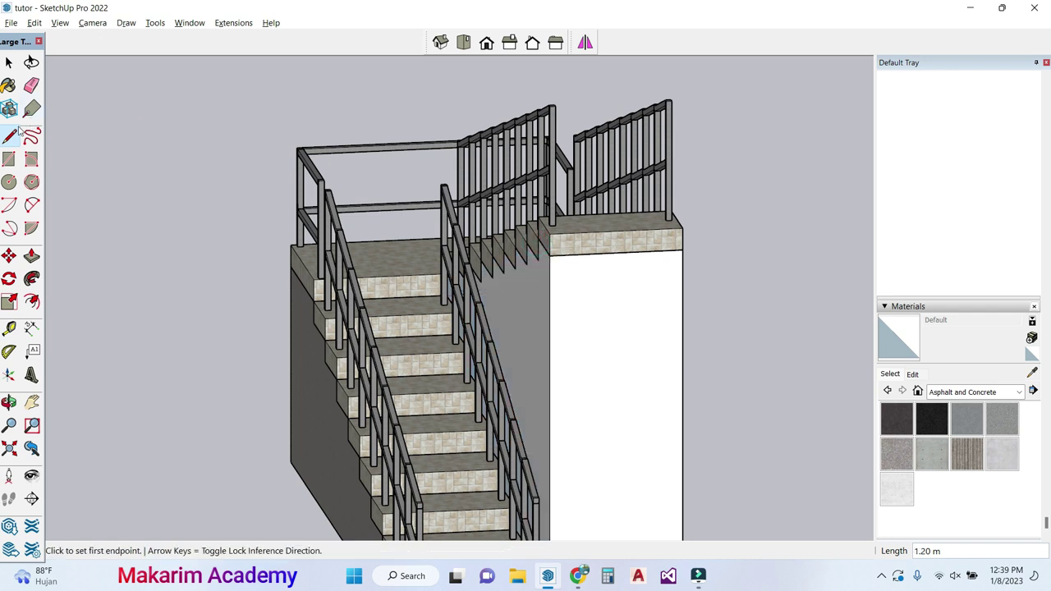
Step: Paint the end face and the inner side of the wall beneath the upper flight with Concrete Aggregate Smoke
click(902, 450)
click(608, 348)
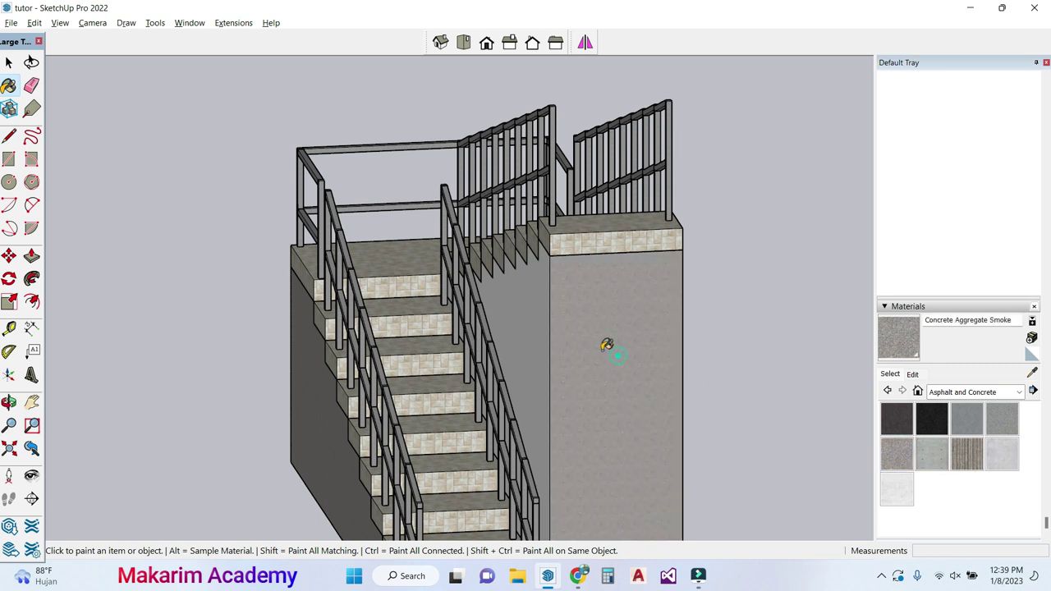
click(526, 312)
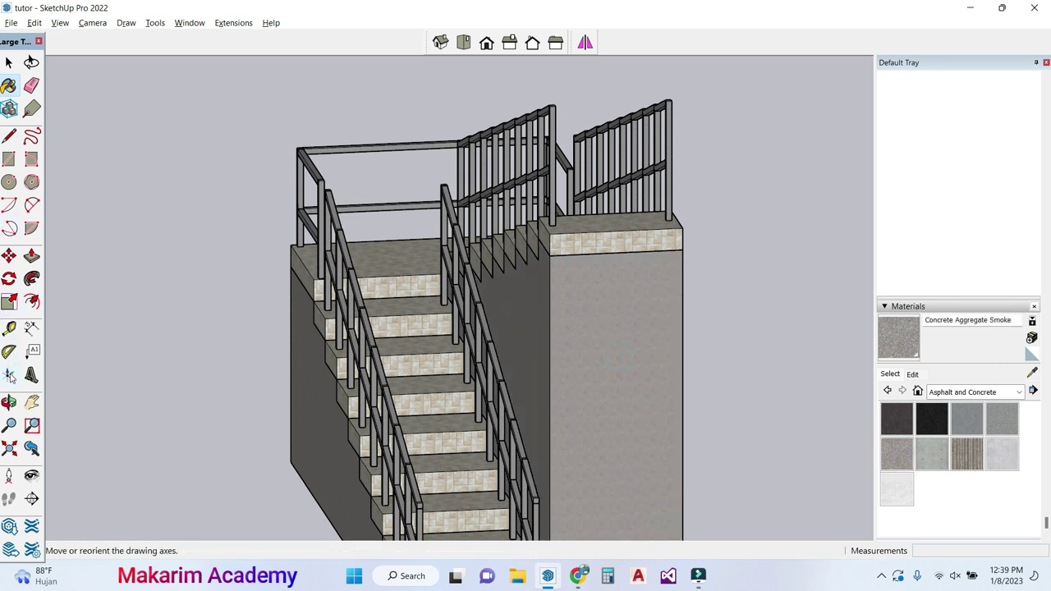
Step: Paint the large outer side of the wall beneath the upper flight with Concrete Aggregate Smoke
click(8, 402)
drag(485, 345, 191, 345)
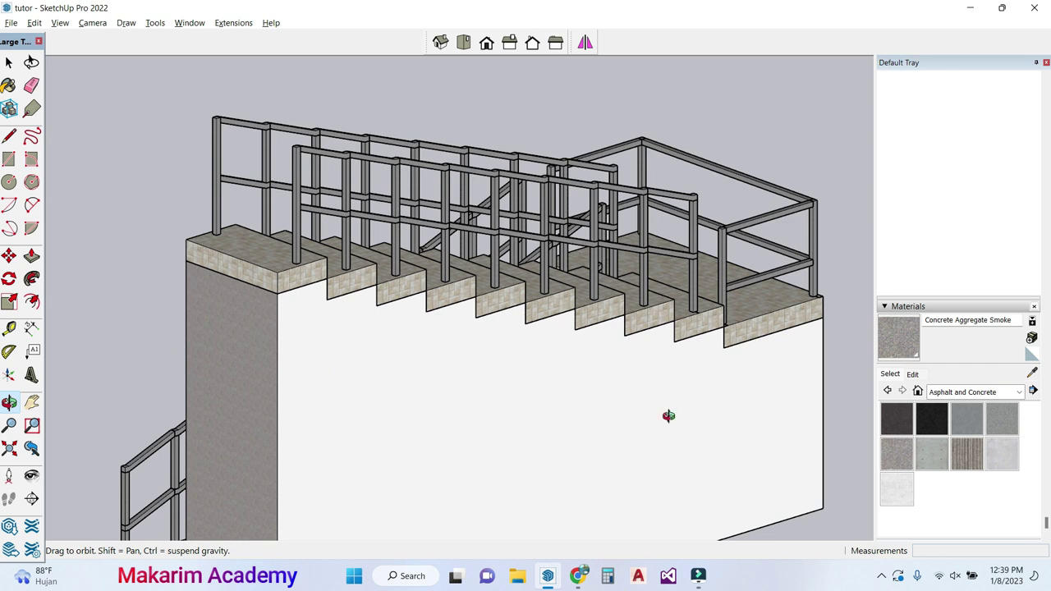
key(b)
click(639, 425)
scroll(644, 421, down, 3)
scroll(644, 421, up, 3)
click(9, 401)
drag(352, 329, 604, 372)
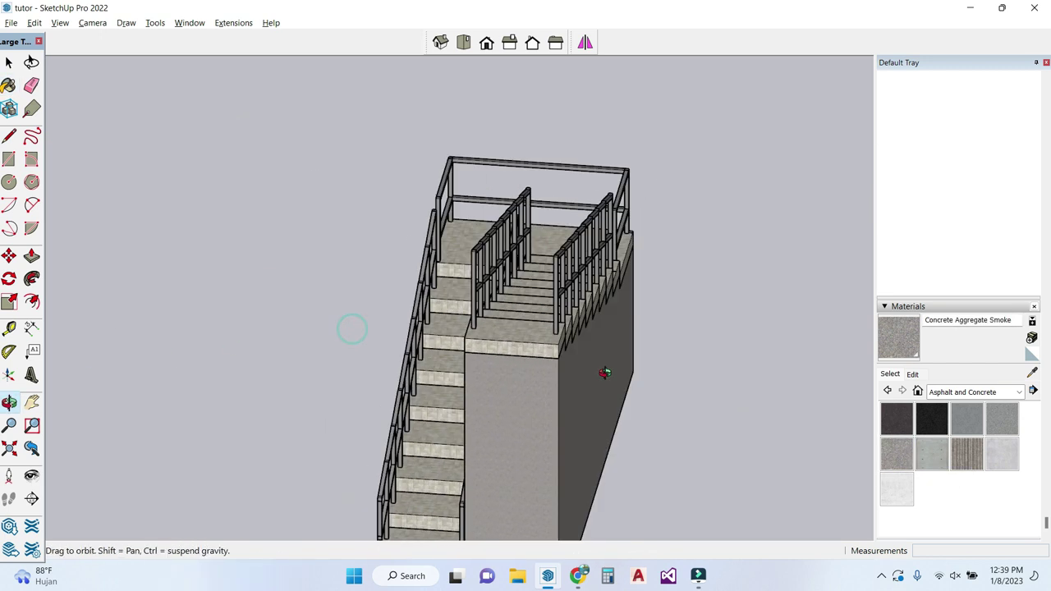